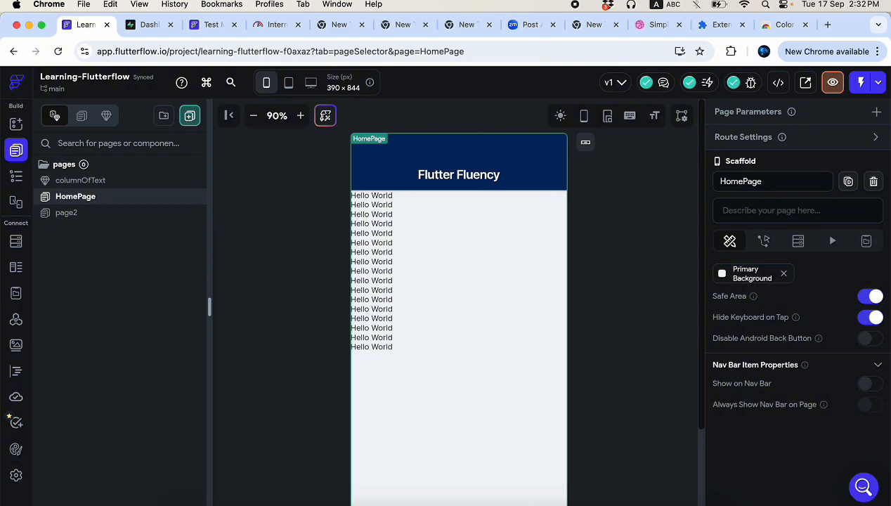
- Look over the theme colors and switch the HomePage canvas preview to dark mode
{"action": "left_click", "coordinate": [16, 448]}
{"action": "scroll", "coordinate": [326, 473], "scroll_direction": "down", "scroll_amount": 3}
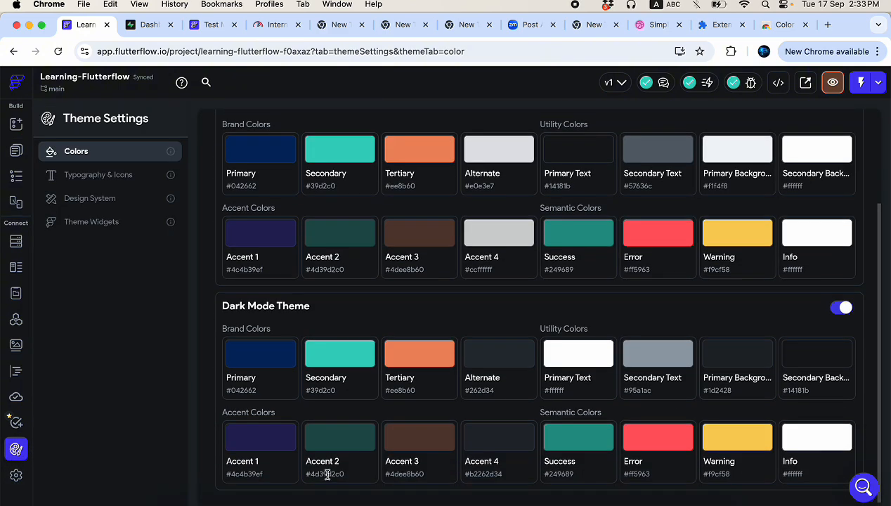
{"action": "left_click", "coordinate": [16, 153]}
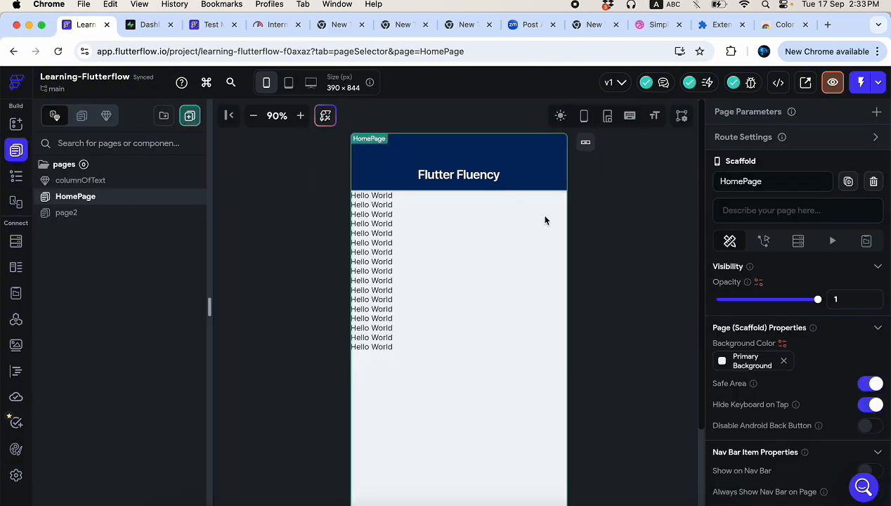
{"action": "left_click", "coordinate": [560, 115]}
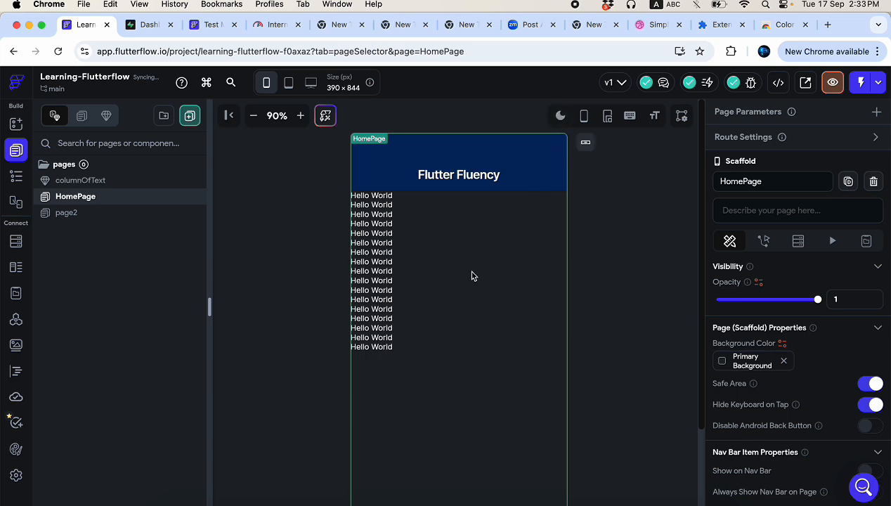
- Set the Primary Background color of the Dark Mode Theme to #0A0F32
{"action": "left_click", "coordinate": [17, 474]}
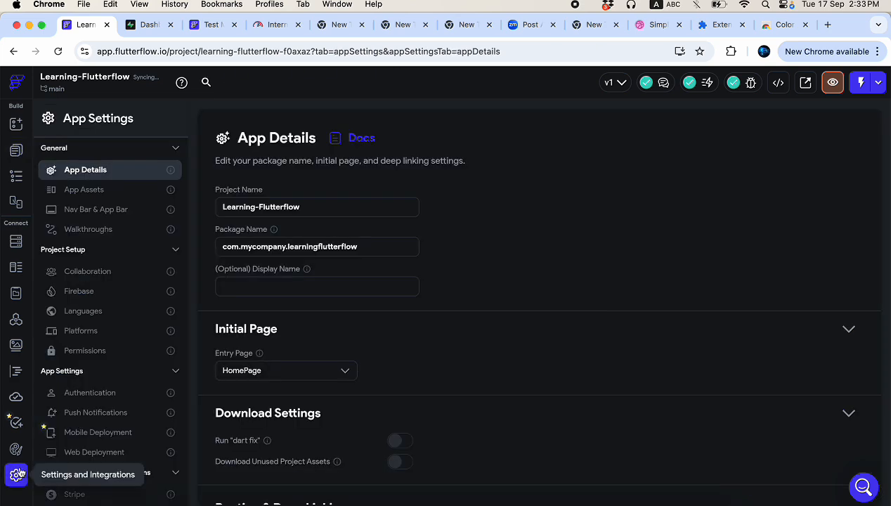
{"action": "left_click", "coordinate": [16, 449]}
{"action": "scroll", "coordinate": [365, 348], "scroll_direction": "down", "scroll_amount": 3}
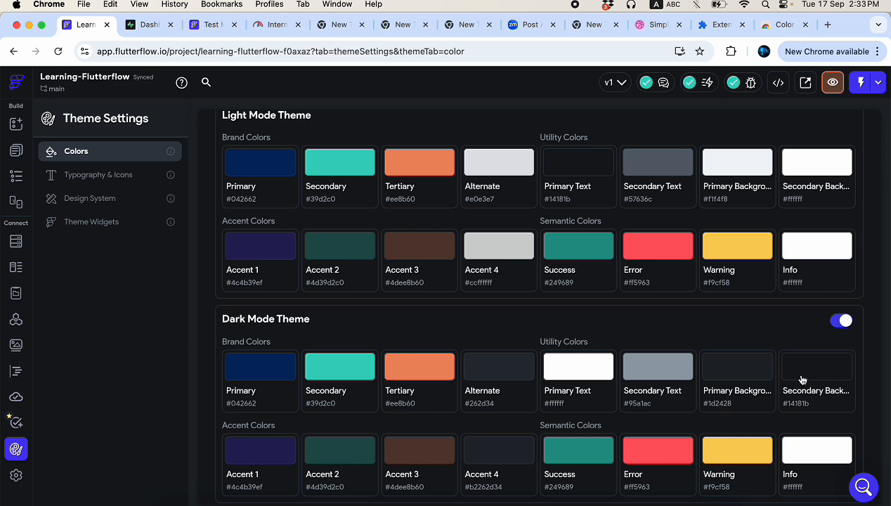
{"action": "left_click", "coordinate": [746, 381]}
{"action": "key", "text": "super+a"}
{"action": "type", "text": "#0A0F32"}
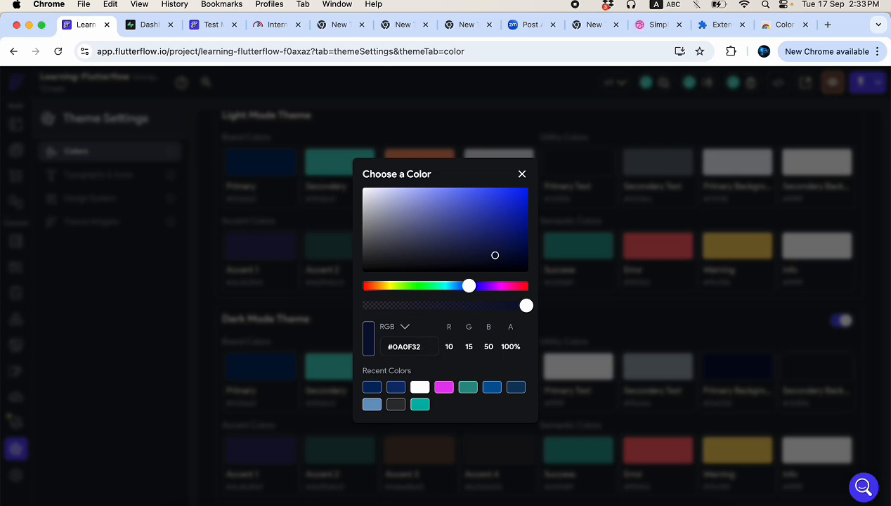
{"action": "left_click", "coordinate": [137, 402]}
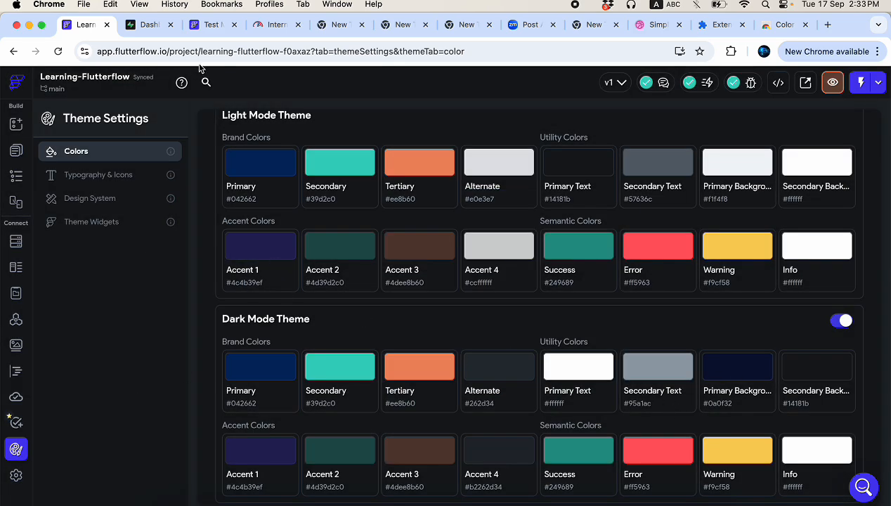
- Switch to the Dribbble BMI calculator shot and copy the card background color beside the weight label with ColorZilla
{"action": "left_click", "coordinate": [645, 26]}
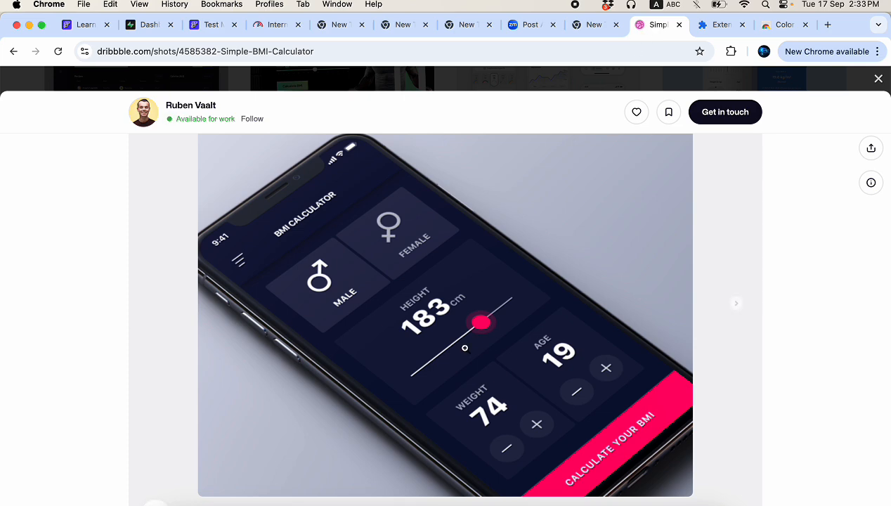
{"action": "left_click", "coordinate": [729, 62]}
{"action": "left_click", "coordinate": [654, 143]}
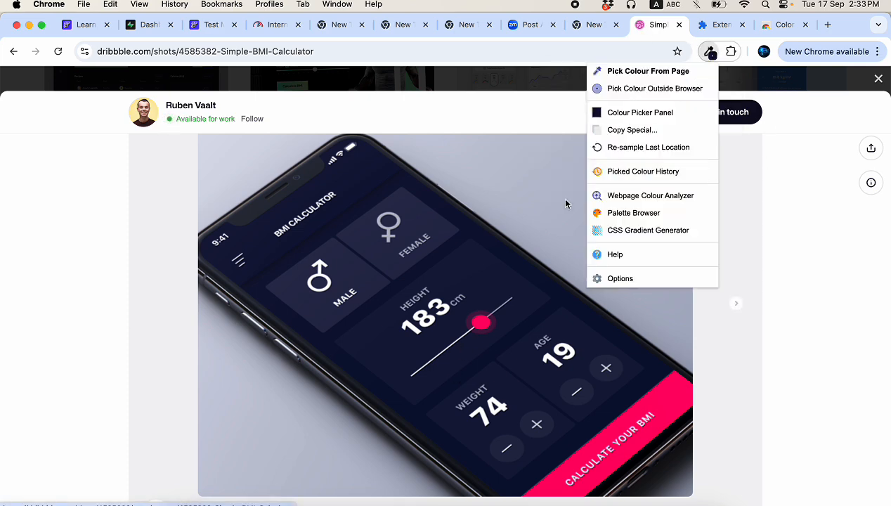
{"action": "left_click", "coordinate": [639, 72]}
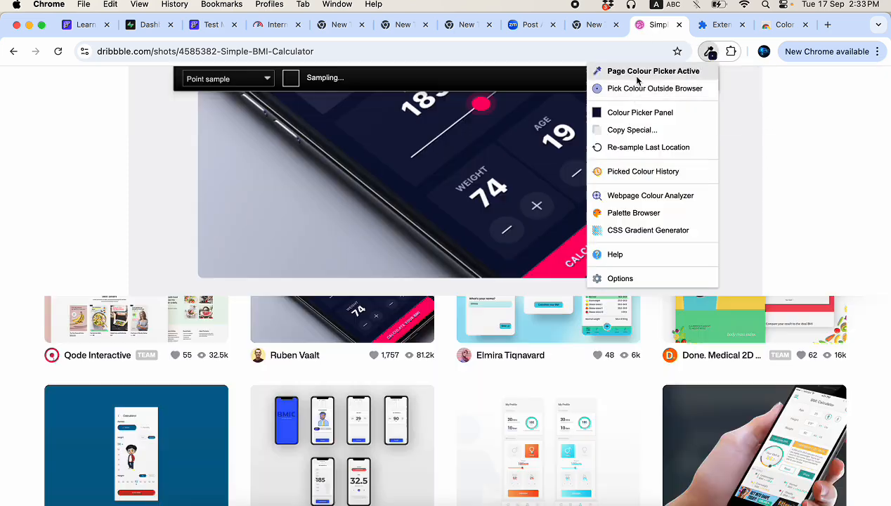
{"action": "left_click", "coordinate": [456, 202]}
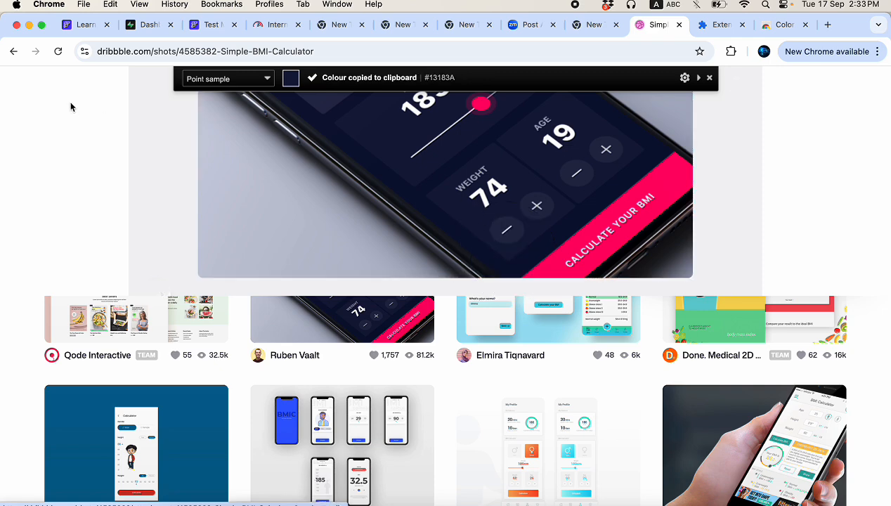
- Back in FlutterFlow, set the Dark Mode Theme's Secondary Background color to the copied #13183A
{"action": "left_click", "coordinate": [82, 31]}
{"action": "left_click", "coordinate": [818, 383]}
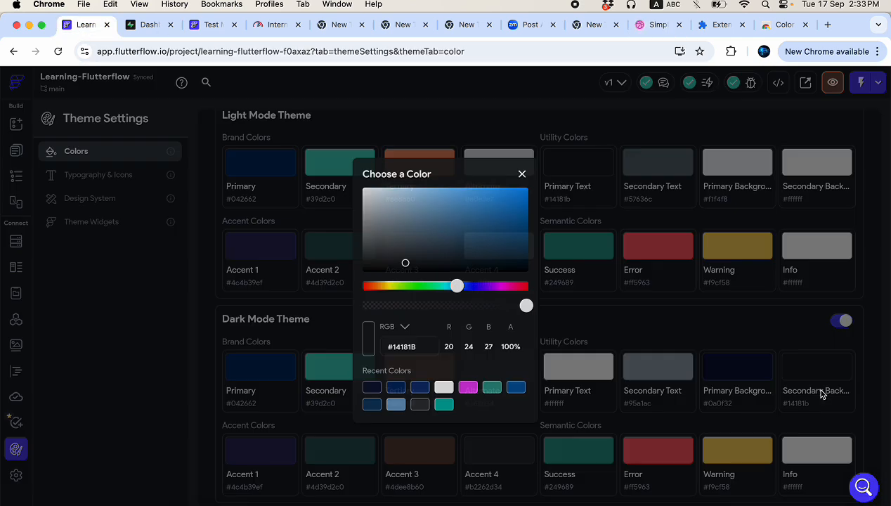
{"action": "triple_click", "coordinate": [405, 347]}
{"action": "key", "text": "cmd+v"}
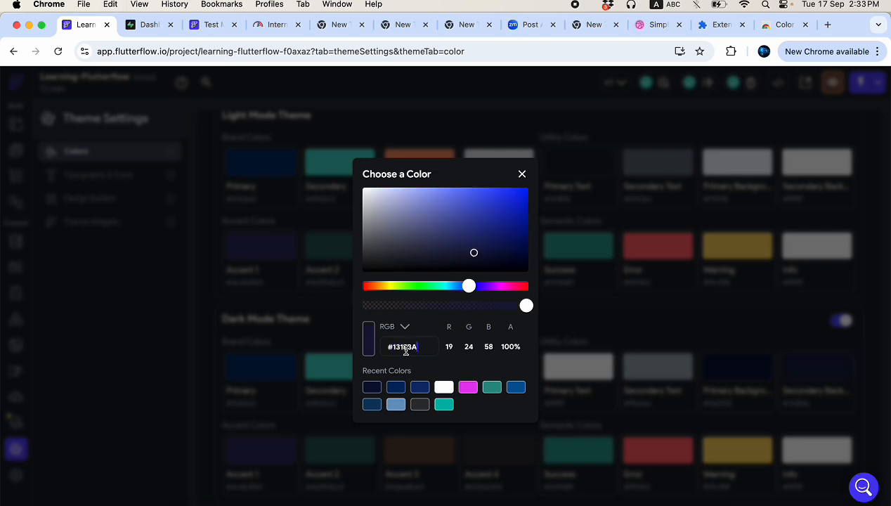
{"action": "left_click", "coordinate": [137, 378]}
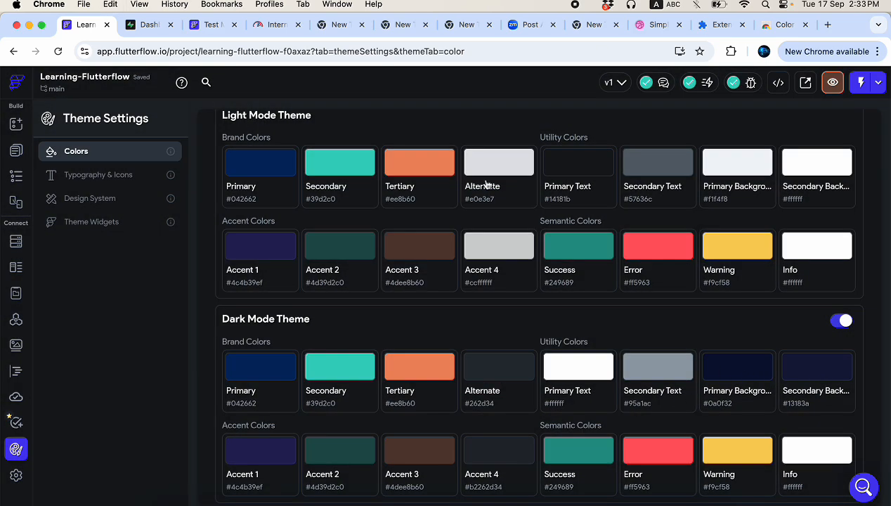
- Copy the pink of the "Calculate your BMI" button from the Dribbble shot with ColorZilla
{"action": "left_click", "coordinate": [647, 26]}
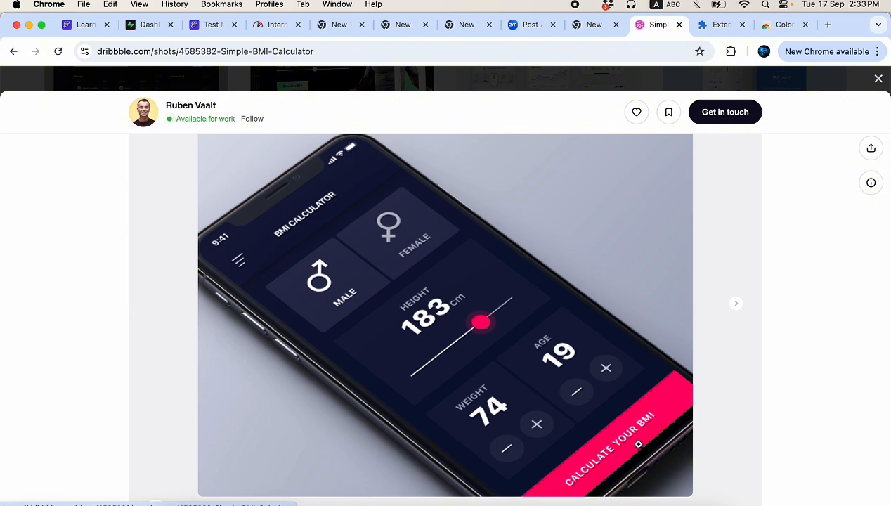
{"action": "left_click", "coordinate": [731, 51]}
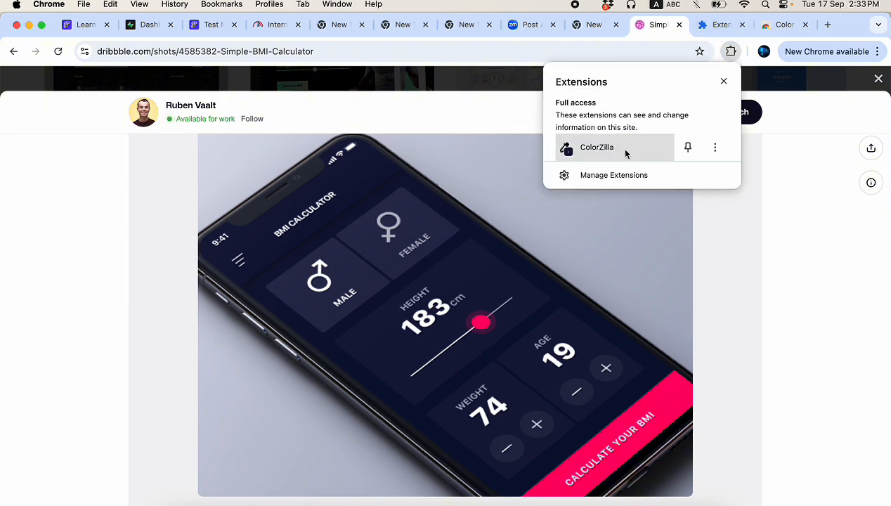
{"action": "left_click", "coordinate": [625, 152]}
{"action": "left_click", "coordinate": [710, 53]}
{"action": "left_click", "coordinate": [656, 69]}
{"action": "scroll", "coordinate": [638, 359], "scroll_direction": "down", "scroll_amount": 3}
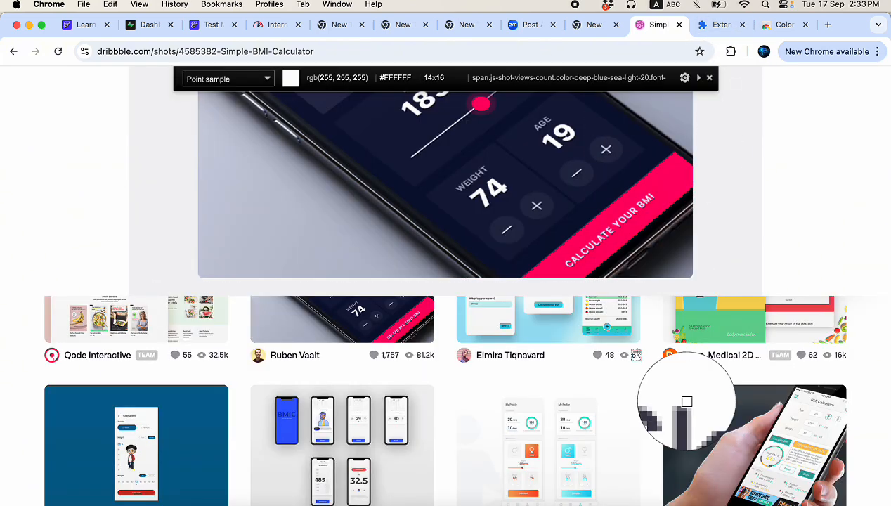
{"action": "left_click", "coordinate": [663, 183]}
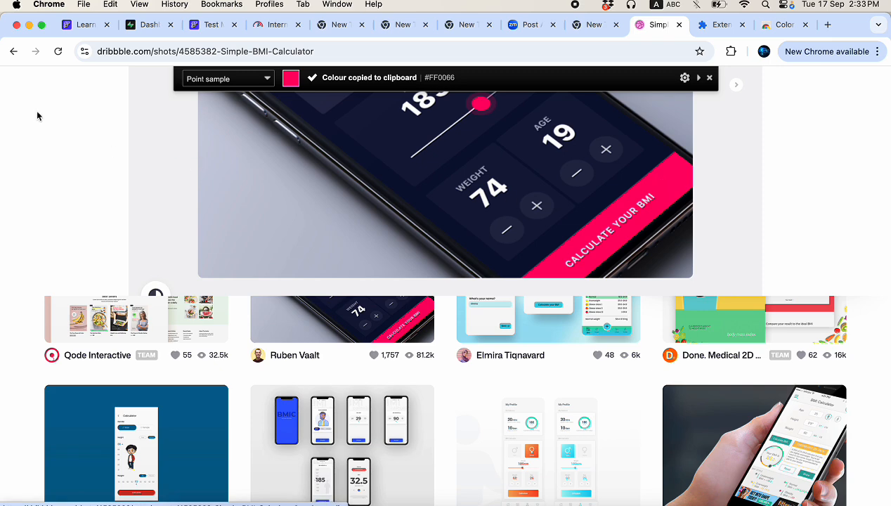
- Return to FlutterFlow and set the Dark Mode Theme's Primary color to the copied #FF0066
{"action": "left_click", "coordinate": [79, 28]}
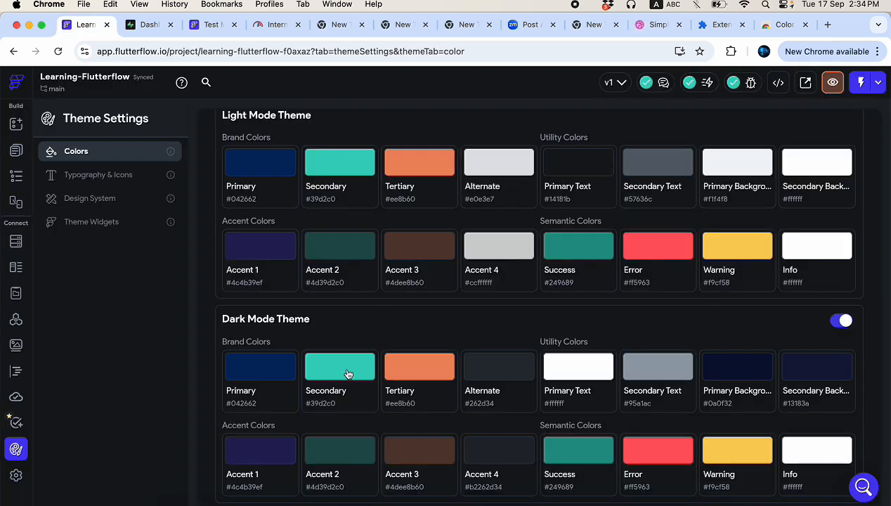
{"action": "left_click", "coordinate": [255, 372]}
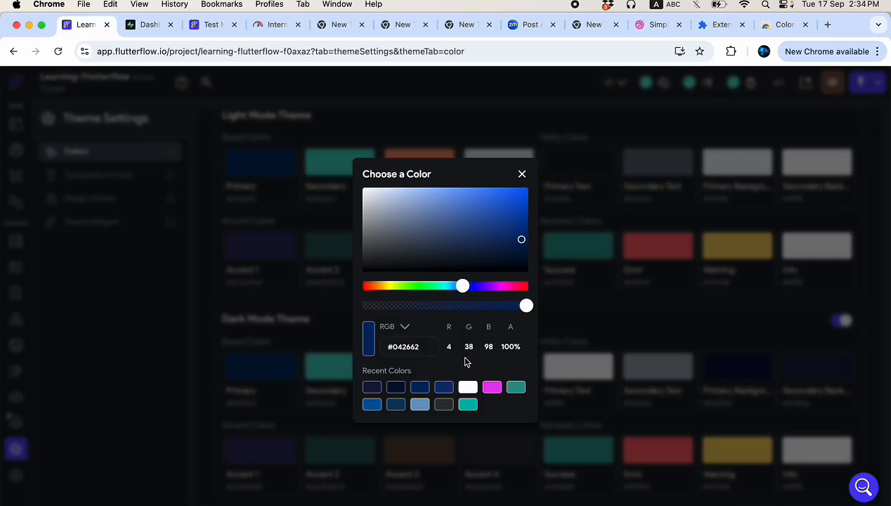
{"action": "left_click", "coordinate": [406, 347]}
{"action": "key", "text": "super+v"}
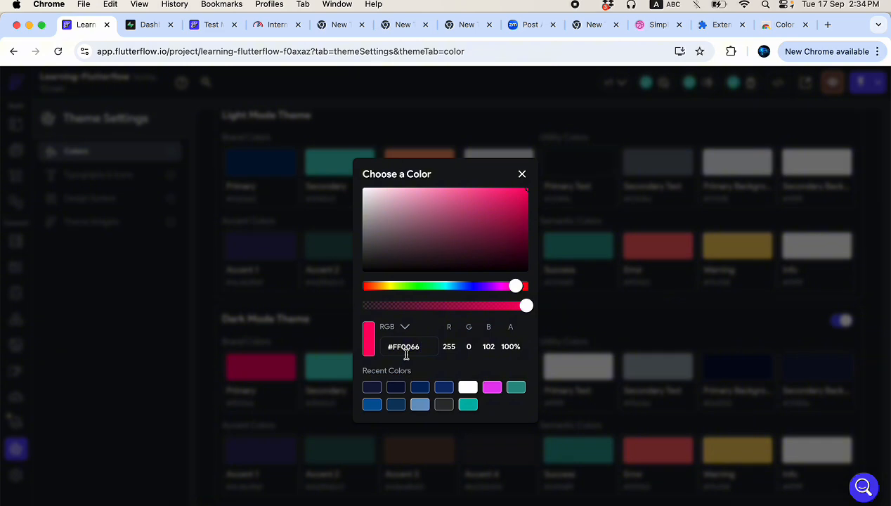
{"action": "left_click", "coordinate": [128, 353]}
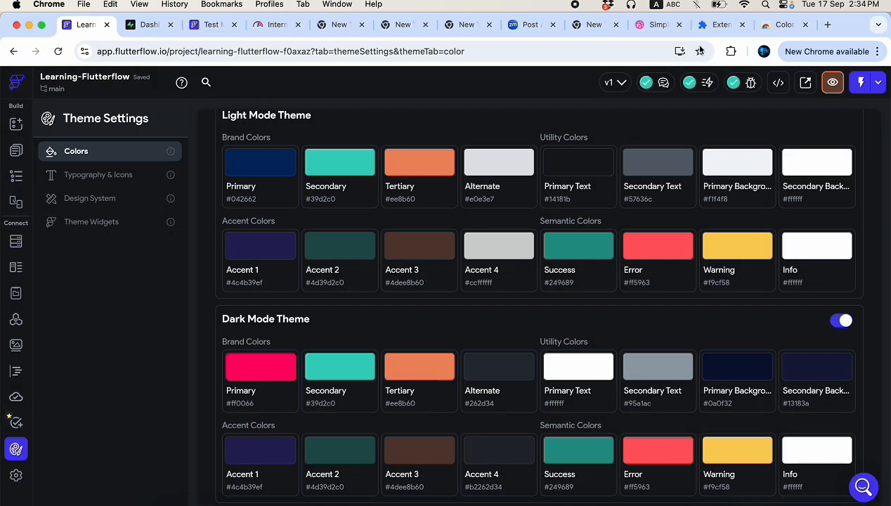
- Sample the text color of the weight number 74 in the Dribbble shot with ColorZilla
{"action": "left_click", "coordinate": [644, 26]}
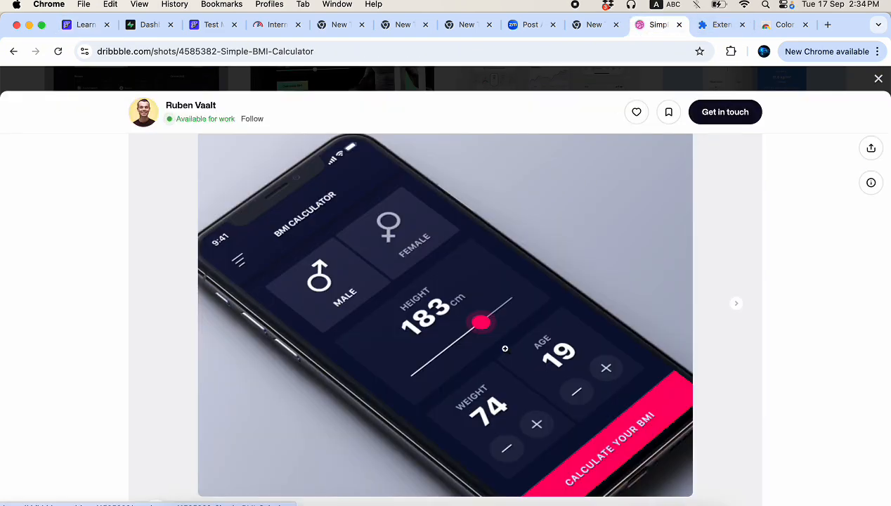
{"action": "scroll", "coordinate": [600, 426], "scroll_direction": "down", "scroll_amount": 1}
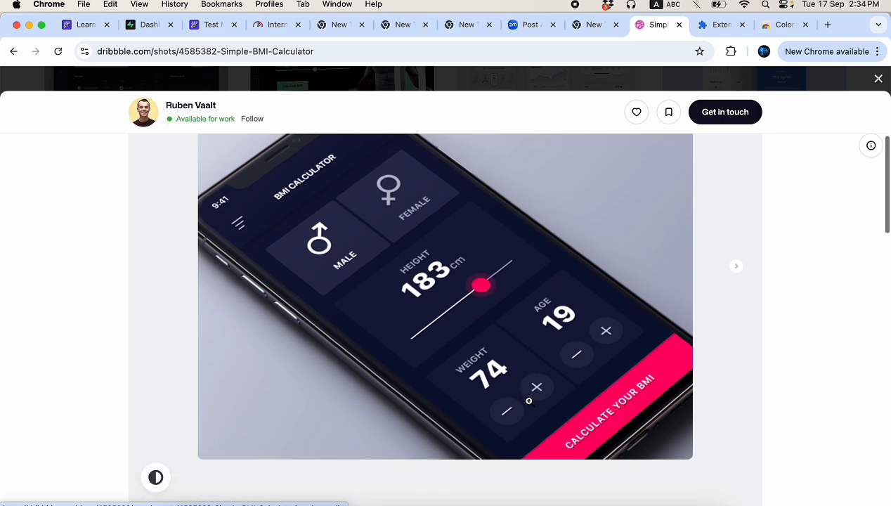
{"action": "left_click", "coordinate": [732, 51]}
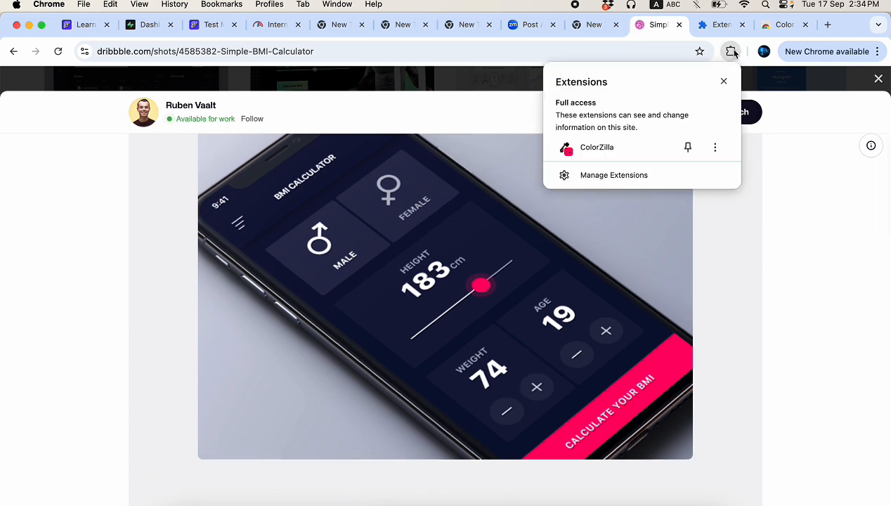
{"action": "left_click", "coordinate": [620, 147]}
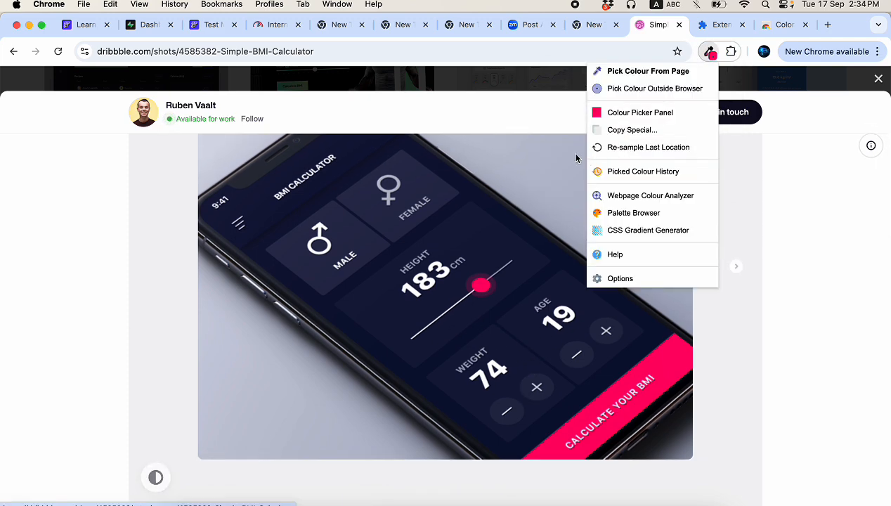
{"action": "left_click", "coordinate": [621, 77]}
{"action": "scroll", "coordinate": [622, 84], "scroll_direction": "down", "scroll_amount": 6}
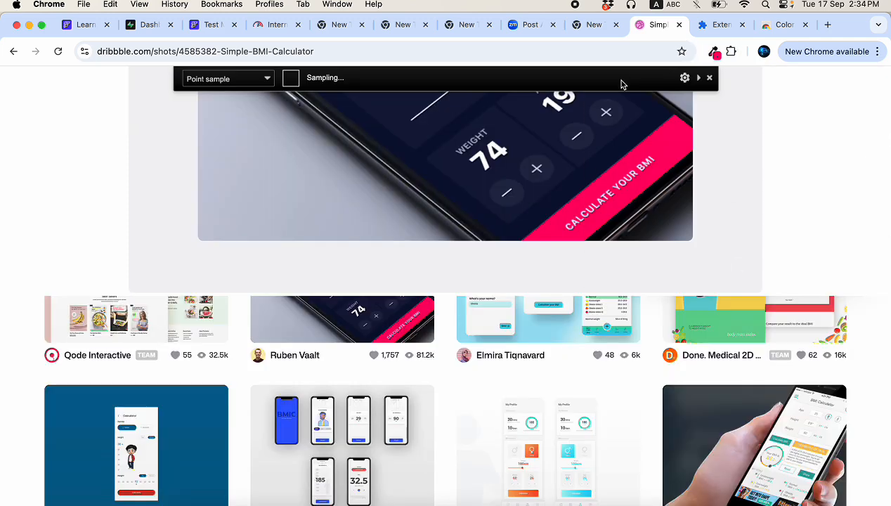
{"action": "left_click", "coordinate": [482, 157]}
- In FlutterFlow, set the Dark Mode Theme's Primary Text color to #FEFEFE
{"action": "left_click", "coordinate": [81, 26]}
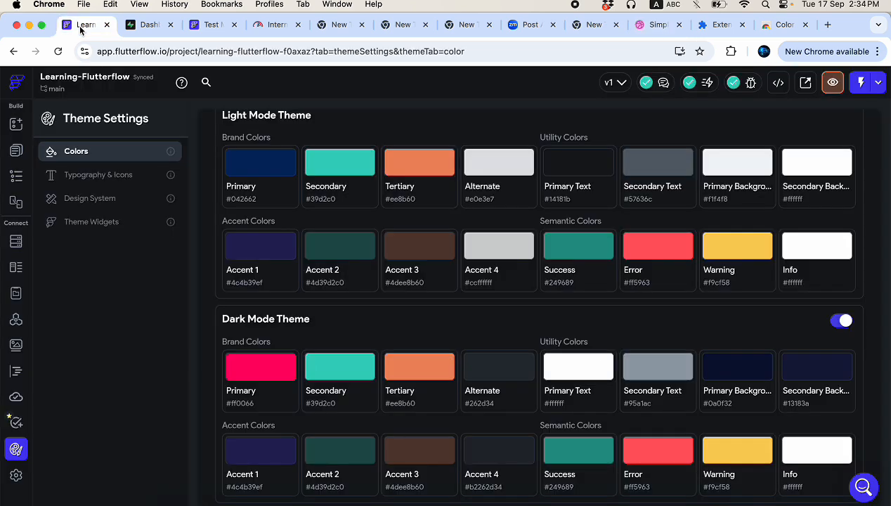
{"action": "left_click", "coordinate": [589, 375]}
{"action": "double_click", "coordinate": [408, 347]}
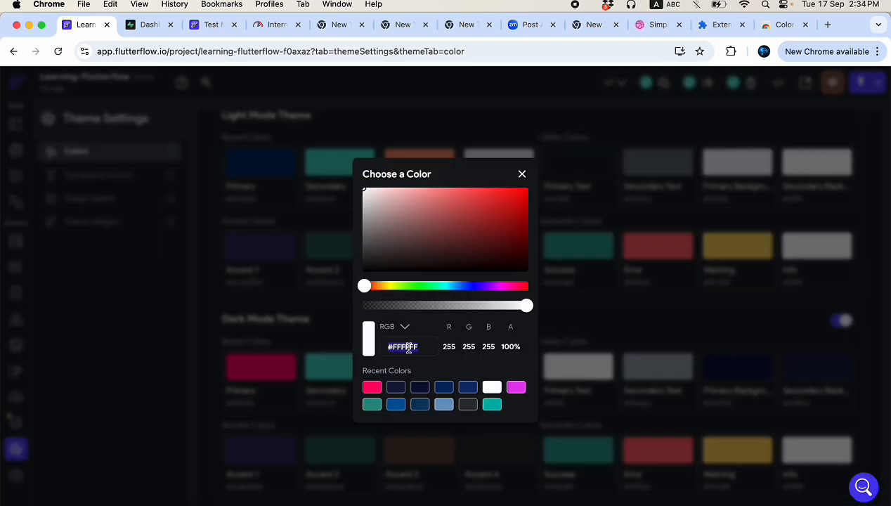
{"action": "type", "text": "#FEFEFE"}
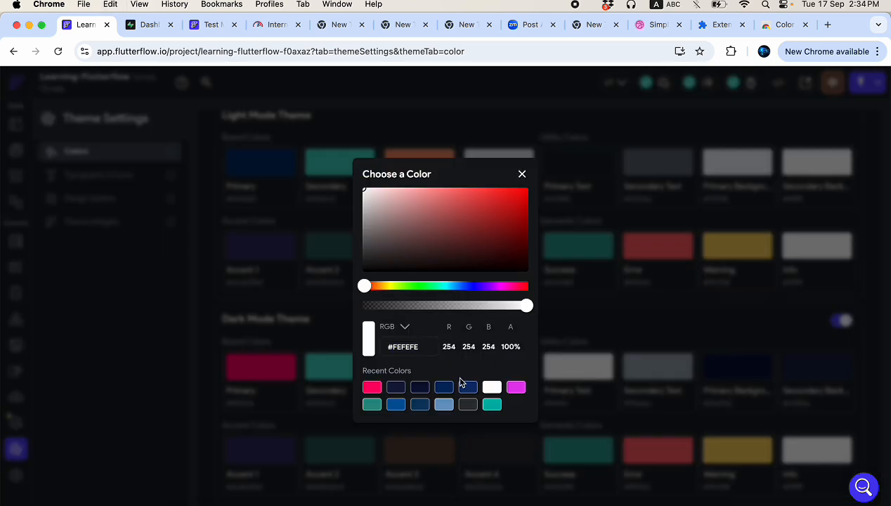
{"action": "left_click", "coordinate": [171, 361]}
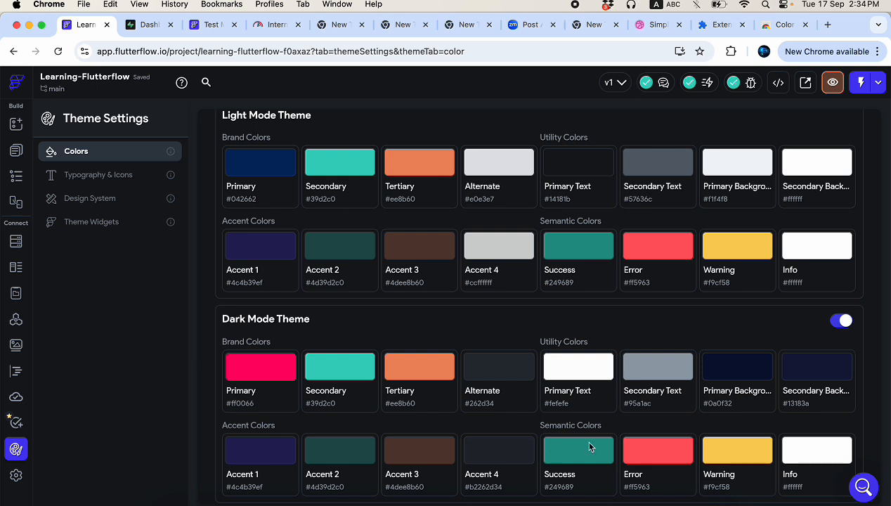
- Examine the HomePage in the updated dark theme and the properties of its AppBar
{"action": "left_click", "coordinate": [15, 150]}
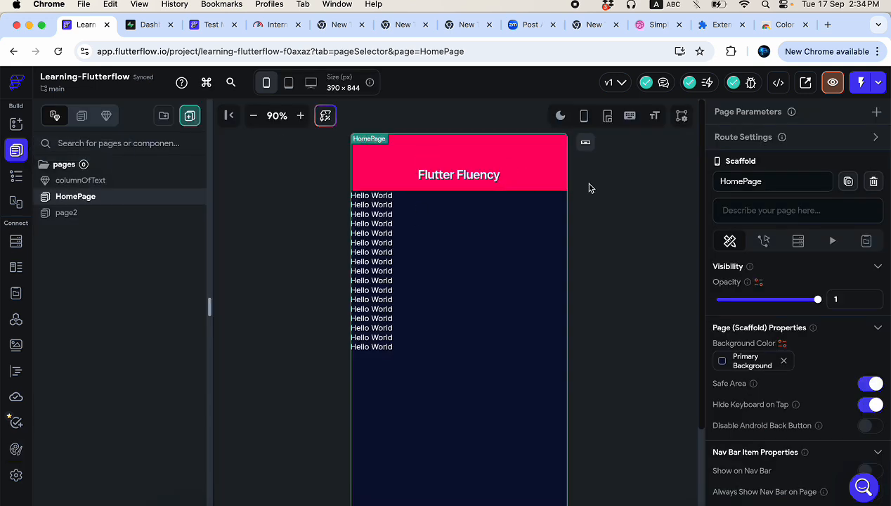
{"action": "left_click", "coordinate": [516, 161]}
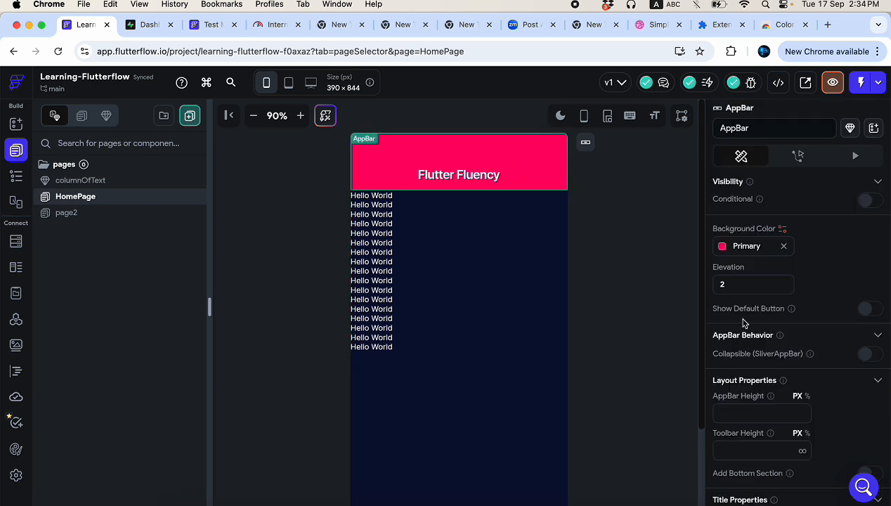
{"action": "scroll", "coordinate": [744, 322], "scroll_direction": "down", "scroll_amount": 3}
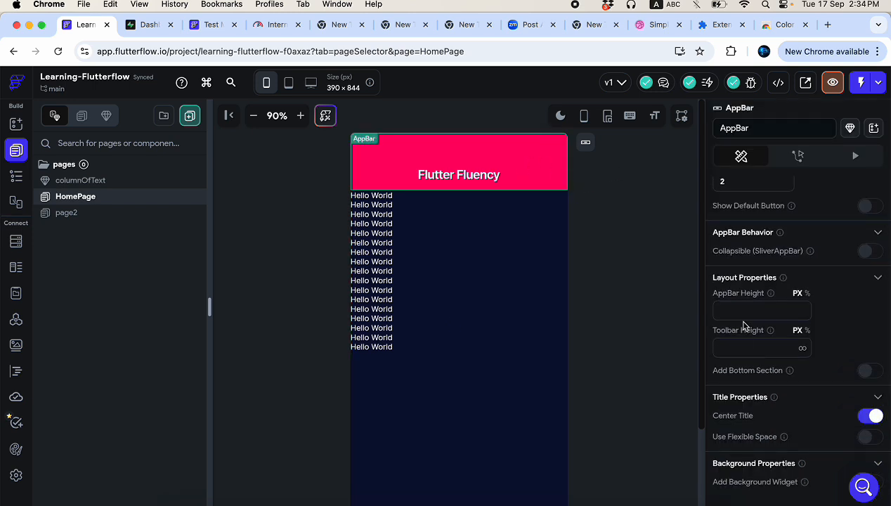
- Place the Dribbble BMI calculator browser tab directly beside the FlutterFlow project tab
{"action": "left_click_drag", "start_coordinate": [657, 24], "coordinate": [139, 41]}
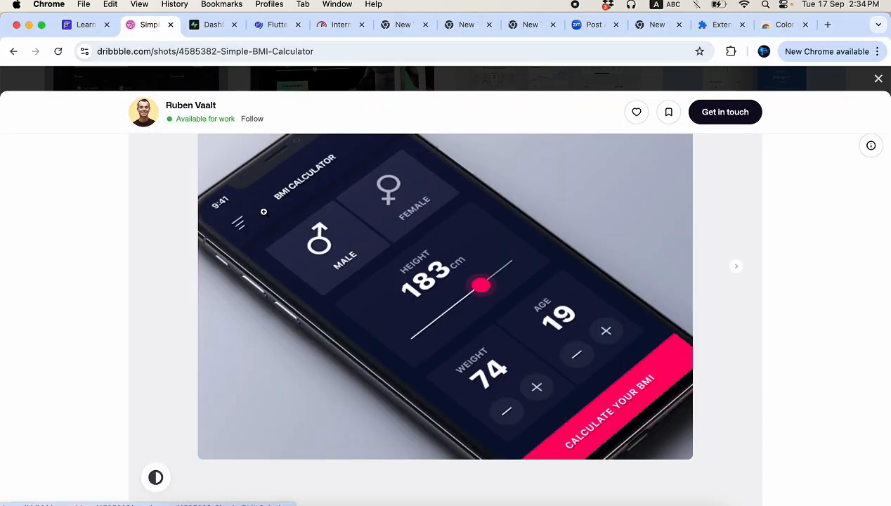
- In the FlutterFlow project, set the HomePage AppBar's height to 55 px
{"action": "left_click", "coordinate": [85, 26]}
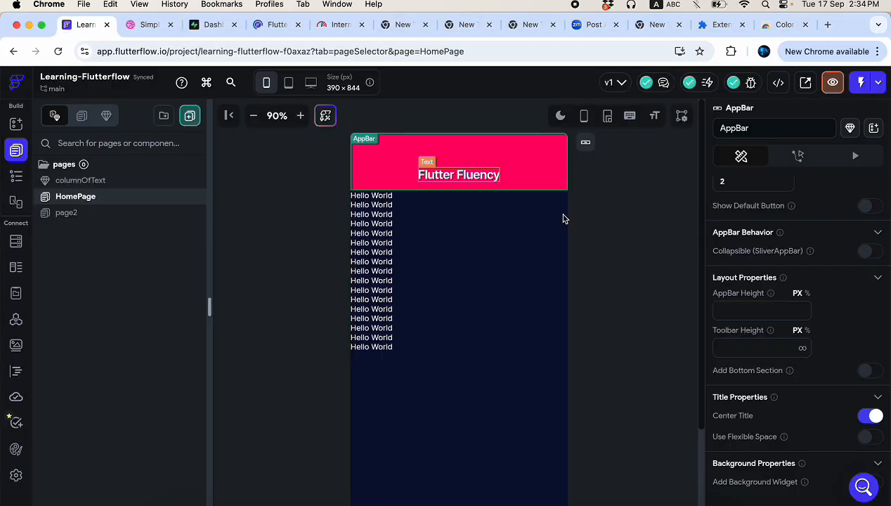
{"action": "scroll", "coordinate": [803, 426], "scroll_direction": "down", "scroll_amount": 3}
{"action": "scroll", "coordinate": [804, 424], "scroll_direction": "up", "scroll_amount": 6}
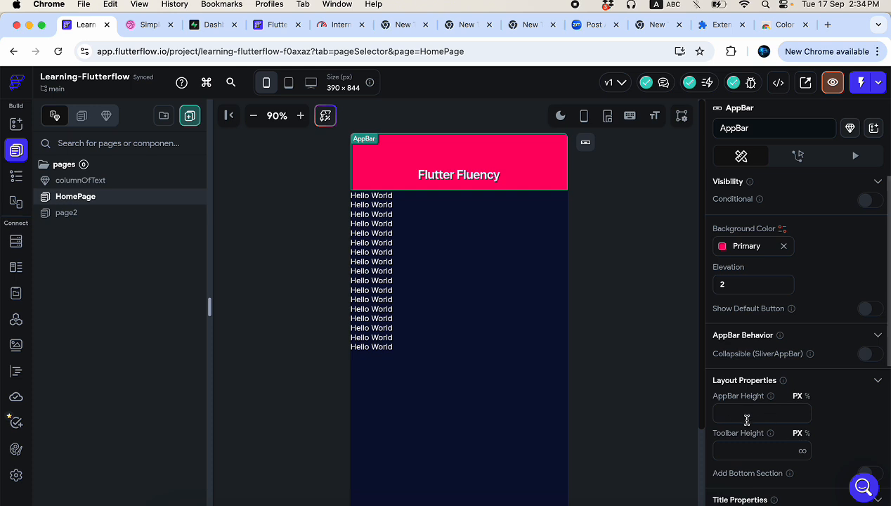
{"action": "left_click", "coordinate": [745, 414]}
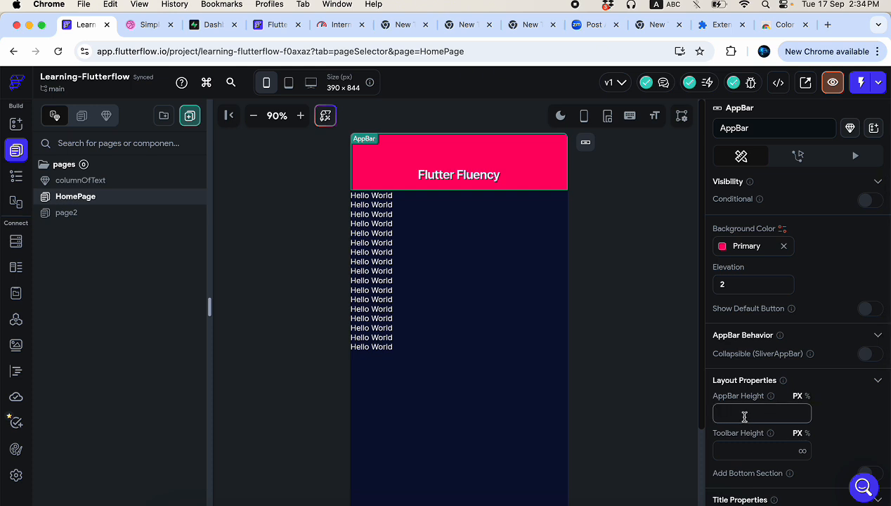
{"action": "type", "text": "60"}
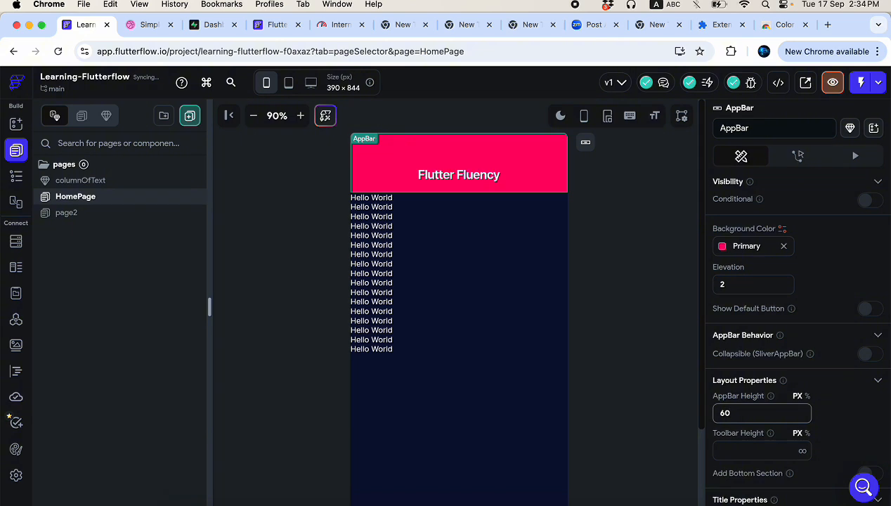
{"action": "key", "text": "BackSpace"}
{"action": "key", "text": "BackSpace"}
{"action": "type", "text": "55"}
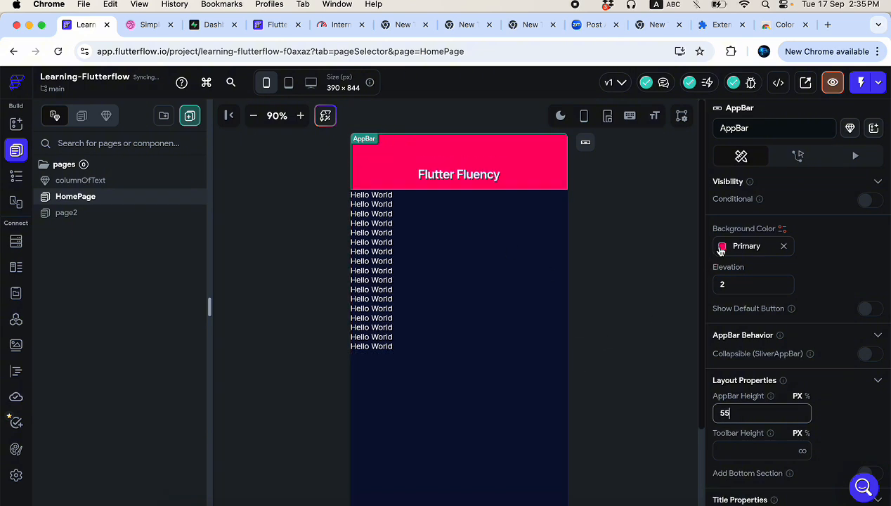
- Change the AppBar's background color to the Primary Background theme color
{"action": "left_click", "coordinate": [721, 247]}
{"action": "scroll", "coordinate": [597, 440], "scroll_direction": "down", "scroll_amount": 5}
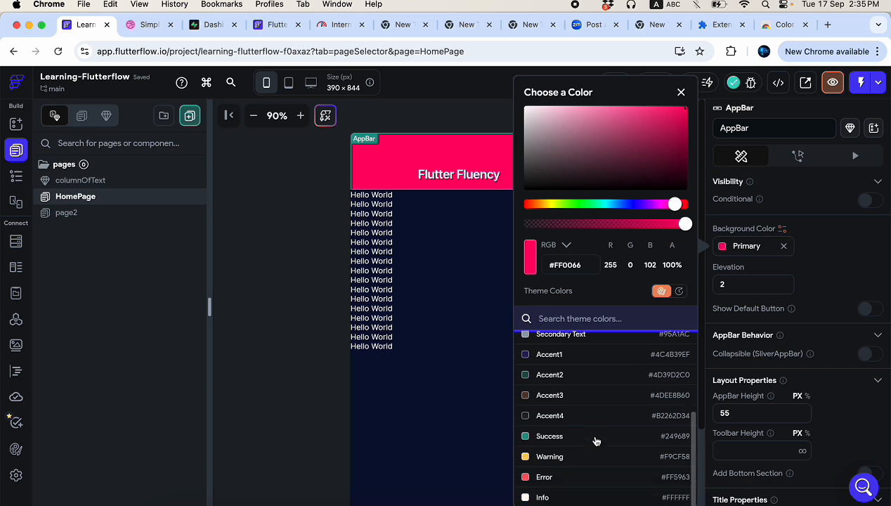
{"action": "scroll", "coordinate": [595, 456], "scroll_direction": "up", "scroll_amount": 5}
{"action": "left_click", "coordinate": [581, 421]}
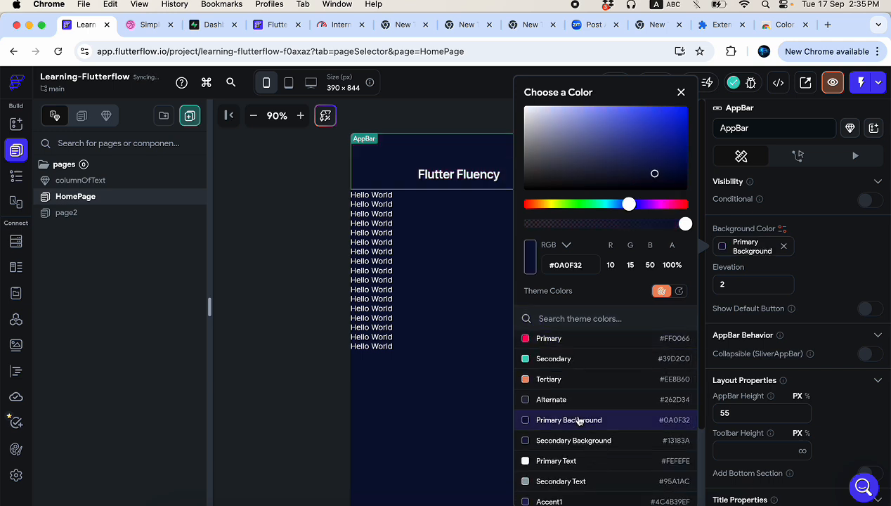
{"action": "left_click", "coordinate": [262, 374]}
{"action": "left_click", "coordinate": [261, 374]}
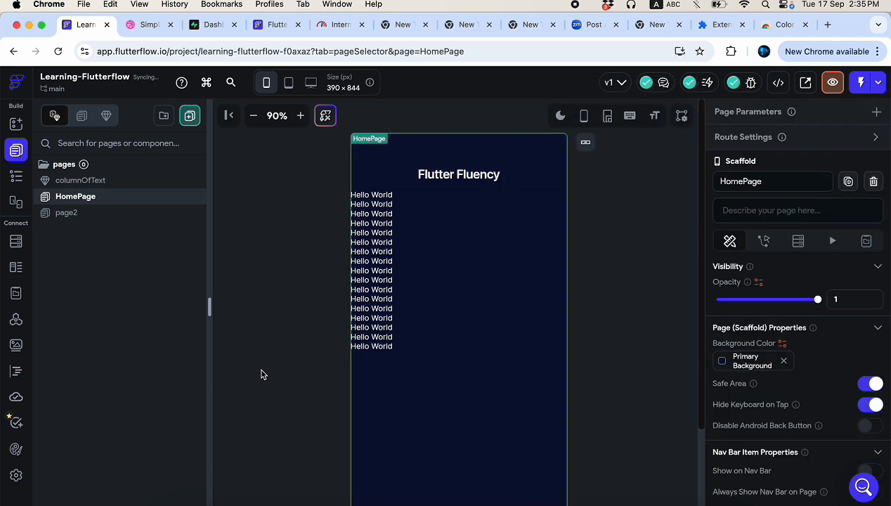
- Sample the dark background color near the header of the Dribbble BMI calculator shot with ColorZilla
{"action": "left_click", "coordinate": [145, 28]}
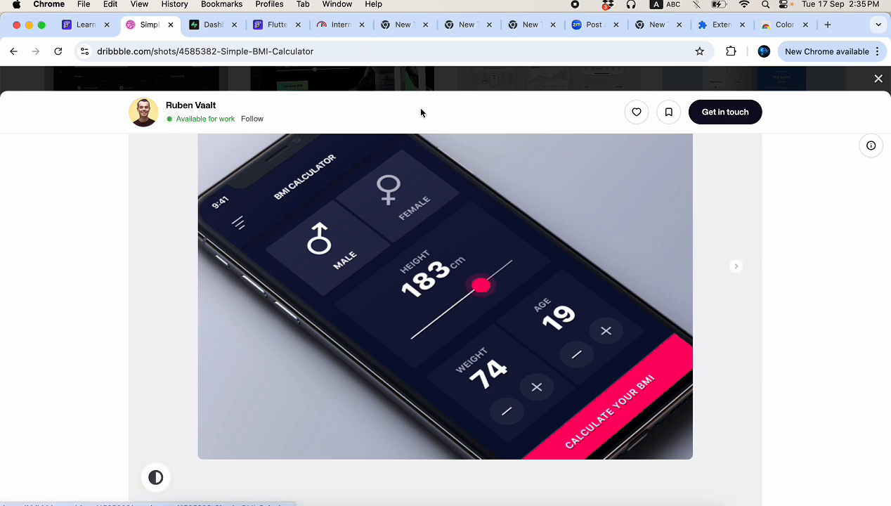
{"action": "left_click", "coordinate": [731, 52]}
{"action": "left_click", "coordinate": [609, 149]}
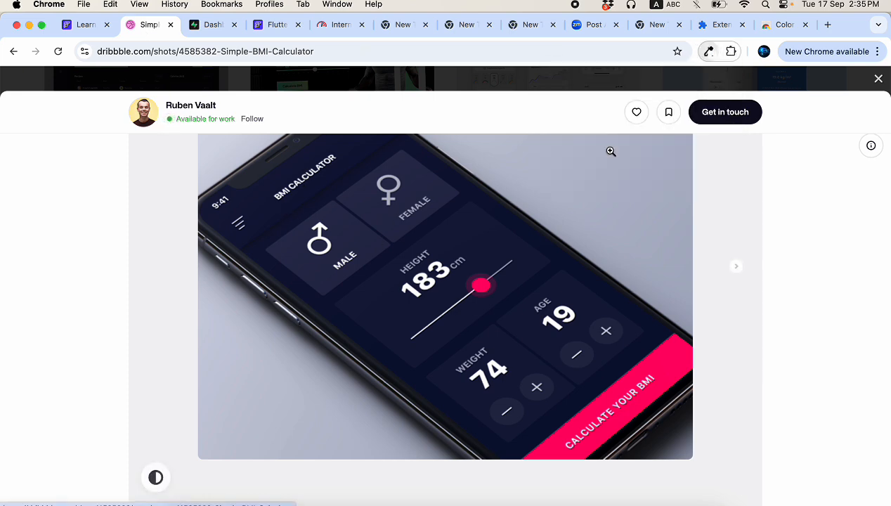
{"action": "left_click", "coordinate": [614, 71]}
{"action": "scroll", "coordinate": [492, 211], "scroll_direction": "down", "scroll_amount": 3}
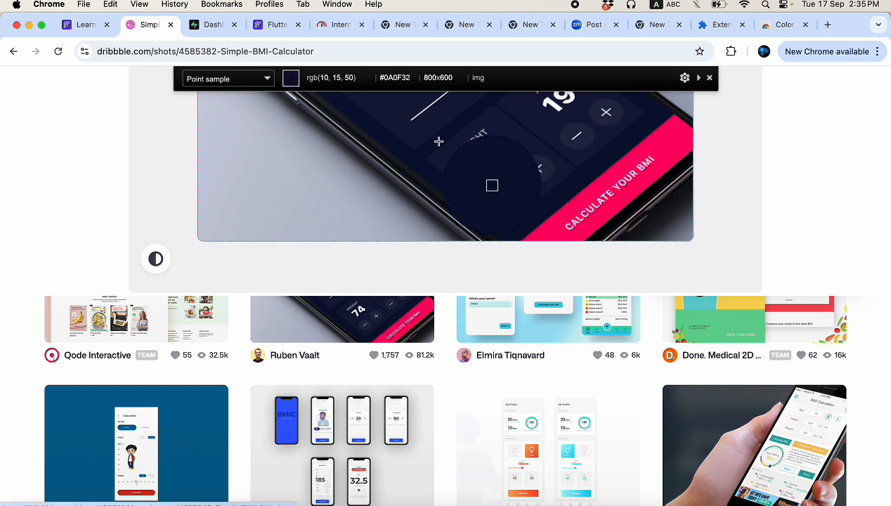
{"action": "scroll", "coordinate": [393, 146], "scroll_direction": "up", "scroll_amount": 3}
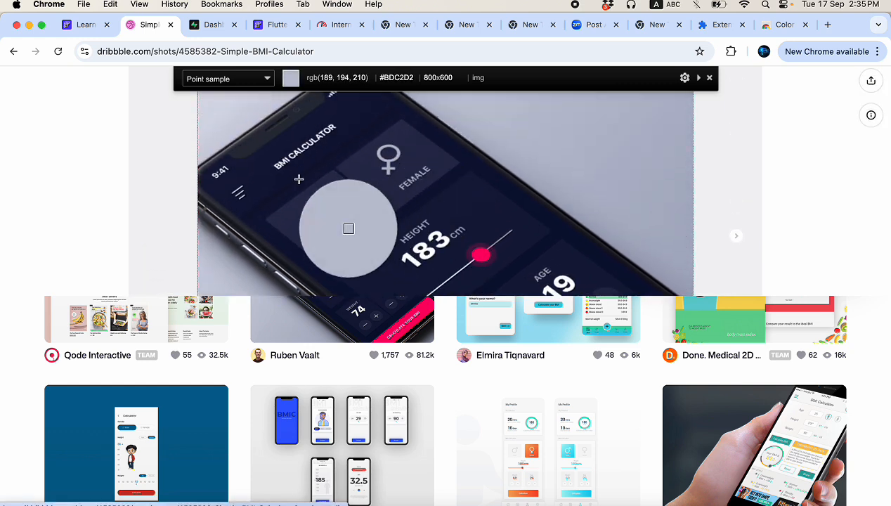
{"action": "left_click", "coordinate": [254, 213]}
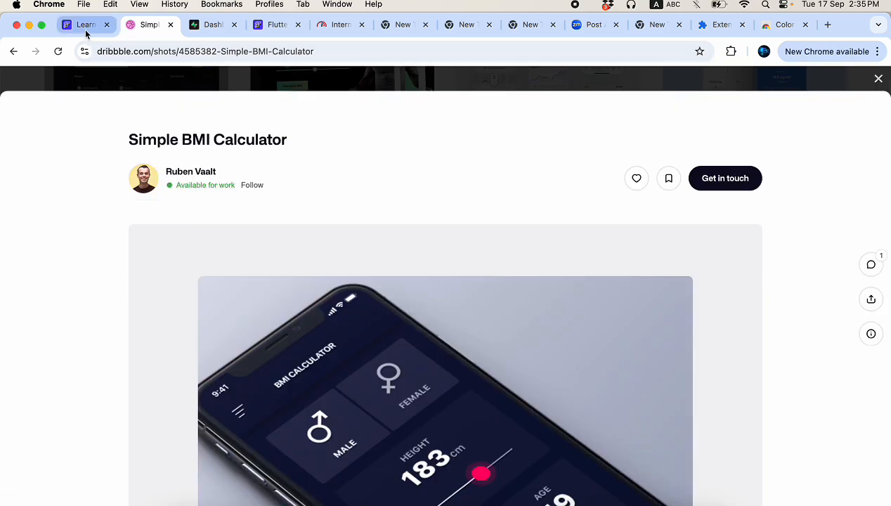
- In FlutterFlow, set the Dark Mode Theme's Primary Background color to #0F1433 and return to the HomePage
{"action": "left_click", "coordinate": [87, 27]}
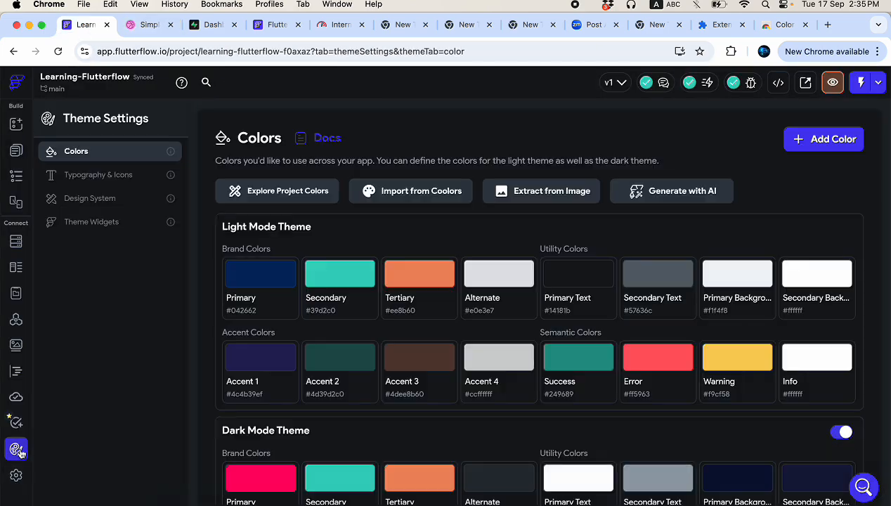
{"action": "left_click", "coordinate": [15, 449]}
{"action": "scroll", "coordinate": [415, 392], "scroll_direction": "down", "scroll_amount": 3}
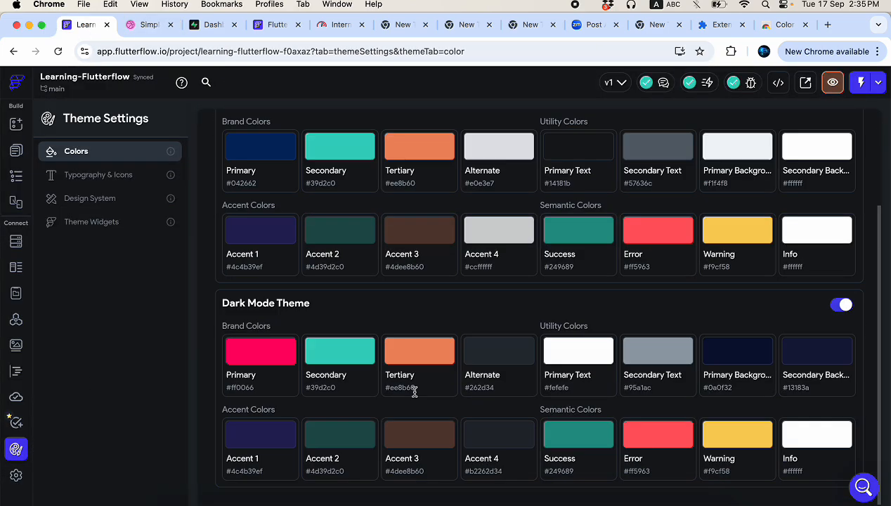
{"action": "left_click", "coordinate": [731, 358]}
{"action": "left_click", "coordinate": [406, 347]}
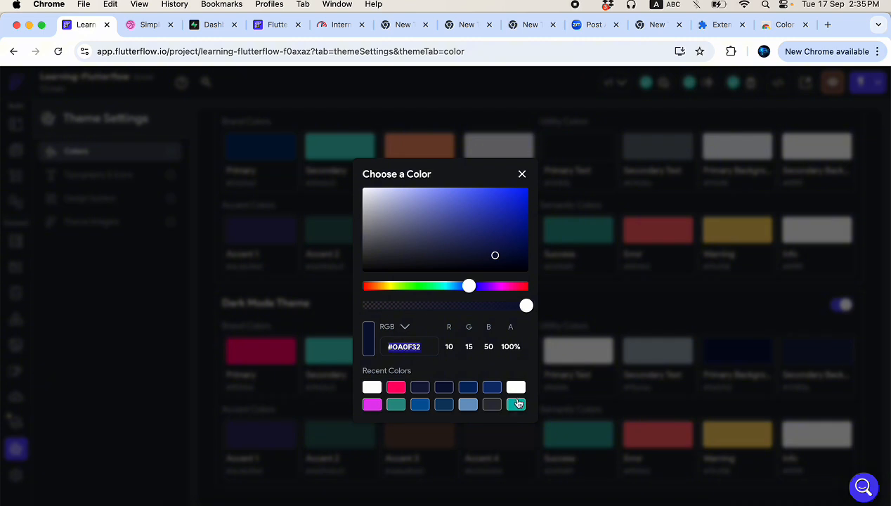
{"action": "key", "text": "super+v"}
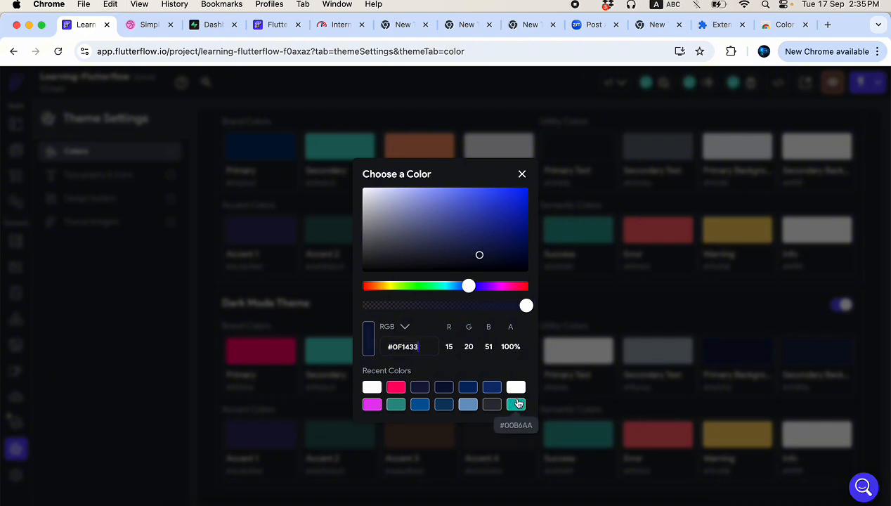
{"action": "left_click", "coordinate": [114, 384]}
{"action": "left_click", "coordinate": [15, 150]}
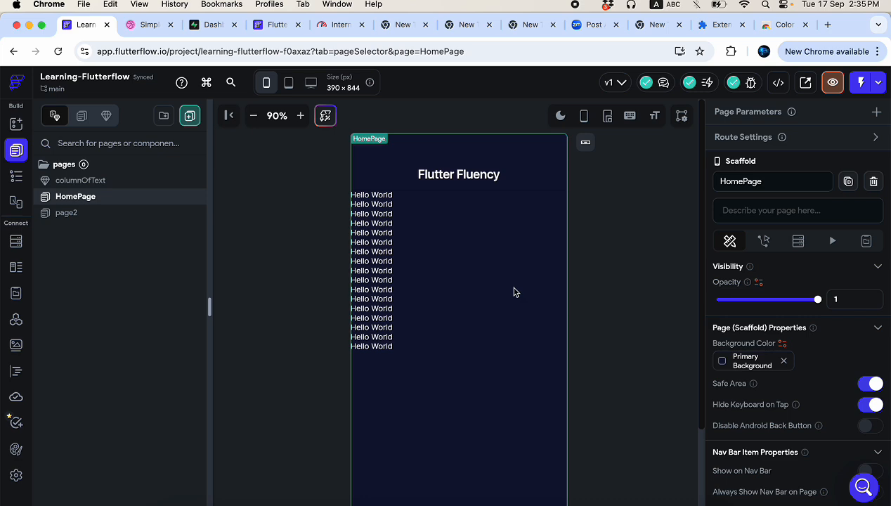
- Check the Dribbble shot and set the elevation of the HomePage AppBar to 4
{"action": "left_click", "coordinate": [145, 31]}
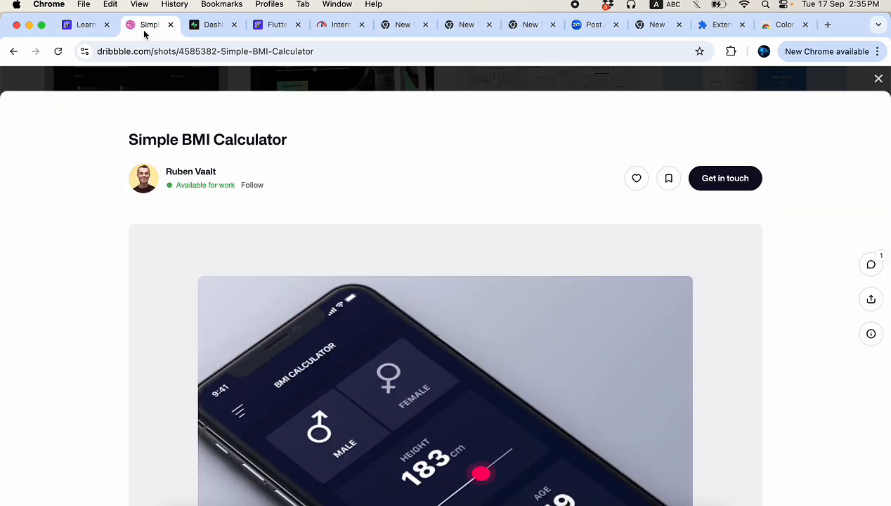
{"action": "left_click", "coordinate": [79, 27]}
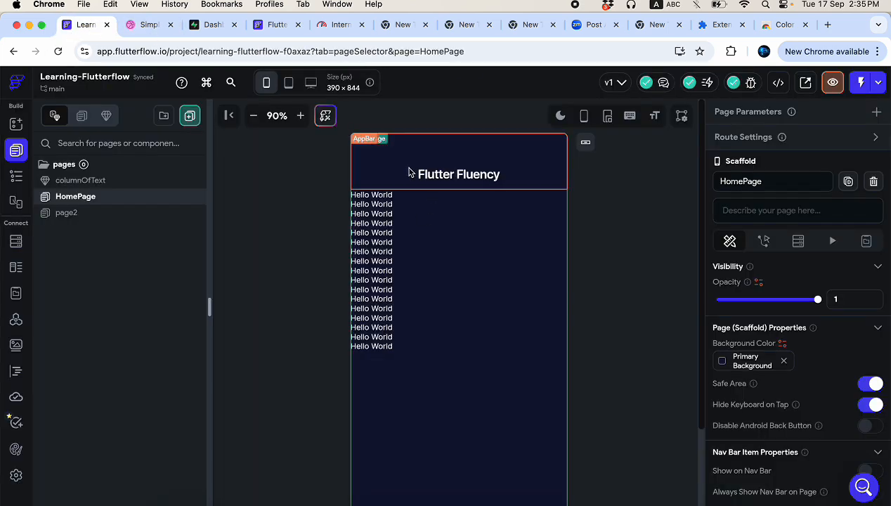
{"action": "left_click", "coordinate": [410, 170]}
{"action": "scroll", "coordinate": [793, 381], "scroll_direction": "down", "scroll_amount": 3}
{"action": "scroll", "coordinate": [797, 378], "scroll_direction": "up", "scroll_amount": 3}
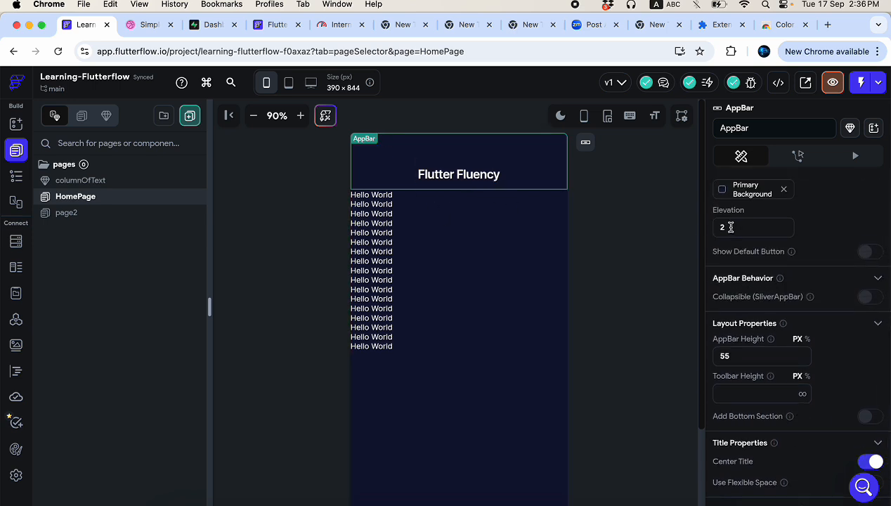
{"action": "left_click", "coordinate": [728, 227]}
{"action": "type", "text": "4"}
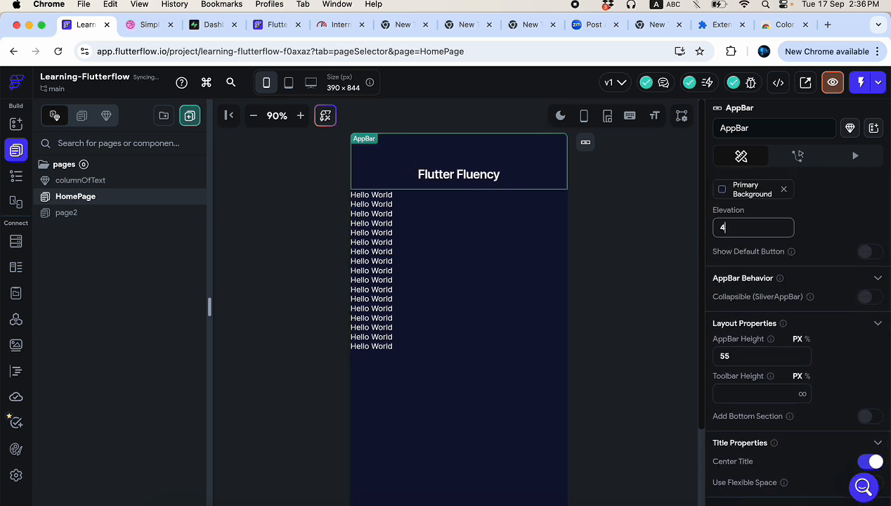
{"action": "left_click", "coordinate": [616, 260]}
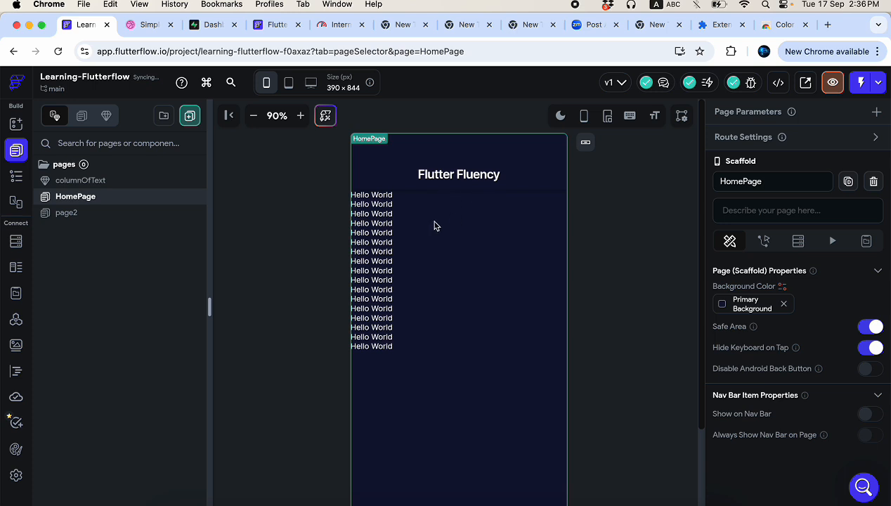
- Delete the column of Hello World texts from the HomePage and review the AppBar's properties
{"action": "left_click", "coordinate": [379, 322]}
{"action": "key", "text": "BackSpace"}
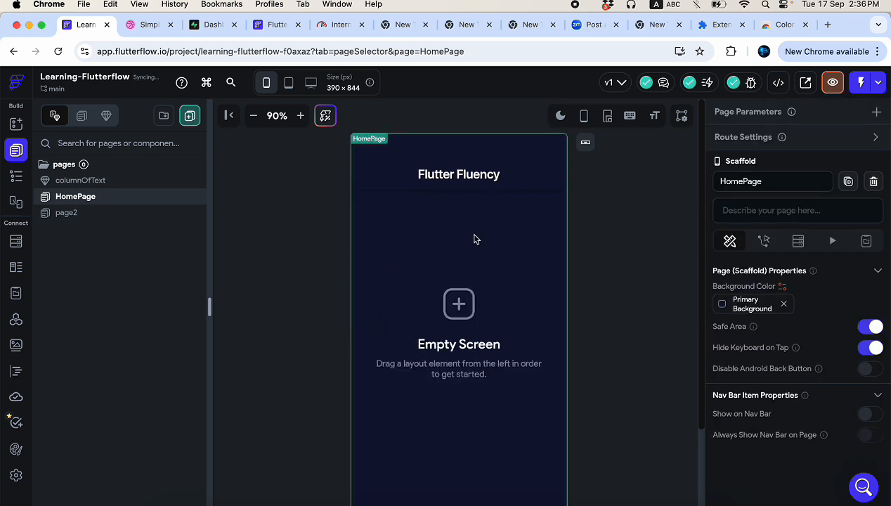
{"action": "left_click", "coordinate": [410, 186]}
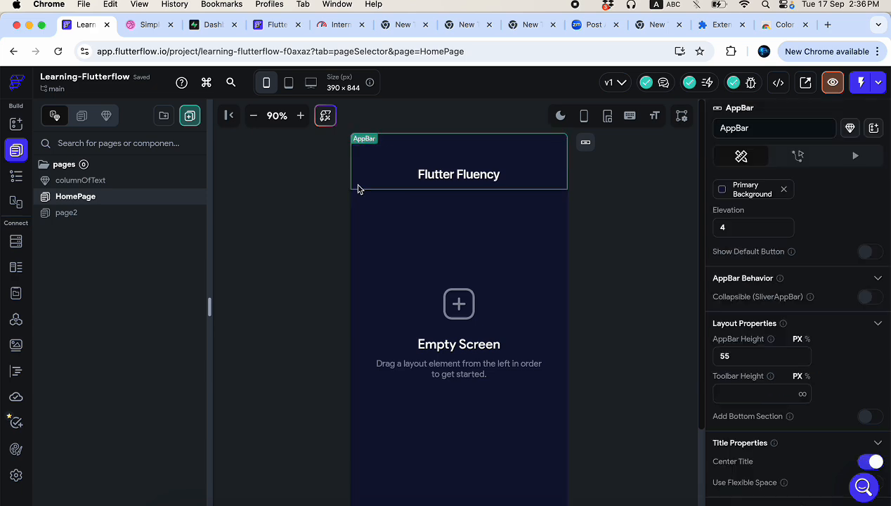
{"action": "scroll", "coordinate": [772, 389], "scroll_direction": "down", "scroll_amount": 3}
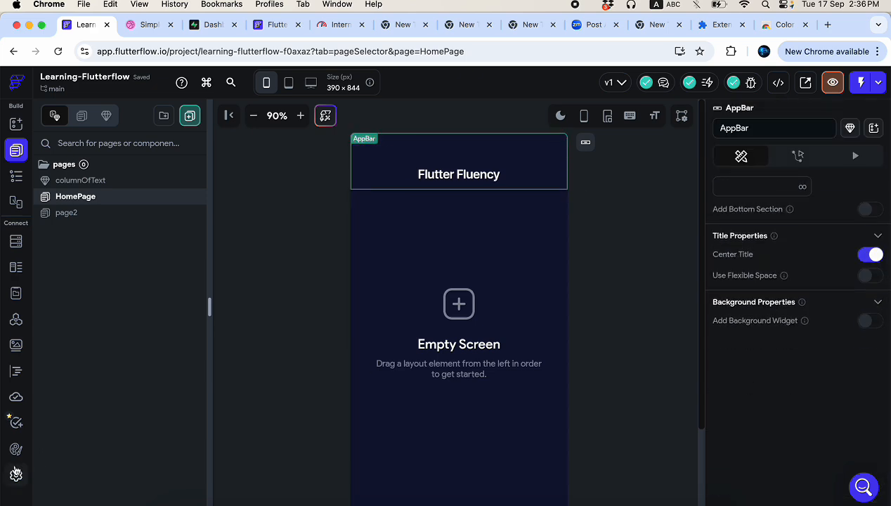
- Change the Dark Mode Theme's Primary Background to the recent color #13183A
{"action": "left_click", "coordinate": [16, 448]}
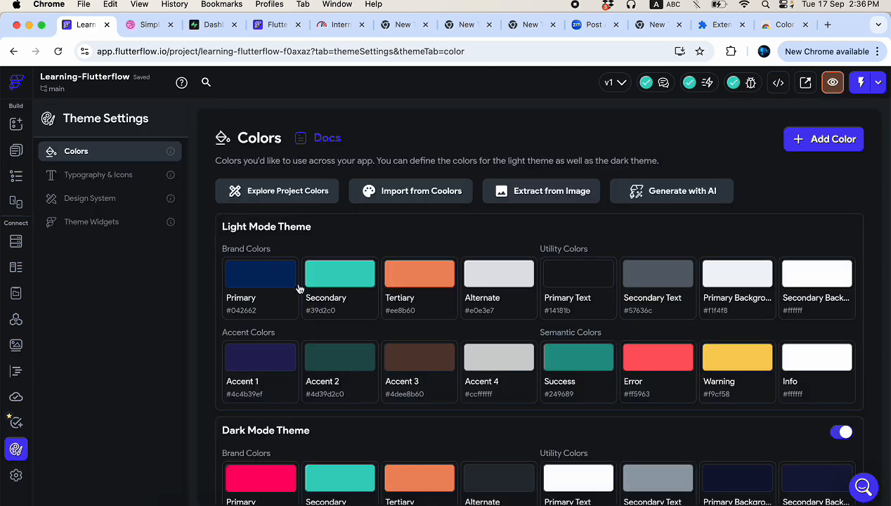
{"action": "scroll", "coordinate": [501, 398], "scroll_direction": "down", "scroll_amount": 3}
{"action": "left_click", "coordinate": [738, 365]}
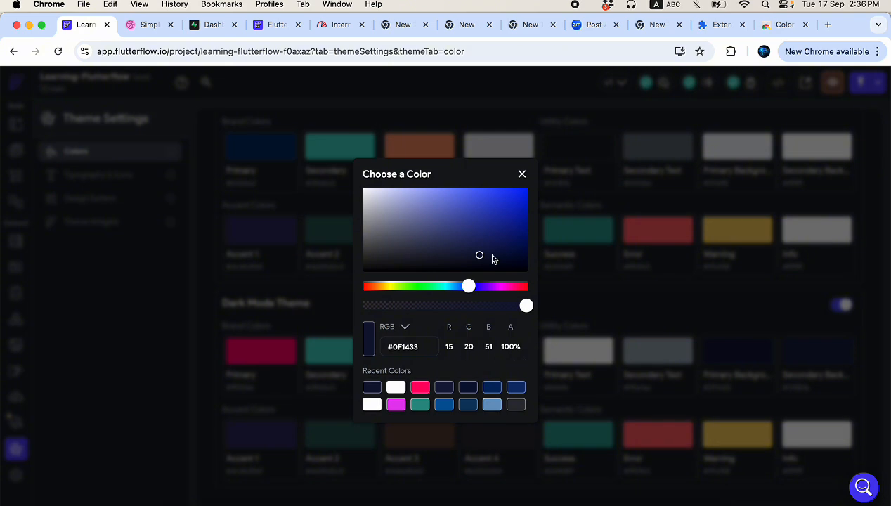
{"action": "left_click", "coordinate": [150, 32]}
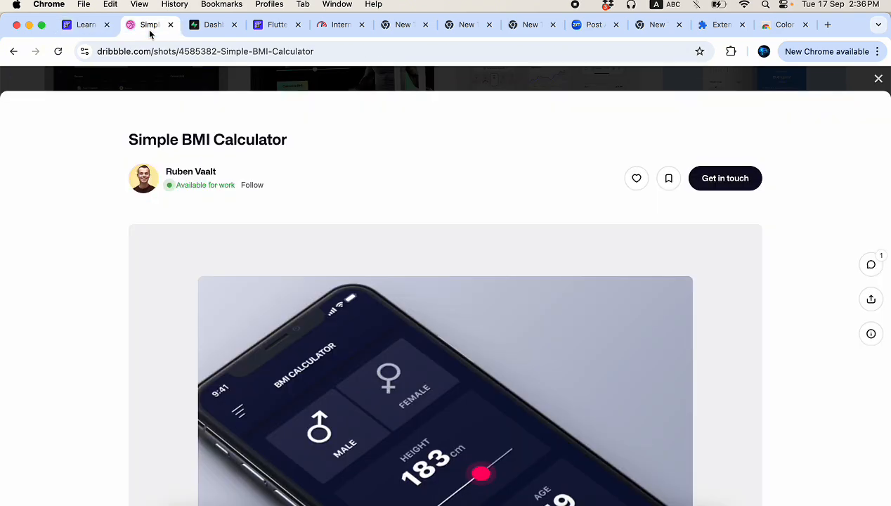
{"action": "left_click", "coordinate": [82, 28]}
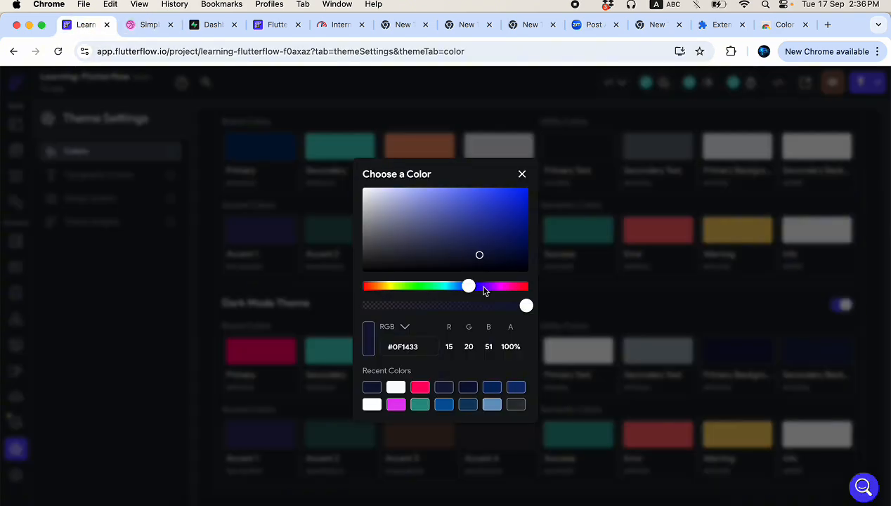
{"action": "left_click", "coordinate": [444, 387]}
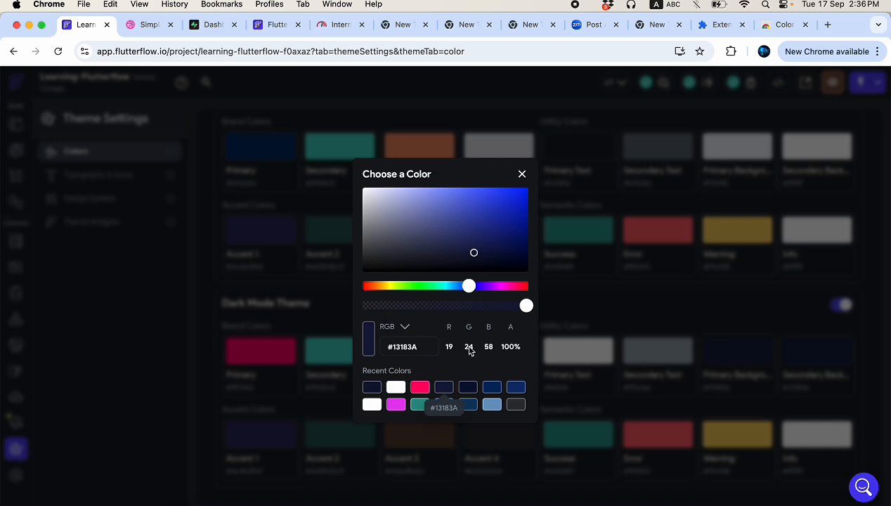
{"action": "left_click", "coordinate": [577, 318]}
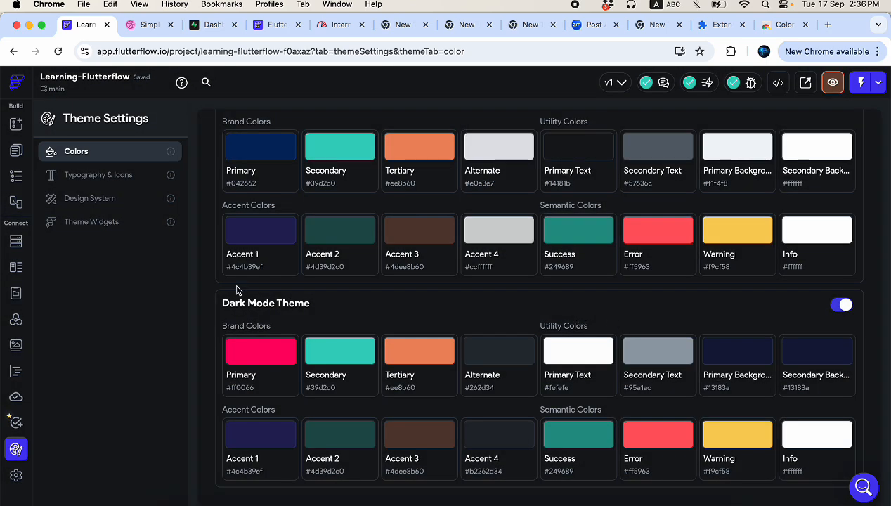
- Compare the HomePage's background with the Dribbble BMI calculator shot
{"action": "left_click", "coordinate": [15, 150]}
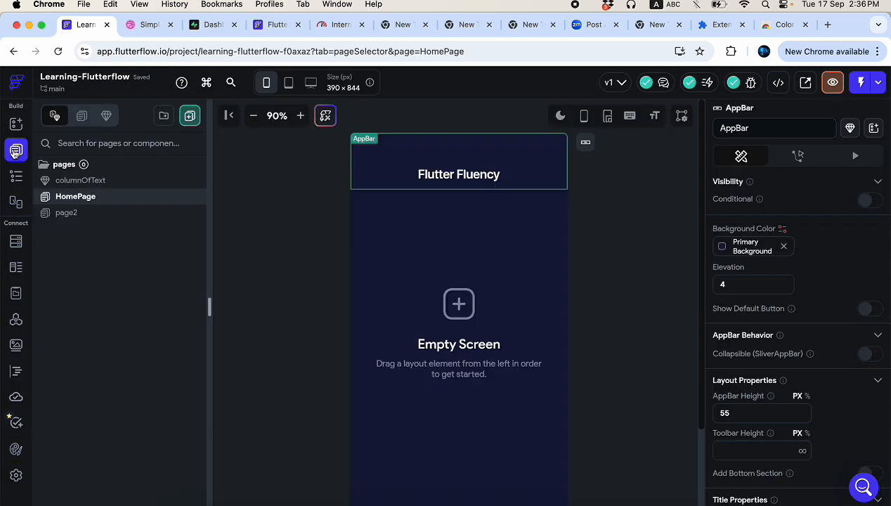
{"action": "left_click", "coordinate": [600, 390]}
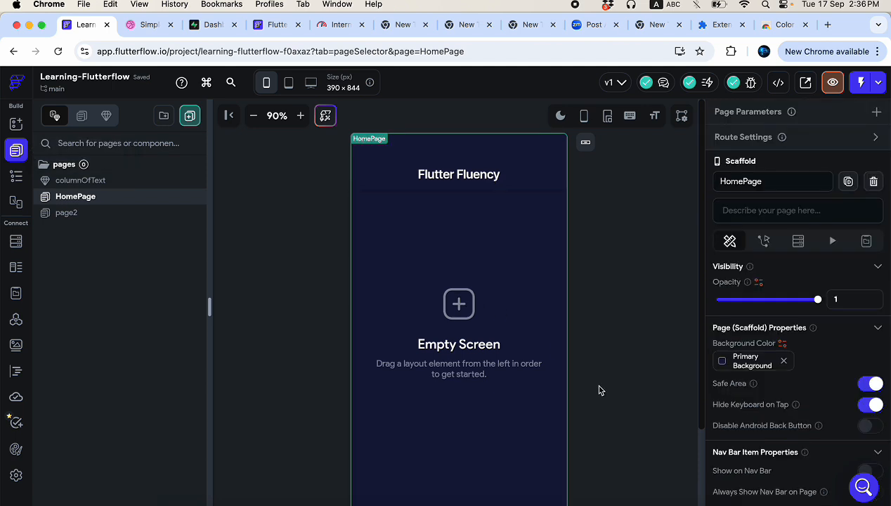
{"action": "left_click", "coordinate": [145, 27]}
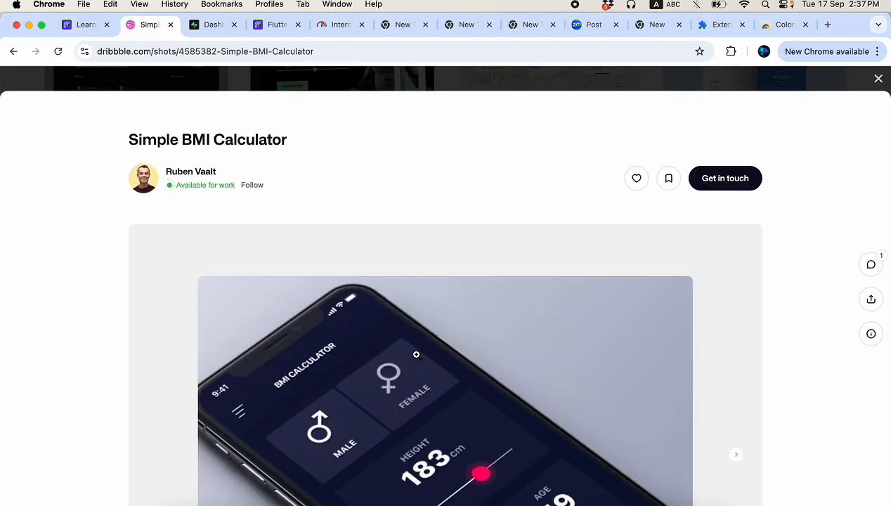
- Check the Dribbble shot's title and change the HomePage AppBar's title text to "BMI CALCULATOR"
{"action": "scroll", "coordinate": [416, 355], "scroll_direction": "down", "scroll_amount": 1}
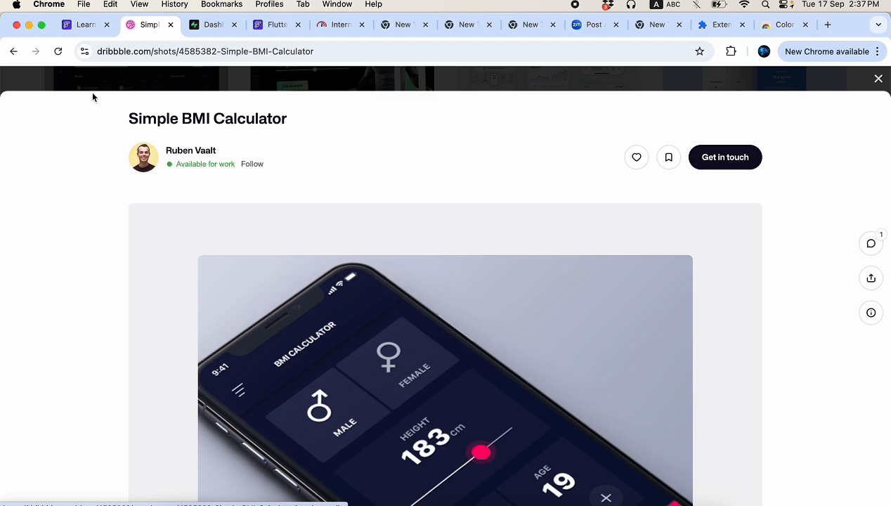
{"action": "left_click", "coordinate": [84, 25]}
{"action": "left_click", "coordinate": [449, 173]}
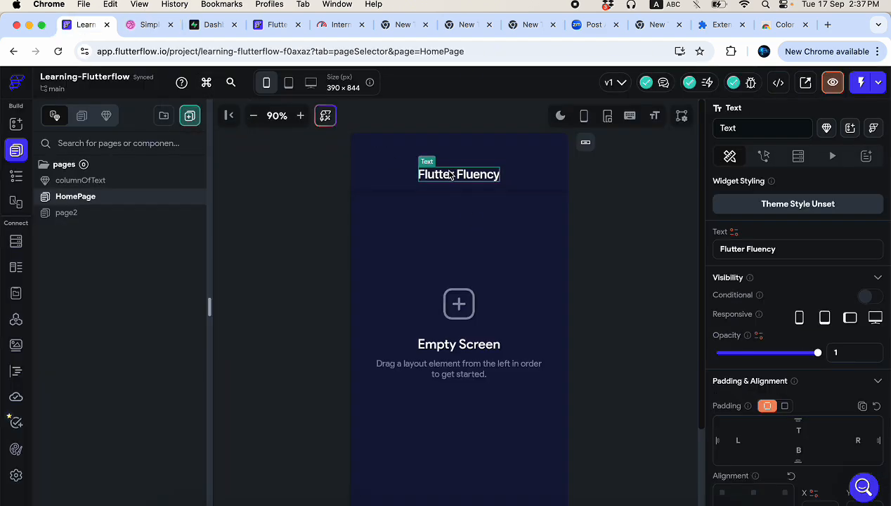
{"action": "left_click", "coordinate": [756, 248]}
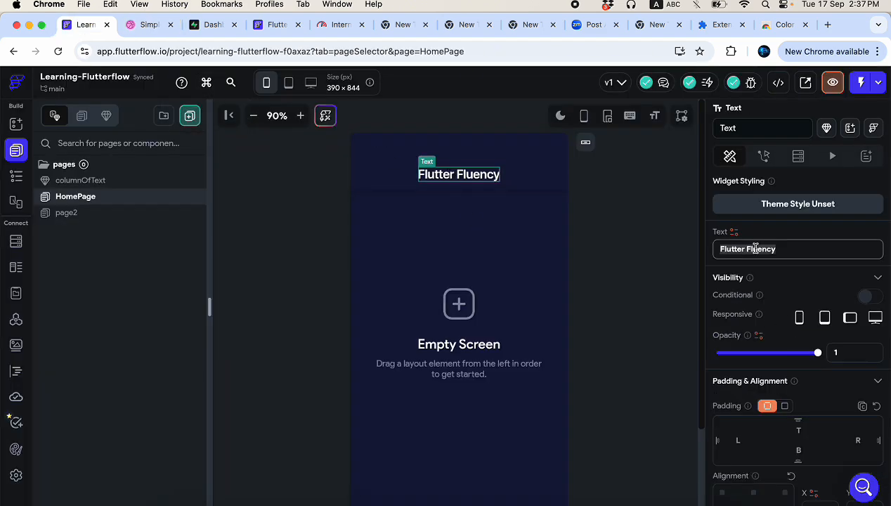
{"action": "type", "text": "BMI"}
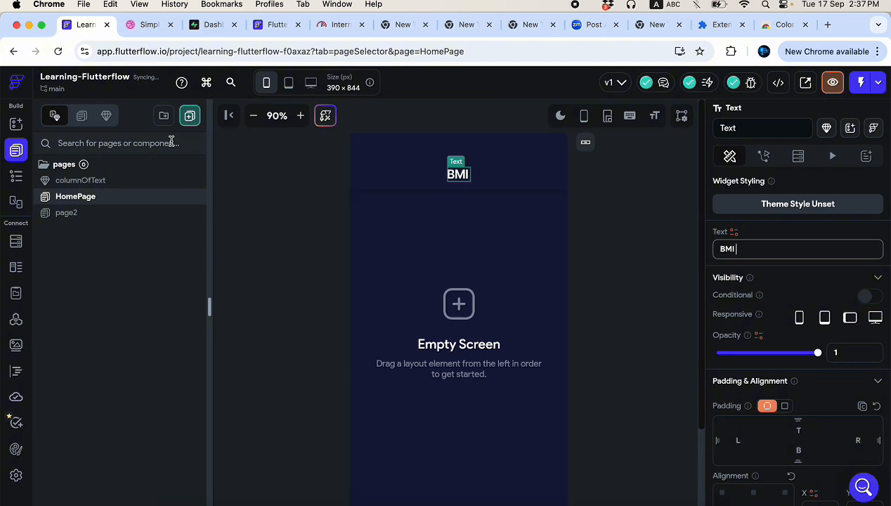
{"action": "left_click", "coordinate": [138, 27]}
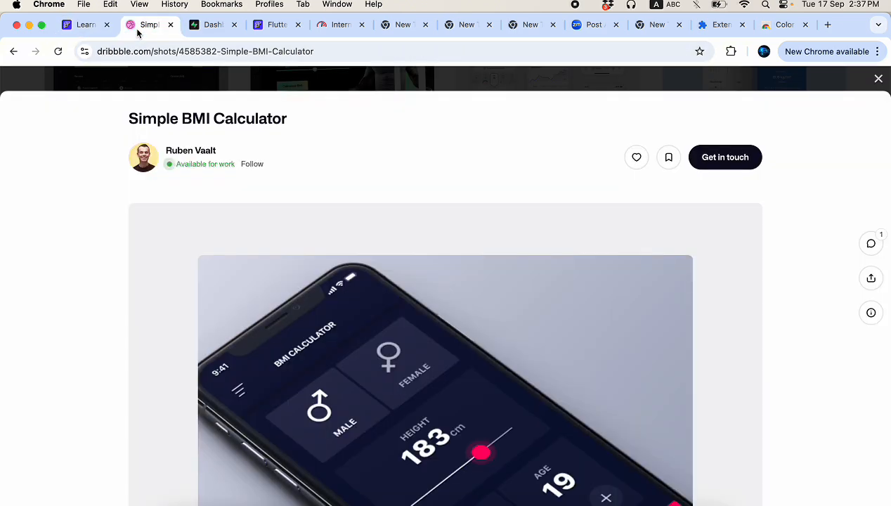
{"action": "left_click", "coordinate": [81, 26]}
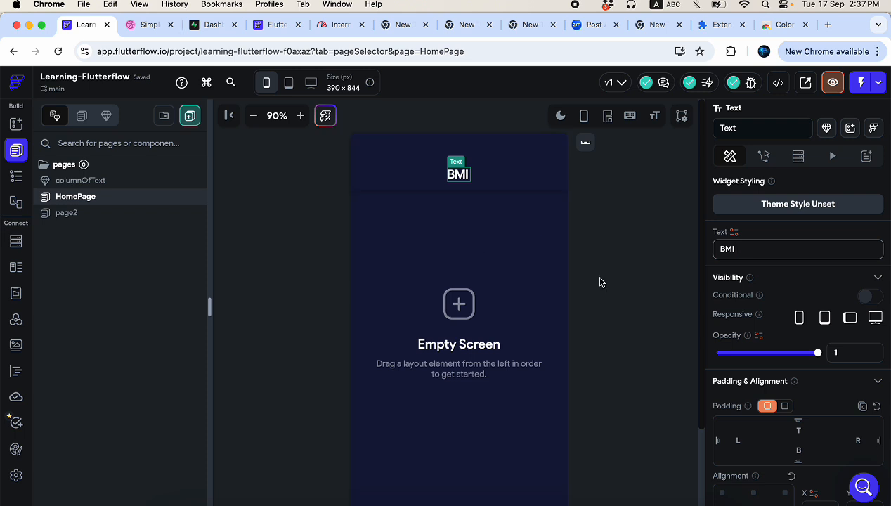
{"action": "type", "text": "Ca"}
{"action": "key", "text": "BackSpace"}
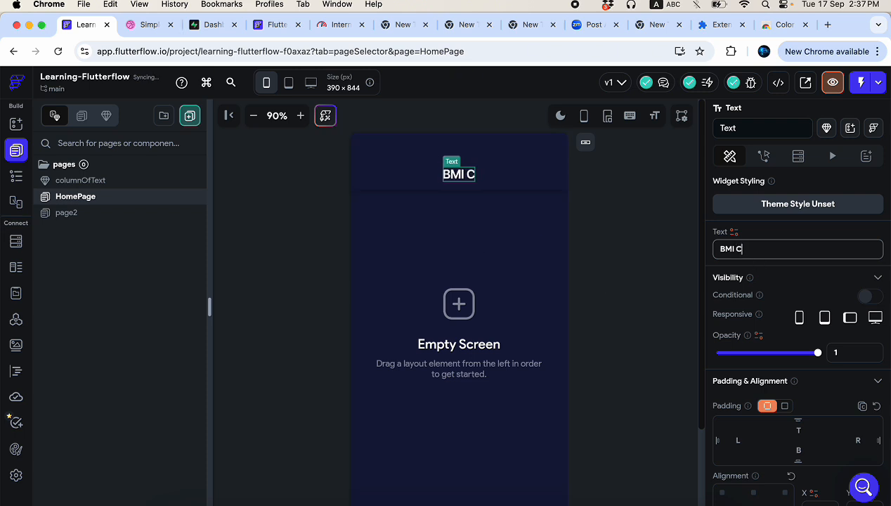
{"action": "type", "text": "ALCY"}
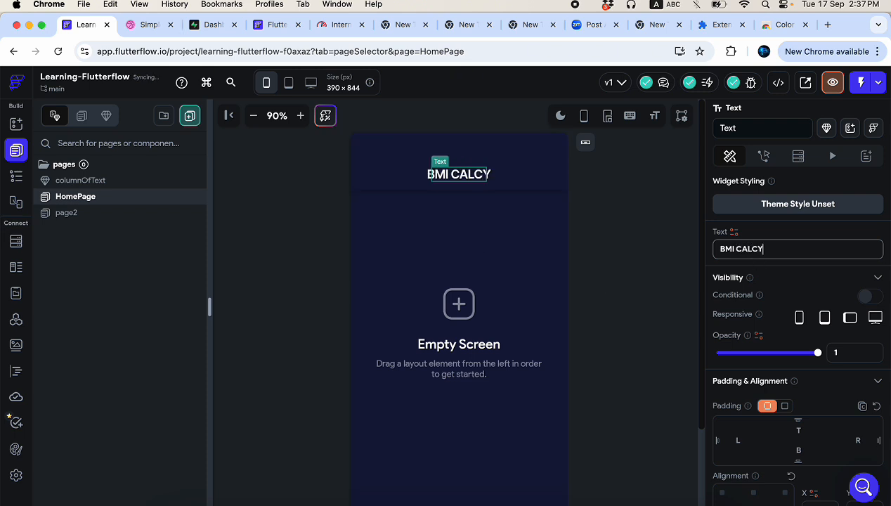
{"action": "key", "text": "BackSpace"}
{"action": "type", "text": "ULATOR"}
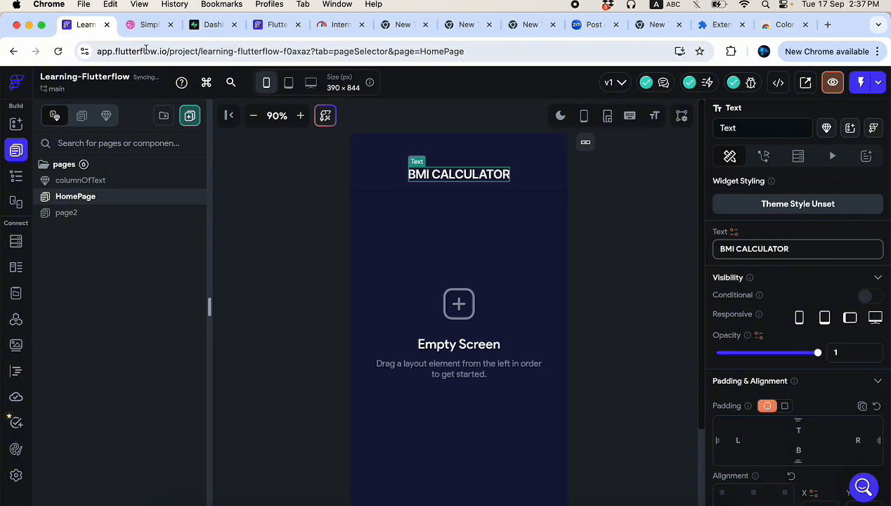
- Compare the AppBar title with the Dribbble shot and set its font size to 18
{"action": "left_click", "coordinate": [144, 25]}
{"action": "left_click", "coordinate": [66, 29]}
{"action": "scroll", "coordinate": [800, 388], "scroll_direction": "down", "scroll_amount": 10}
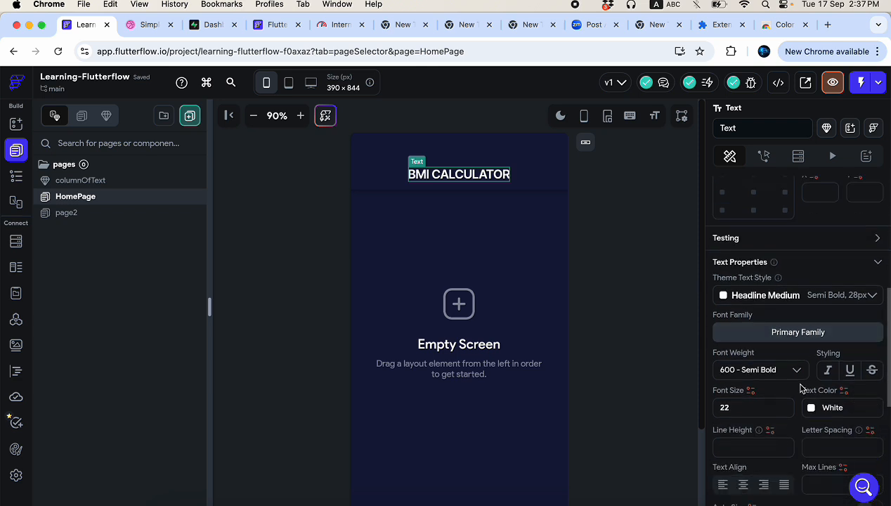
{"action": "left_click", "coordinate": [735, 387]}
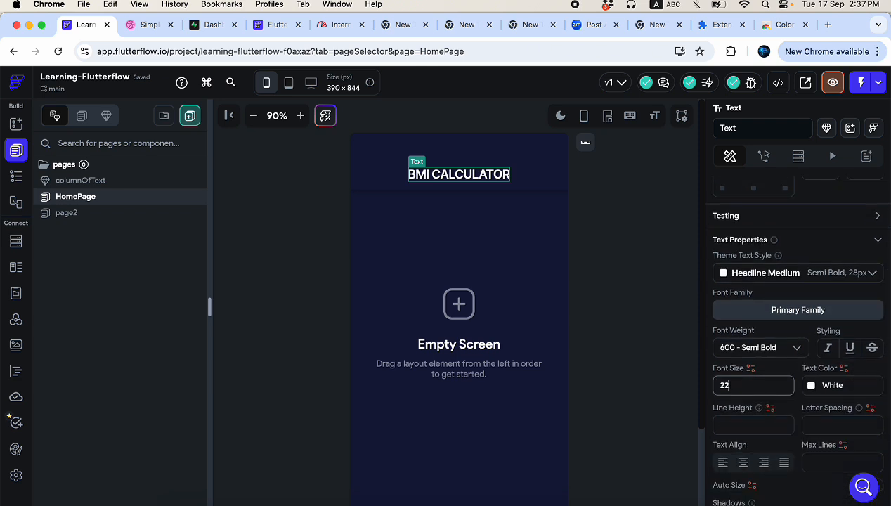
{"action": "key", "text": "BackSpace"}
{"action": "type", "text": "0"}
{"action": "key", "text": "BackSpace"}
{"action": "key", "text": "BackSpace"}
{"action": "type", "text": "18"}
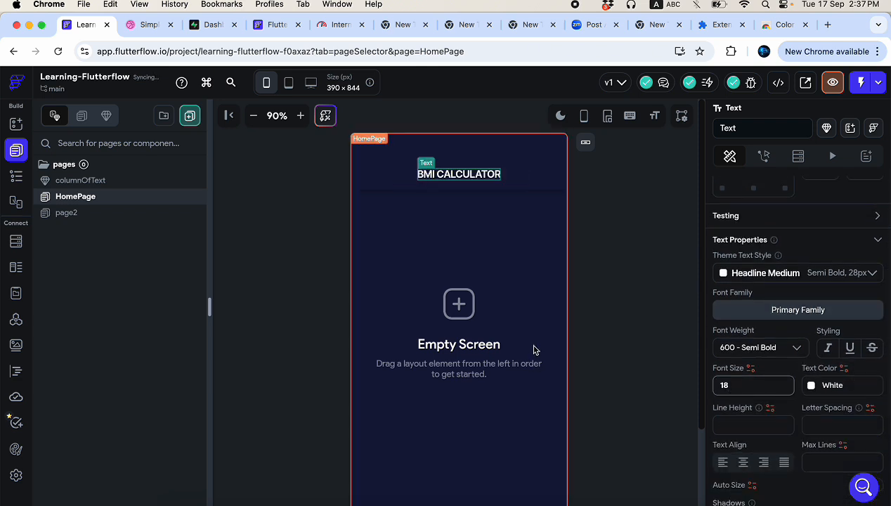
{"action": "left_click", "coordinate": [591, 324]}
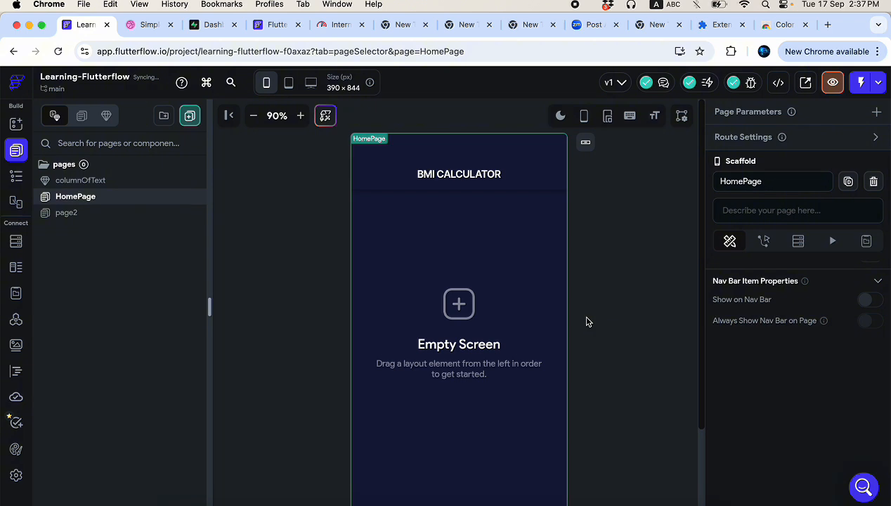
- Check the HomePage AppBar's properties against the header in the Dribbble shot
{"action": "left_click", "coordinate": [373, 180]}
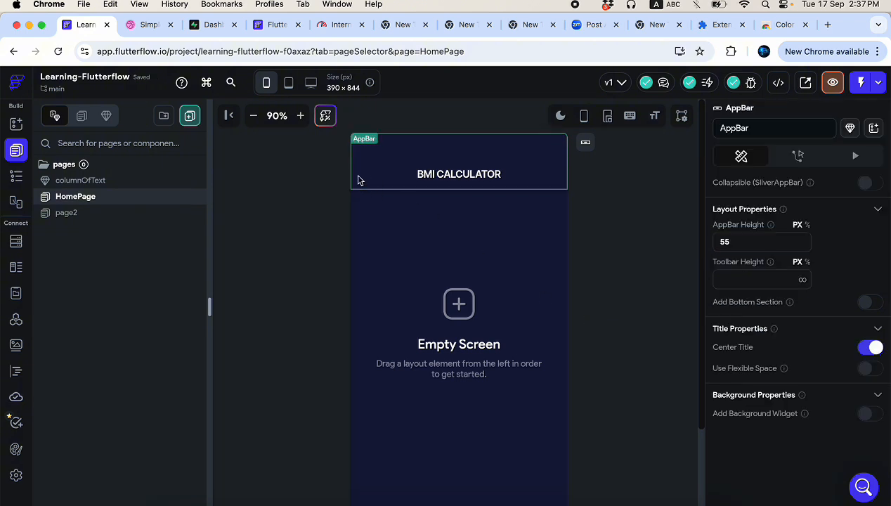
{"action": "left_click", "coordinate": [148, 25]}
{"action": "left_click", "coordinate": [86, 24]}
{"action": "scroll", "coordinate": [815, 321], "scroll_direction": "up", "scroll_amount": 5}
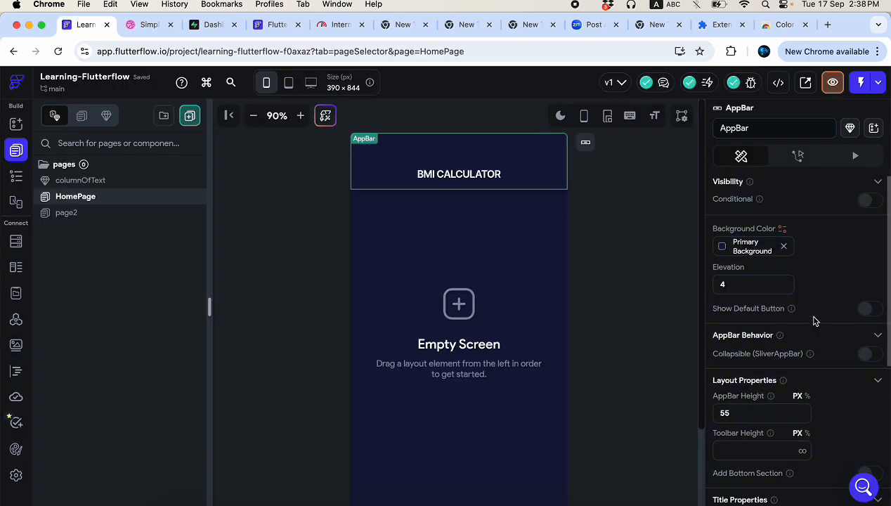
{"action": "scroll", "coordinate": [815, 321], "scroll_direction": "down", "scroll_amount": 1}
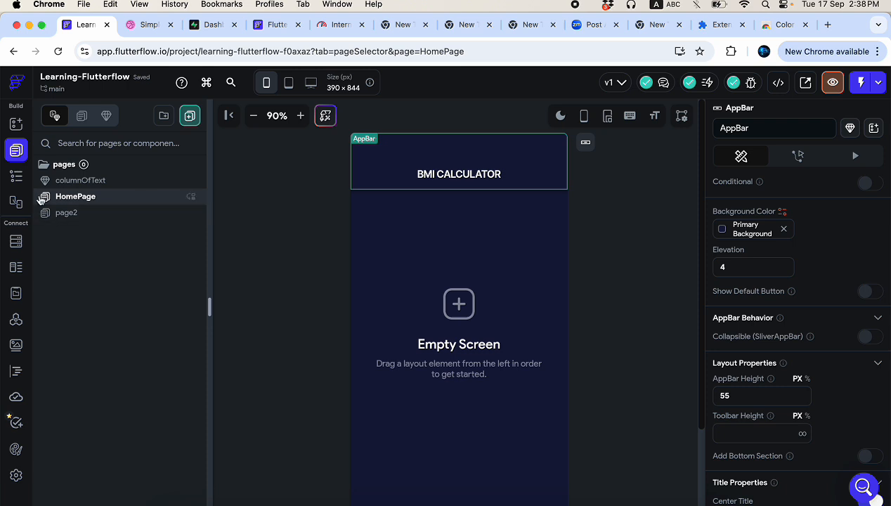
- Find the Drawer page element in the widget library and add it to the HomePage
{"action": "left_click", "coordinate": [17, 125]}
{"action": "left_click", "coordinate": [98, 148]}
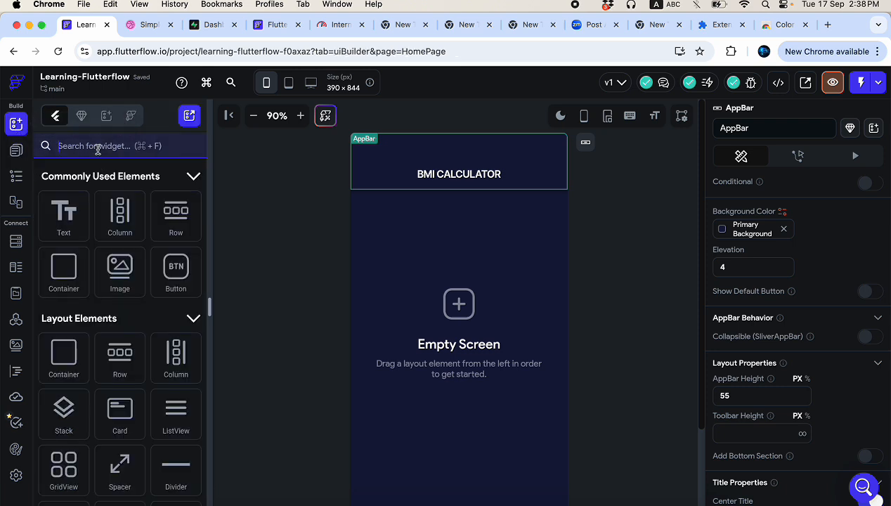
{"action": "type", "text": "icon"}
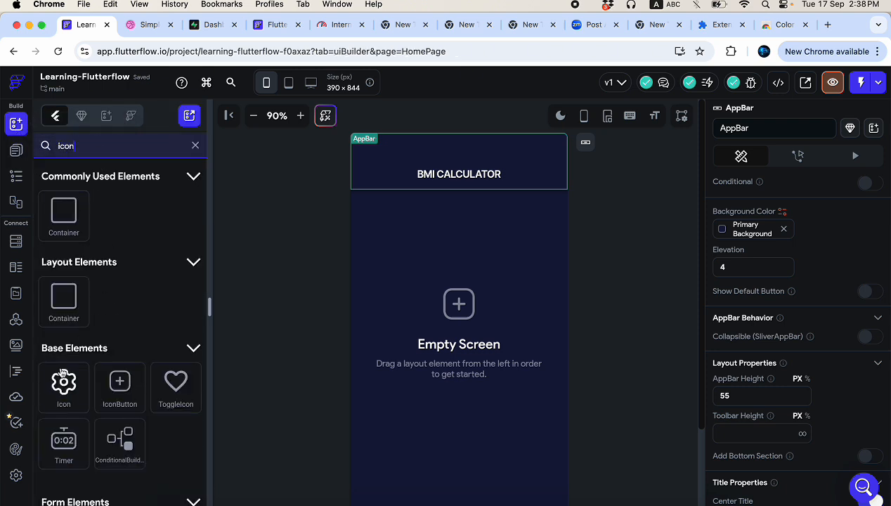
{"action": "scroll", "coordinate": [139, 366], "scroll_direction": "down", "scroll_amount": 3}
{"action": "scroll", "coordinate": [139, 366], "scroll_direction": "up", "scroll_amount": 3}
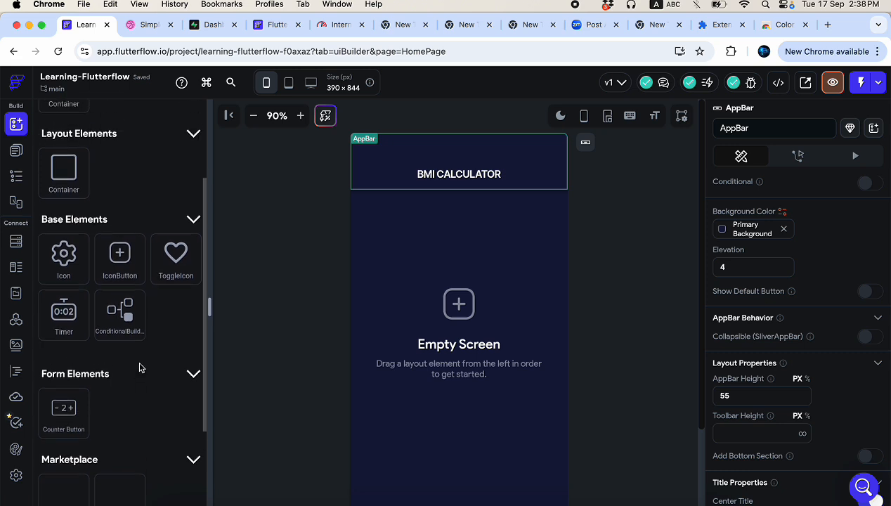
{"action": "double_click", "coordinate": [79, 149]}
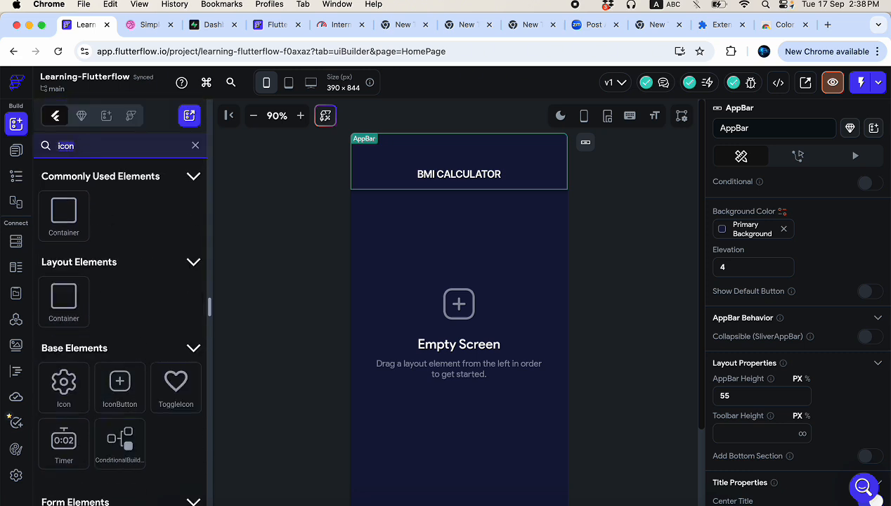
{"action": "type", "text": "drawer"}
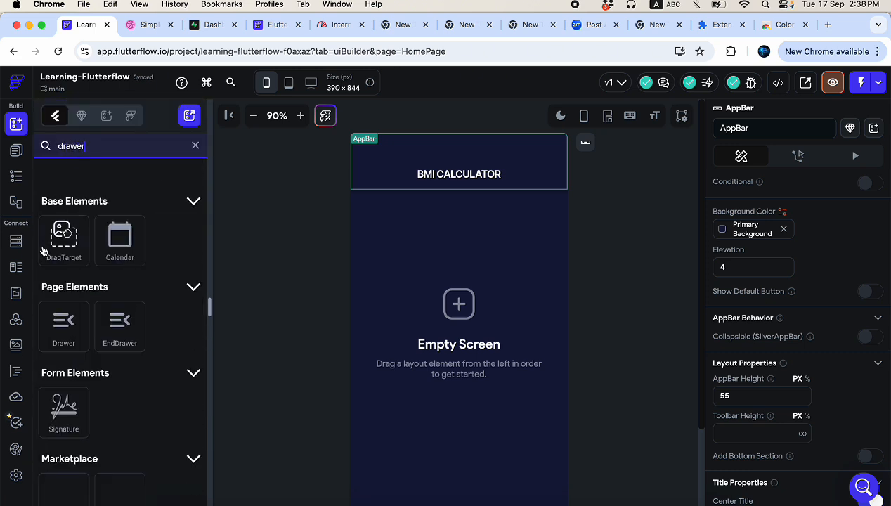
{"action": "left_click_drag", "start_coordinate": [67, 338], "coordinate": [370, 173]}
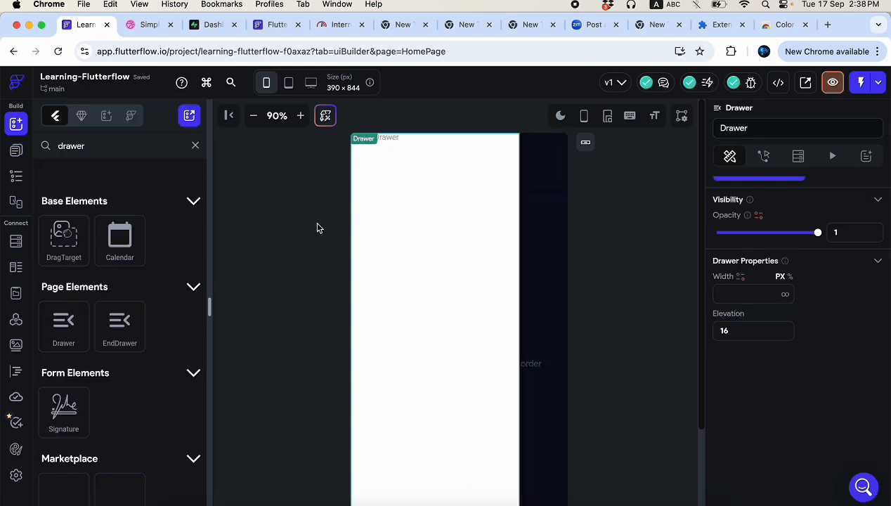
- Select the Drawer and hide it so the HomePage canvas can be edited
{"action": "left_click", "coordinate": [538, 253]}
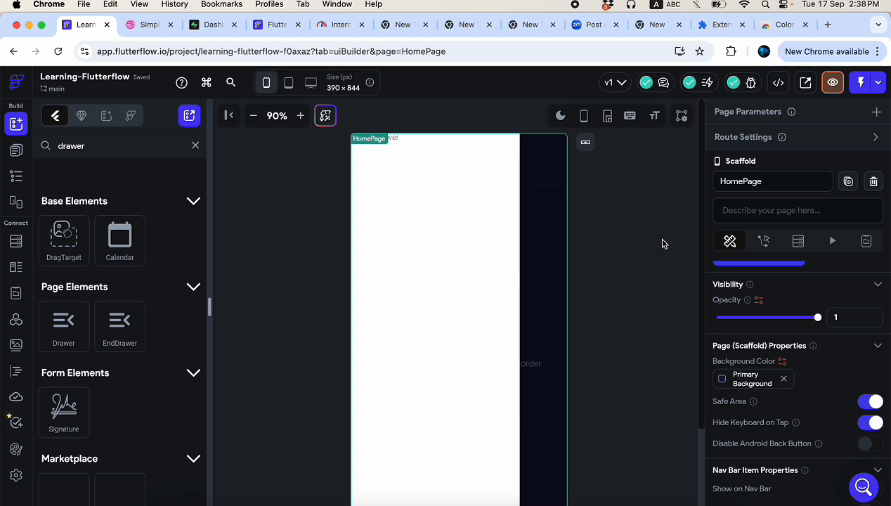
{"action": "left_click", "coordinate": [453, 271]}
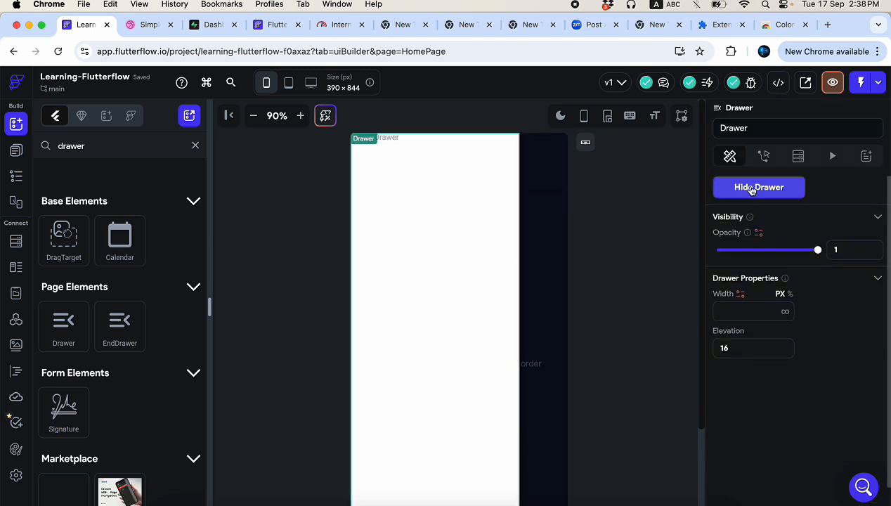
{"action": "left_click", "coordinate": [751, 188]}
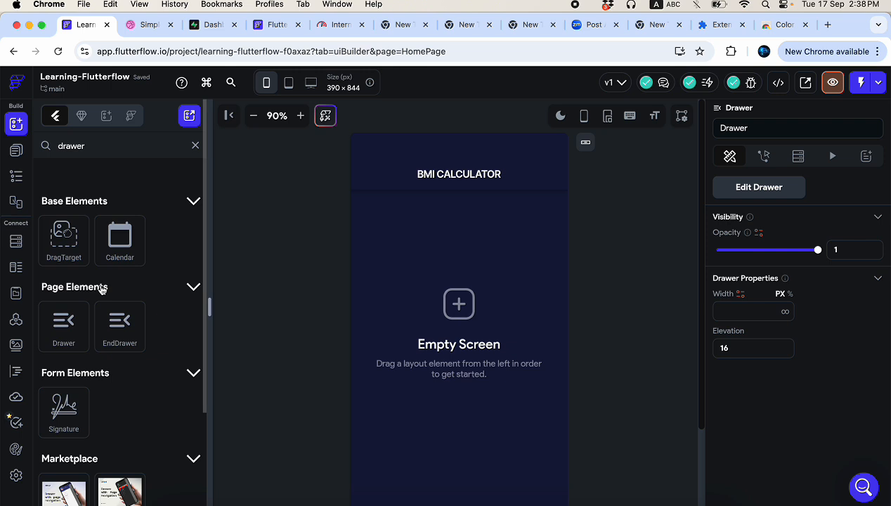
- Search the widget library for "icon" and place an Icon in the AppBar before the BMI CALCULATOR title
{"action": "scroll", "coordinate": [102, 290], "scroll_direction": "down", "scroll_amount": 2}
{"action": "scroll", "coordinate": [102, 290], "scroll_direction": "up", "scroll_amount": 2}
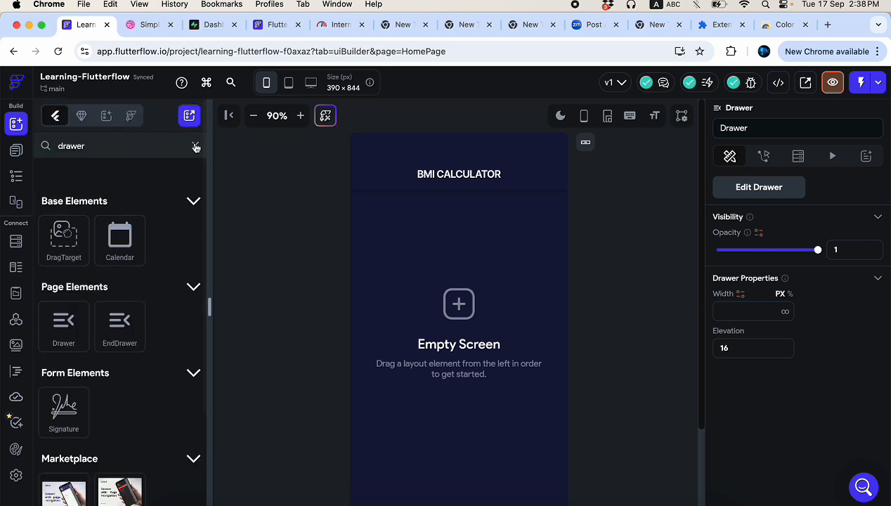
{"action": "left_click", "coordinate": [195, 147]}
{"action": "left_click", "coordinate": [125, 147]}
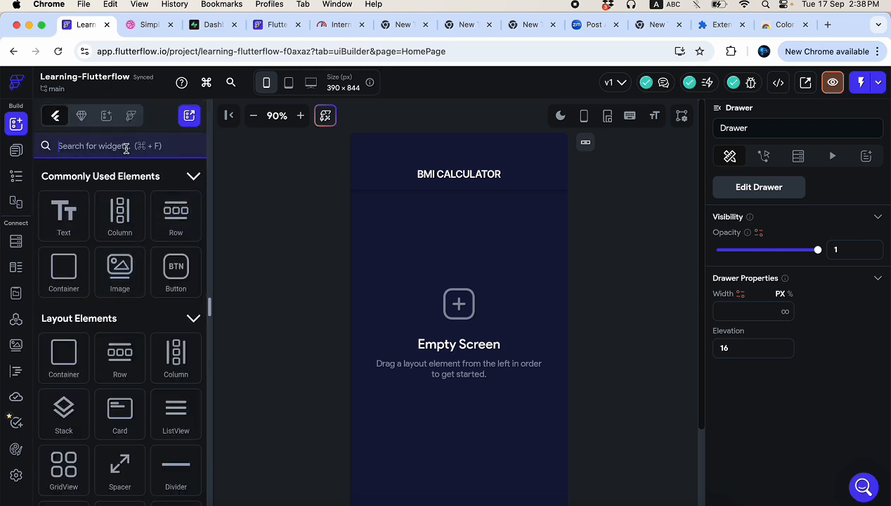
{"action": "type", "text": "icon"}
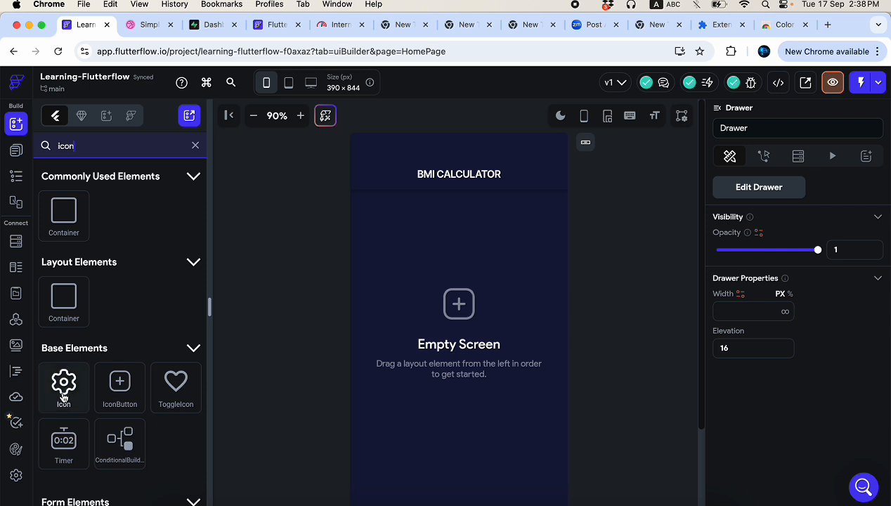
{"action": "left_click_drag", "start_coordinate": [64, 378], "coordinate": [373, 180]}
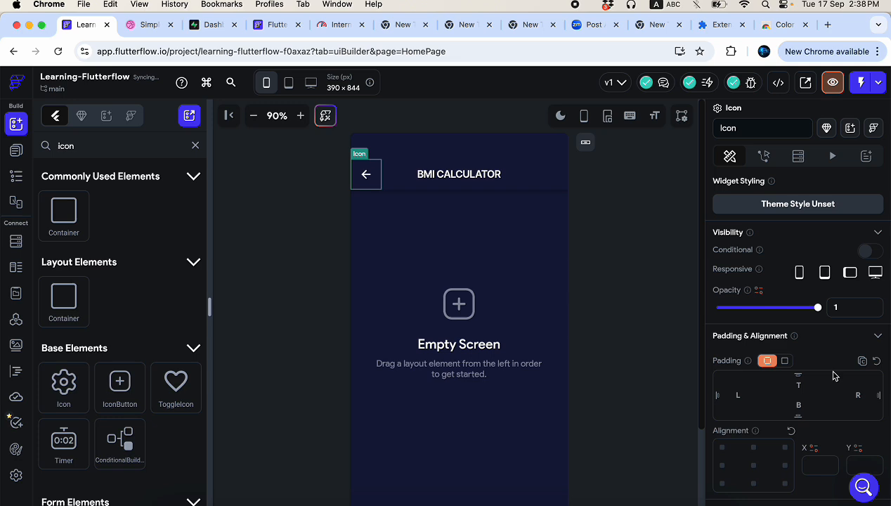
- Search the icon library for "draw" and change the AppBar icon to the Material Dehaze icon
{"action": "scroll", "coordinate": [764, 373], "scroll_direction": "down", "scroll_amount": 5}
{"action": "left_click", "coordinate": [772, 281]}
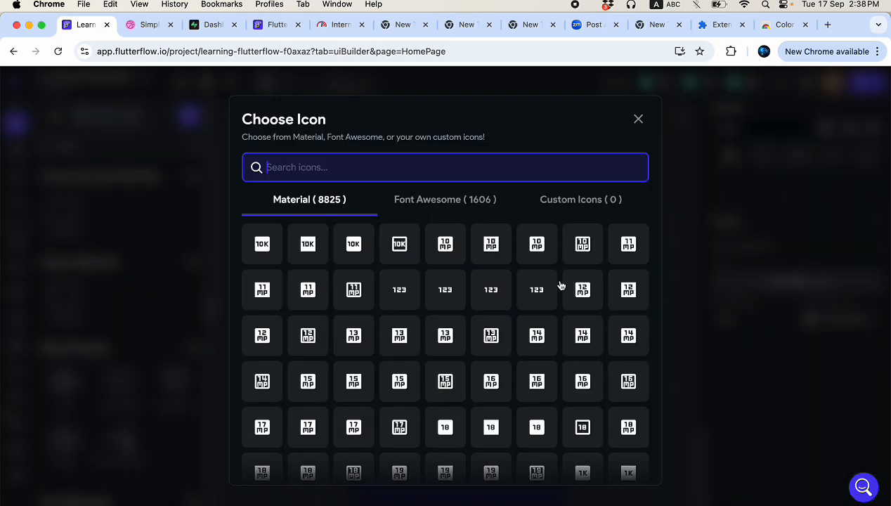
{"action": "type", "text": "drawe"}
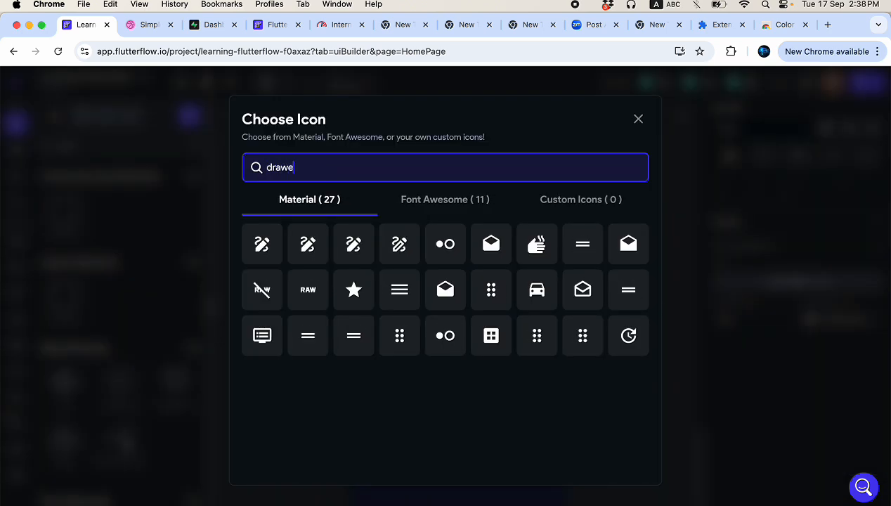
{"action": "type", "text": "r"}
{"action": "key", "text": "BackSpace"}
{"action": "key", "text": "BackSpace"}
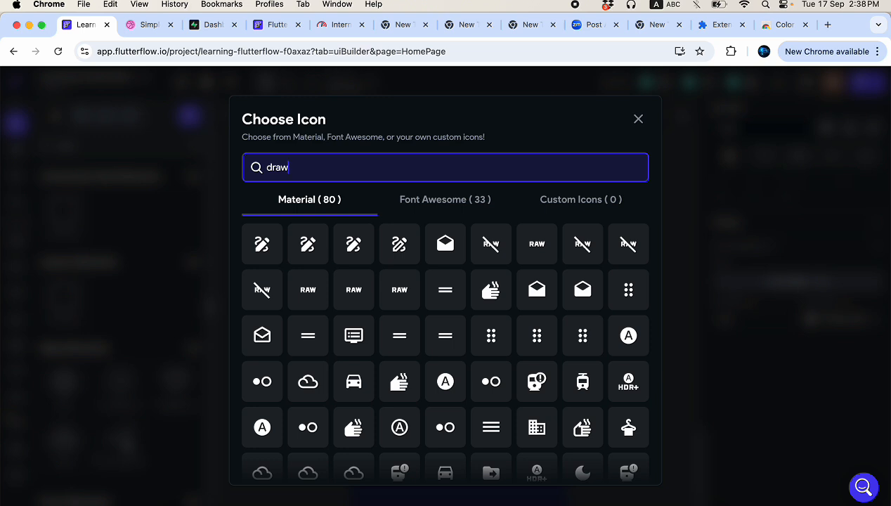
{"action": "scroll", "coordinate": [532, 424], "scroll_direction": "down", "scroll_amount": 2}
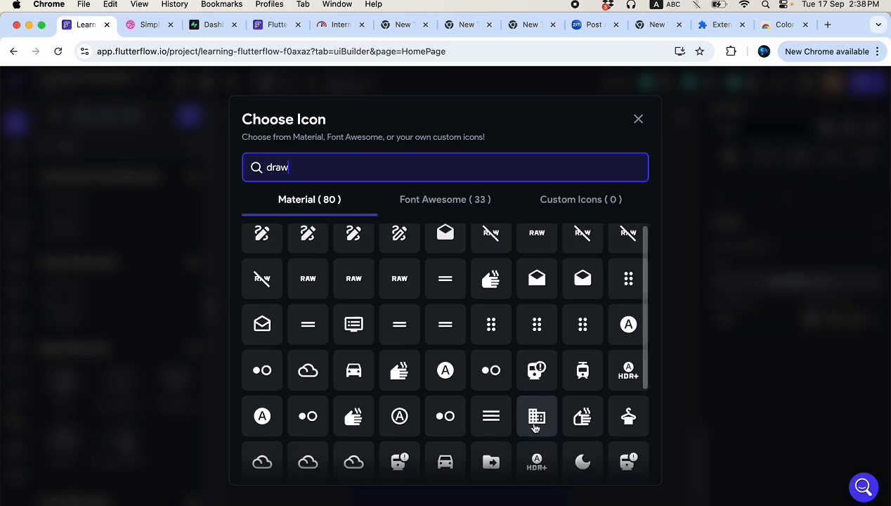
{"action": "scroll", "coordinate": [488, 391], "scroll_direction": "down", "scroll_amount": 5}
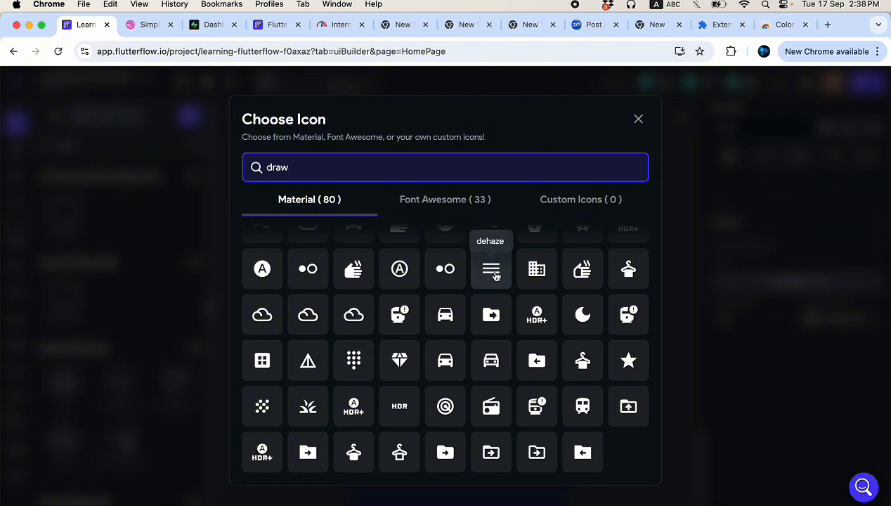
{"action": "left_click", "coordinate": [479, 195]}
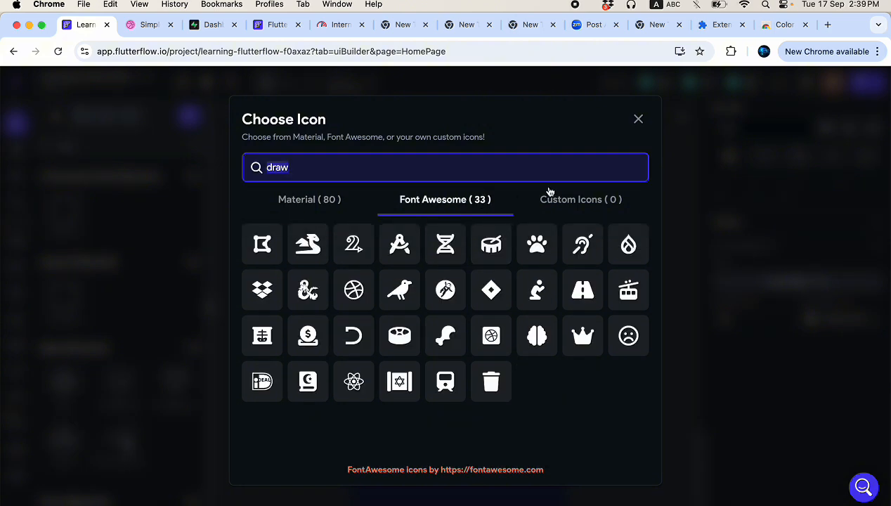
{"action": "left_click", "coordinate": [334, 203]}
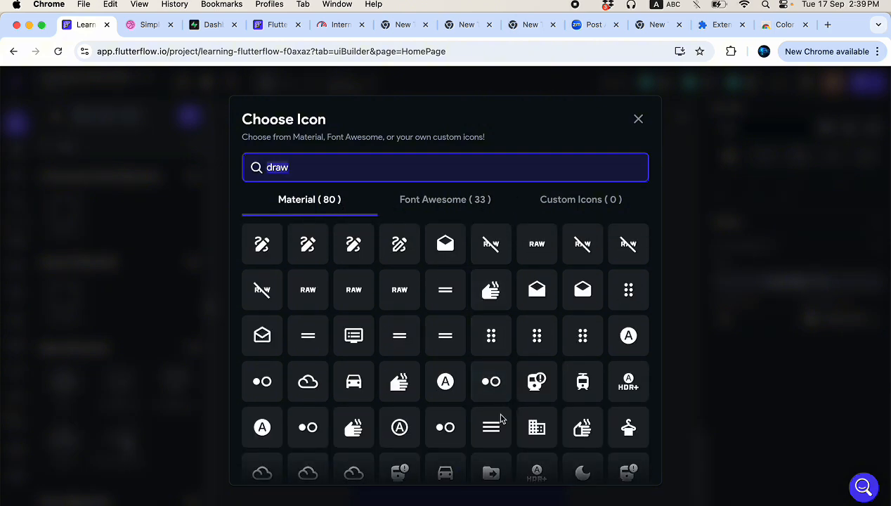
{"action": "scroll", "coordinate": [485, 352], "scroll_direction": "down", "scroll_amount": 3}
{"action": "scroll", "coordinate": [485, 330], "scroll_direction": "down", "scroll_amount": 1}
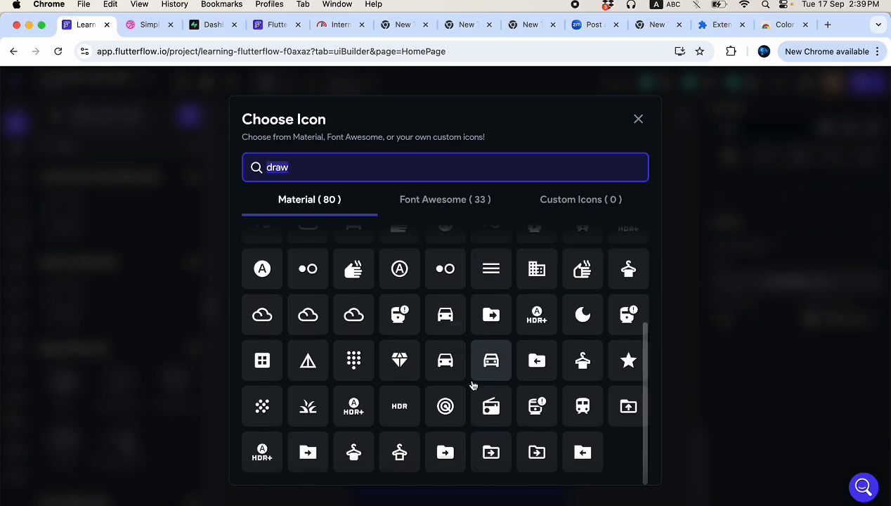
{"action": "scroll", "coordinate": [487, 325], "scroll_direction": "up", "scroll_amount": 1}
{"action": "left_click", "coordinate": [491, 316]}
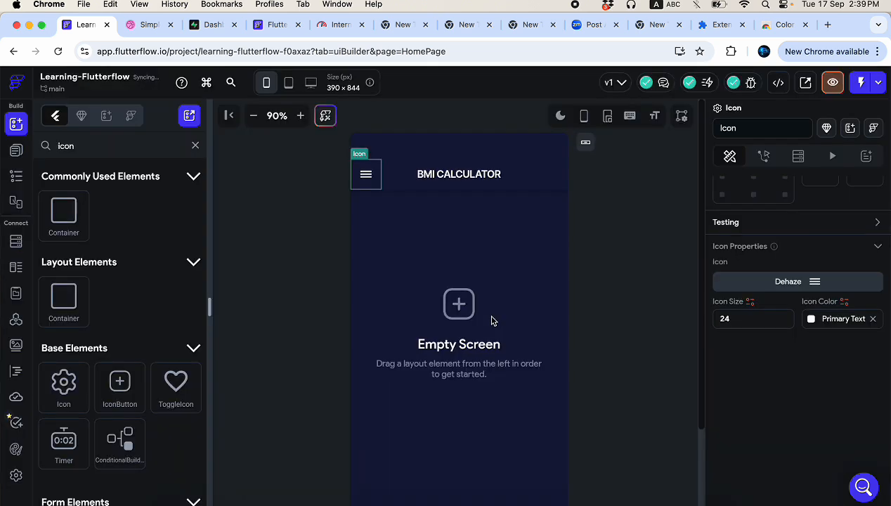
- Reselect the AppBar menu icon and review the backend query types available for it, without adding a query
{"action": "left_click", "coordinate": [599, 272]}
{"action": "left_click", "coordinate": [366, 187]}
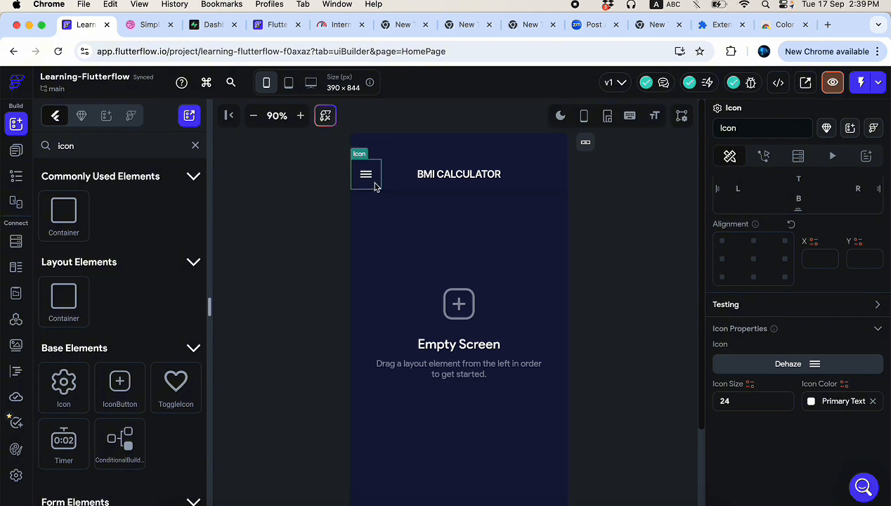
{"action": "scroll", "coordinate": [796, 293], "scroll_direction": "up", "scroll_amount": 5}
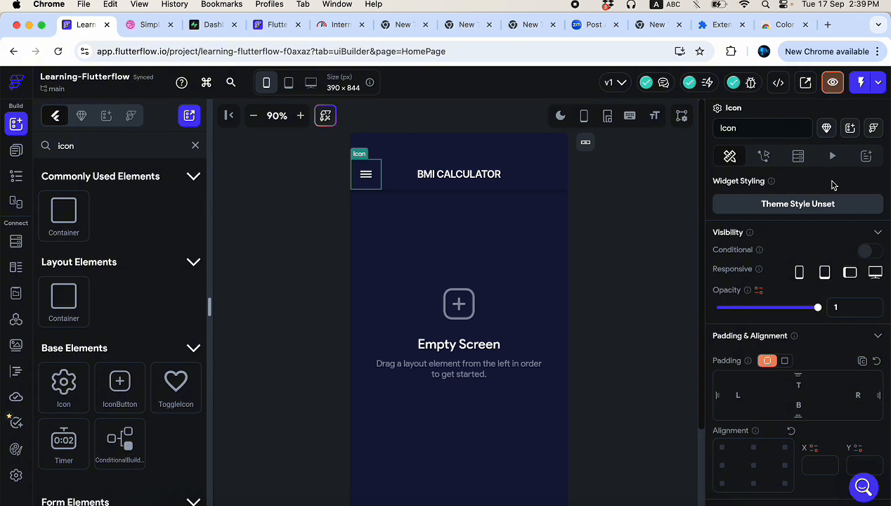
{"action": "left_click", "coordinate": [794, 161]}
{"action": "left_click", "coordinate": [780, 187]}
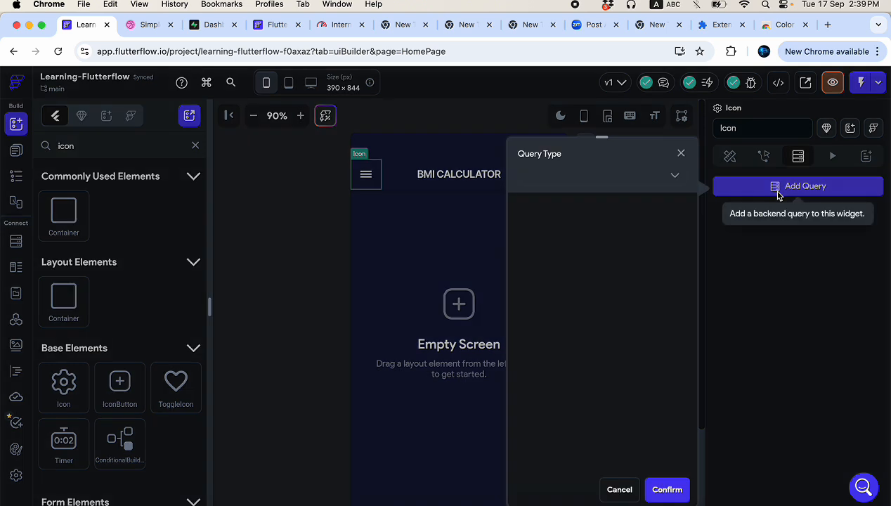
{"action": "left_click", "coordinate": [667, 179]}
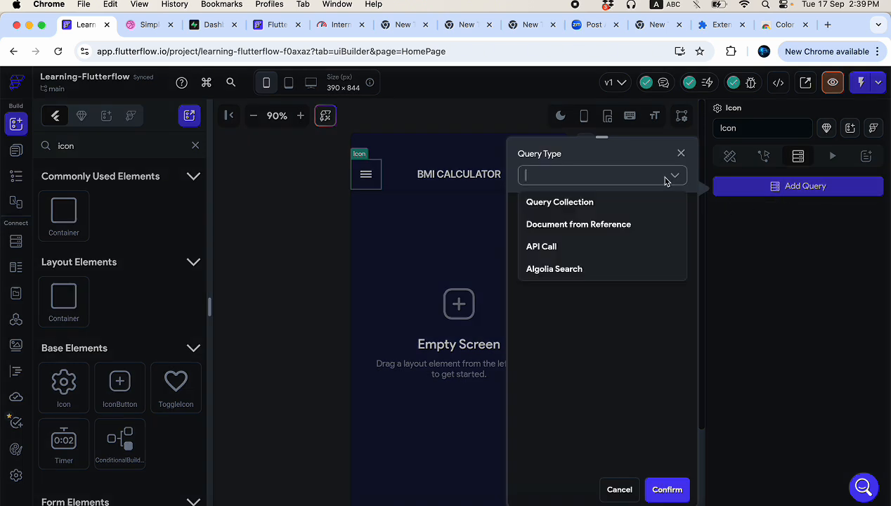
{"action": "left_click", "coordinate": [799, 268]}
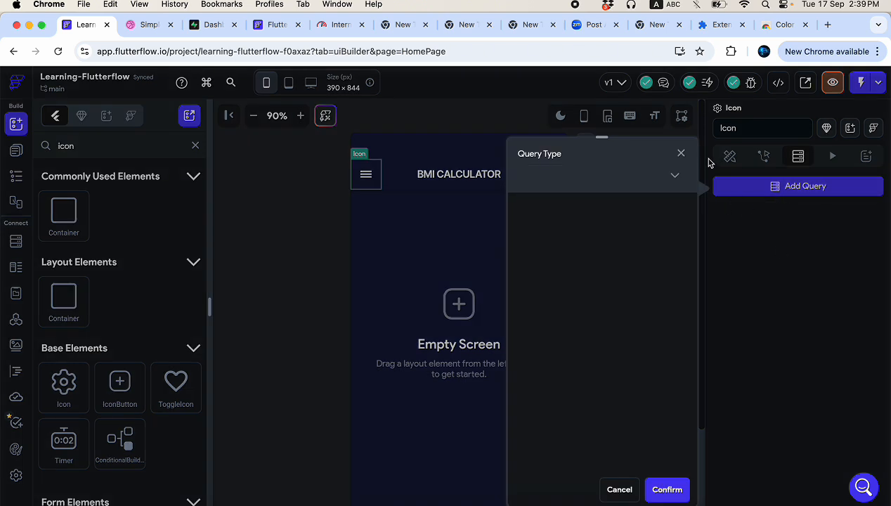
{"action": "left_click", "coordinate": [682, 153]}
- Open the menu icon's Action Flow Editor, choose the On Tap trigger and add an action to it
{"action": "left_click", "coordinate": [764, 155]}
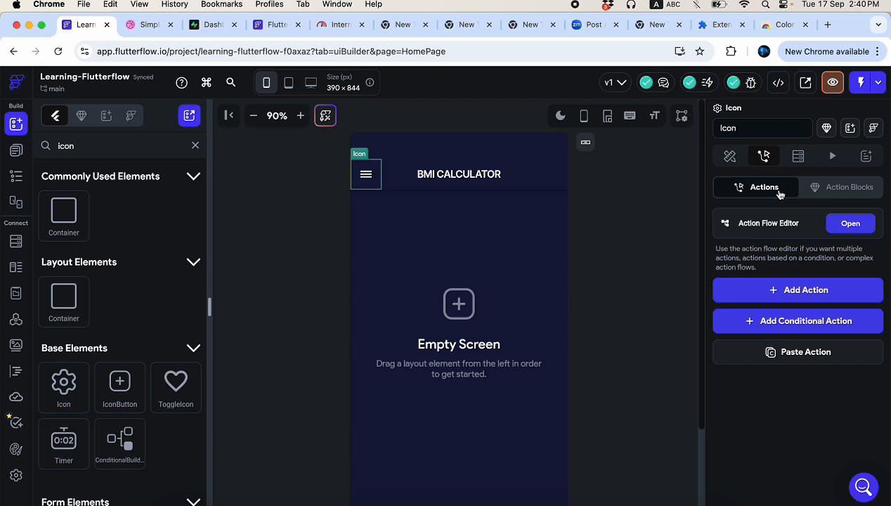
{"action": "left_click", "coordinate": [852, 225]}
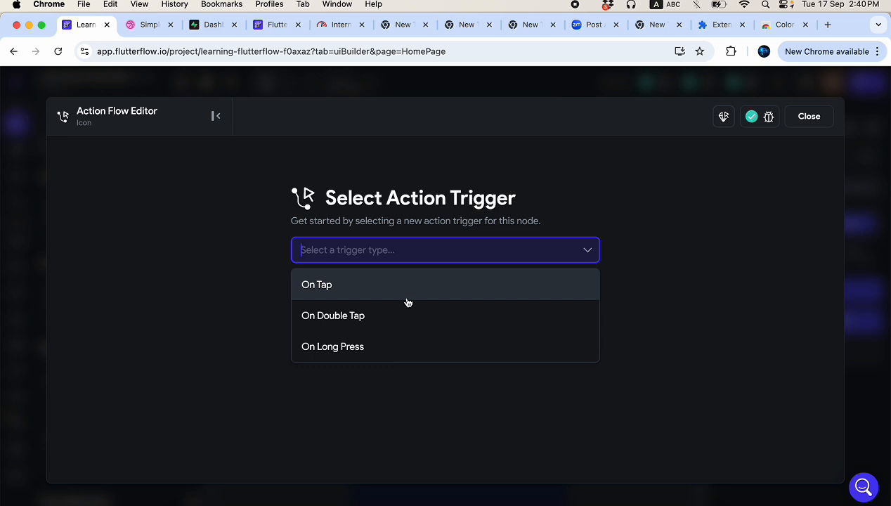
{"action": "left_click", "coordinate": [371, 294]}
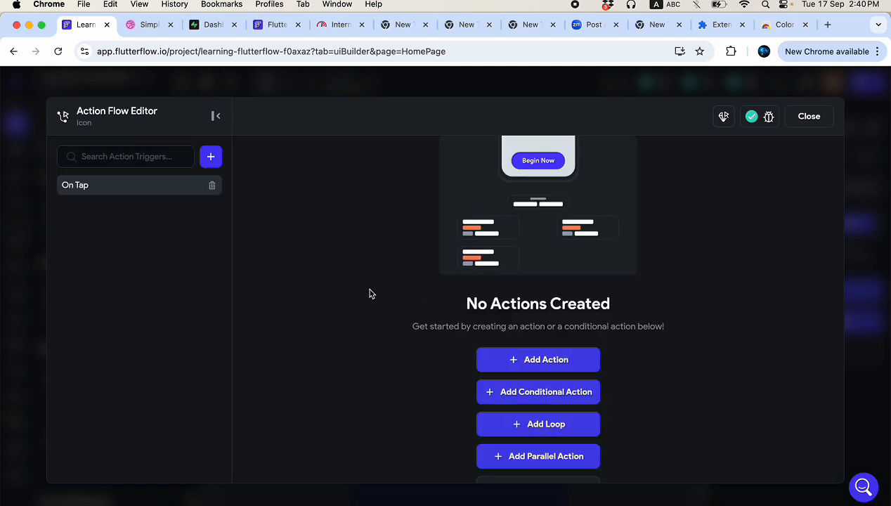
{"action": "scroll", "coordinate": [372, 294], "scroll_direction": "down", "scroll_amount": 1}
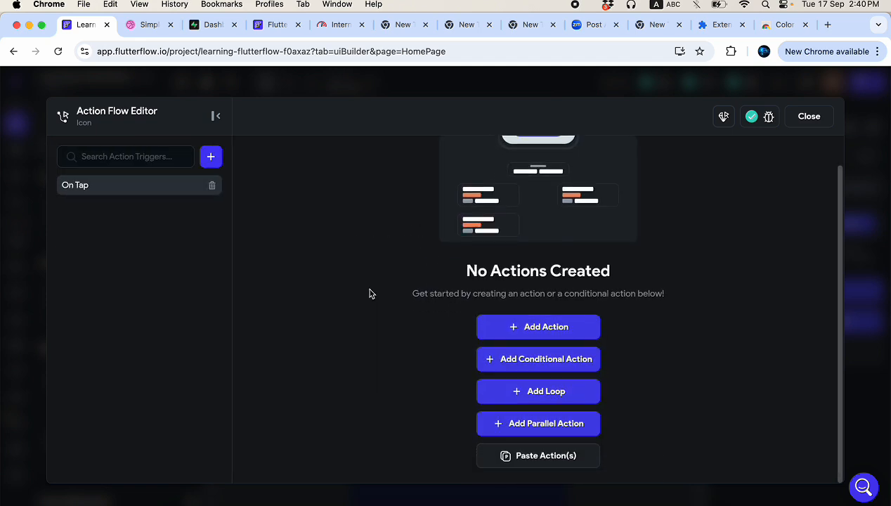
{"action": "left_click", "coordinate": [526, 328]}
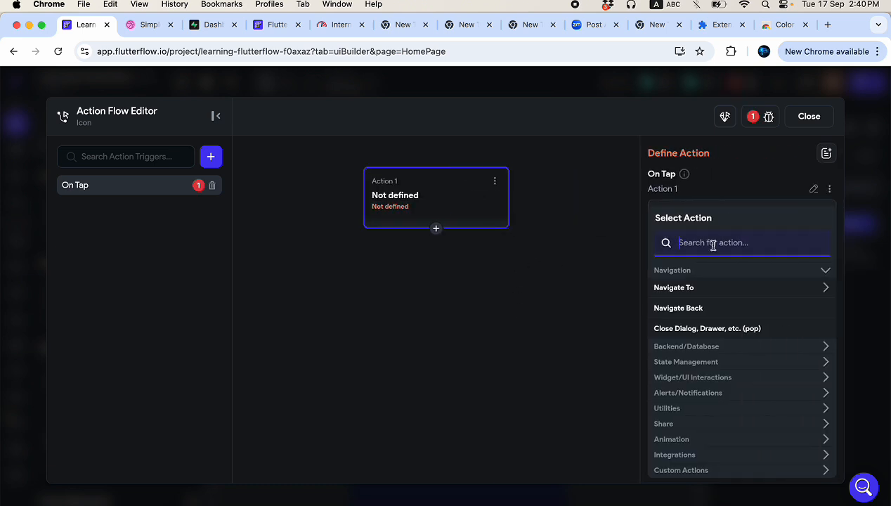
- Define the On Tap action as Drawer with the Open Drawer action type and close the Action Flow Editor
{"action": "type", "text": "open"}
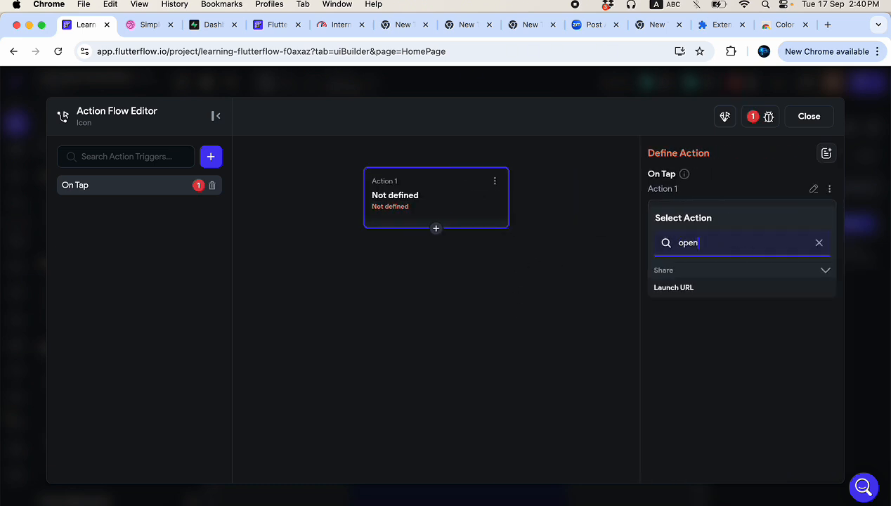
{"action": "key", "text": "BackSpace"}
{"action": "key", "text": "BackSpace"}
{"action": "key", "text": "BackSpace"}
{"action": "type", "text": "drawe"}
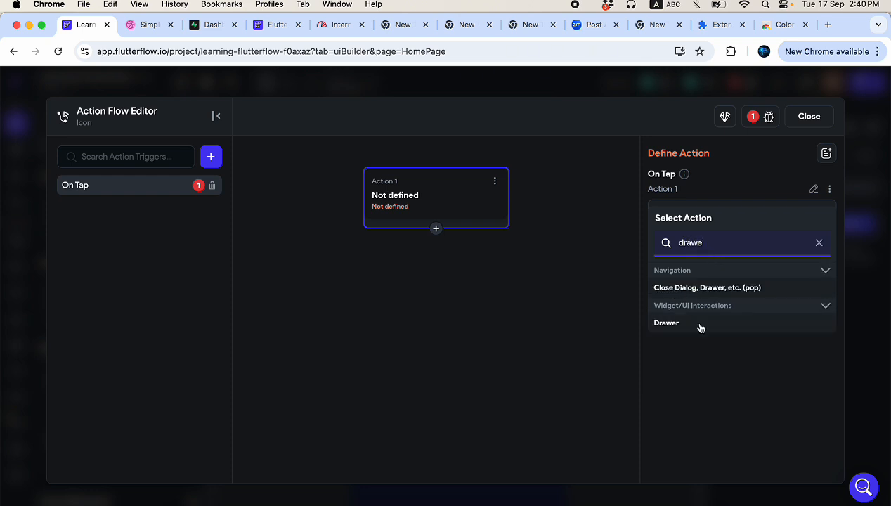
{"action": "left_click", "coordinate": [668, 325]}
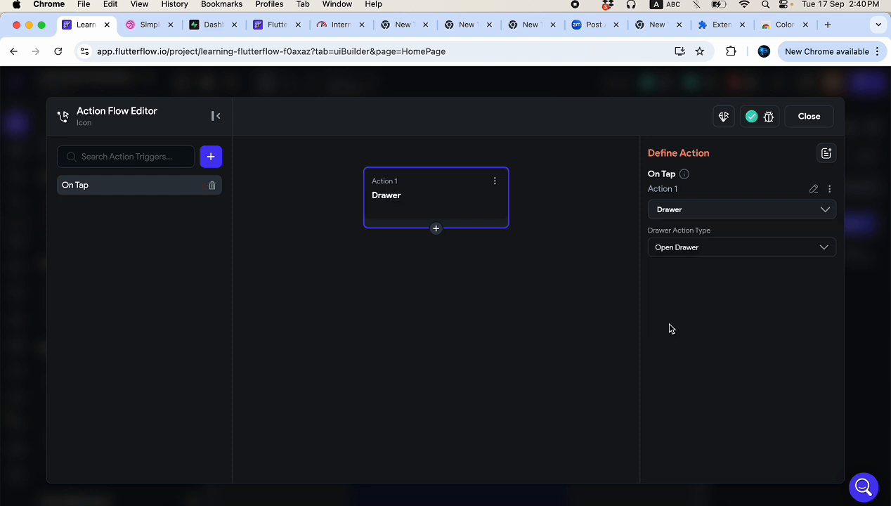
{"action": "left_click", "coordinate": [676, 251]}
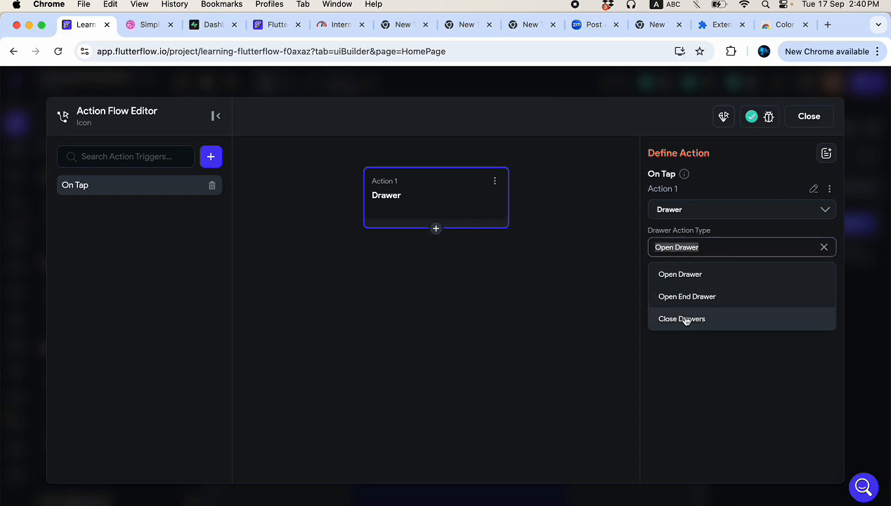
{"action": "left_click", "coordinate": [551, 305]}
{"action": "left_click", "coordinate": [548, 204]}
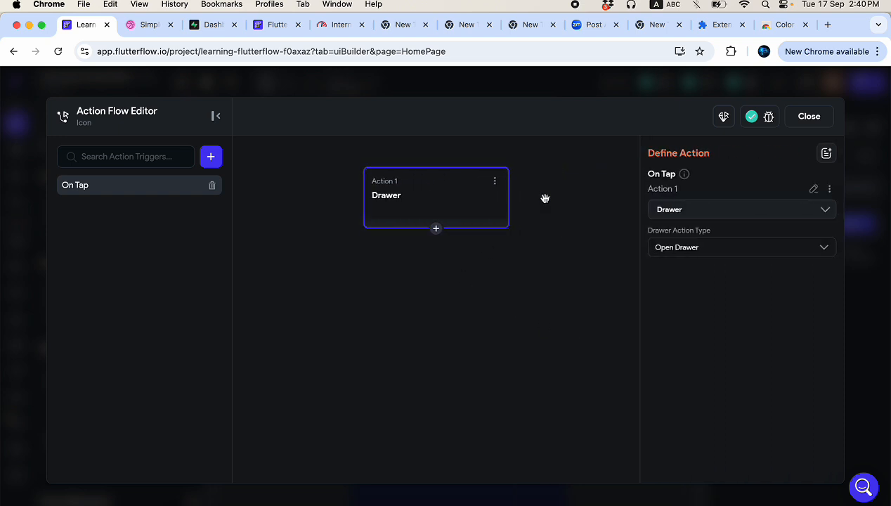
{"action": "left_click", "coordinate": [809, 117]}
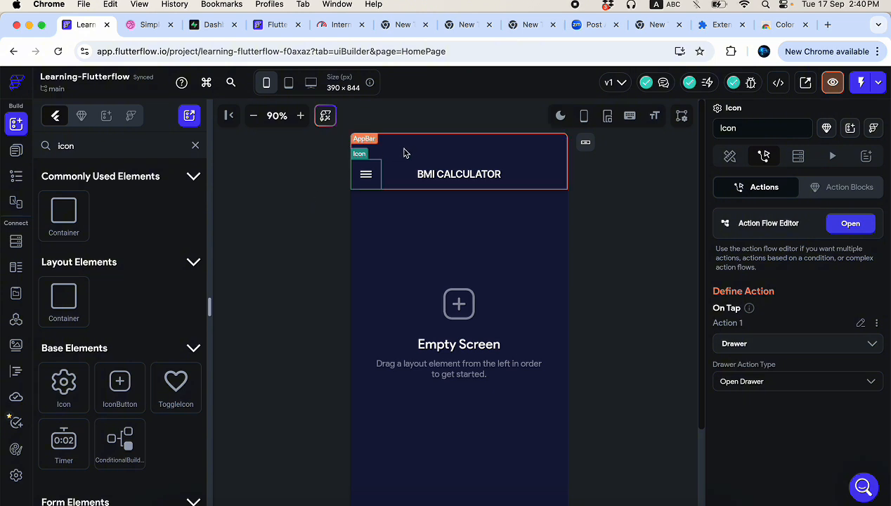
- Select the Drawer in the HomePage widget tree and show it on the canvas for editing
{"action": "left_click", "coordinate": [404, 153]}
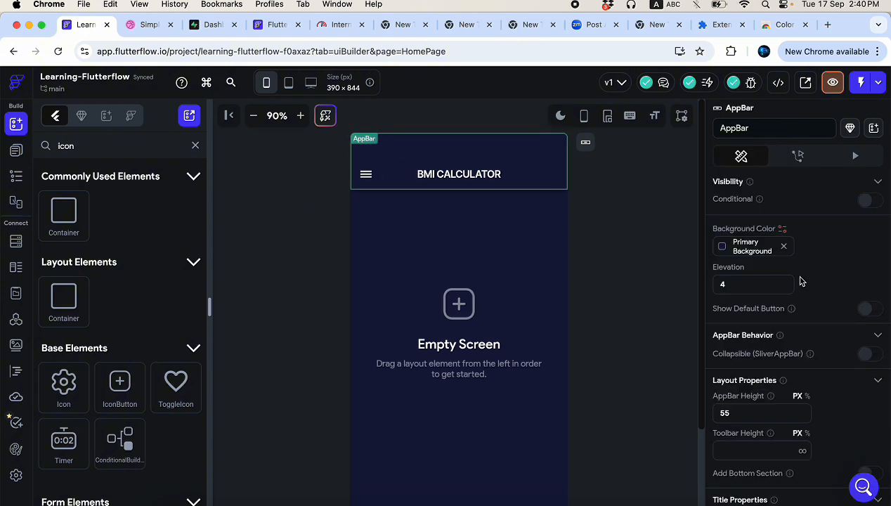
{"action": "left_click", "coordinate": [16, 151]}
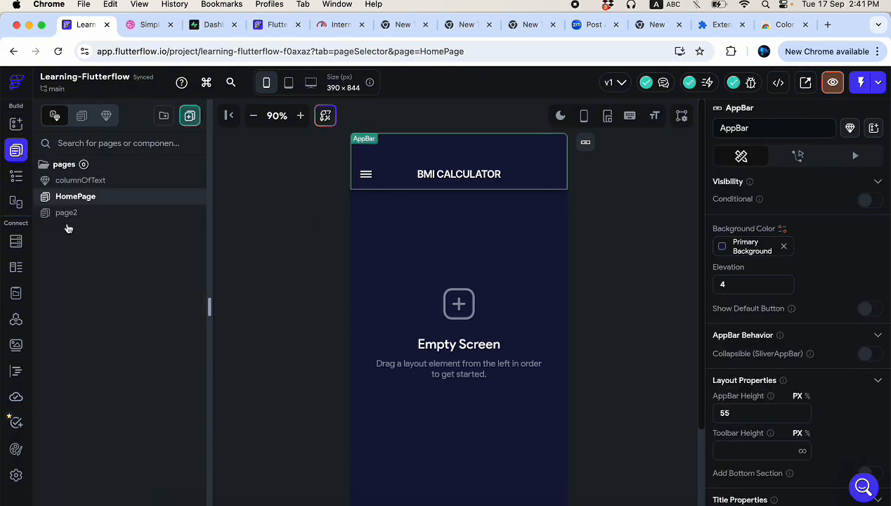
{"action": "left_click", "coordinate": [16, 176]}
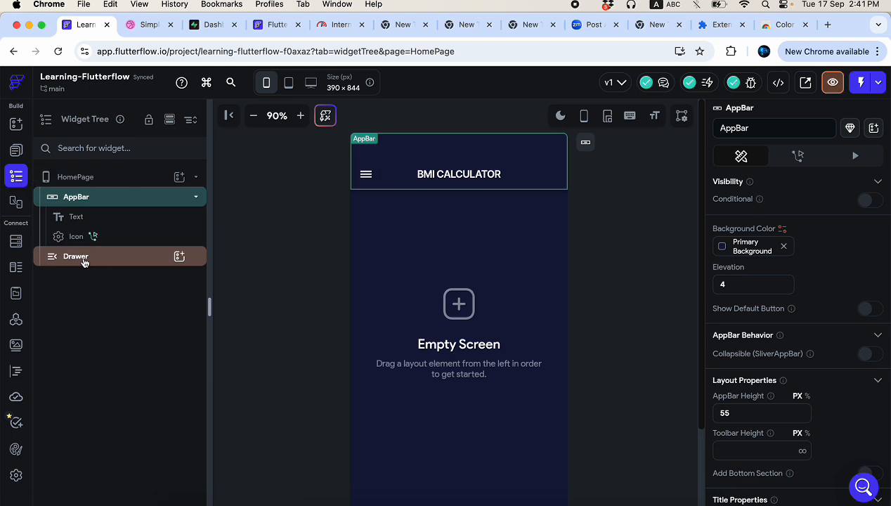
{"action": "left_click", "coordinate": [80, 258]}
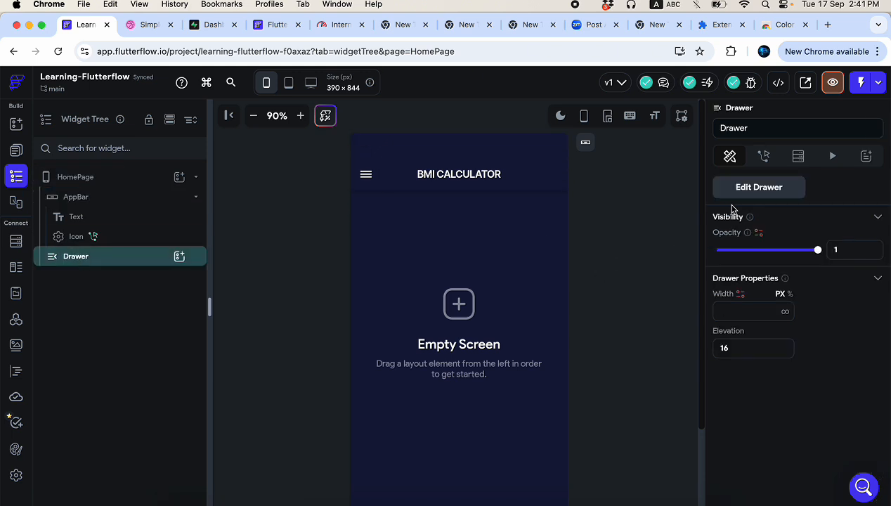
{"action": "left_click", "coordinate": [770, 191]}
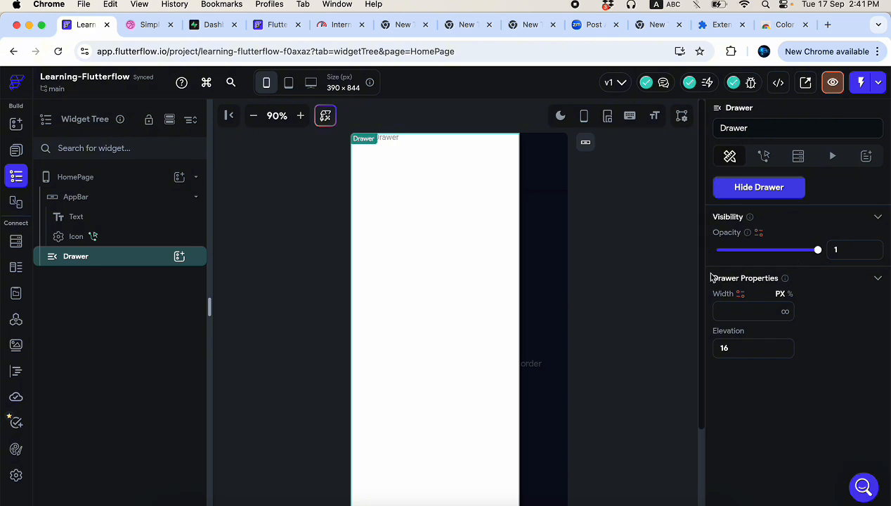
{"action": "left_click", "coordinate": [727, 311]}
{"action": "type", "text": "55"}
{"action": "key", "text": "BackSpace"}
{"action": "key", "text": "BackSpace"}
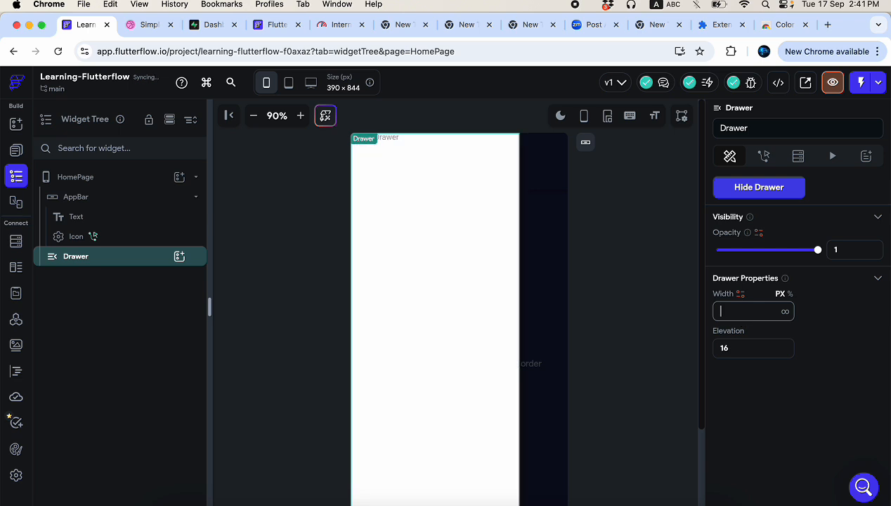
- Set the Drawer's width to 55 percent, checking it at desktop size and returning the canvas to phone size
{"action": "left_click", "coordinate": [790, 294]}
{"action": "left_click", "coordinate": [752, 314]}
{"action": "left_click", "coordinate": [313, 87]}
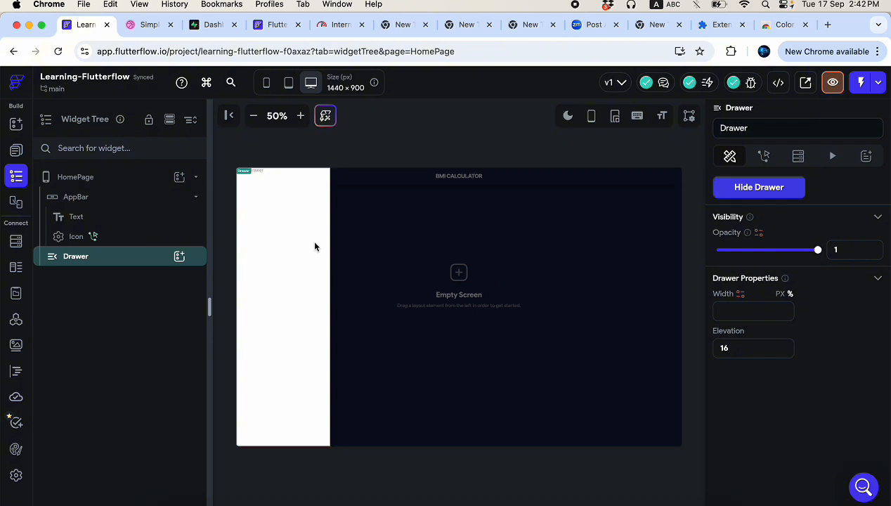
{"action": "left_click", "coordinate": [742, 314]}
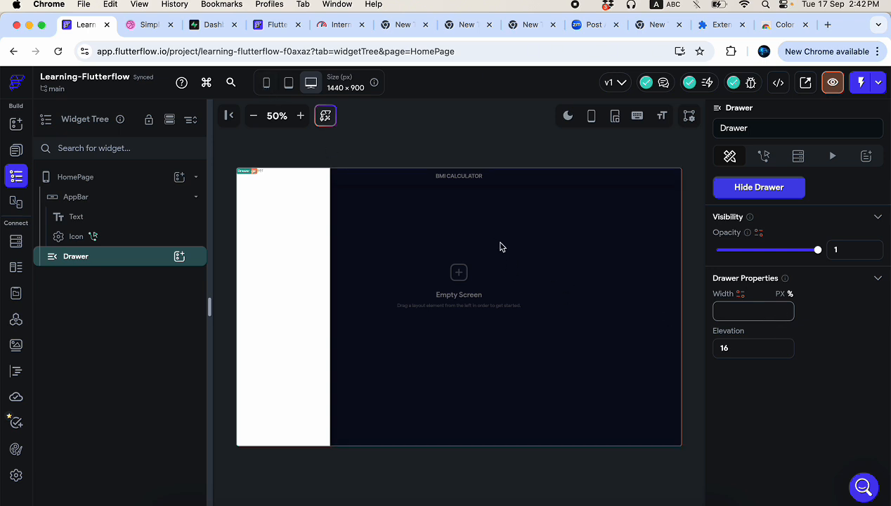
{"action": "type", "text": "55"}
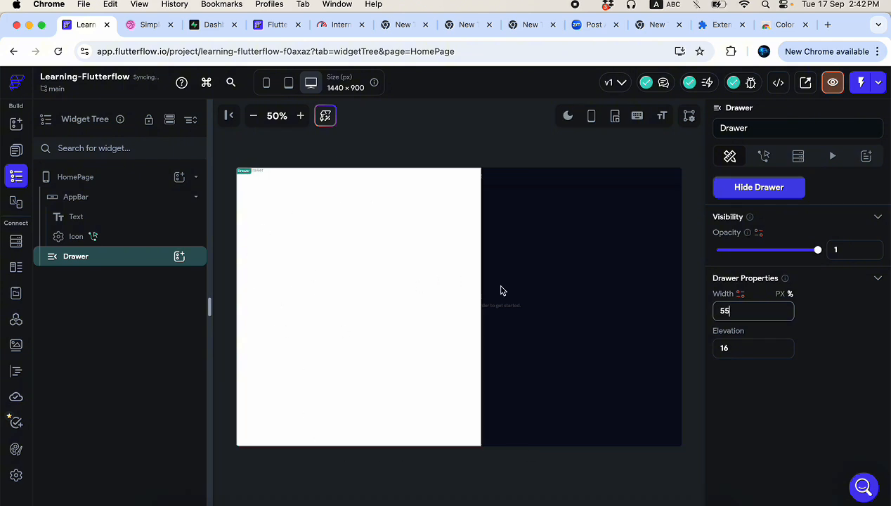
{"action": "left_click", "coordinate": [267, 83]}
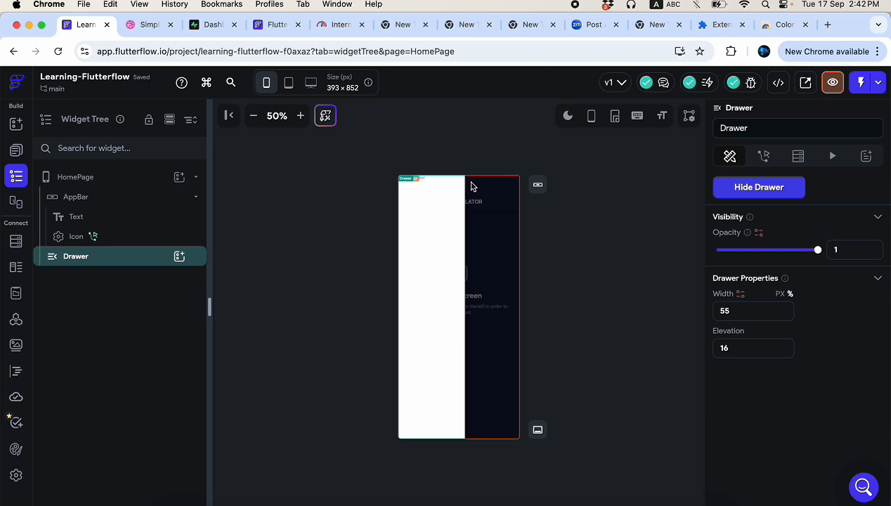
- Clear the Drawer's custom width, check the Drawer at desktop size and return the canvas to phone size
{"action": "left_click", "coordinate": [288, 83]}
{"action": "left_click", "coordinate": [266, 83]}
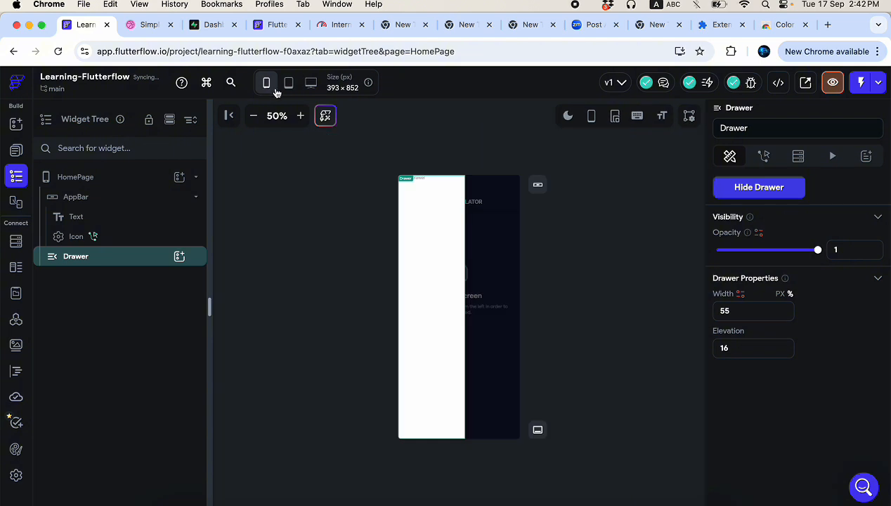
{"action": "left_click", "coordinate": [732, 314]}
{"action": "key", "text": "BackSpace"}
{"action": "key", "text": "BackSpace"}
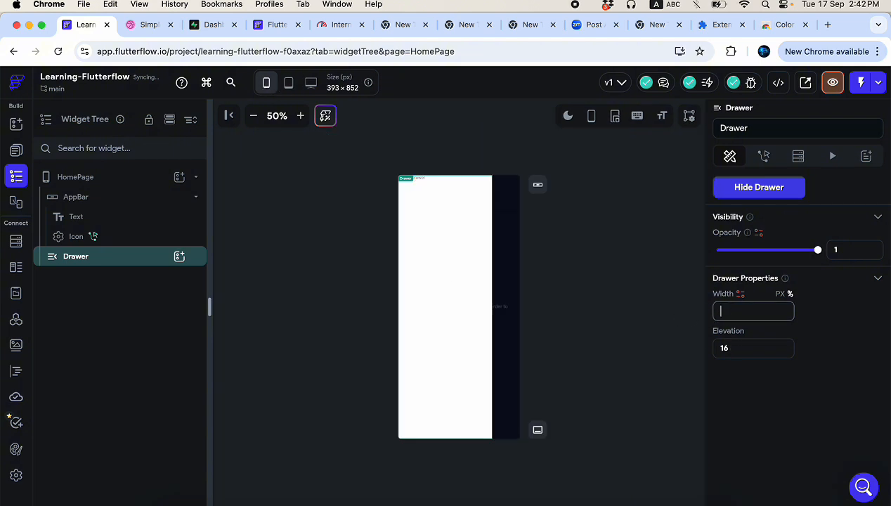
{"action": "left_click", "coordinate": [309, 84]}
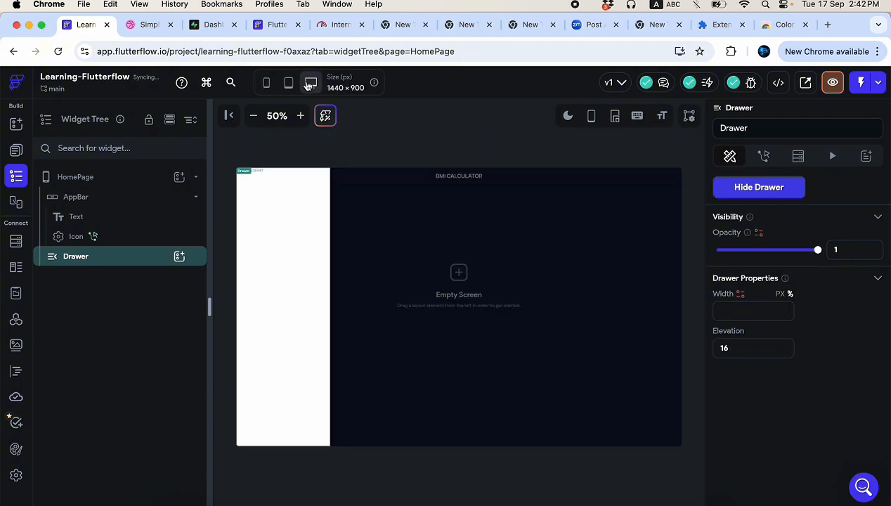
{"action": "left_click", "coordinate": [267, 83]}
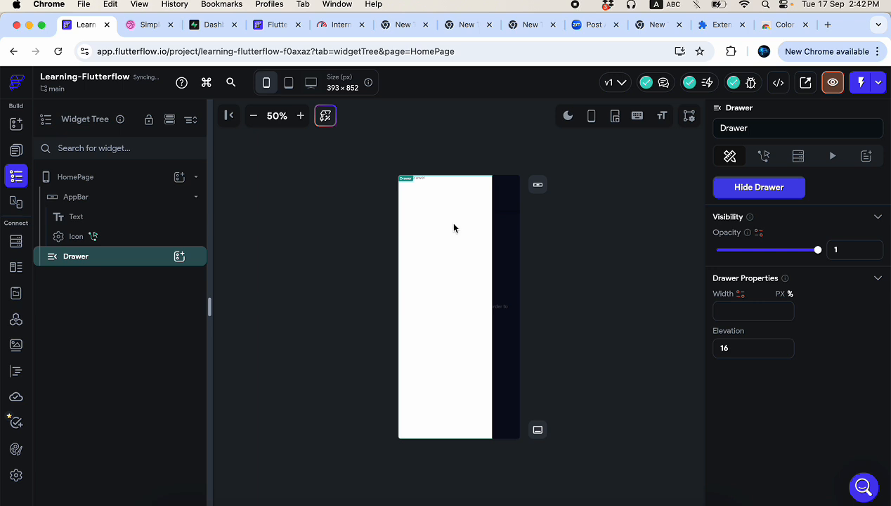
{"action": "left_click", "coordinate": [502, 248]}
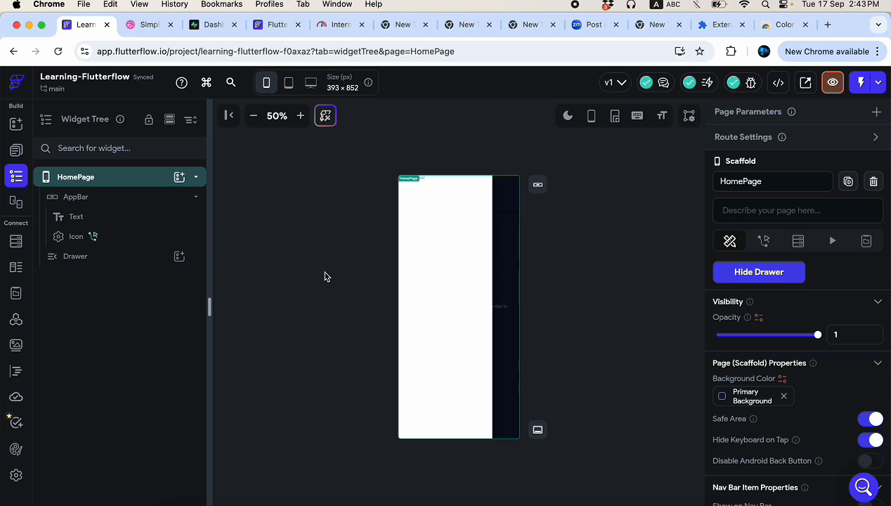
{"action": "scroll", "coordinate": [775, 358], "scroll_direction": "down", "scroll_amount": 4}
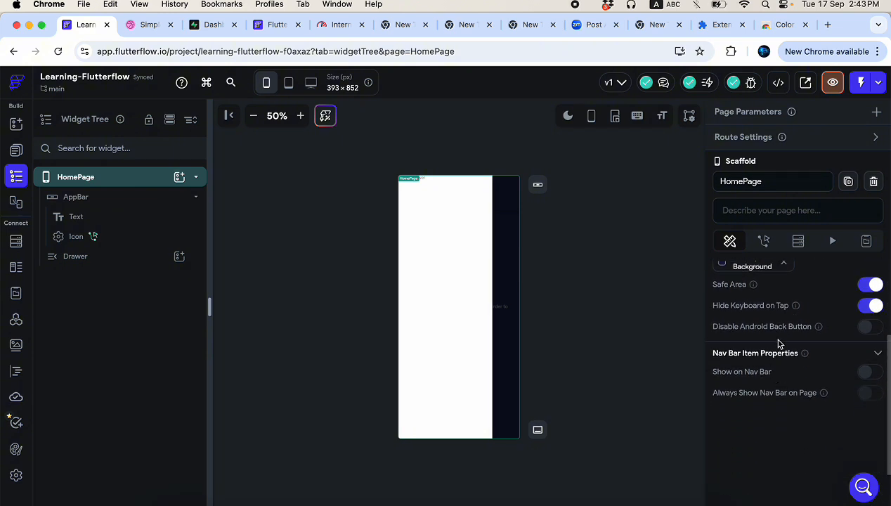
{"action": "scroll", "coordinate": [778, 343], "scroll_direction": "up", "scroll_amount": 4}
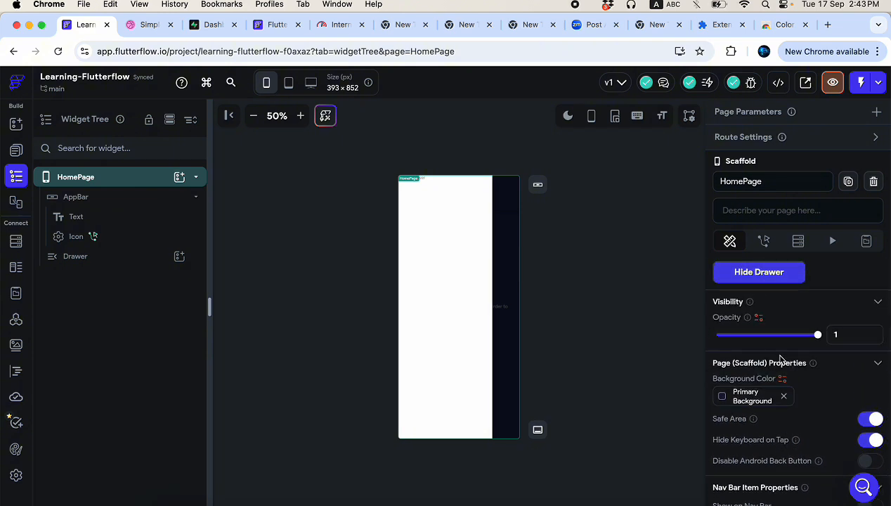
- Add a Container inside the Drawer and set both its width and height to infinity
{"action": "left_click", "coordinate": [180, 257]}
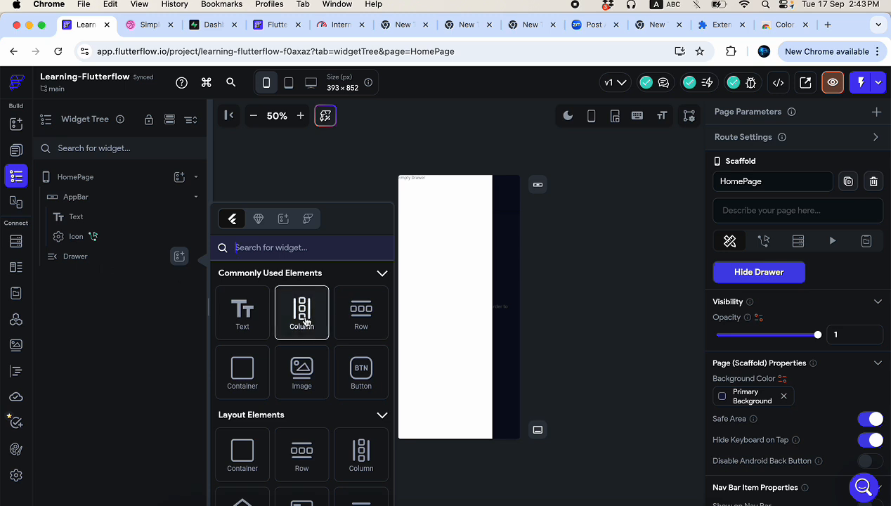
{"action": "left_click", "coordinate": [247, 379]}
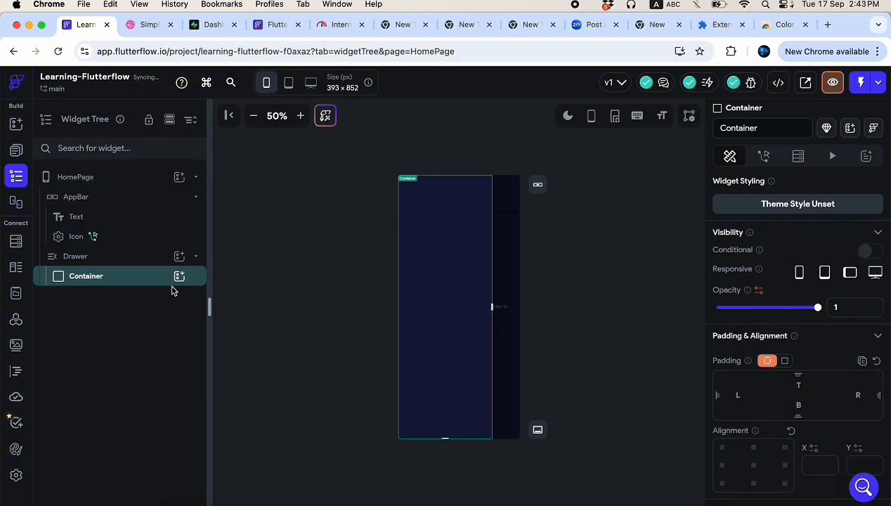
{"action": "scroll", "coordinate": [735, 336], "scroll_direction": "down", "scroll_amount": 5}
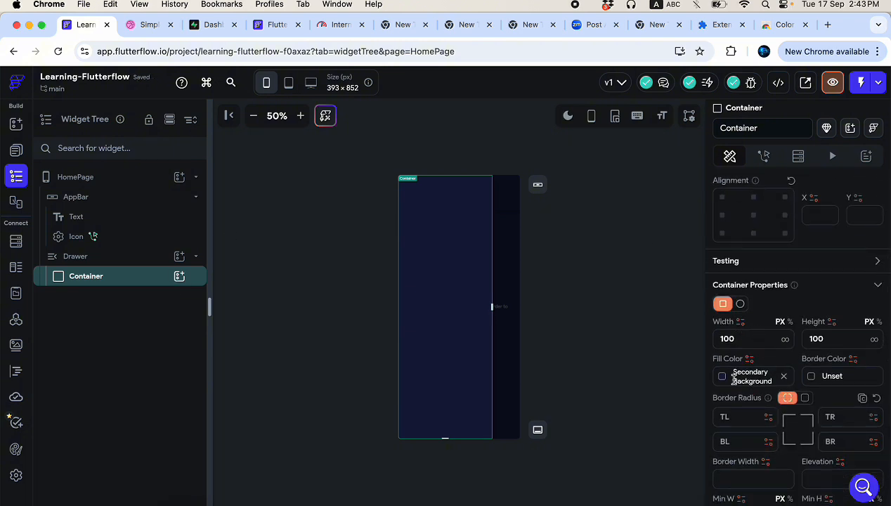
{"action": "left_click_drag", "start_coordinate": [740, 340], "coordinate": [686, 343]}
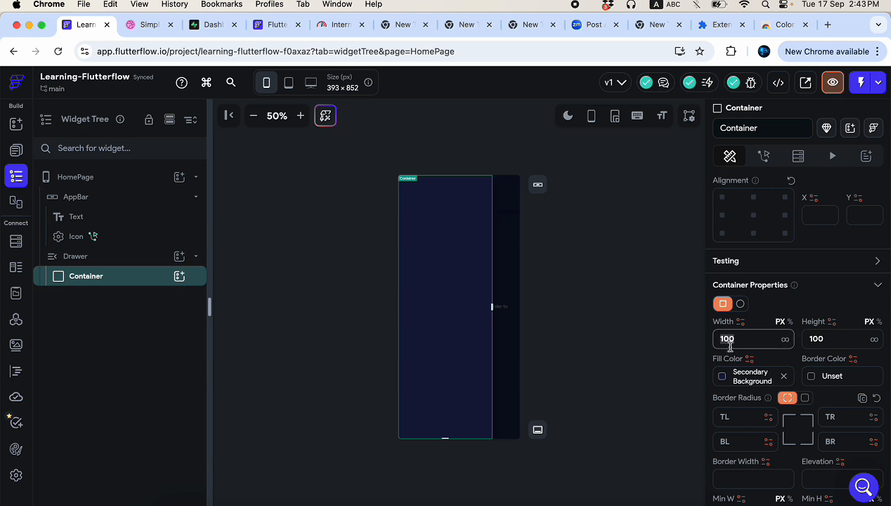
{"action": "left_click", "coordinate": [786, 342]}
{"action": "left_click", "coordinate": [828, 338]}
{"action": "key", "text": "BackSpace"}
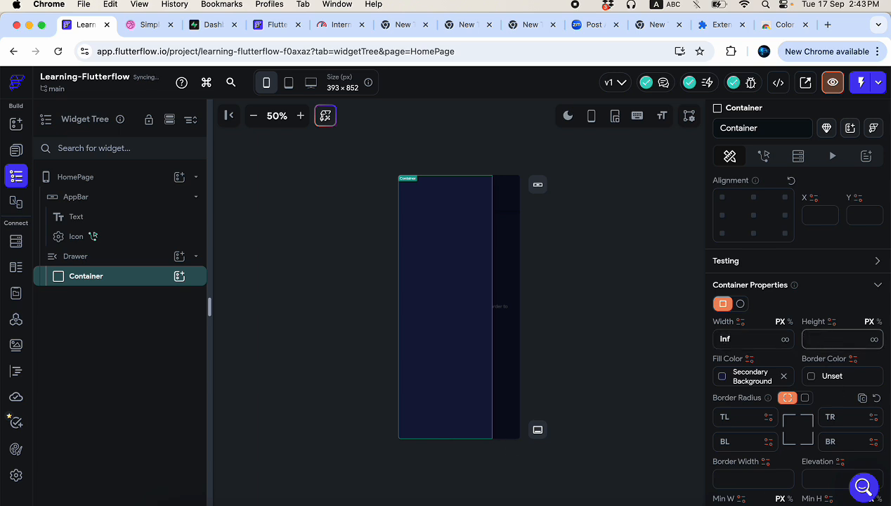
{"action": "left_click", "coordinate": [873, 340]}
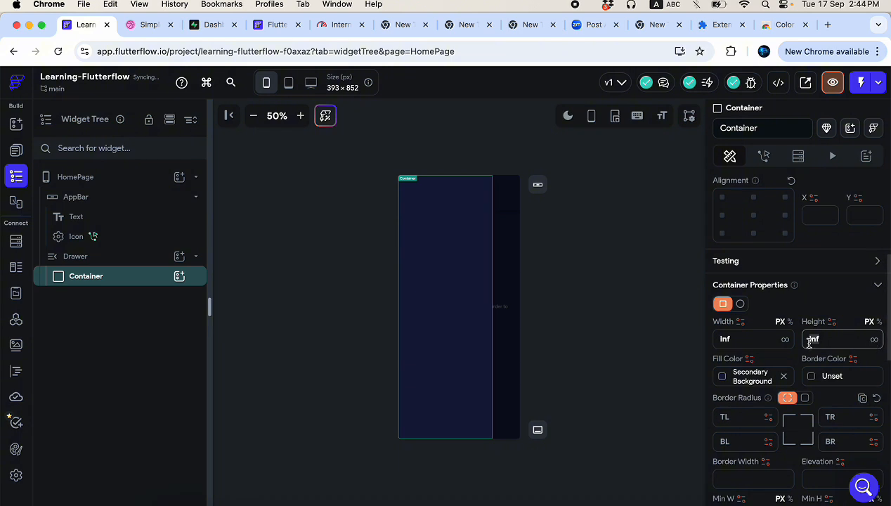
- Add a Column inside the Drawer's Container and glance at the Simple BMI Calculator reference on Dribbble before returning to FlutterFlow
{"action": "left_click", "coordinate": [181, 278]}
{"action": "left_click", "coordinate": [300, 311]}
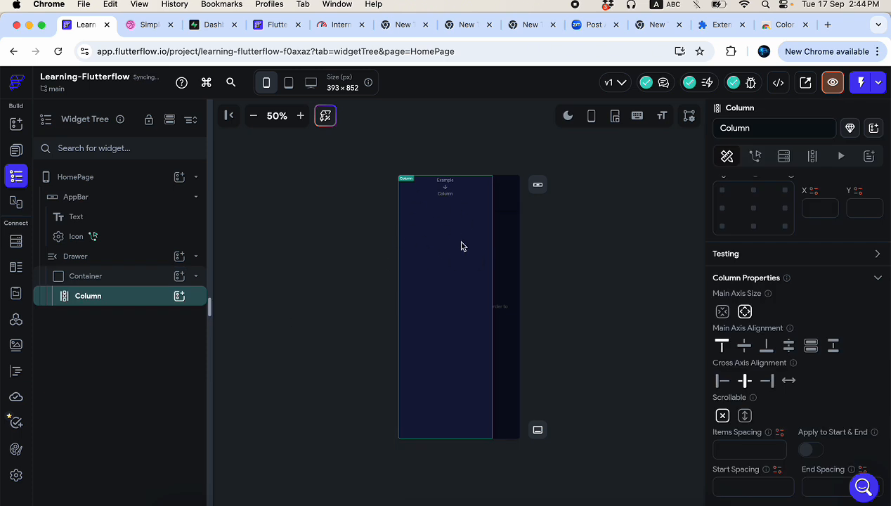
{"action": "scroll", "coordinate": [788, 257], "scroll_direction": "up", "scroll_amount": 5}
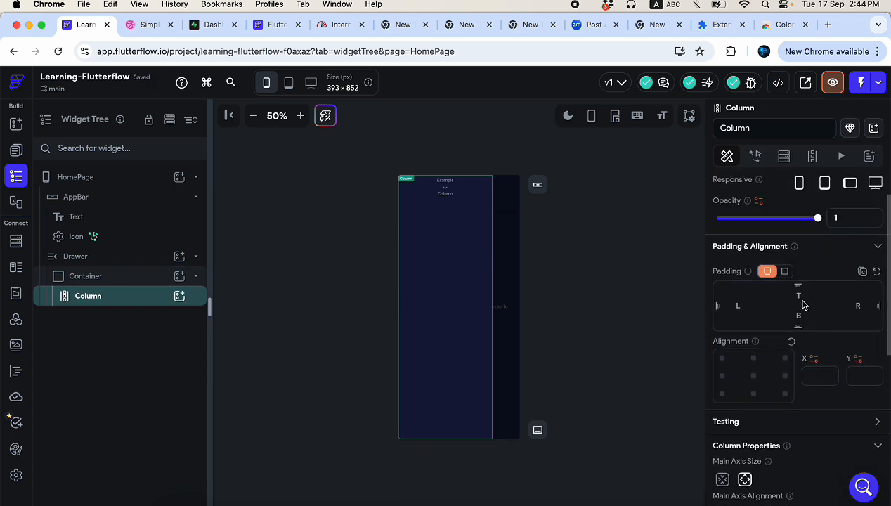
{"action": "left_click", "coordinate": [144, 27]}
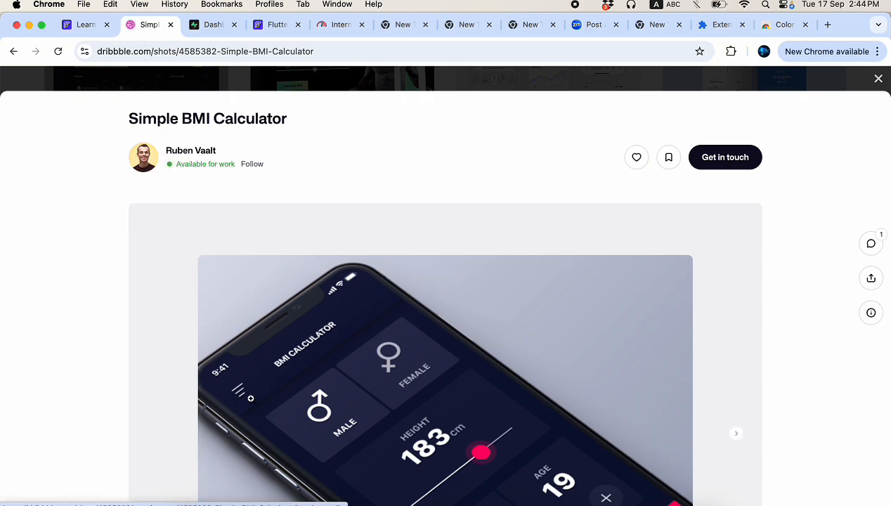
{"action": "left_click", "coordinate": [77, 24]}
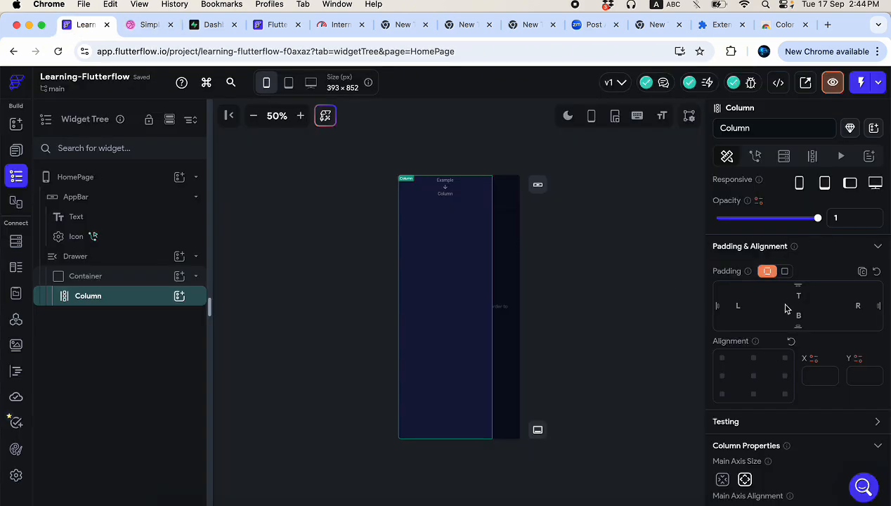
- Set the Column's individual paddings to 30 at the top and bottom and 20 at the left and right
{"action": "type", "text": "30"}
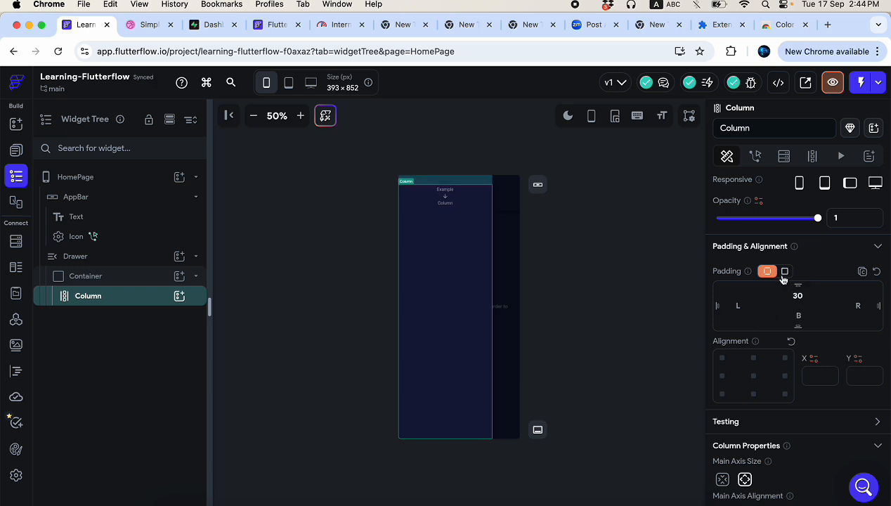
{"action": "left_click", "coordinate": [783, 271]}
{"action": "left_click_drag", "start_coordinate": [717, 290], "coordinate": [706, 305]}
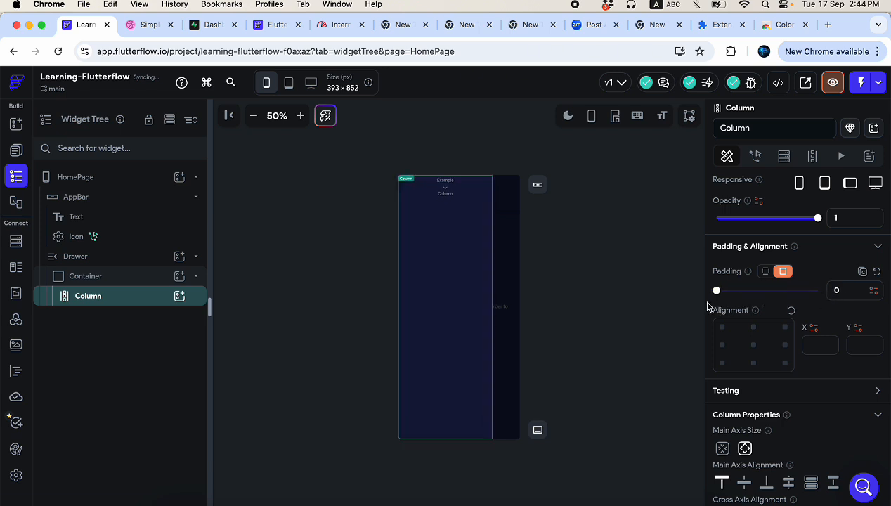
{"action": "left_click", "coordinate": [766, 272]}
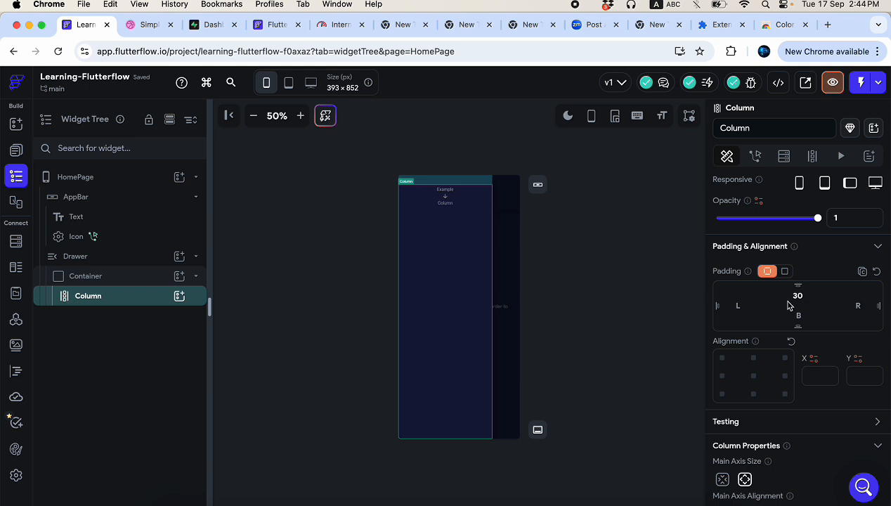
{"action": "left_click", "coordinate": [798, 315]}
{"action": "type", "text": "30"}
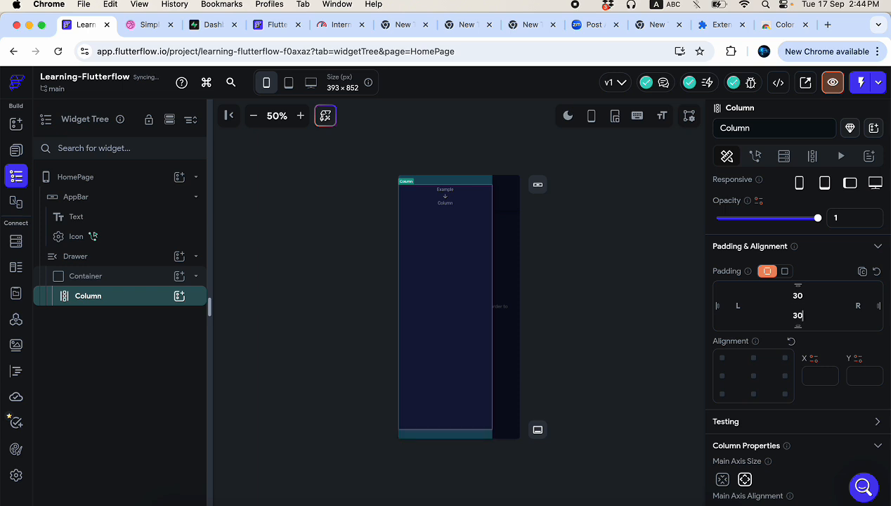
{"action": "left_click", "coordinate": [738, 306]}
{"action": "type", "text": "20"}
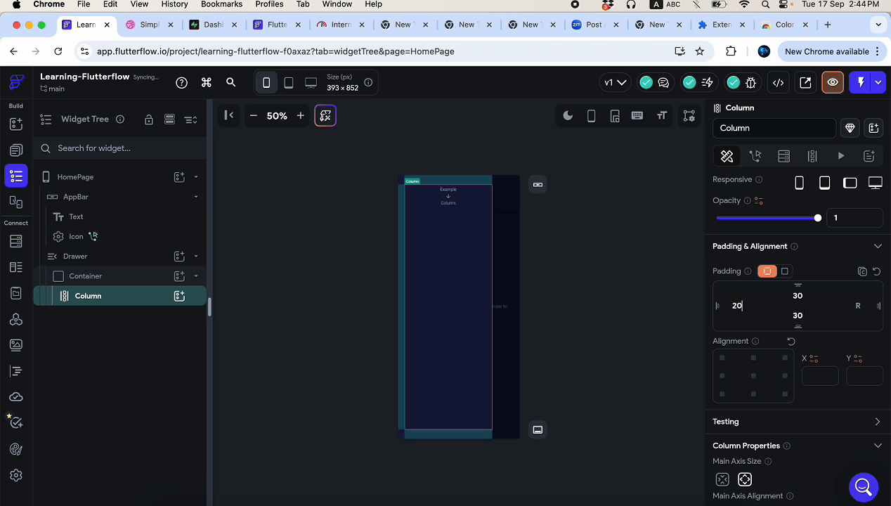
{"action": "left_click", "coordinate": [863, 306]}
{"action": "type", "text": "20"}
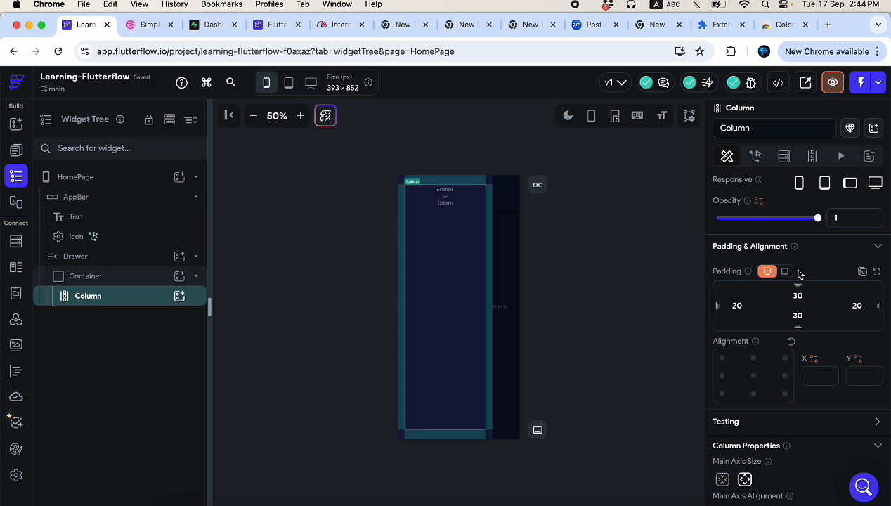
- Switch the Column to uniform padding, try 25, and set it to 30 on all sides
{"action": "left_click", "coordinate": [786, 272]}
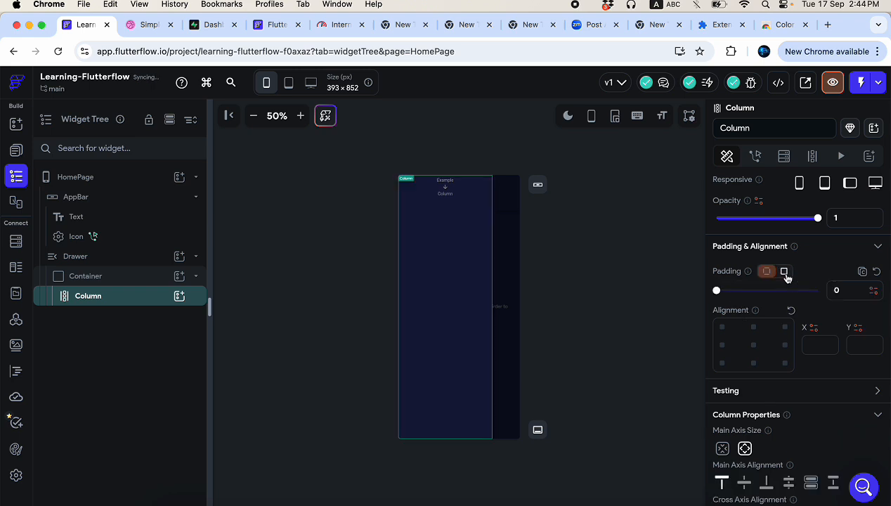
{"action": "left_click", "coordinate": [831, 291]}
{"action": "type", "text": "30"}
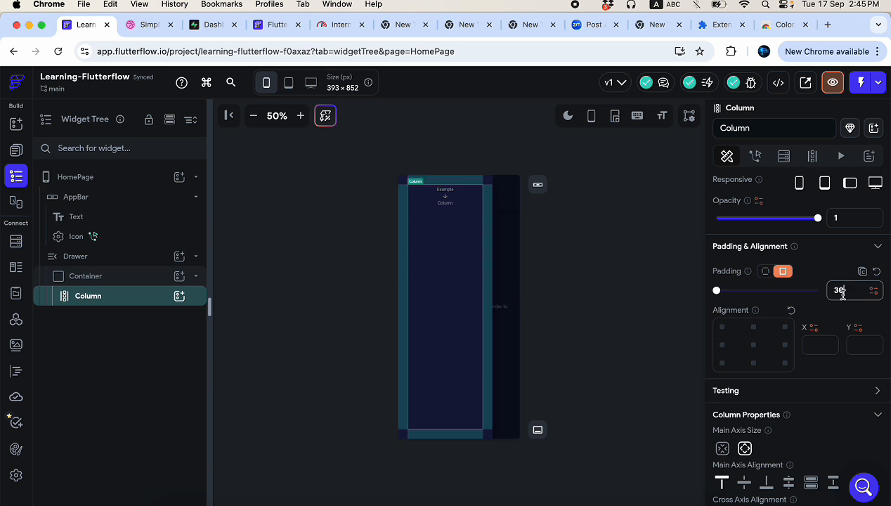
{"action": "left_click_drag", "start_coordinate": [843, 294], "coordinate": [830, 292]}
{"action": "type", "text": "25"}
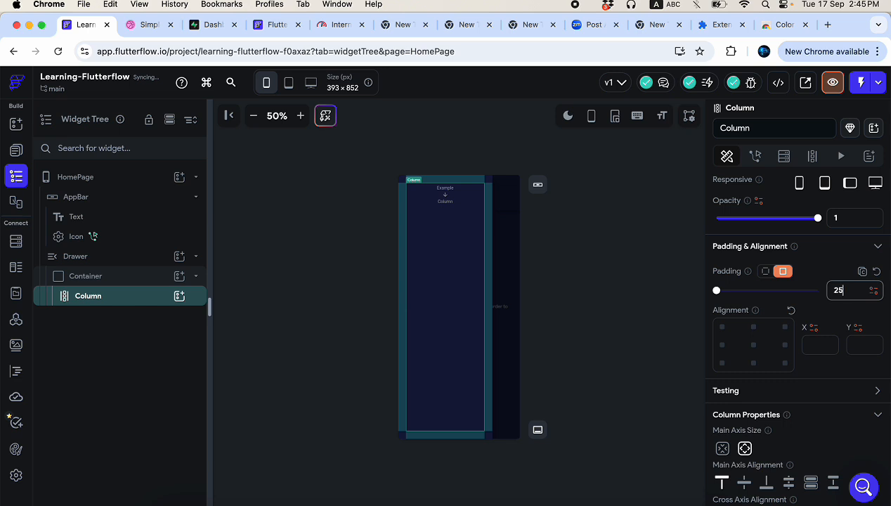
{"action": "left_click_drag", "start_coordinate": [848, 291], "coordinate": [820, 296]}
{"action": "type", "text": "30"}
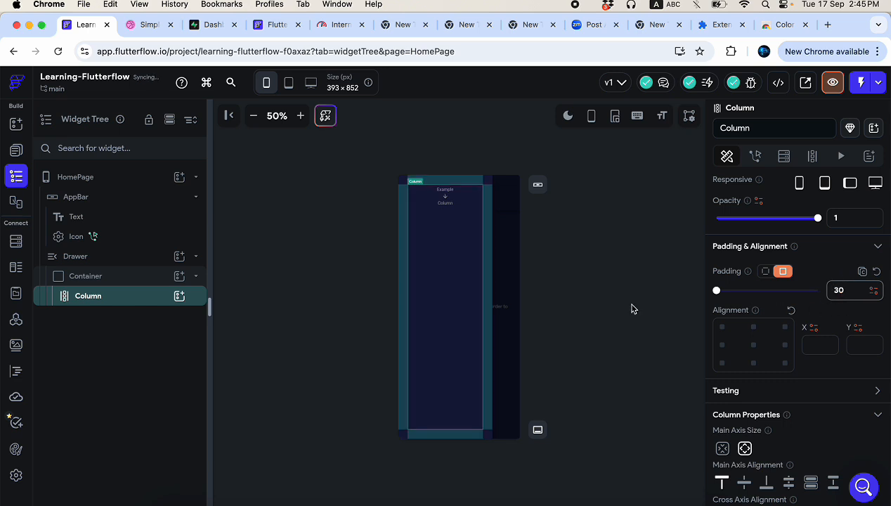
- Replace the Column in the Drawer's Container with a ListView
{"action": "left_click", "coordinate": [444, 204]}
{"action": "right_click", "coordinate": [111, 304]}
{"action": "left_click", "coordinate": [168, 337]}
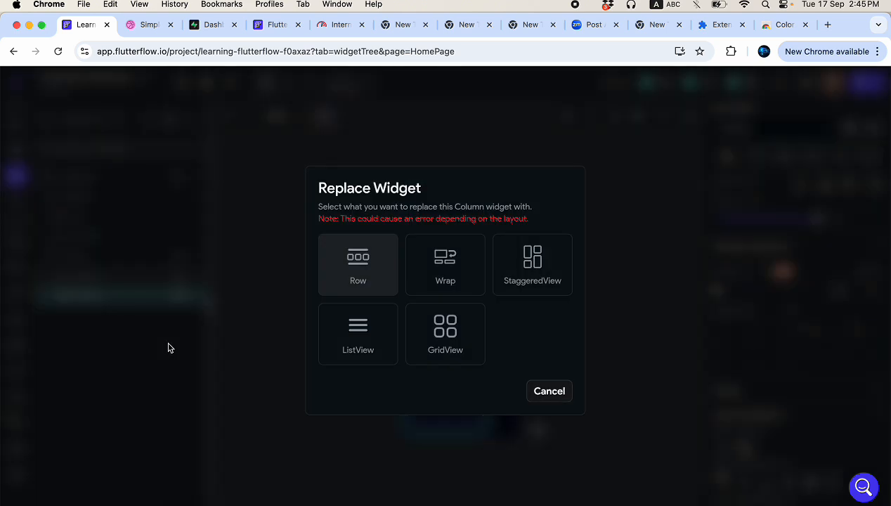
{"action": "left_click", "coordinate": [377, 345]}
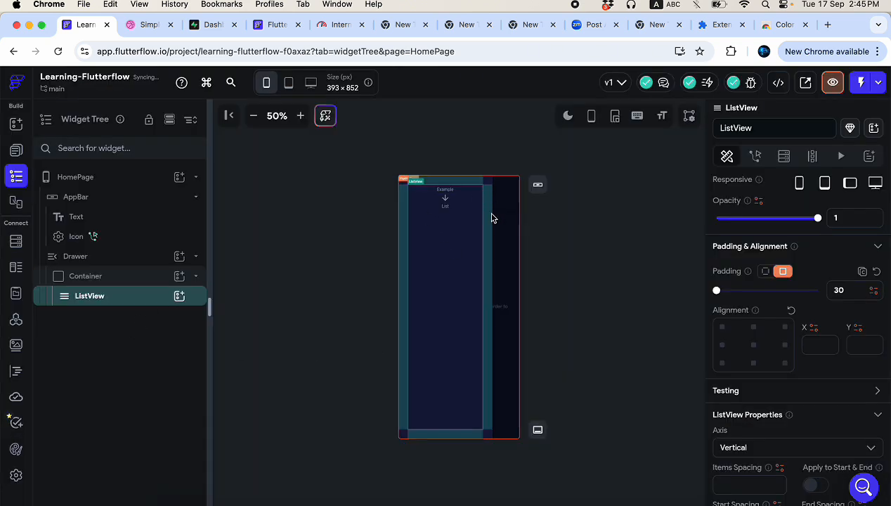
- Search the widget palette for "list" and add a ListTile inside the ListView
{"action": "left_click", "coordinate": [180, 301]}
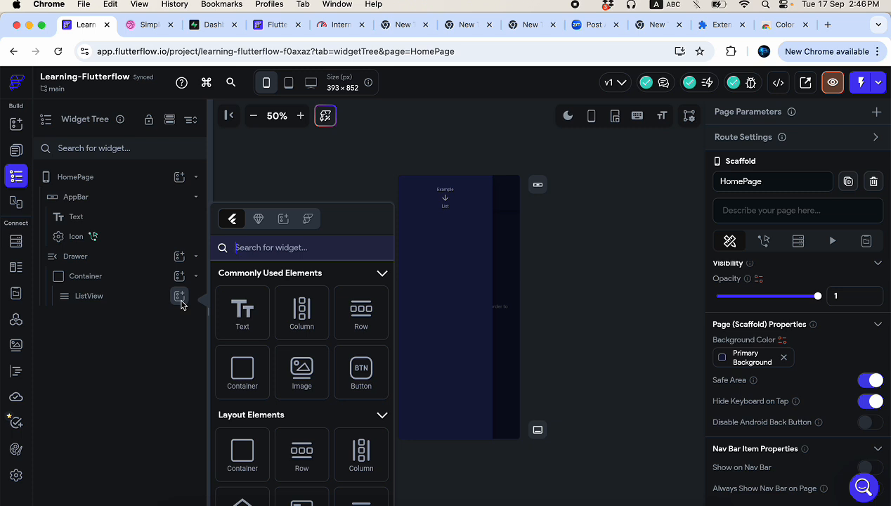
{"action": "left_click", "coordinate": [279, 250]}
{"action": "type", "text": "list"}
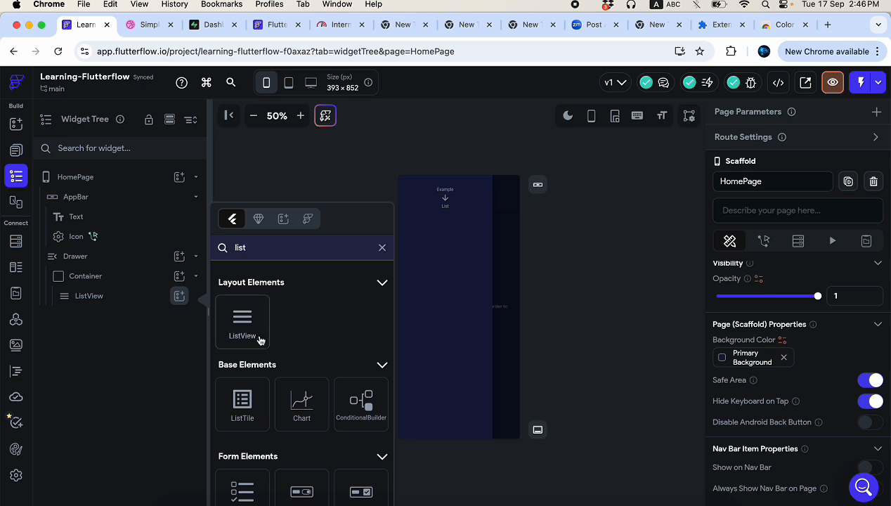
{"action": "left_click", "coordinate": [243, 405]}
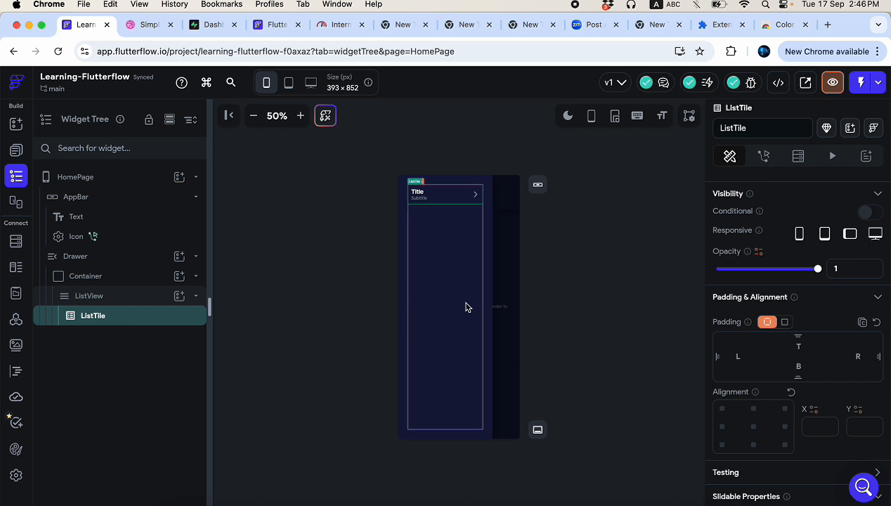
- Set the ListTile's title text to "History"
{"action": "scroll", "coordinate": [748, 394], "scroll_direction": "down", "scroll_amount": 5}
{"action": "scroll", "coordinate": [774, 401], "scroll_direction": "down", "scroll_amount": 7}
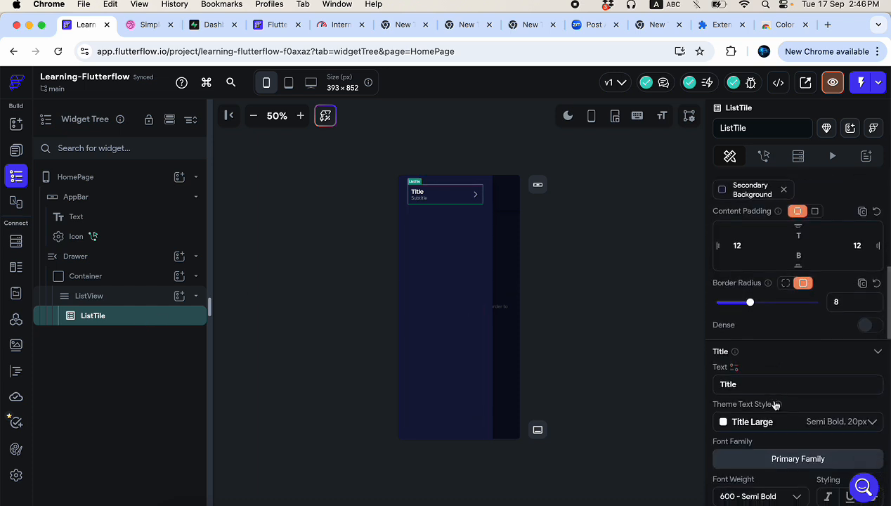
{"action": "left_click_drag", "start_coordinate": [738, 325], "coordinate": [693, 327]}
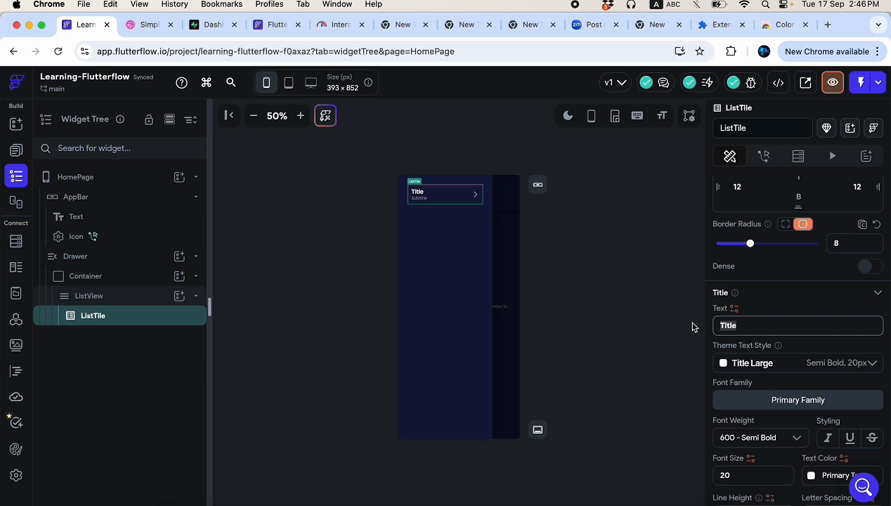
{"action": "type", "text": "Cale"}
{"action": "key", "text": "BackSpace"}
{"action": "key", "text": "BackSpace"}
{"action": "key", "text": "BackSpace"}
{"action": "key", "text": "BackSpace"}
{"action": "type", "text": "History"}
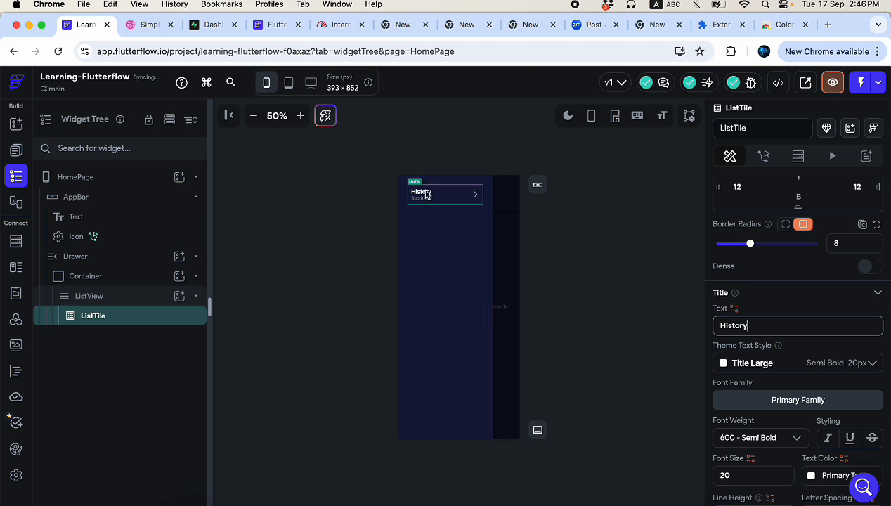
- Set the History ListTile's subtitle text to "All history of calculation"
{"action": "scroll", "coordinate": [792, 340], "scroll_direction": "down", "scroll_amount": 5}
{"action": "scroll", "coordinate": [792, 342], "scroll_direction": "down", "scroll_amount": 1}
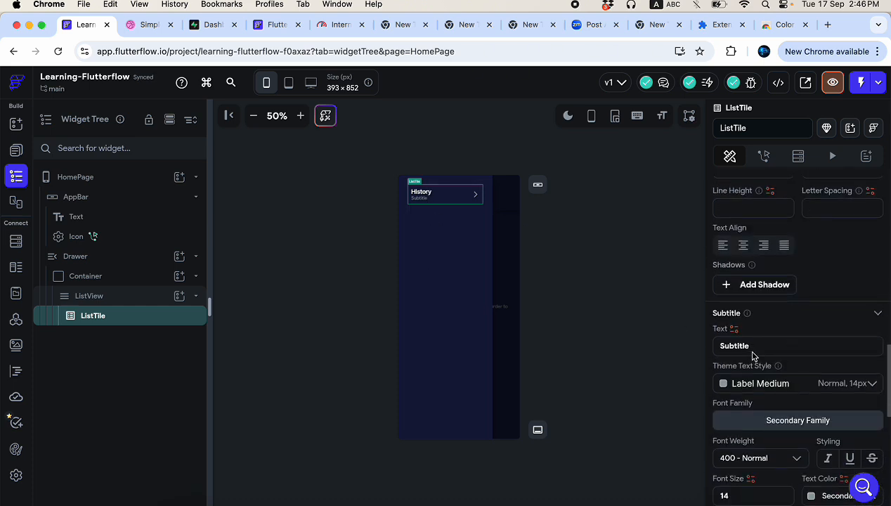
{"action": "double_click", "coordinate": [762, 346]}
{"action": "type", "text": "All"}
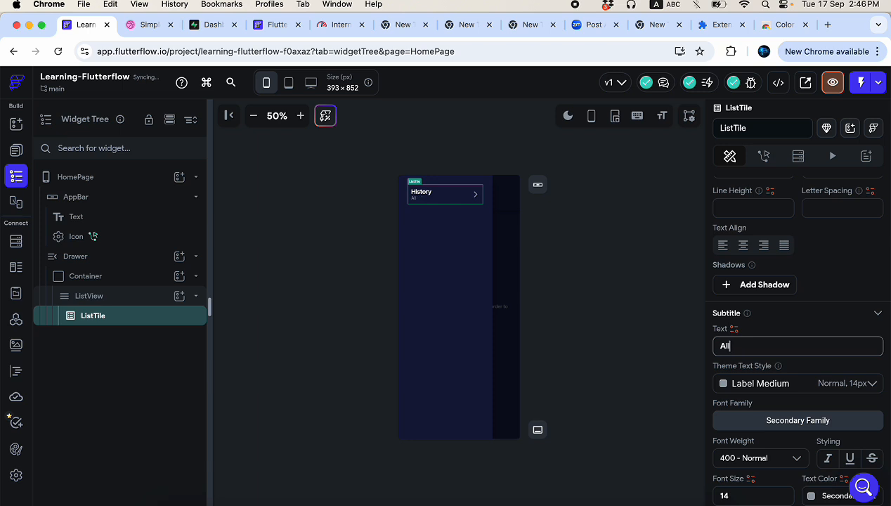
{"action": "type", "text": " history"}
{"action": "type", "text": " of "}
{"action": "type", "text": "alcualt"}
{"action": "key", "text": "BackSpace"}
{"action": "key", "text": "BackSpace"}
{"action": "key", "text": "BackSpace"}
{"action": "type", "text": "lation"}
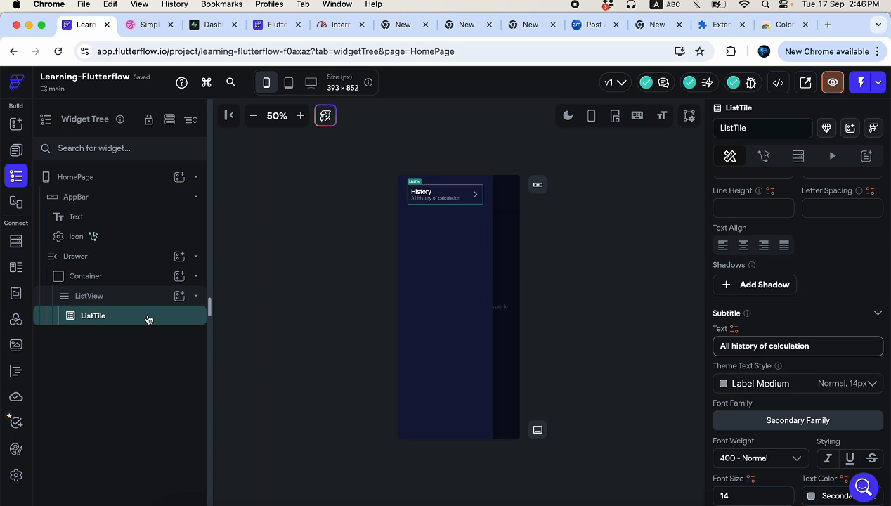
- Duplicate the History ListTile three times inside the Drawer's ListView
{"action": "left_click", "coordinate": [92, 318]}
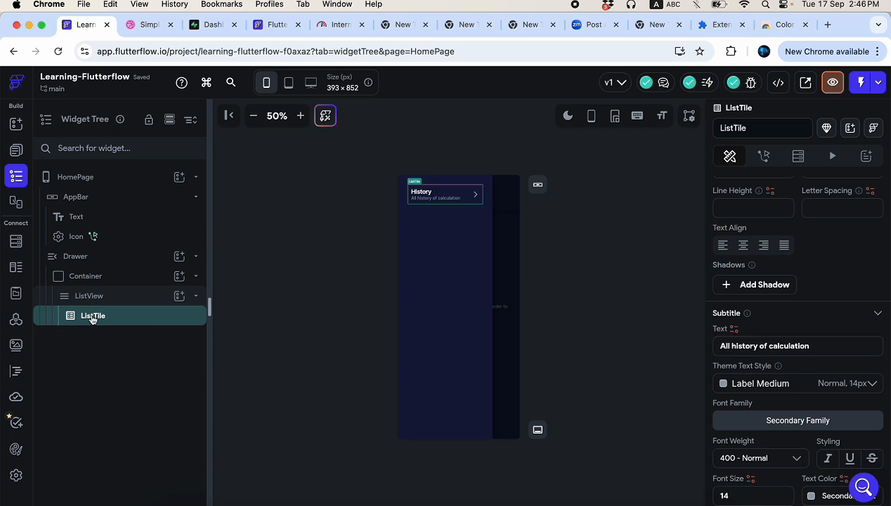
{"action": "key", "text": "super+d"}
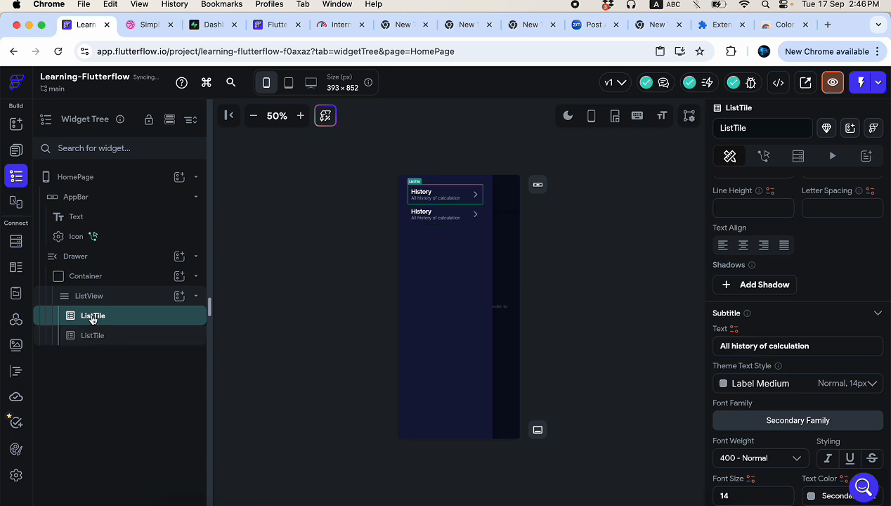
{"action": "key", "text": "super+d"}
{"action": "key", "text": "super+d"}
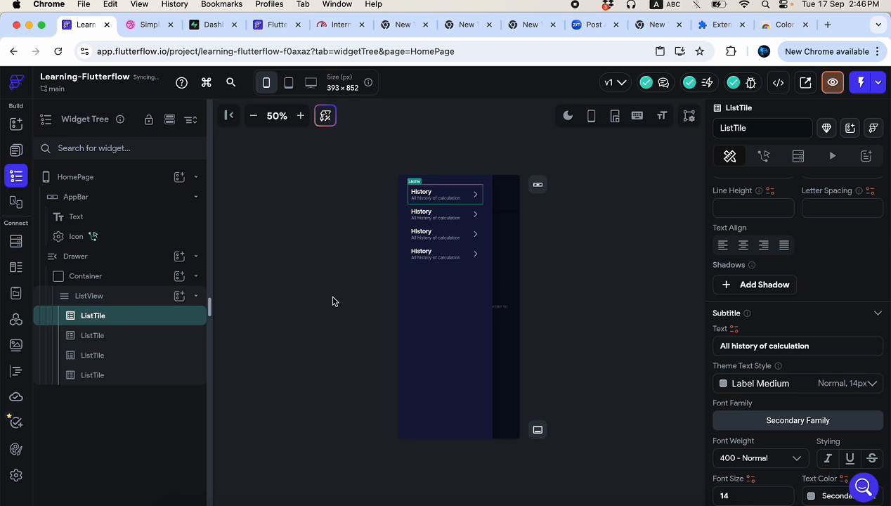
- Change the title text of the first ListTile in the Drawer to "Profile"
{"action": "left_click", "coordinate": [426, 215]}
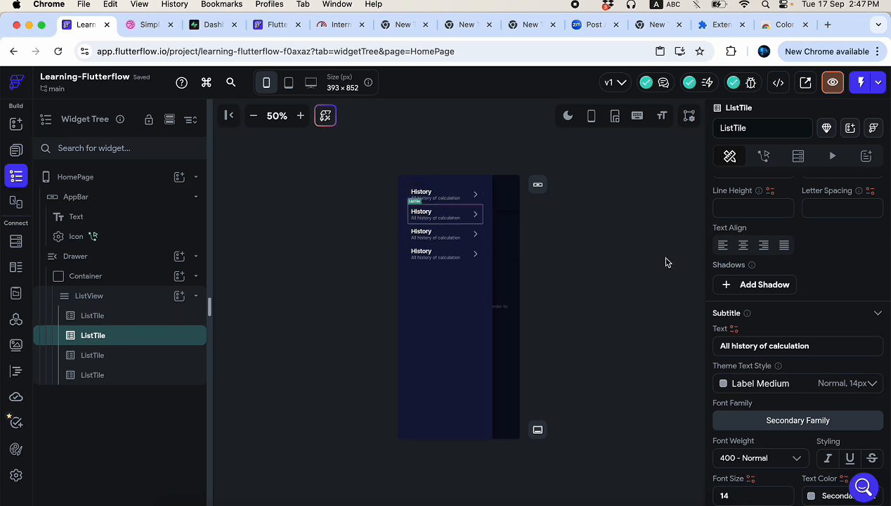
{"action": "scroll", "coordinate": [781, 352], "scroll_direction": "up", "scroll_amount": 5}
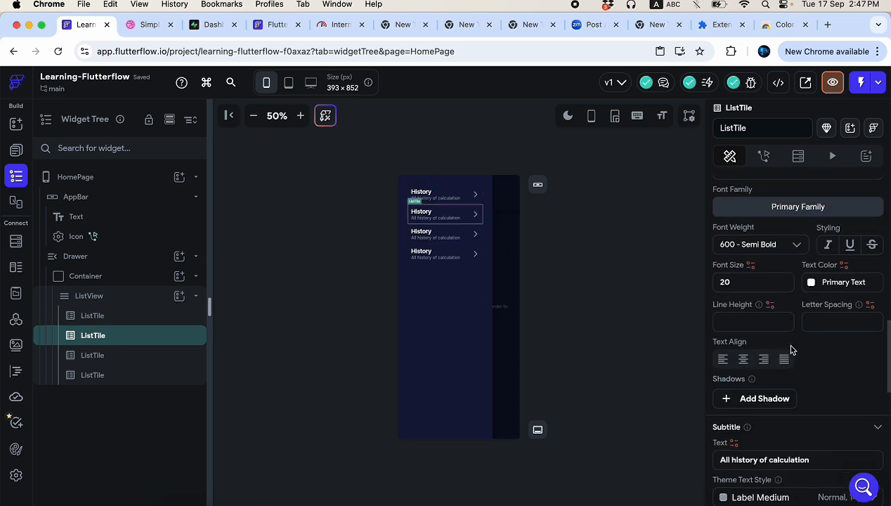
{"action": "left_click", "coordinate": [434, 195]}
{"action": "double_click", "coordinate": [752, 213]}
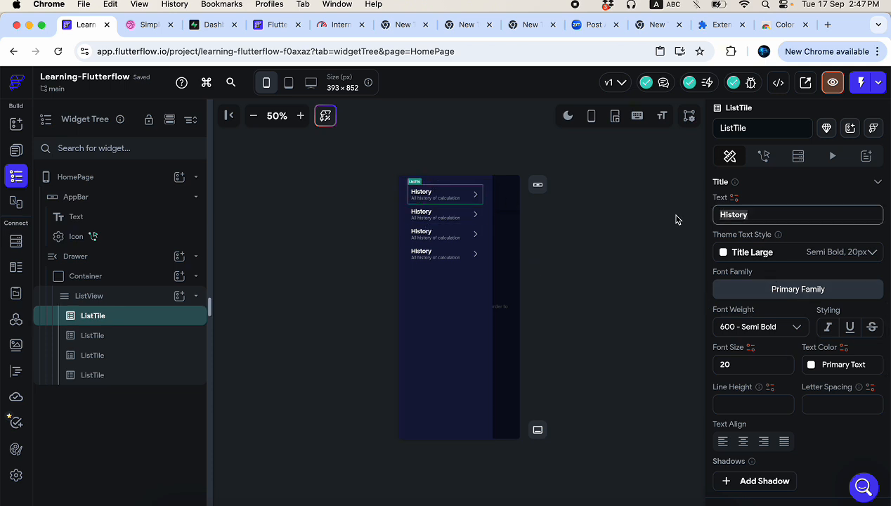
{"action": "type", "text": "Profile"}
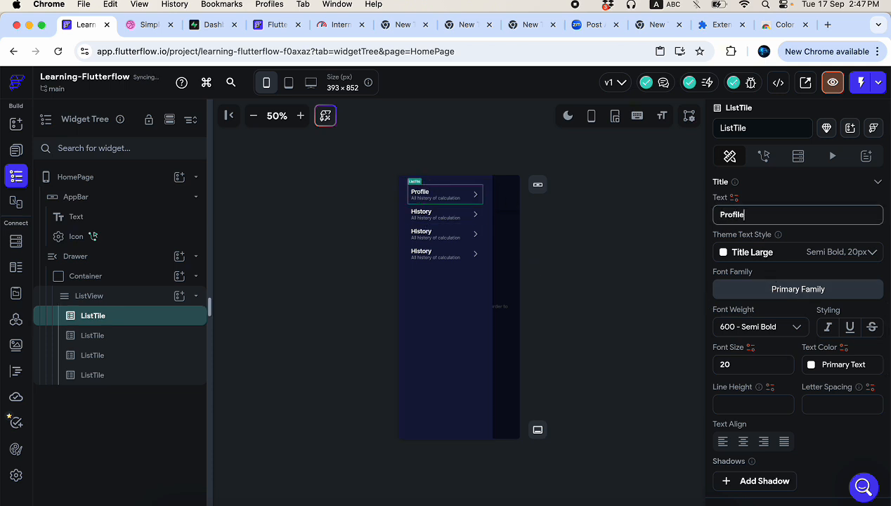
- Set the Profile ListTile's subtitle text to "Your user profile"
{"action": "scroll", "coordinate": [805, 380], "scroll_direction": "down", "scroll_amount": 5}
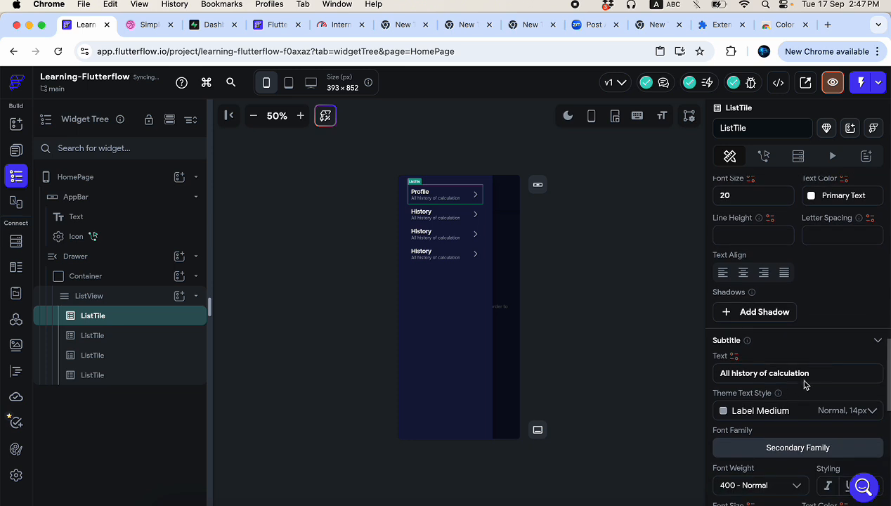
{"action": "left_click_drag", "start_coordinate": [805, 373], "coordinate": [651, 376]}
{"action": "type", "text": "Y"}
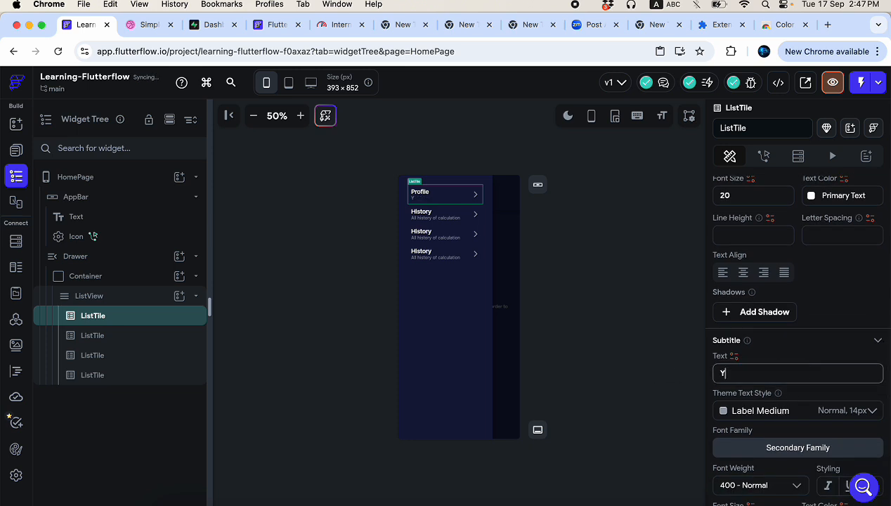
{"action": "type", "text": "our user profile"}
- Delete the two surplus History ListTiles, keeping one Profile and one History tile in the ListView
{"action": "left_click", "coordinate": [435, 234]}
{"action": "key", "text": "BackSpace"}
{"action": "left_click", "coordinate": [442, 241]}
{"action": "key", "text": "BackSpace"}
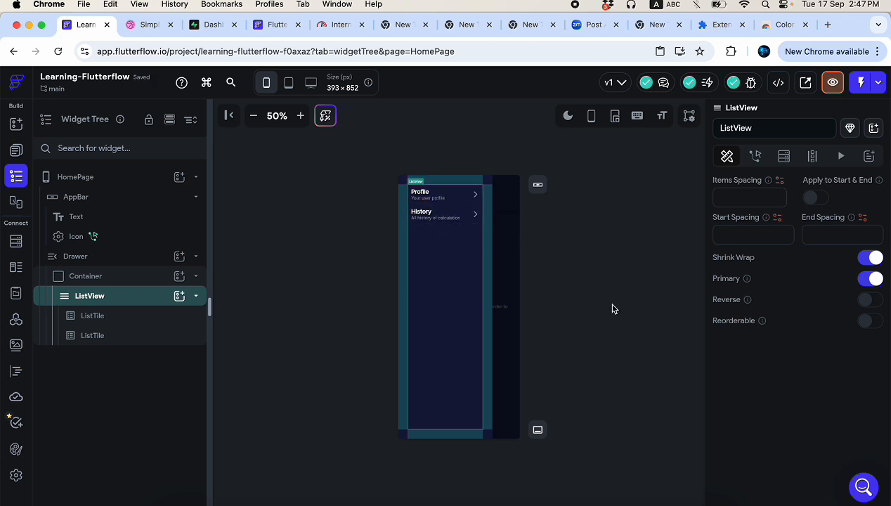
- Hide the Drawer on the canvas to return to the HomePage body
{"action": "left_click", "coordinate": [503, 301]}
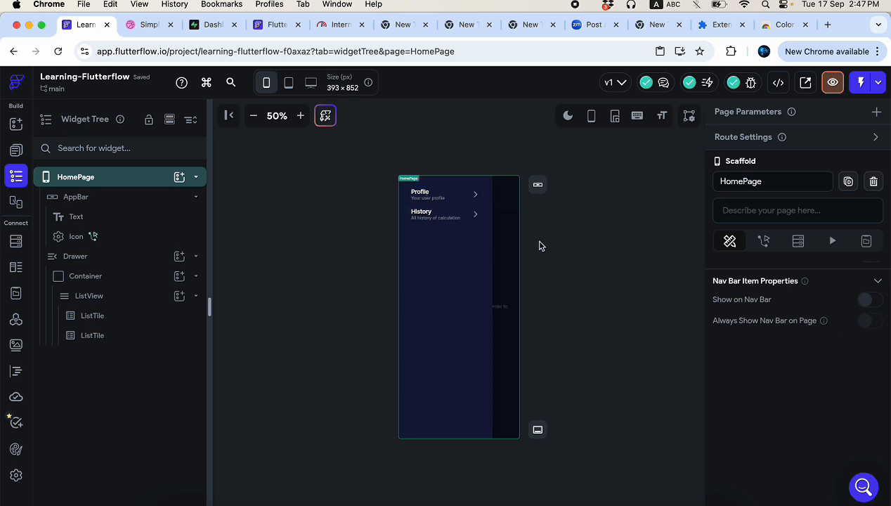
{"action": "left_click", "coordinate": [79, 265]}
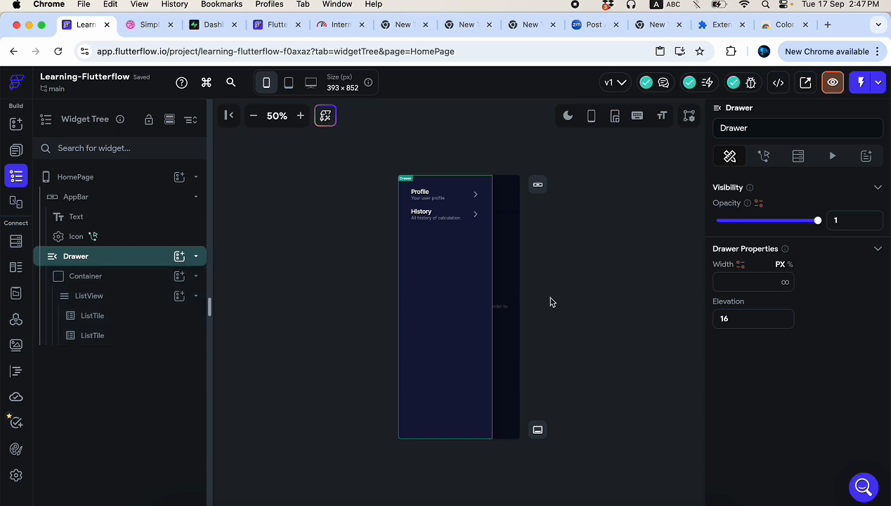
{"action": "left_click", "coordinate": [457, 202]}
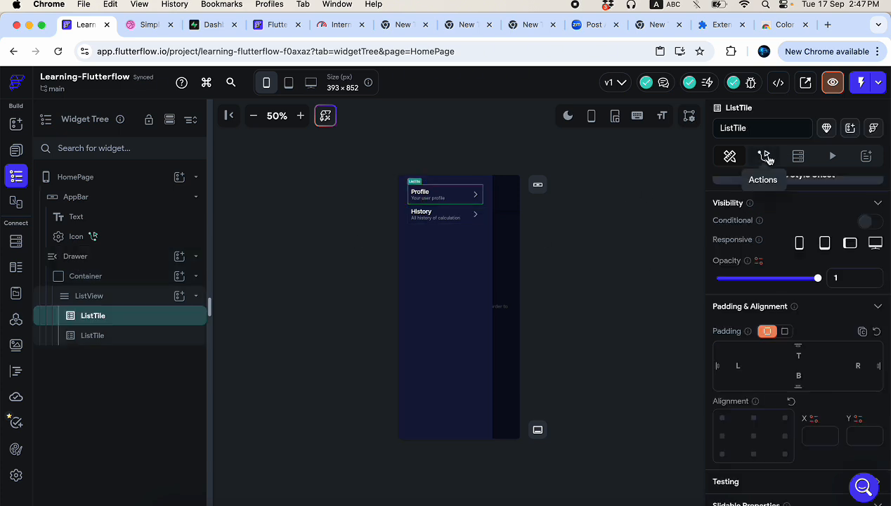
{"action": "left_click", "coordinate": [128, 265]}
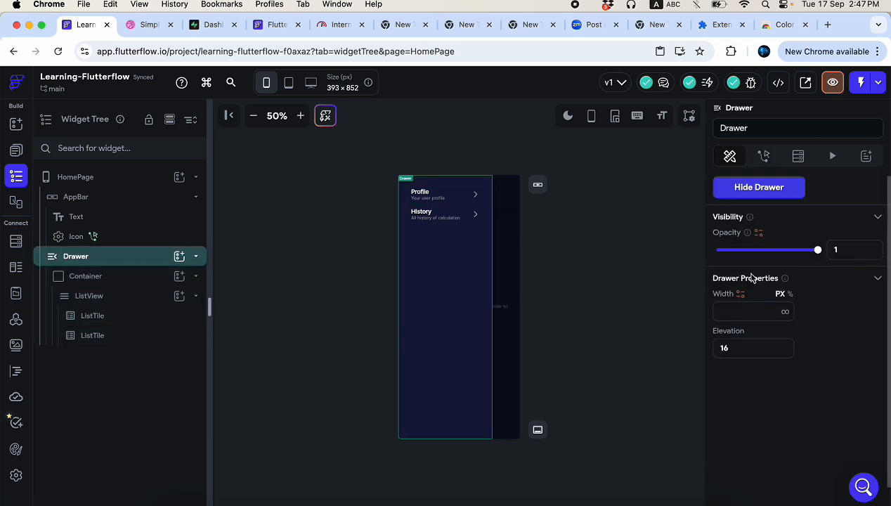
{"action": "left_click", "coordinate": [763, 189]}
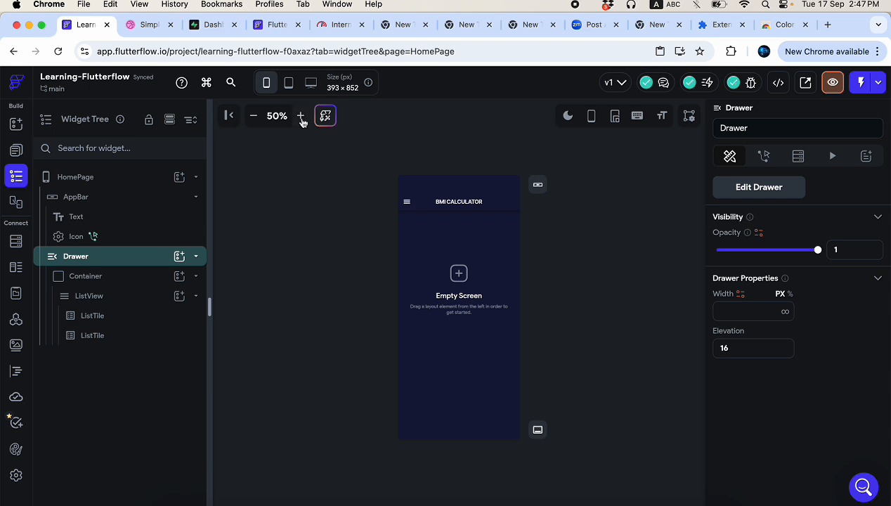
{"action": "left_click", "coordinate": [301, 116]}
{"action": "left_click", "coordinate": [301, 116]}
{"action": "scroll", "coordinate": [408, 304], "scroll_direction": "down", "scroll_amount": 1}
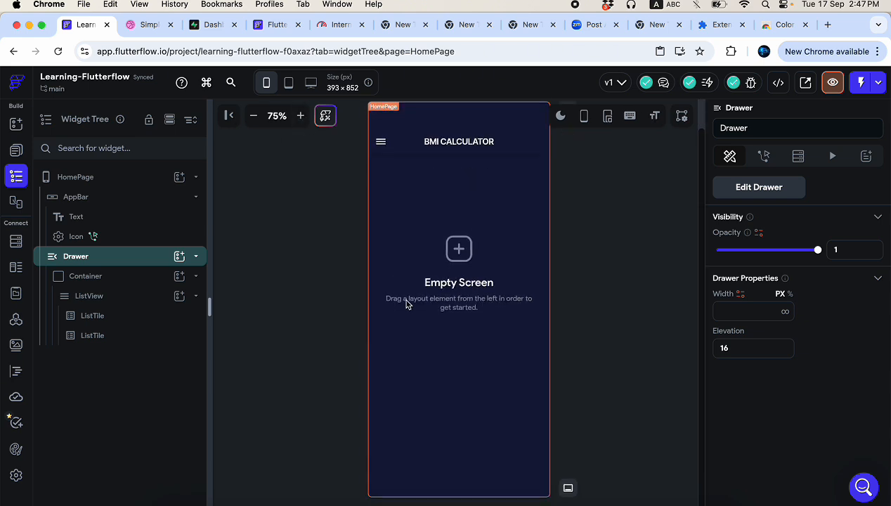
- Switch to the Dribbble BMI calculator shot, examine the layout of its cards and button, and return to FlutterFlow
{"action": "left_click", "coordinate": [145, 24]}
{"action": "scroll", "coordinate": [262, 215], "scroll_direction": "down", "scroll_amount": 2}
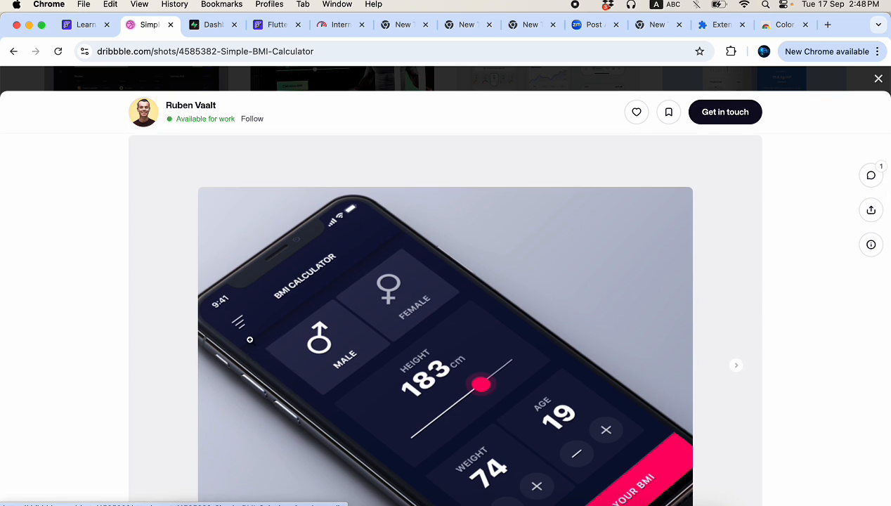
{"action": "scroll", "coordinate": [296, 287], "scroll_direction": "down", "scroll_amount": 3}
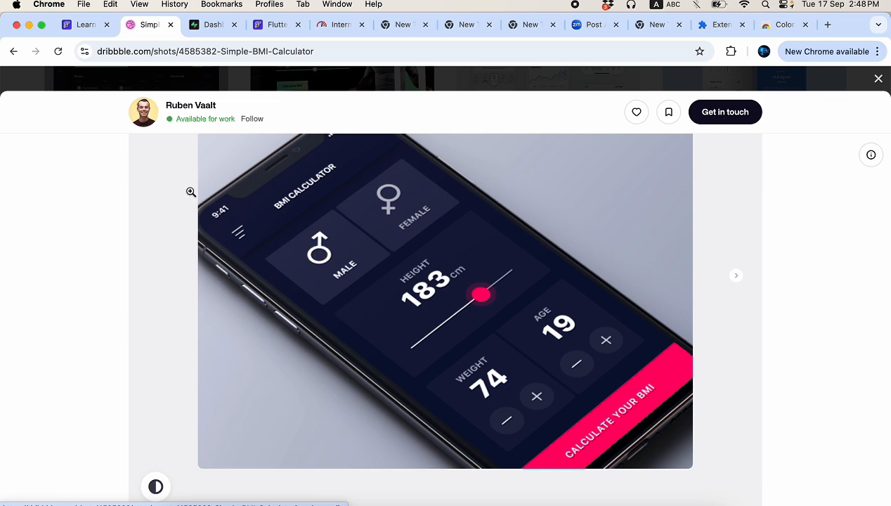
{"action": "left_click", "coordinate": [82, 26]}
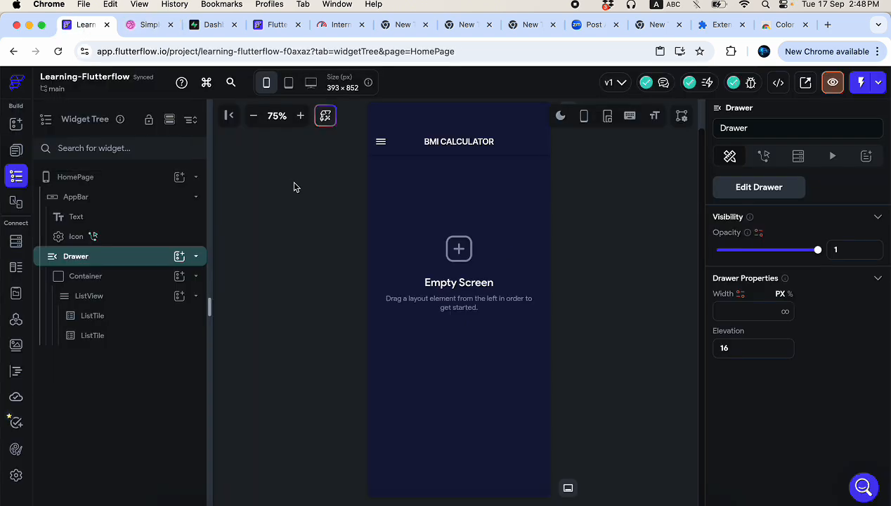
- Collapse the AppBar and Drawer in the widget tree and add a Column to the HomePage body
{"action": "left_click", "coordinate": [506, 253]}
{"action": "right_click", "coordinate": [506, 253]}
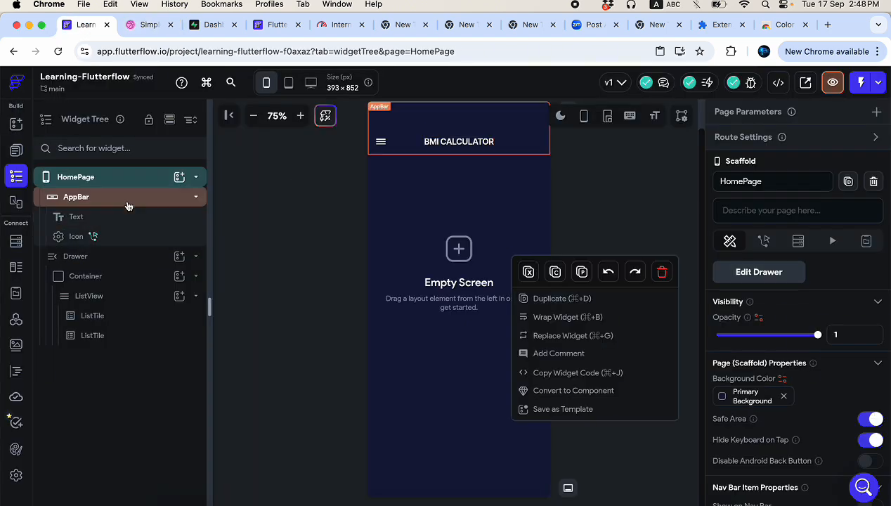
{"action": "left_click", "coordinate": [197, 198]}
{"action": "left_click", "coordinate": [196, 217]}
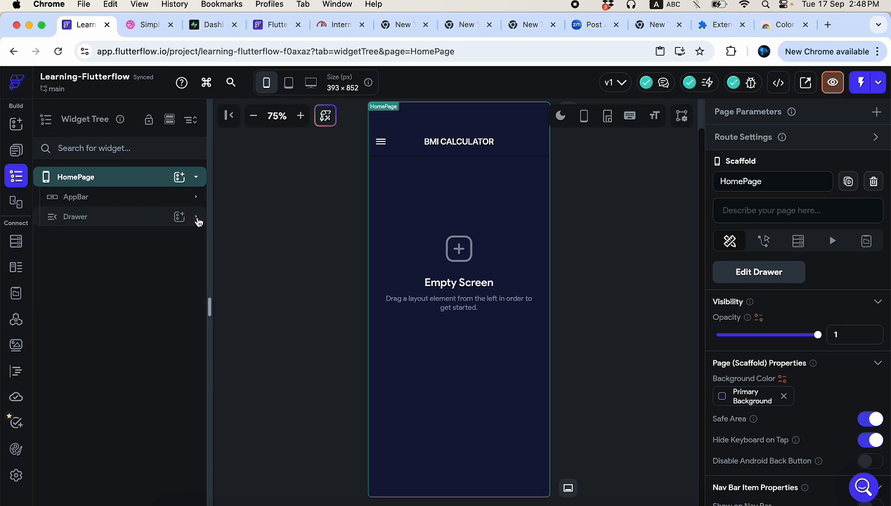
{"action": "right_click", "coordinate": [470, 261]}
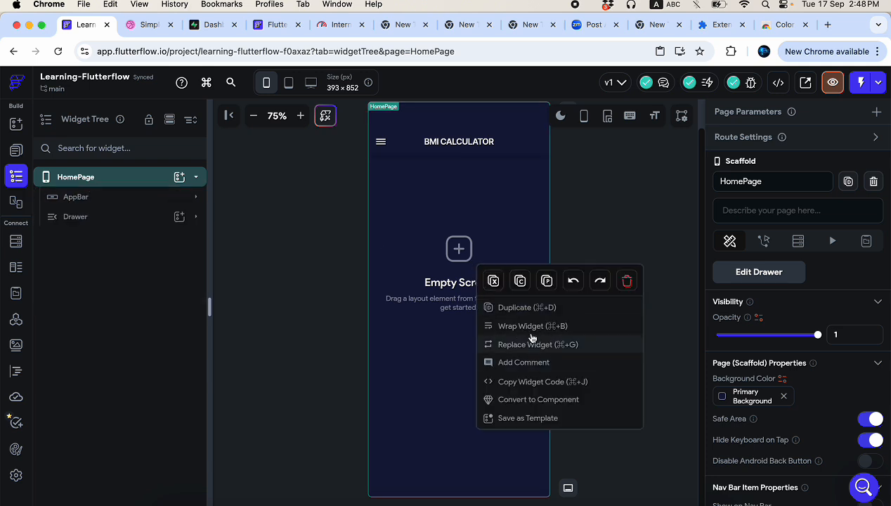
{"action": "left_click", "coordinate": [374, 355]}
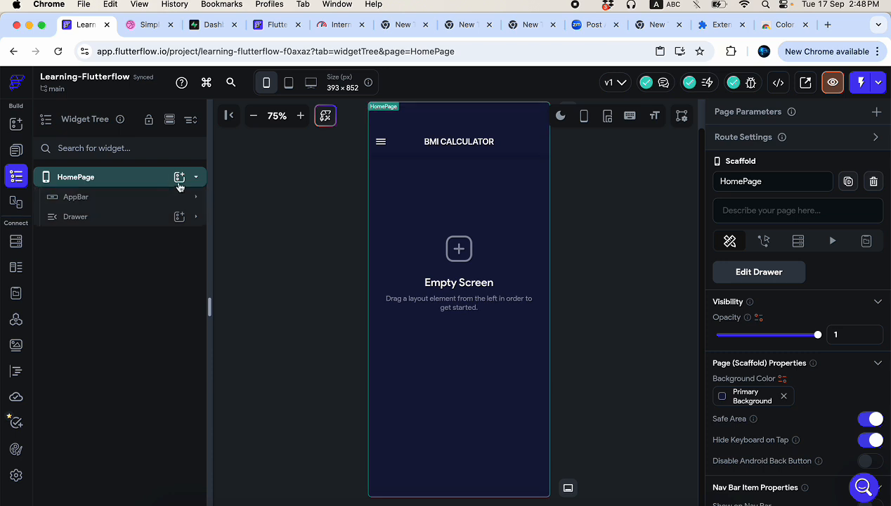
{"action": "left_click", "coordinate": [179, 178]}
{"action": "left_click", "coordinate": [311, 243]}
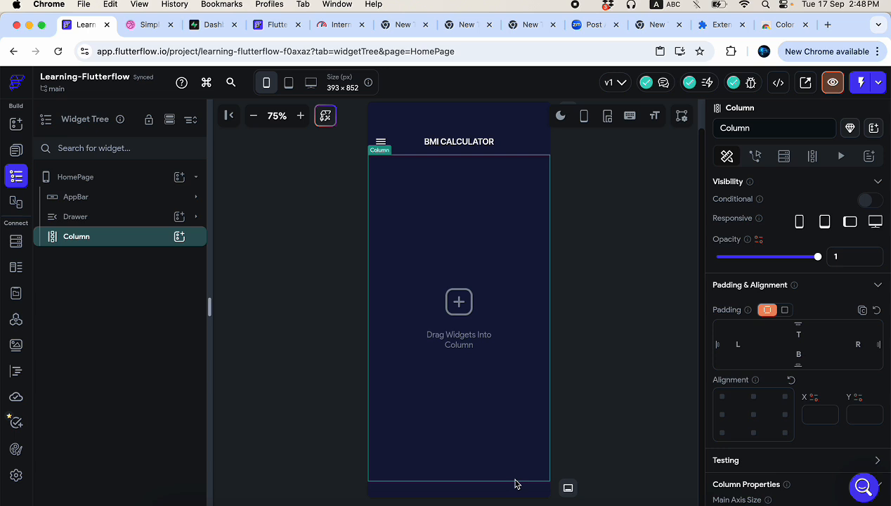
- Turn off Safe Area in the HomePage's scaffold properties
{"action": "left_click", "coordinate": [630, 349]}
{"action": "scroll", "coordinate": [799, 416], "scroll_direction": "down", "scroll_amount": 1}
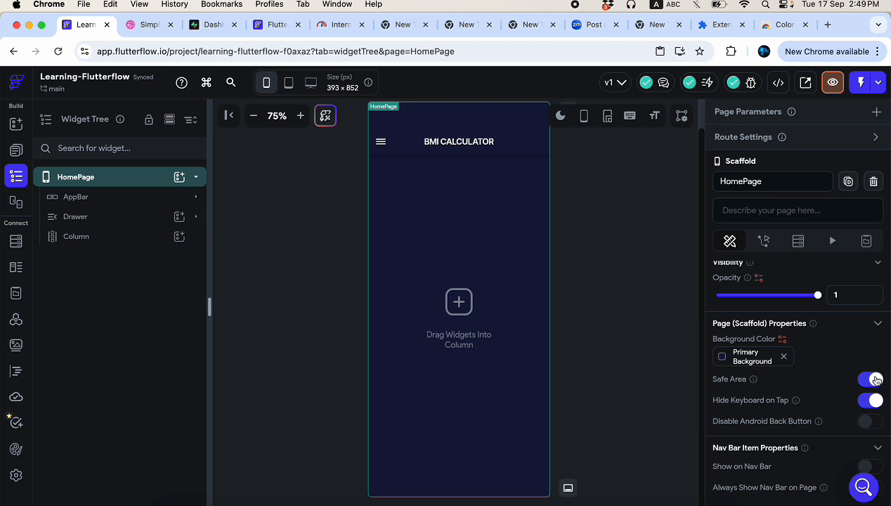
{"action": "left_click", "coordinate": [871, 380]}
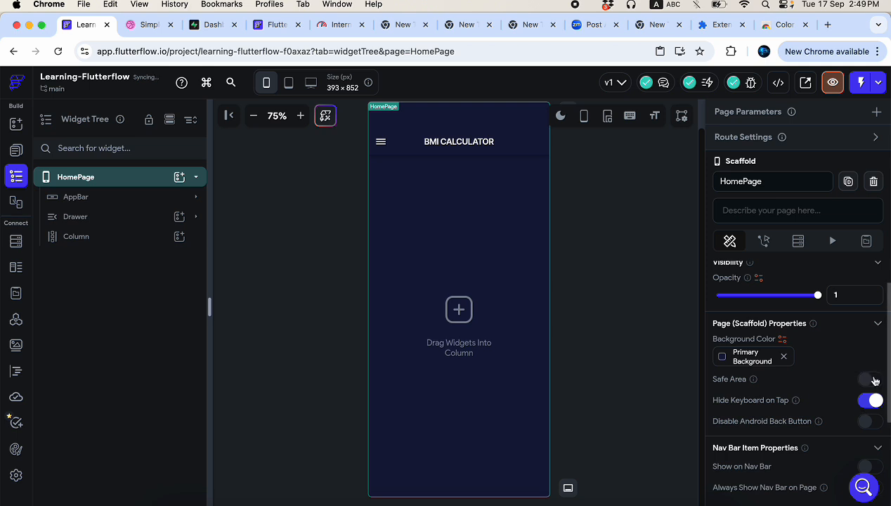
- Add a Row inside the HomePage's Column and bring up its Row properties
{"action": "left_click", "coordinate": [523, 348]}
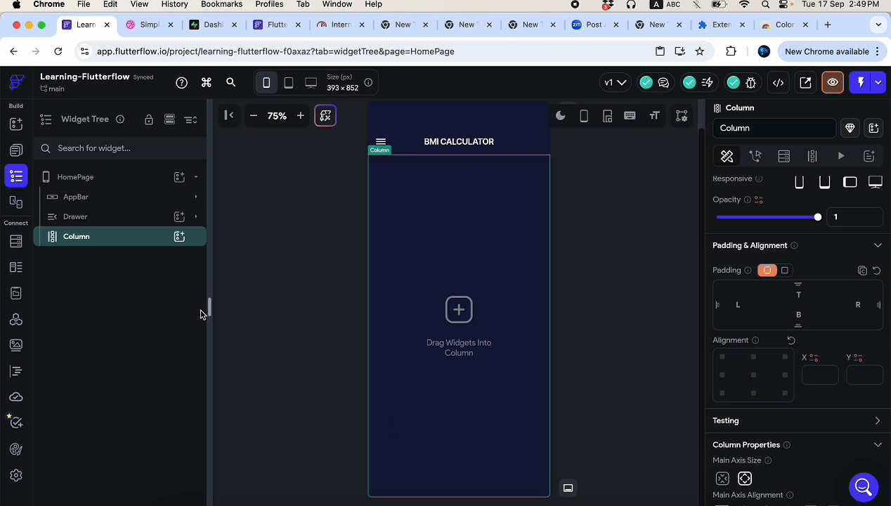
{"action": "left_click", "coordinate": [179, 236]}
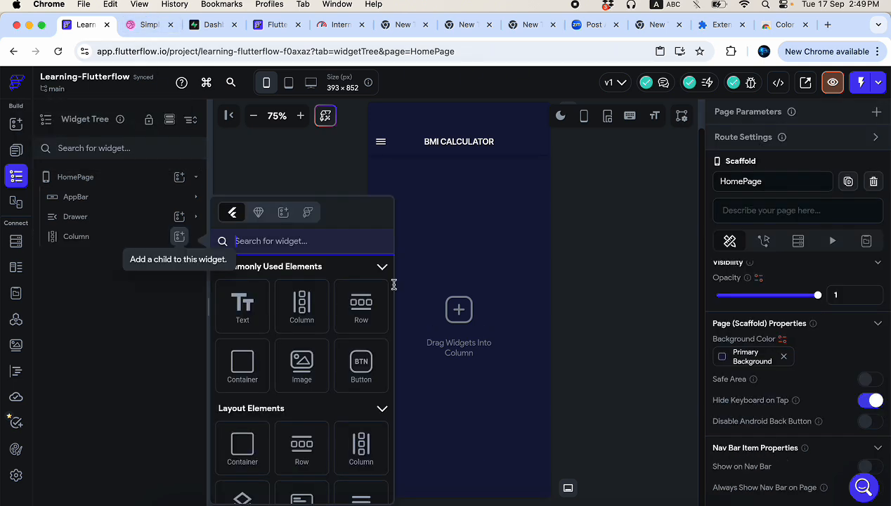
{"action": "left_click", "coordinate": [361, 304]}
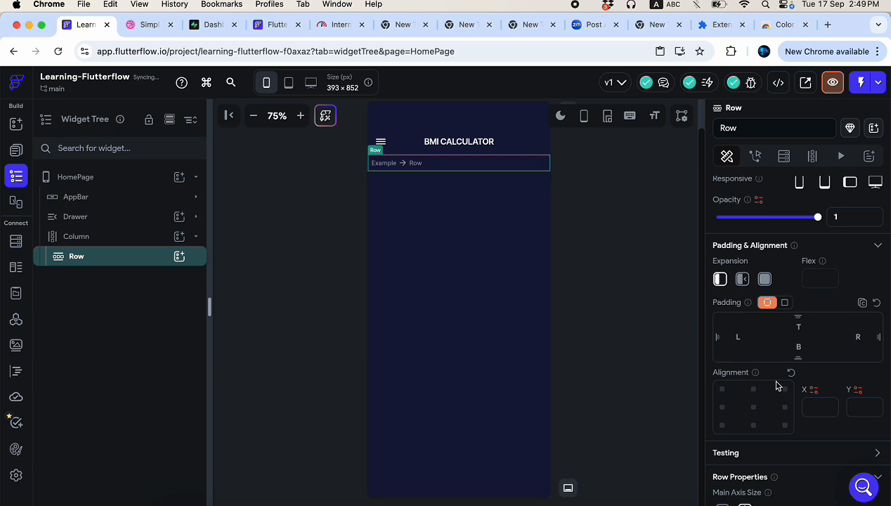
{"action": "scroll", "coordinate": [778, 385], "scroll_direction": "down", "scroll_amount": 5}
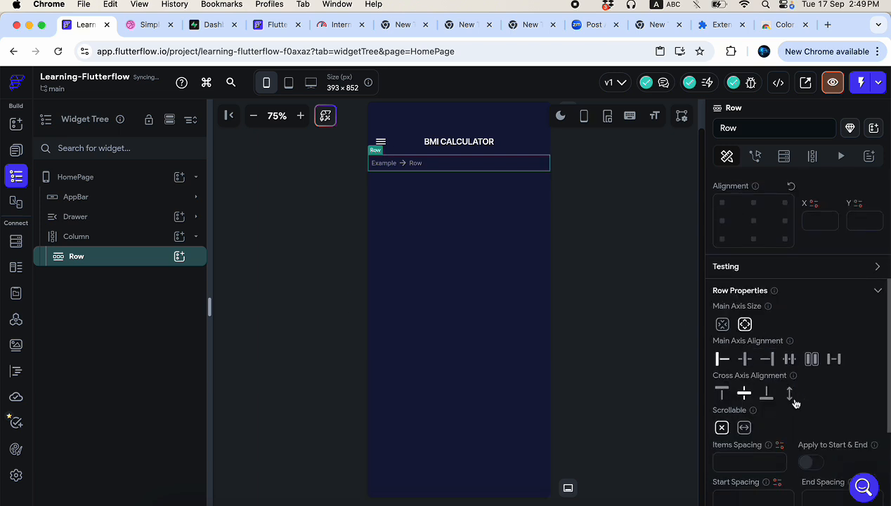
- Insert a Container into the Row on the HomePage
{"action": "right_click", "coordinate": [442, 167]}
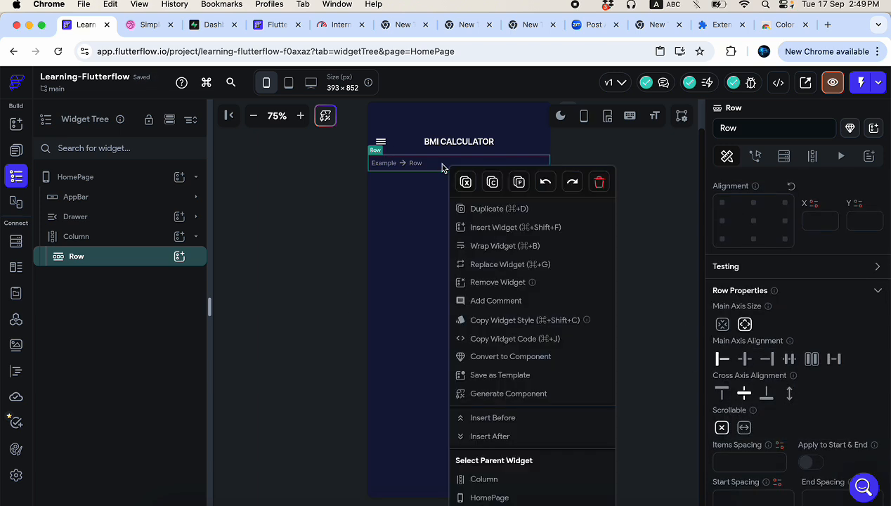
{"action": "left_click", "coordinate": [472, 227]}
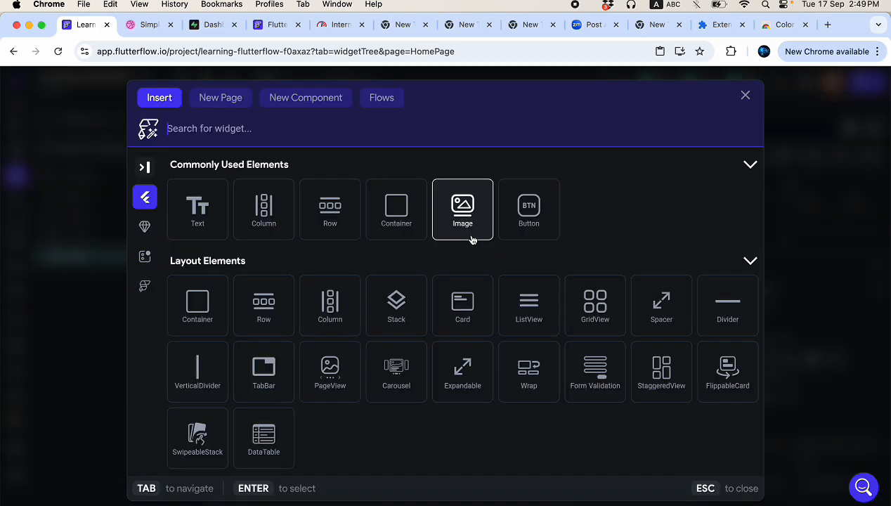
{"action": "left_click", "coordinate": [404, 234]}
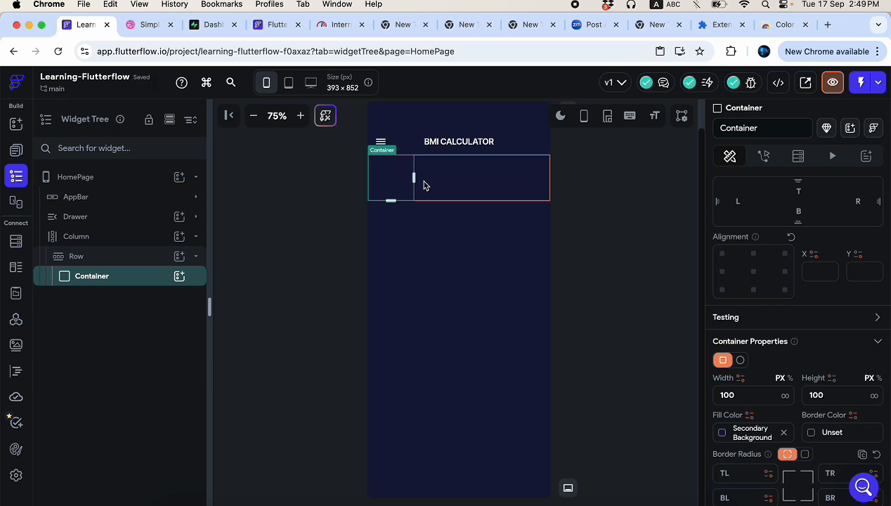
- Check the card layout in the Dribbble shot, return to FlutterFlow, and wrap the HomePage's Column in another Column
{"action": "left_click", "coordinate": [147, 24]}
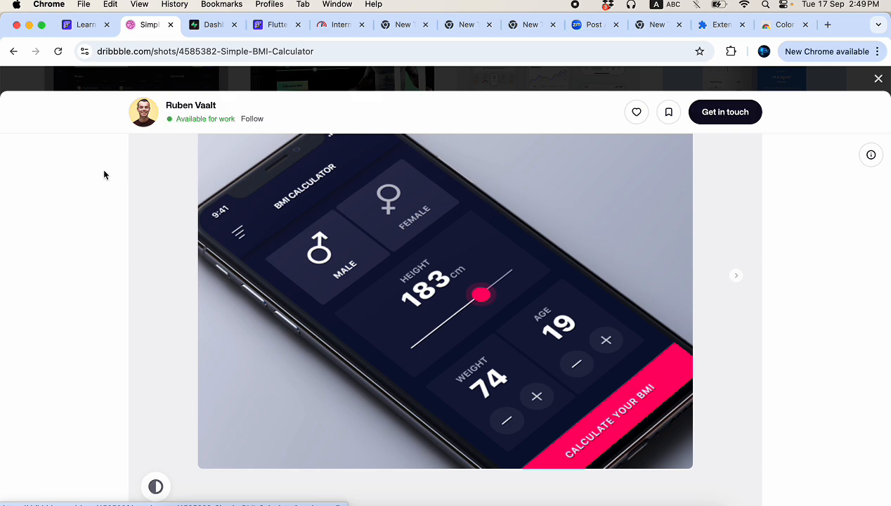
{"action": "left_click", "coordinate": [83, 25]}
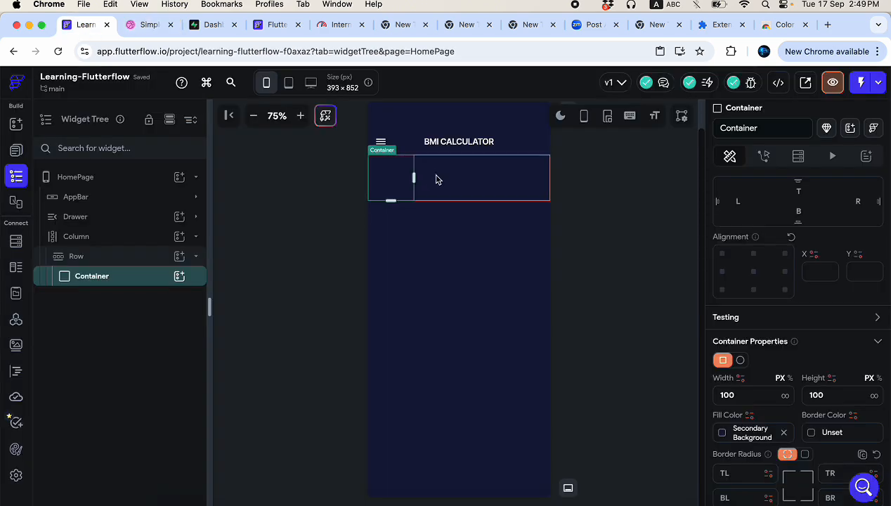
{"action": "left_click", "coordinate": [447, 256]}
{"action": "right_click", "coordinate": [447, 256]}
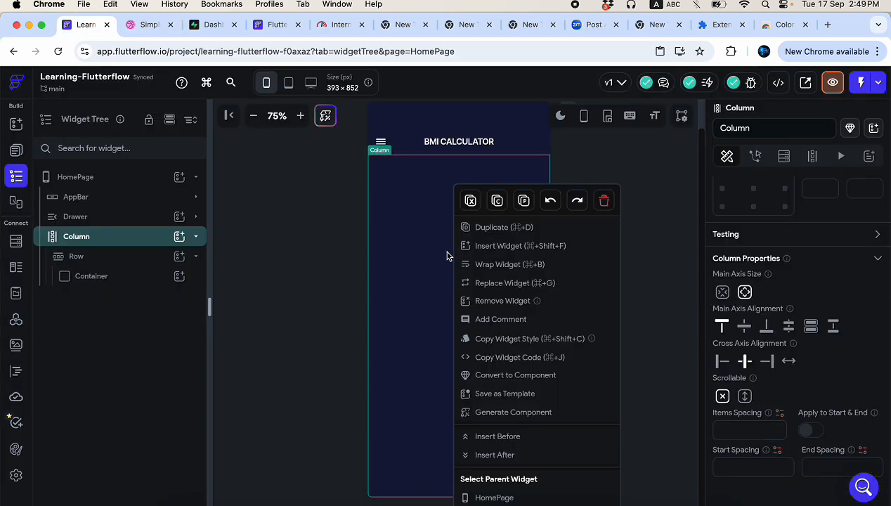
{"action": "left_click", "coordinate": [503, 273]}
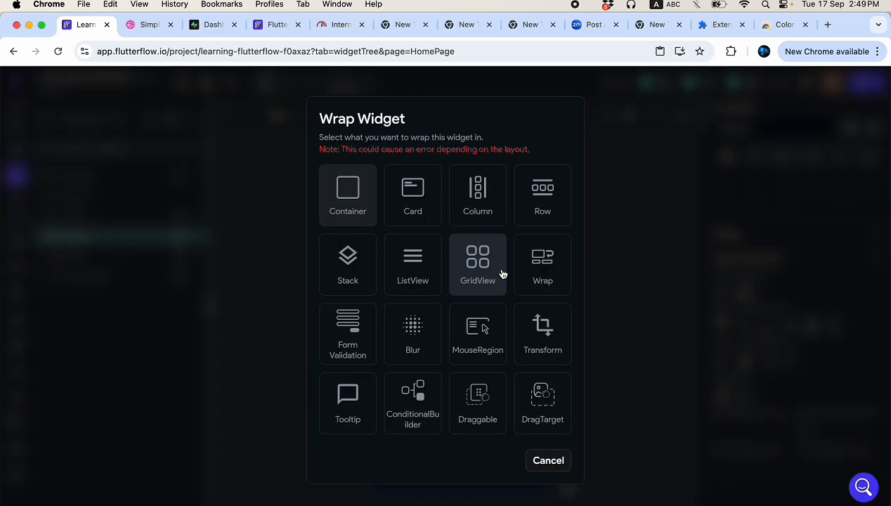
{"action": "left_click", "coordinate": [483, 214]}
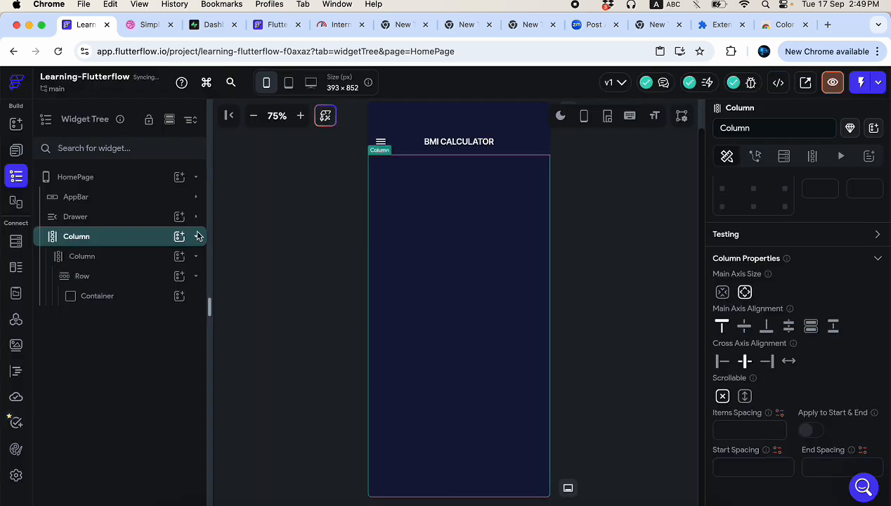
- Collapse the inner Column in the widget tree and set its left and right padding to 30
{"action": "left_click", "coordinate": [197, 259]}
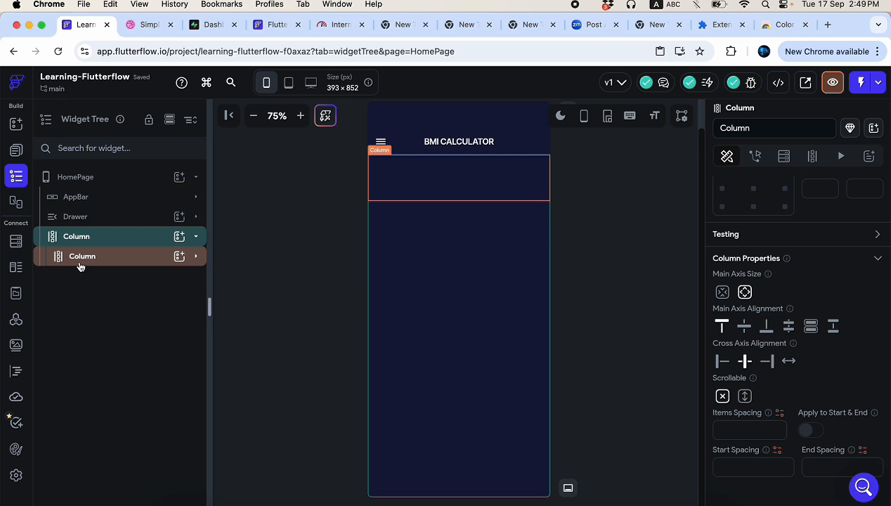
{"action": "left_click", "coordinate": [89, 257]}
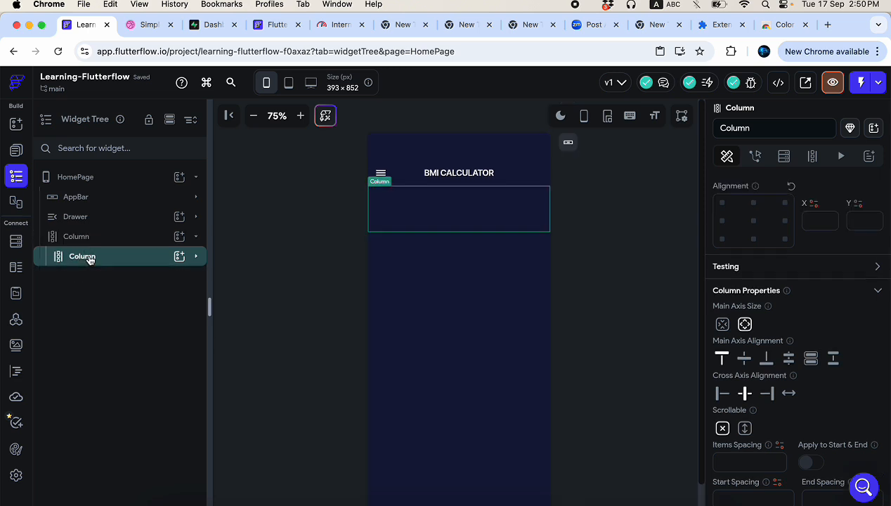
{"action": "scroll", "coordinate": [801, 253], "scroll_direction": "up", "scroll_amount": 5}
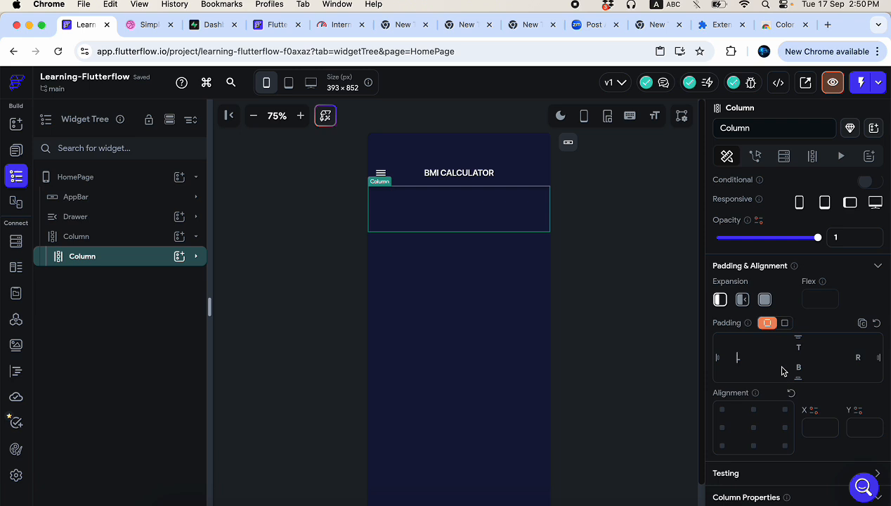
{"action": "left_click", "coordinate": [738, 358]}
{"action": "type", "text": "30"}
{"action": "left_click", "coordinate": [861, 359]}
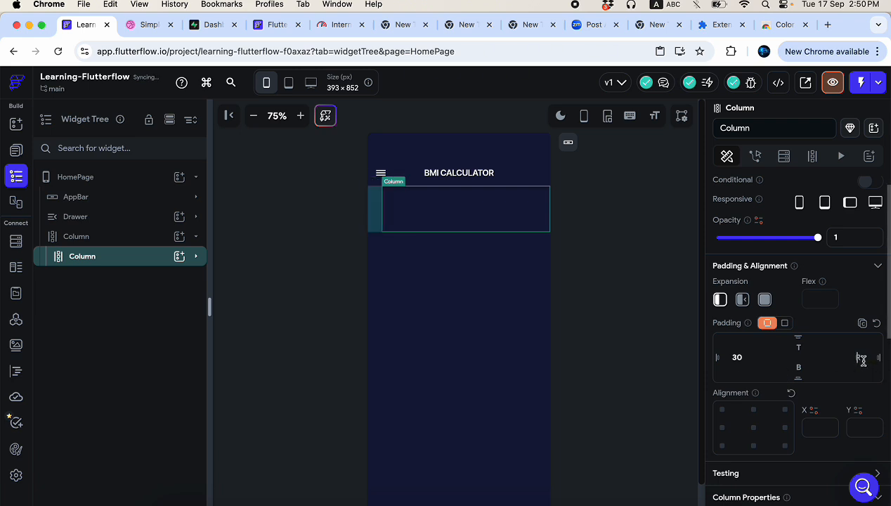
{"action": "type", "text": "30"}
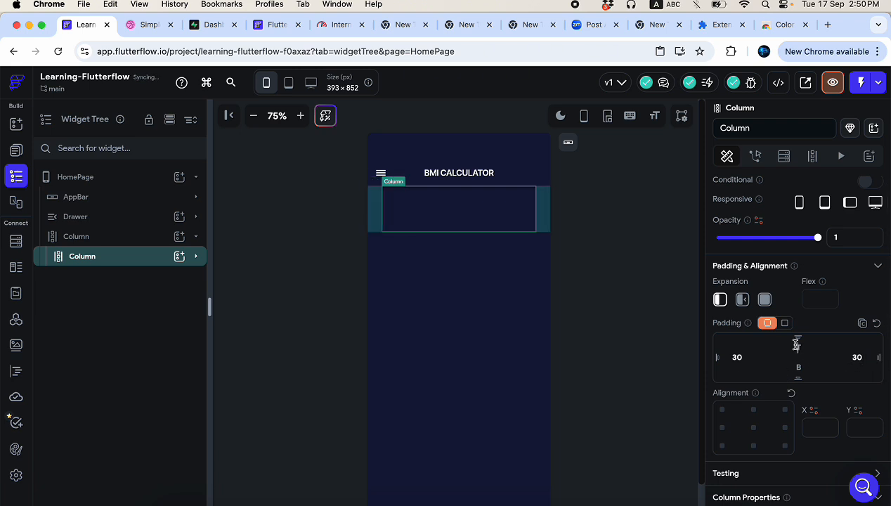
- Check the spacing in the Dribbble shot, return to FlutterFlow, and give the inner Column a uniform padding of 20 on all sides
{"action": "left_click", "coordinate": [150, 28]}
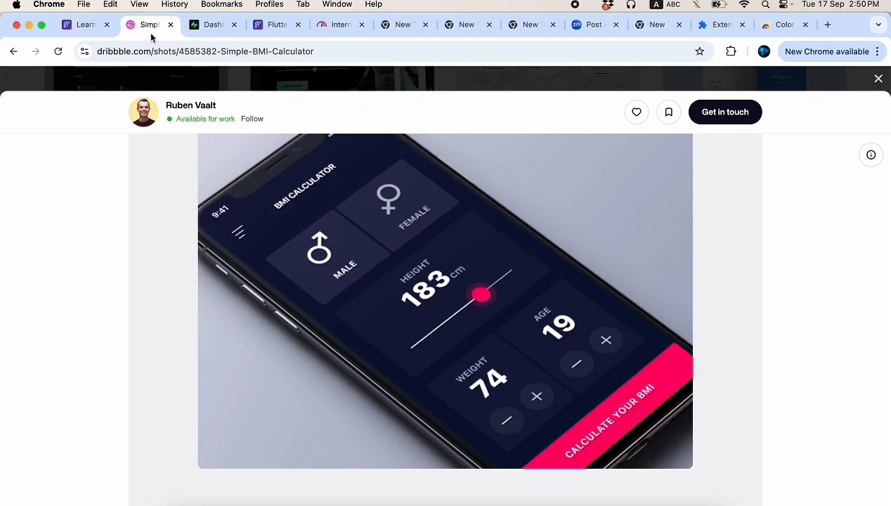
{"action": "left_click", "coordinate": [84, 26]}
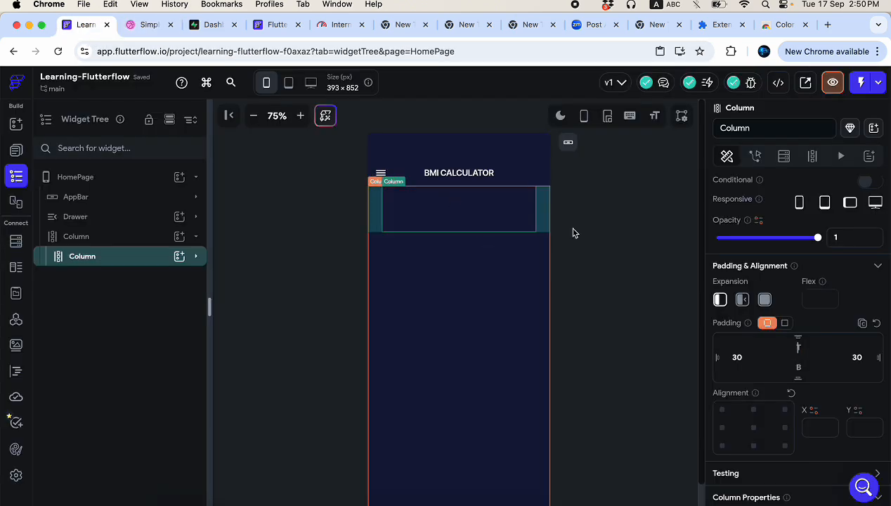
{"action": "left_click", "coordinate": [784, 322]}
{"action": "left_click", "coordinate": [841, 347]}
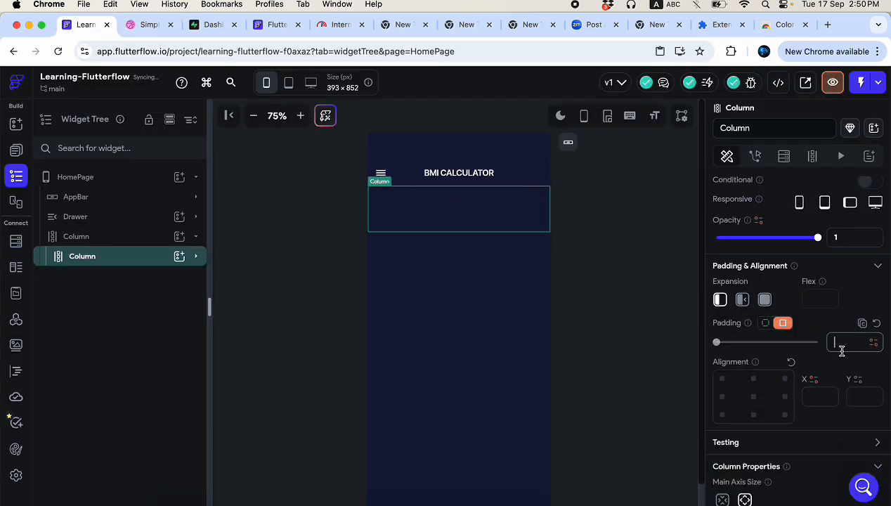
{"action": "type", "text": "20"}
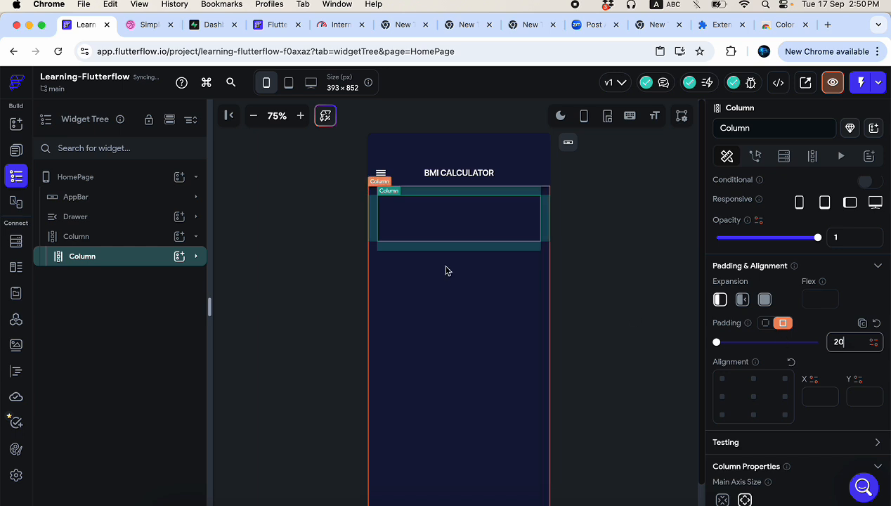
- Expand the inner Column, select the Container in its Row, and examine its fill color against the theme colors
{"action": "left_click", "coordinate": [195, 263]}
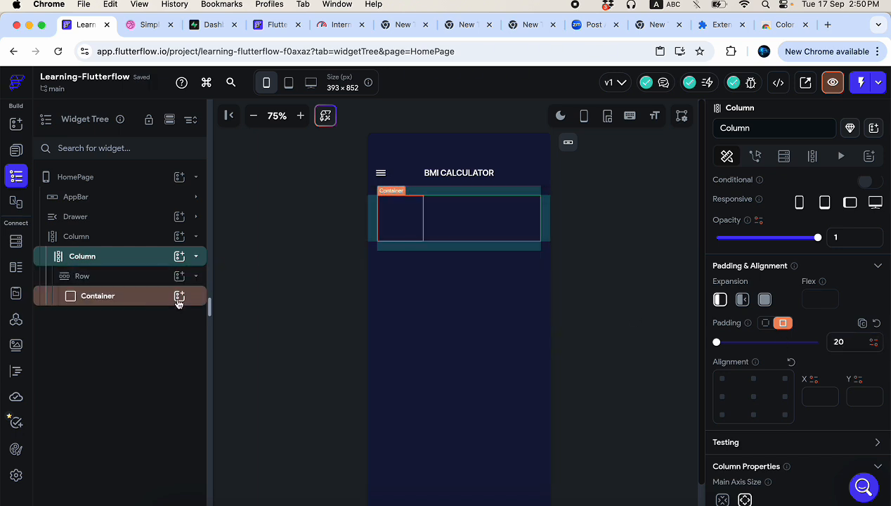
{"action": "left_click", "coordinate": [143, 296]}
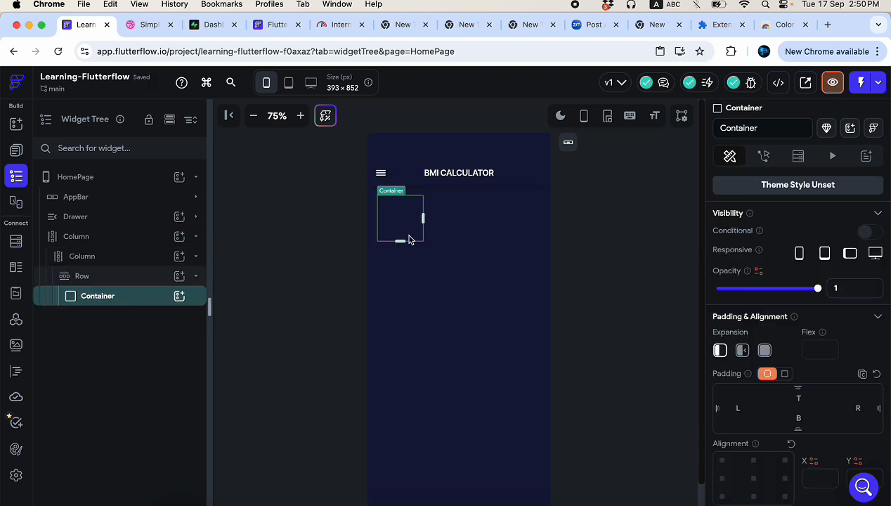
{"action": "scroll", "coordinate": [773, 408], "scroll_direction": "down", "scroll_amount": 5}
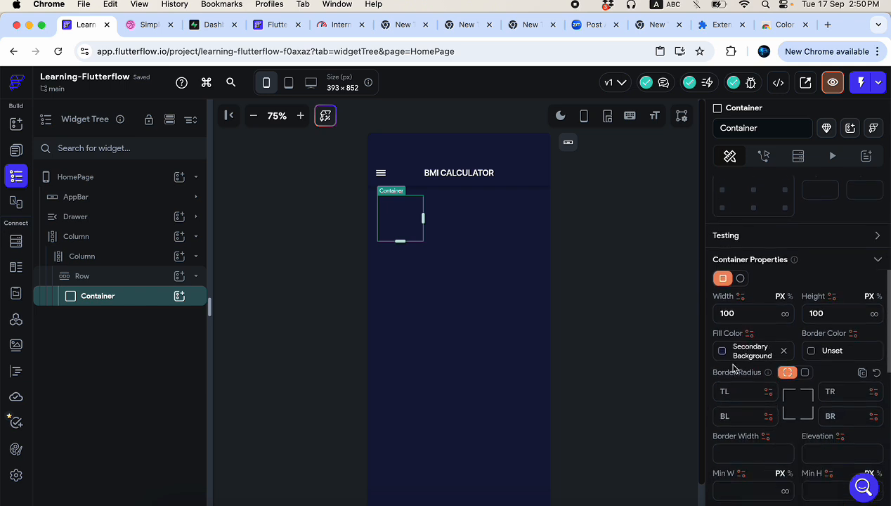
{"action": "left_click", "coordinate": [723, 353]}
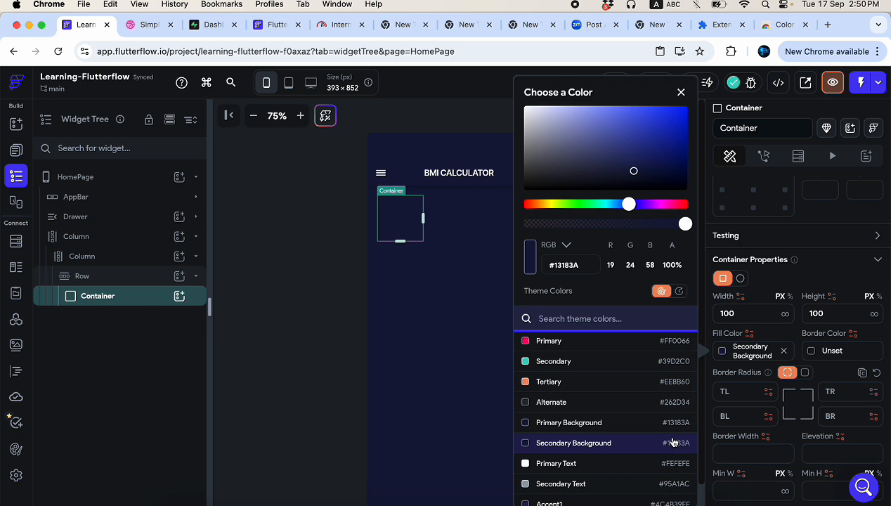
{"action": "left_click", "coordinate": [259, 424]}
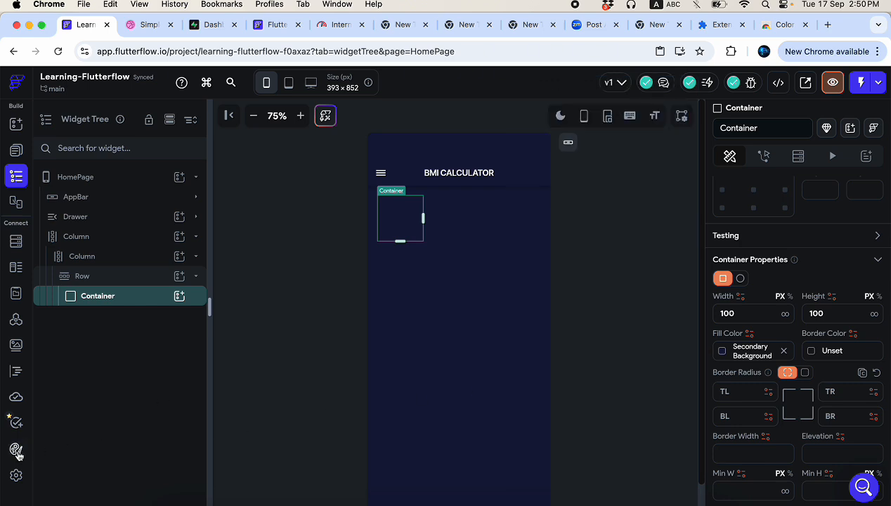
- Set the dark mode Primary Background theme color to #042662 and check it on the HomePage
{"action": "left_click", "coordinate": [16, 450]}
{"action": "scroll", "coordinate": [384, 366], "scroll_direction": "down", "scroll_amount": 3}
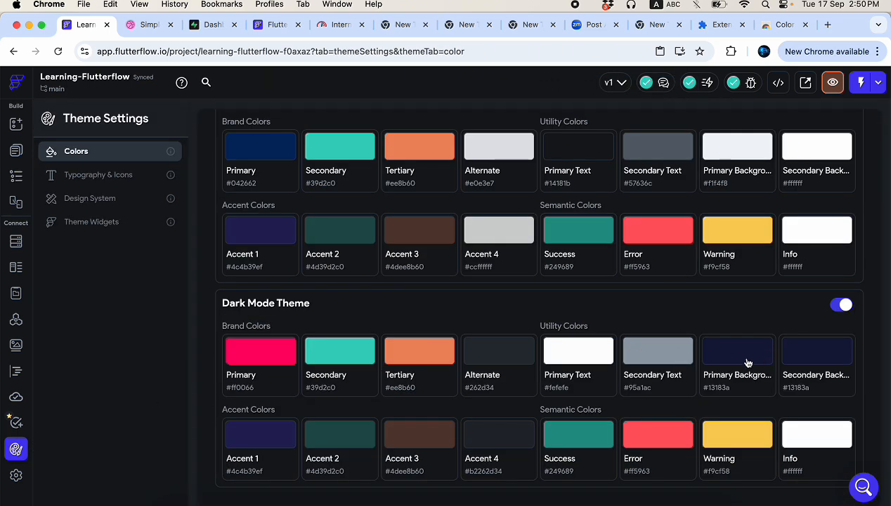
{"action": "left_click", "coordinate": [747, 362]}
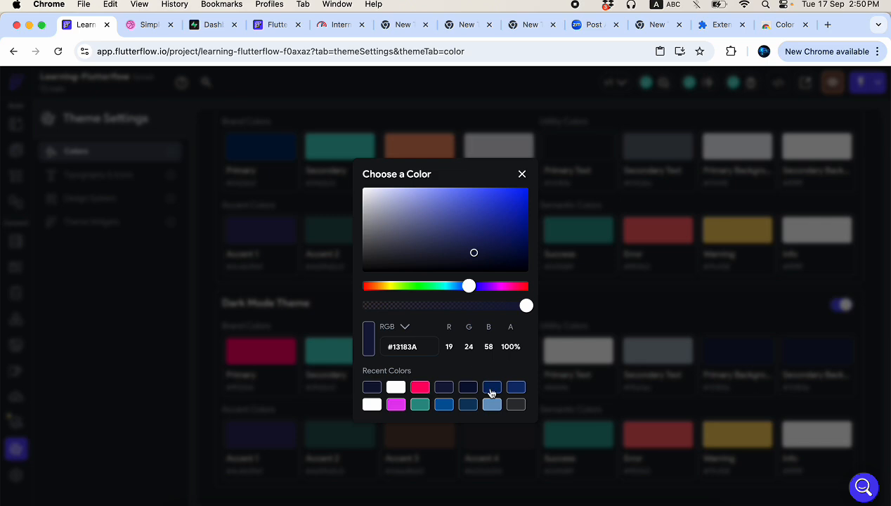
{"action": "left_click", "coordinate": [492, 388]}
{"action": "left_click", "coordinate": [618, 368]}
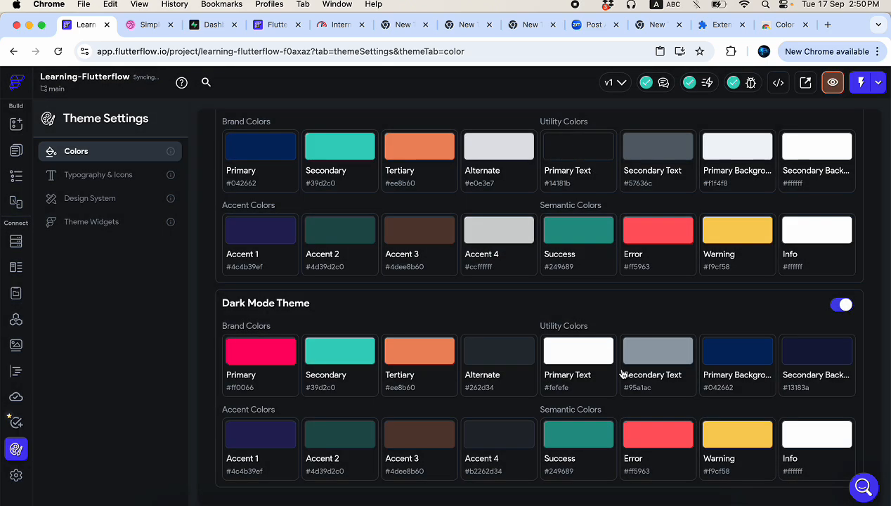
{"action": "left_click", "coordinate": [14, 148]}
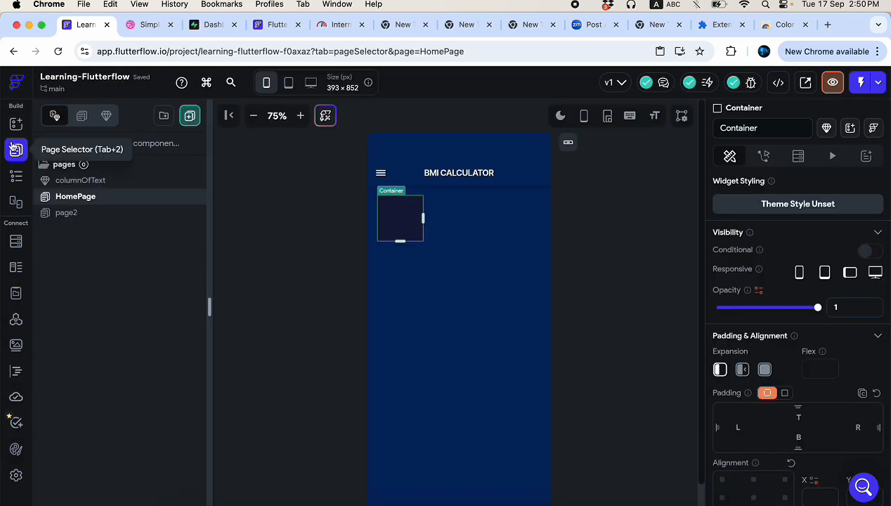
- Set the dark mode Primary Background theme color to #0F1433 and return to the HomePage canvas to view it
{"action": "left_click", "coordinate": [17, 449]}
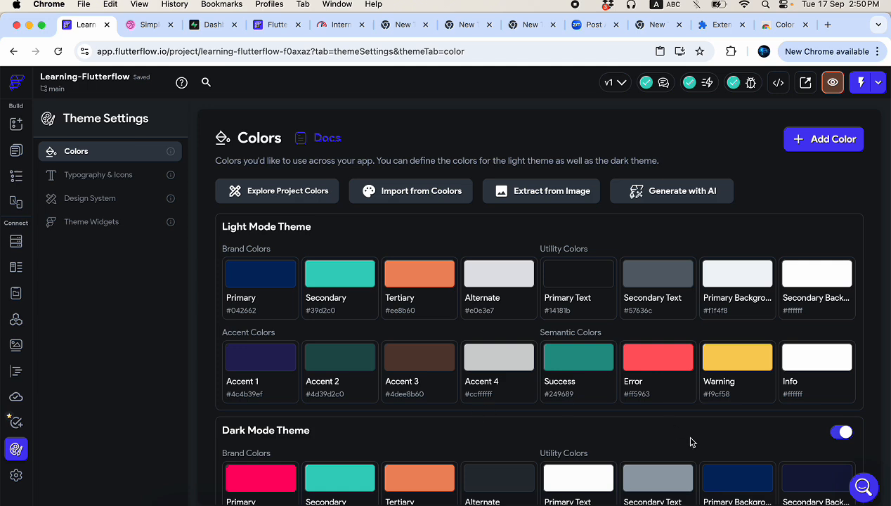
{"action": "scroll", "coordinate": [691, 442], "scroll_direction": "down", "scroll_amount": 3}
{"action": "left_click", "coordinate": [743, 360]}
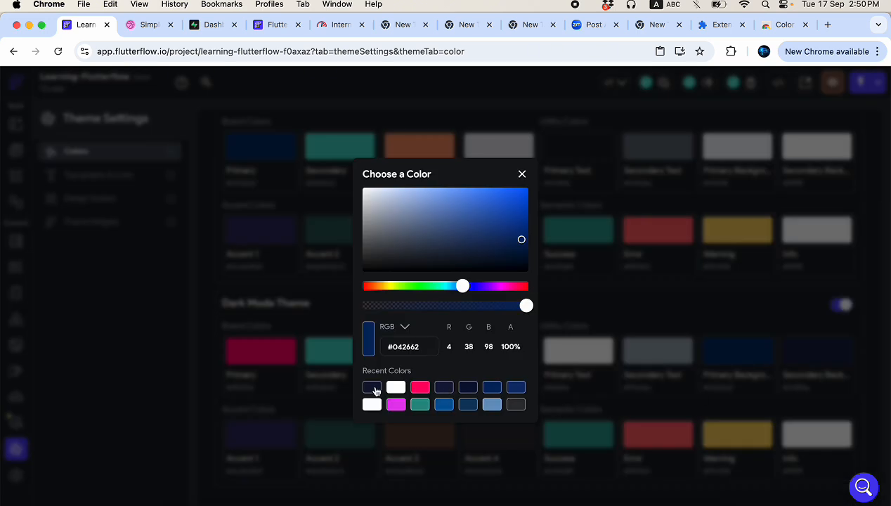
{"action": "left_click", "coordinate": [372, 387]}
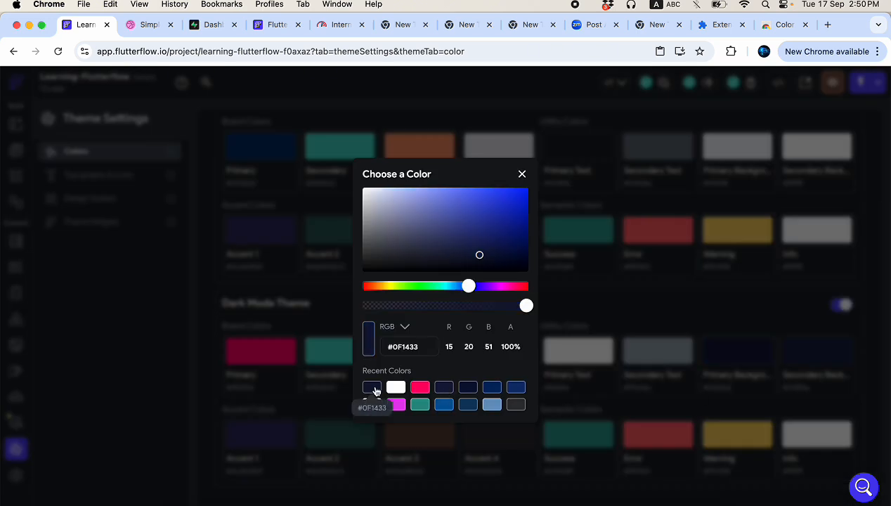
{"action": "left_click", "coordinate": [665, 377]}
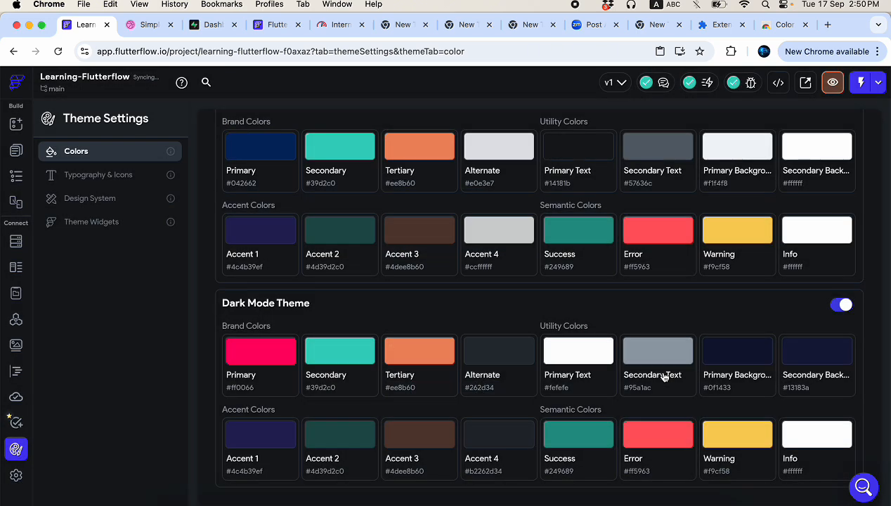
{"action": "left_click", "coordinate": [17, 150]}
{"action": "left_click", "coordinate": [597, 274]}
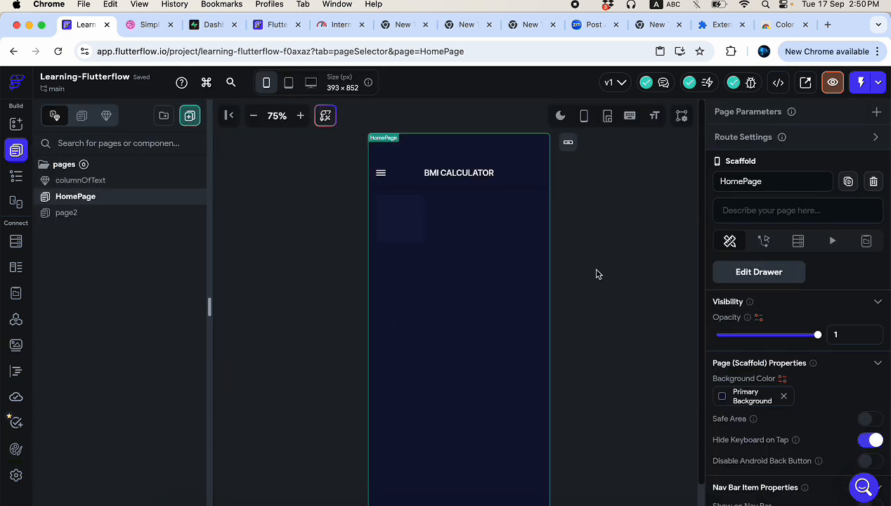
- Browse the designer's other shots on Dribbble, sample the blue of the Banking App shot with ColorZilla, and return to FlutterFlow
{"action": "left_click", "coordinate": [144, 24]}
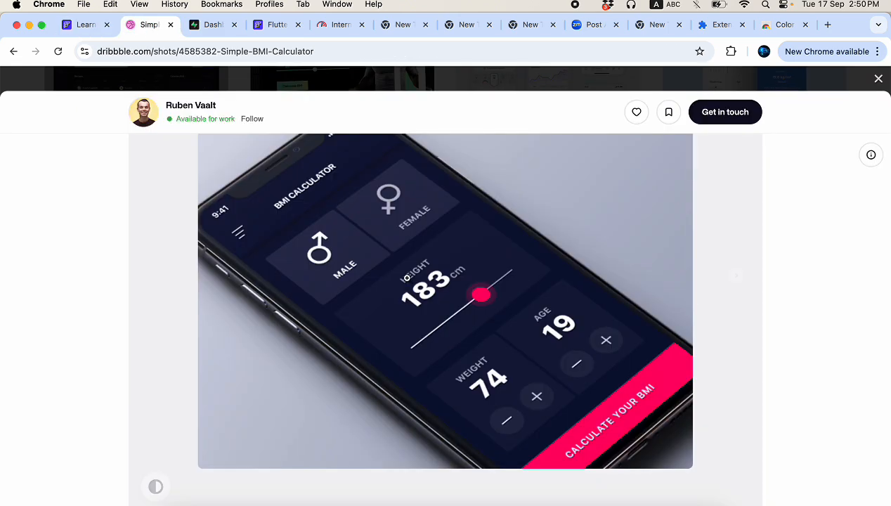
{"action": "scroll", "coordinate": [407, 278], "scroll_direction": "down", "scroll_amount": 15}
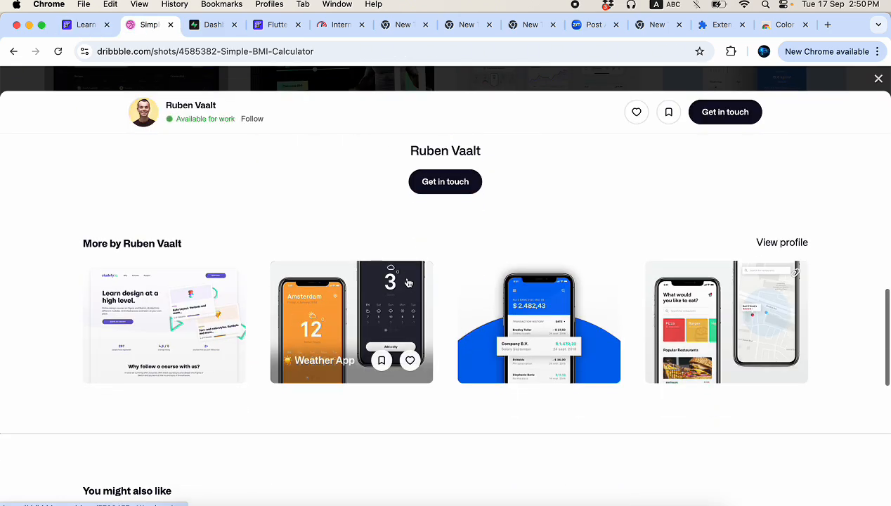
{"action": "scroll", "coordinate": [408, 283], "scroll_direction": "up", "scroll_amount": 1}
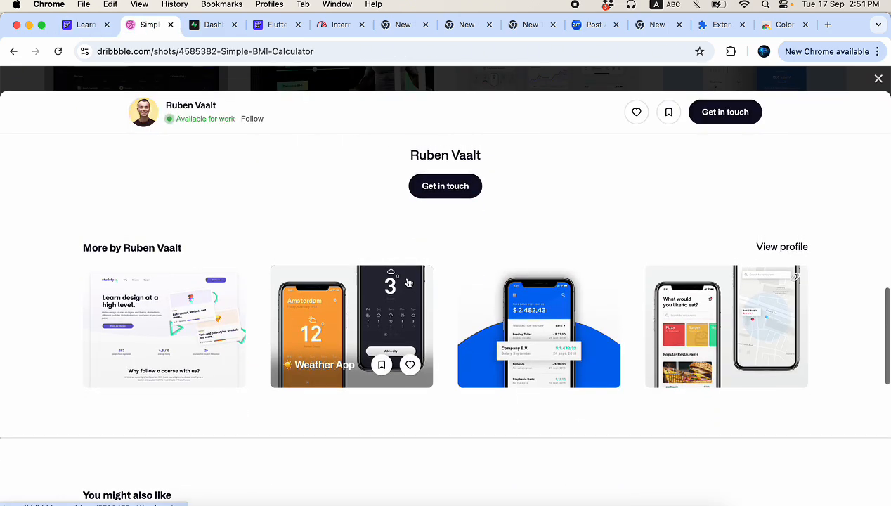
{"action": "scroll", "coordinate": [409, 282], "scroll_direction": "up", "scroll_amount": 1}
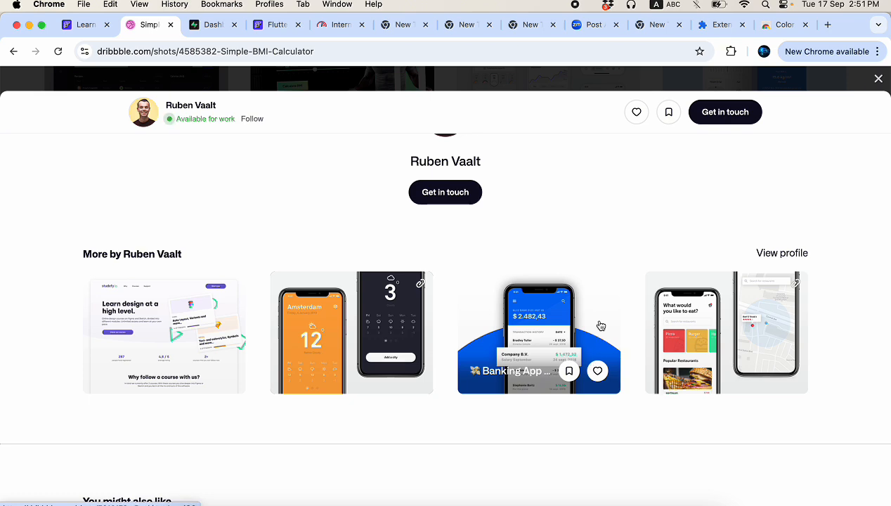
{"action": "left_click", "coordinate": [731, 51]}
{"action": "left_click", "coordinate": [612, 146]}
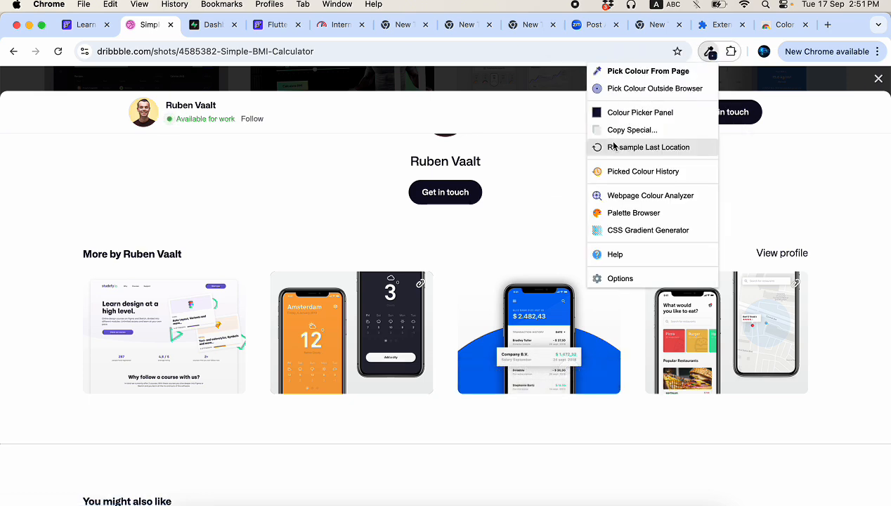
{"action": "left_click", "coordinate": [648, 71]}
{"action": "scroll", "coordinate": [656, 201], "scroll_direction": "down", "scroll_amount": 5}
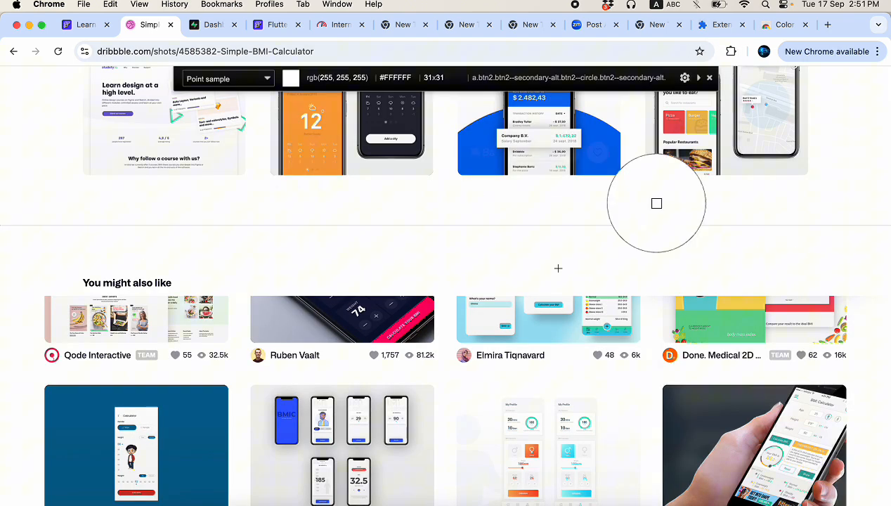
{"action": "left_click", "coordinate": [478, 143]}
{"action": "left_click", "coordinate": [78, 30]}
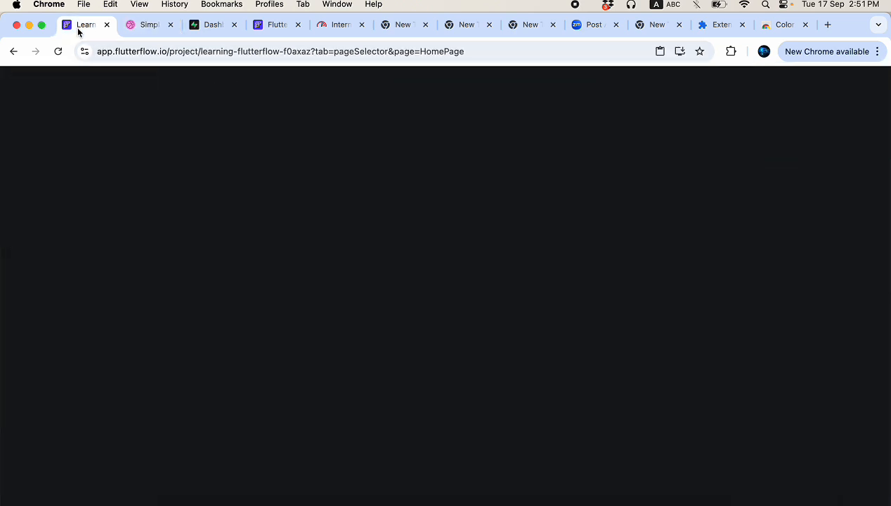
- Set the dark mode Primary Background theme color to #0067ED
{"action": "left_click", "coordinate": [17, 449]}
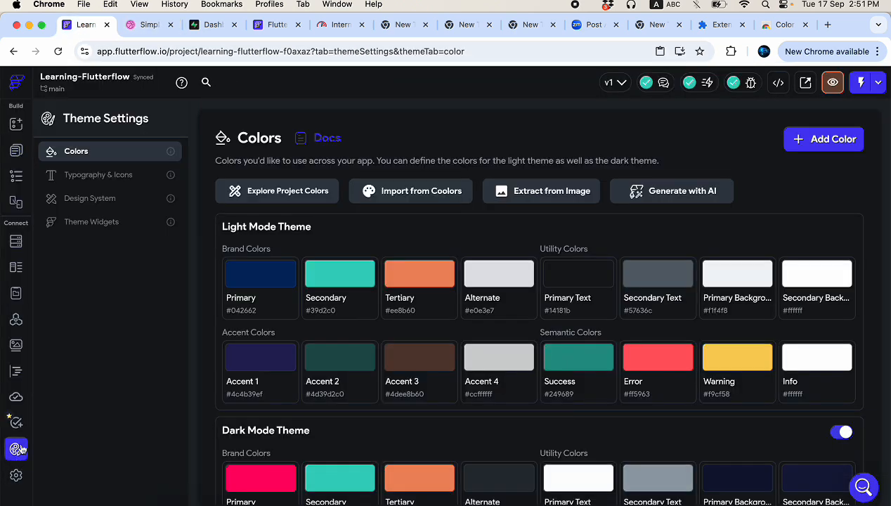
{"action": "scroll", "coordinate": [470, 343], "scroll_direction": "down", "scroll_amount": 3}
{"action": "left_click", "coordinate": [739, 371]}
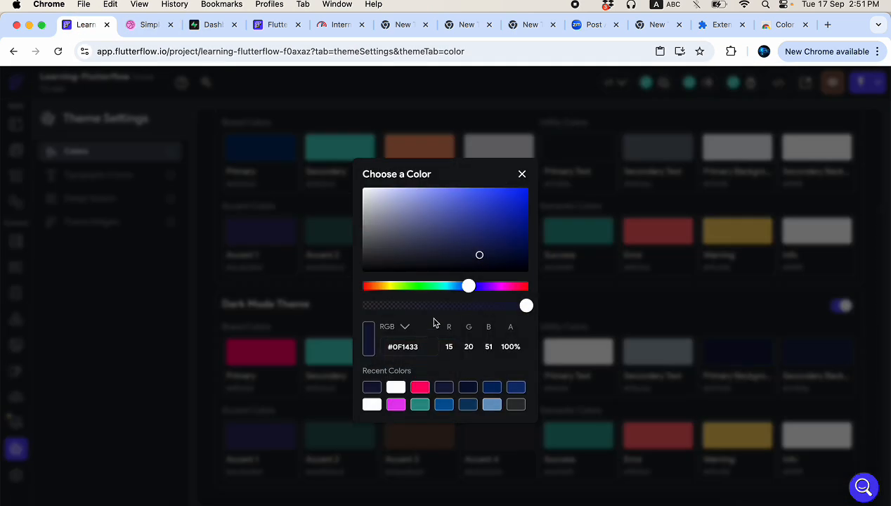
{"action": "left_click", "coordinate": [401, 342]}
{"action": "key", "text": "ctrl+a"}
{"action": "type", "text": "#0067ED"}
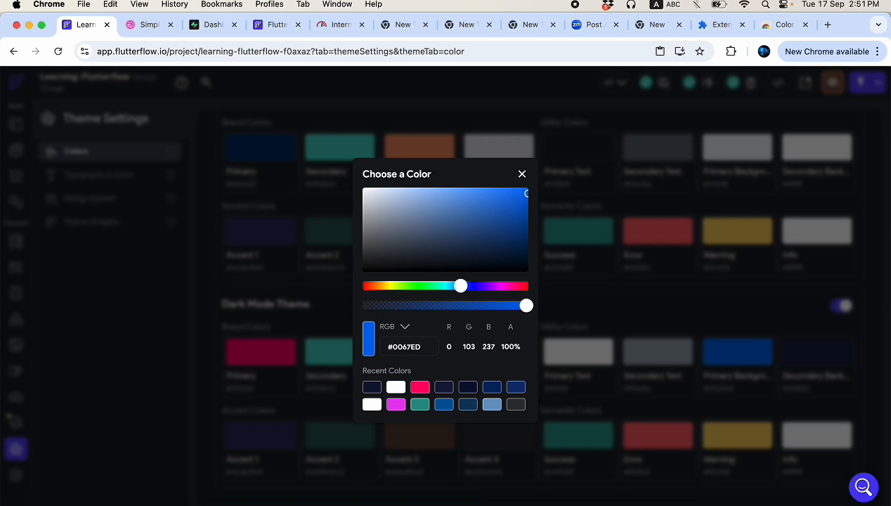
{"action": "left_click", "coordinate": [155, 437]}
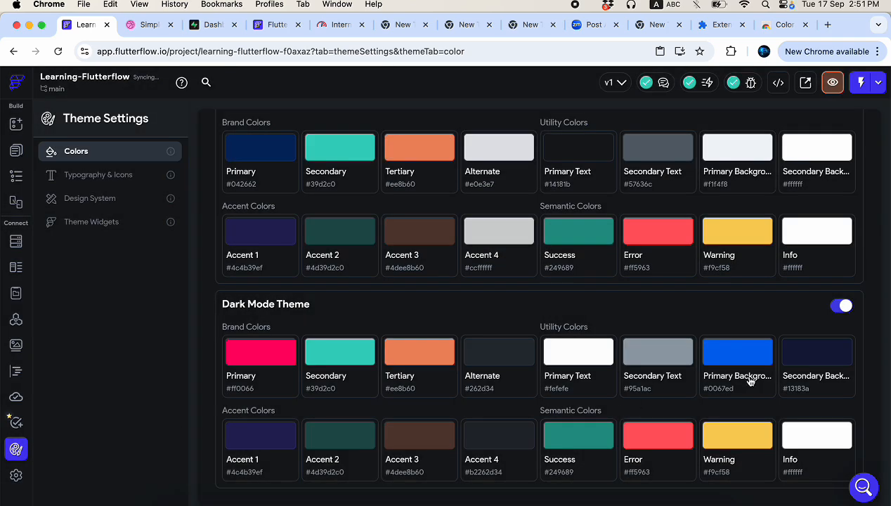
- Set the dark mode Secondary Background theme color to #0067ED at 53% opacity and view it on the HomePage
{"action": "left_click", "coordinate": [807, 364]}
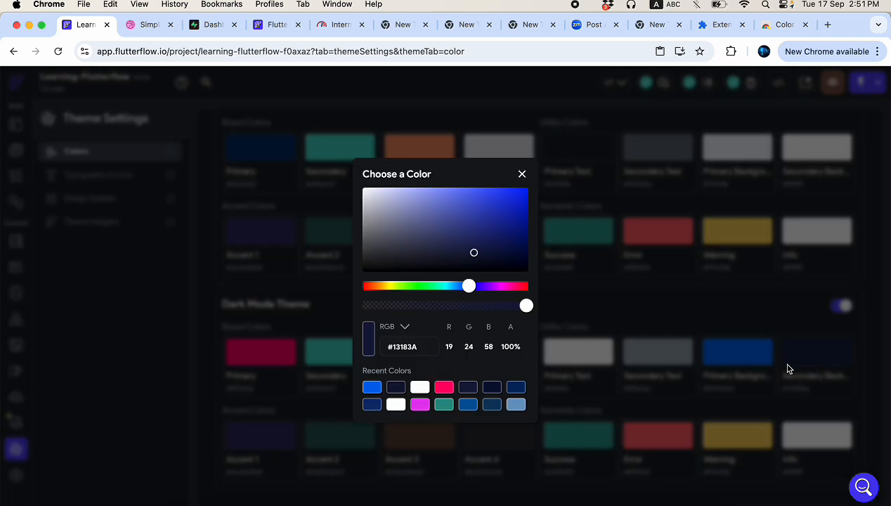
{"action": "left_click", "coordinate": [367, 390]}
{"action": "left_click_drag", "start_coordinate": [526, 305], "coordinate": [452, 309]}
{"action": "left_click", "coordinate": [185, 357]}
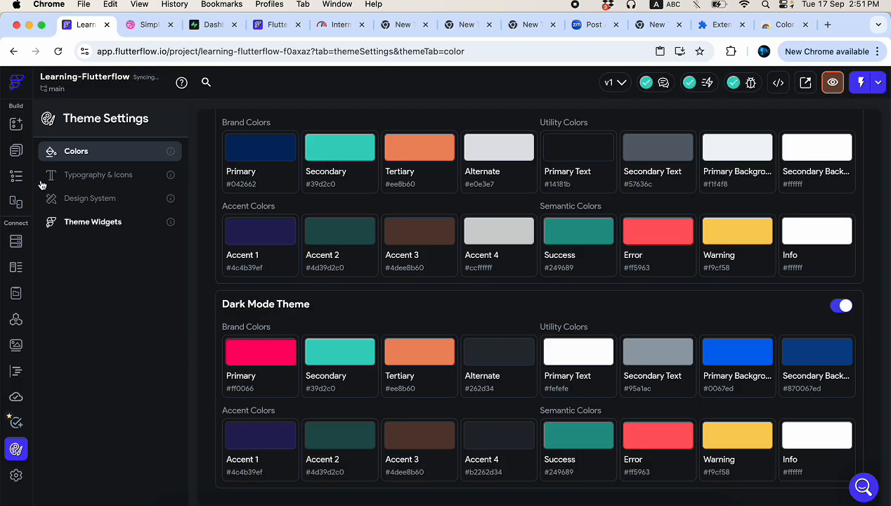
{"action": "left_click", "coordinate": [16, 150]}
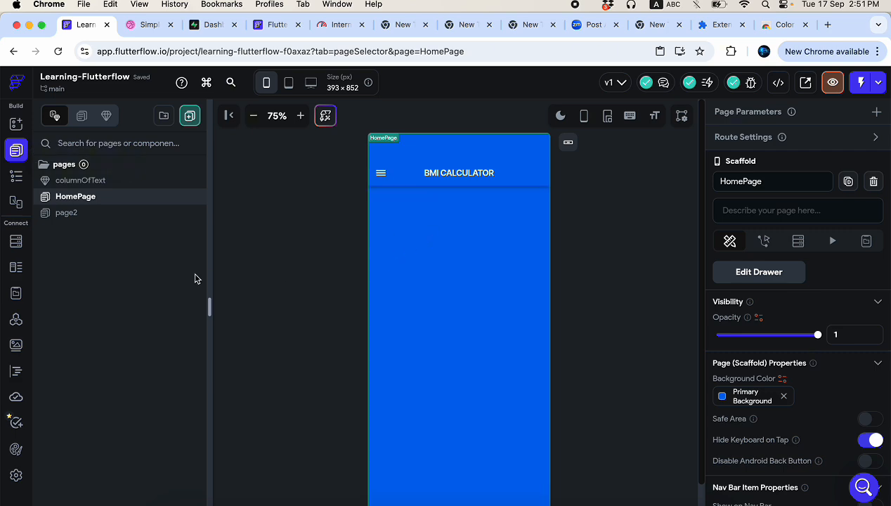
- Check the dark mode theme colors, return to Dribbble, browse the related shots for another palette, and open the Weather App shot
{"action": "left_click", "coordinate": [15, 449]}
{"action": "scroll", "coordinate": [708, 424], "scroll_direction": "down", "scroll_amount": 1}
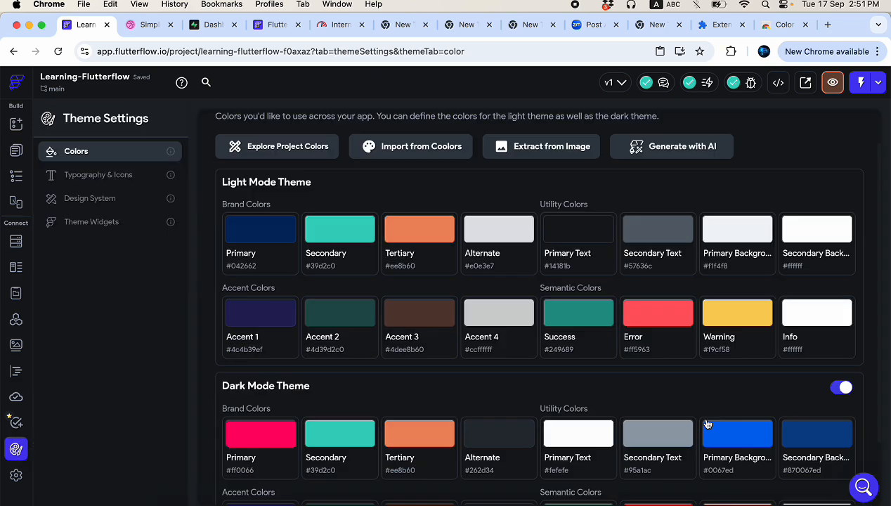
{"action": "scroll", "coordinate": [708, 424], "scroll_direction": "down", "scroll_amount": 2}
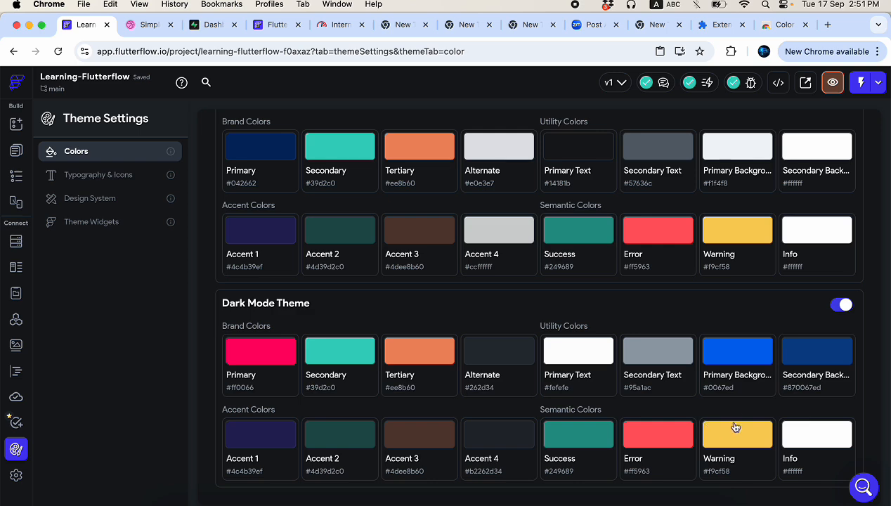
{"action": "left_click", "coordinate": [143, 24]}
{"action": "scroll", "coordinate": [297, 352], "scroll_direction": "down", "scroll_amount": 5}
{"action": "scroll", "coordinate": [298, 352], "scroll_direction": "up", "scroll_amount": 2}
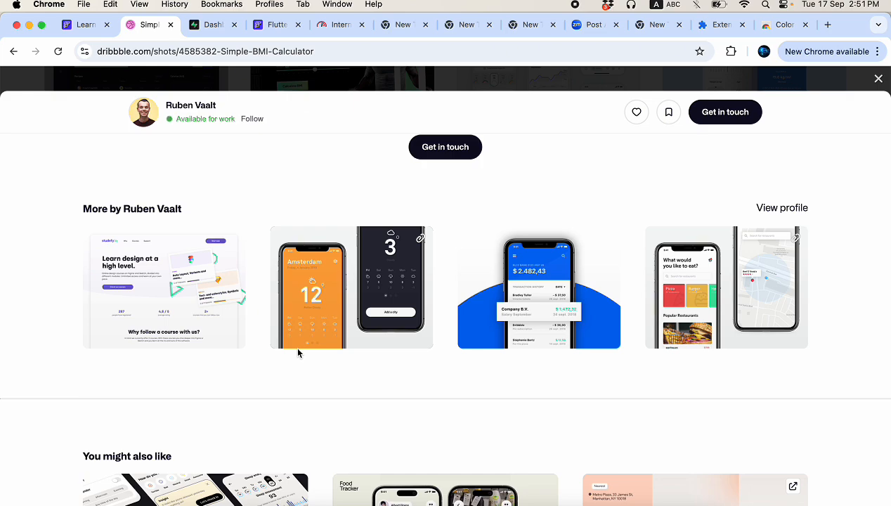
{"action": "scroll", "coordinate": [298, 352], "scroll_direction": "down", "scroll_amount": 5}
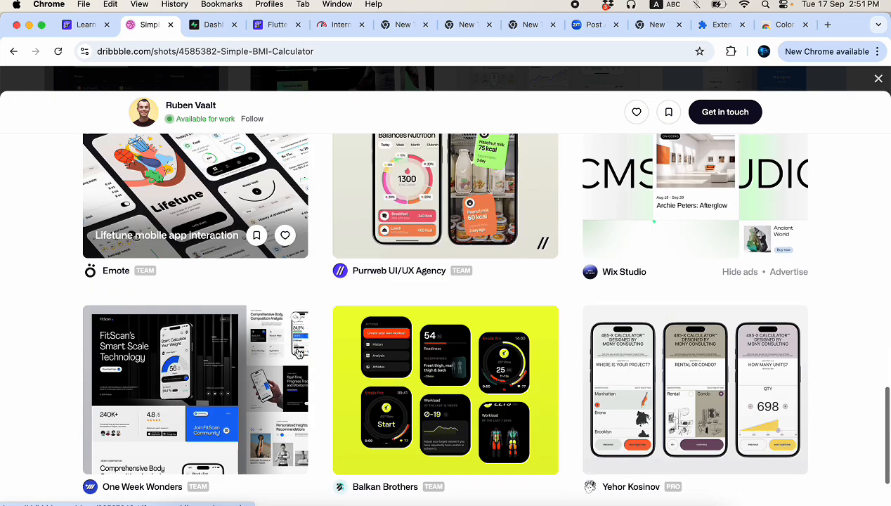
{"action": "scroll", "coordinate": [299, 353], "scroll_direction": "up", "scroll_amount": 4}
{"action": "scroll", "coordinate": [299, 353], "scroll_direction": "up", "scroll_amount": 4}
{"action": "scroll", "coordinate": [393, 317], "scroll_direction": "down", "scroll_amount": 2}
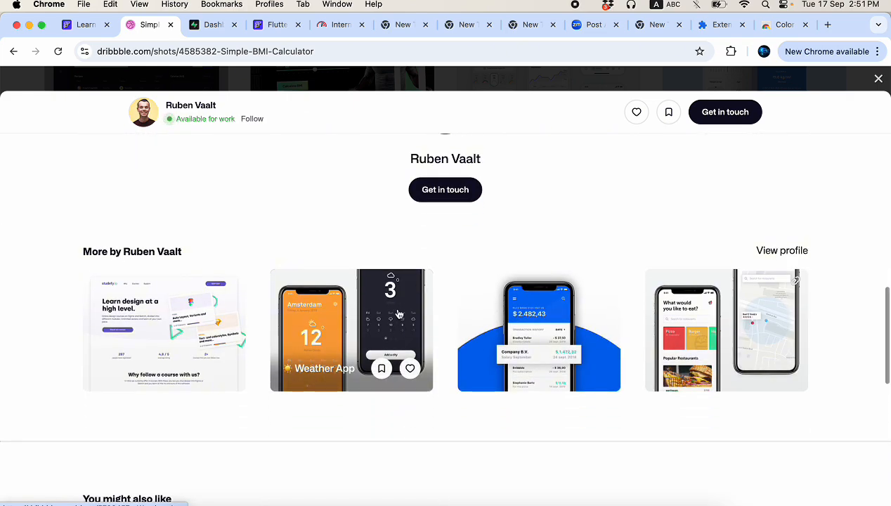
{"action": "left_click", "coordinate": [398, 314]}
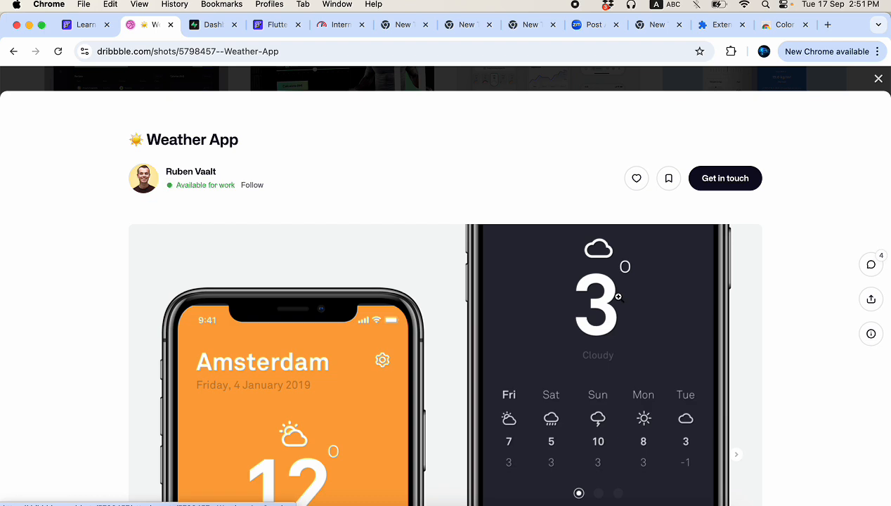
- Sample a color from the dark phone screen in the Weather App shot with ColorZilla and return to FlutterFlow
{"action": "scroll", "coordinate": [618, 294], "scroll_direction": "down", "scroll_amount": 1}
{"action": "left_click", "coordinate": [732, 52]}
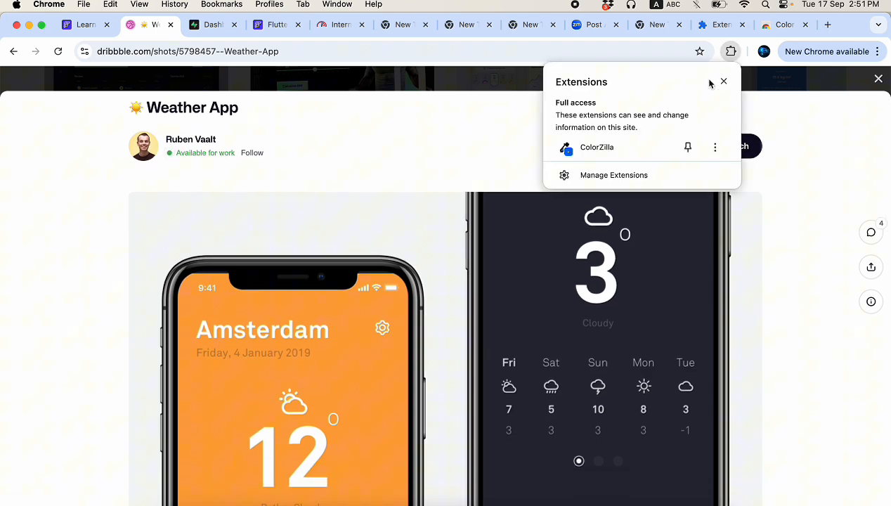
{"action": "left_click", "coordinate": [644, 150]}
{"action": "left_click", "coordinate": [628, 74]}
{"action": "scroll", "coordinate": [670, 328], "scroll_direction": "down", "scroll_amount": 3}
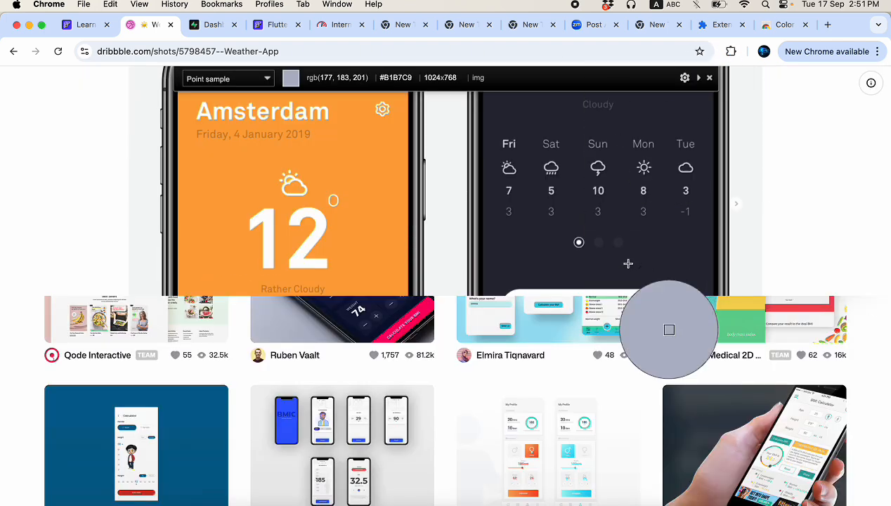
{"action": "left_click", "coordinate": [639, 116]}
{"action": "left_click", "coordinate": [85, 27]}
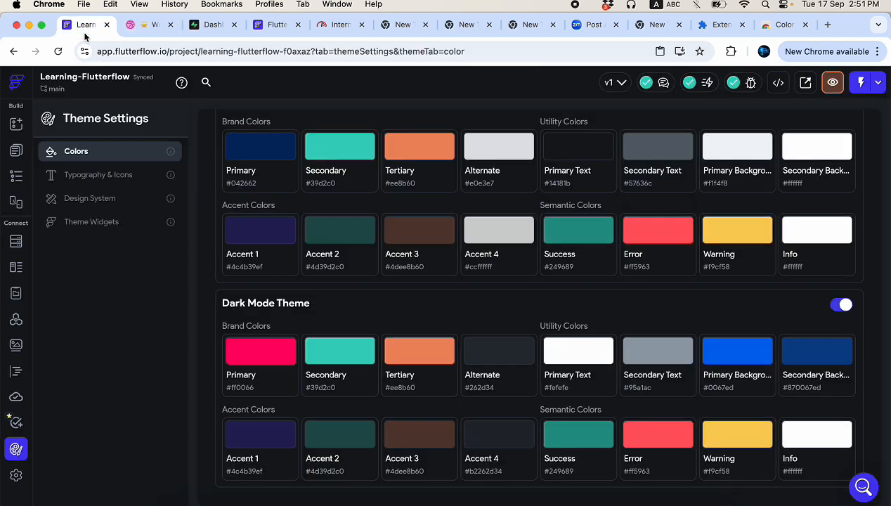
- Set the dark mode Primary Background theme color to #333333 and check the Container against it on the HomePage
{"action": "left_click", "coordinate": [728, 371]}
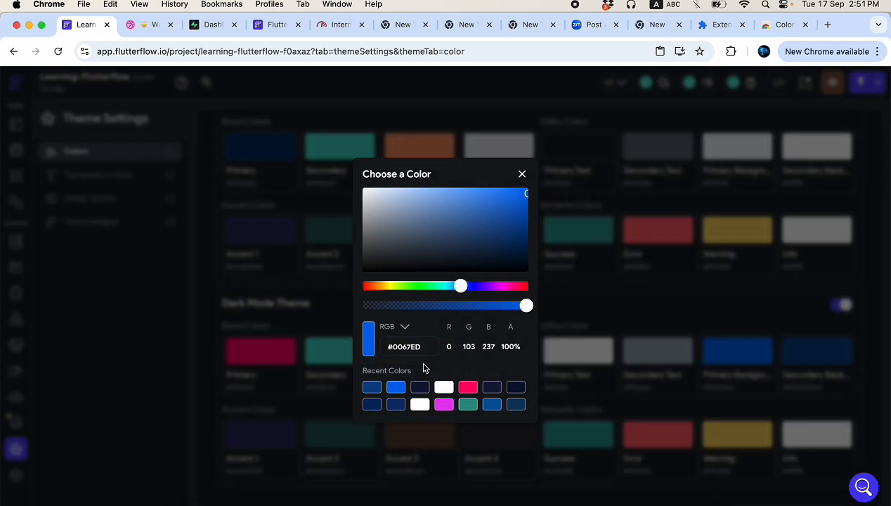
{"action": "left_click", "coordinate": [408, 347]}
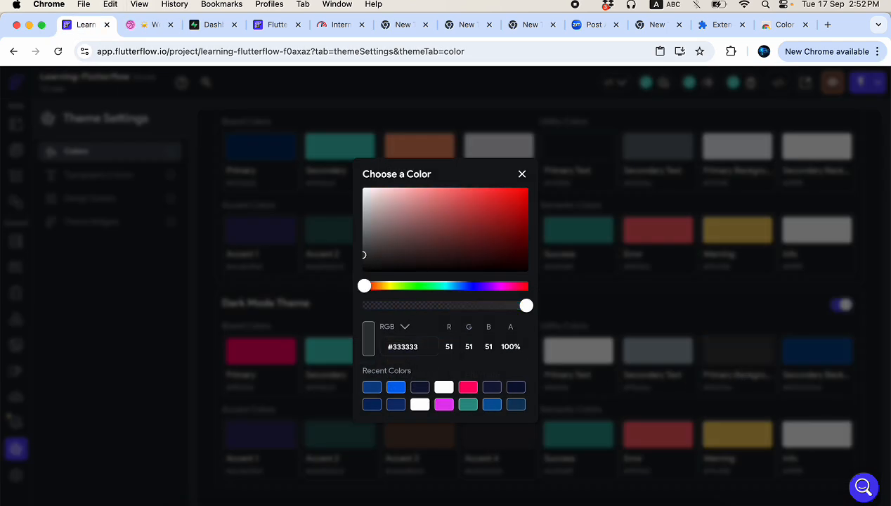
{"action": "left_click", "coordinate": [105, 381]}
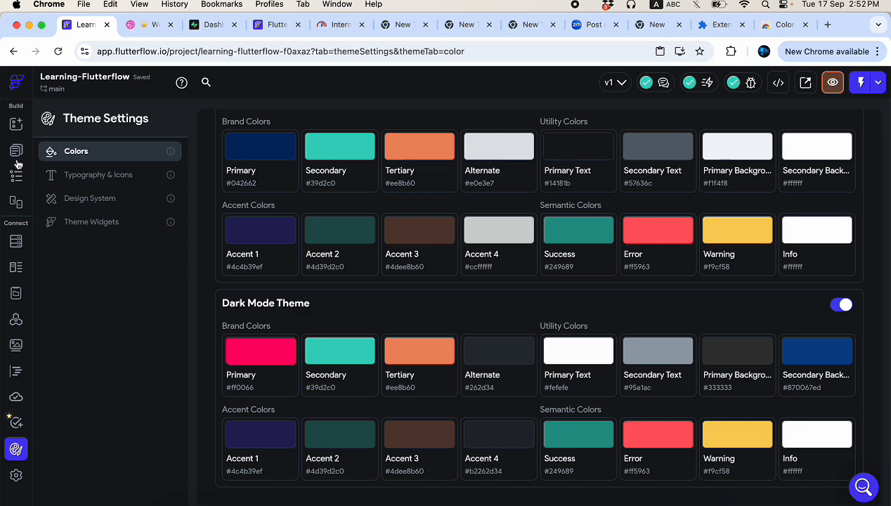
{"action": "left_click", "coordinate": [15, 150]}
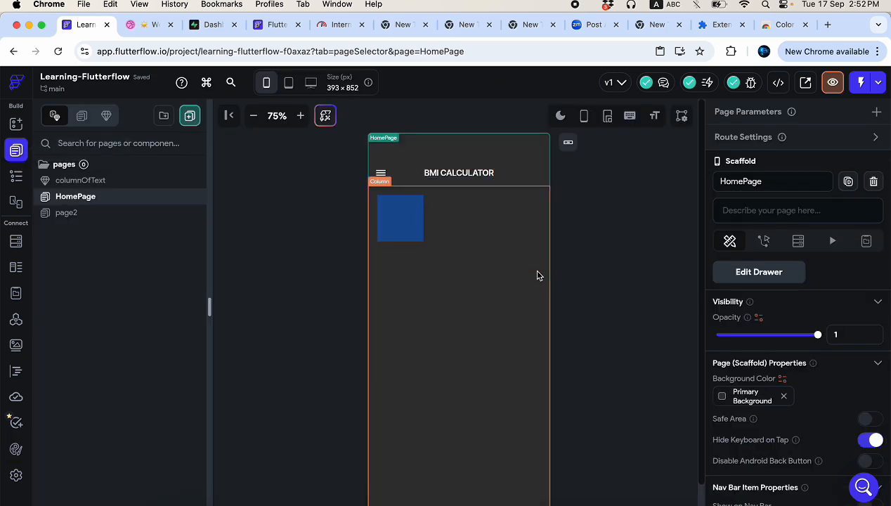
{"action": "left_click", "coordinate": [416, 230]}
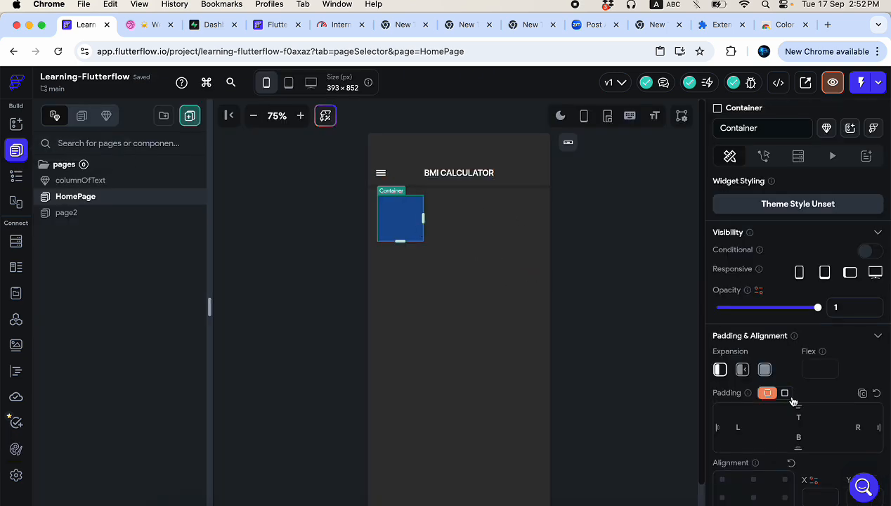
{"action": "scroll", "coordinate": [791, 398], "scroll_direction": "down", "scroll_amount": 5}
- Set the dark mode Secondary Background theme color to #9B9898 at 33% opacity
{"action": "left_click", "coordinate": [16, 450]}
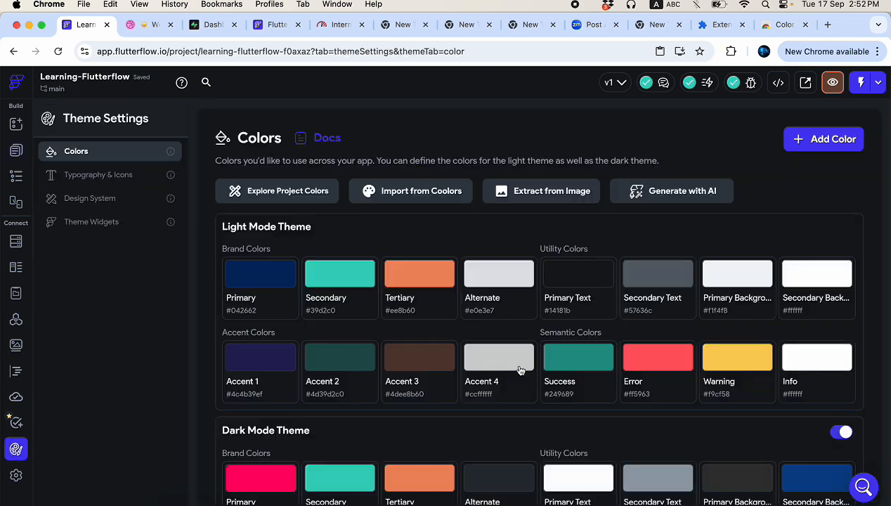
{"action": "scroll", "coordinate": [774, 414], "scroll_direction": "down", "scroll_amount": 3}
{"action": "left_click", "coordinate": [802, 406]}
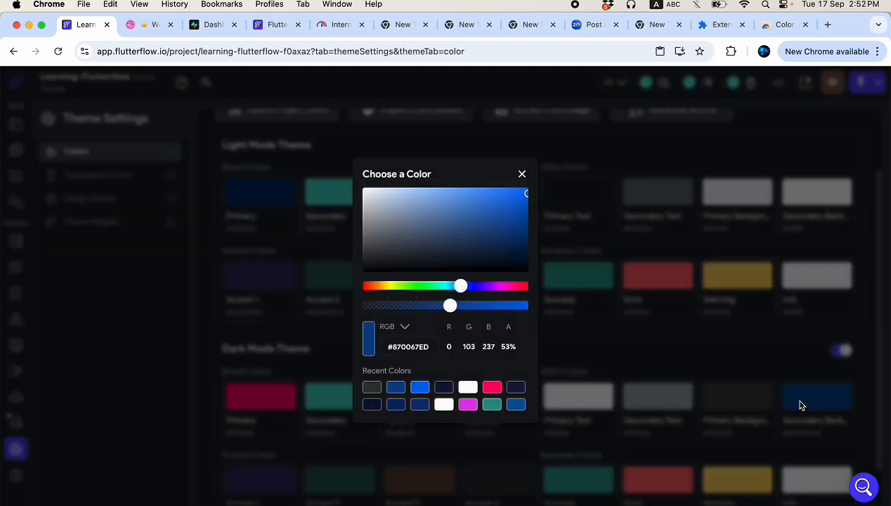
{"action": "left_click", "coordinate": [371, 389]}
{"action": "left_click", "coordinate": [520, 306]}
{"action": "left_click_drag", "start_coordinate": [521, 308], "coordinate": [417, 311]}
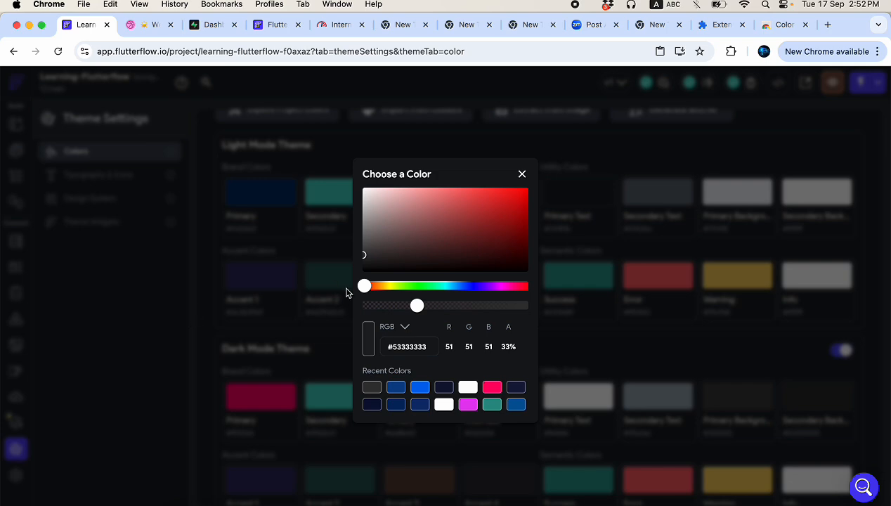
{"action": "left_click_drag", "start_coordinate": [365, 258], "coordinate": [364, 222]}
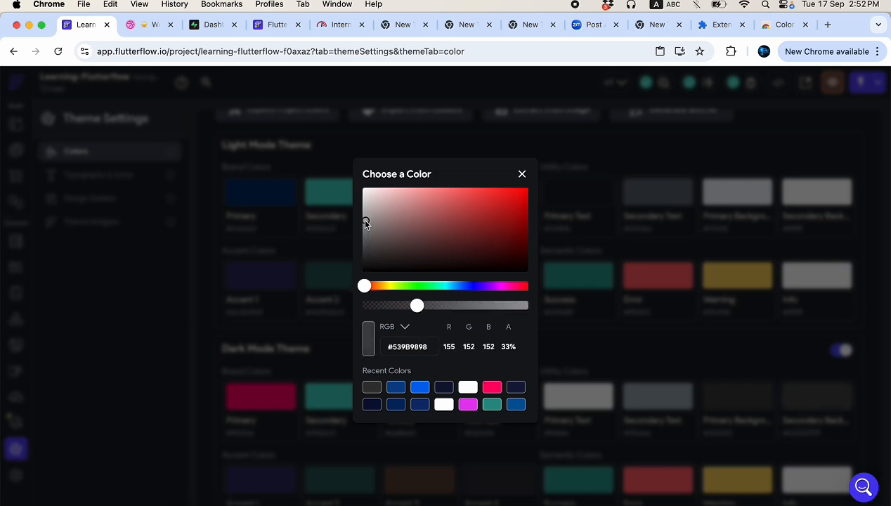
{"action": "left_click", "coordinate": [143, 299]}
- Return to the HomePage and check the Container's color and properties against the dark page background
{"action": "left_click", "coordinate": [16, 150]}
{"action": "left_click", "coordinate": [546, 249]}
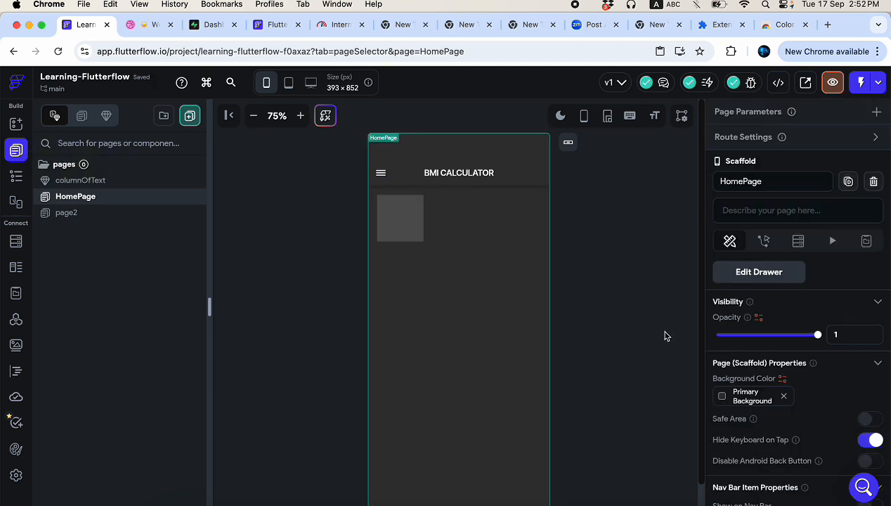
{"action": "left_click", "coordinate": [410, 234]}
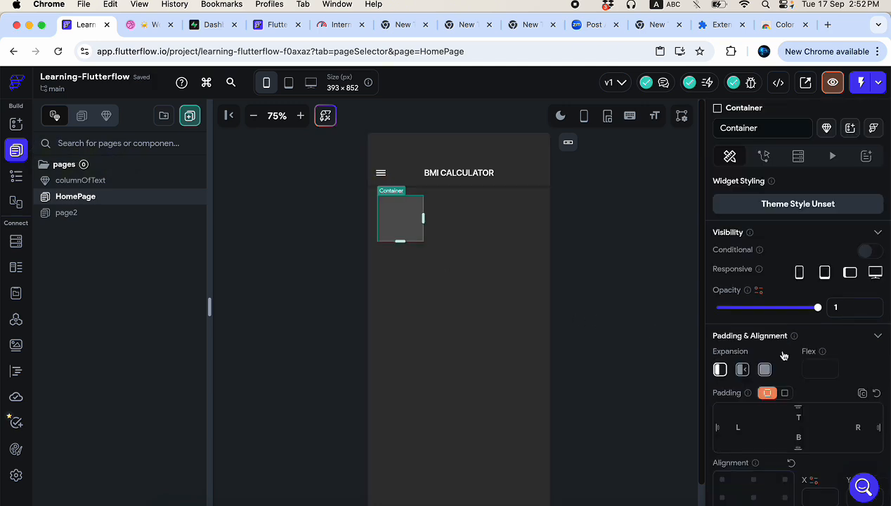
{"action": "scroll", "coordinate": [794, 366], "scroll_direction": "down", "scroll_amount": 3}
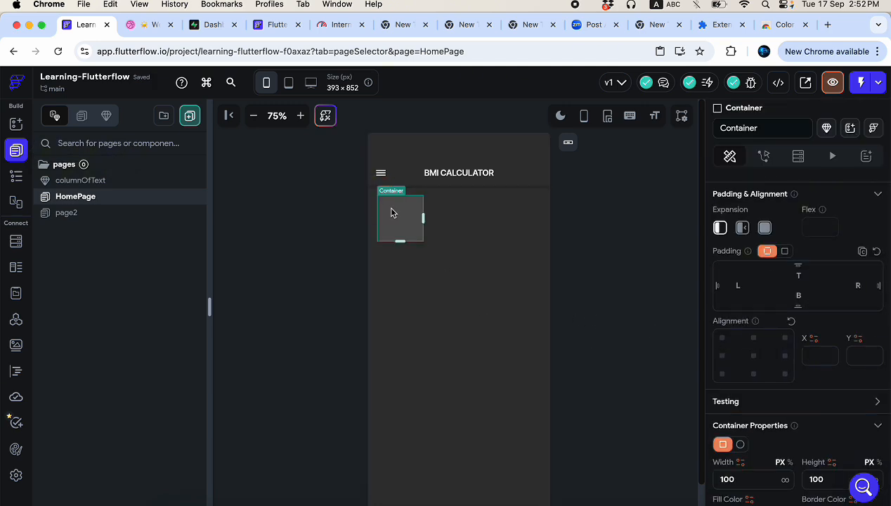
- On Dribbble, close the Weather App shot, reopen the Simple BMI Calculator shot to check its gender cards, and return to FlutterFlow
{"action": "left_click", "coordinate": [149, 25]}
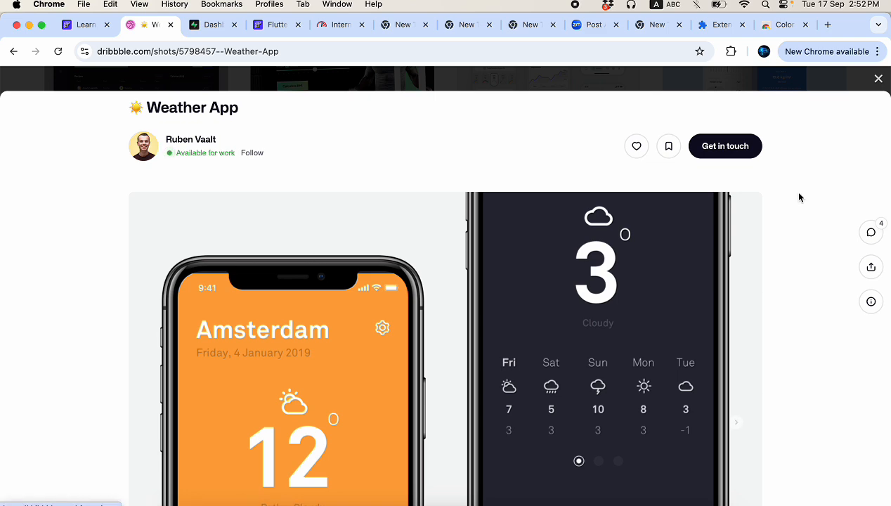
{"action": "left_click", "coordinate": [878, 80]}
{"action": "left_click", "coordinate": [348, 253]}
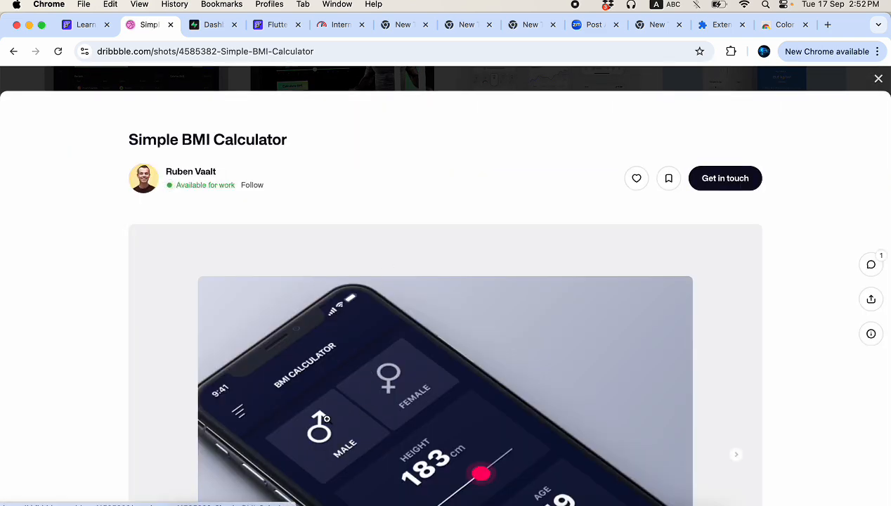
{"action": "left_click", "coordinate": [84, 25]}
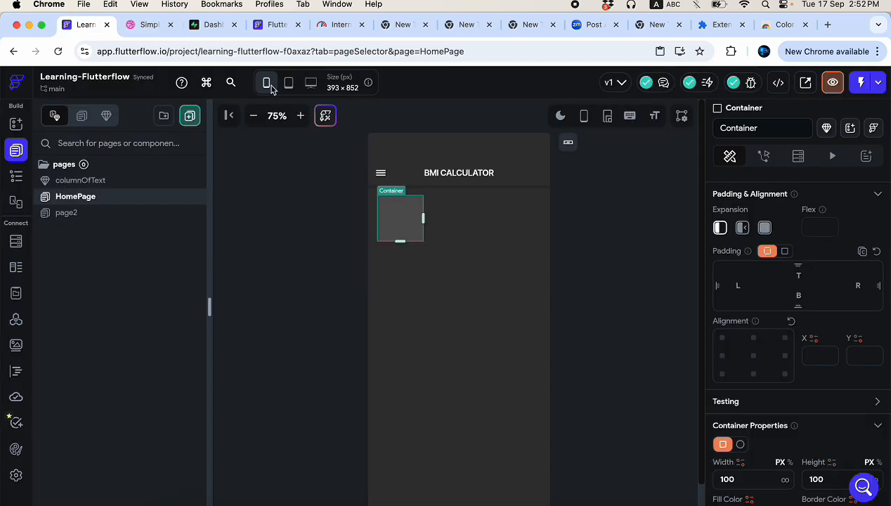
- Insert a Column inside the card Container on the HomePage
{"action": "right_click", "coordinate": [398, 226]}
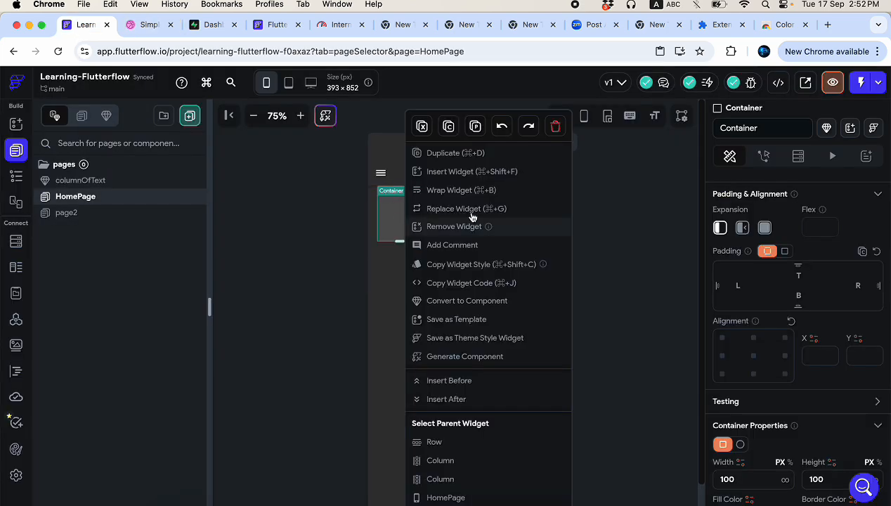
{"action": "left_click", "coordinate": [468, 175]}
{"action": "left_click", "coordinate": [284, 234]}
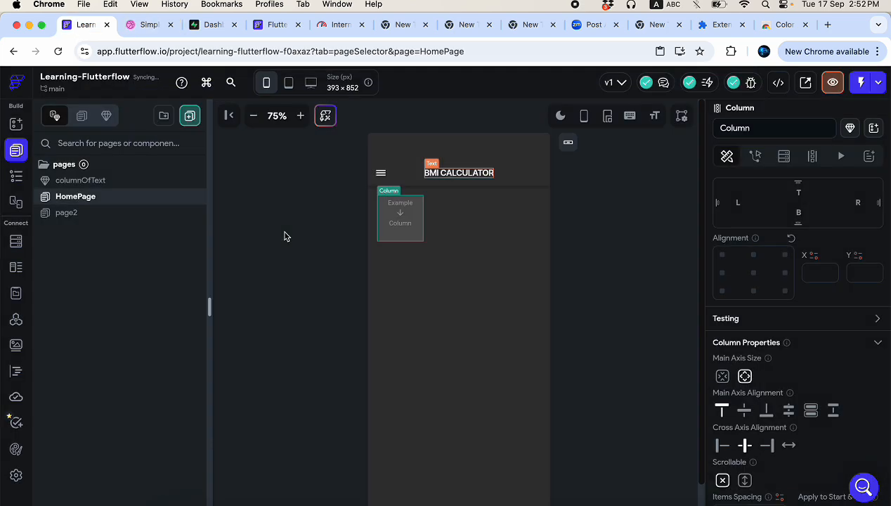
{"action": "scroll", "coordinate": [780, 380], "scroll_direction": "down", "scroll_amount": 1}
{"action": "scroll", "coordinate": [780, 380], "scroll_direction": "up", "scroll_amount": 3}
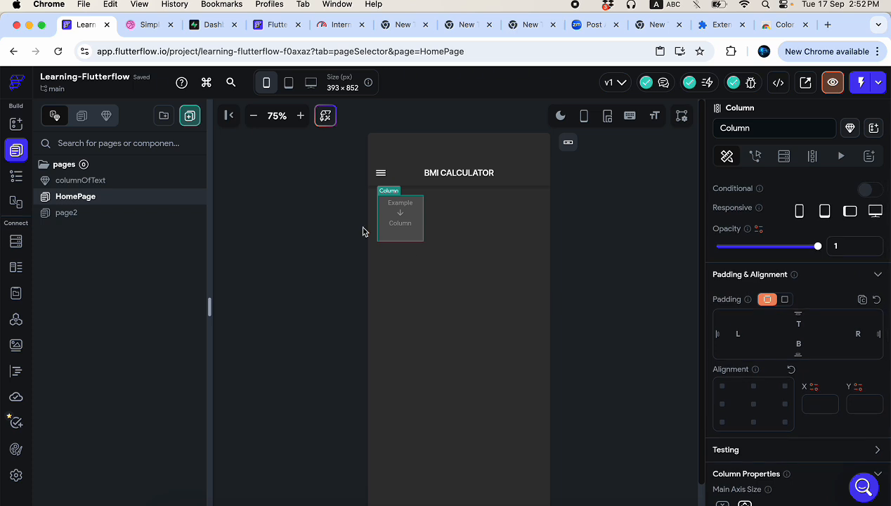
- Insert an Icon widget and a Text widget below it into the card's Column
{"action": "right_click", "coordinate": [392, 223]}
{"action": "left_click", "coordinate": [442, 207]}
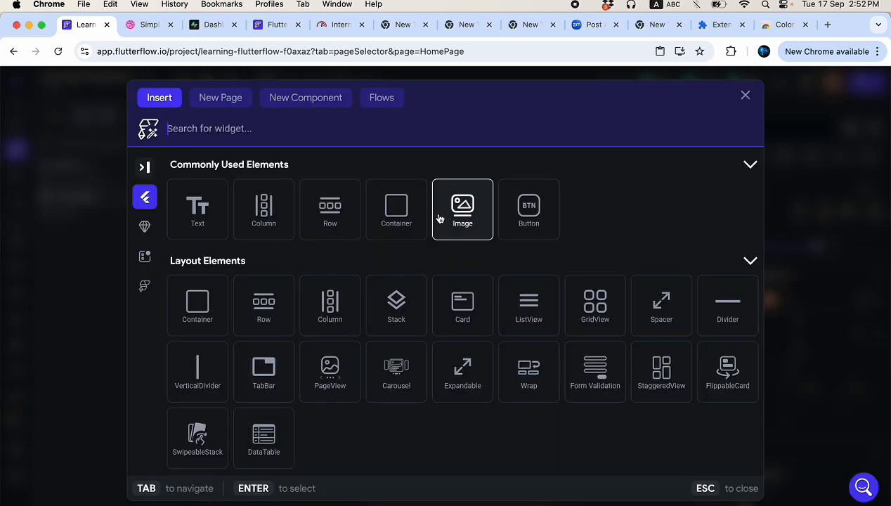
{"action": "type", "text": "icon"}
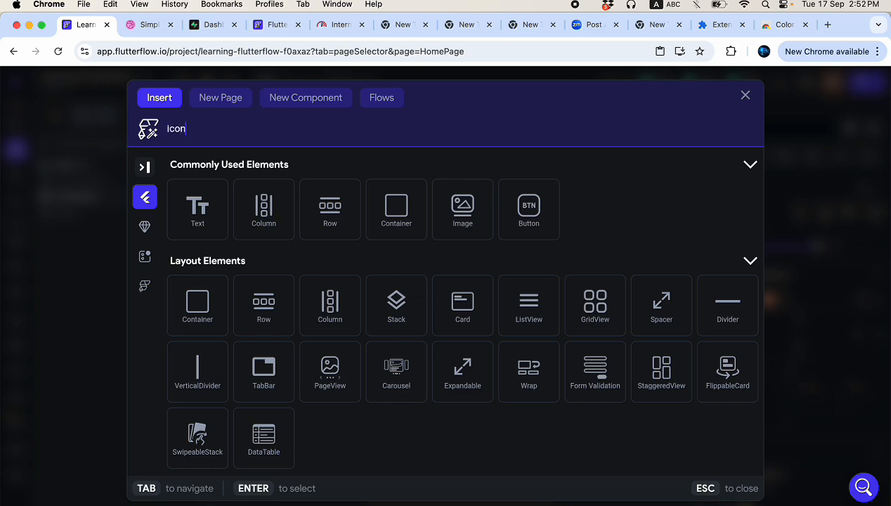
{"action": "left_click", "coordinate": [198, 398]}
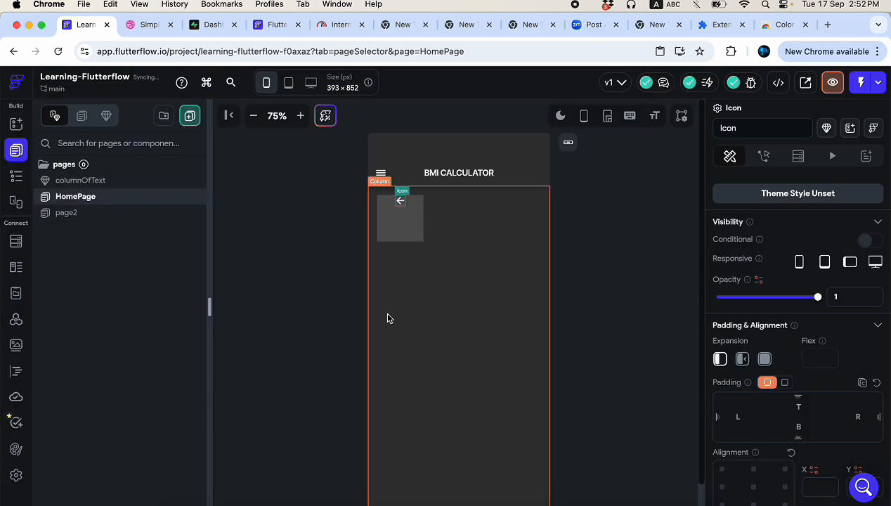
{"action": "right_click", "coordinate": [406, 228]}
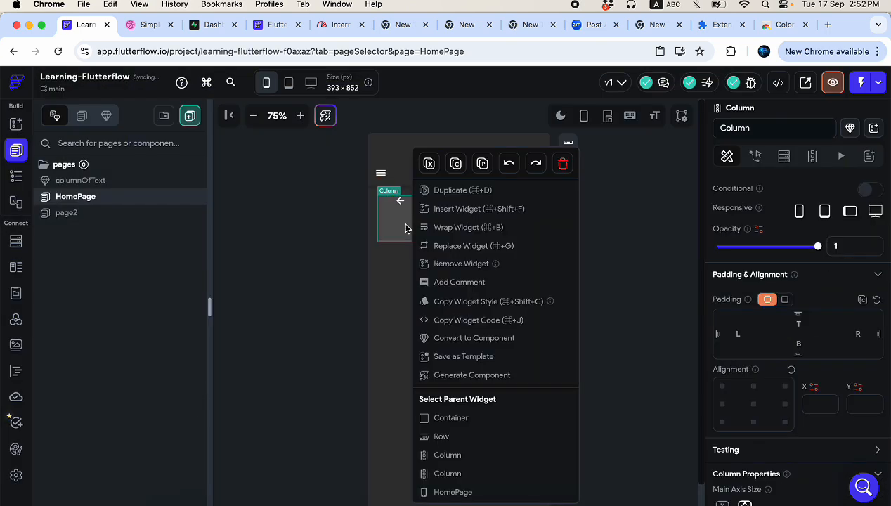
{"action": "left_click", "coordinate": [469, 210]}
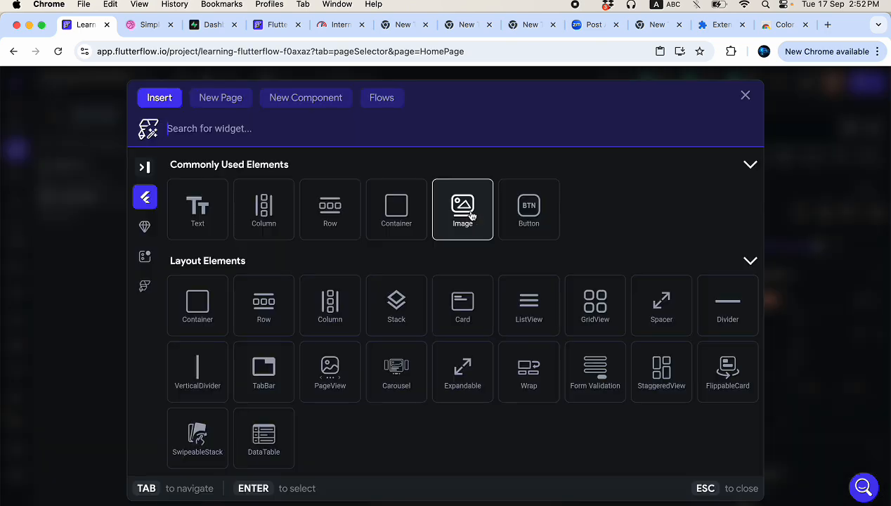
{"action": "left_click", "coordinate": [211, 227]}
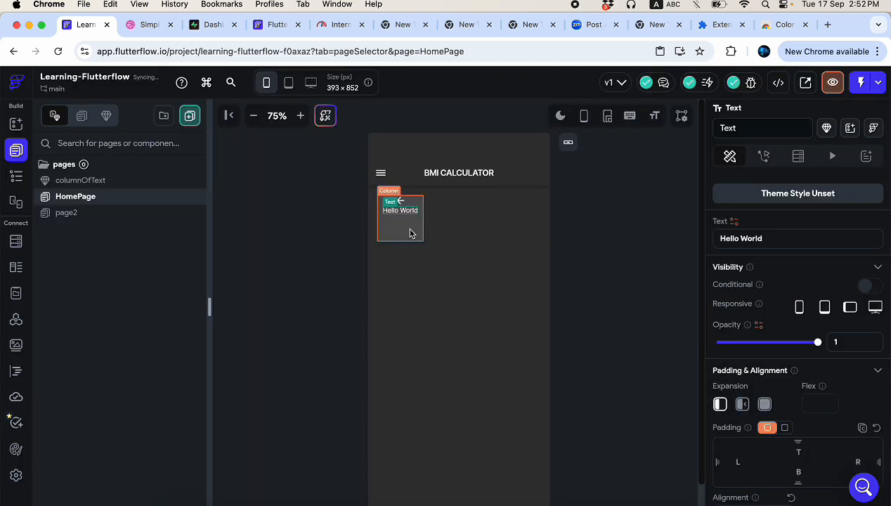
- Set the card Column's main axis alignment to space between
{"action": "left_click", "coordinate": [412, 233]}
{"action": "scroll", "coordinate": [824, 384], "scroll_direction": "down", "scroll_amount": 3}
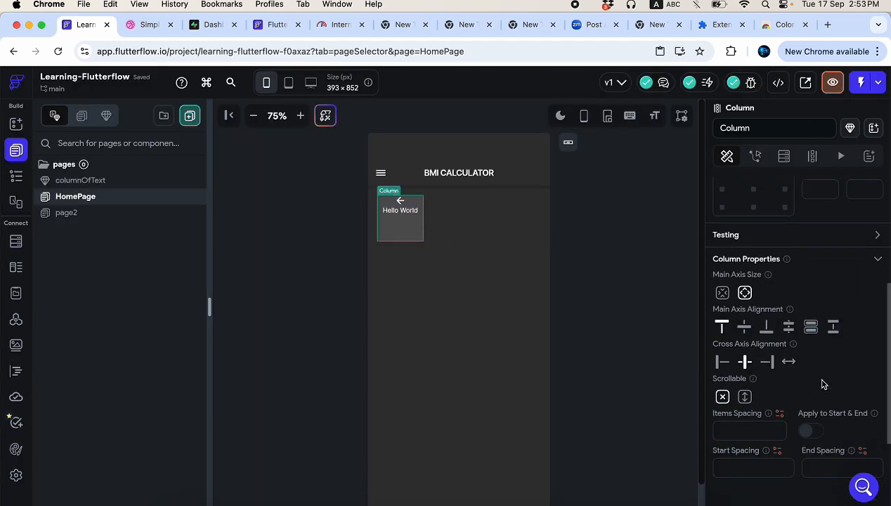
{"action": "left_click", "coordinate": [834, 328]}
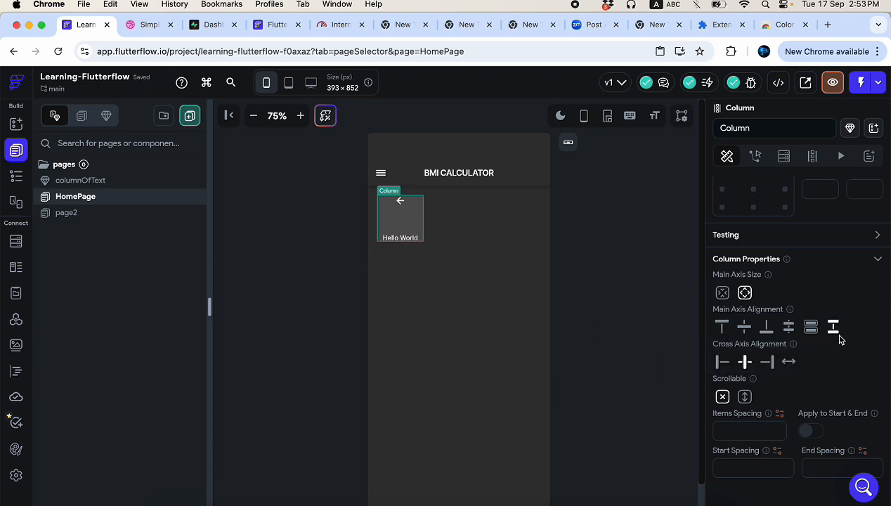
- Change the card's icon to Male Sharp and set its size to 70
{"action": "left_click", "coordinate": [400, 202]}
{"action": "left_click", "coordinate": [773, 372]}
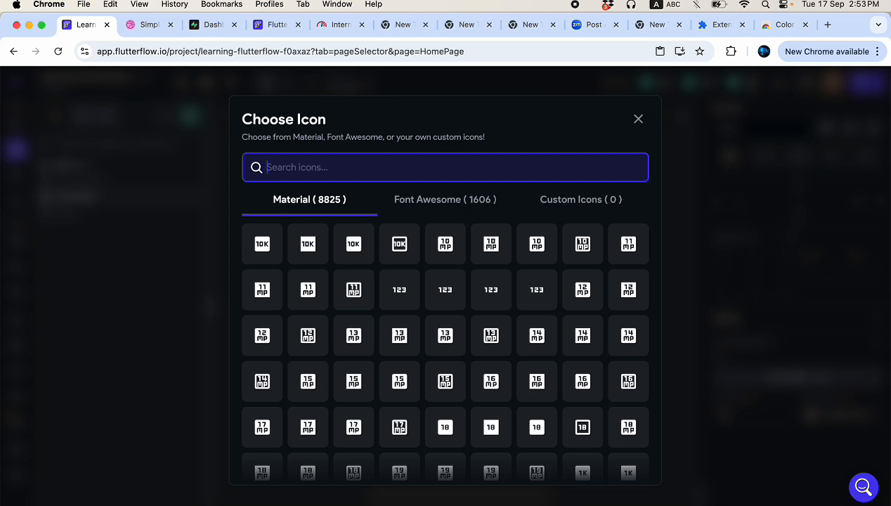
{"action": "type", "text": "male"}
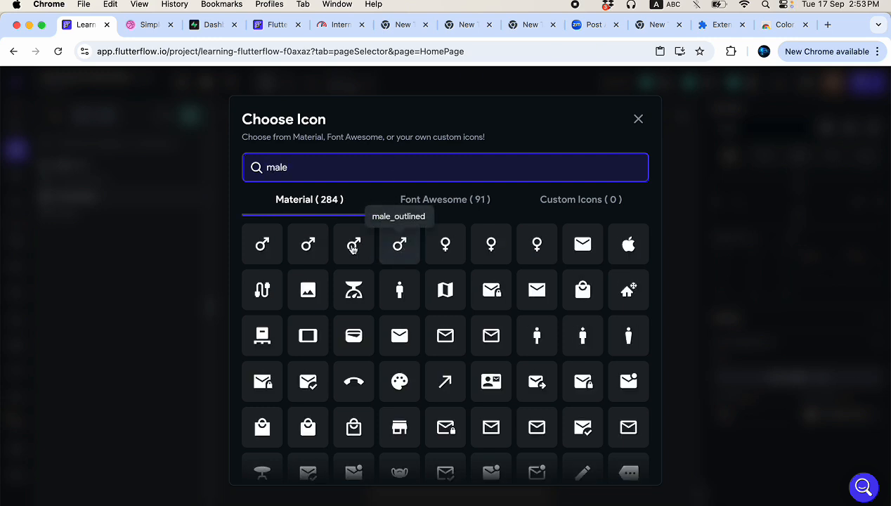
{"action": "left_click", "coordinate": [307, 244]}
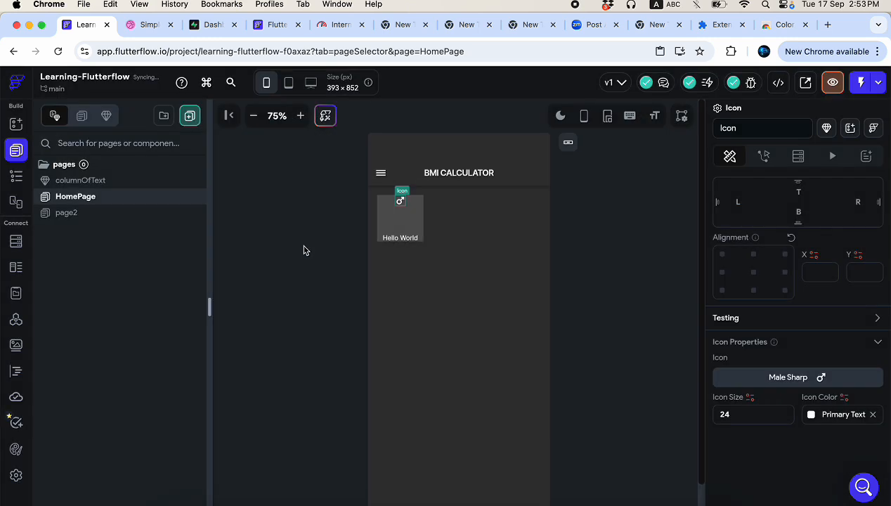
{"action": "left_click", "coordinate": [727, 417]}
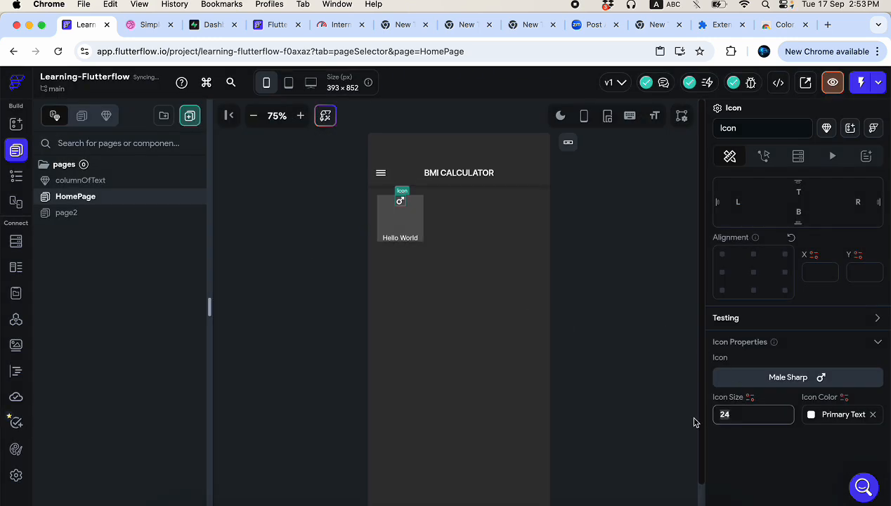
{"action": "type", "text": "50"}
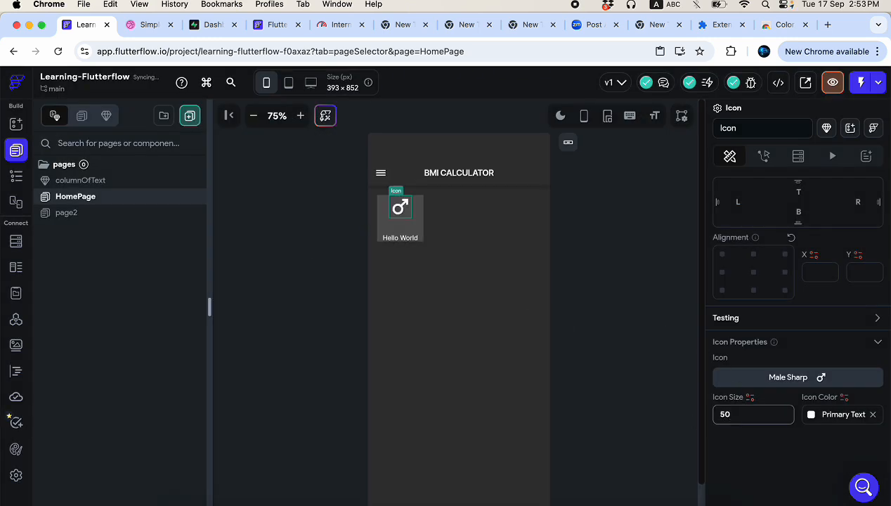
{"action": "key", "text": "BackSpace"}
{"action": "key", "text": "BackSpace"}
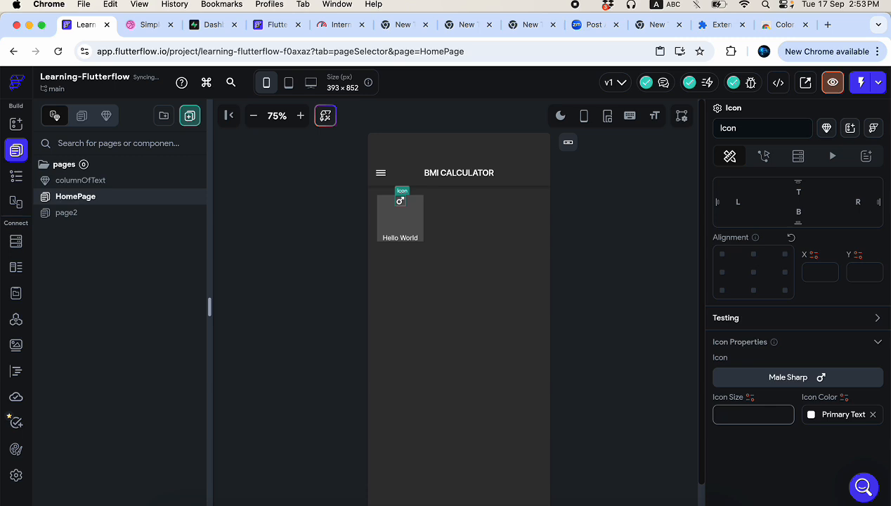
{"action": "type", "text": "70"}
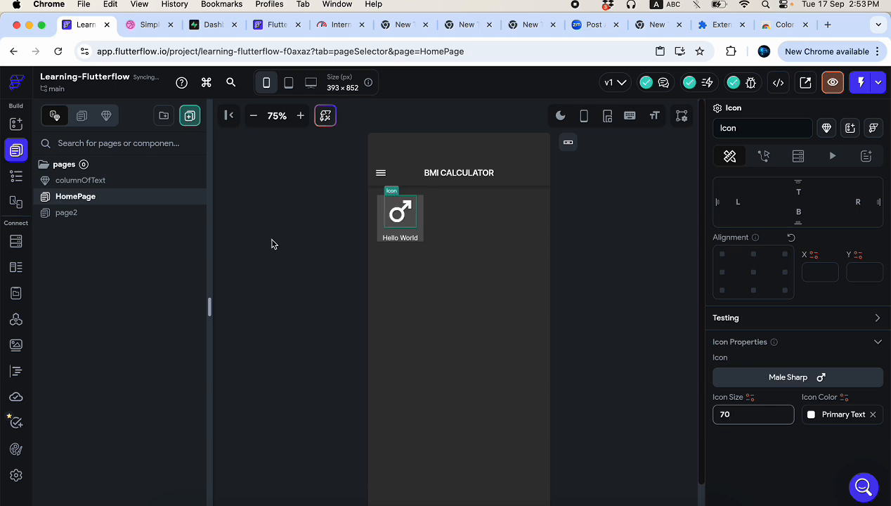
- Compare the card with the Dribbble design and give the card's Column a uniform padding of 10 on all sides
{"action": "left_click", "coordinate": [146, 26]}
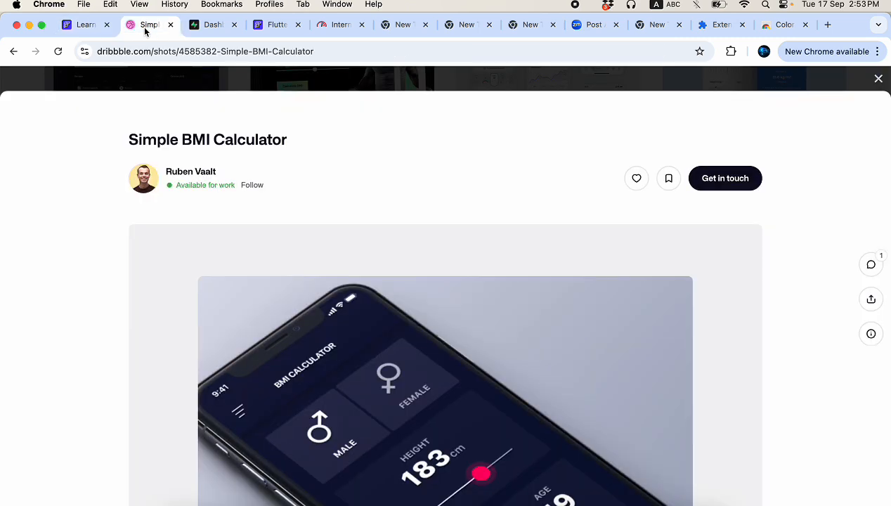
{"action": "left_click", "coordinate": [81, 25]}
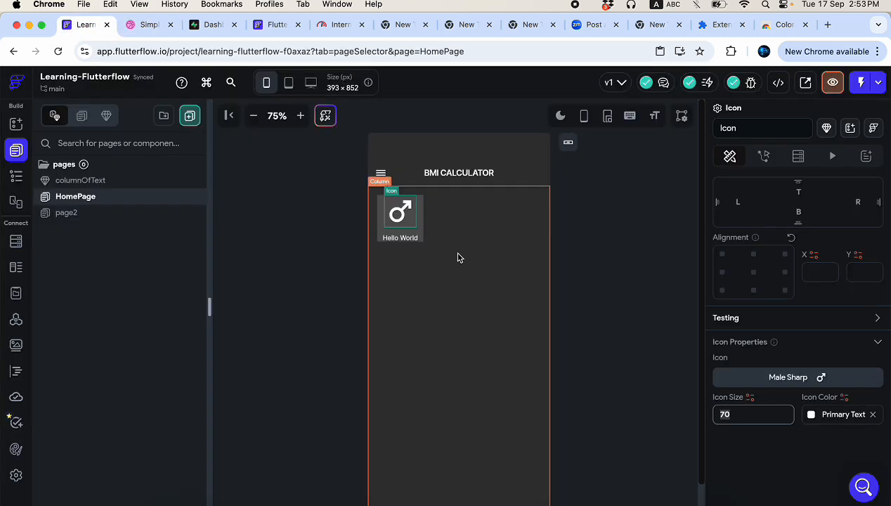
{"action": "left_click", "coordinate": [419, 234]}
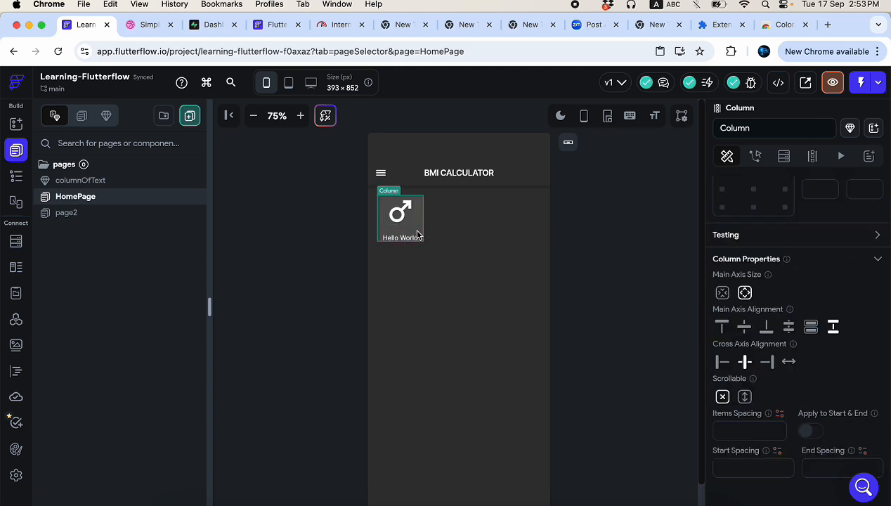
{"action": "scroll", "coordinate": [738, 339], "scroll_direction": "up", "scroll_amount": 5}
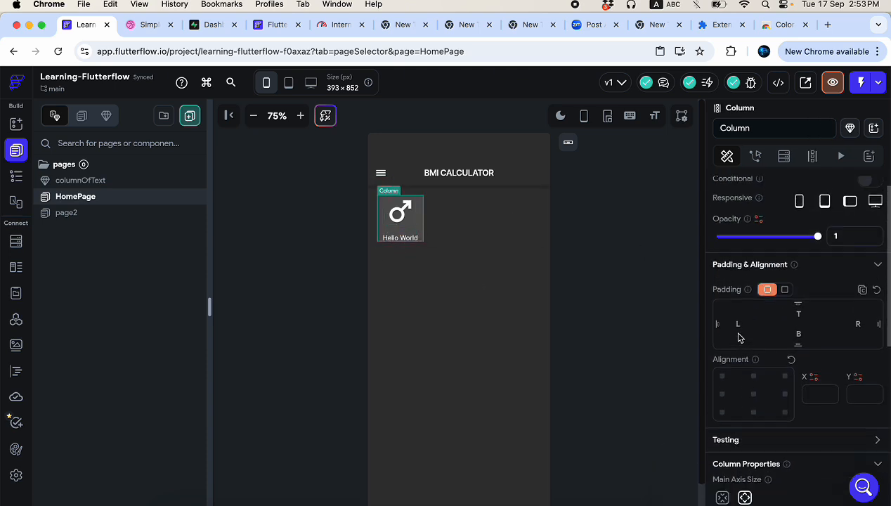
{"action": "left_click", "coordinate": [785, 313]}
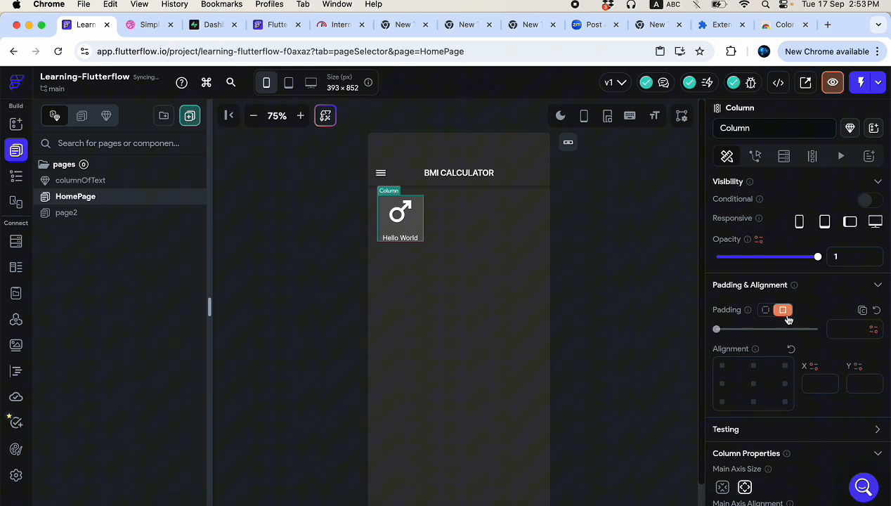
{"action": "left_click", "coordinate": [847, 333]}
{"action": "type", "text": "10"}
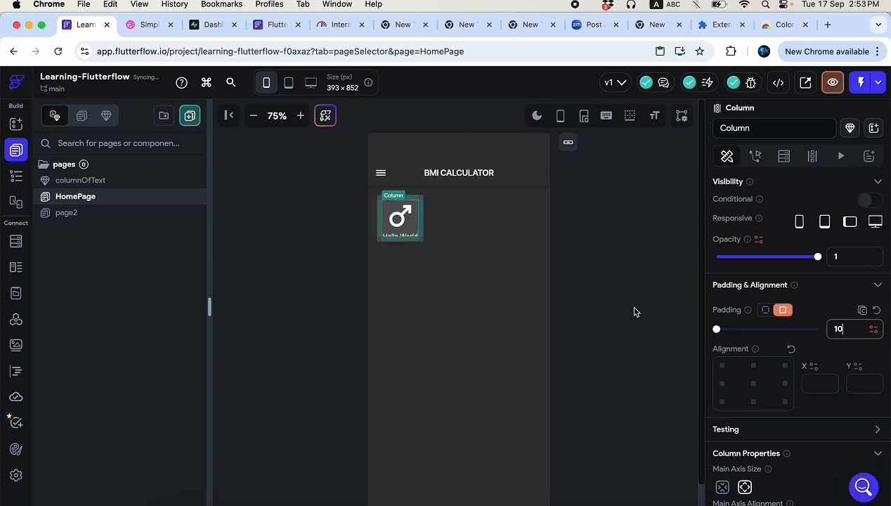
- Clear the fixed width and height of the container holding the male icon and text
{"action": "left_click", "coordinate": [483, 258]}
{"action": "left_click", "coordinate": [424, 215]}
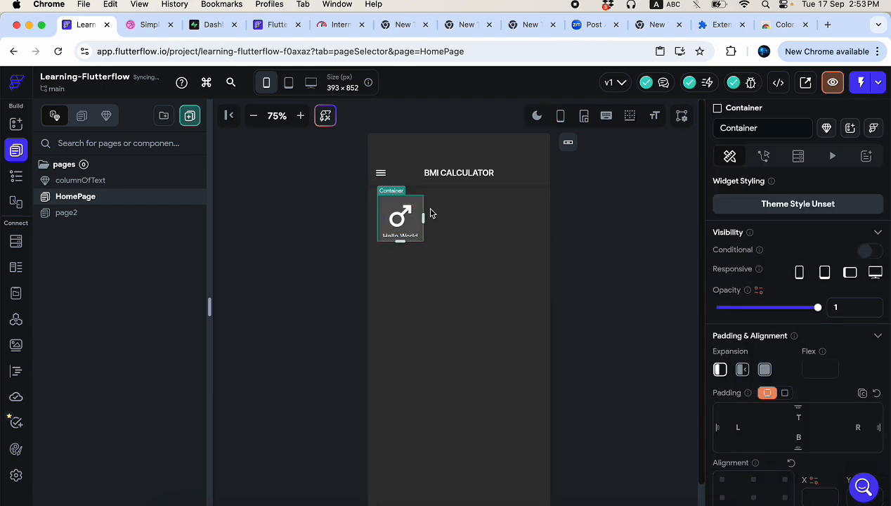
{"action": "scroll", "coordinate": [790, 454], "scroll_direction": "down", "scroll_amount": 3}
{"action": "left_click_drag", "start_coordinate": [735, 441], "coordinate": [684, 448]}
{"action": "key", "text": "BackSpace"}
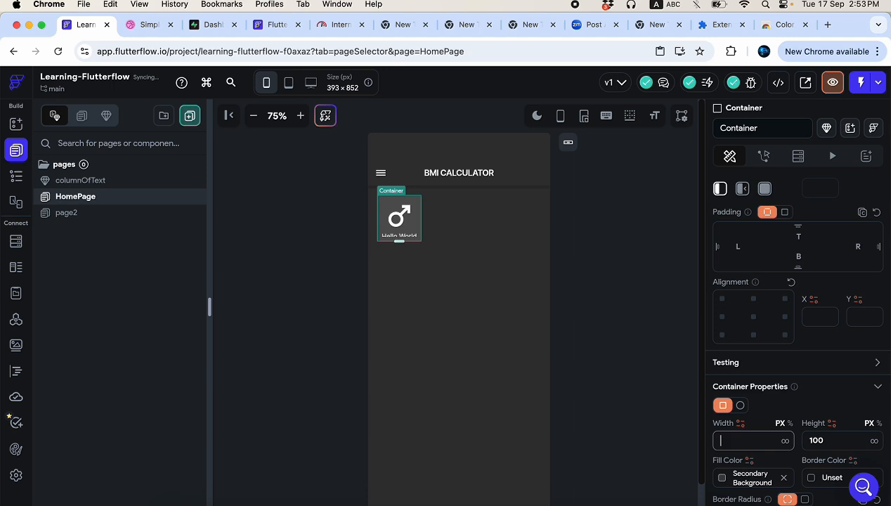
{"action": "double_click", "coordinate": [835, 440]}
{"action": "key", "text": "BackSpace"}
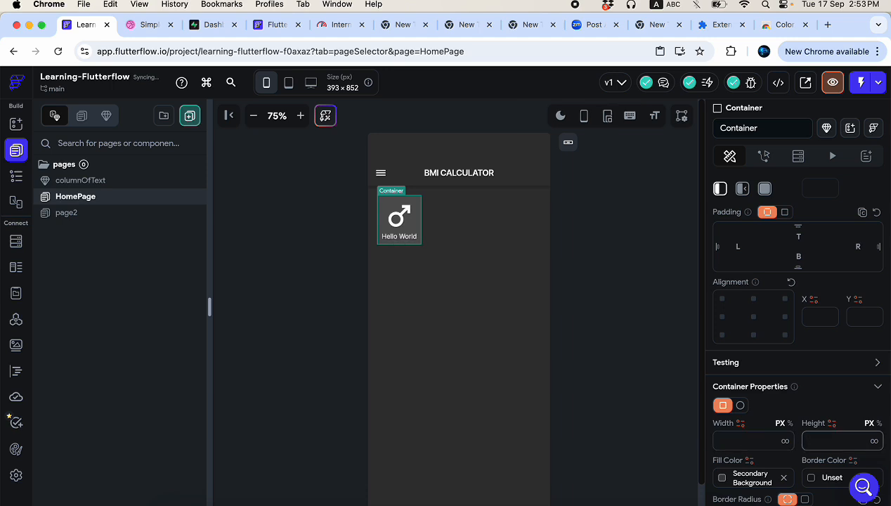
{"action": "left_click", "coordinate": [621, 340]}
- Set the padding of the column inside the container to 20 on all sides
{"action": "left_click", "coordinate": [419, 232]}
{"action": "left_click", "coordinate": [416, 232]}
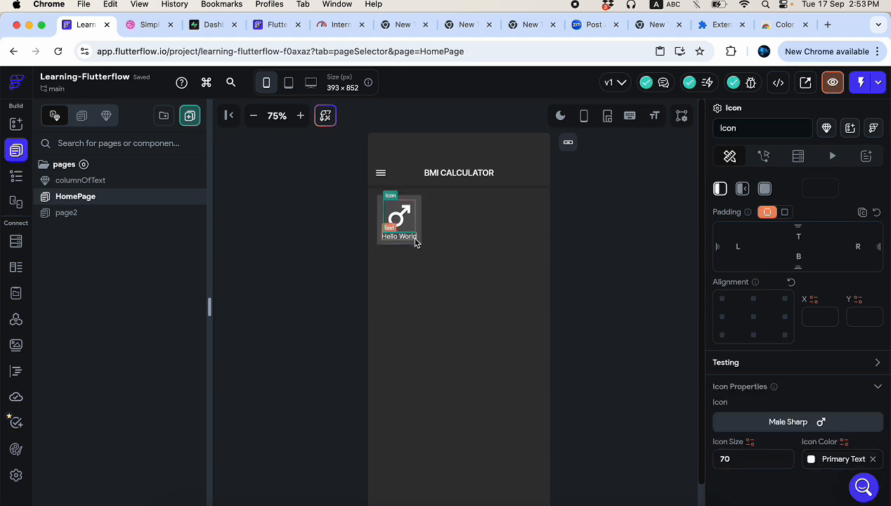
{"action": "left_click", "coordinate": [416, 234]}
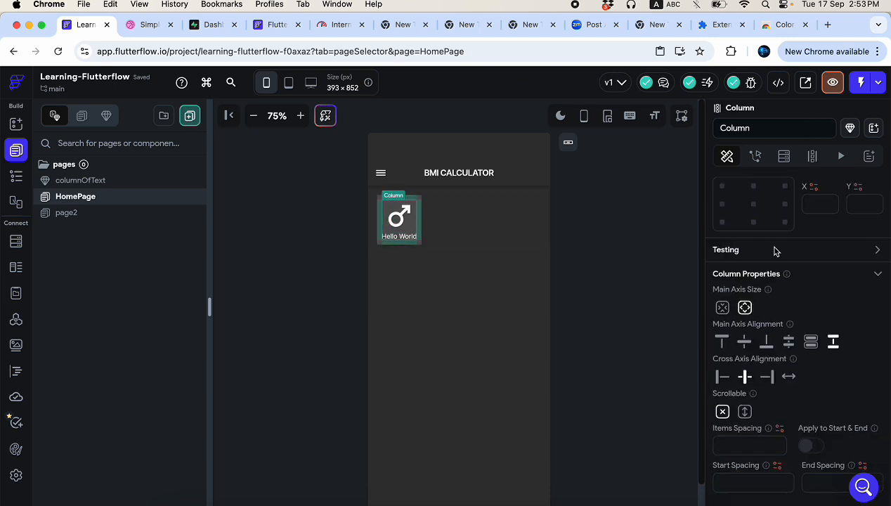
{"action": "scroll", "coordinate": [809, 267], "scroll_direction": "up", "scroll_amount": 3}
{"action": "double_click", "coordinate": [838, 288]}
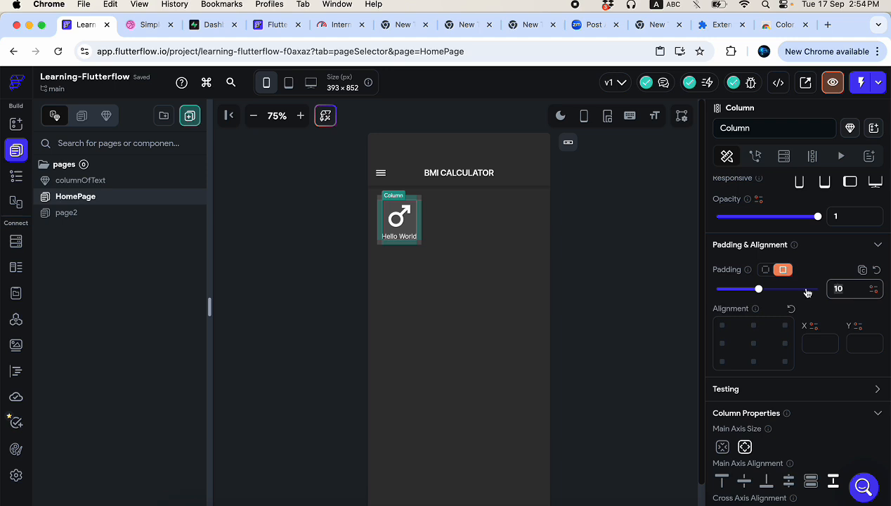
{"action": "type", "text": "20"}
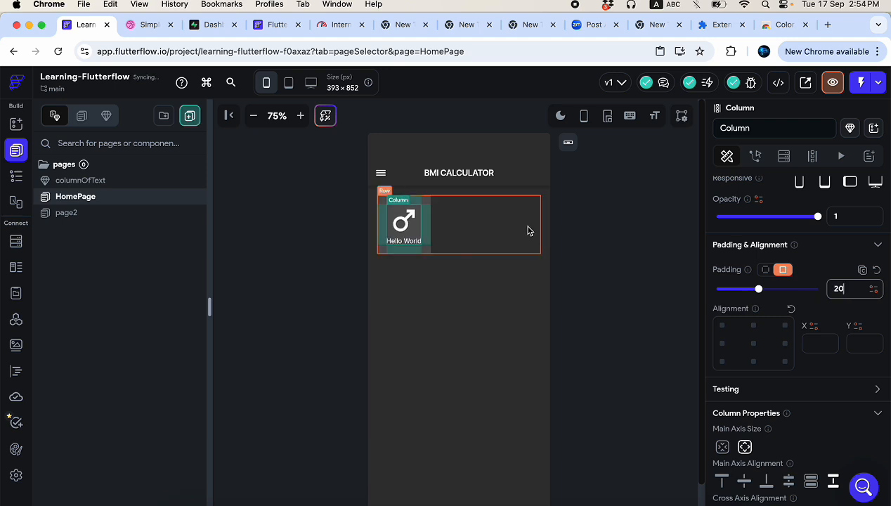
{"action": "left_click", "coordinate": [565, 260]}
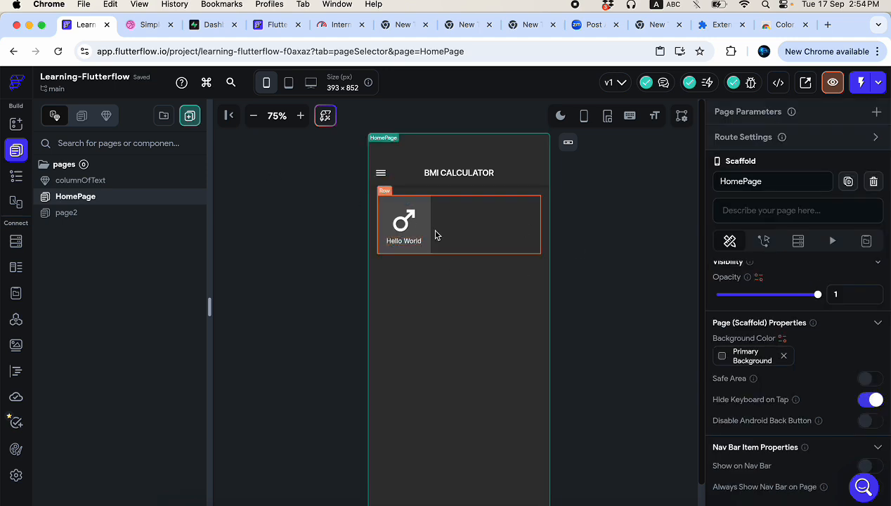
- Check the Simple BMI Calculator reference on Dribbble, and set the male icon container's width to 40 percent in FlutterFlow
{"action": "left_click", "coordinate": [146, 25]}
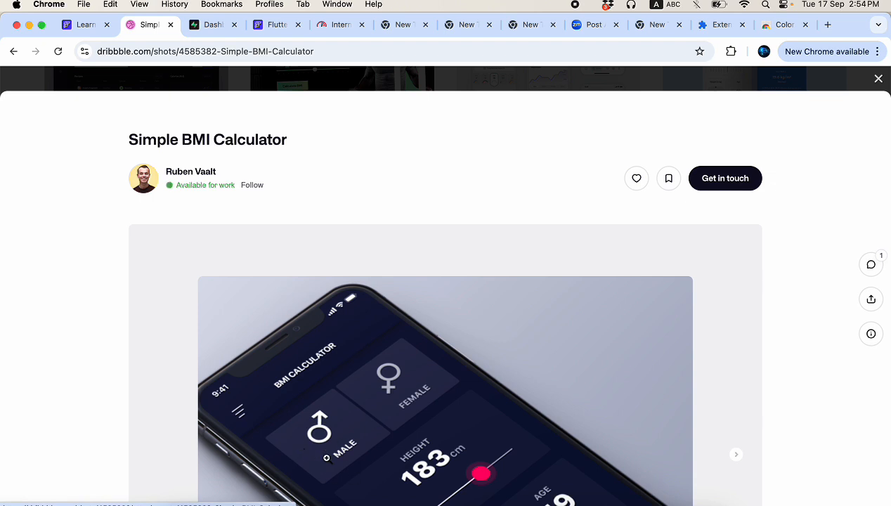
{"action": "left_click", "coordinate": [80, 25]}
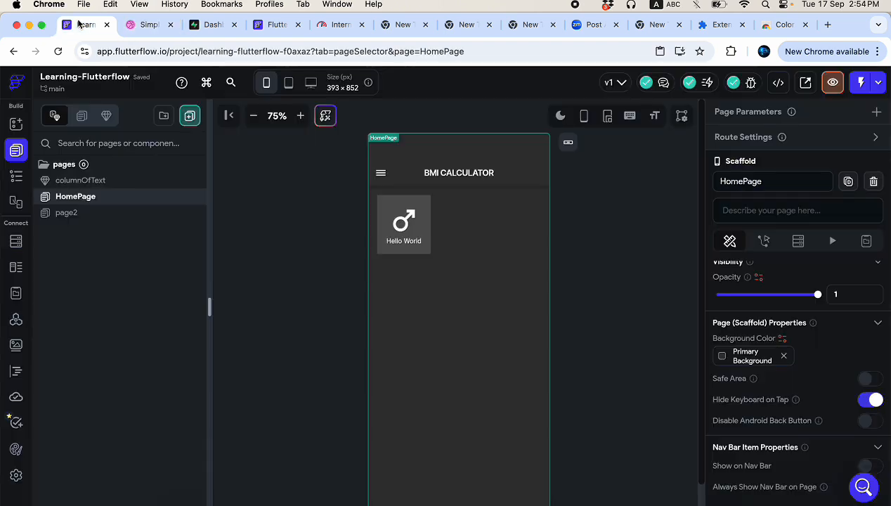
{"action": "left_click", "coordinate": [428, 245]}
{"action": "scroll", "coordinate": [823, 344], "scroll_direction": "down", "scroll_amount": 5}
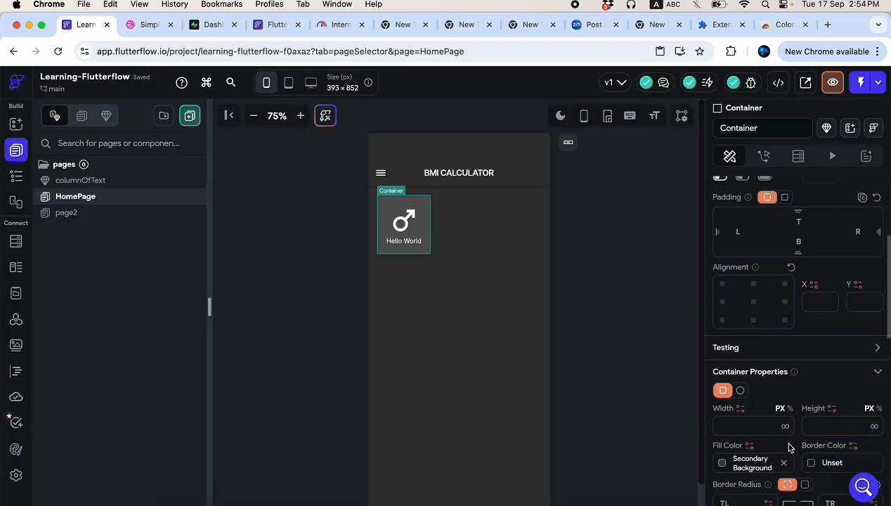
{"action": "left_click", "coordinate": [750, 427]}
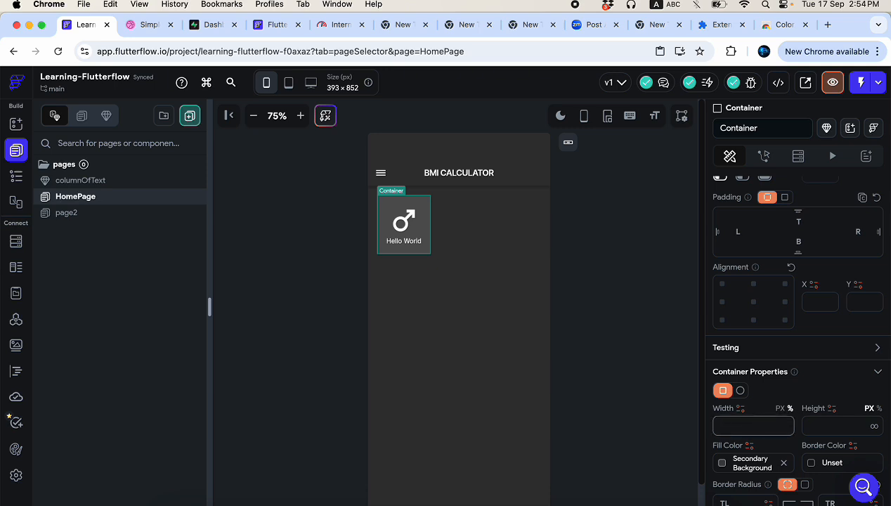
{"action": "type", "text": "45"}
{"action": "key", "text": "BackSpace"}
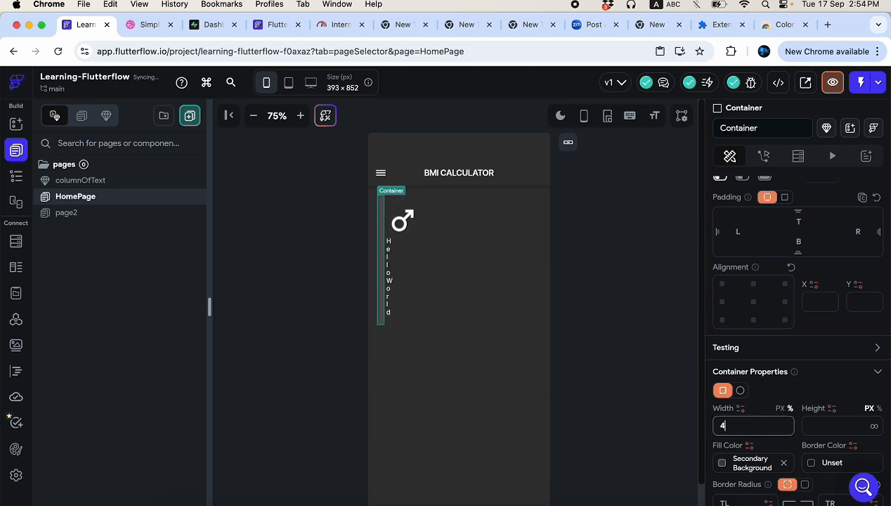
{"action": "type", "text": "0"}
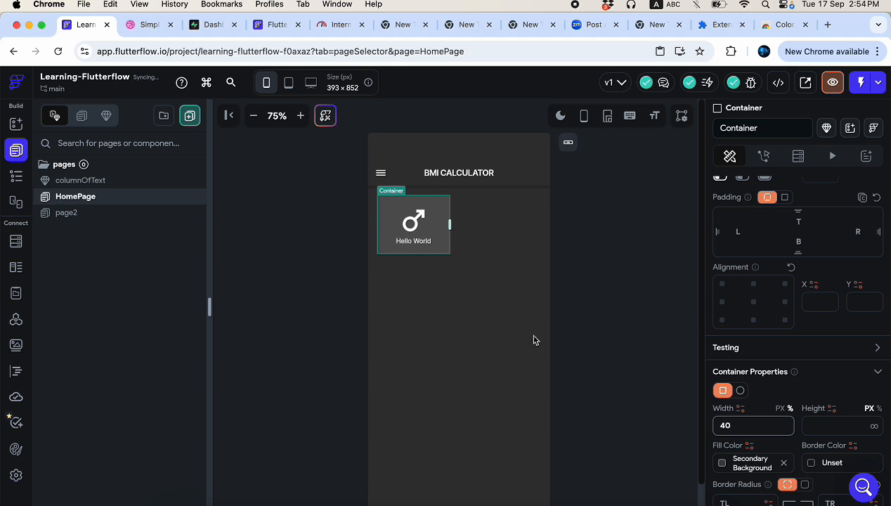
- Change the Hello World text under the male icon to "Male"
{"action": "left_click", "coordinate": [423, 244]}
{"action": "scroll", "coordinate": [788, 337], "scroll_direction": "down", "scroll_amount": 2}
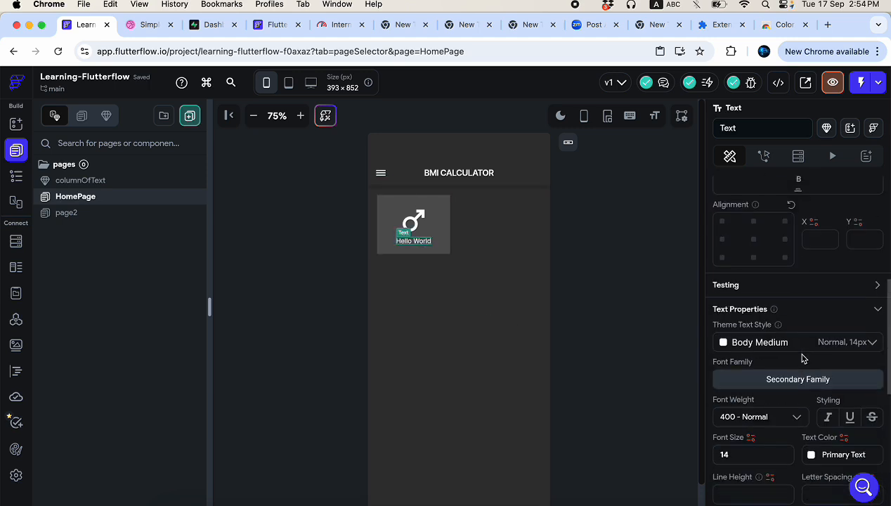
{"action": "scroll", "coordinate": [803, 355], "scroll_direction": "up", "scroll_amount": 5}
{"action": "triple_click", "coordinate": [742, 248]}
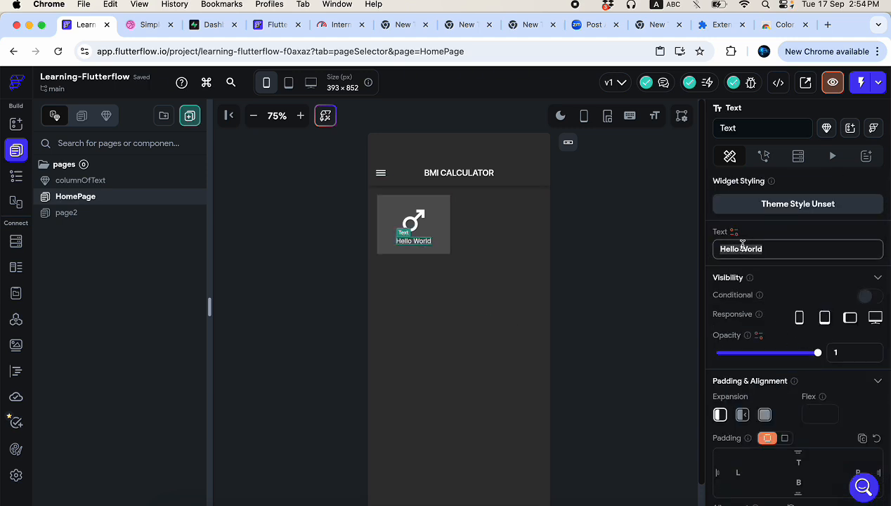
{"action": "type", "text": "Male"}
{"action": "left_click", "coordinate": [581, 258]}
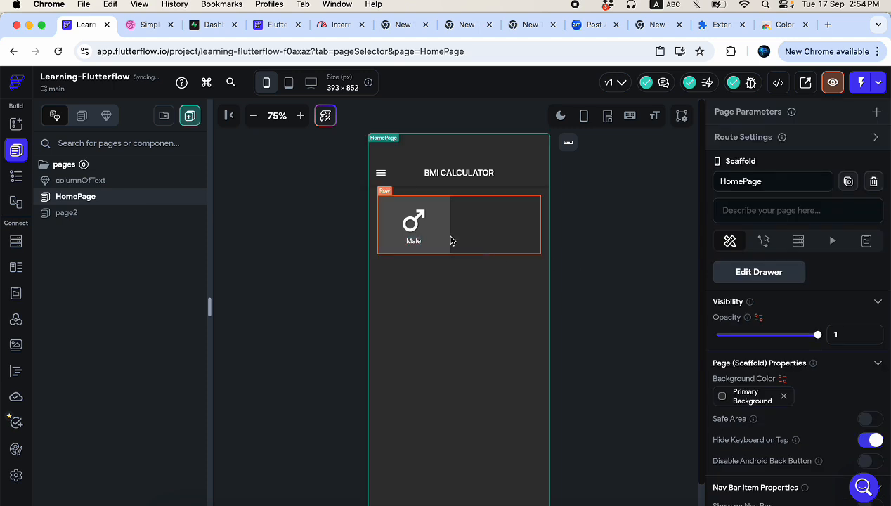
- Give the Male container a uniform border radius of 4 on all corners
{"action": "left_click", "coordinate": [447, 237]}
{"action": "scroll", "coordinate": [772, 400], "scroll_direction": "down", "scroll_amount": 5}
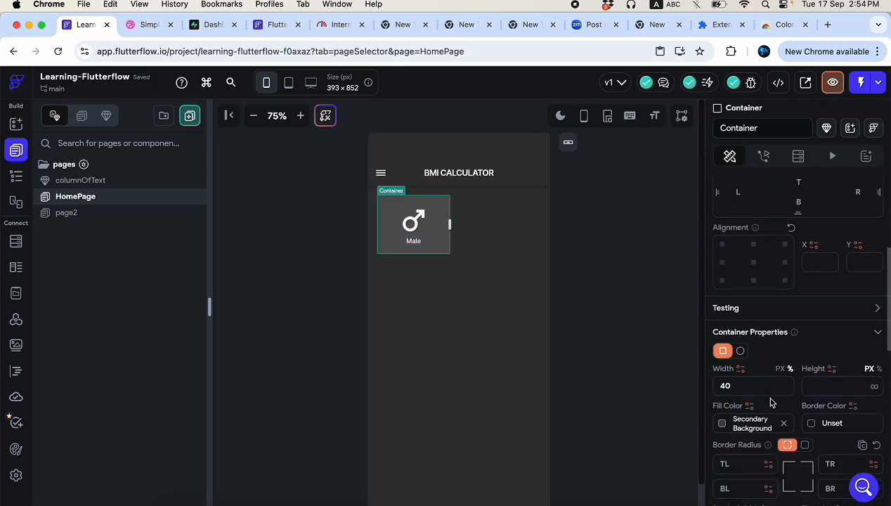
{"action": "scroll", "coordinate": [772, 400], "scroll_direction": "down", "scroll_amount": 3}
{"action": "left_click", "coordinate": [805, 345]}
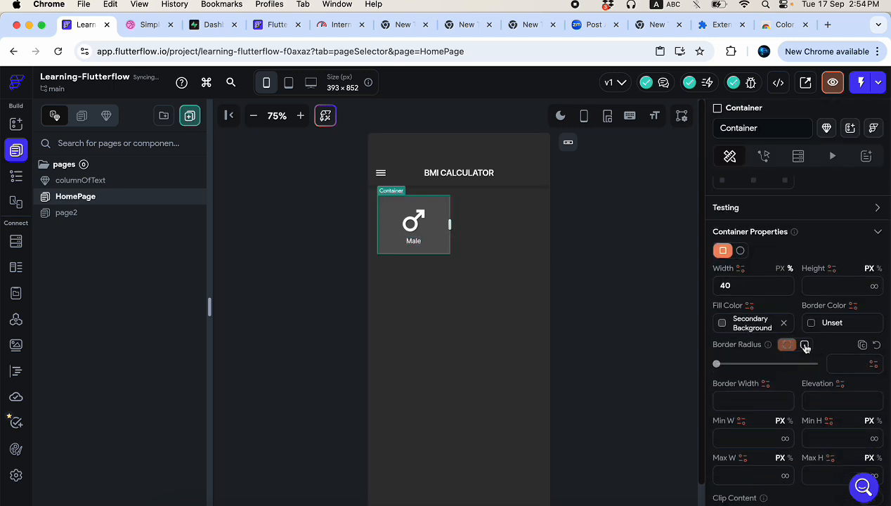
{"action": "left_click", "coordinate": [726, 365]}
{"action": "left_click_drag", "start_coordinate": [727, 366], "coordinate": [740, 368]}
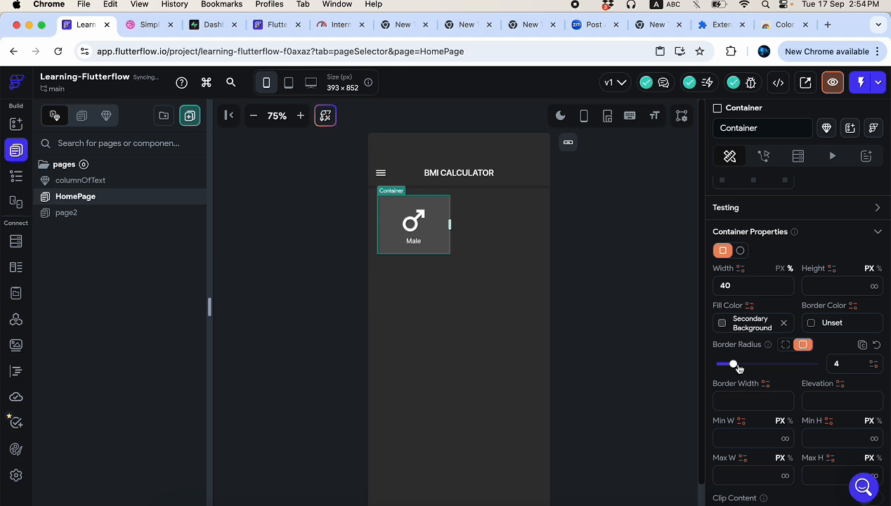
{"action": "left_click", "coordinate": [602, 363]}
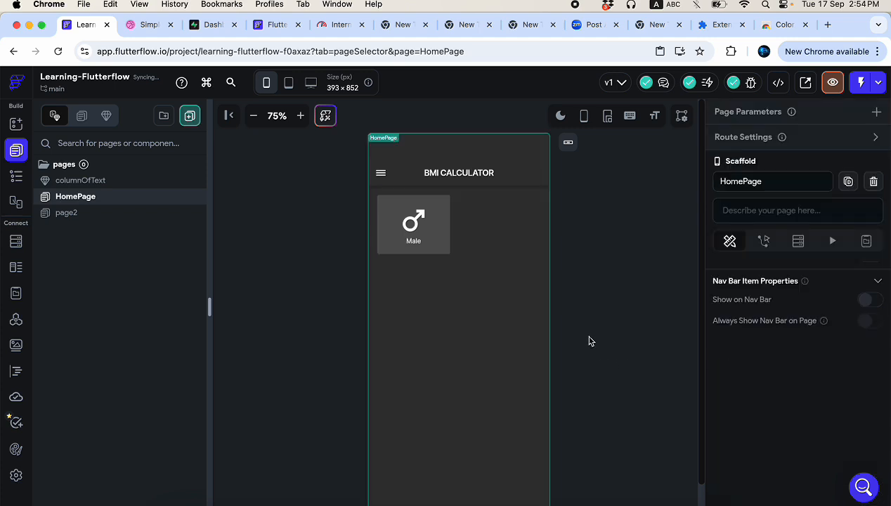
- Duplicate the Male container within its row and set the row's main axis alignment to space between
{"action": "left_click", "coordinate": [447, 248]}
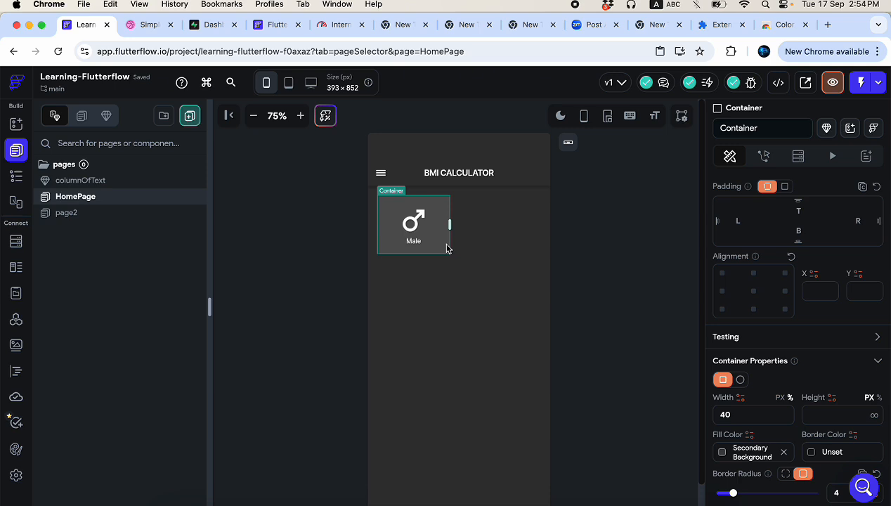
{"action": "key", "text": "super+d"}
{"action": "left_click", "coordinate": [513, 243]}
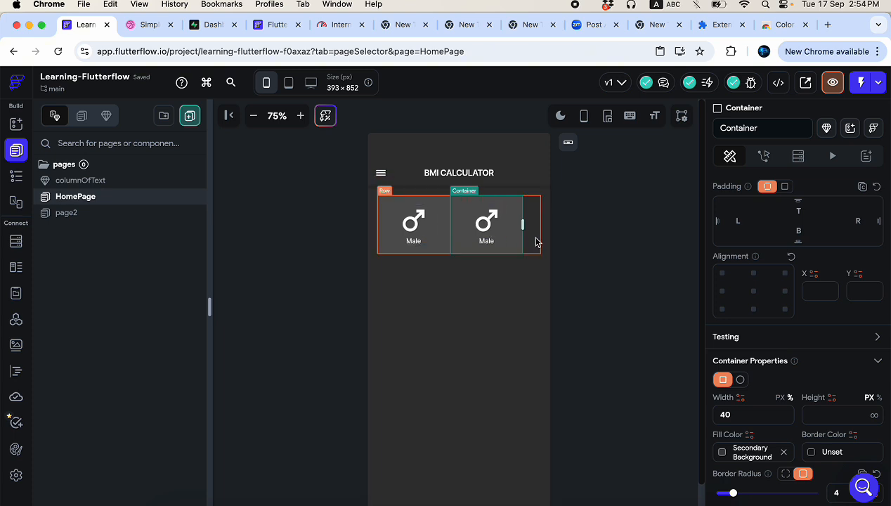
{"action": "left_click", "coordinate": [535, 242]}
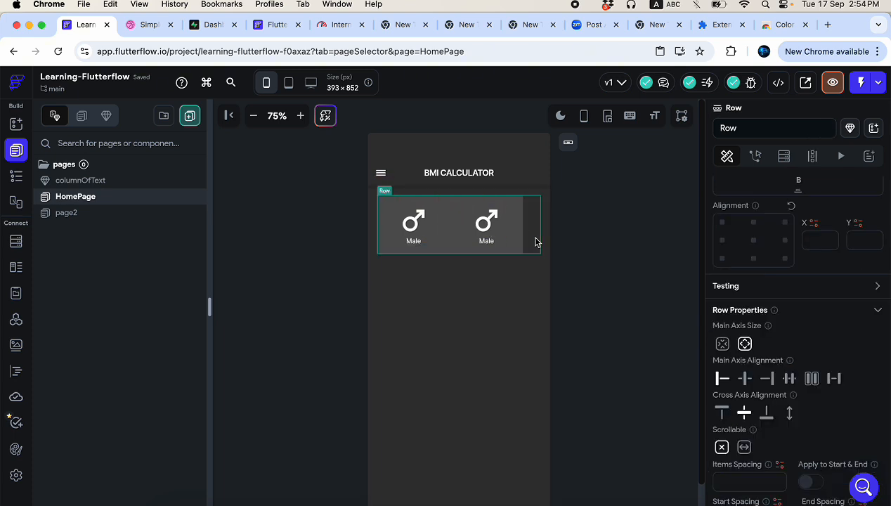
{"action": "left_click", "coordinate": [833, 378]}
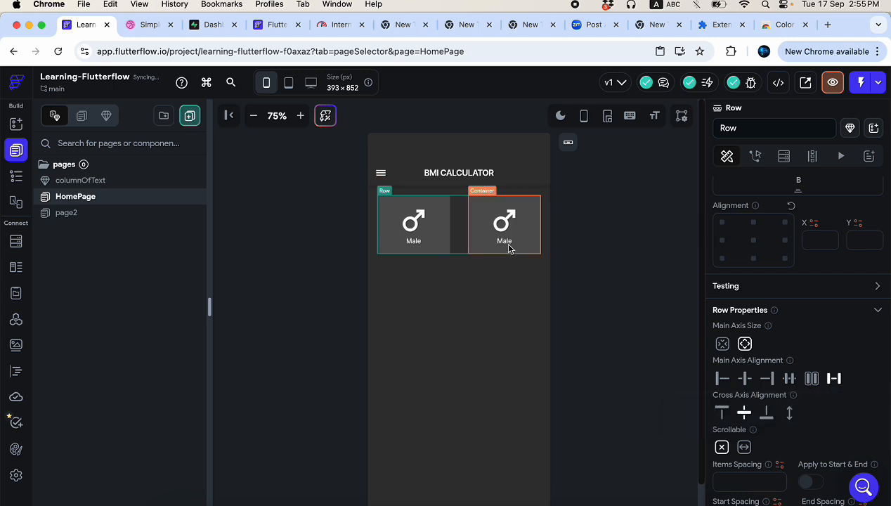
- Set the width of the first Male container to 42 percent
{"action": "left_click", "coordinate": [447, 249]}
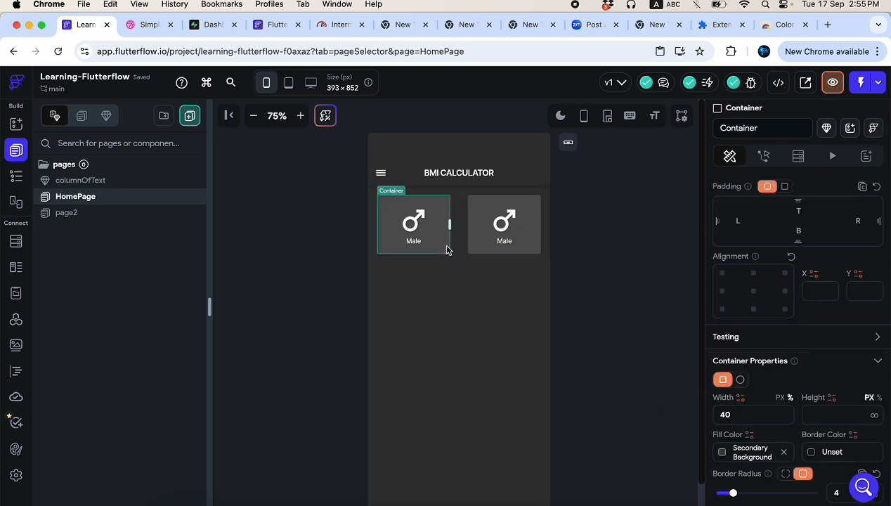
{"action": "left_click", "coordinate": [738, 414]}
{"action": "key", "text": "BackSpace"}
{"action": "type", "text": "5"}
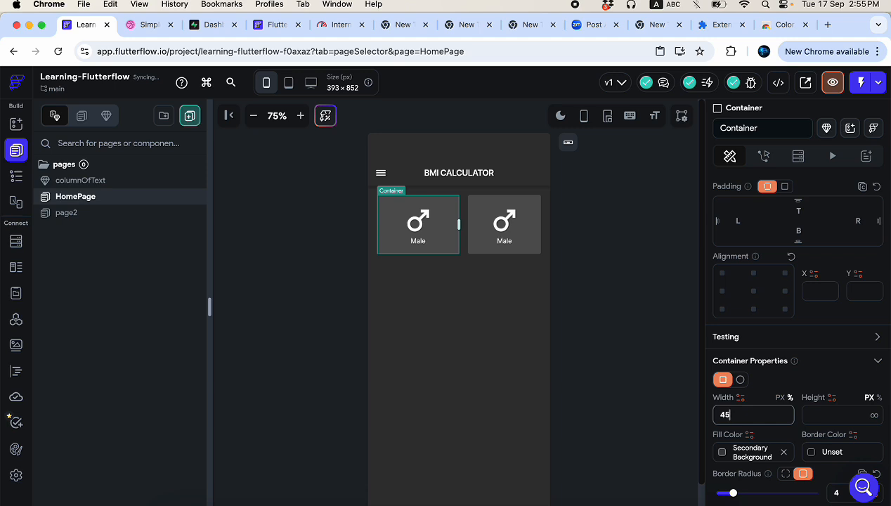
{"action": "key", "text": "BackSpace"}
{"action": "type", "text": "0"}
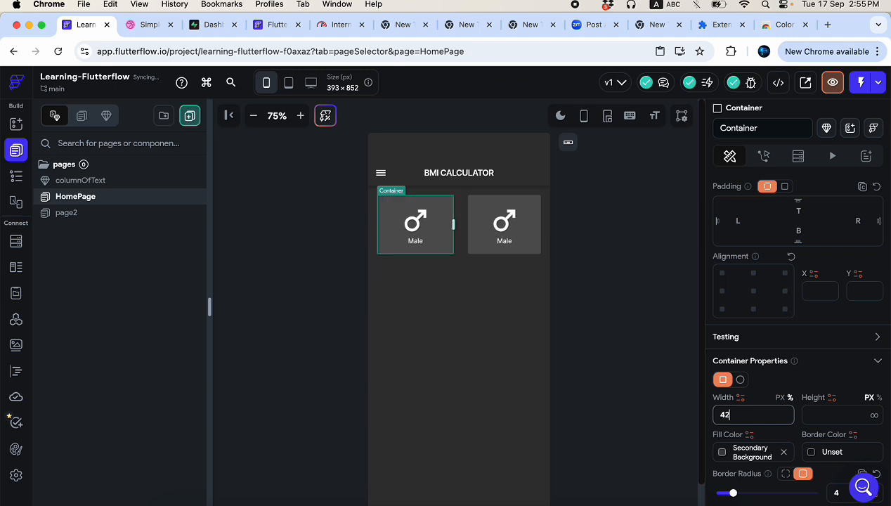
- Set the duplicated container's width to 42 percent to match the first one
{"action": "left_click", "coordinate": [480, 252]}
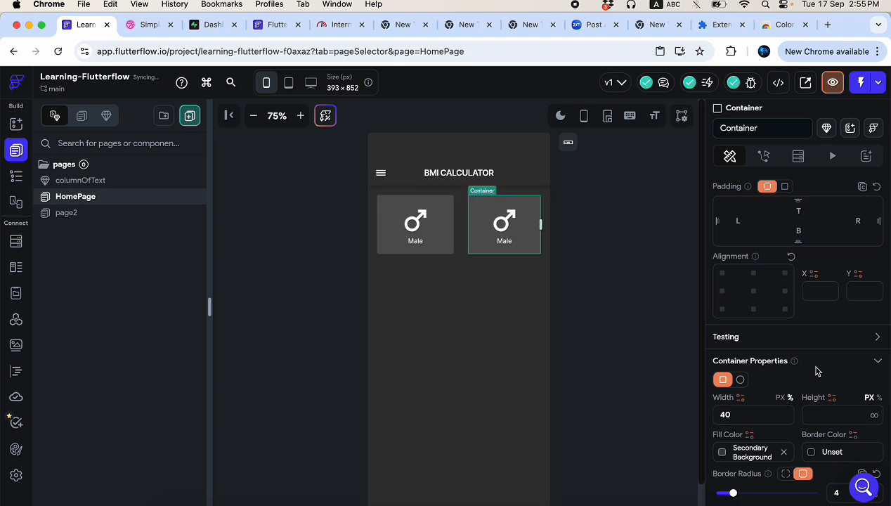
{"action": "left_click", "coordinate": [743, 415]}
{"action": "key", "text": "BackSpace"}
{"action": "type", "text": "2"}
{"action": "left_click", "coordinate": [598, 368]}
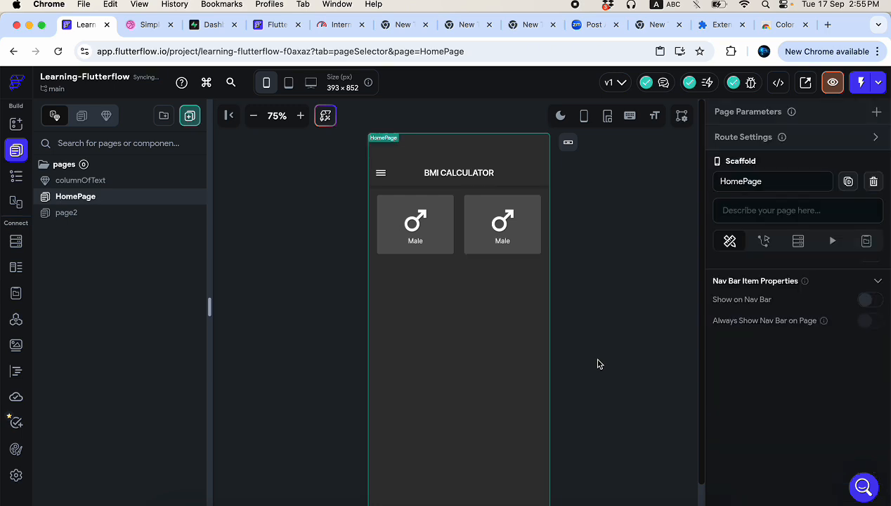
- Replace the icon in the second container with the second Material result for "female"
{"action": "left_click", "coordinate": [498, 225]}
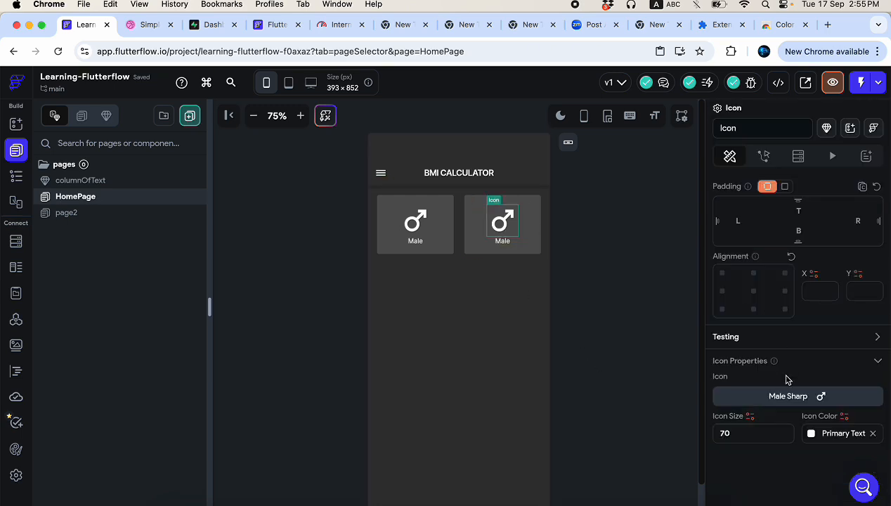
{"action": "left_click", "coordinate": [789, 394]}
{"action": "type", "text": "female"}
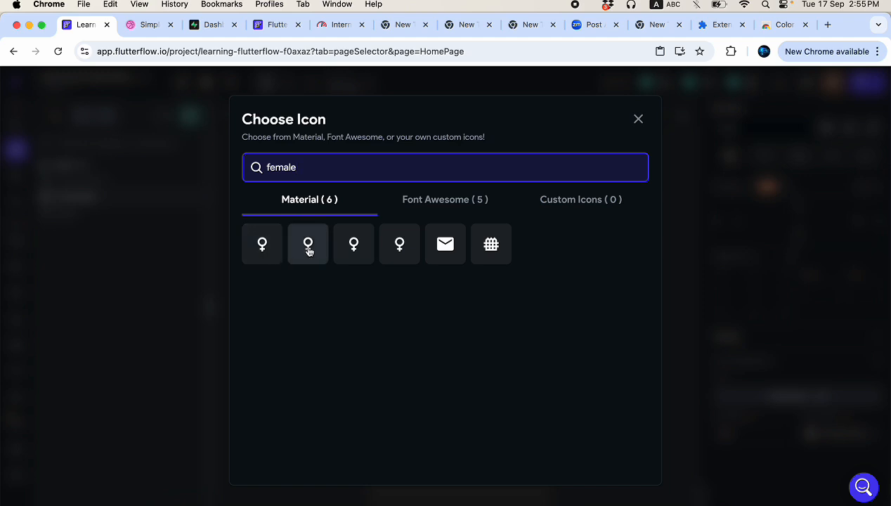
{"action": "left_click", "coordinate": [308, 247]}
- Change the text under the female icon to "Female"
{"action": "left_click", "coordinate": [503, 248]}
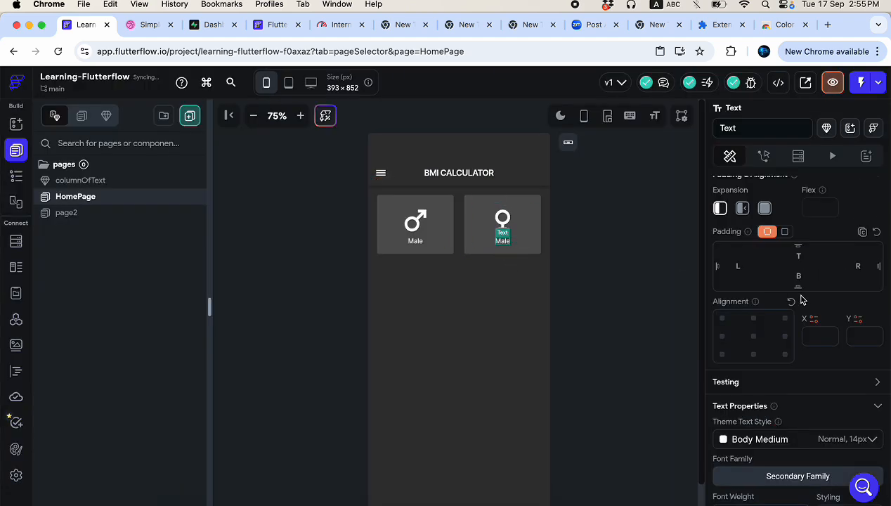
{"action": "scroll", "coordinate": [796, 296], "scroll_direction": "up", "scroll_amount": 5}
{"action": "left_click", "coordinate": [720, 247]}
{"action": "type", "text": "Female"}
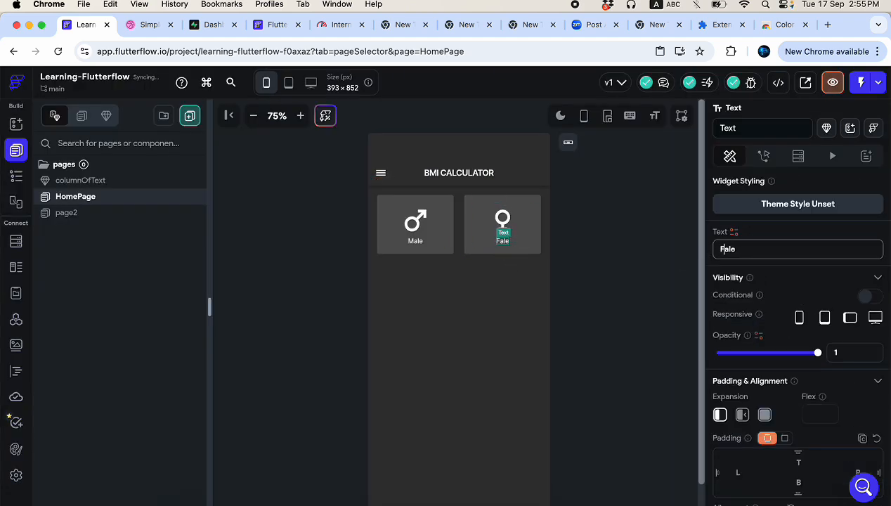
{"action": "left_click", "coordinate": [571, 272]}
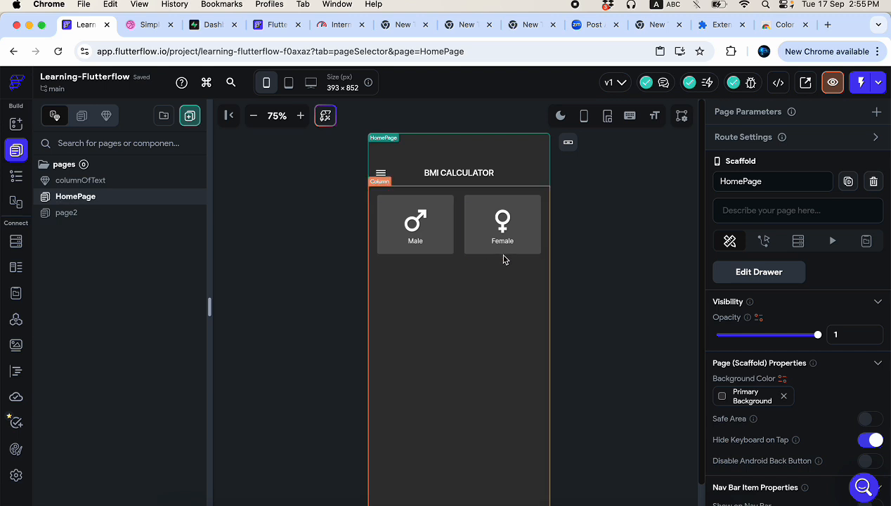
- Copy the Male container and paste it into the inner column below the Male and Female row
{"action": "left_click", "coordinate": [147, 27]}
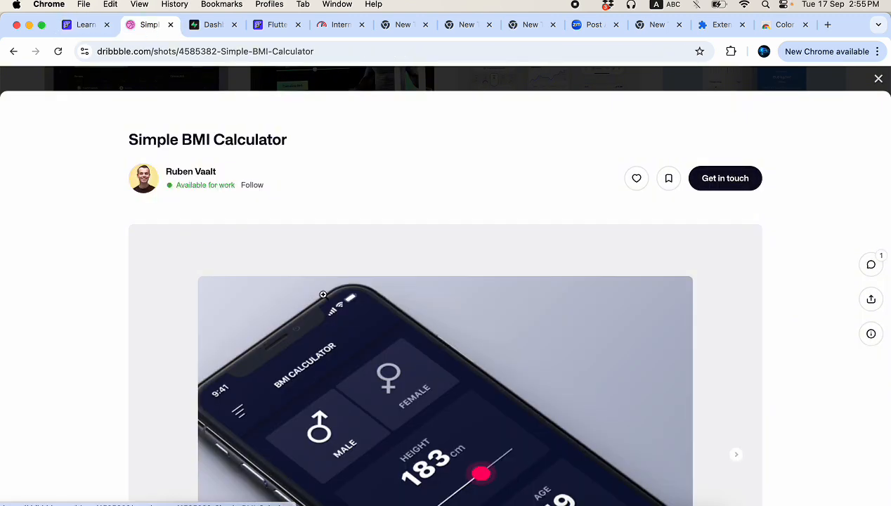
{"action": "scroll", "coordinate": [323, 294], "scroll_direction": "down", "scroll_amount": 5}
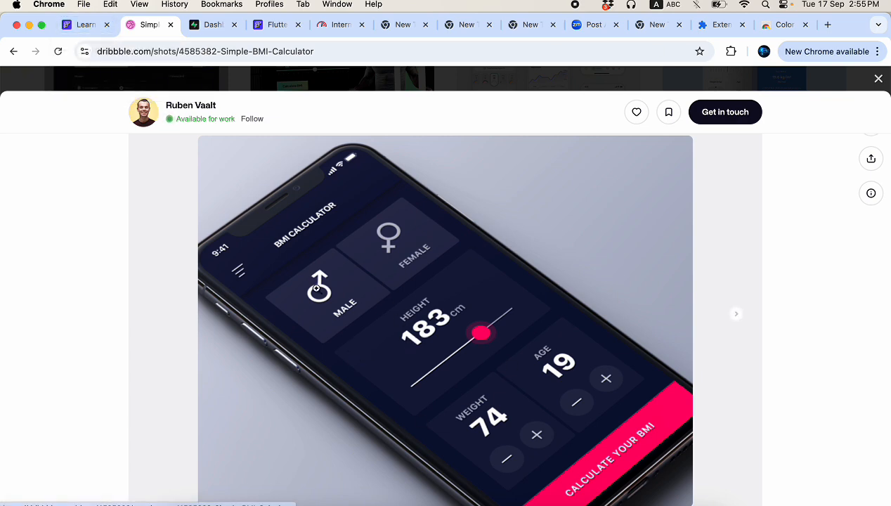
{"action": "left_click", "coordinate": [81, 25]}
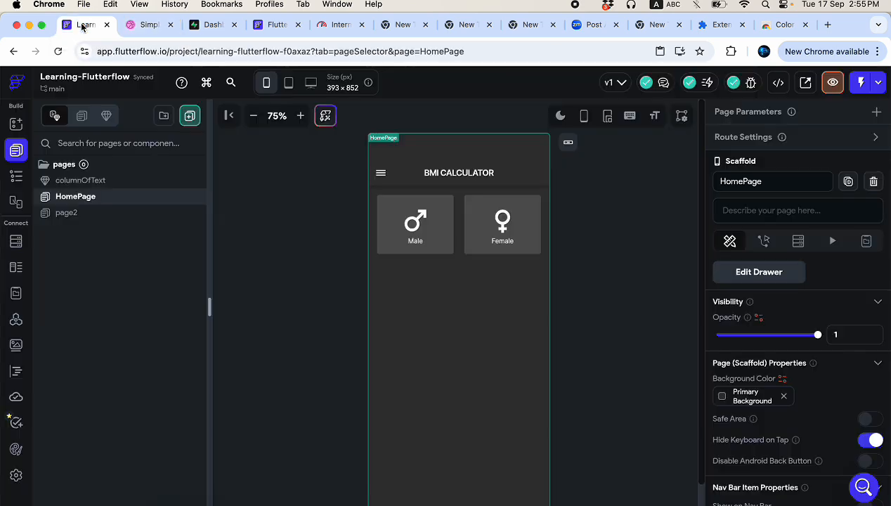
{"action": "left_click", "coordinate": [422, 255]}
{"action": "key", "text": "super+c"}
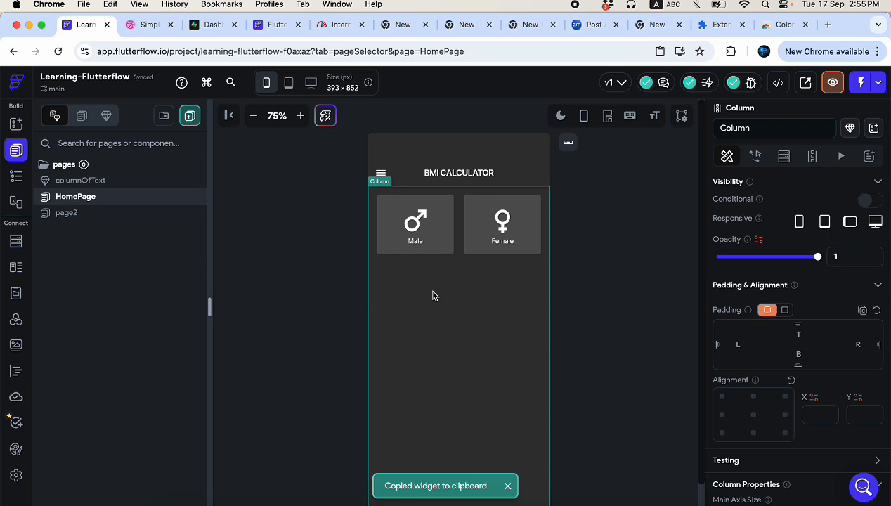
{"action": "left_click", "coordinate": [16, 176]}
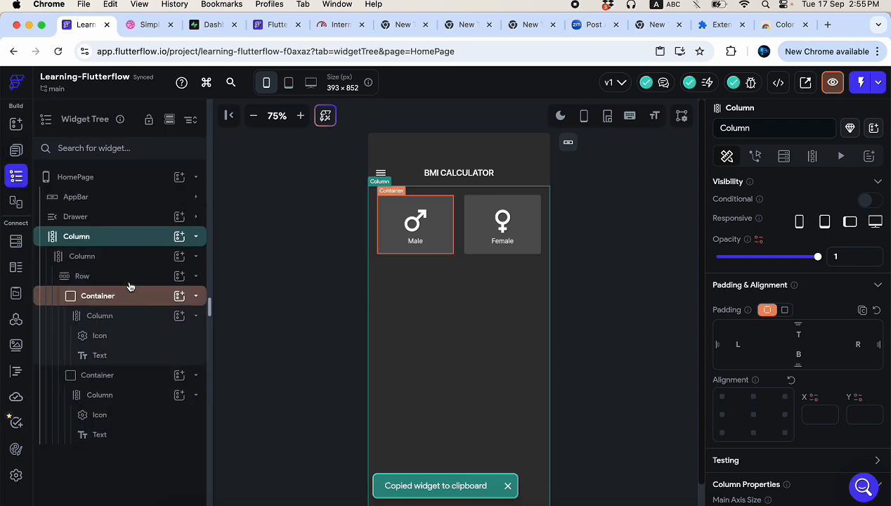
{"action": "left_click", "coordinate": [117, 257]}
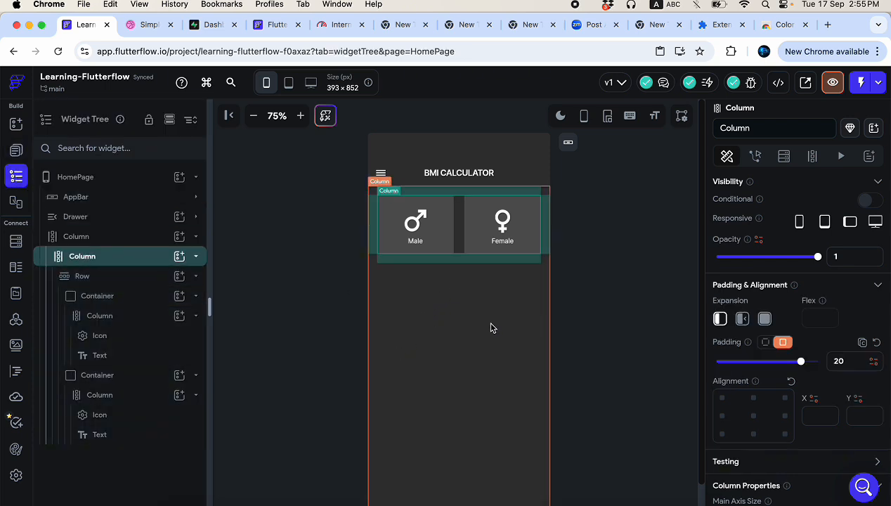
{"action": "key", "text": "ctrl+v"}
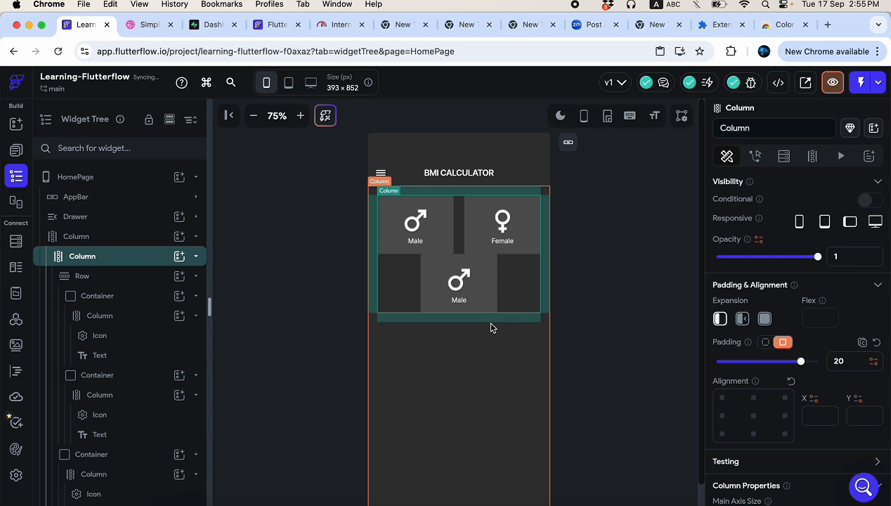
- Set the pasted container's top padding to 20
{"action": "left_click", "coordinate": [495, 299]}
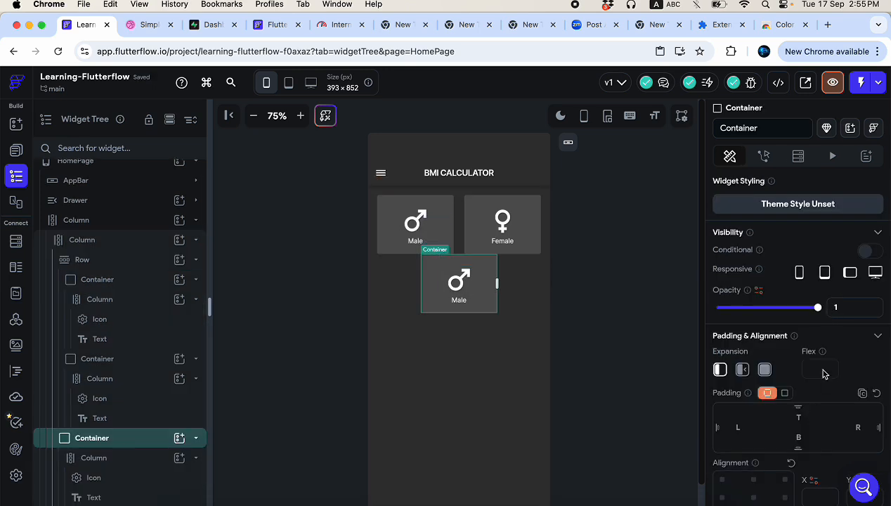
{"action": "scroll", "coordinate": [815, 407], "scroll_direction": "down", "scroll_amount": 1}
{"action": "left_click", "coordinate": [798, 400]}
{"action": "type", "text": "20"}
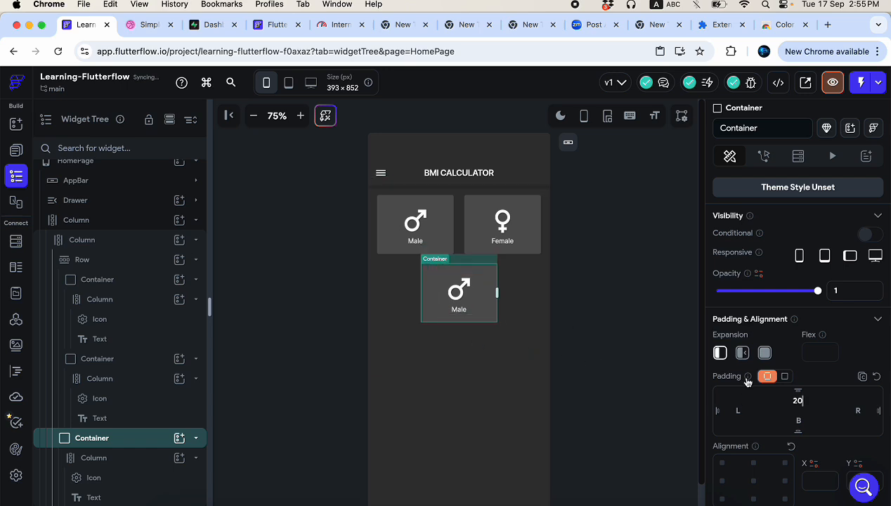
- Switch the pasted container's width unit to PX and make the width infinite
{"action": "scroll", "coordinate": [742, 379], "scroll_direction": "down", "scroll_amount": 5}
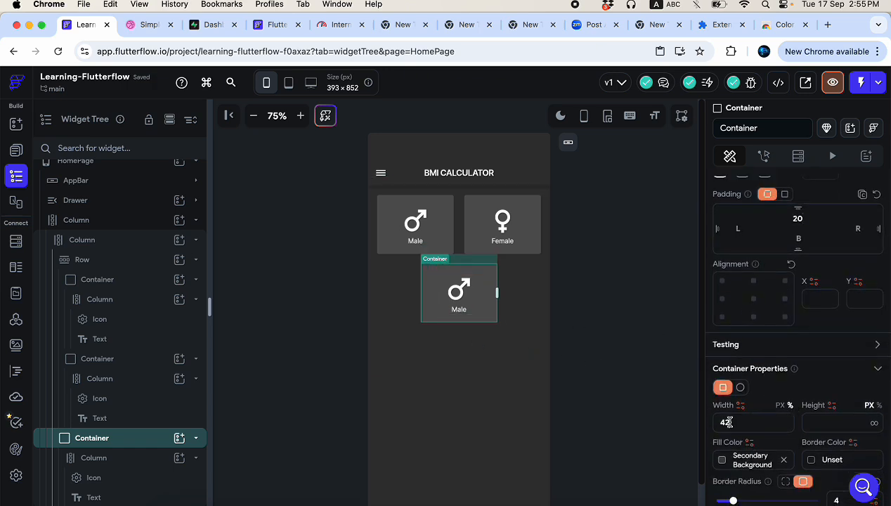
{"action": "left_click", "coordinate": [724, 422]}
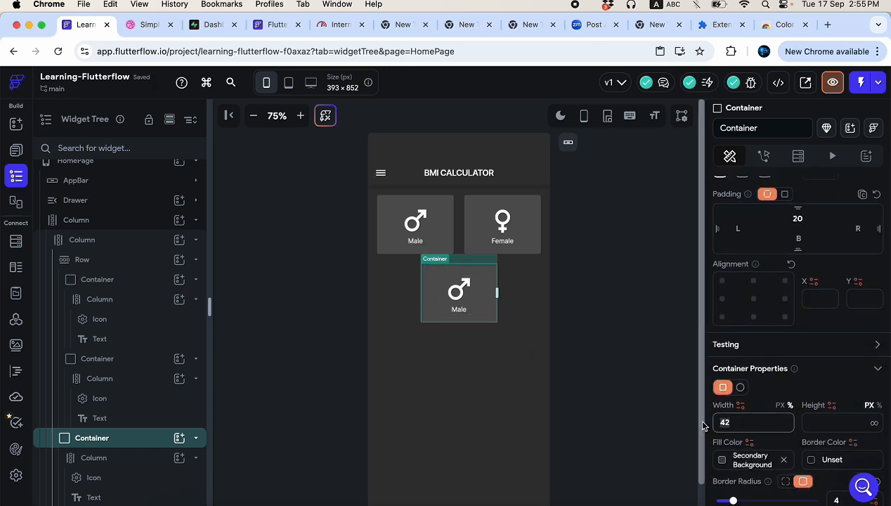
{"action": "left_click", "coordinate": [781, 406]}
{"action": "left_click", "coordinate": [785, 425]}
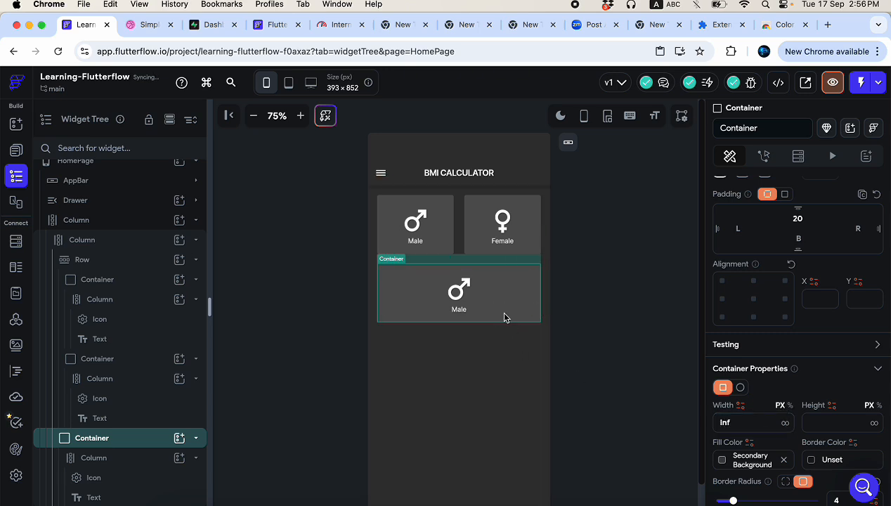
- Delete the male icon from the full-width container and duplicate its Male text
{"action": "left_click", "coordinate": [143, 31]}
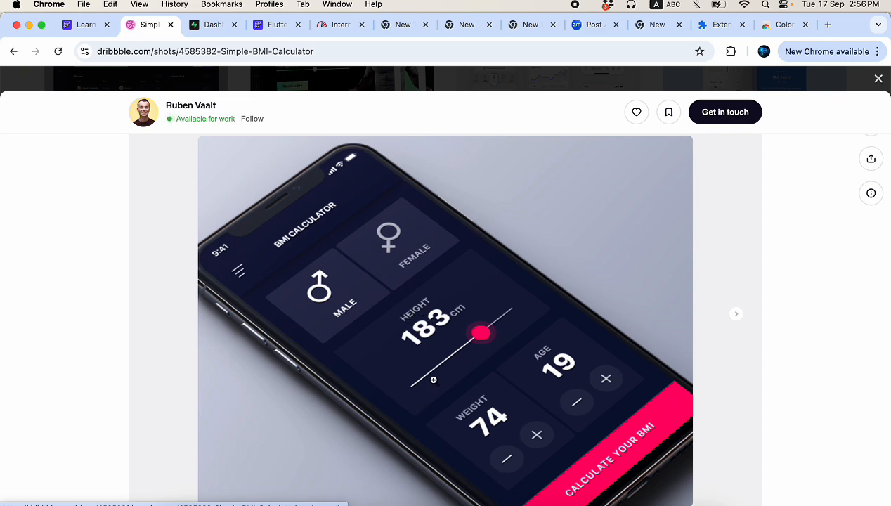
{"action": "left_click", "coordinate": [83, 25]}
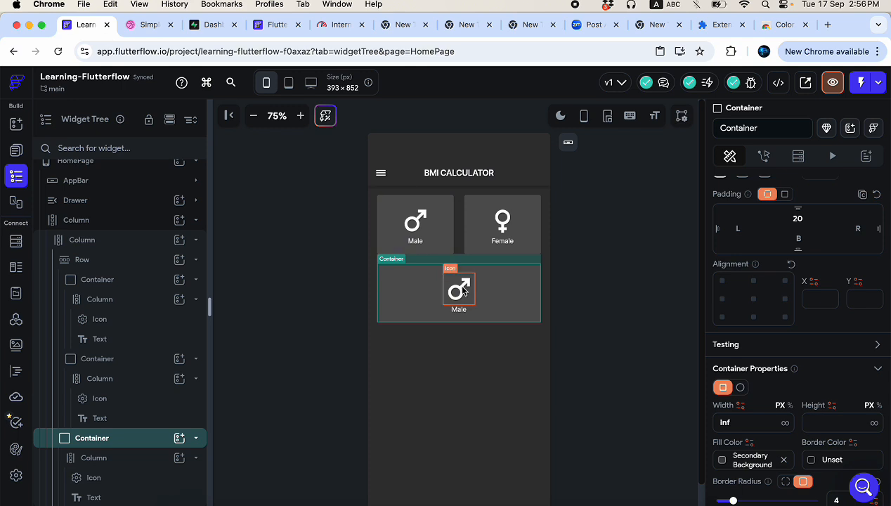
{"action": "left_click", "coordinate": [464, 291]}
{"action": "key", "text": "Delete"}
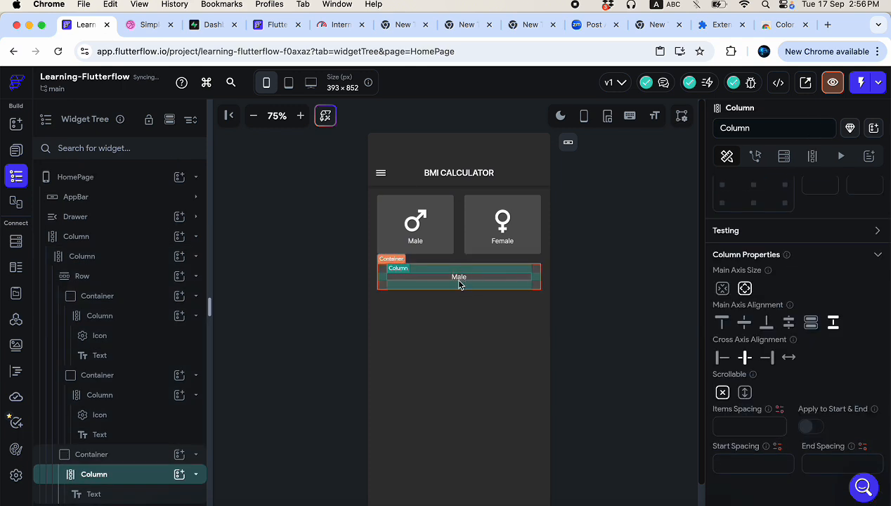
{"action": "left_click", "coordinate": [459, 282]}
{"action": "left_click", "coordinate": [458, 278]}
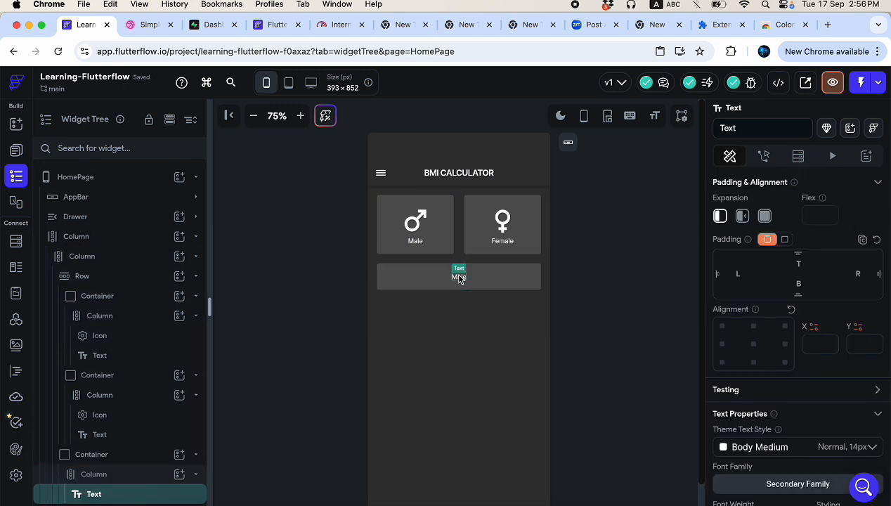
{"action": "key", "text": "super+d"}
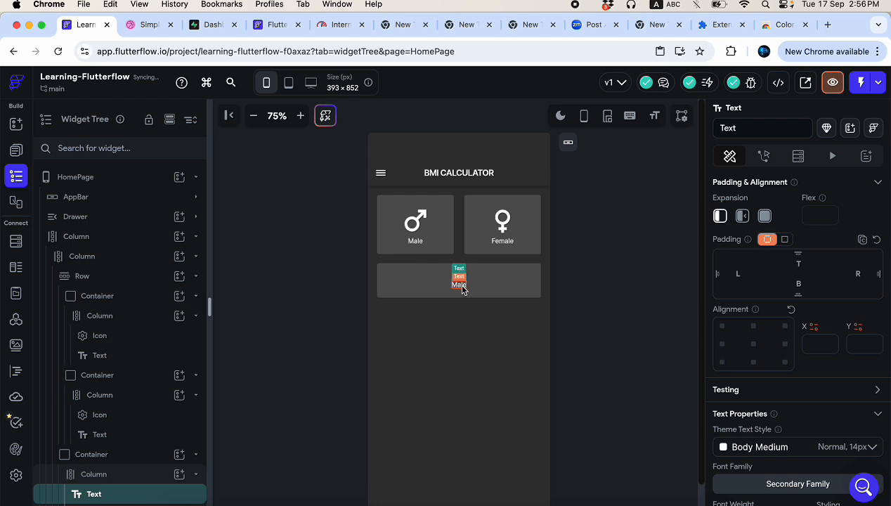
- Insert a Slider form element into the full-width container's column, below the two texts
{"action": "left_click", "coordinate": [479, 278]}
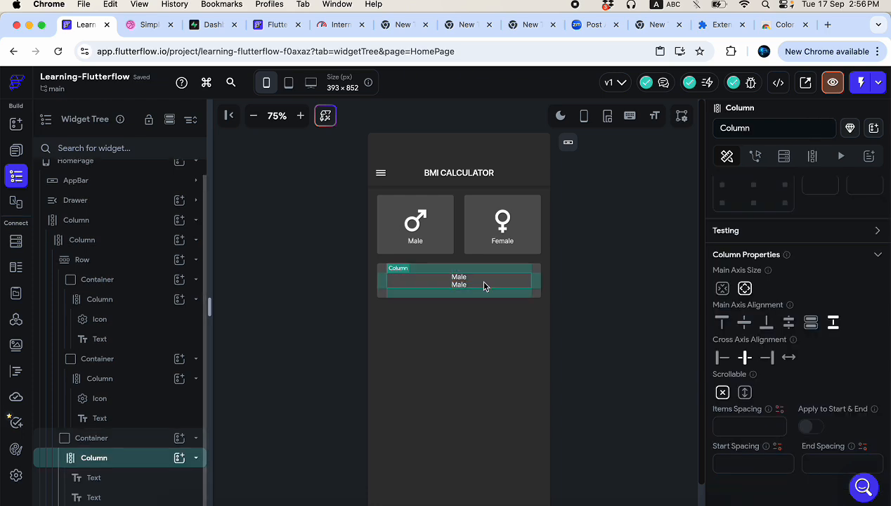
{"action": "right_click", "coordinate": [480, 278]}
{"action": "left_click", "coordinate": [536, 247]}
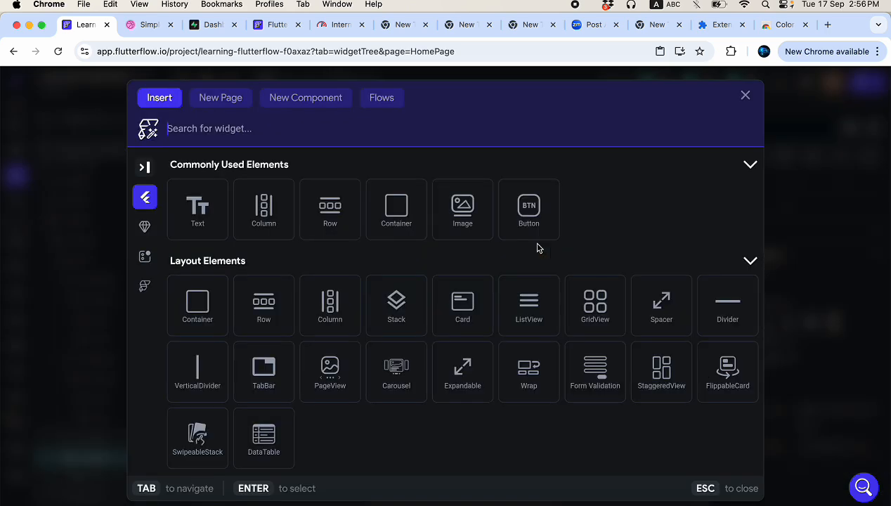
{"action": "type", "text": "slider"}
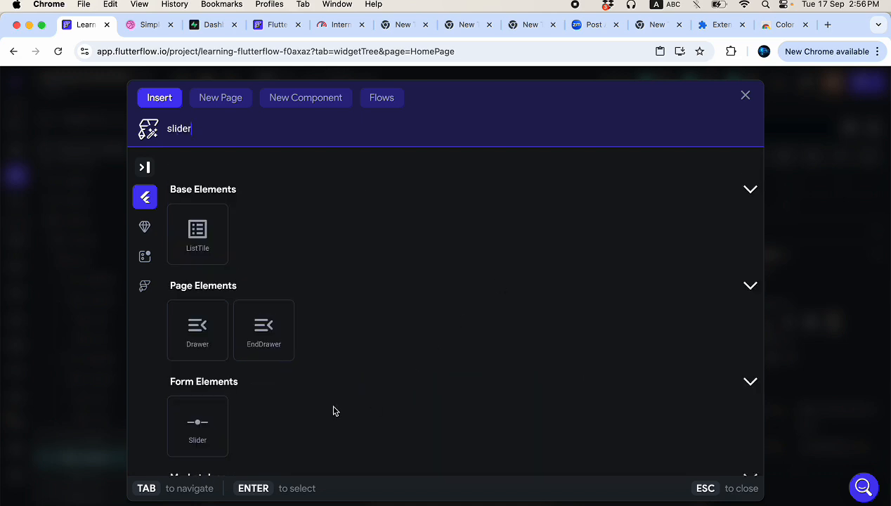
{"action": "scroll", "coordinate": [237, 374], "scroll_direction": "down", "scroll_amount": 2}
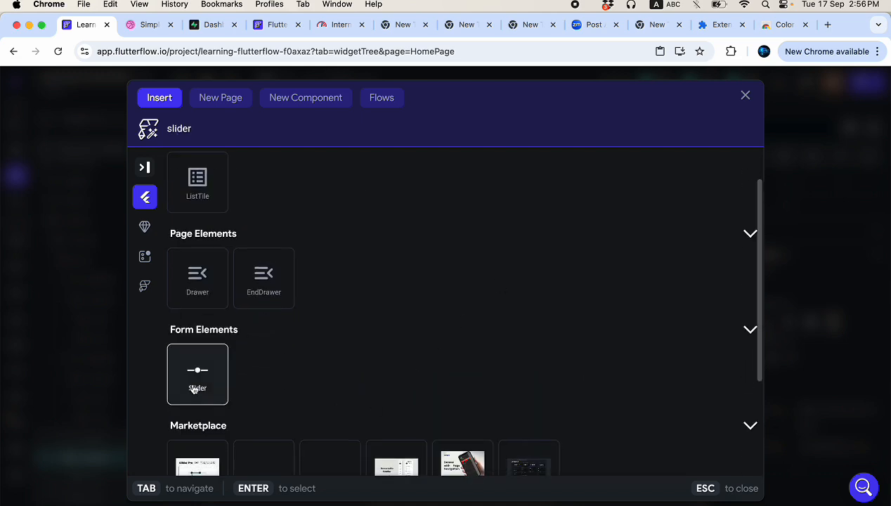
{"action": "left_click", "coordinate": [197, 380]}
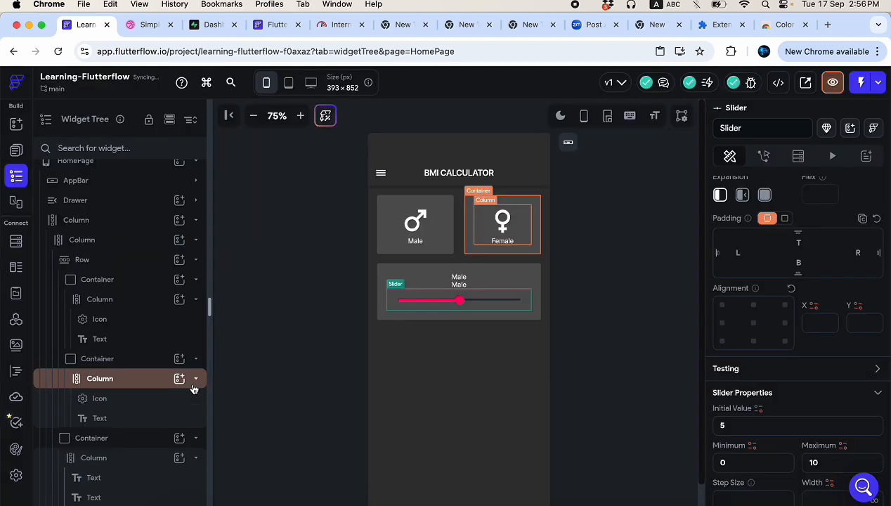
- Format the second text in the full-width container with font weight 700 - Bold and font size 30
{"action": "left_click", "coordinate": [461, 285]}
{"action": "scroll", "coordinate": [784, 419], "scroll_direction": "down", "scroll_amount": 5}
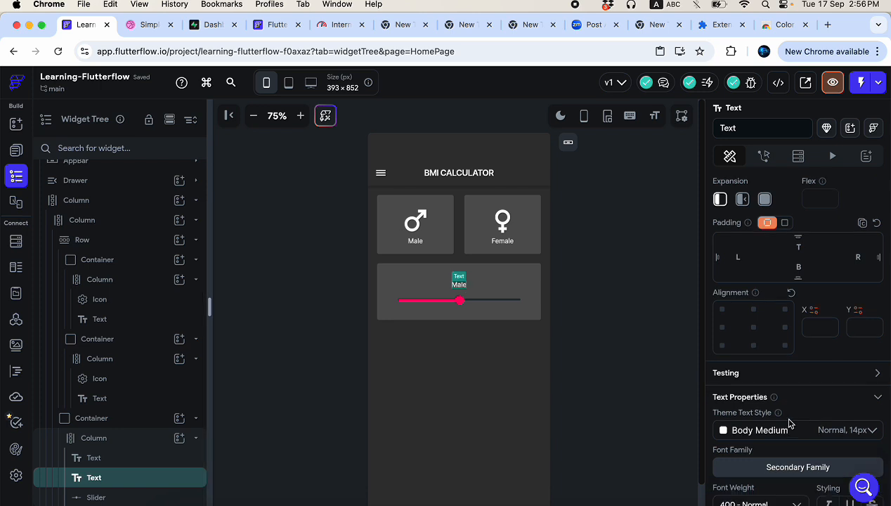
{"action": "left_click", "coordinate": [757, 348]}
{"action": "scroll", "coordinate": [757, 457], "scroll_direction": "down", "scroll_amount": 3}
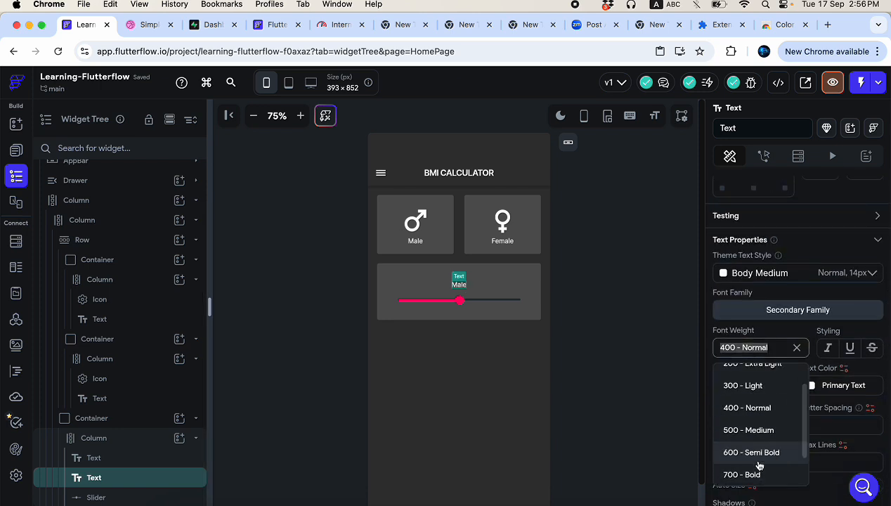
{"action": "left_click", "coordinate": [752, 418]}
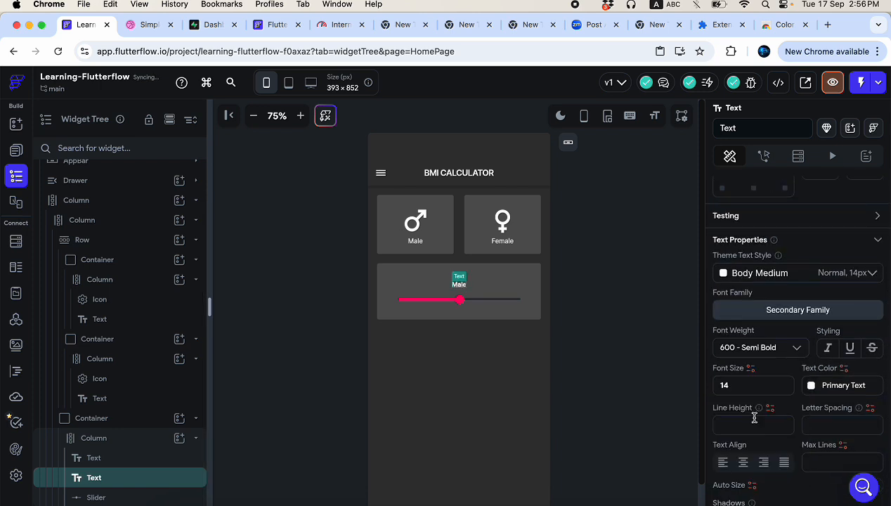
{"action": "left_click", "coordinate": [754, 347]}
{"action": "scroll", "coordinate": [758, 456], "scroll_direction": "down", "scroll_amount": 2}
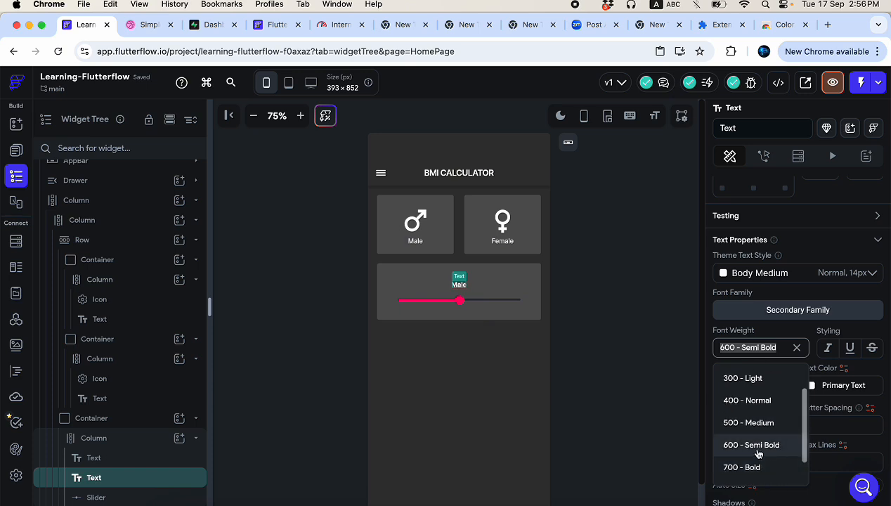
{"action": "left_click", "coordinate": [758, 468]}
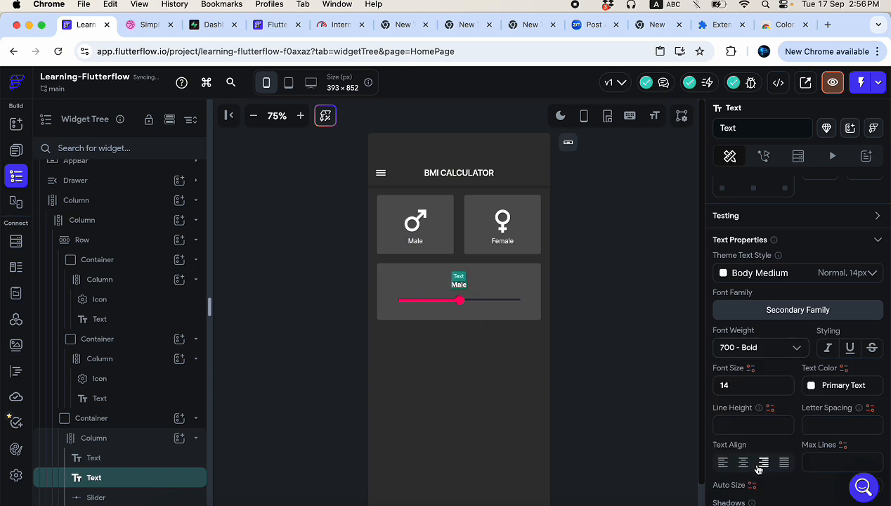
{"action": "left_click", "coordinate": [746, 393]}
{"action": "type", "text": "30"}
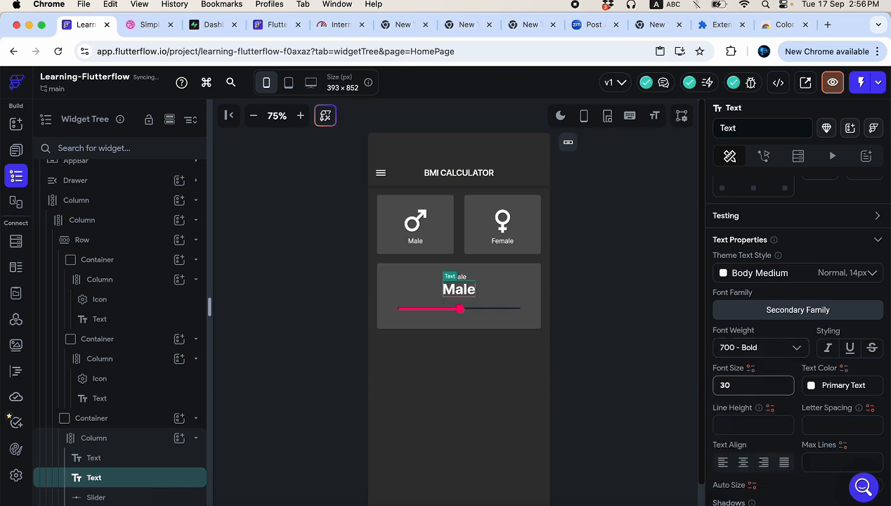
- Change the large bold text above the slider to "280"
{"action": "scroll", "coordinate": [741, 281], "scroll_direction": "up", "scroll_amount": 5}
{"action": "left_click", "coordinate": [717, 250]}
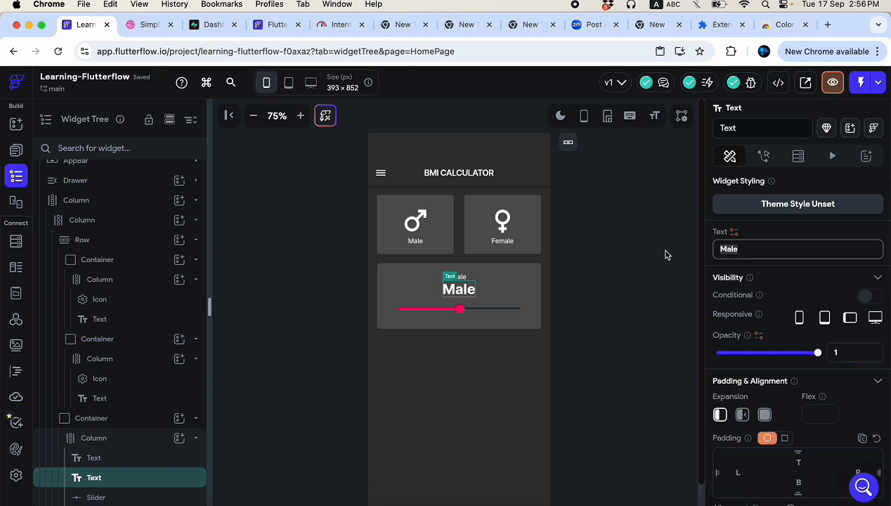
{"action": "type", "text": "280"}
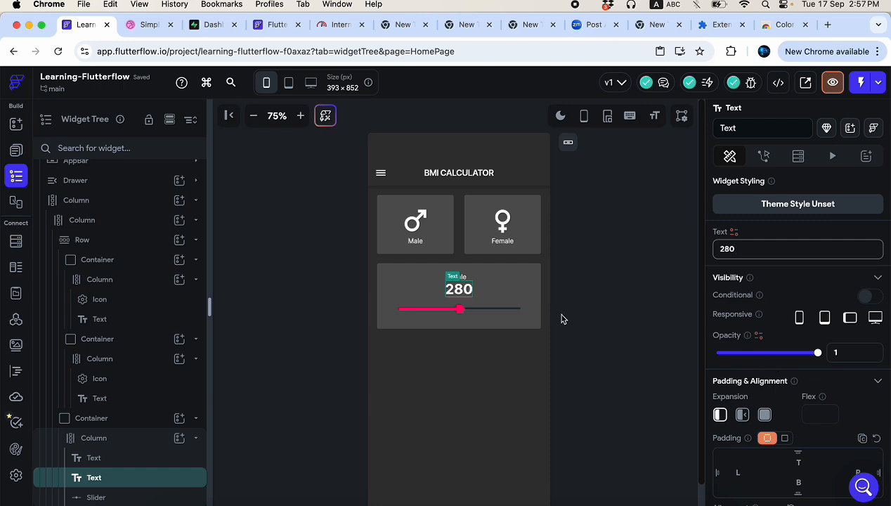
- Replace the "280" text with a RichText widget and add a second text span to it
{"action": "left_click", "coordinate": [145, 28]}
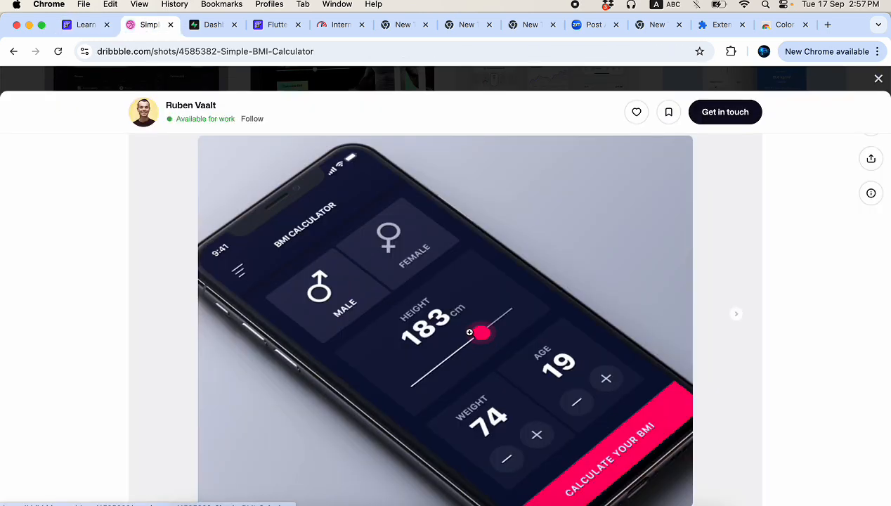
{"action": "left_click", "coordinate": [84, 25]}
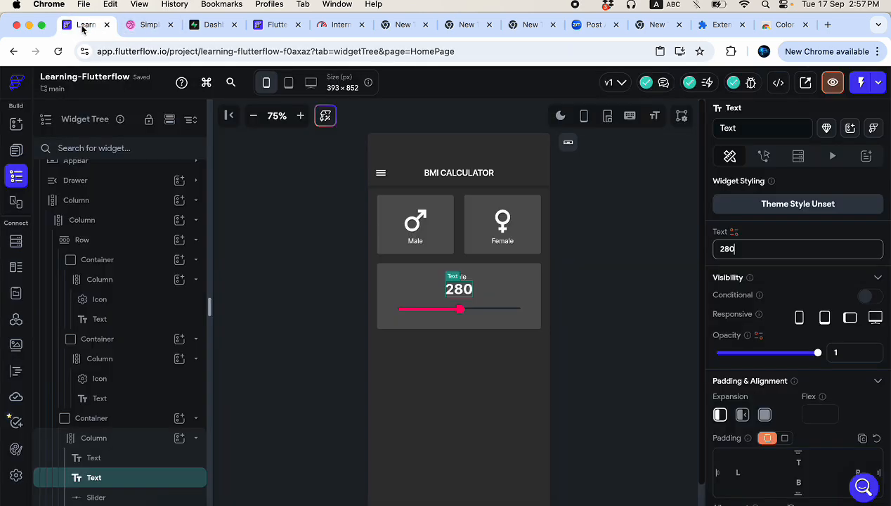
{"action": "right_click", "coordinate": [458, 295]}
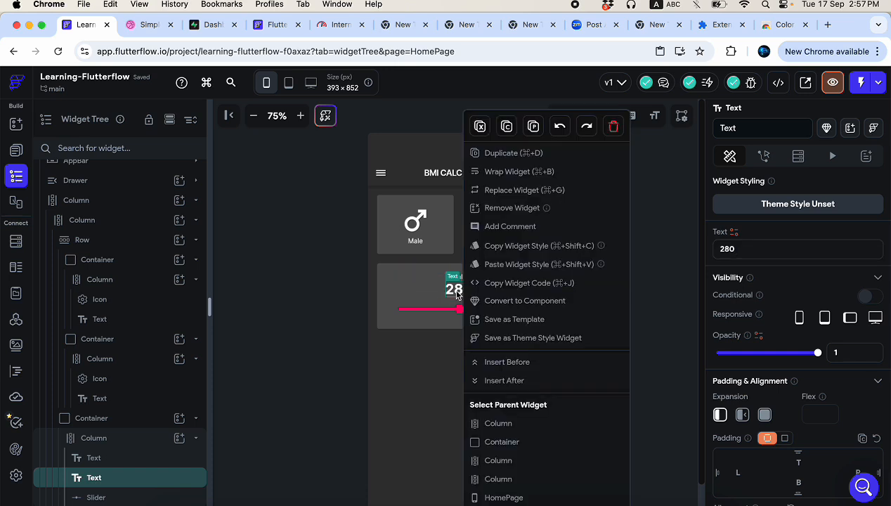
{"action": "left_click", "coordinate": [505, 191]}
{"action": "left_click", "coordinate": [372, 309]}
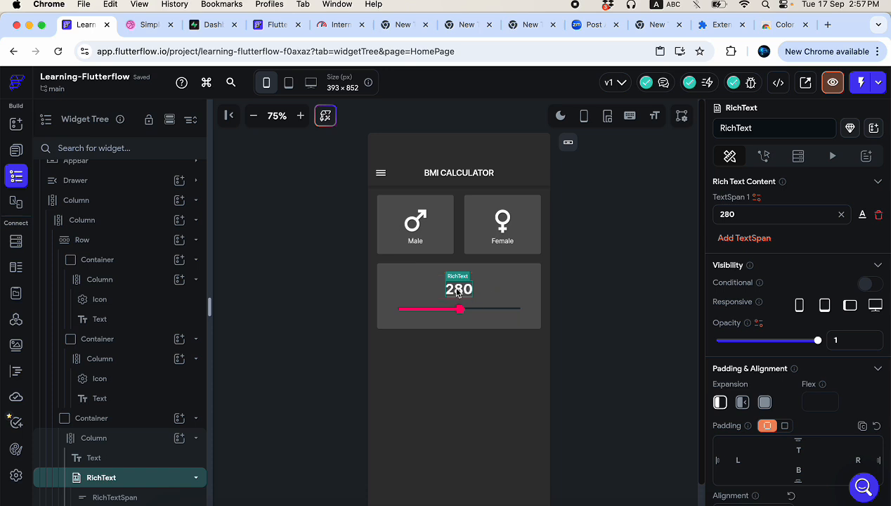
{"action": "left_click", "coordinate": [729, 239]}
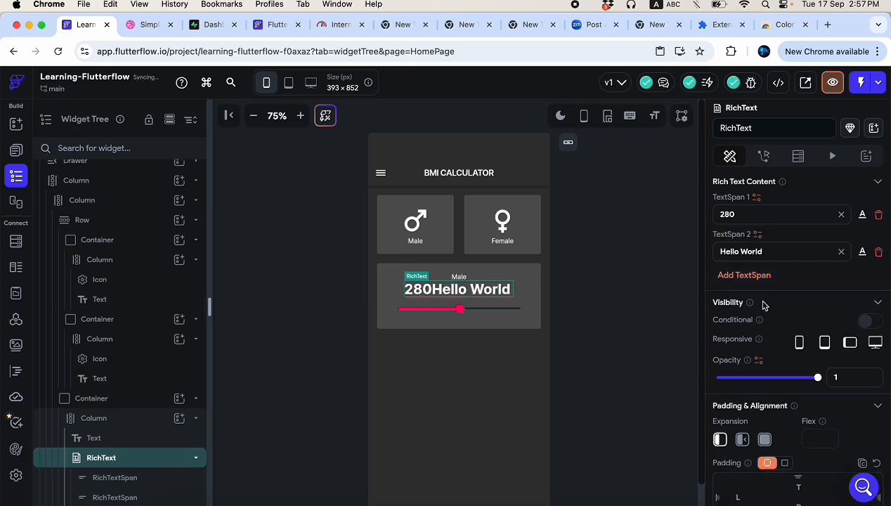
- Change the second text span of the RichText to "cm" and set its font size to 16
{"action": "left_click_drag", "start_coordinate": [779, 251], "coordinate": [694, 260]}
{"action": "type", "text": "cm"}
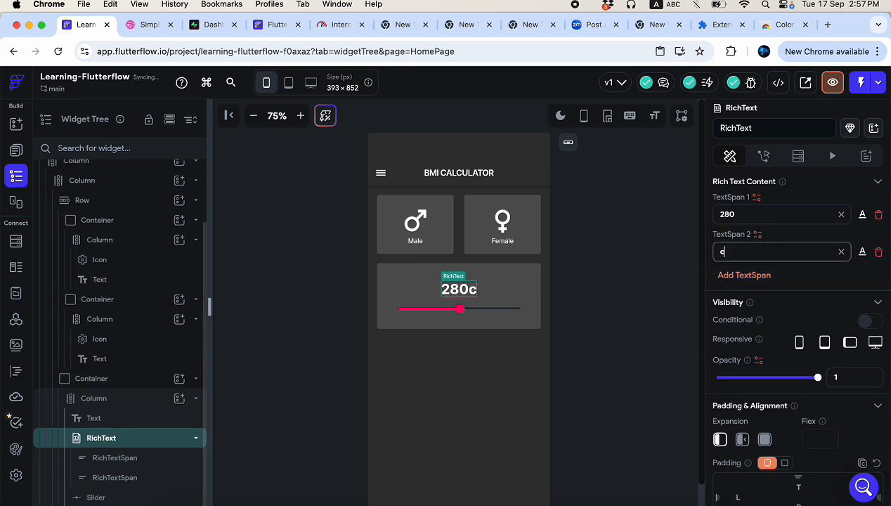
{"action": "left_click", "coordinate": [862, 252]}
{"action": "scroll", "coordinate": [773, 436], "scroll_direction": "down", "scroll_amount": 3}
{"action": "left_click", "coordinate": [745, 388]}
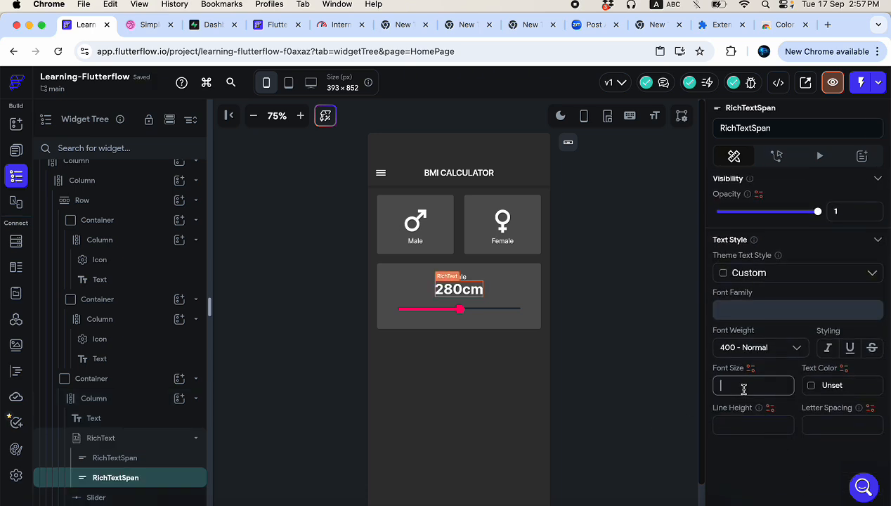
{"action": "type", "text": "16"}
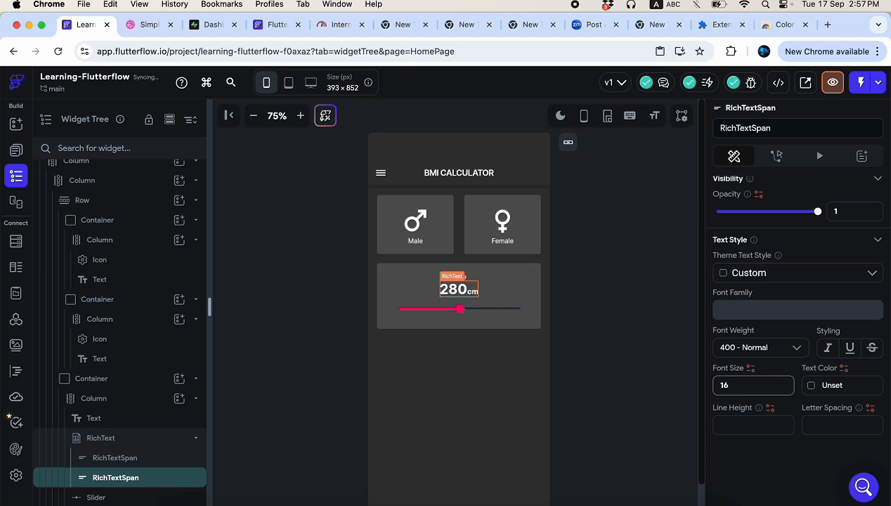
- Set the "cm" span's text color to light grey #F4F4F4 and lower the color's opacity
{"action": "left_click", "coordinate": [812, 386]}
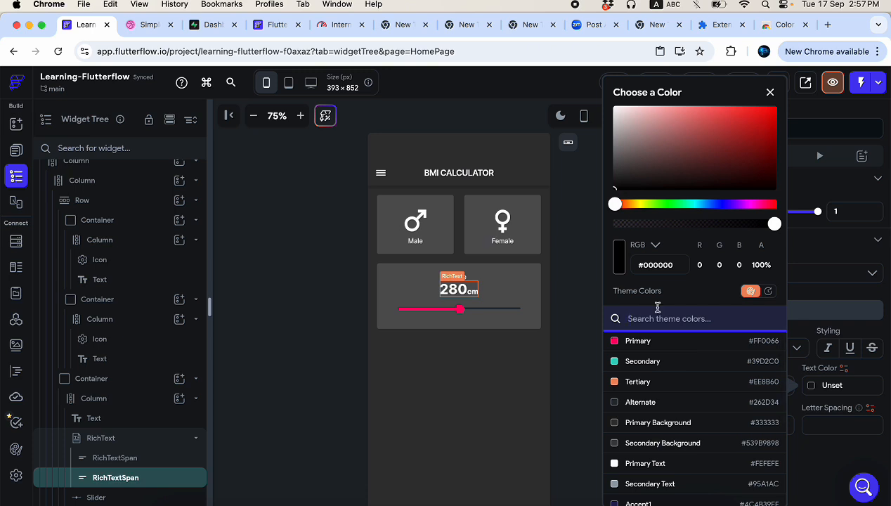
{"action": "left_click", "coordinate": [613, 110]}
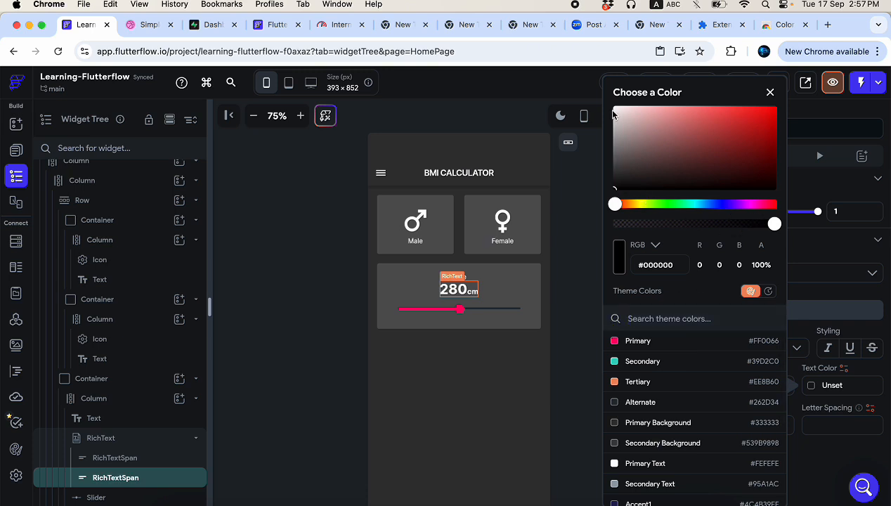
{"action": "left_click_drag", "start_coordinate": [620, 114], "coordinate": [580, 112]}
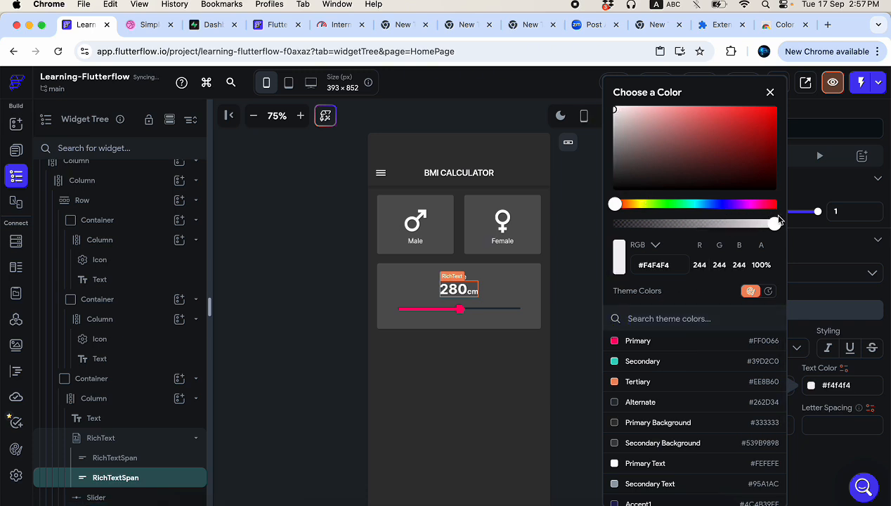
{"action": "left_click_drag", "start_coordinate": [754, 228], "coordinate": [702, 224]}
{"action": "left_click", "coordinate": [556, 336]}
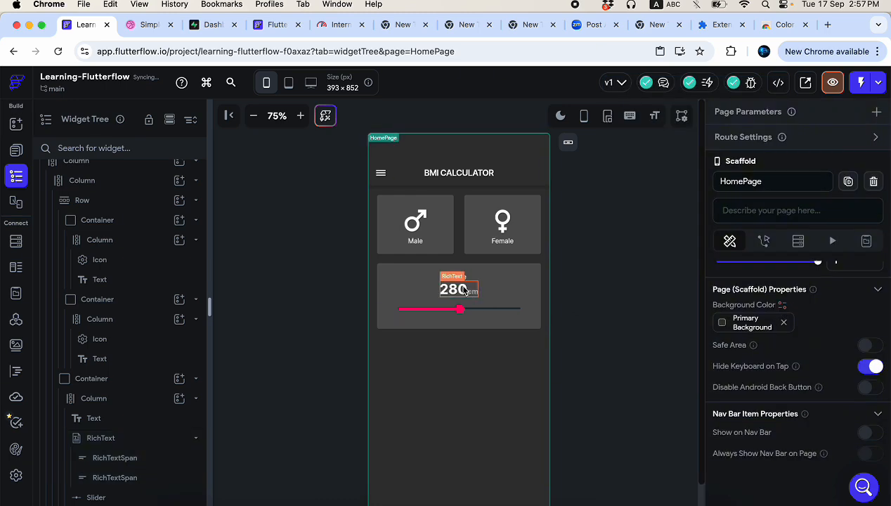
- Add a top padding of 10 to the "280cm" RichText in the full-width container
{"action": "left_click", "coordinate": [459, 278]}
{"action": "left_click", "coordinate": [435, 291]}
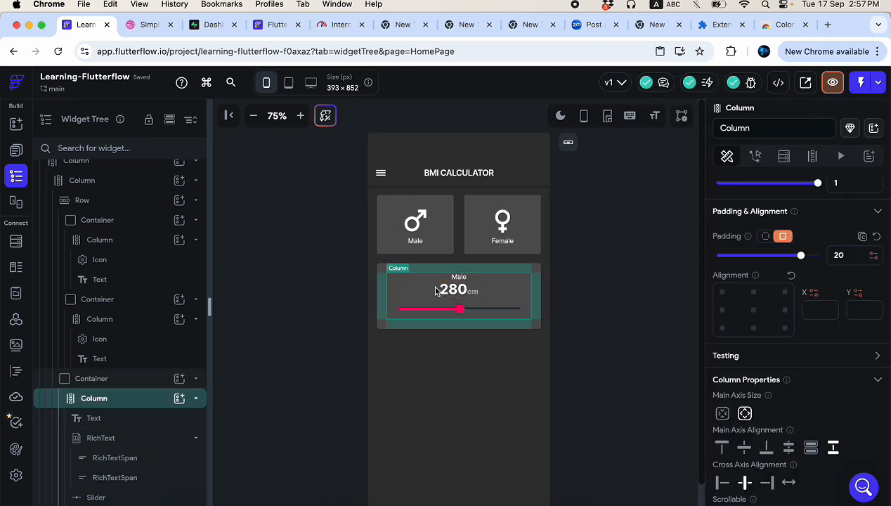
{"action": "scroll", "coordinate": [740, 433], "scroll_direction": "down", "scroll_amount": 1}
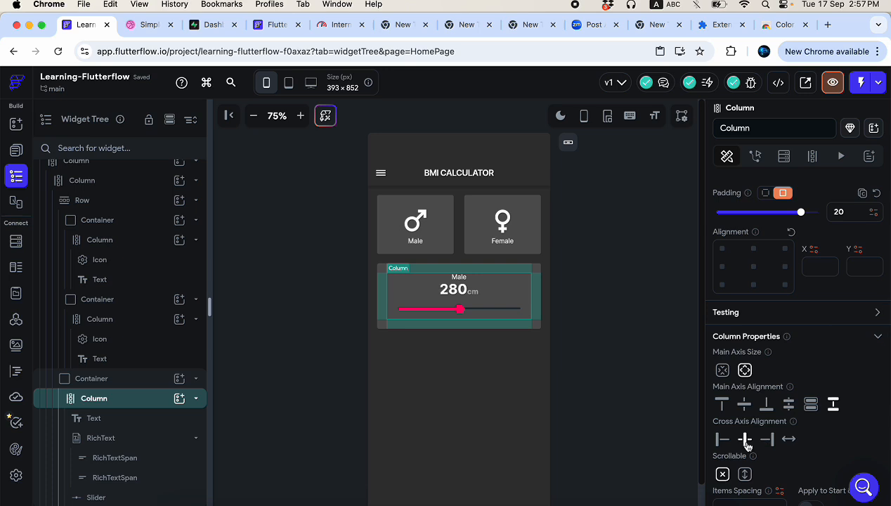
{"action": "left_click", "coordinate": [471, 293]}
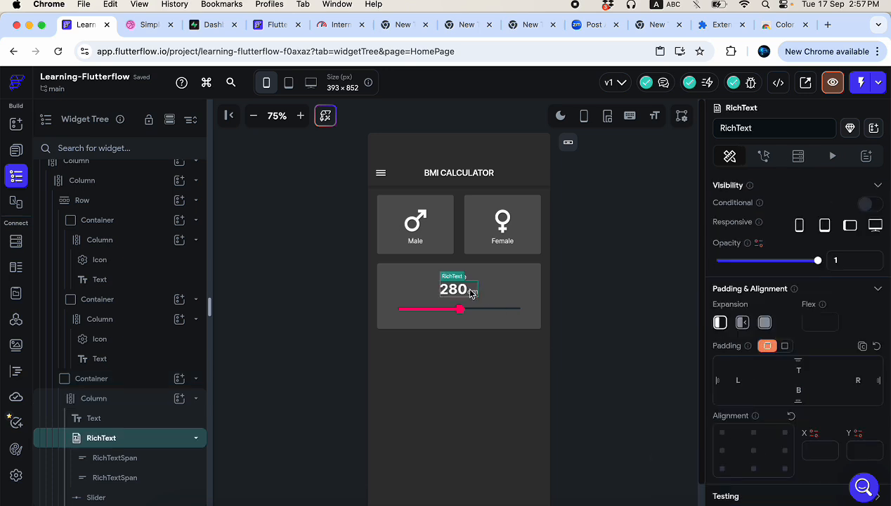
{"action": "left_click", "coordinate": [799, 373]}
{"action": "type", "text": "10"}
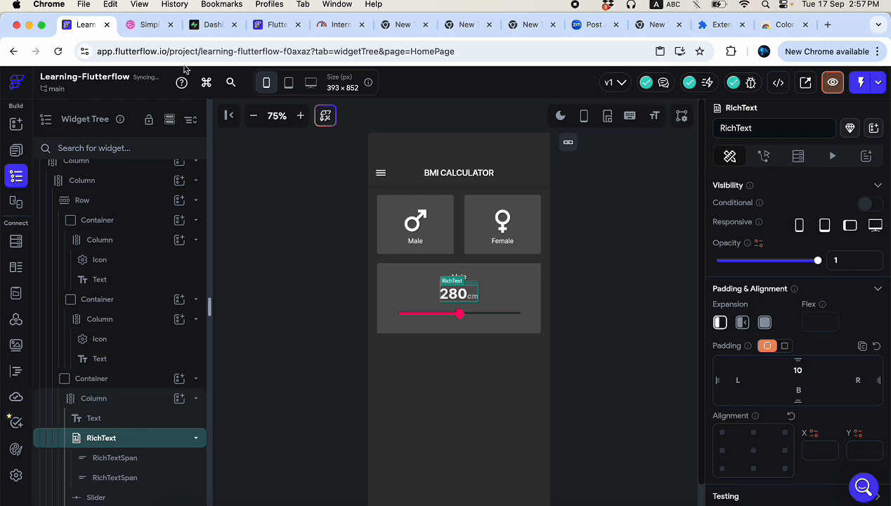
- Check the Dribbble design and change the "Male" text above "280cm" to "Height"
{"action": "left_click", "coordinate": [149, 31]}
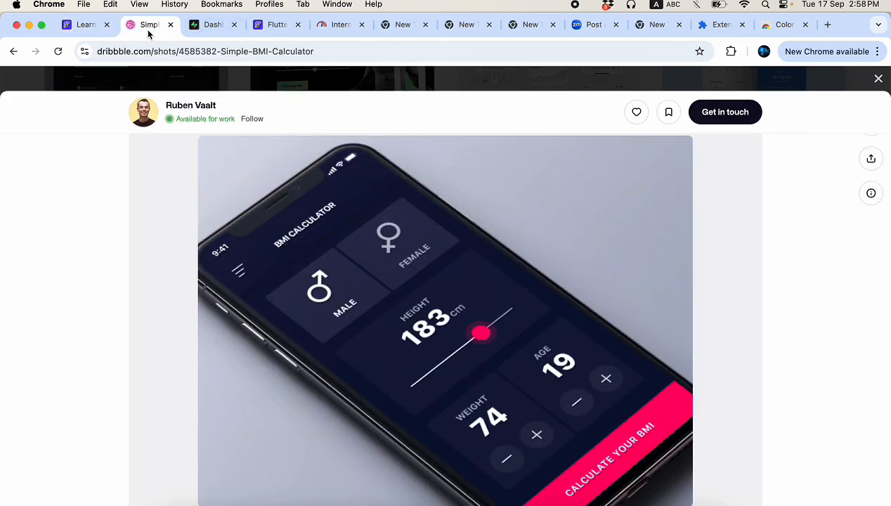
{"action": "left_click", "coordinate": [77, 26]}
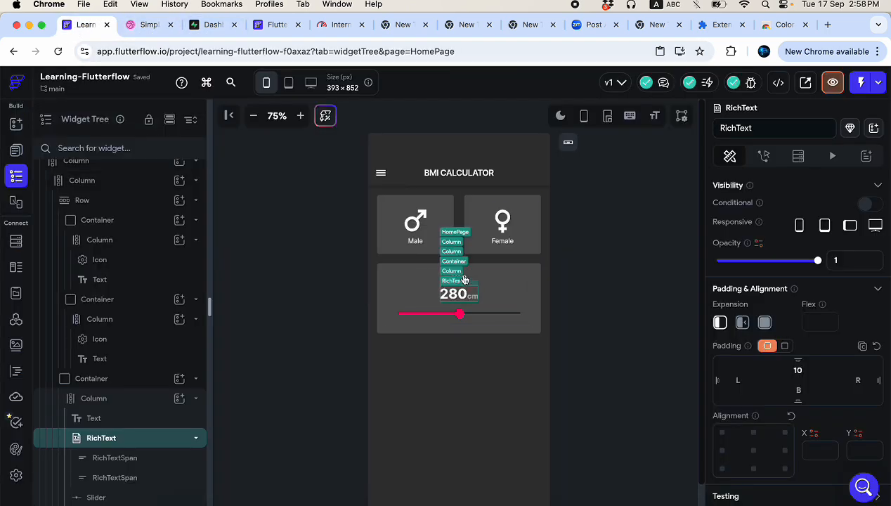
{"action": "left_click", "coordinate": [459, 276]}
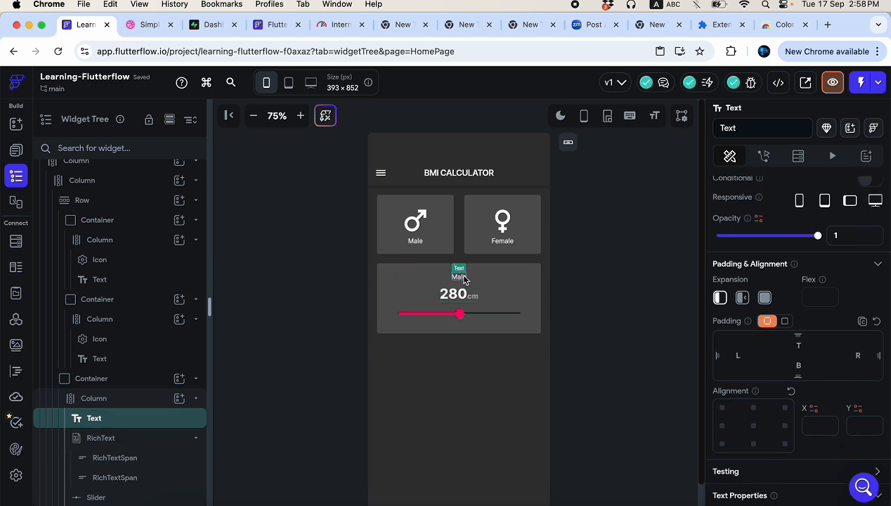
{"action": "scroll", "coordinate": [812, 420], "scroll_direction": "up", "scroll_amount": 3}
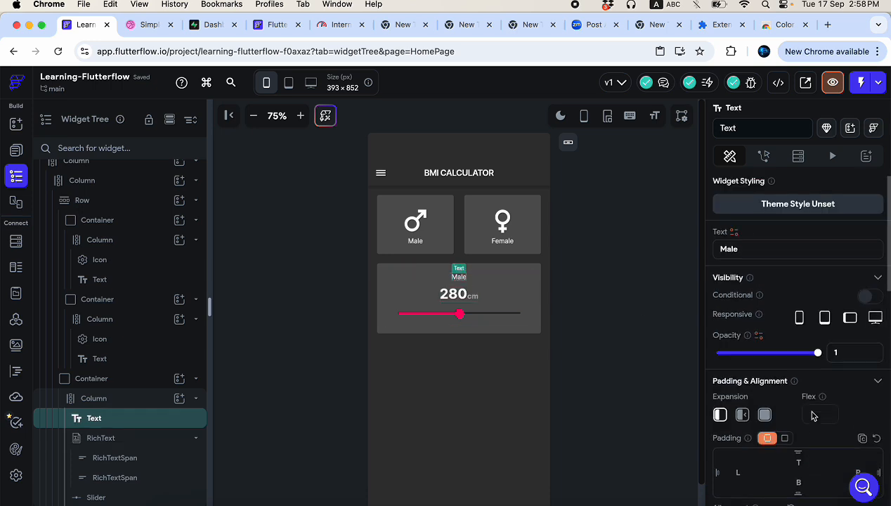
{"action": "double_click", "coordinate": [731, 251]}
{"action": "type", "text": "H"}
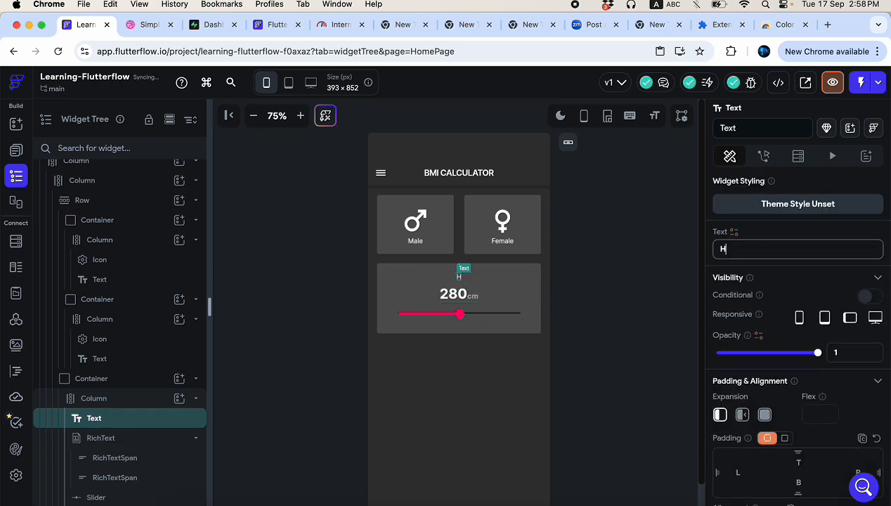
{"action": "type", "text": "elght"}
- Format the "Height" text with font weight 500 - Medium and font size 18
{"action": "scroll", "coordinate": [812, 420], "scroll_direction": "down", "scroll_amount": 3}
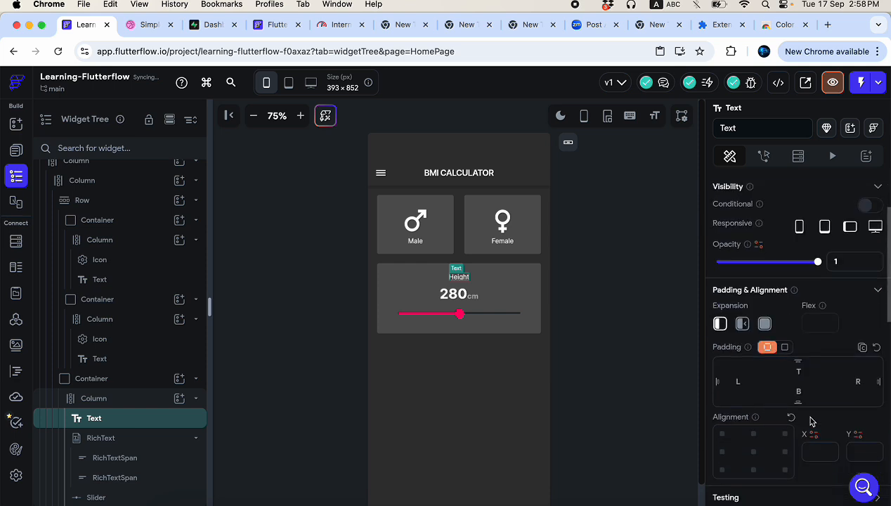
{"action": "scroll", "coordinate": [810, 424], "scroll_direction": "down", "scroll_amount": 5}
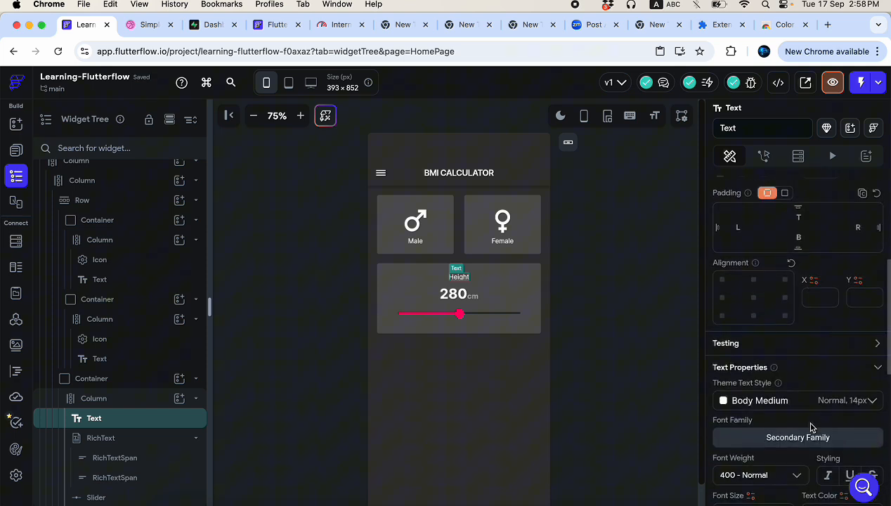
{"action": "left_click", "coordinate": [755, 464]}
{"action": "scroll", "coordinate": [752, 450], "scroll_direction": "down", "scroll_amount": 3}
{"action": "scroll", "coordinate": [765, 464], "scroll_direction": "down", "scroll_amount": 1}
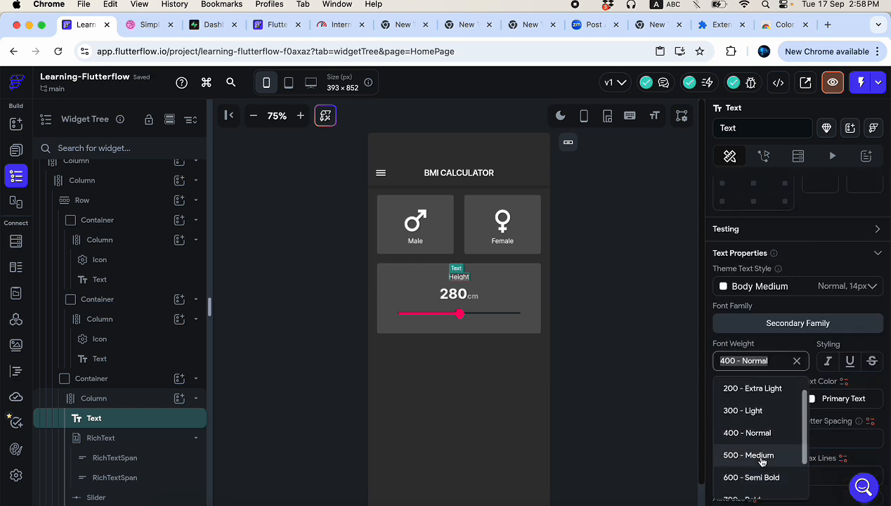
{"action": "left_click", "coordinate": [762, 457]}
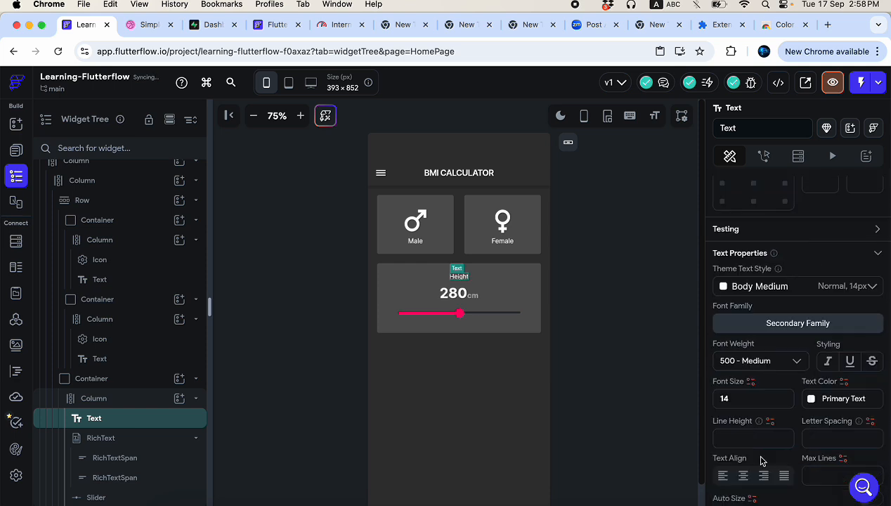
{"action": "left_click", "coordinate": [740, 398]}
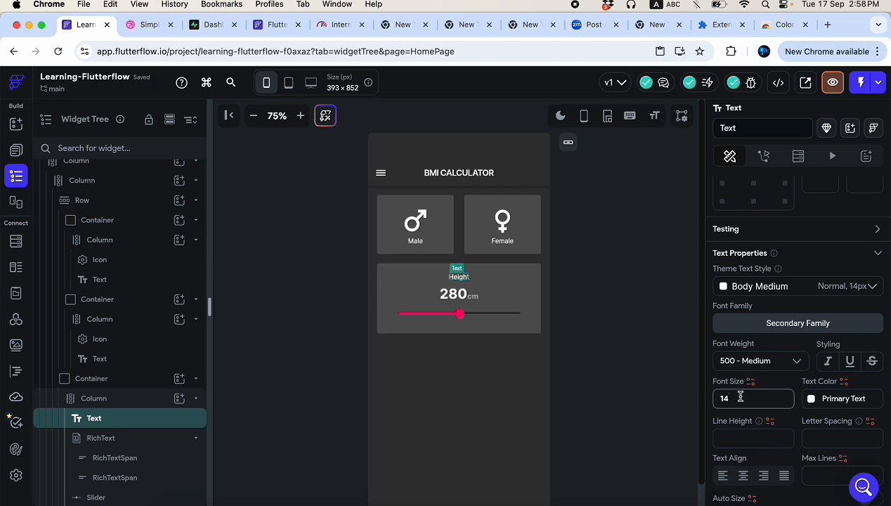
{"action": "key", "text": "BackSpace"}
{"action": "key", "text": "BackSpace"}
{"action": "type", "text": "20"}
{"action": "key", "text": "BackSpace"}
{"action": "key", "text": "BackSpace"}
{"action": "type", "text": "18"}
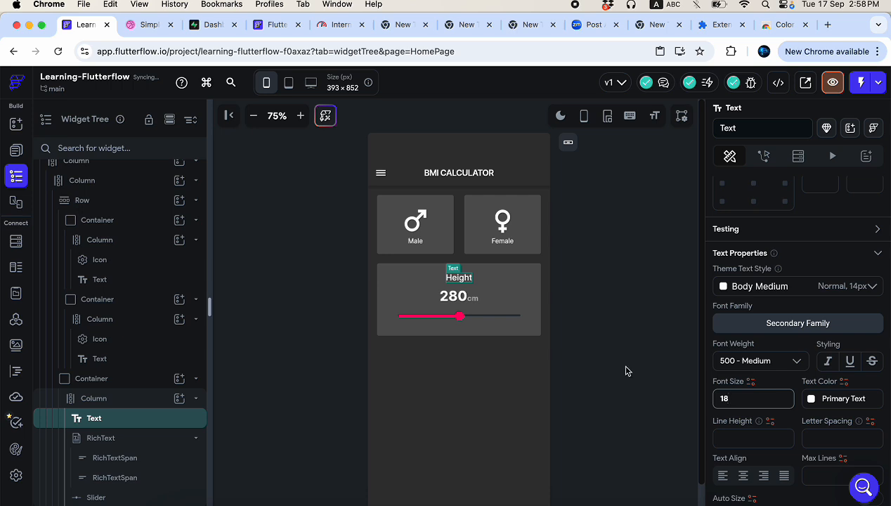
{"action": "left_click", "coordinate": [610, 339]}
- Give the "Height" text a bolder font weight than 500 - Medium
{"action": "left_click", "coordinate": [454, 273]}
{"action": "scroll", "coordinate": [454, 281], "scroll_direction": "down", "scroll_amount": 1}
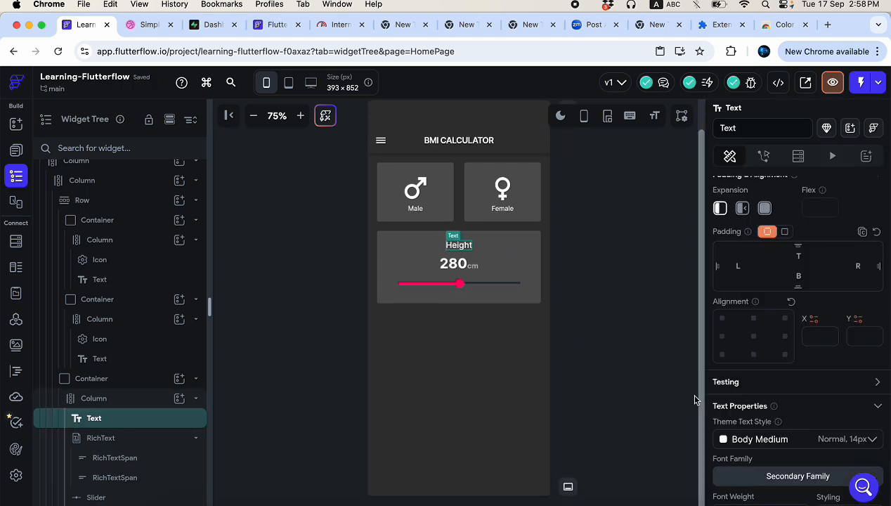
{"action": "scroll", "coordinate": [773, 429], "scroll_direction": "down", "scroll_amount": 1}
{"action": "scroll", "coordinate": [774, 429], "scroll_direction": "down", "scroll_amount": 3}
{"action": "left_click", "coordinate": [751, 308]}
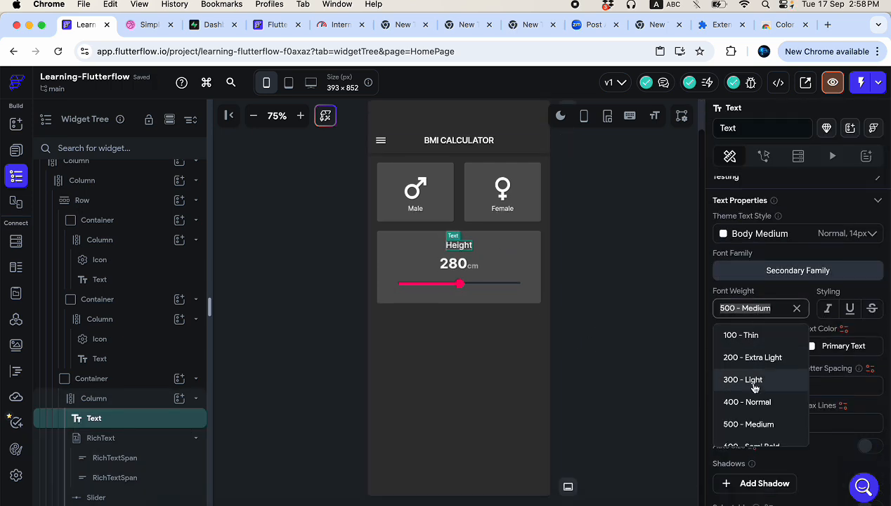
{"action": "scroll", "coordinate": [762, 425], "scroll_direction": "down", "scroll_amount": 1}
{"action": "left_click", "coordinate": [760, 422]}
{"action": "left_click", "coordinate": [617, 331]}
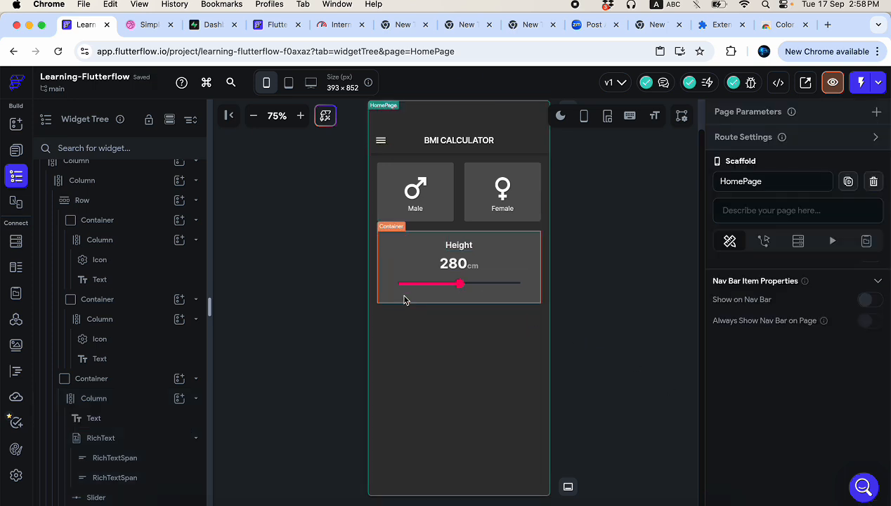
- Compare the height card and the slider's color properties with the Dribbble BMI calculator design
{"action": "left_click", "coordinate": [144, 25]}
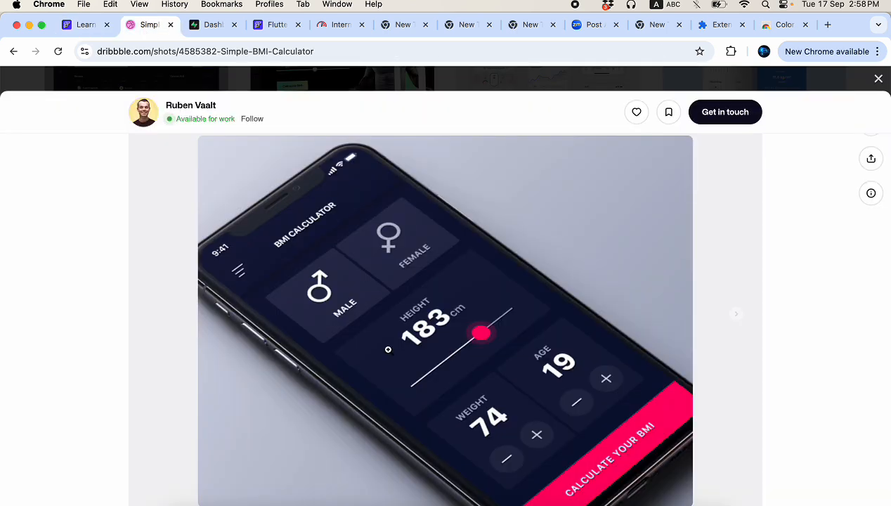
{"action": "left_click", "coordinate": [84, 28]}
{"action": "left_click", "coordinate": [459, 288]}
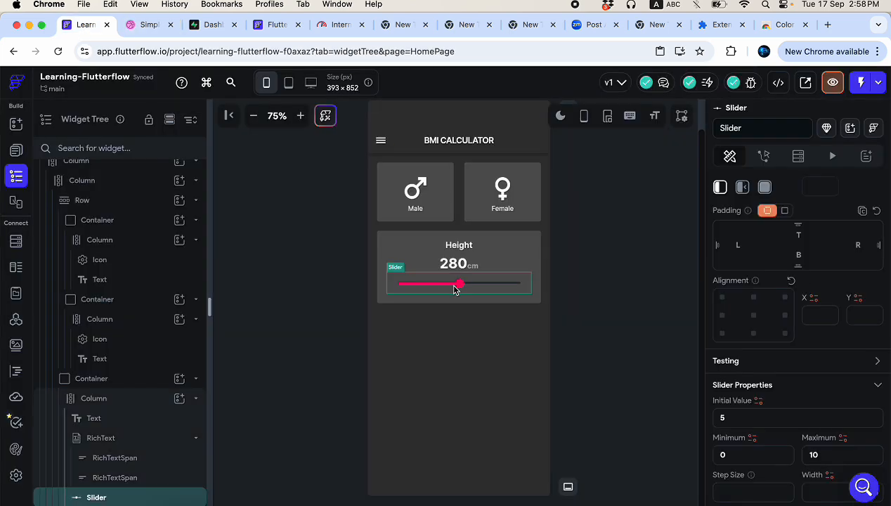
{"action": "scroll", "coordinate": [724, 422], "scroll_direction": "down", "scroll_amount": 5}
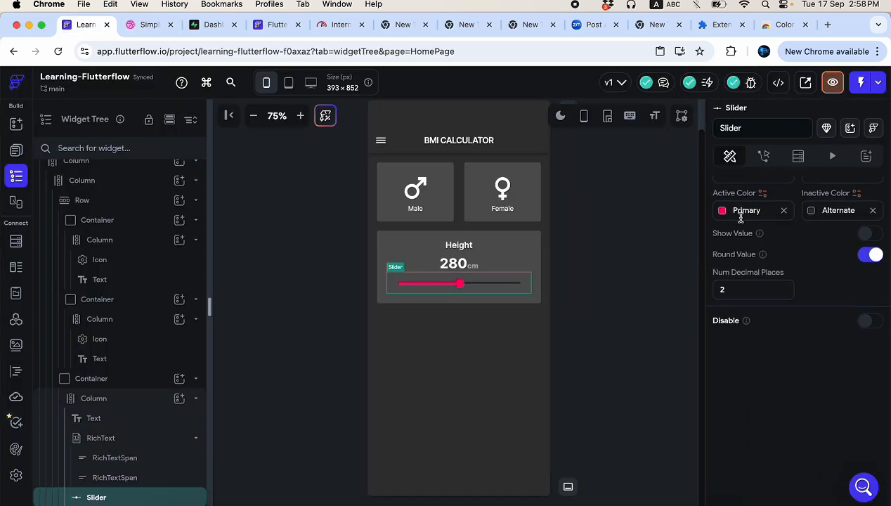
{"action": "left_click", "coordinate": [146, 24]}
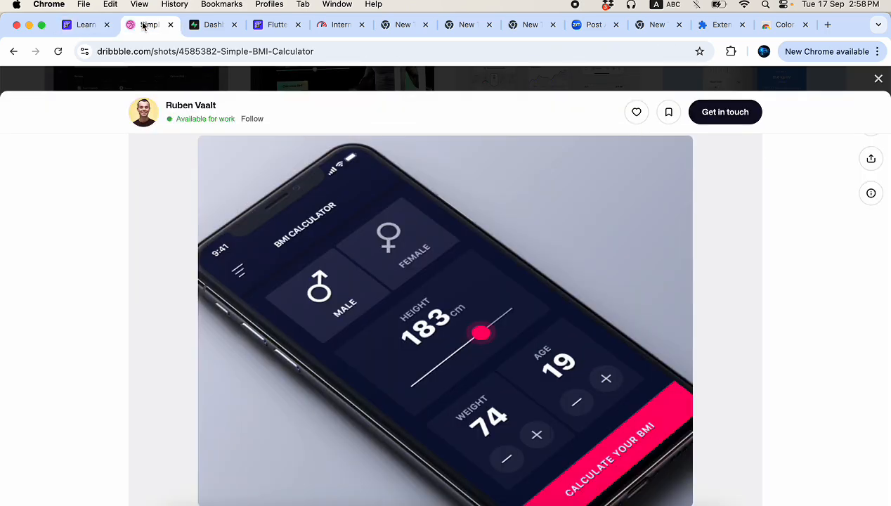
{"action": "scroll", "coordinate": [375, 337], "scroll_direction": "down", "scroll_amount": 1}
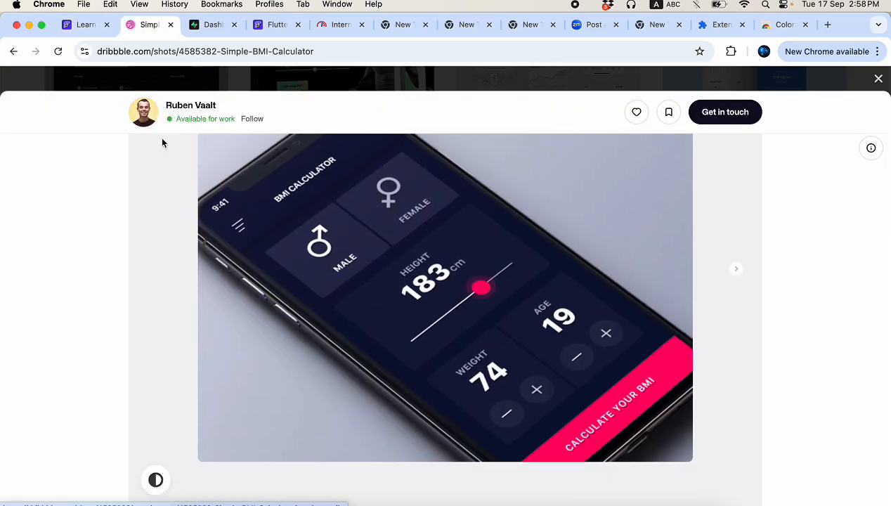
{"action": "left_click", "coordinate": [77, 28]}
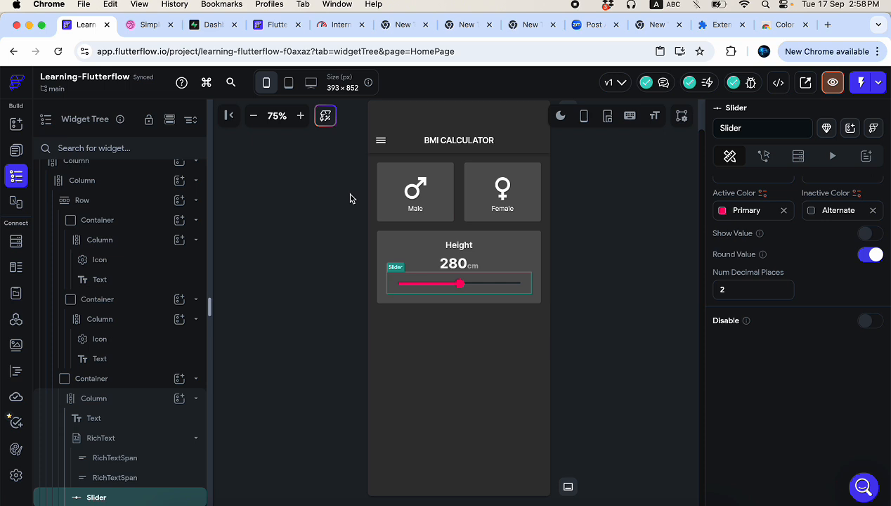
- Copy the row with the Male and Female cards and paste it into the inner column below the height card
{"action": "left_click", "coordinate": [459, 203]}
{"action": "key", "text": "super+c"}
{"action": "left_click", "coordinate": [460, 327]}
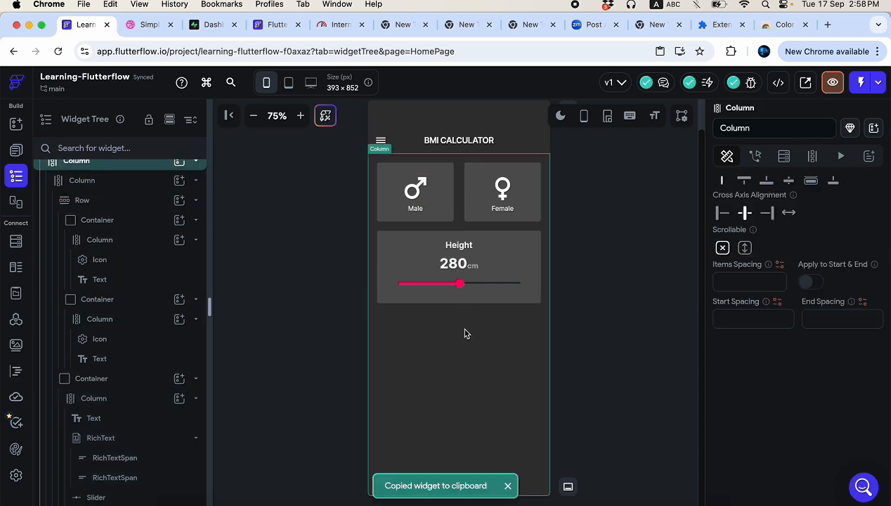
{"action": "left_click", "coordinate": [134, 240]}
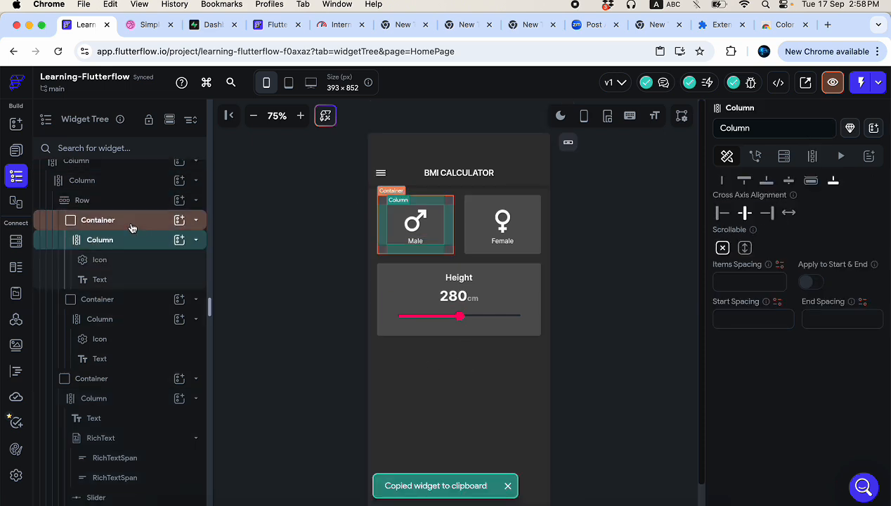
{"action": "left_click", "coordinate": [118, 201]}
{"action": "left_click", "coordinate": [118, 185]}
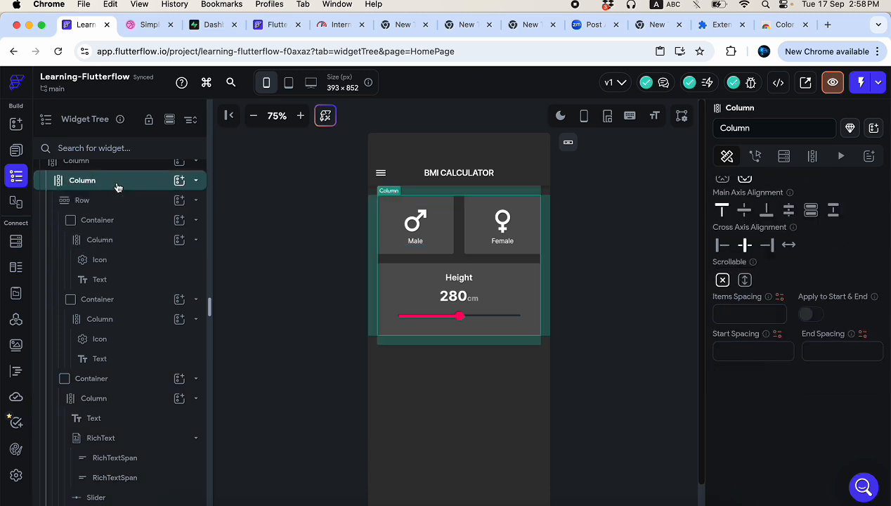
{"action": "key", "text": "super+v"}
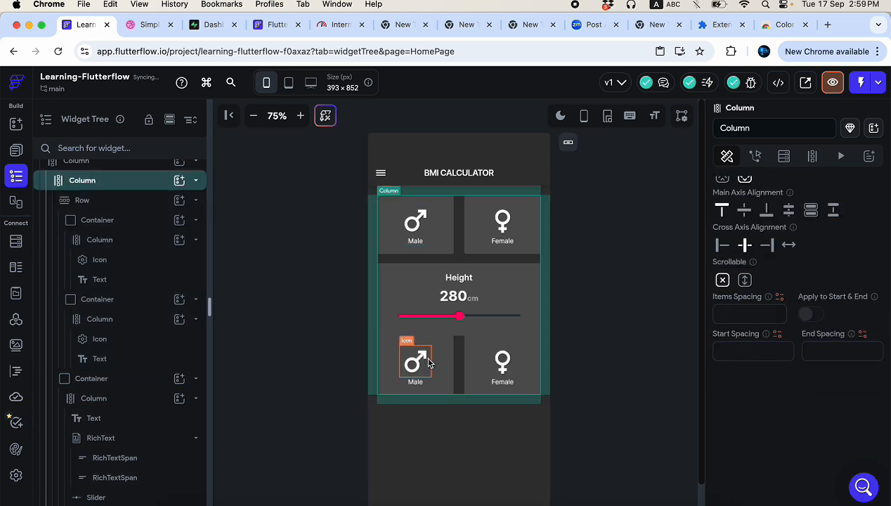
- Set the top padding of the pasted Male/Female row below the height card to 20
{"action": "left_click", "coordinate": [460, 391]}
{"action": "scroll", "coordinate": [787, 281], "scroll_direction": "up", "scroll_amount": 2}
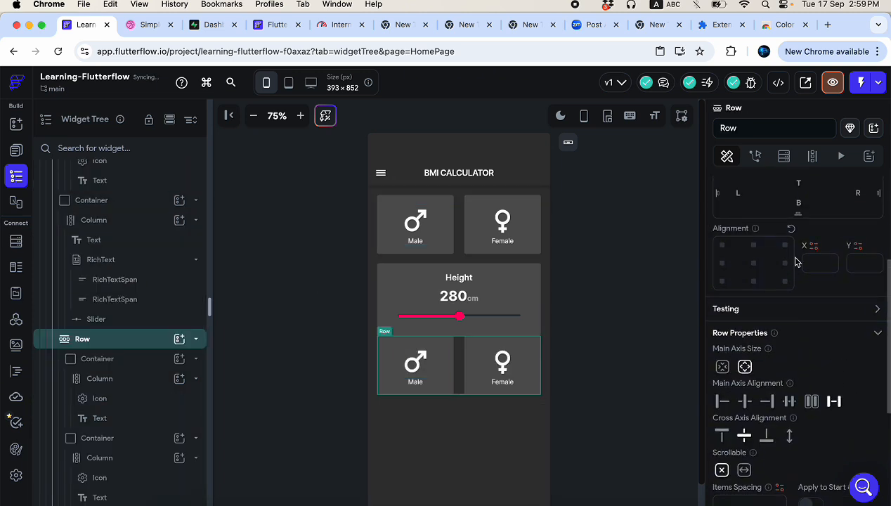
{"action": "scroll", "coordinate": [797, 262], "scroll_direction": "up", "scroll_amount": 2}
{"action": "left_click", "coordinate": [796, 336]}
{"action": "type", "text": "20"}
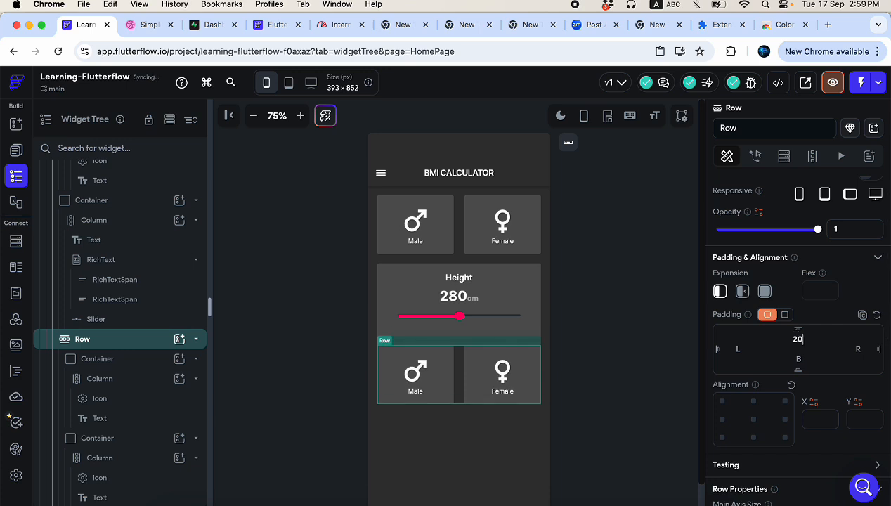
{"action": "scroll", "coordinate": [574, 381], "scroll_direction": "down", "scroll_amount": 1}
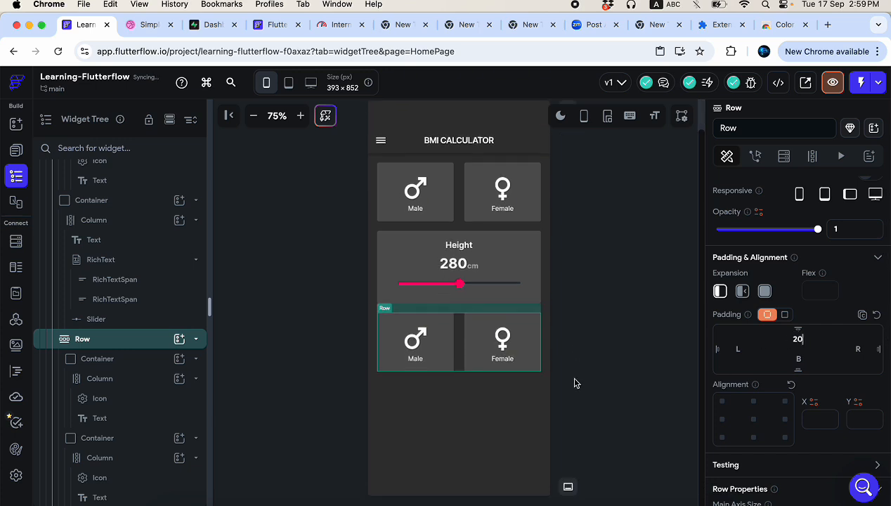
- Check the card spacing in the Dribbble BMI design and set the padding of the height card's column to 25
{"action": "left_click", "coordinate": [144, 26]}
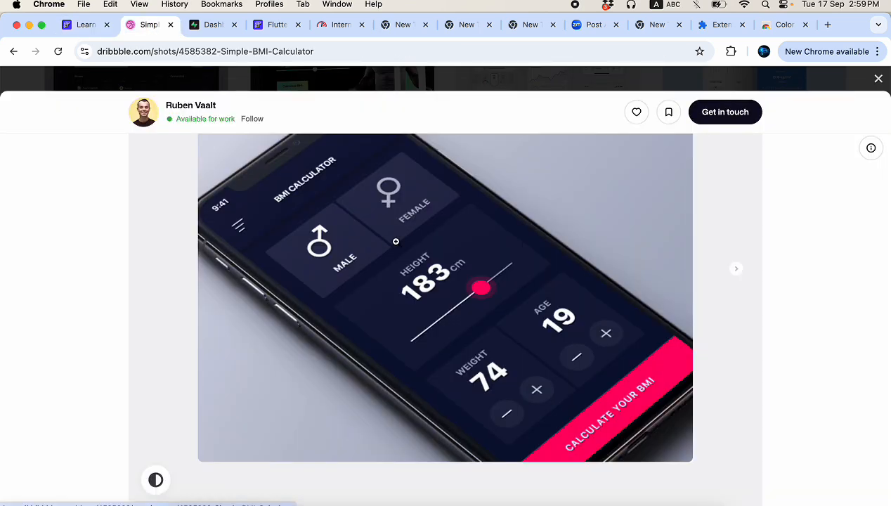
{"action": "scroll", "coordinate": [448, 347], "scroll_direction": "down", "scroll_amount": 1}
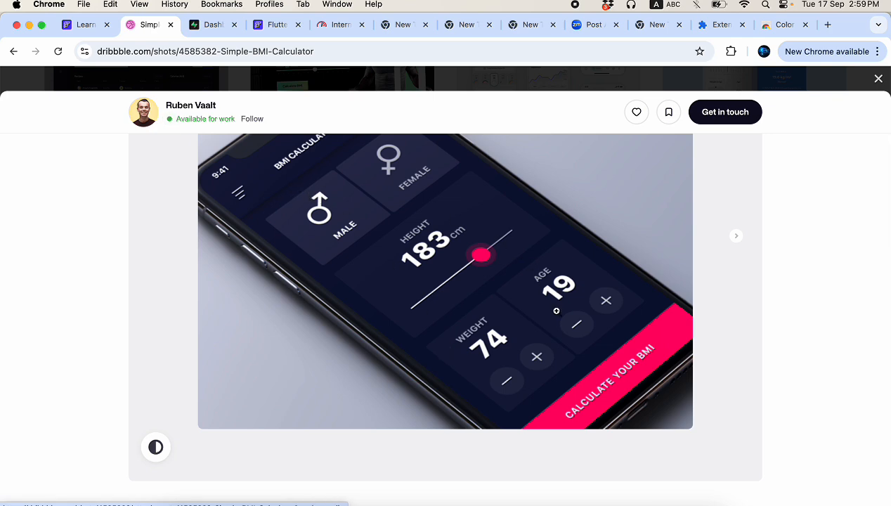
{"action": "left_click", "coordinate": [80, 27]}
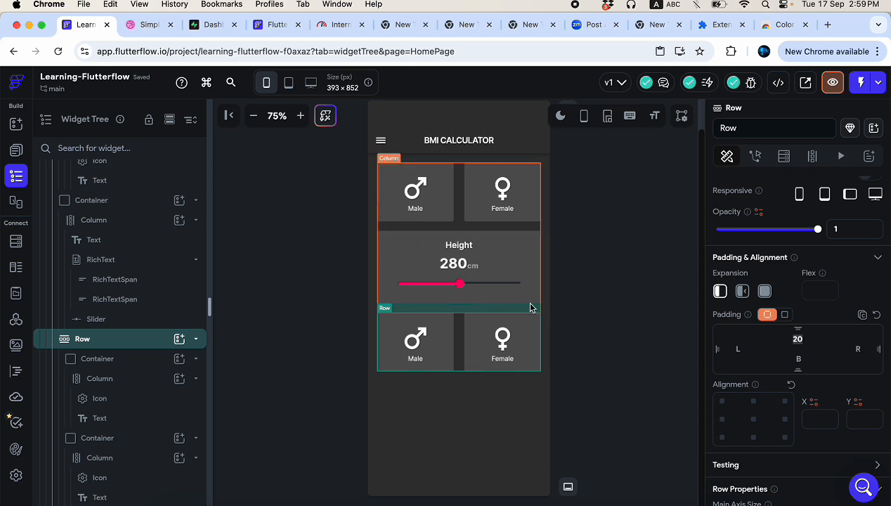
{"action": "left_click", "coordinate": [484, 267]}
{"action": "left_click", "coordinate": [849, 300]}
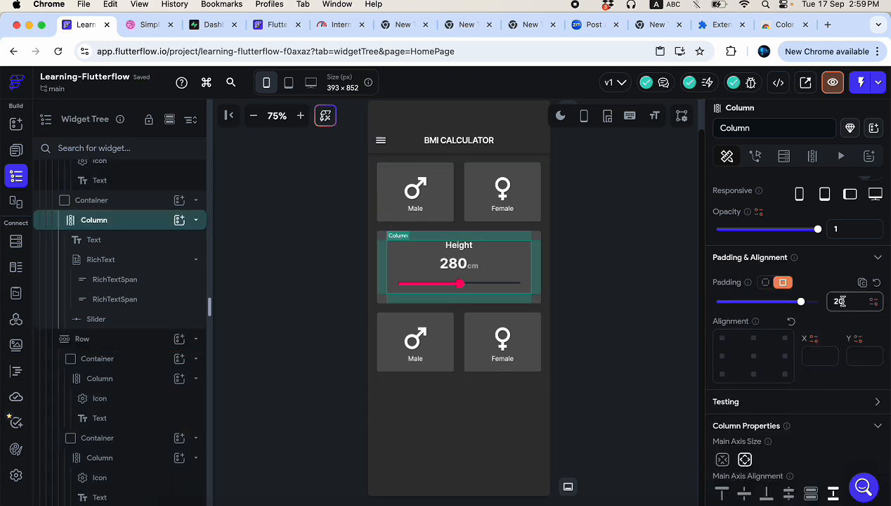
{"action": "key", "text": "BackSpace"}
{"action": "type", "text": "5"}
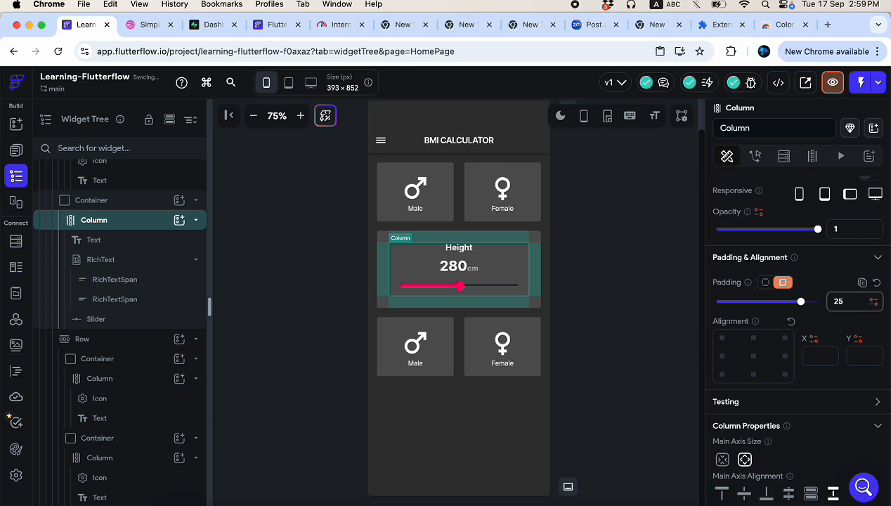
- Set the padding of the columns inside the upper row's Male and Female cards to 25
{"action": "left_click", "coordinate": [420, 207]}
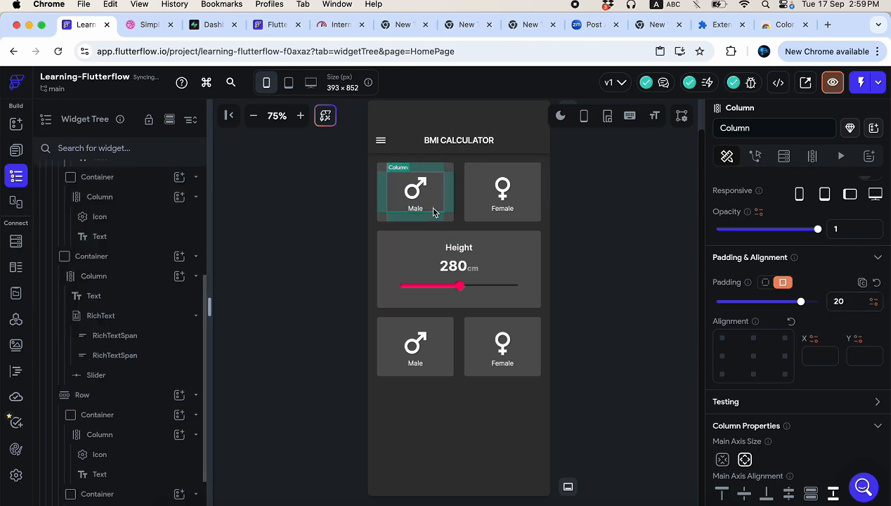
{"action": "left_click", "coordinate": [845, 301]}
{"action": "key", "text": "BackSpace"}
{"action": "type", "text": "5"}
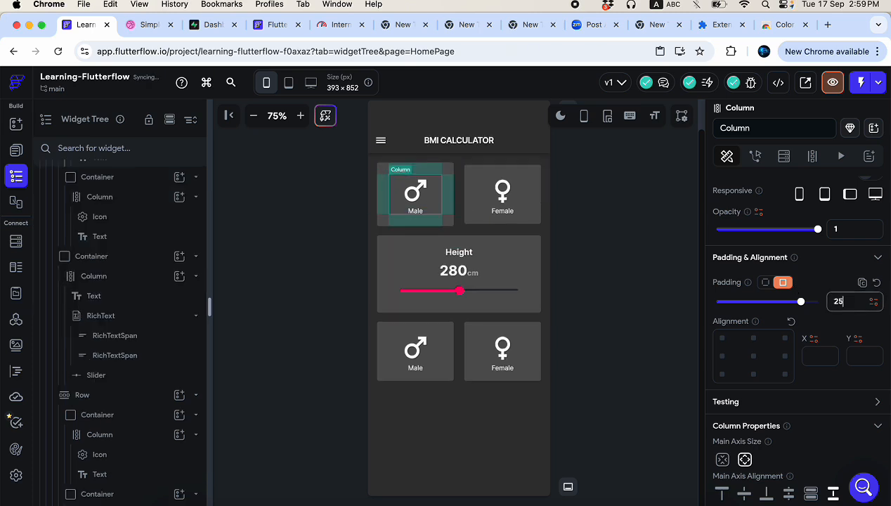
{"action": "left_click", "coordinate": [519, 210]}
{"action": "left_click", "coordinate": [838, 300]}
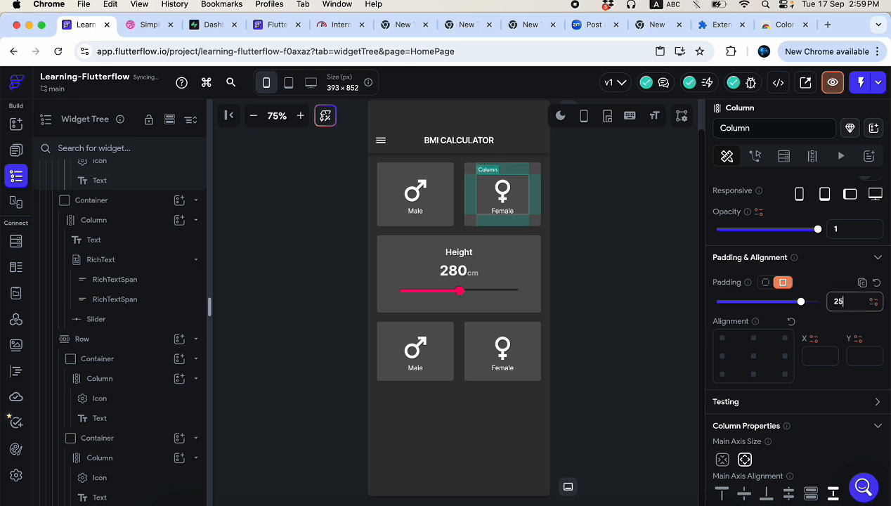
- Set the padding of the columns inside the lower row's Male and Female cards to 25
{"action": "left_click", "coordinate": [434, 360]}
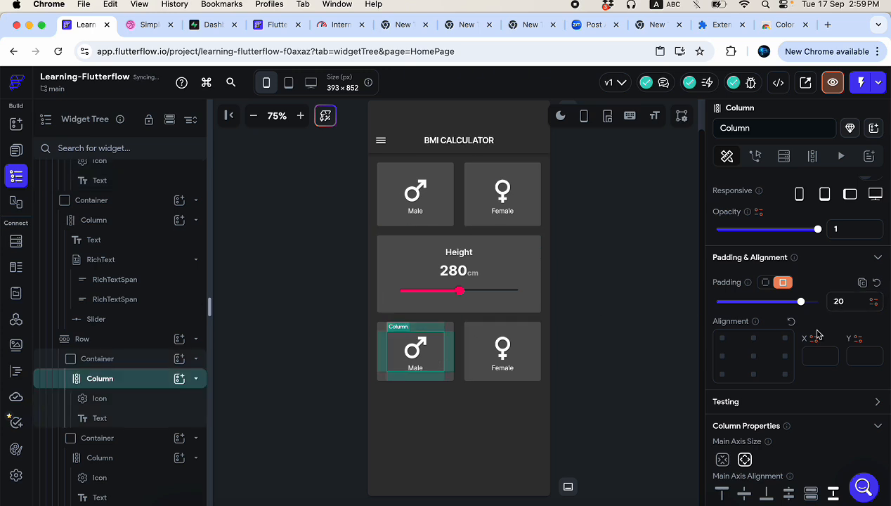
{"action": "double_click", "coordinate": [837, 301]}
{"action": "type", "text": "25"}
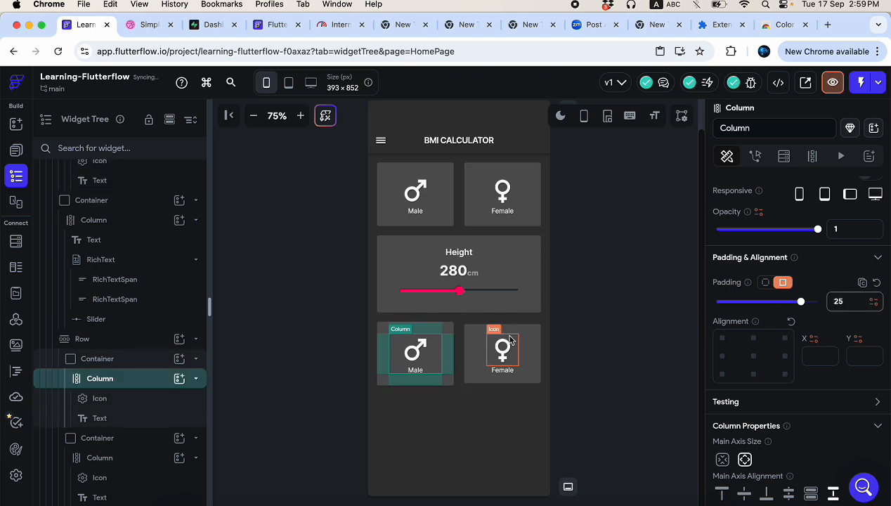
{"action": "left_click", "coordinate": [523, 362]}
{"action": "double_click", "coordinate": [836, 301]}
{"action": "type", "text": "2"}
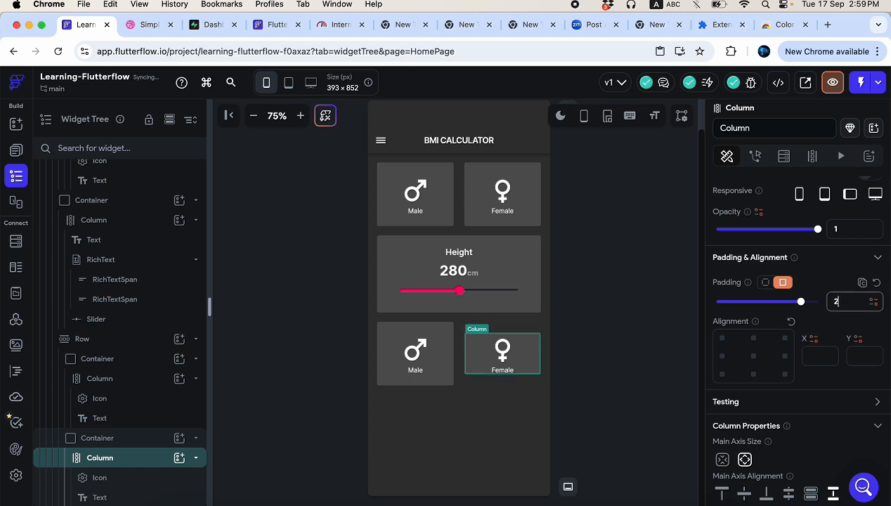
{"action": "type", "text": "5"}
{"action": "left_click", "coordinate": [583, 385]}
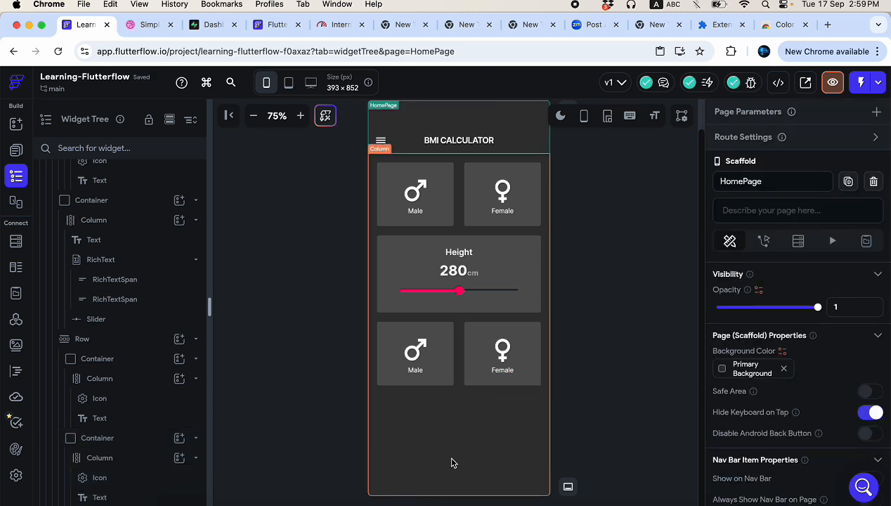
- Collapse the inner column in the widget tree and add a Button widget to the outer column, checking the Dribbble design
{"action": "left_click", "coordinate": [477, 433]}
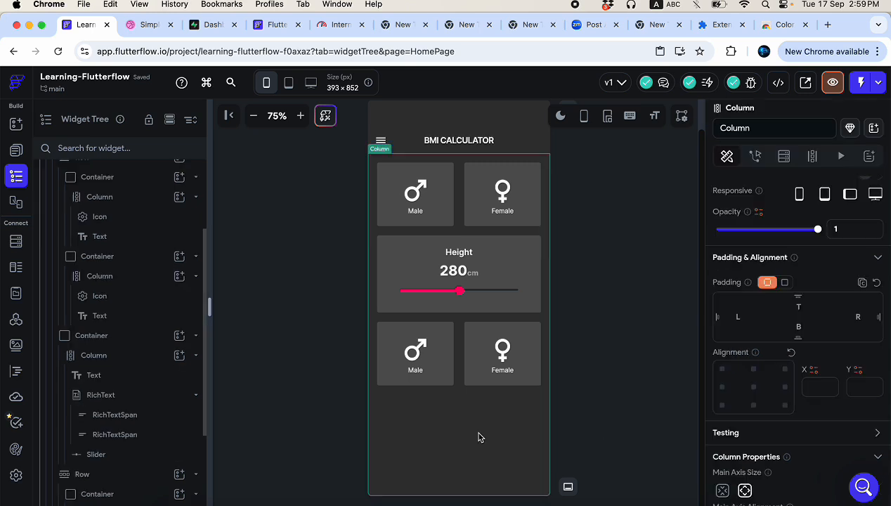
{"action": "left_click", "coordinate": [590, 371]}
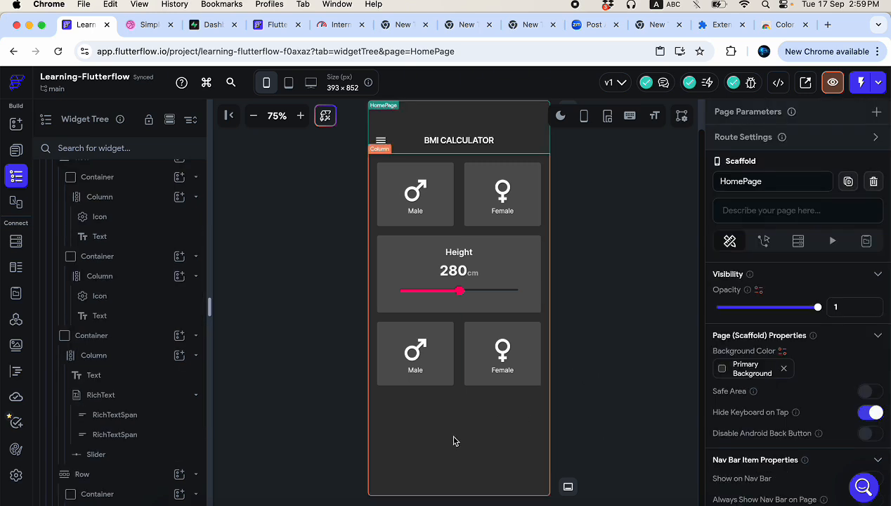
{"action": "scroll", "coordinate": [102, 309], "scroll_direction": "up", "scroll_amount": 4}
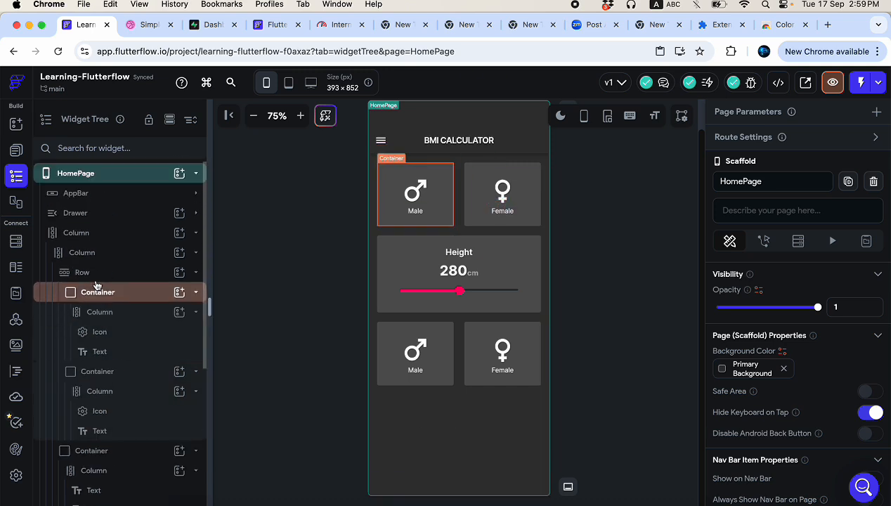
{"action": "left_click", "coordinate": [196, 257]}
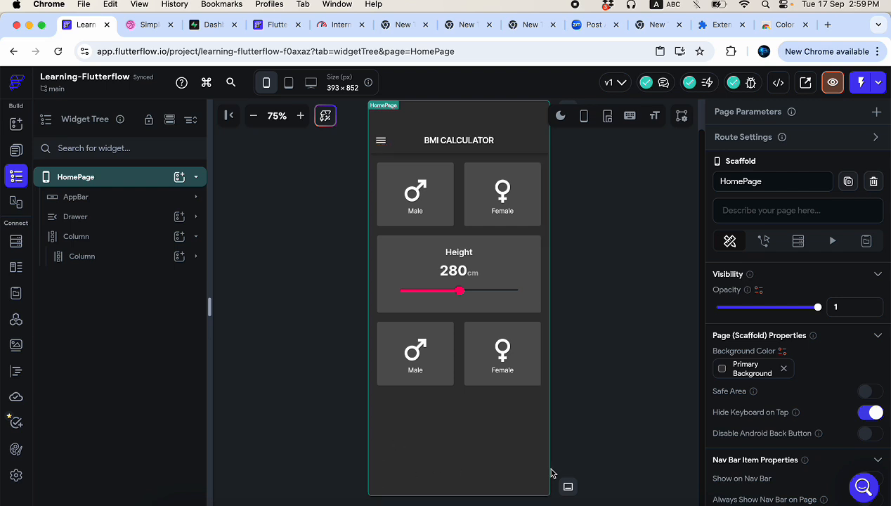
{"action": "left_click", "coordinate": [121, 242]}
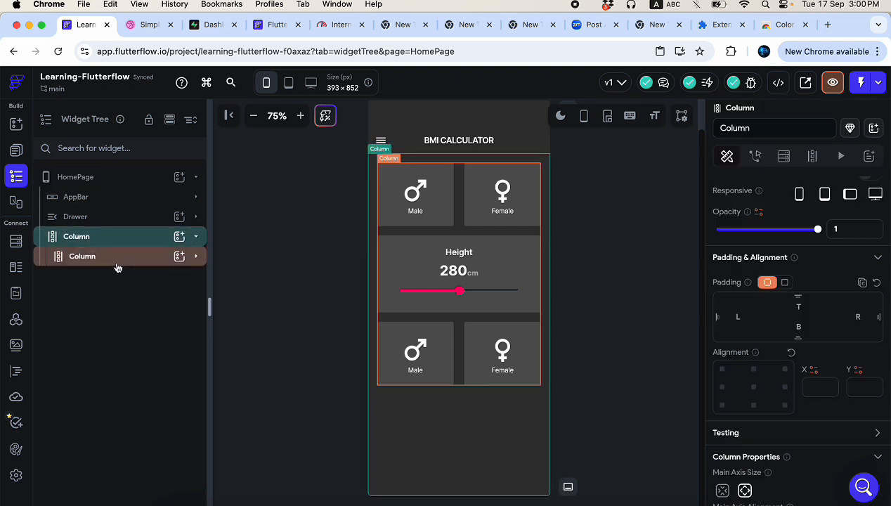
{"action": "left_click", "coordinate": [178, 239]}
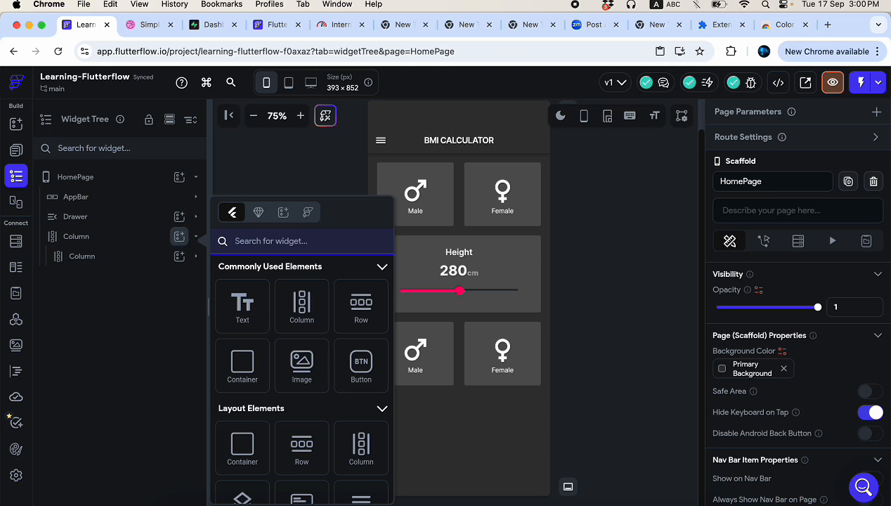
{"action": "type", "text": "but"}
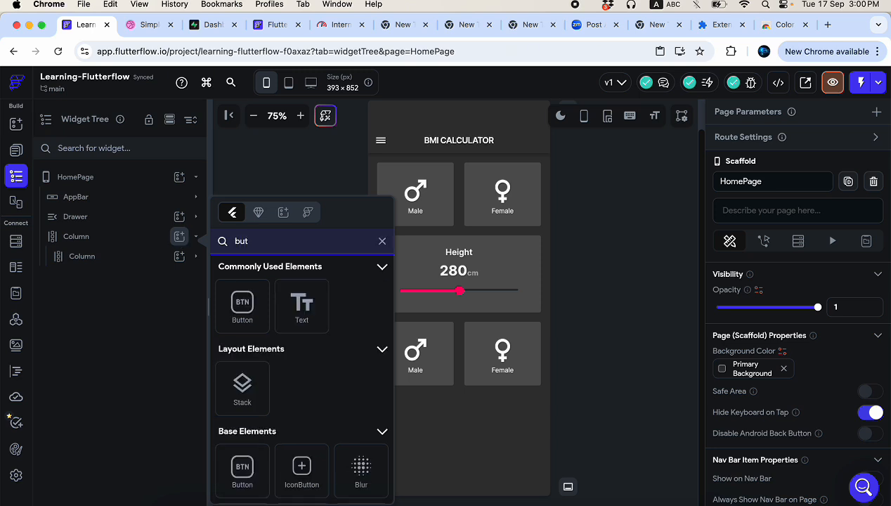
{"action": "left_click", "coordinate": [141, 27]}
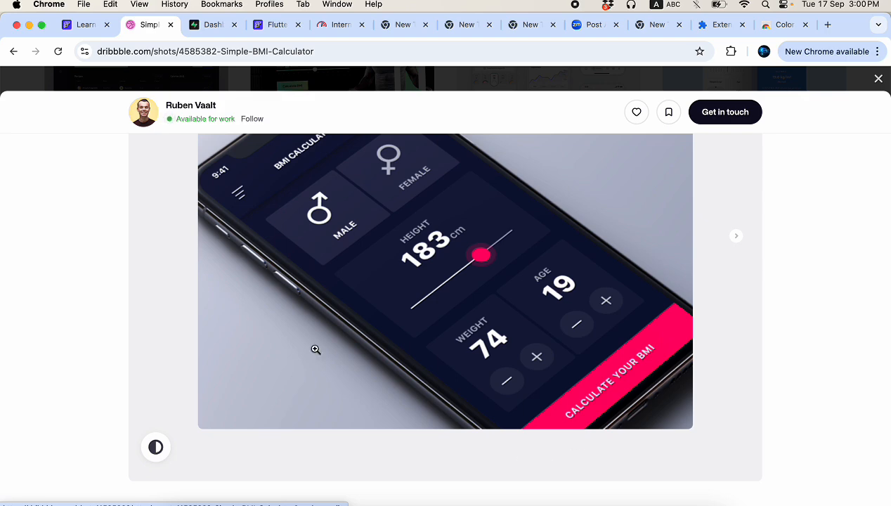
{"action": "left_click", "coordinate": [81, 25]}
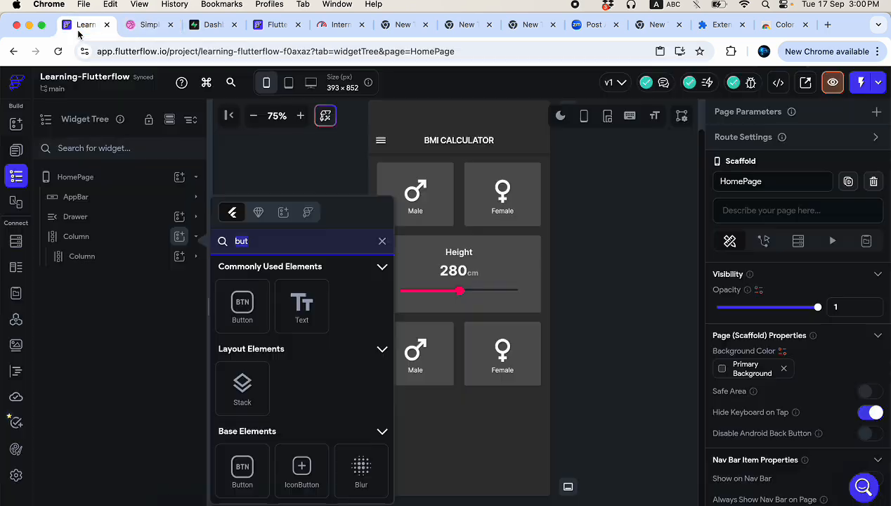
{"action": "left_click", "coordinate": [242, 309]}
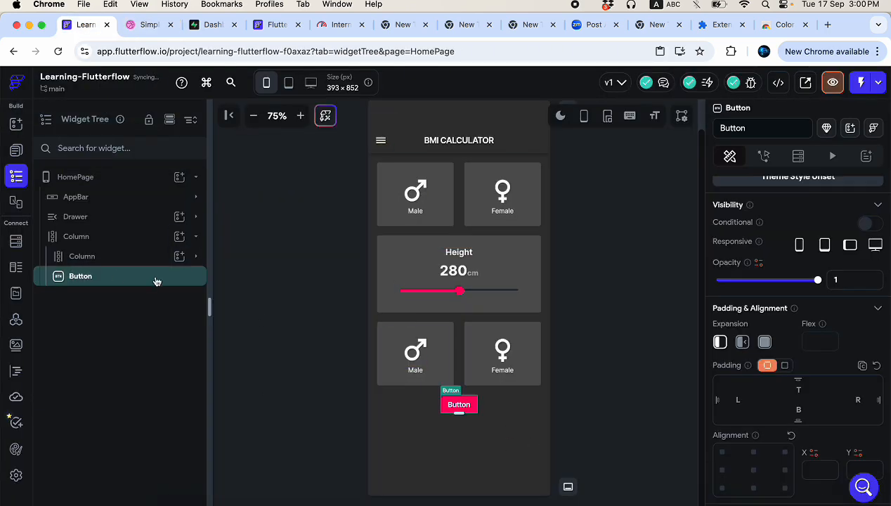
- Set the outer column's main axis alignment to Space Between
{"action": "left_click", "coordinate": [94, 238]}
{"action": "scroll", "coordinate": [767, 455], "scroll_direction": "down", "scroll_amount": 3}
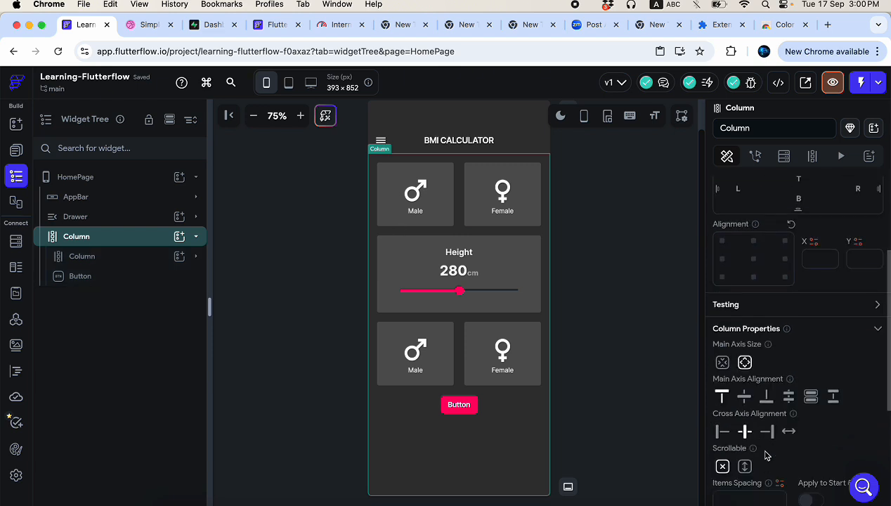
{"action": "scroll", "coordinate": [767, 456], "scroll_direction": "down", "scroll_amount": 1}
{"action": "left_click", "coordinate": [834, 374]}
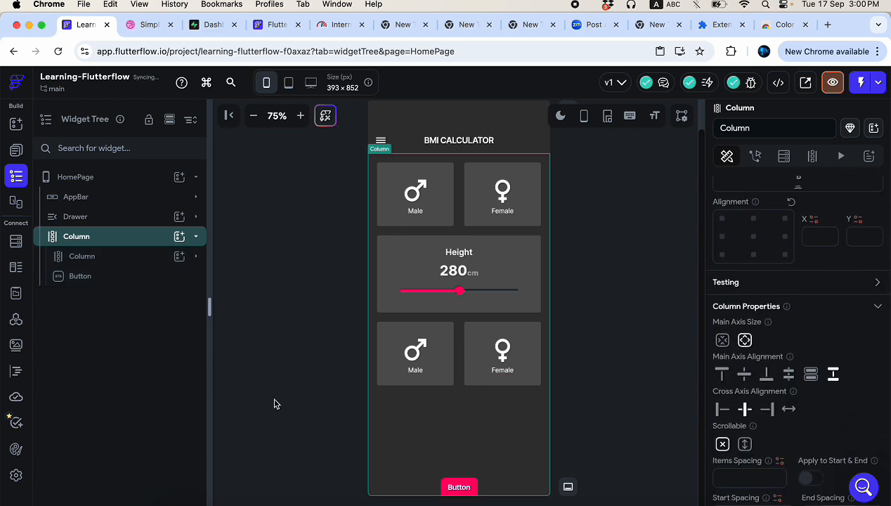
- Set the new button's height to 60 px in its default style
{"action": "left_click", "coordinate": [459, 486]}
{"action": "scroll", "coordinate": [802, 412], "scroll_direction": "down", "scroll_amount": 5}
{"action": "scroll", "coordinate": [859, 433], "scroll_direction": "down", "scroll_amount": 2}
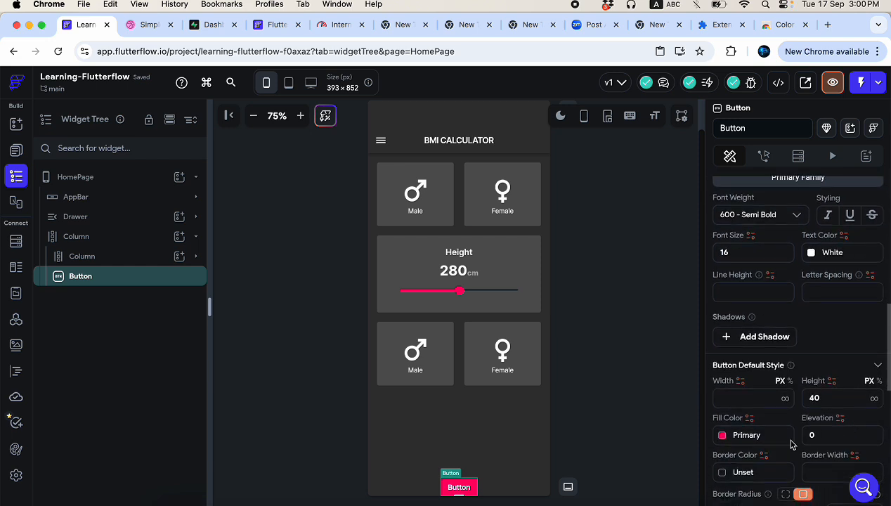
{"action": "scroll", "coordinate": [835, 430], "scroll_direction": "down", "scroll_amount": 3}
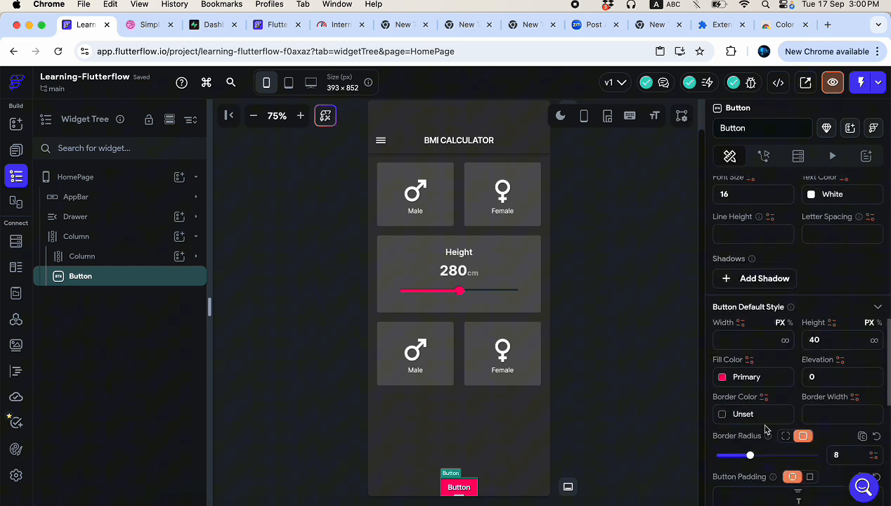
{"action": "left_click", "coordinate": [825, 339]}
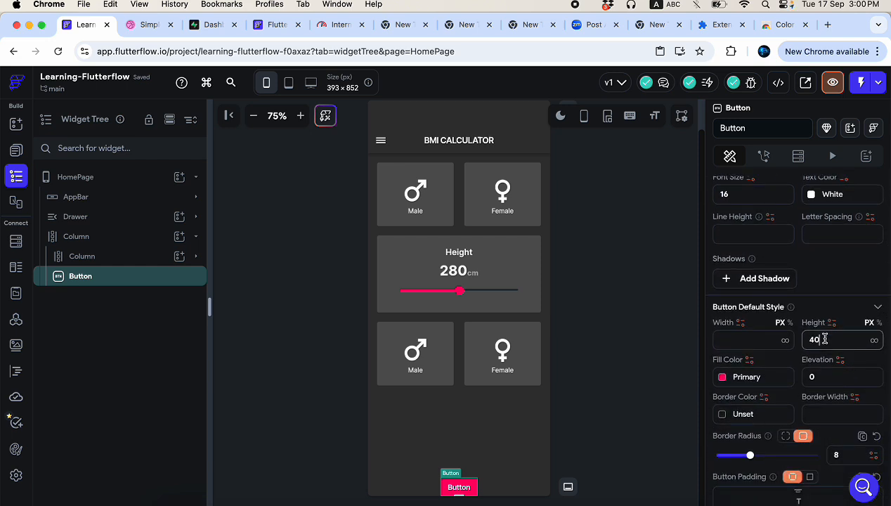
{"action": "key", "text": "BackSpace"}
{"action": "type", "text": "60"}
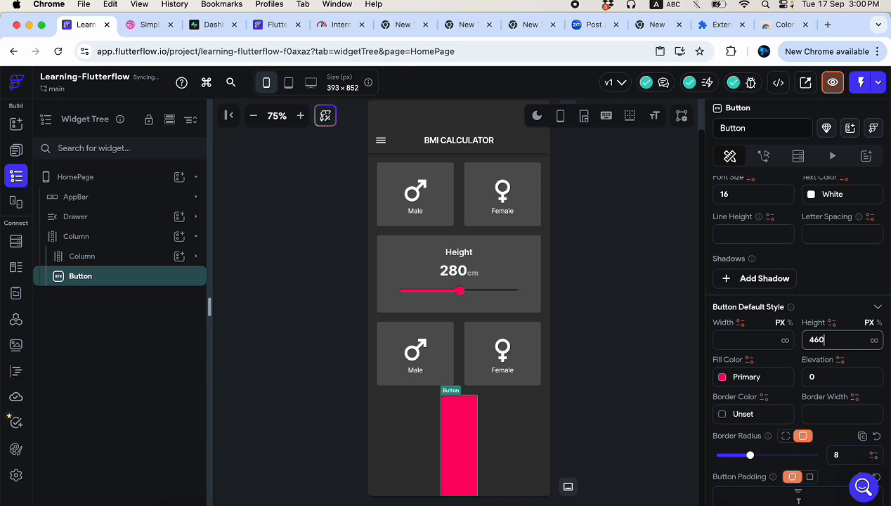
{"action": "key", "text": "BackSpace"}
{"action": "key", "text": "BackSpace"}
{"action": "key", "text": "BackSpace"}
{"action": "type", "text": "60"}
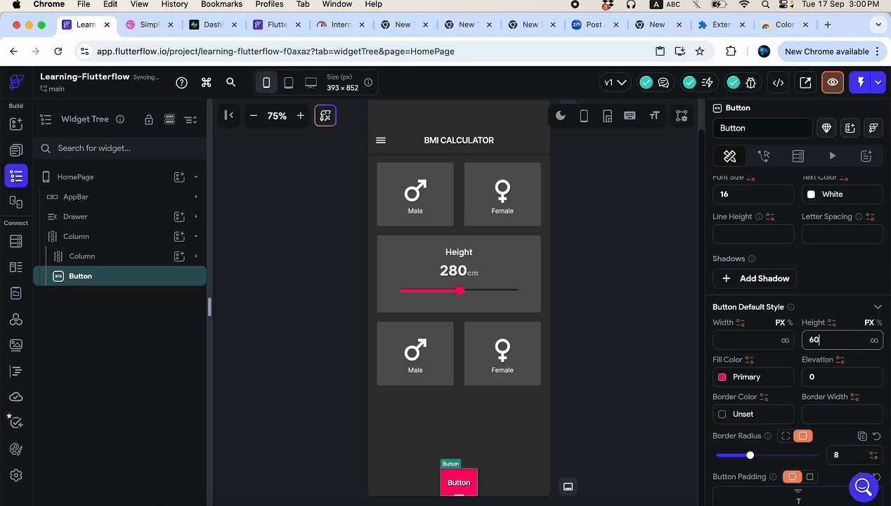
- Set the button's border radius to 0 and clear its left and right button padding
{"action": "scroll", "coordinate": [843, 400], "scroll_direction": "down", "scroll_amount": 2}
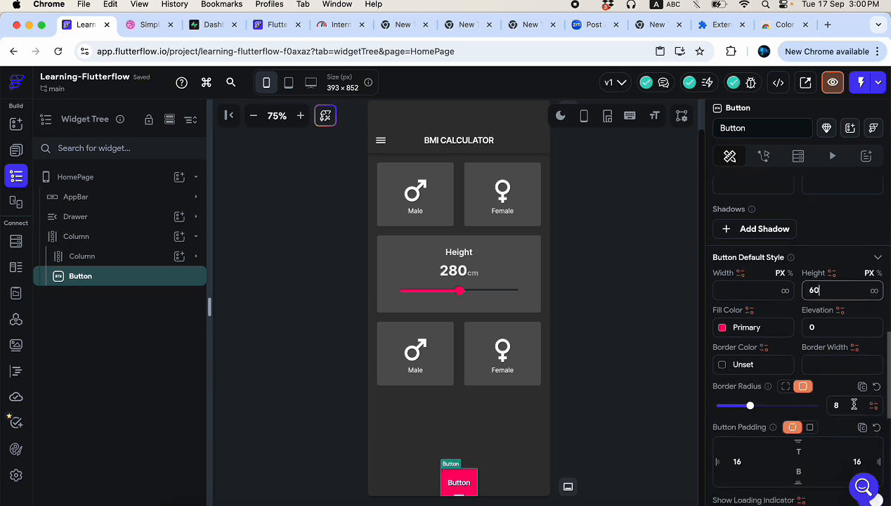
{"action": "left_click_drag", "start_coordinate": [702, 409], "coordinate": [686, 408]}
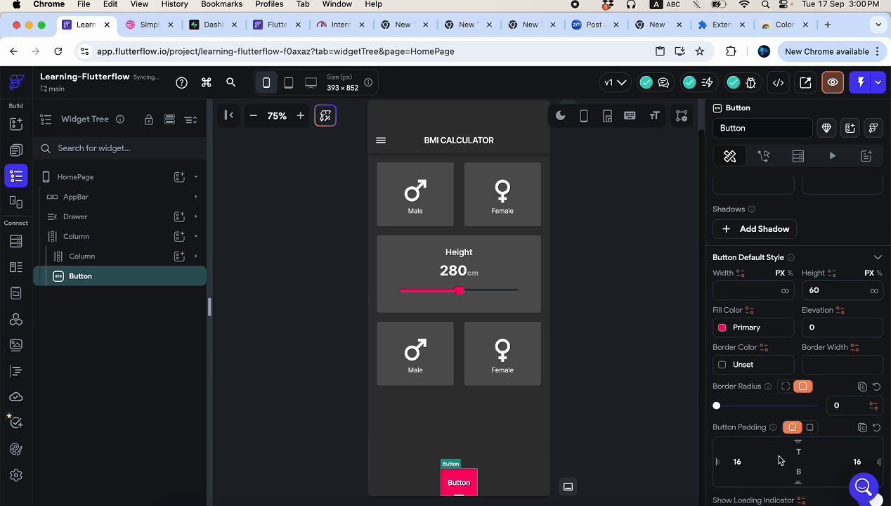
{"action": "scroll", "coordinate": [755, 464], "scroll_direction": "down", "scroll_amount": 1}
{"action": "left_click_drag", "start_coordinate": [751, 421], "coordinate": [721, 422]}
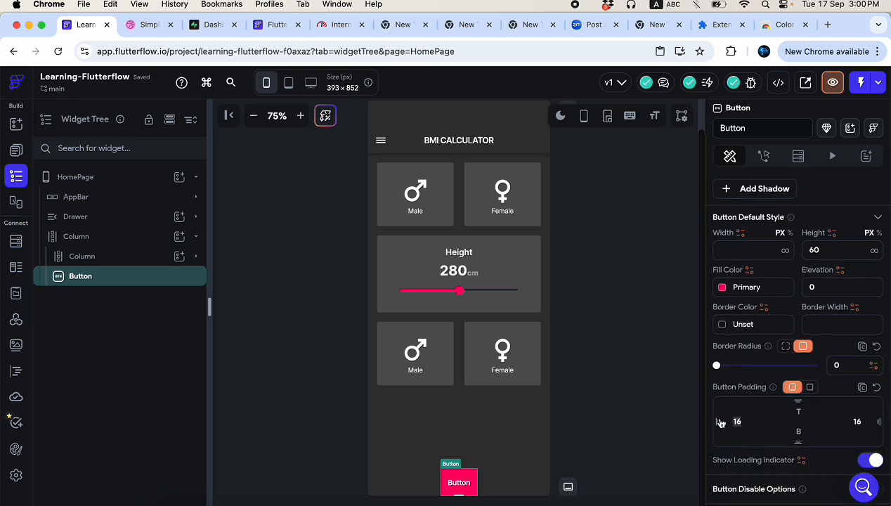
{"action": "key", "text": "BackSpace"}
{"action": "left_click_drag", "start_coordinate": [859, 422], "coordinate": [834, 421]}
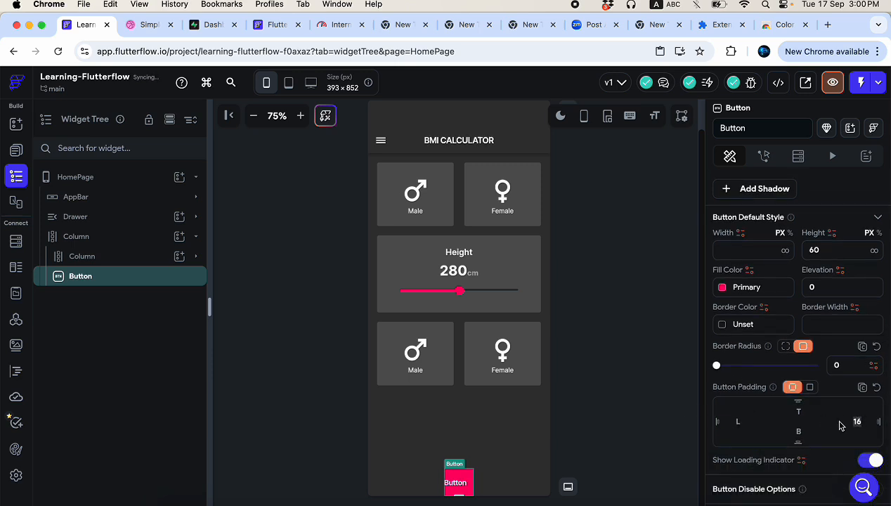
{"action": "key", "text": "BackSpace"}
- Set the button's width to infinite and compare it with the Dribbble design
{"action": "scroll", "coordinate": [779, 313], "scroll_direction": "up", "scroll_amount": 2}
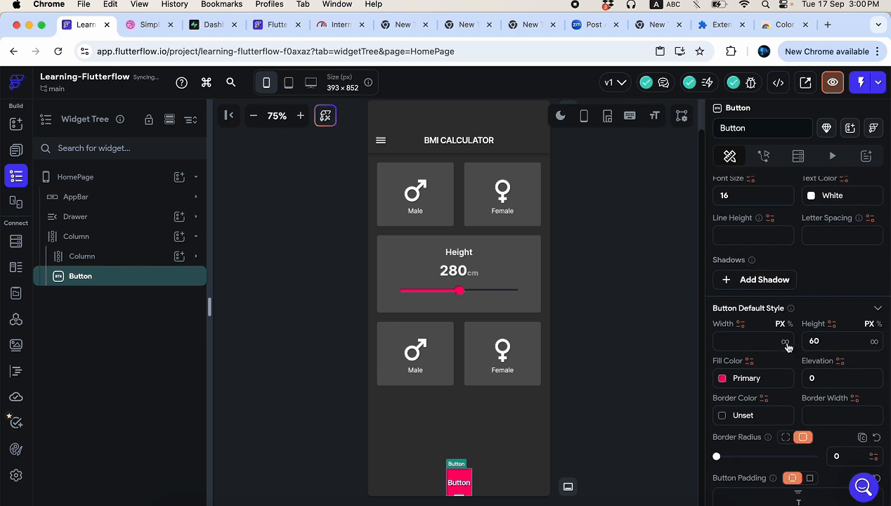
{"action": "left_click", "coordinate": [786, 342]}
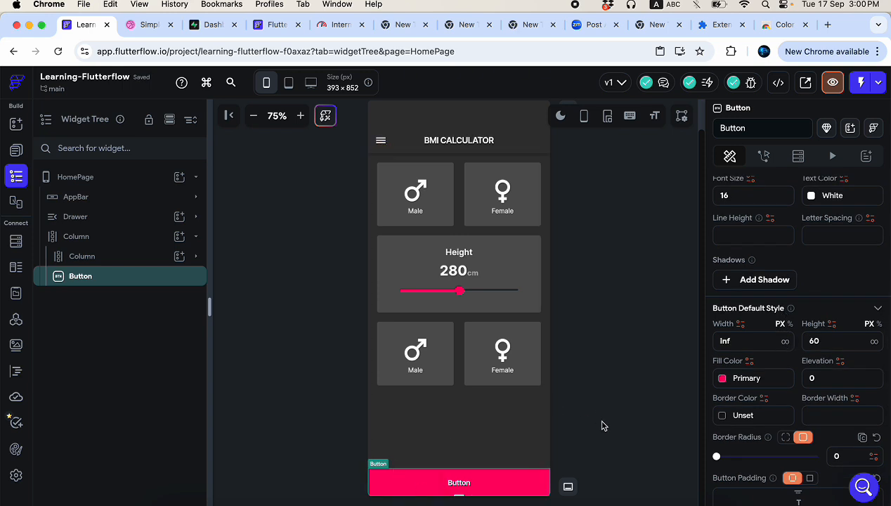
{"action": "left_click", "coordinate": [150, 26]}
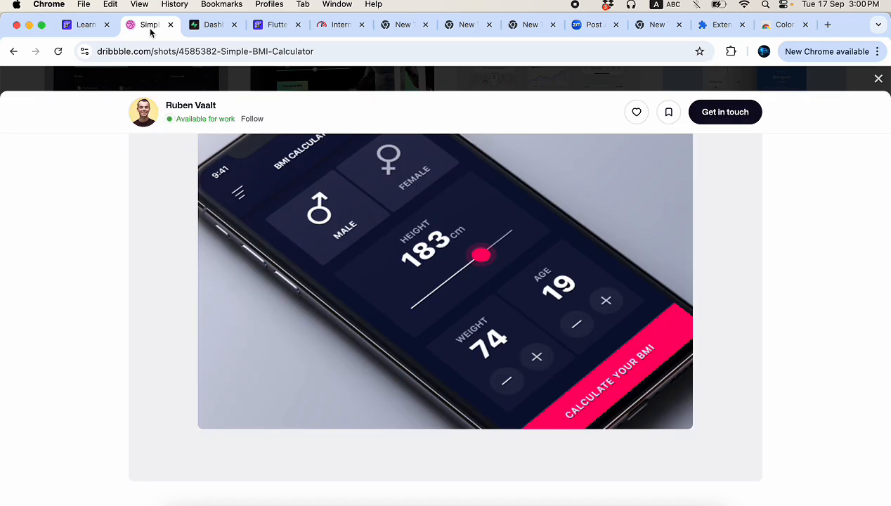
{"action": "left_click", "coordinate": [79, 27]}
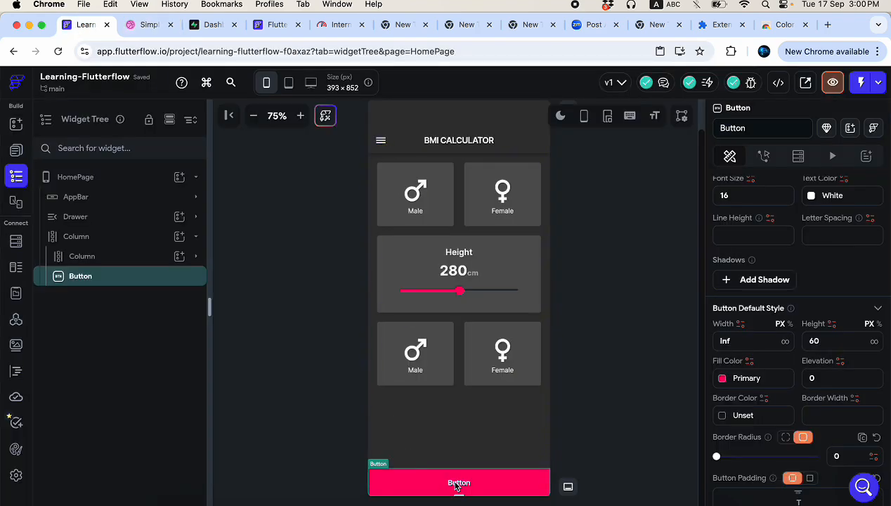
- Set the button's text to "CALCULATE YOUR BMI"
{"action": "scroll", "coordinate": [798, 339], "scroll_direction": "up", "scroll_amount": 5}
{"action": "scroll", "coordinate": [808, 316], "scroll_direction": "down", "scroll_amount": 4}
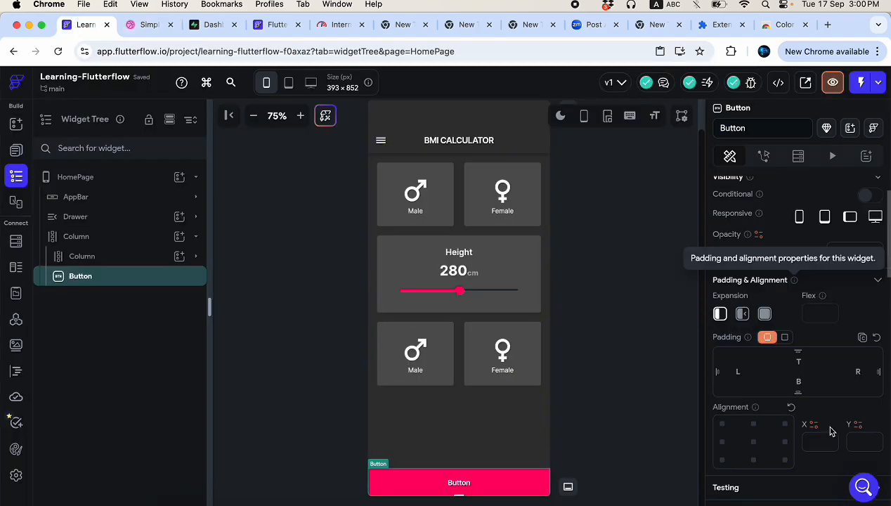
{"action": "double_click", "coordinate": [732, 243]}
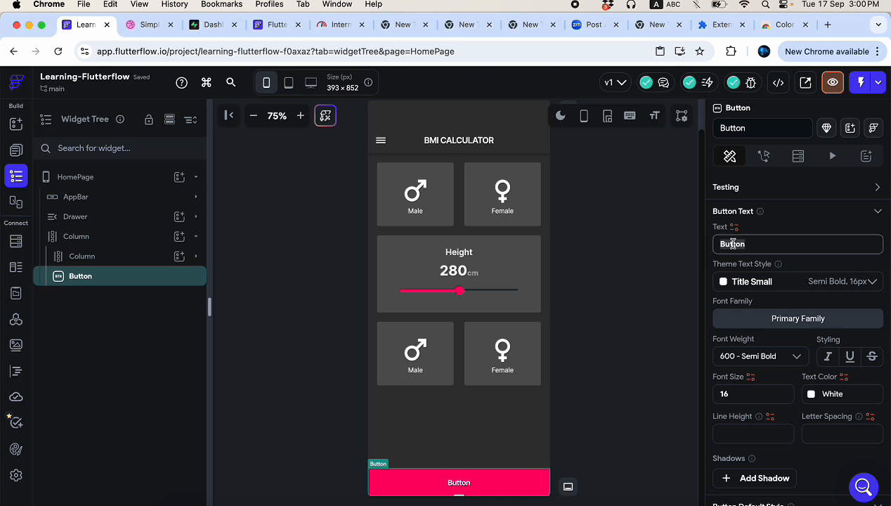
{"action": "type", "text": "CALCULATE"}
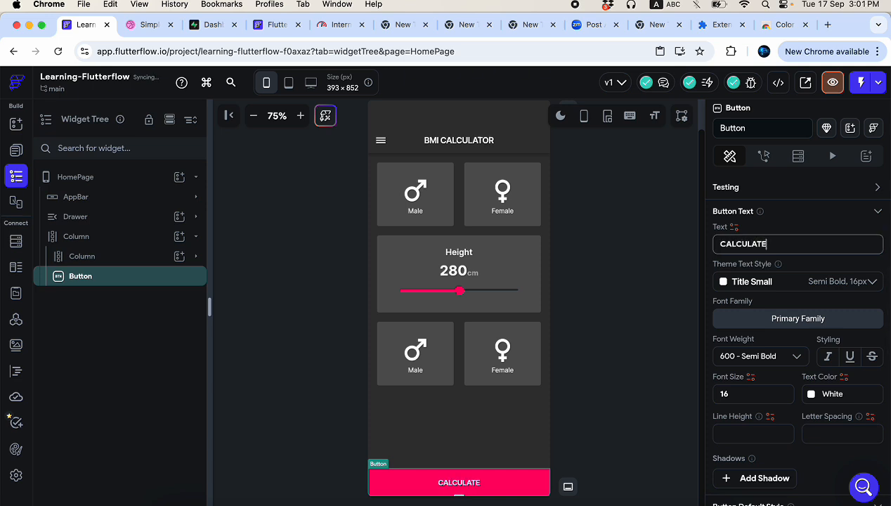
{"action": "type", "text": " YOUR B"}
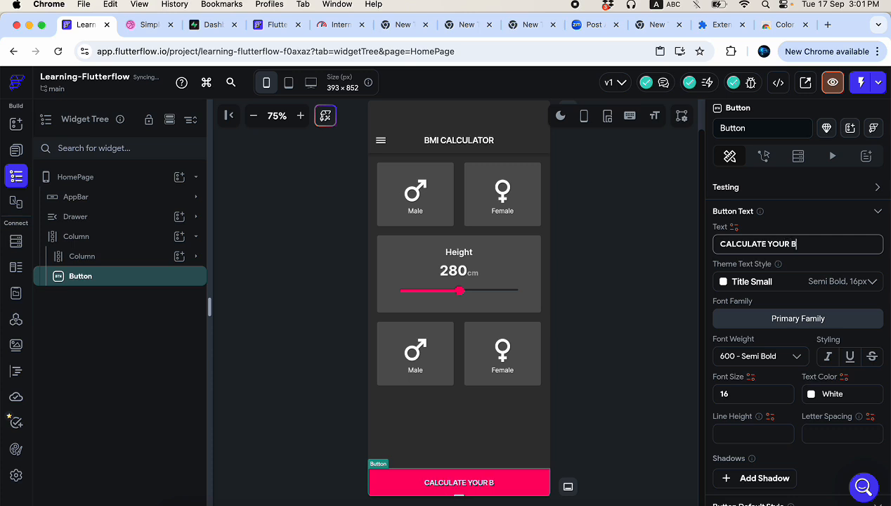
{"action": "type", "text": "MI"}
{"action": "left_click", "coordinate": [617, 411]}
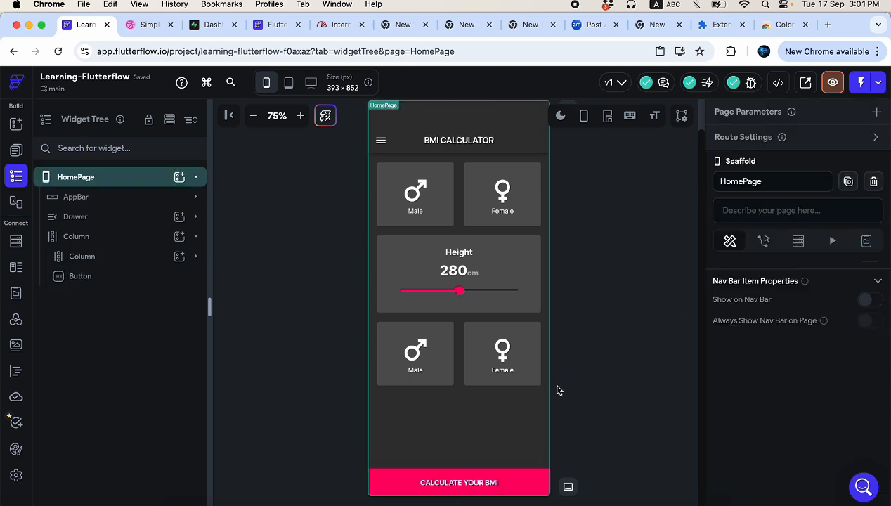
- Check the Dribbble design, copy the Height label into the column of the lower row's Male card, and place it above the icon
{"action": "left_click", "coordinate": [149, 25]}
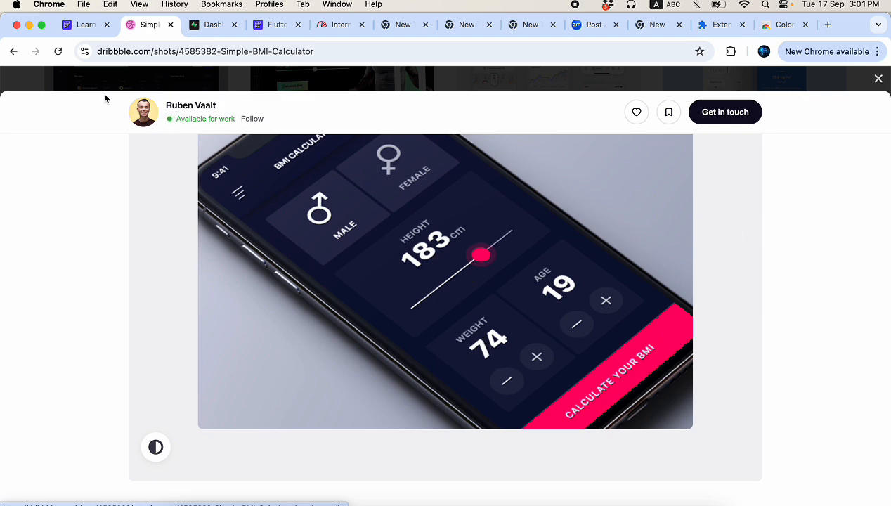
{"action": "left_click", "coordinate": [81, 25]}
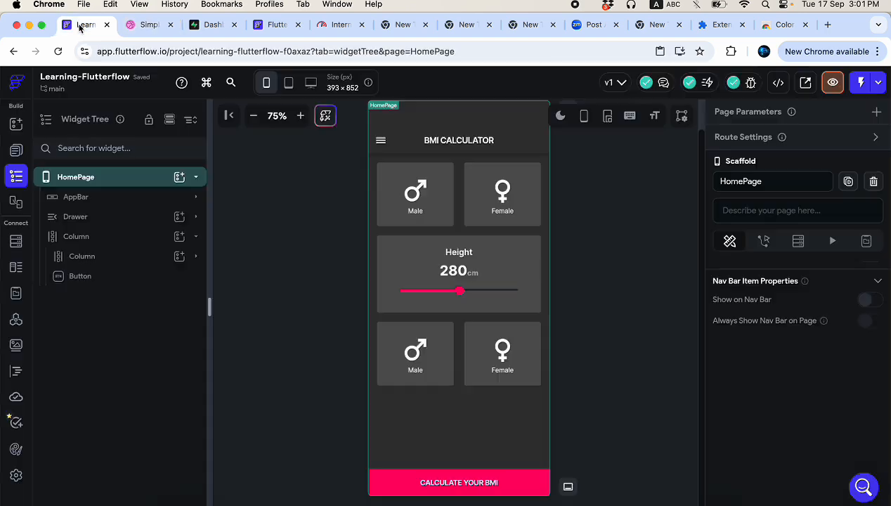
{"action": "left_click", "coordinate": [463, 260]}
{"action": "key", "text": "super+c"}
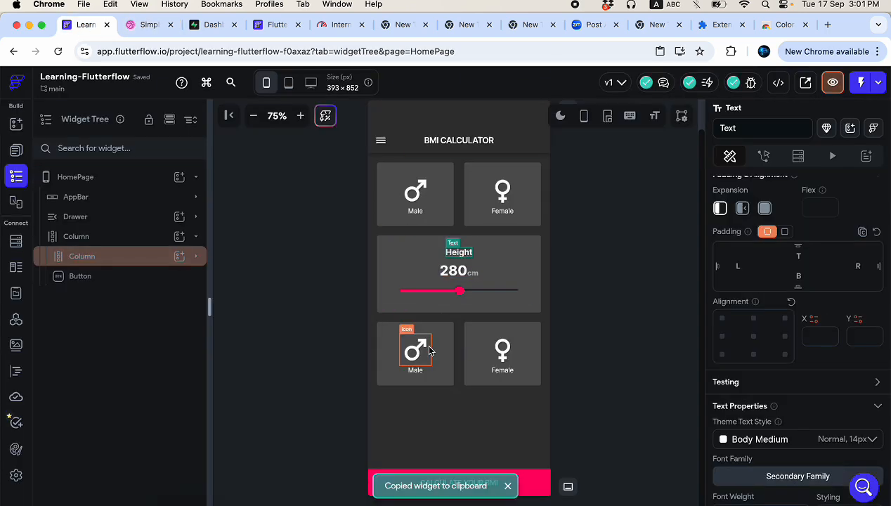
{"action": "left_click", "coordinate": [433, 369]}
{"action": "key", "text": "super+v"}
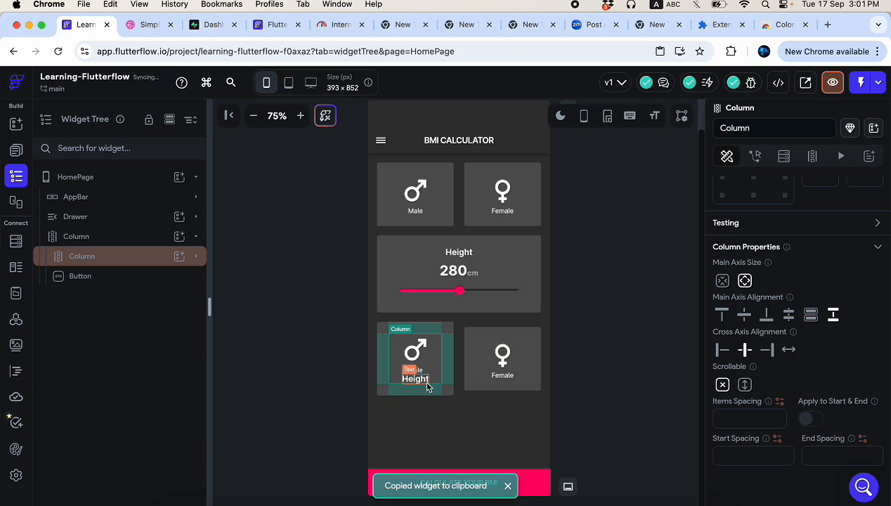
{"action": "left_click", "coordinate": [426, 384]}
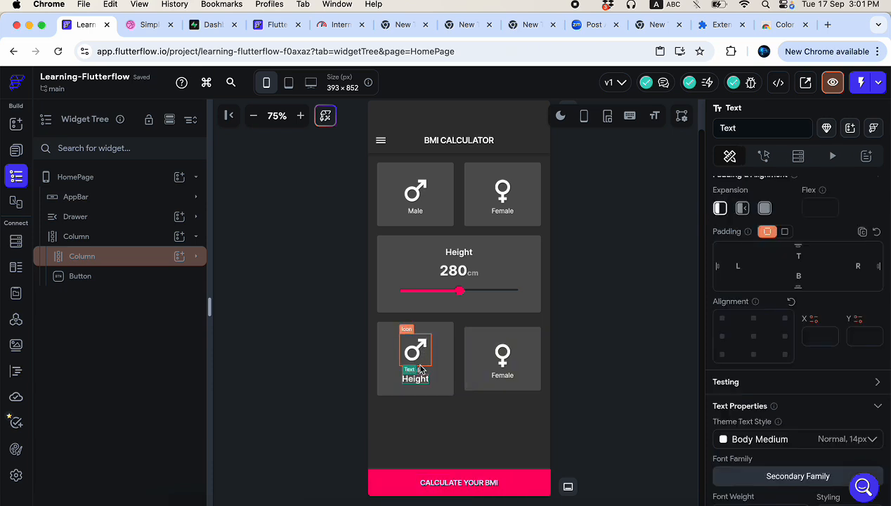
{"action": "left_click_drag", "start_coordinate": [420, 370], "coordinate": [416, 336]}
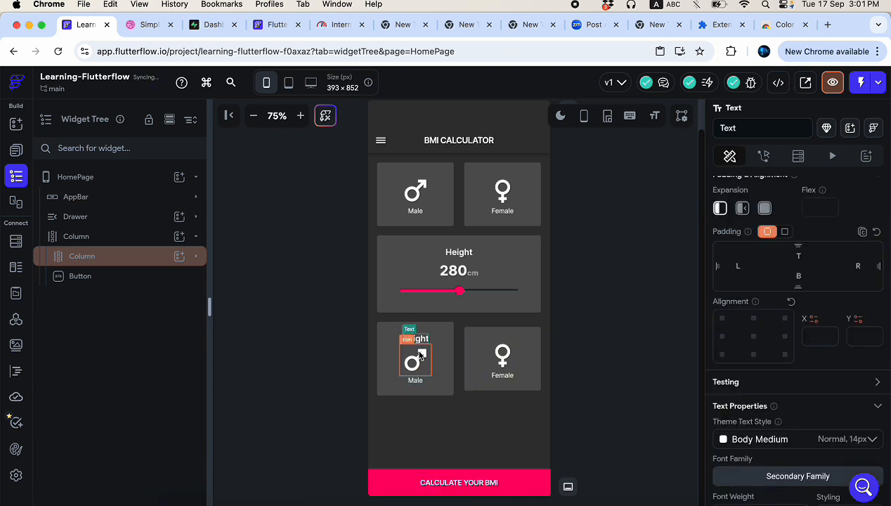
- Delete the male icon from the lower row's first card and place a copy of the height card's rich text below the Height label
{"action": "left_click", "coordinate": [420, 358]}
{"action": "key", "text": "BackSpace"}
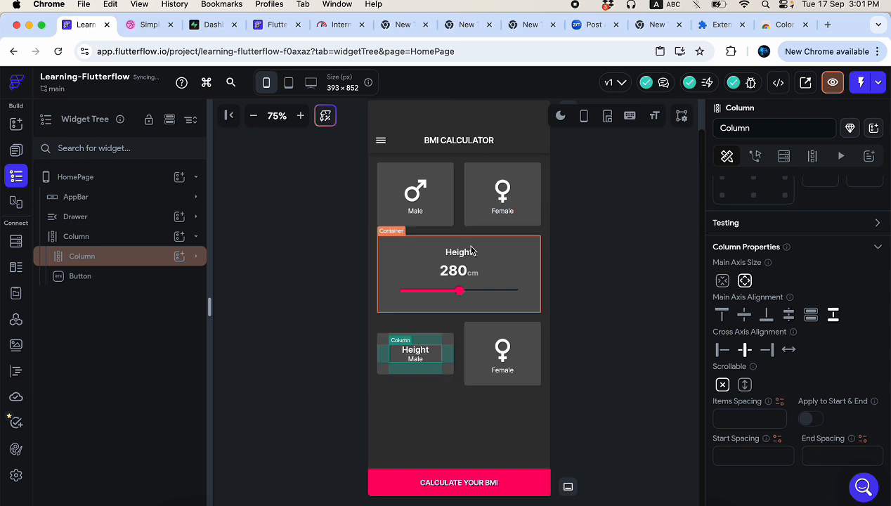
{"action": "left_click", "coordinate": [455, 268]}
{"action": "key", "text": "super+c"}
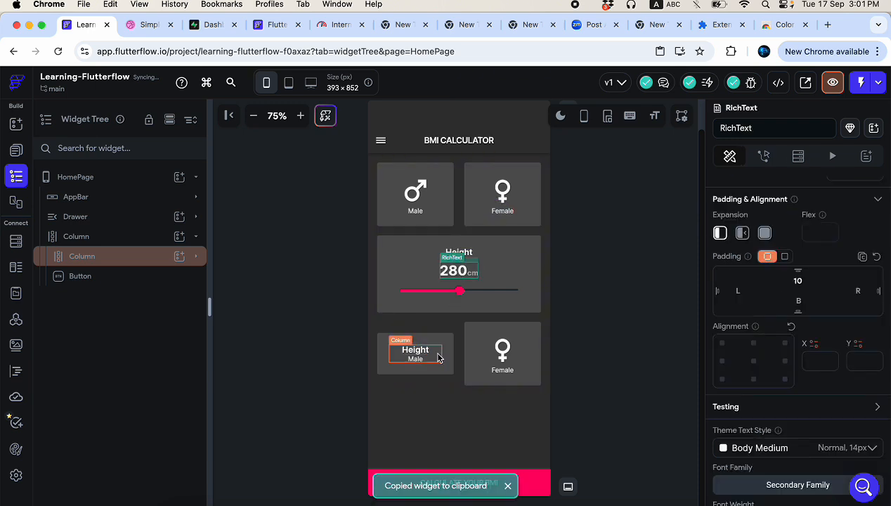
{"action": "left_click", "coordinate": [438, 358]}
{"action": "key", "text": "super+v"}
{"action": "left_click", "coordinate": [422, 372]}
{"action": "mouse_move", "coordinate": [422, 355]}
{"action": "left_mouse_down"}
{"action": "mouse_move", "coordinate": [419, 343]}
{"action": "mouse_move", "coordinate": [419, 355]}
{"action": "left_mouse_up"}
- Delete the lower row's Female card and clear TextSpan 2 of the rich text in the remaining card
{"action": "left_click", "coordinate": [471, 382]}
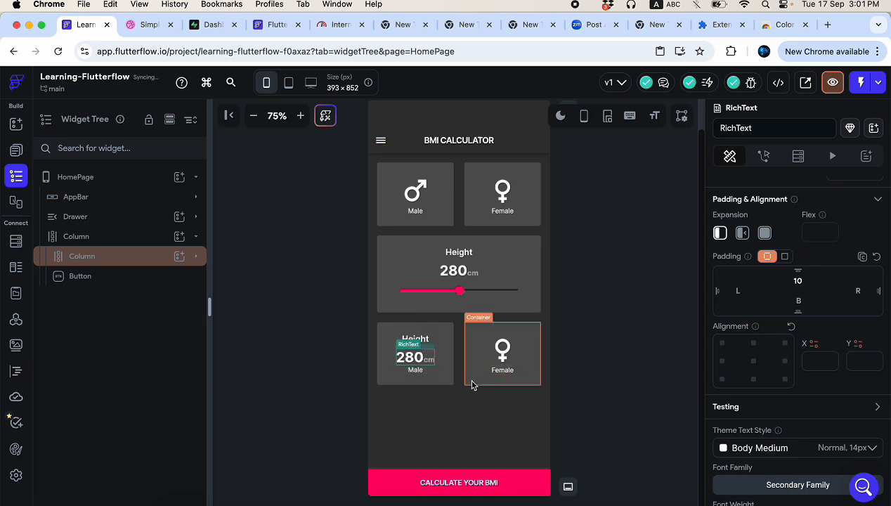
{"action": "key", "text": "Delete"}
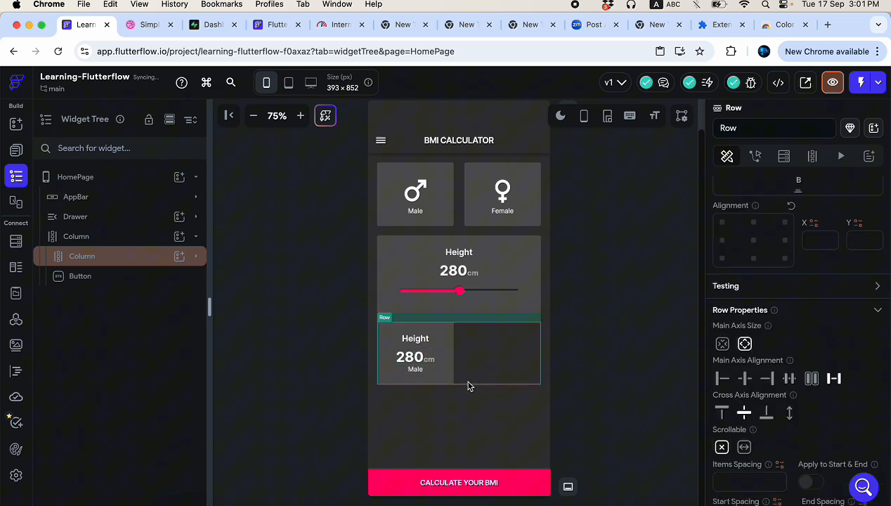
{"action": "left_click", "coordinate": [430, 367]}
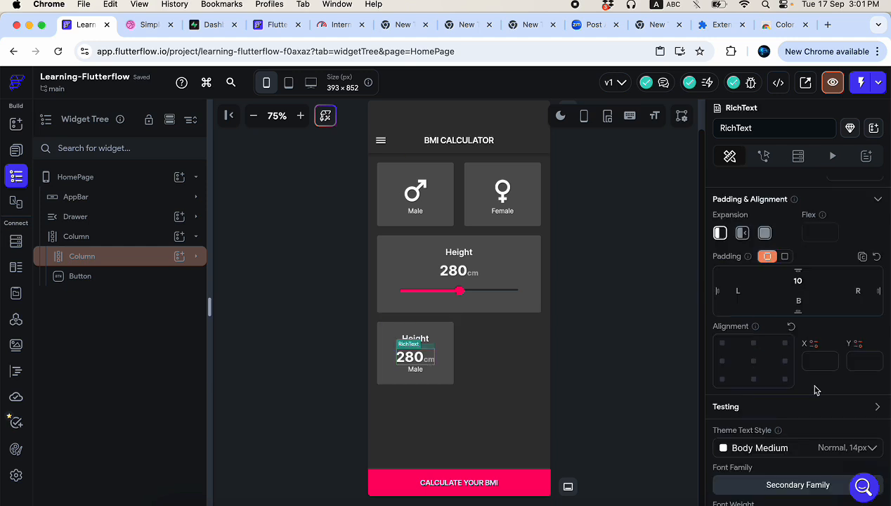
{"action": "scroll", "coordinate": [808, 394], "scroll_direction": "down", "scroll_amount": 3}
{"action": "scroll", "coordinate": [801, 398], "scroll_direction": "down", "scroll_amount": 2}
{"action": "scroll", "coordinate": [802, 395], "scroll_direction": "up", "scroll_amount": 8}
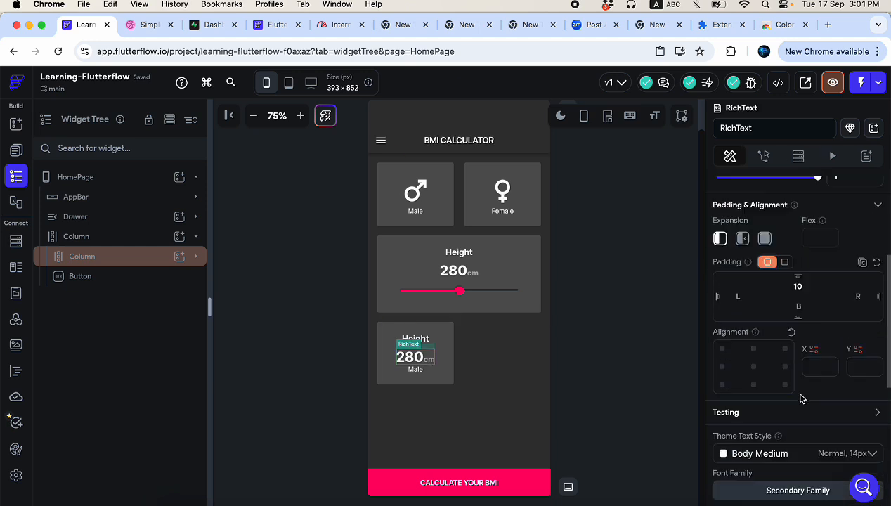
{"action": "left_click", "coordinate": [841, 252]}
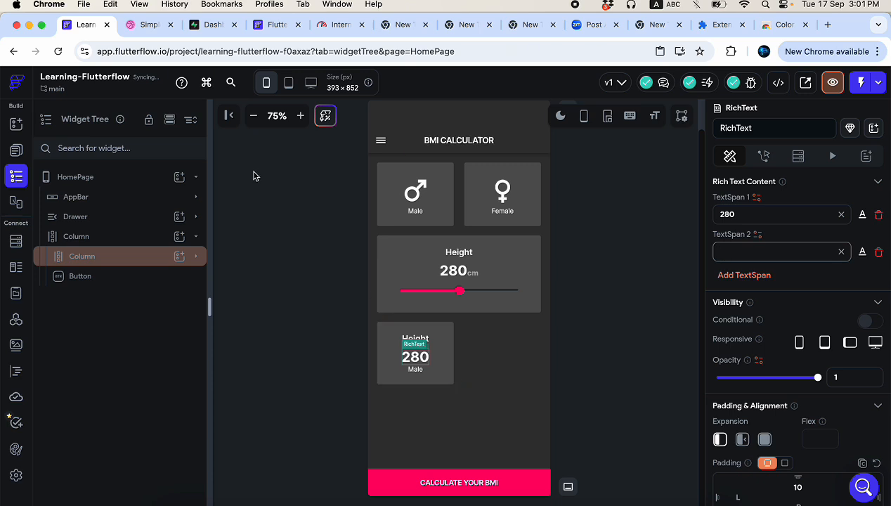
- Check the weight card in the Dribbble design and delete the Male label from the lower card
{"action": "left_click", "coordinate": [150, 25]}
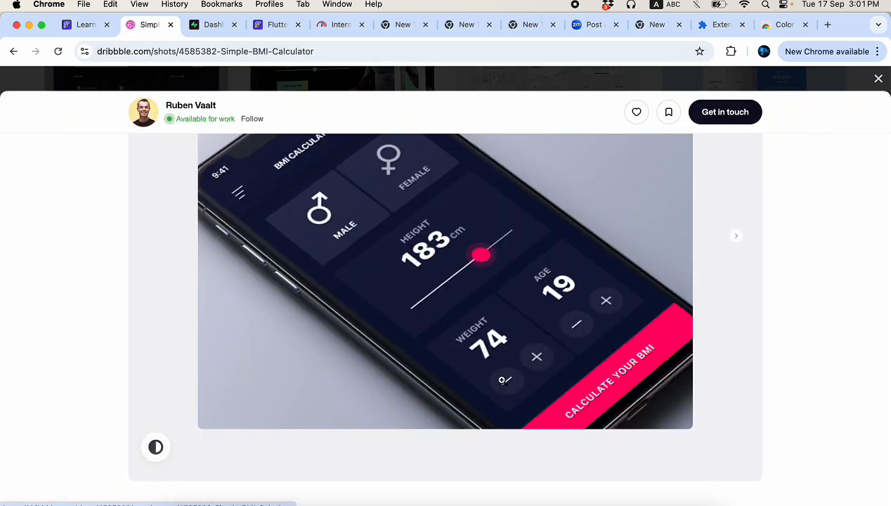
{"action": "left_click", "coordinate": [85, 32]}
{"action": "left_click", "coordinate": [419, 371]}
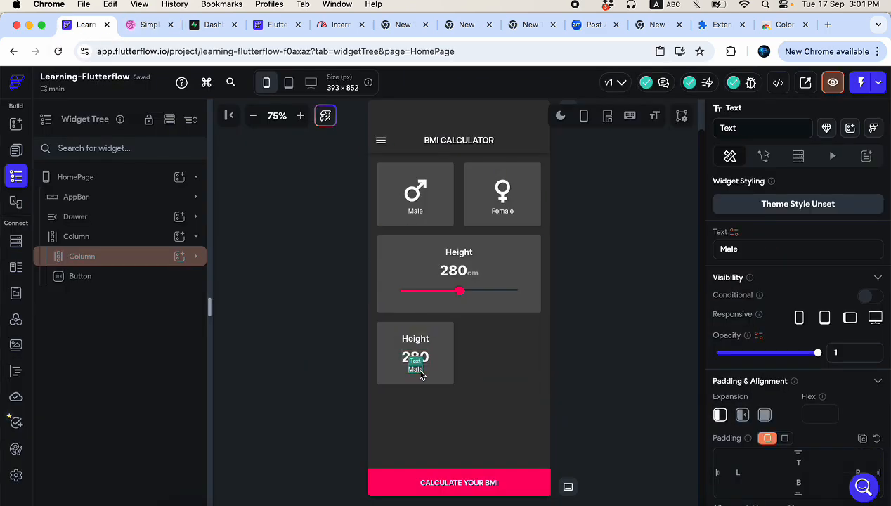
{"action": "key", "text": "BackSpace"}
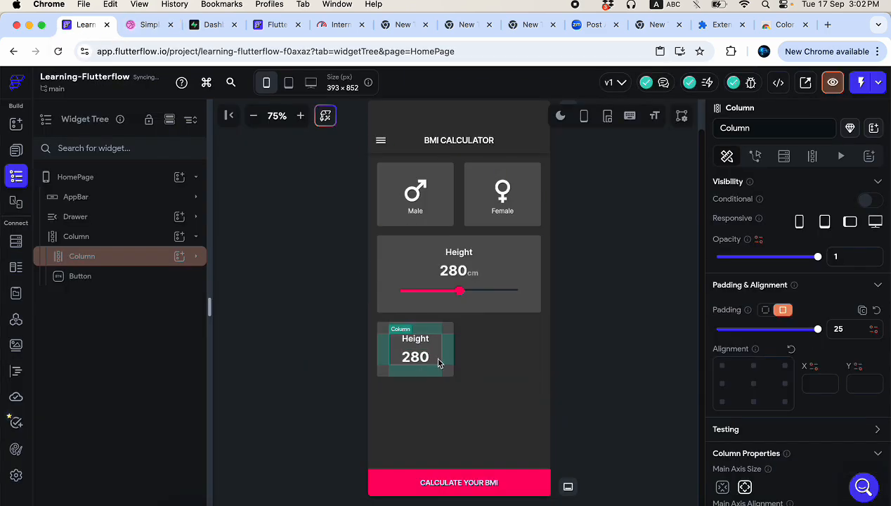
- Insert a Row into the lower card's column and set its top padding to 20
{"action": "right_click", "coordinate": [438, 362]}
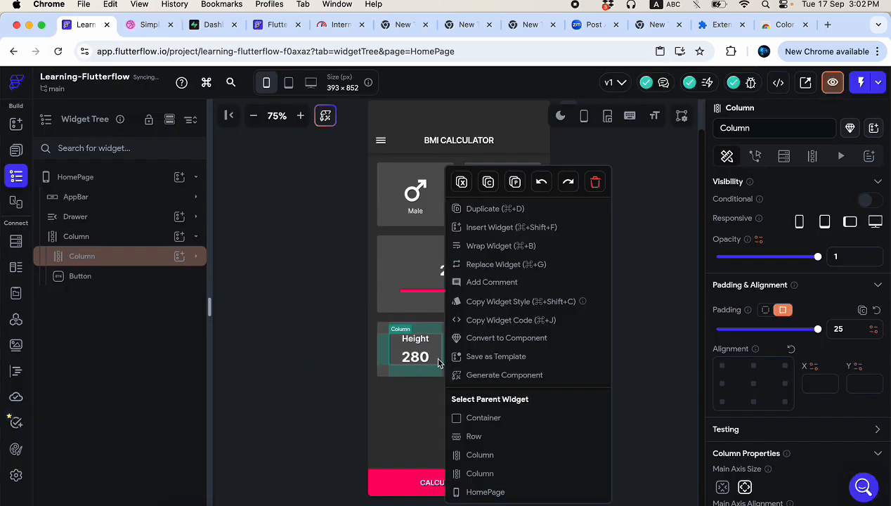
{"action": "left_click", "coordinate": [511, 229]}
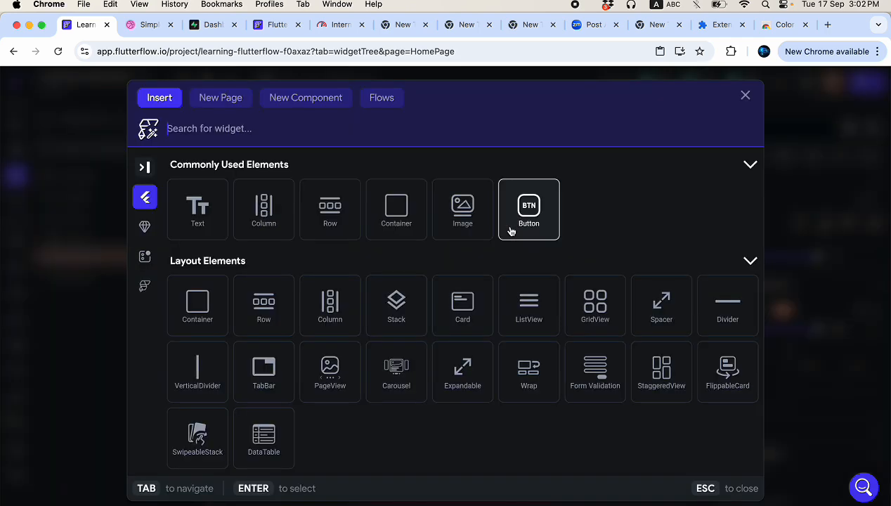
{"action": "left_click", "coordinate": [331, 209]}
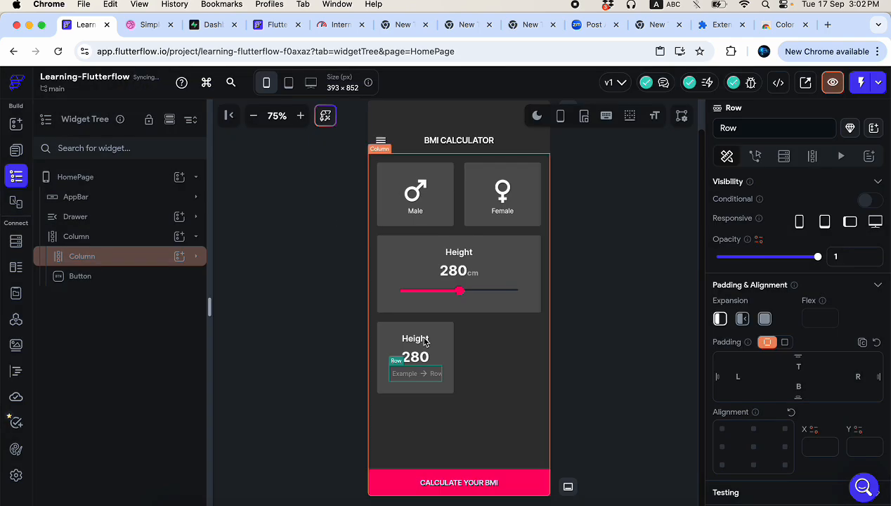
{"action": "left_click", "coordinate": [794, 368]}
{"action": "type", "text": "20"}
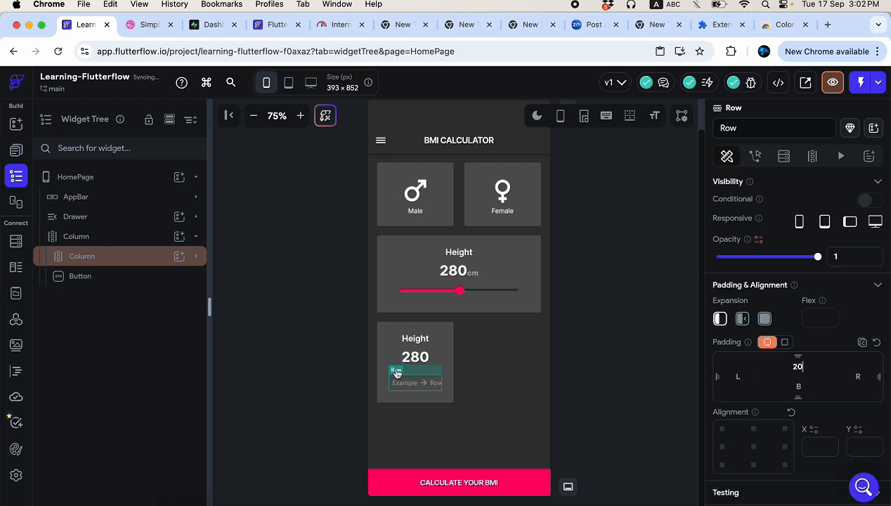
- Insert a Container into the new row of the lower card
{"action": "right_click", "coordinate": [413, 383]}
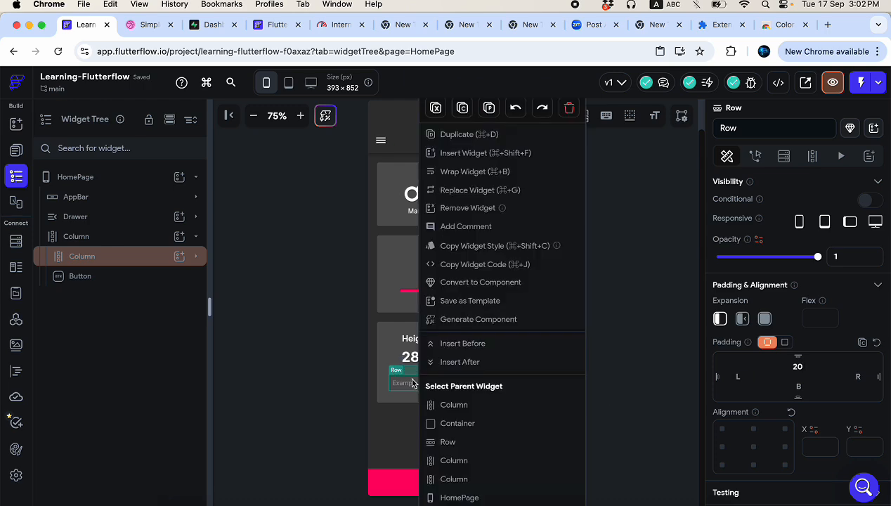
{"action": "left_click", "coordinate": [469, 153]}
{"action": "left_click", "coordinate": [393, 219]}
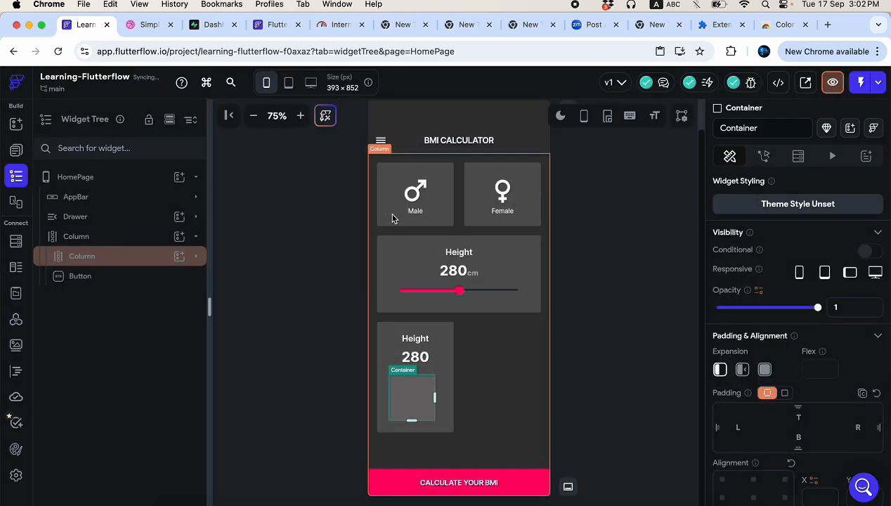
- Make the new container in the lower card's row circular with a diameter of 45 px
{"action": "scroll", "coordinate": [754, 421], "scroll_direction": "down", "scroll_amount": 5}
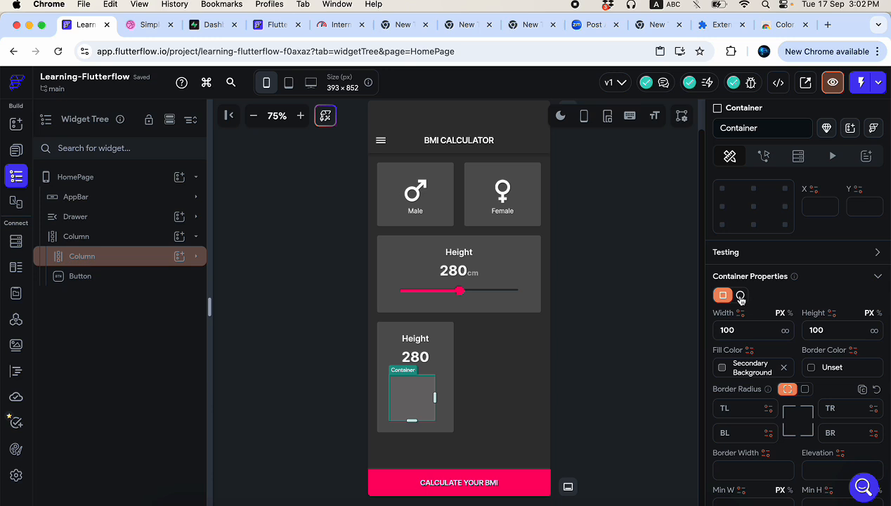
{"action": "left_click", "coordinate": [740, 296]}
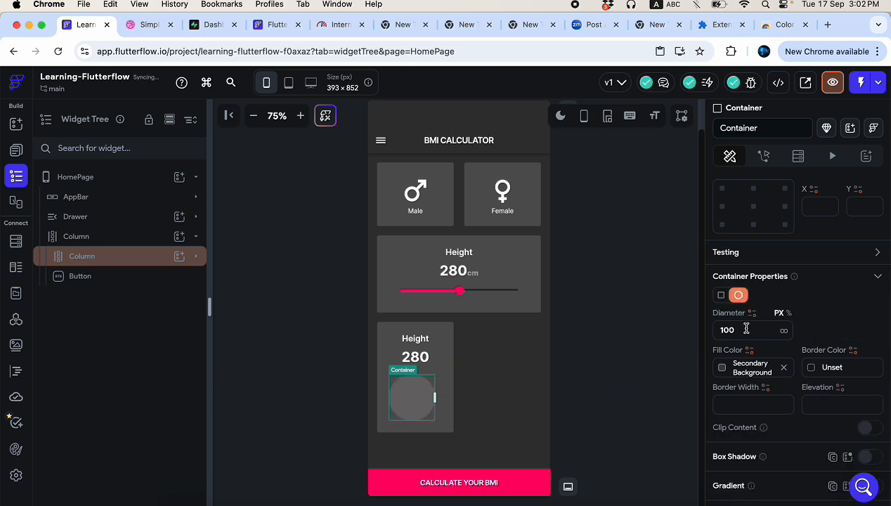
{"action": "double_click", "coordinate": [737, 328]}
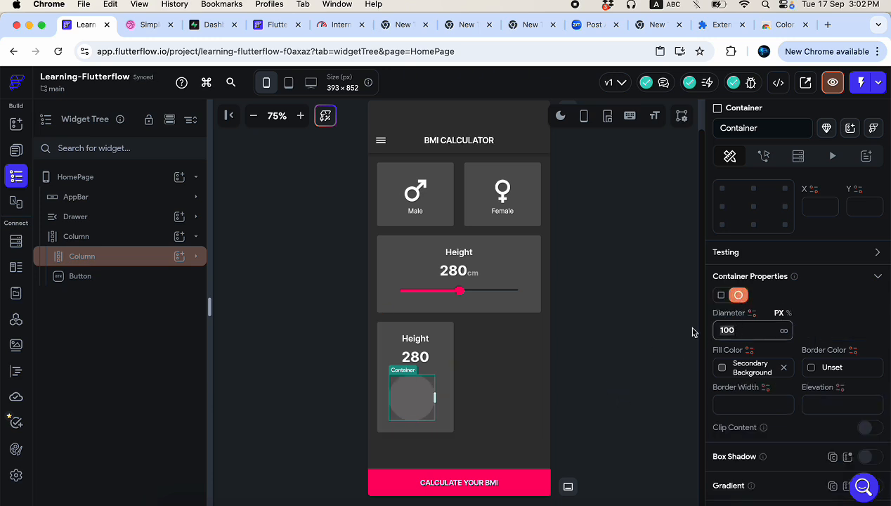
{"action": "type", "text": "20"}
{"action": "key", "text": "BackSpace"}
{"action": "key", "text": "BackSpace"}
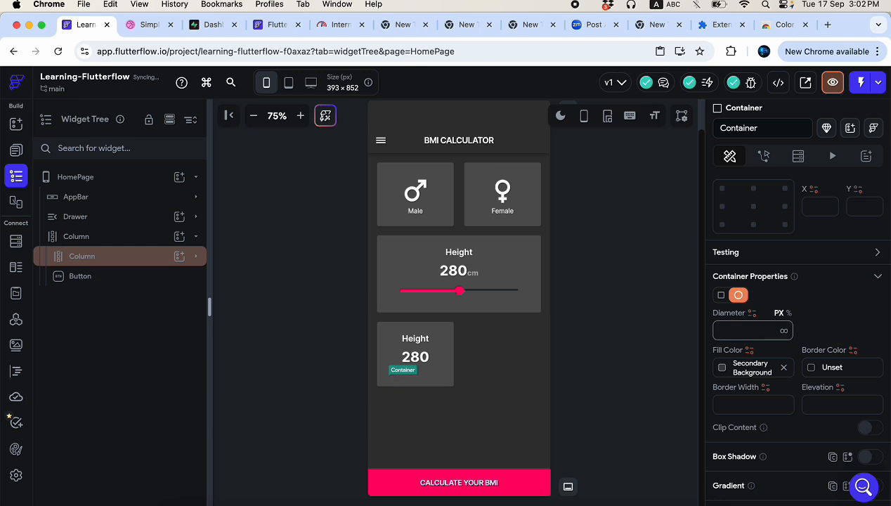
{"action": "type", "text": "45"}
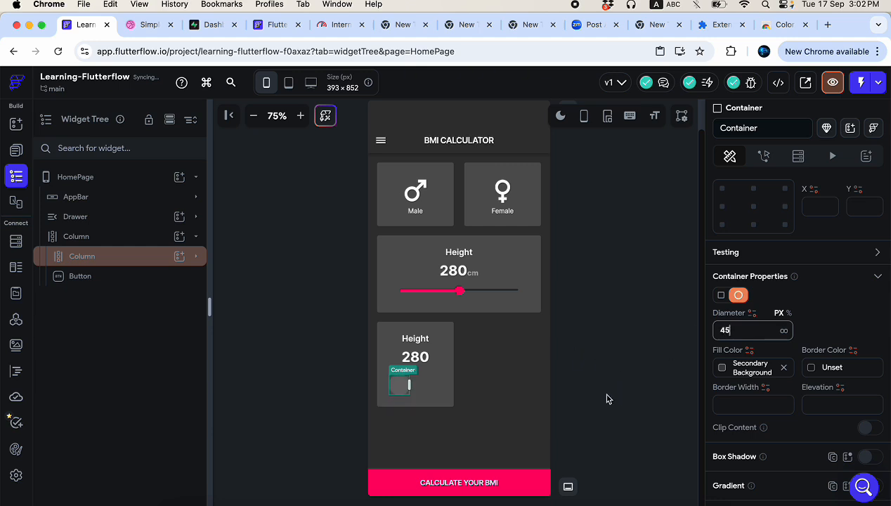
- Set the circular container's elevation to 2
{"action": "scroll", "coordinate": [813, 415], "scroll_direction": "down", "scroll_amount": 1}
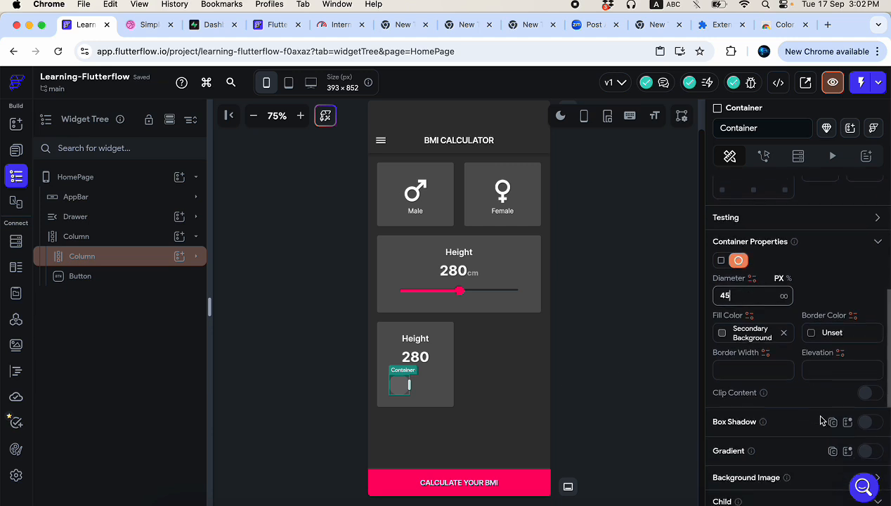
{"action": "left_click", "coordinate": [819, 374]}
{"action": "type", "text": "2"}
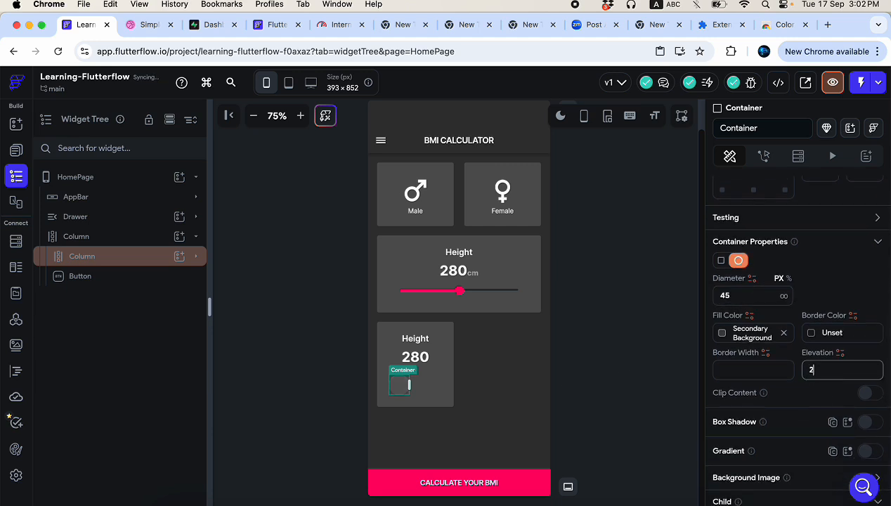
{"action": "left_click", "coordinate": [603, 377]}
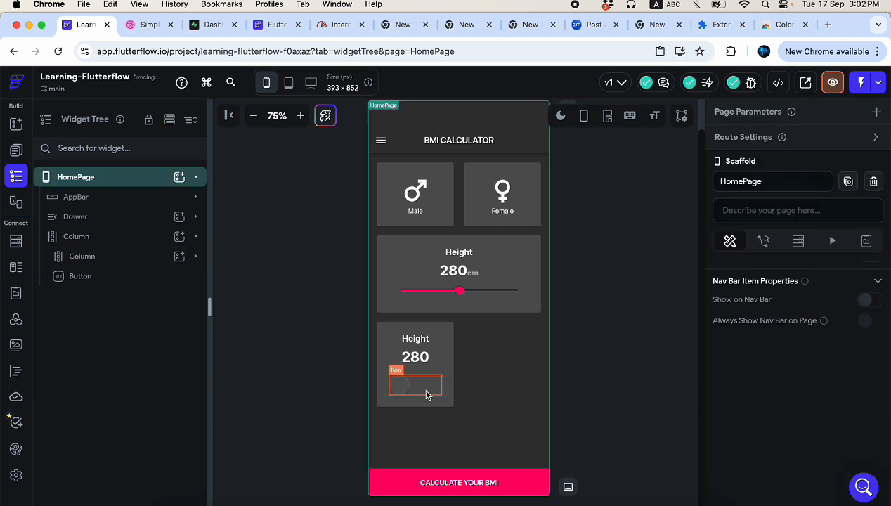
- Check the round buttons of the weight card in the Dribbble design against the circular container
{"action": "left_click", "coordinate": [404, 392]}
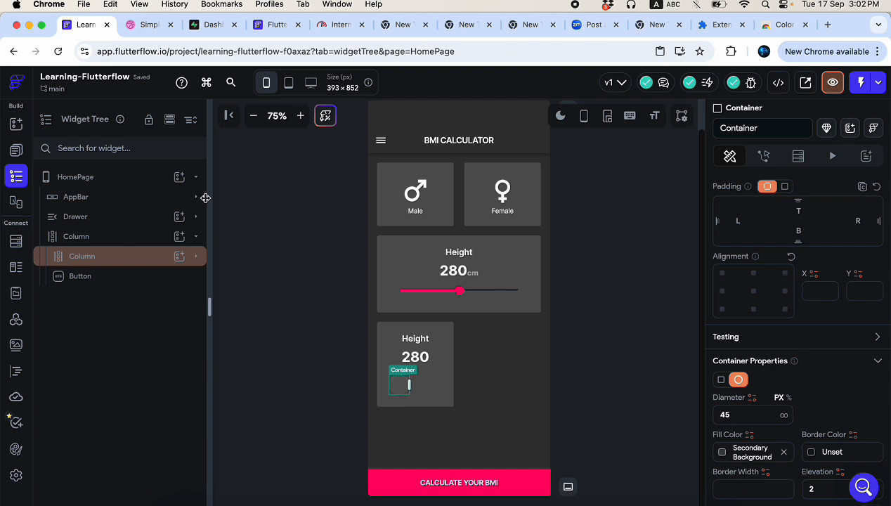
{"action": "left_click", "coordinate": [144, 24]}
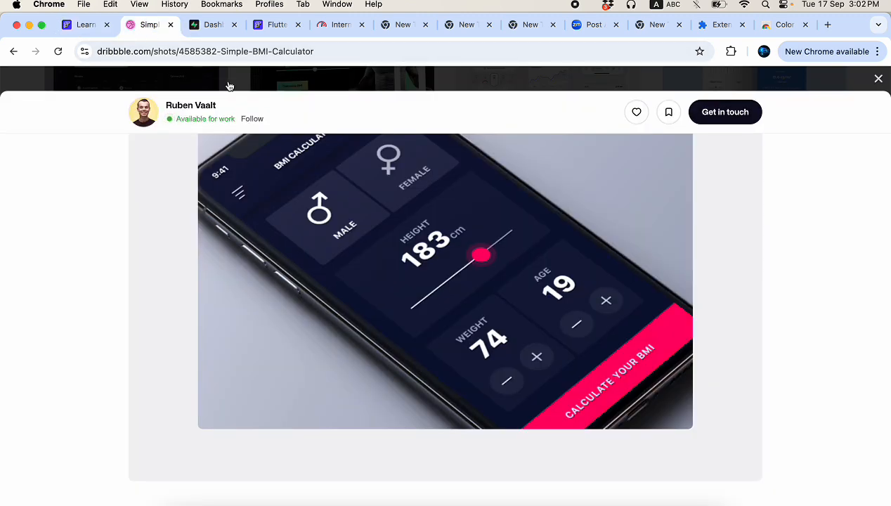
{"action": "left_click", "coordinate": [83, 27]}
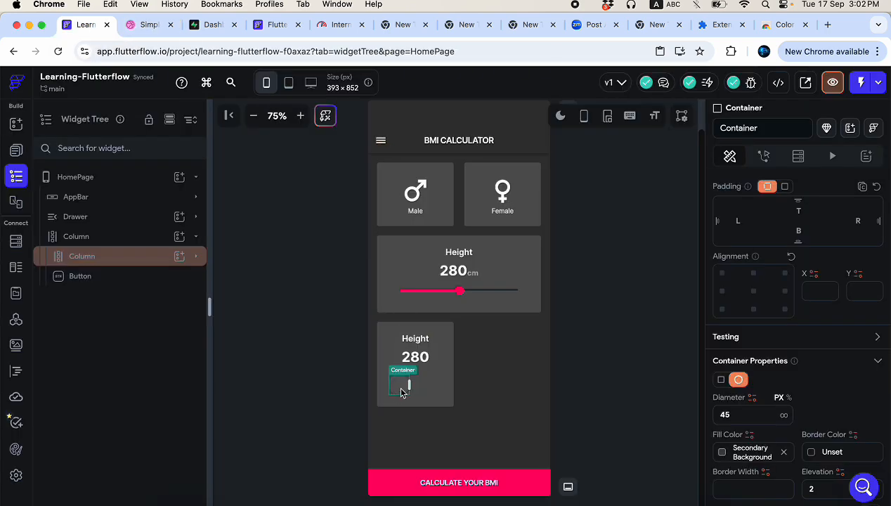
- Try Primary Background as the circular container's fill colour and set it back to Secondary Background
{"action": "left_click", "coordinate": [723, 454]}
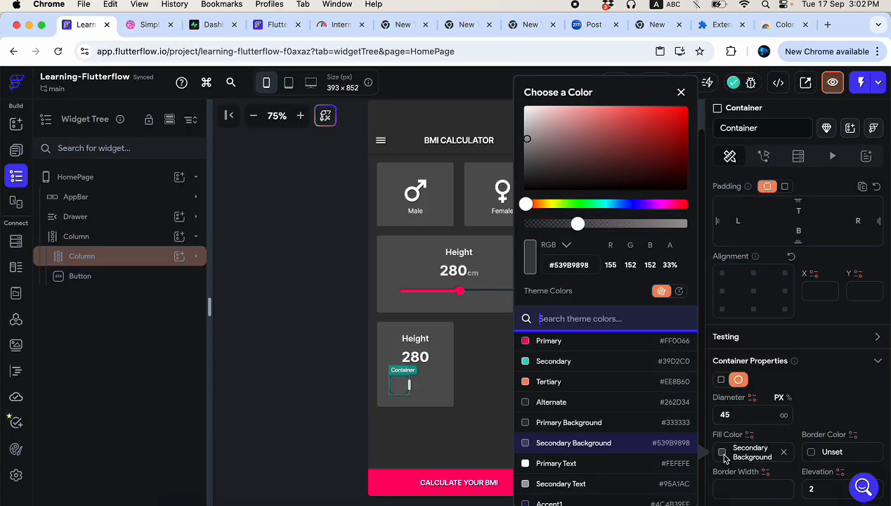
{"action": "left_click", "coordinate": [550, 423]}
{"action": "left_click", "coordinate": [560, 443]}
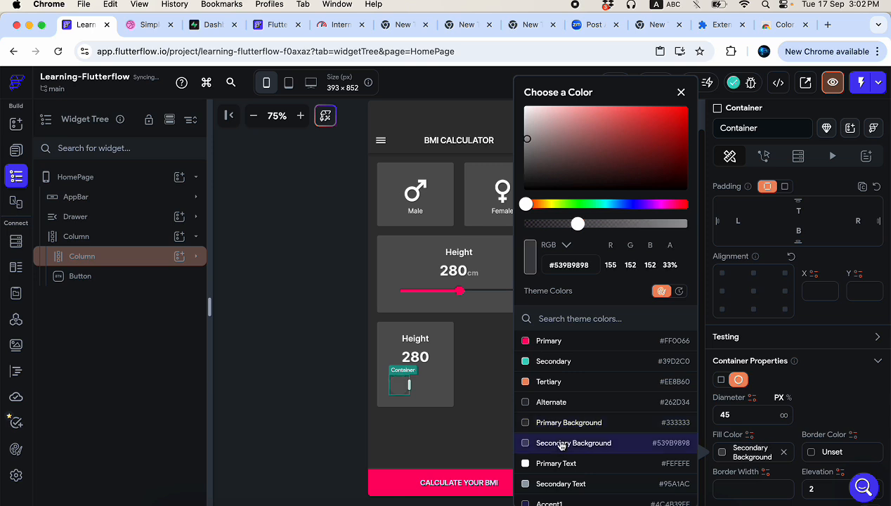
{"action": "left_click", "coordinate": [338, 415]}
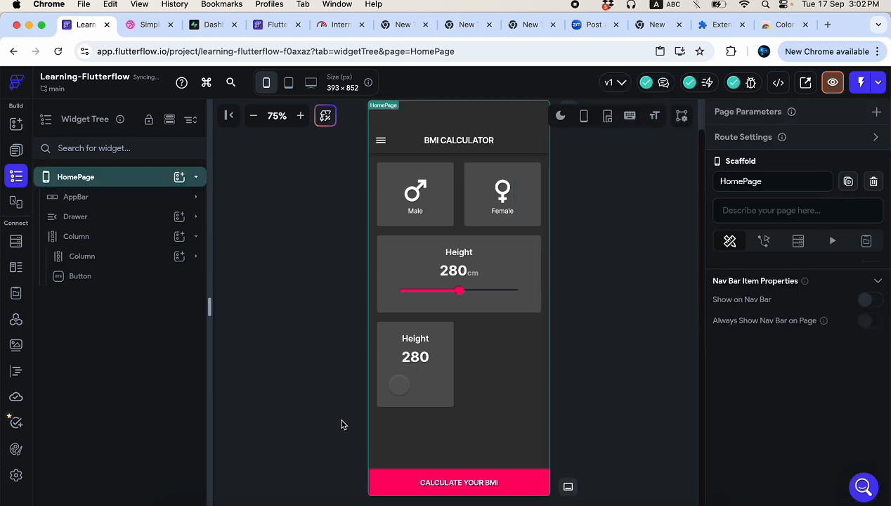
- Insert an Icon widget into the circular container of the lower card
{"action": "right_click", "coordinate": [405, 386]}
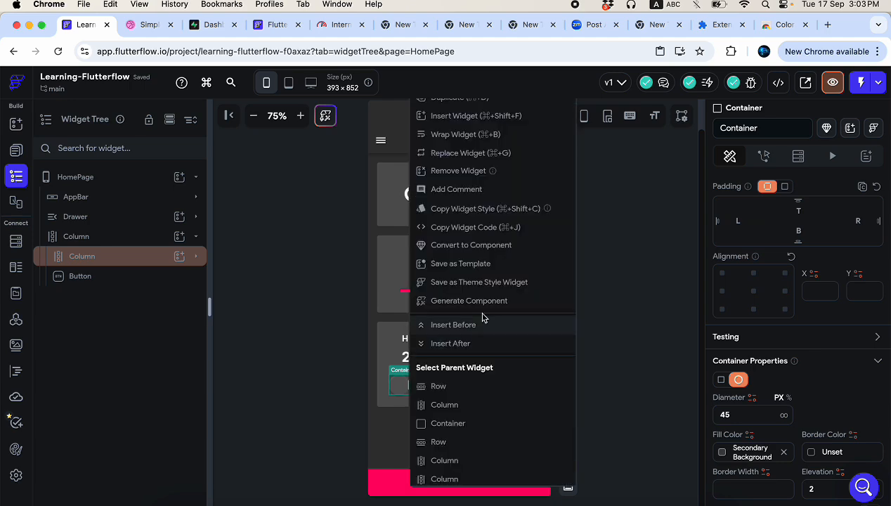
{"action": "left_click", "coordinate": [476, 120]}
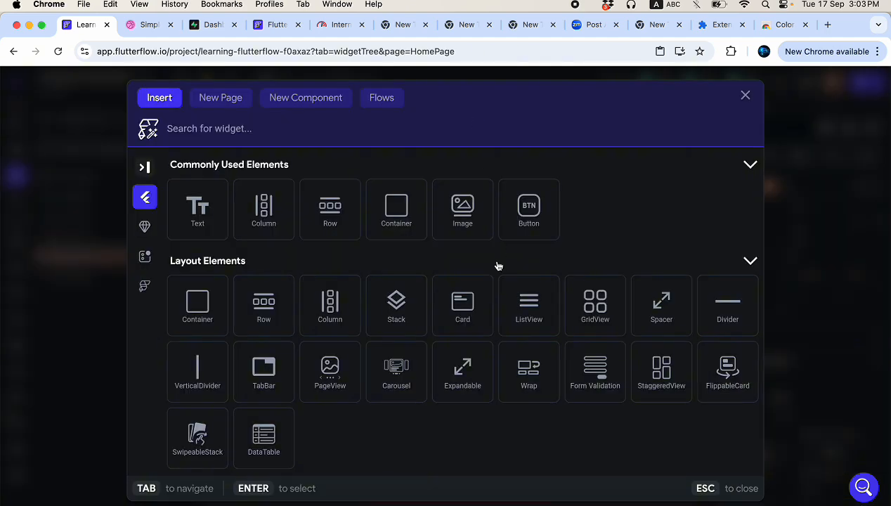
{"action": "type", "text": "icon"}
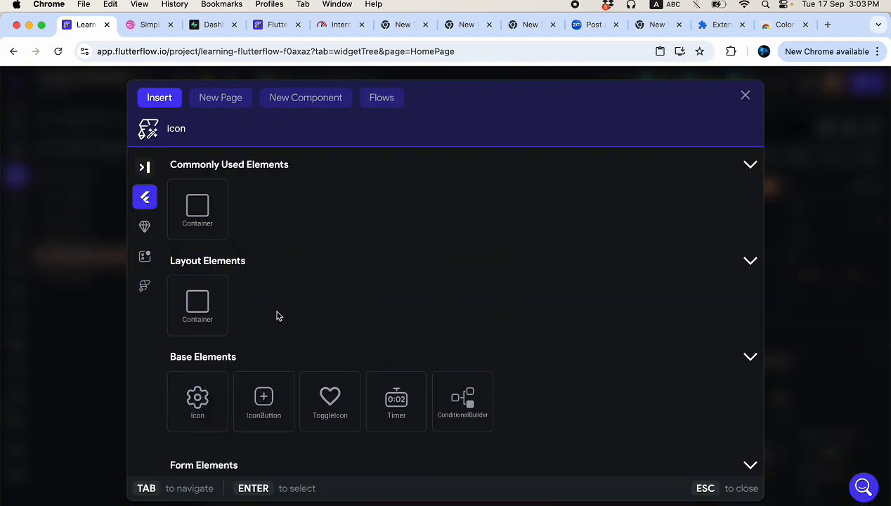
{"action": "left_click", "coordinate": [199, 401]}
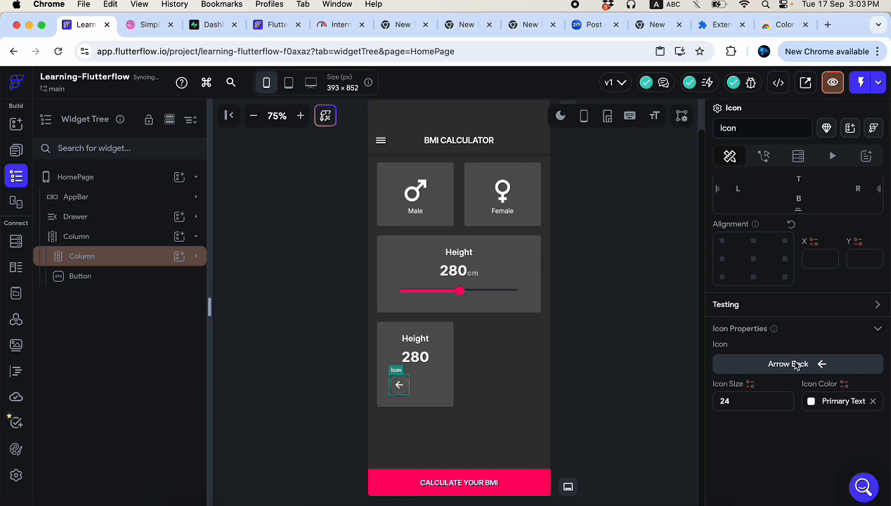
- Try the Material Minimize Rounded icon for the Icon widget in the circle
{"action": "left_click", "coordinate": [786, 364]}
{"action": "type", "text": "minus"}
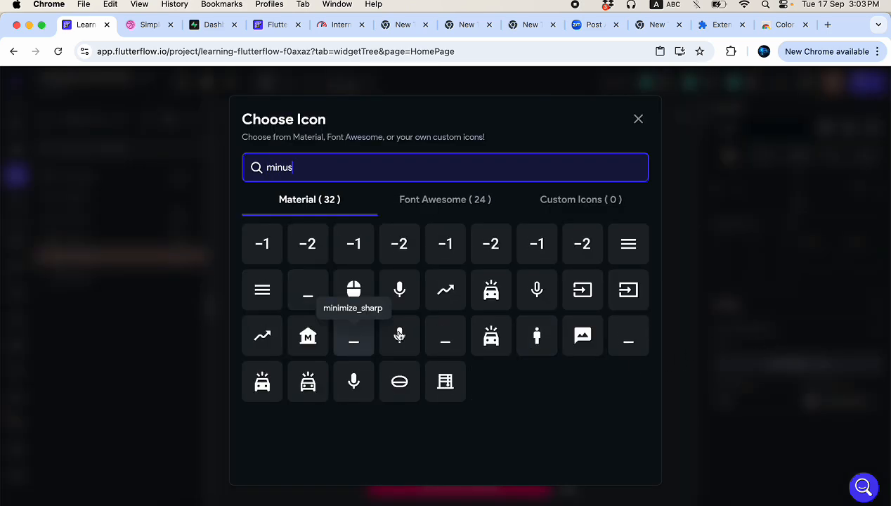
{"action": "left_click", "coordinate": [451, 345]}
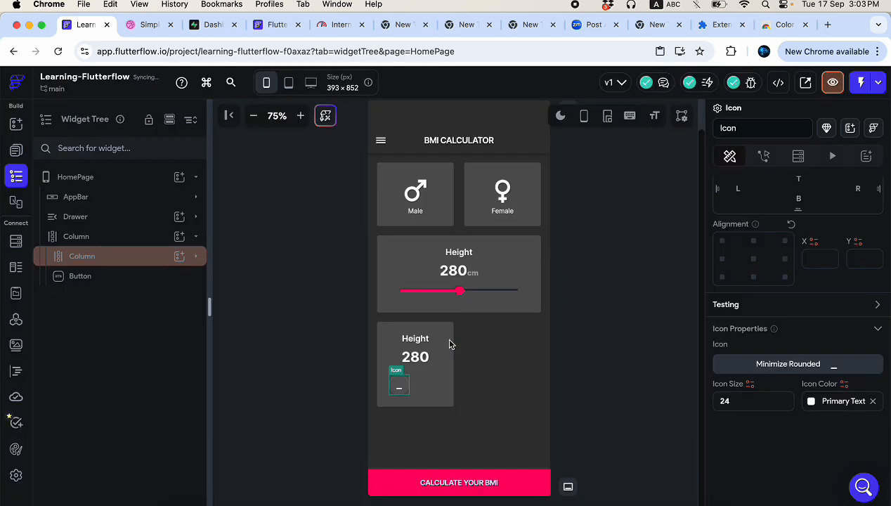
- Change the icon in the circle to the Font Awesome Minus icon
{"action": "left_click", "coordinate": [762, 364]}
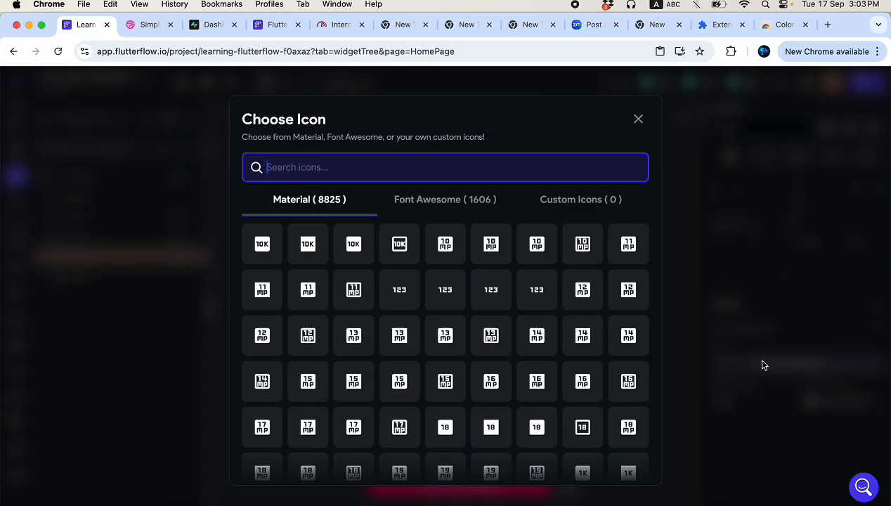
{"action": "type", "text": "mi"}
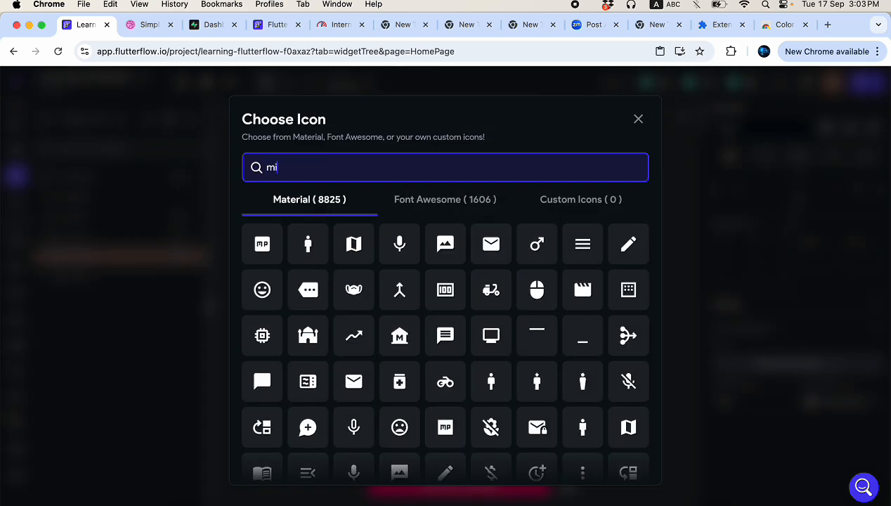
{"action": "type", "text": "nus"}
{"action": "left_click", "coordinate": [434, 201]}
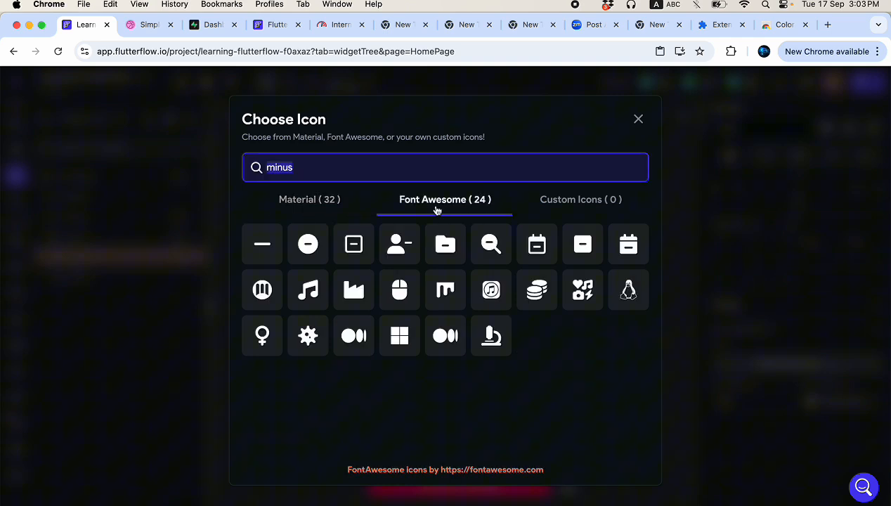
{"action": "left_click", "coordinate": [253, 249]}
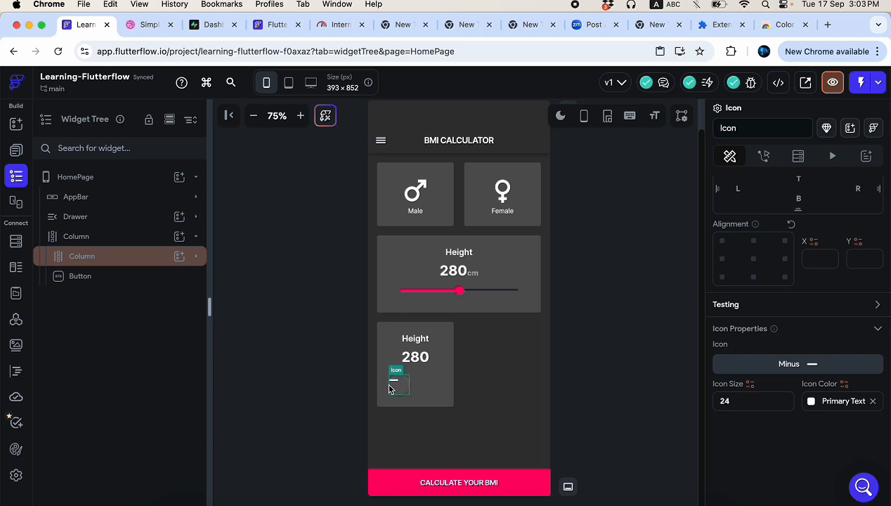
- Align the minus icon to the centre of its circular container
{"action": "scroll", "coordinate": [765, 311], "scroll_direction": "up", "scroll_amount": 2}
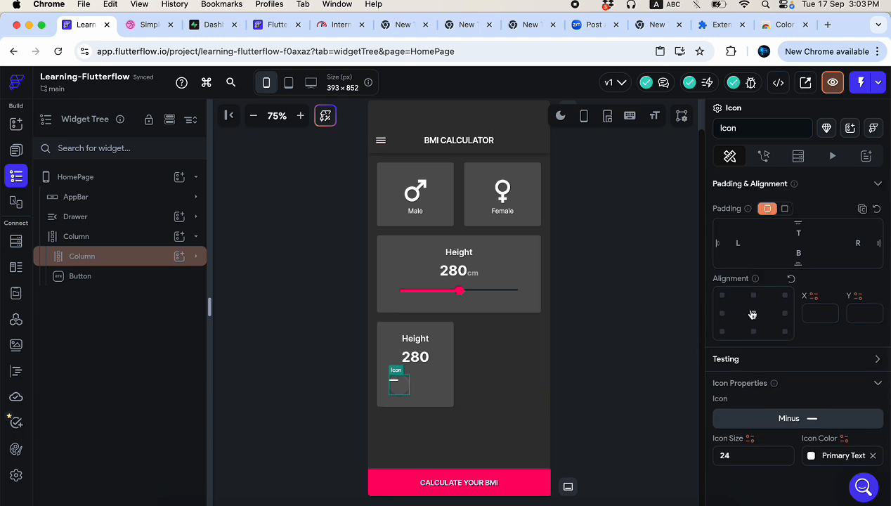
{"action": "left_click", "coordinate": [753, 314]}
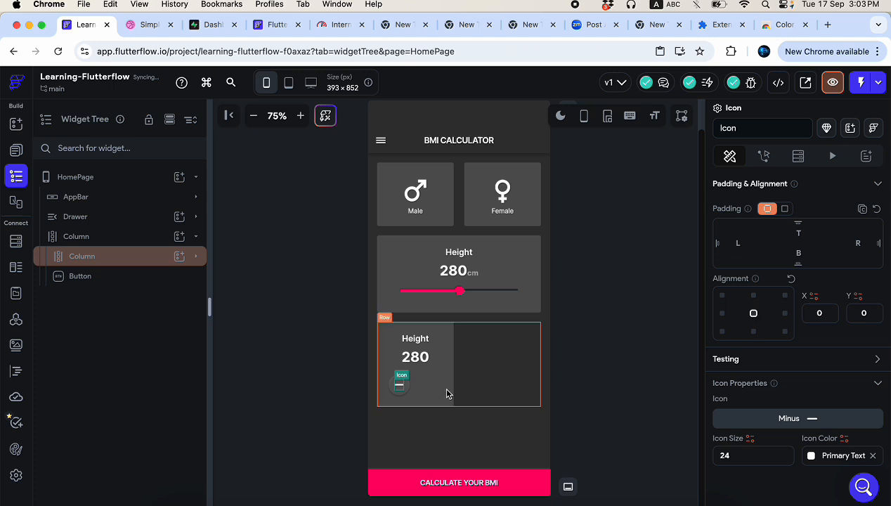
{"action": "left_click", "coordinate": [328, 406]}
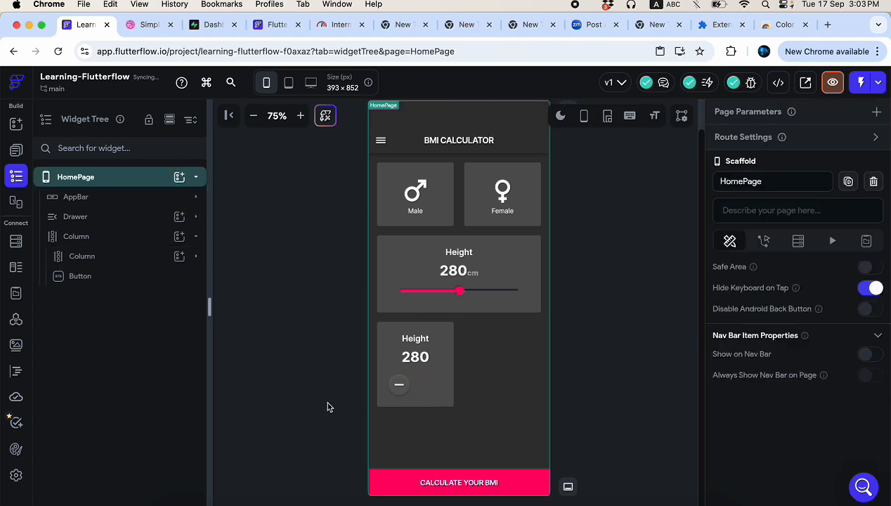
- Duplicate the circular minus container and space the two circles apart to opposite ends of their row
{"action": "left_click", "coordinate": [402, 395]}
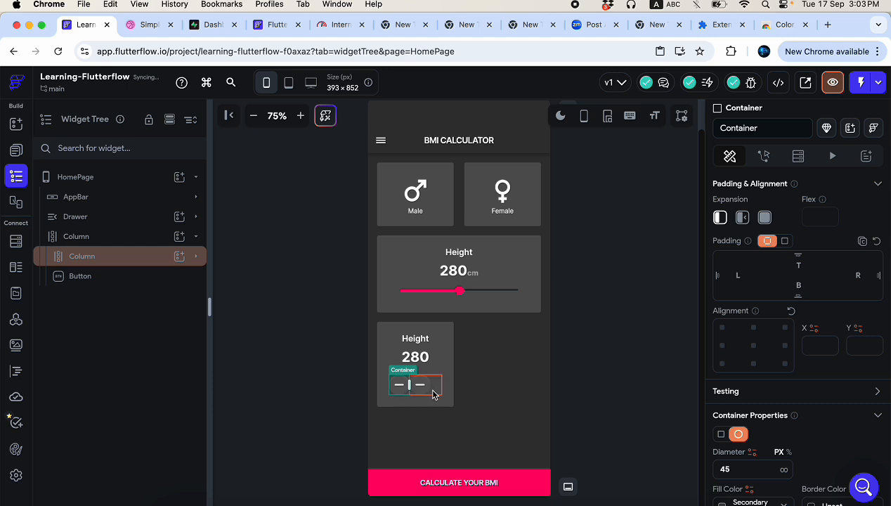
{"action": "left_click", "coordinate": [436, 395]}
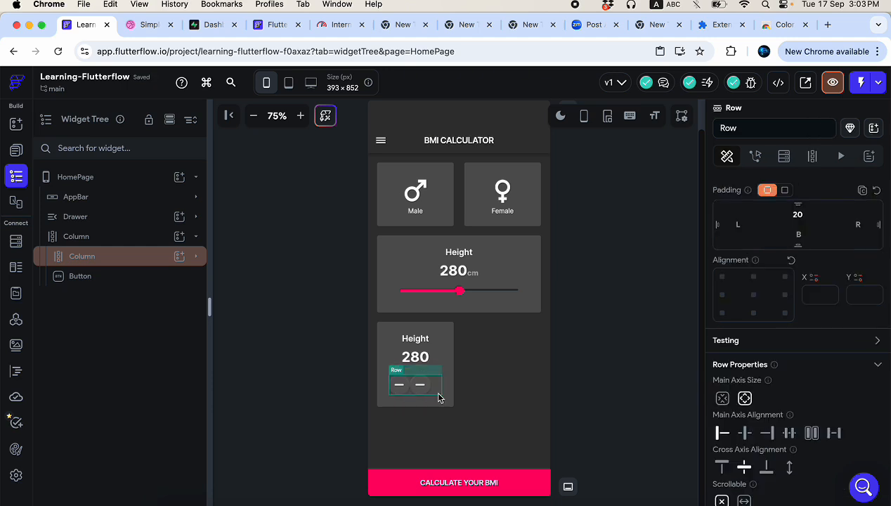
{"action": "left_click", "coordinate": [833, 433]}
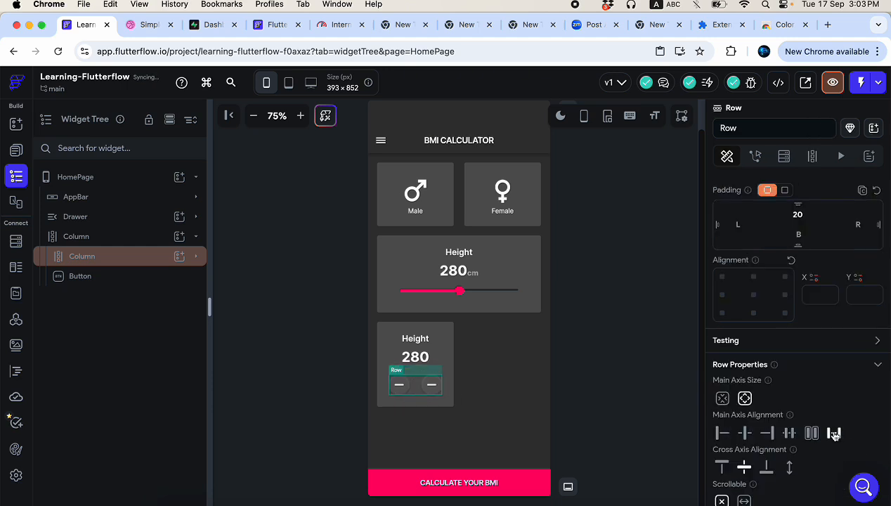
- Change the second circle's icon to the Font Awesome Plus icon
{"action": "left_click", "coordinate": [433, 387]}
{"action": "left_click", "coordinate": [793, 420]}
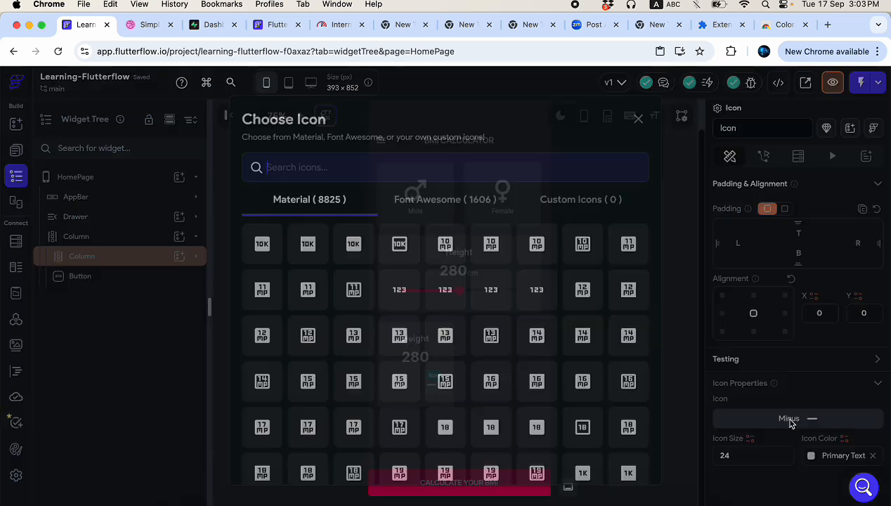
{"action": "type", "text": "plus"}
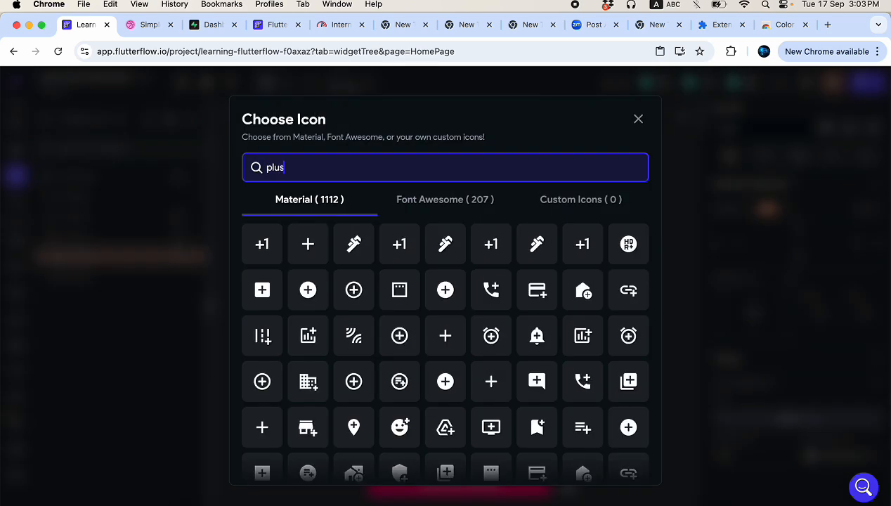
{"action": "left_click", "coordinate": [454, 209]}
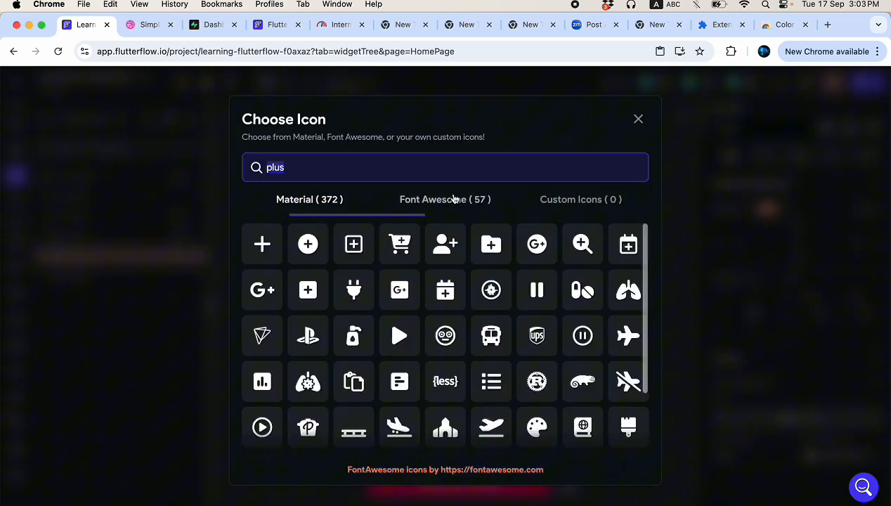
{"action": "left_click", "coordinate": [263, 247]}
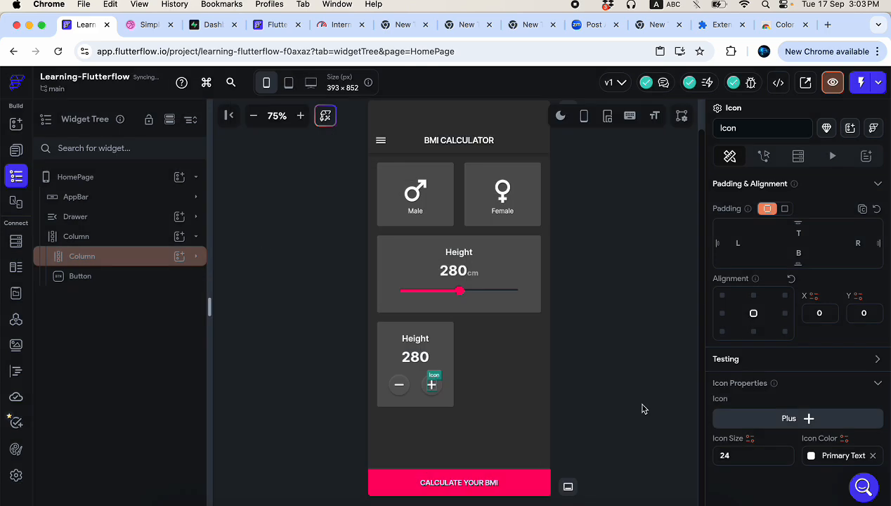
{"action": "left_click", "coordinate": [638, 407]}
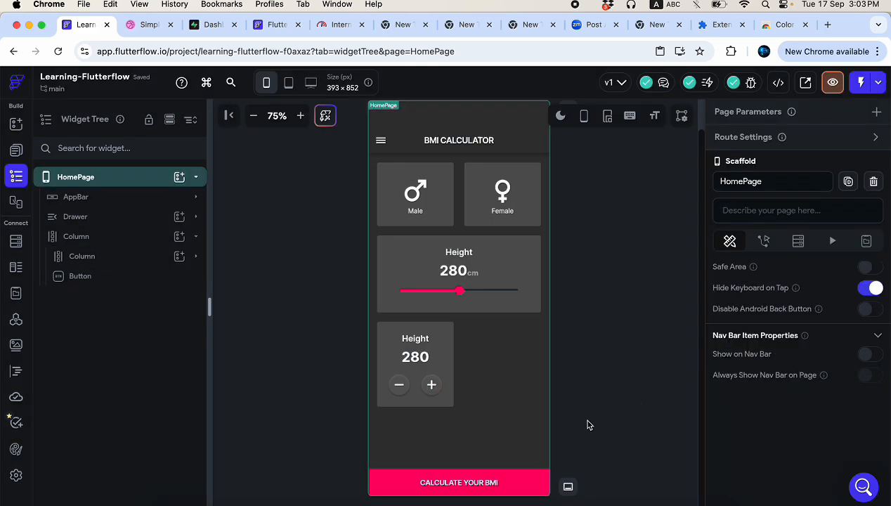
- Change the heading of the card with the minus and plus circles to WEIGHT, matching the Dribbble design
{"action": "left_click", "coordinate": [425, 350]}
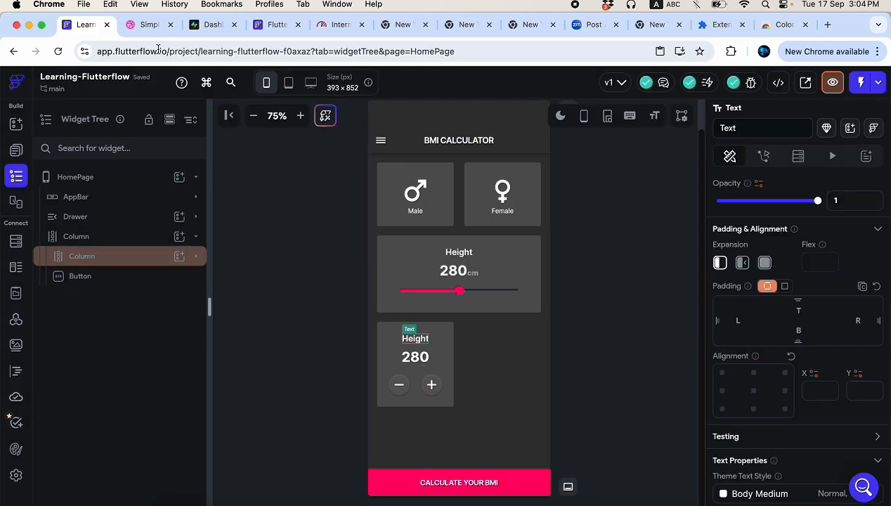
{"action": "left_click", "coordinate": [147, 25]}
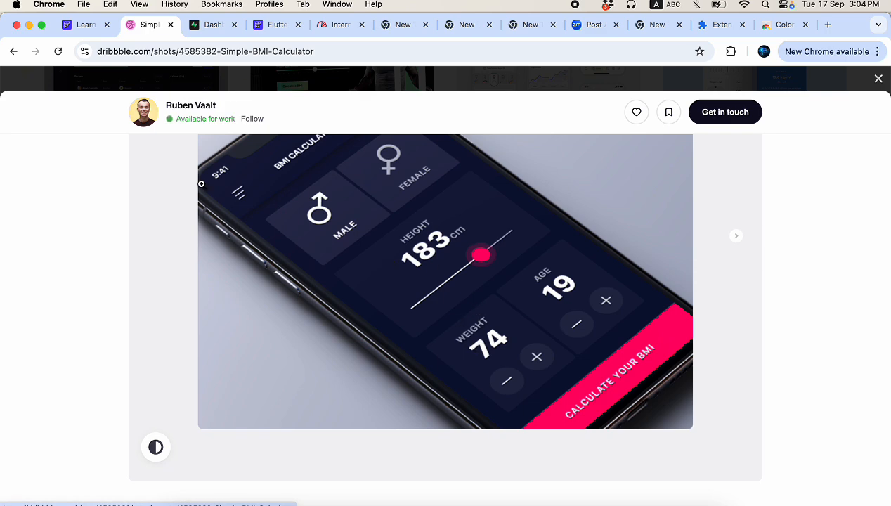
{"action": "left_click", "coordinate": [83, 25]}
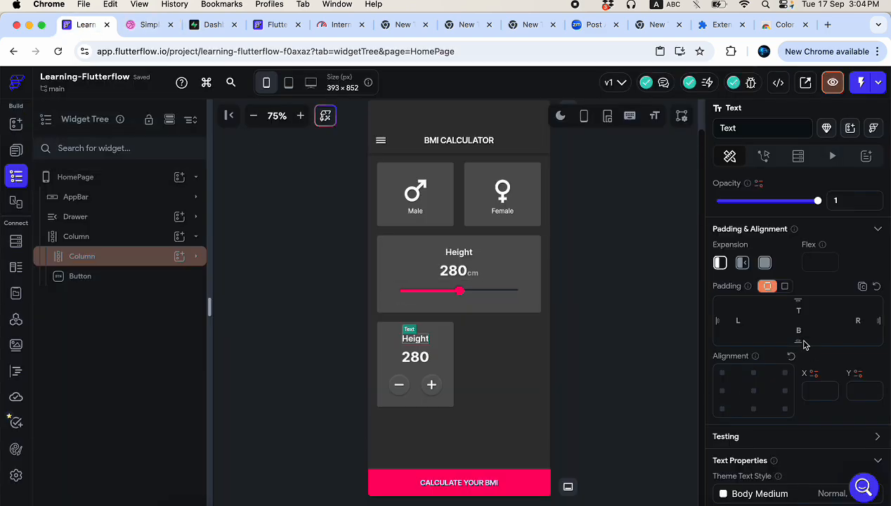
{"action": "scroll", "coordinate": [801, 345], "scroll_direction": "down", "scroll_amount": 3}
{"action": "scroll", "coordinate": [795, 337], "scroll_direction": "up", "scroll_amount": 5}
{"action": "left_click", "coordinate": [738, 251]}
{"action": "double_click", "coordinate": [738, 250]}
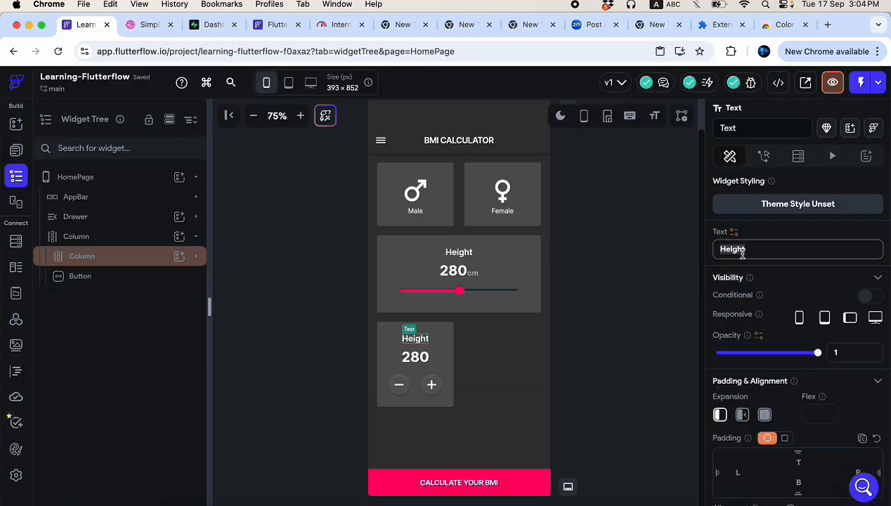
{"action": "type", "text": "WEIGHT"}
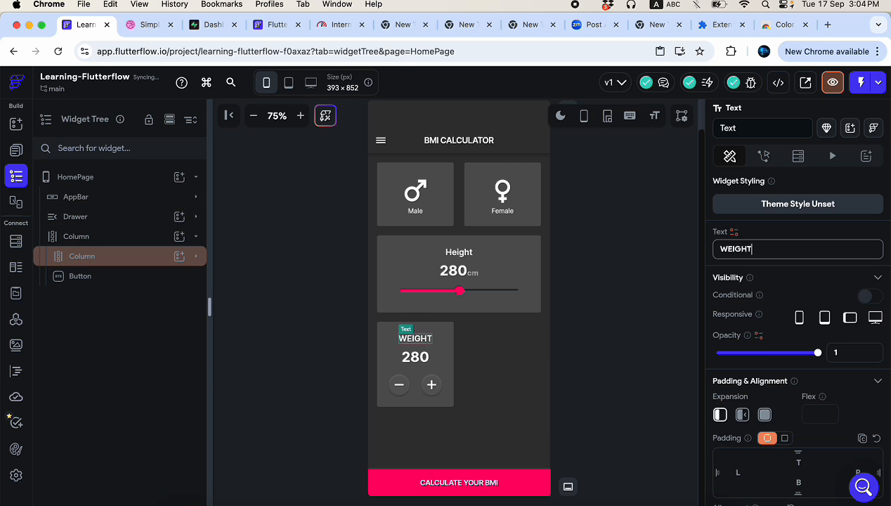
- Remove the empty second text span from the weight card's value
{"action": "left_click", "coordinate": [414, 359]}
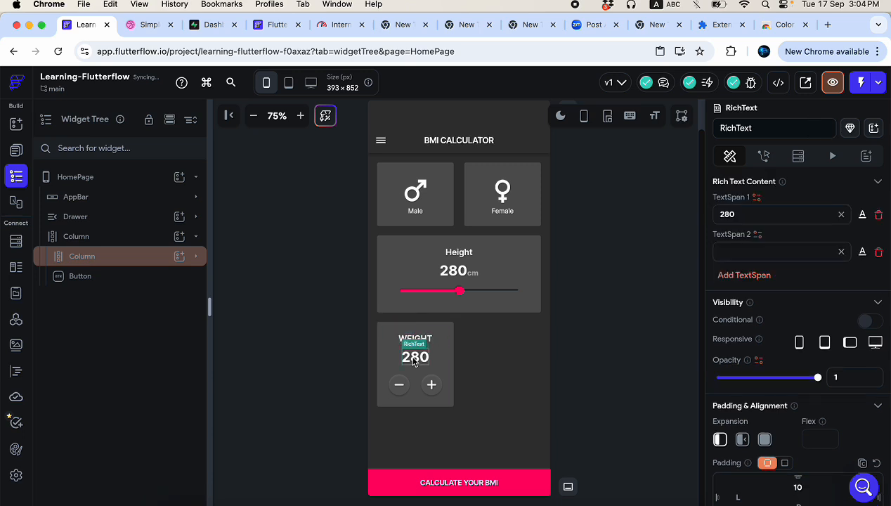
{"action": "left_click", "coordinate": [841, 253]}
{"action": "left_click", "coordinate": [842, 254]}
{"action": "left_click", "coordinate": [878, 253]}
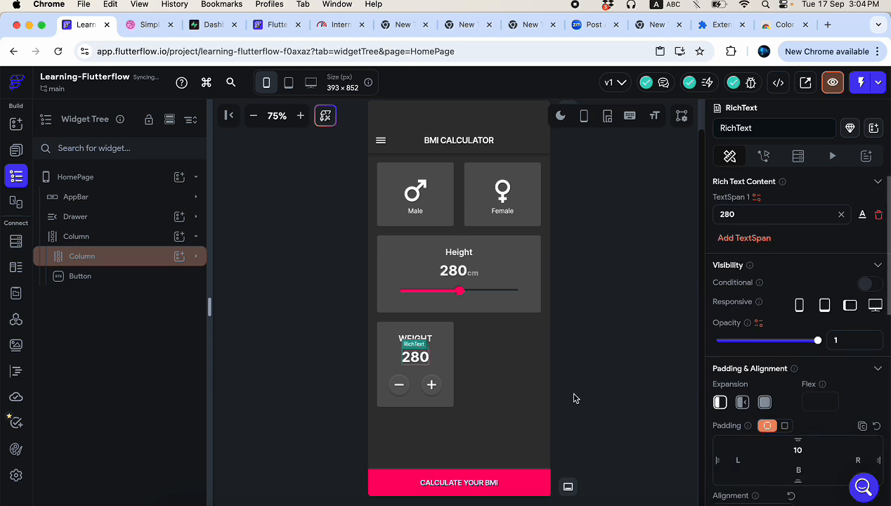
- Duplicate the weight card and change the copy's heading to AGE
{"action": "left_click", "coordinate": [444, 380]}
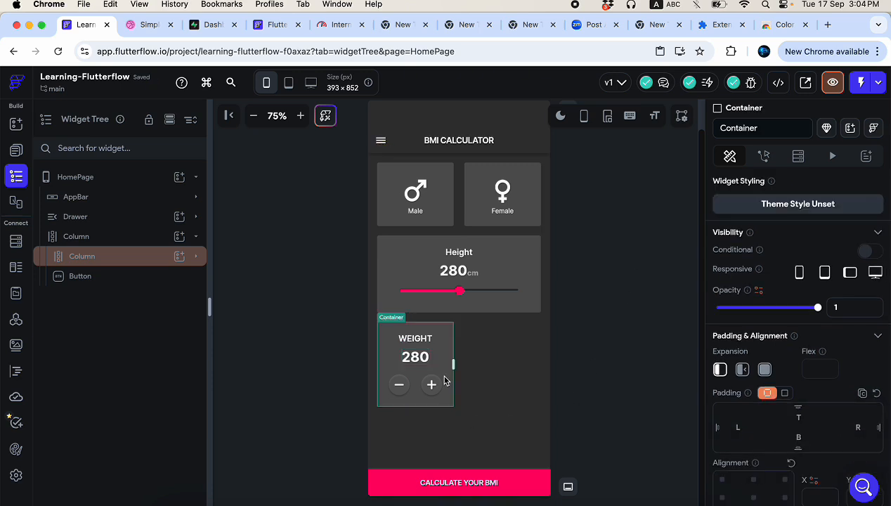
{"action": "key", "text": "super+d"}
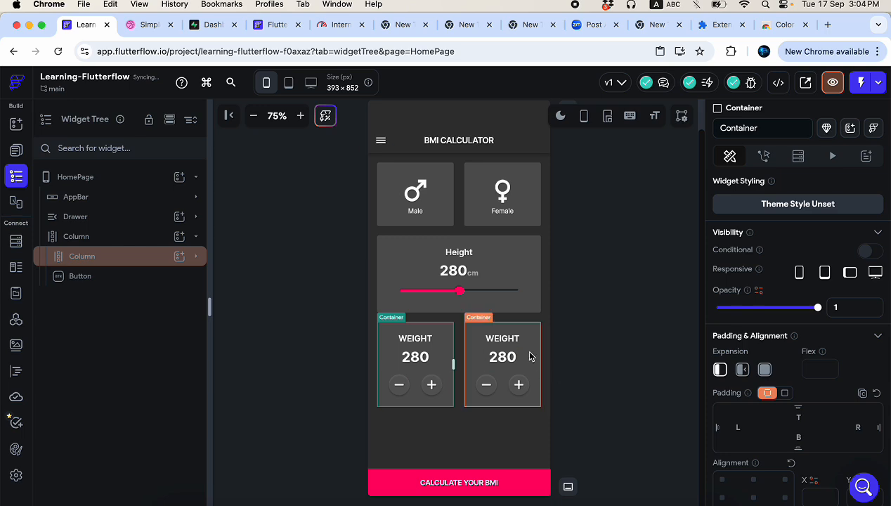
{"action": "left_click", "coordinate": [145, 24]}
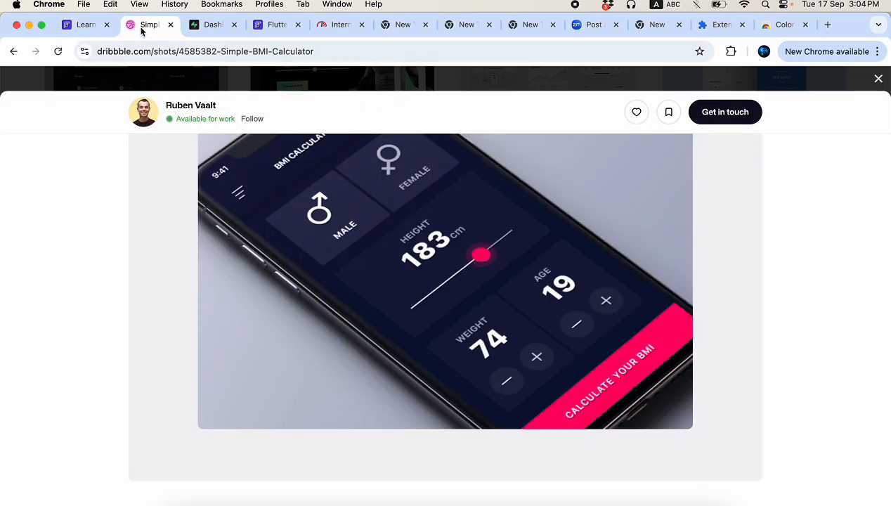
{"action": "left_click", "coordinate": [83, 24]}
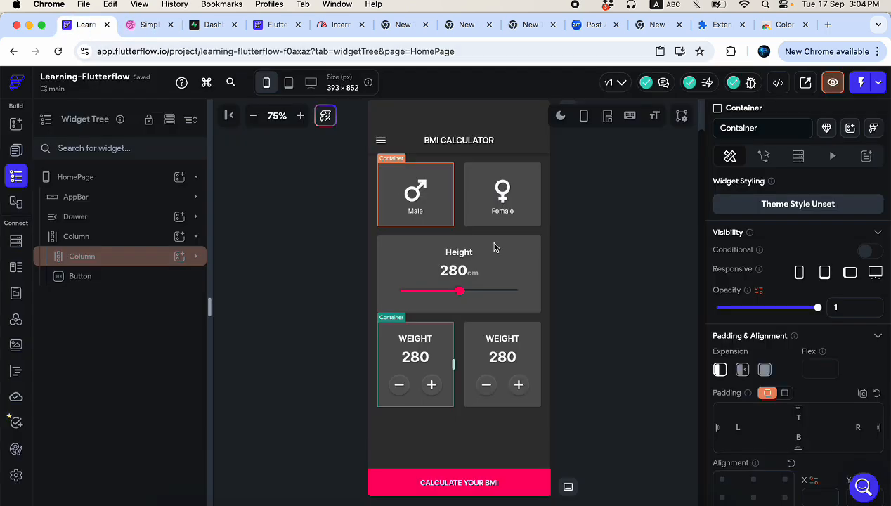
{"action": "left_click", "coordinate": [503, 339]}
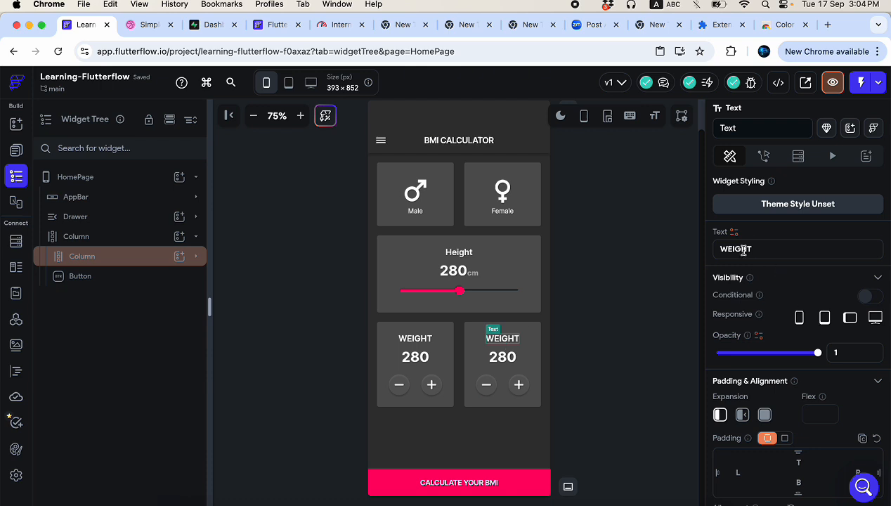
{"action": "double_click", "coordinate": [738, 249]}
{"action": "type", "text": "AGE"}
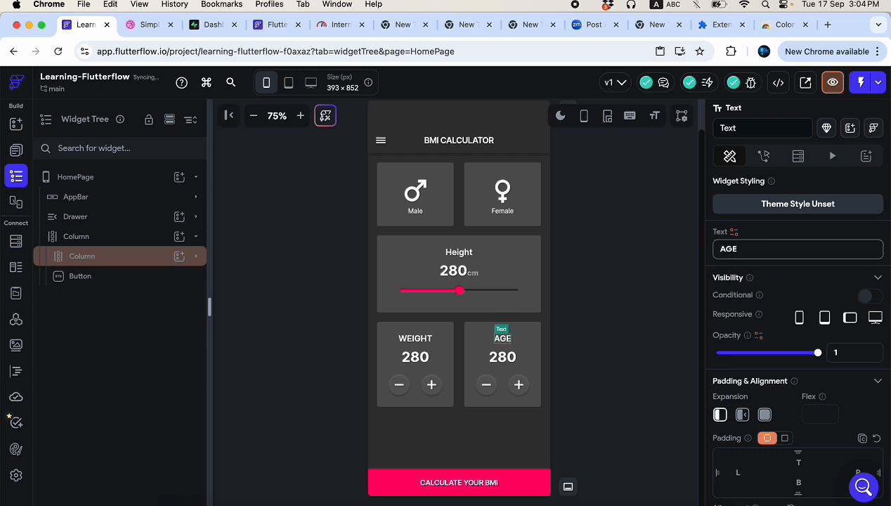
- Set the age card's displayed value to 23
{"action": "left_click", "coordinate": [509, 356]}
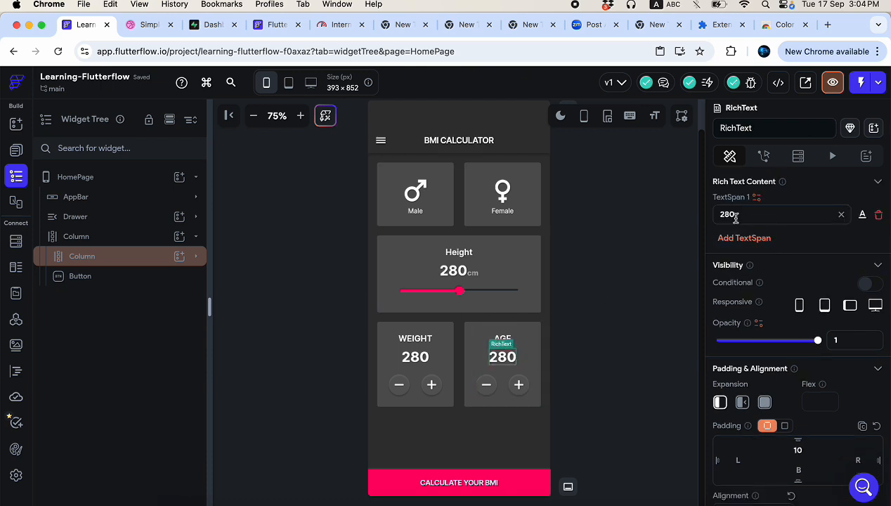
{"action": "left_click", "coordinate": [735, 215]}
{"action": "key", "text": "BackSpace"}
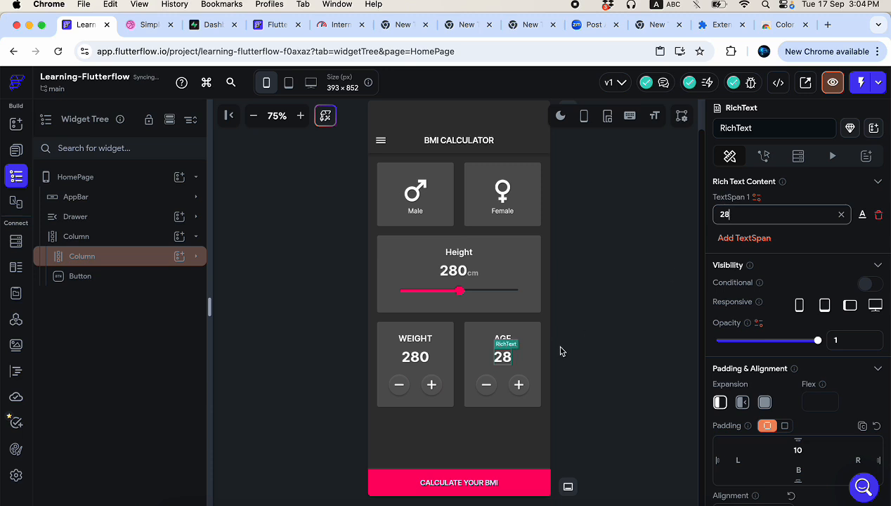
{"action": "key", "text": "BackSpace"}
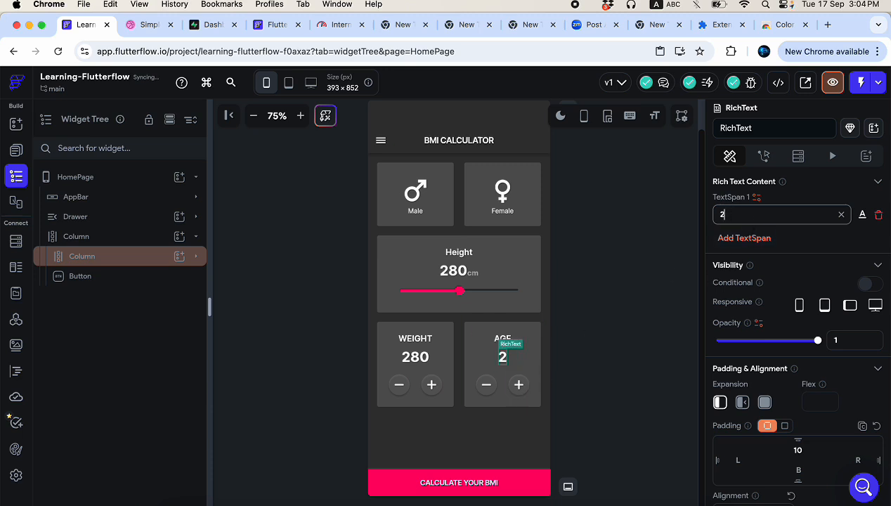
{"action": "type", "text": "3"}
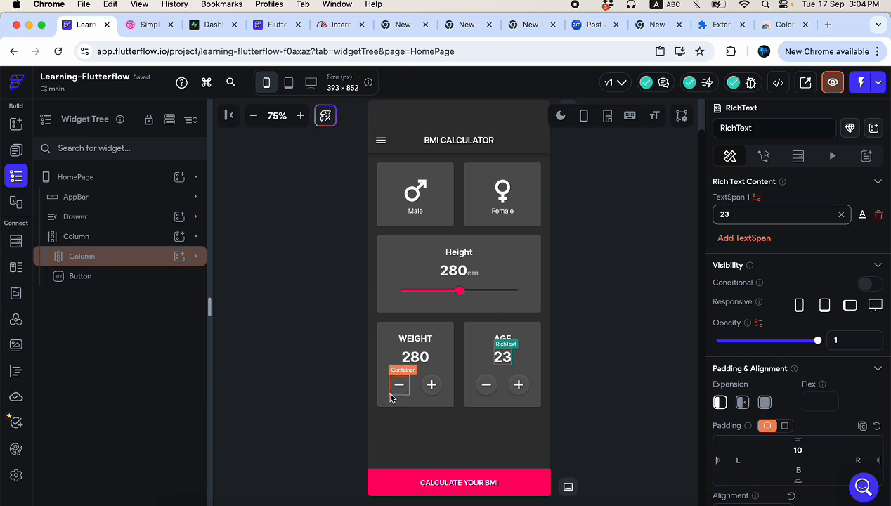
- Compare the gender cards and height slider on the page with the Dribbble BMI calculator design
{"action": "left_click", "coordinate": [152, 26]}
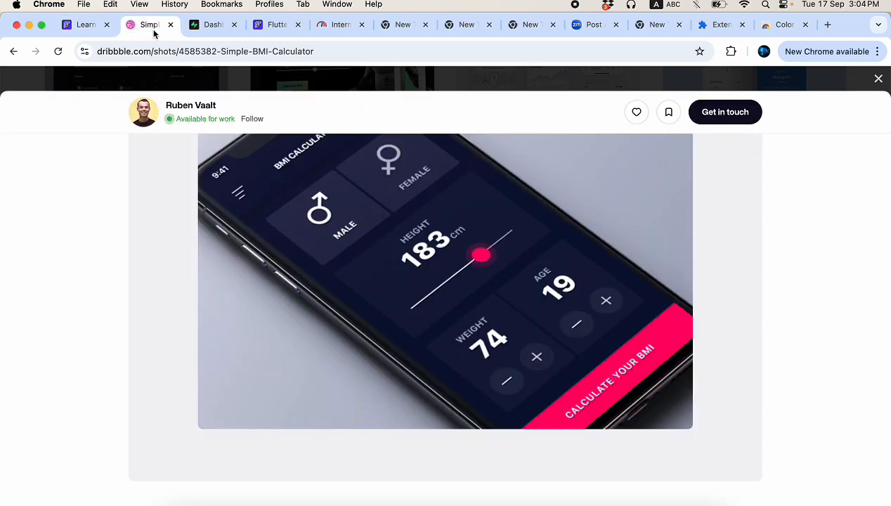
{"action": "left_click", "coordinate": [81, 28]}
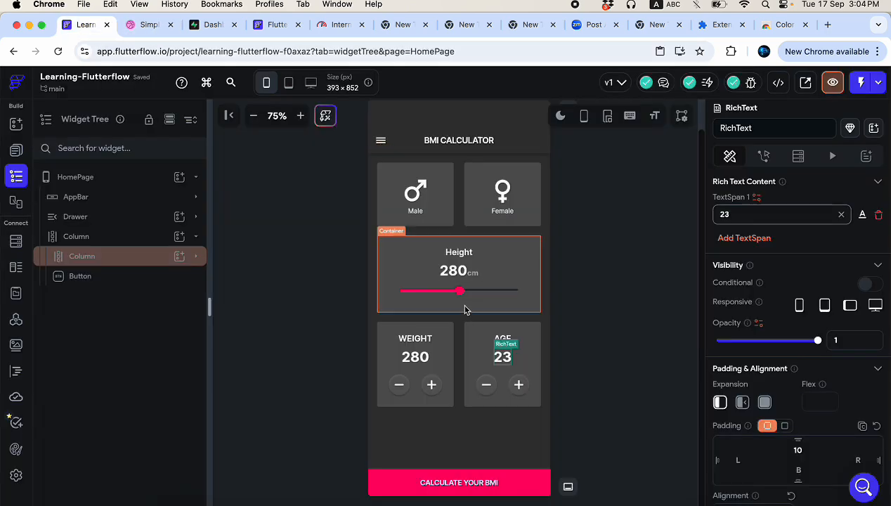
{"action": "left_click", "coordinate": [460, 294]}
{"action": "left_click", "coordinate": [626, 347]}
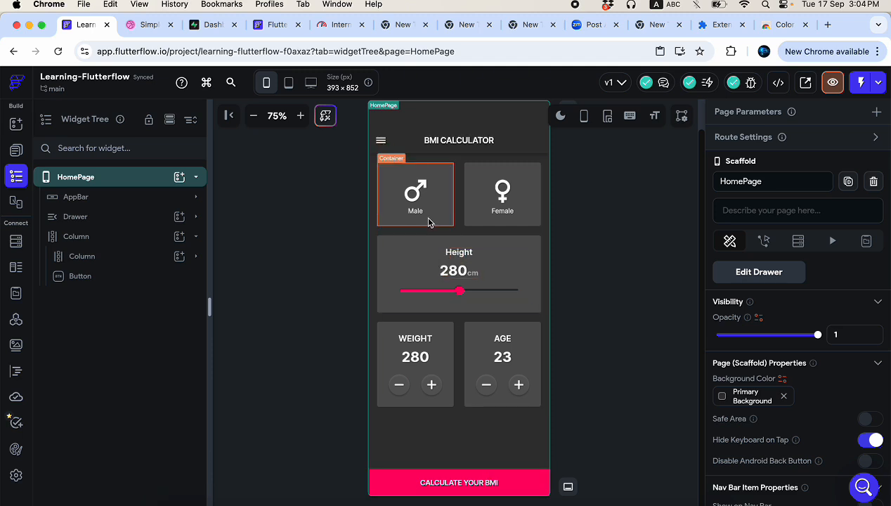
{"action": "left_click", "coordinate": [145, 25]}
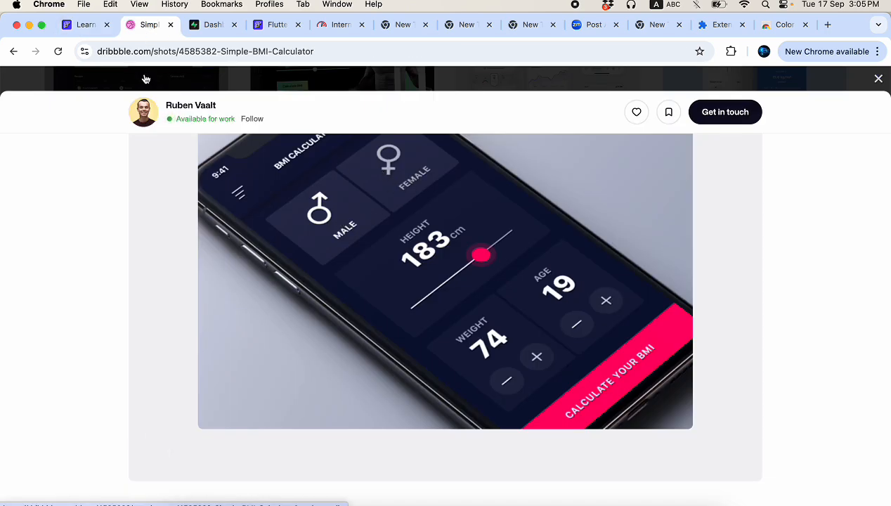
{"action": "left_click", "coordinate": [81, 25]}
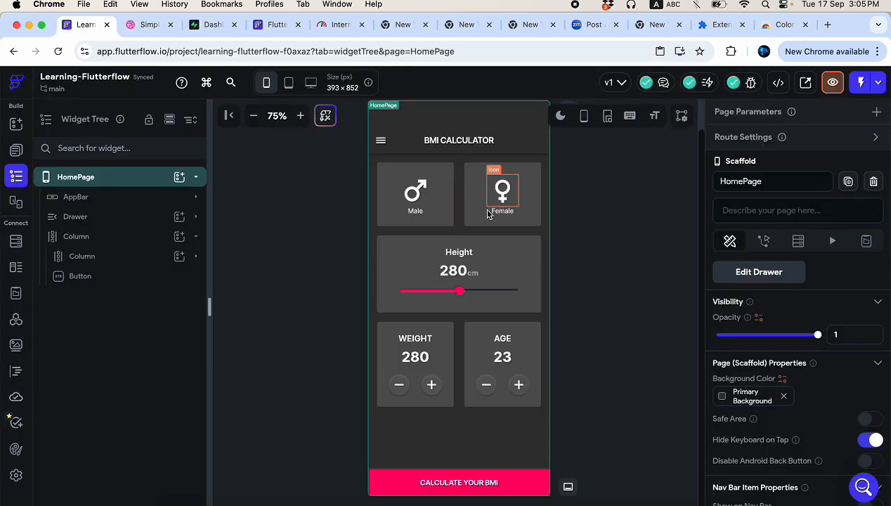
{"action": "left_click", "coordinate": [655, 276]}
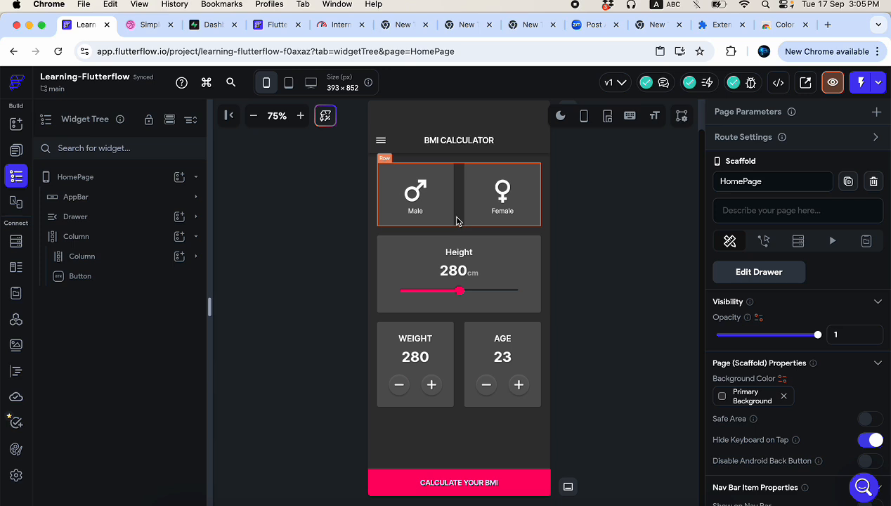
- Add a local page state variable named gender to HomePage, with type Boolean and initial value false
{"action": "left_click", "coordinate": [869, 243]}
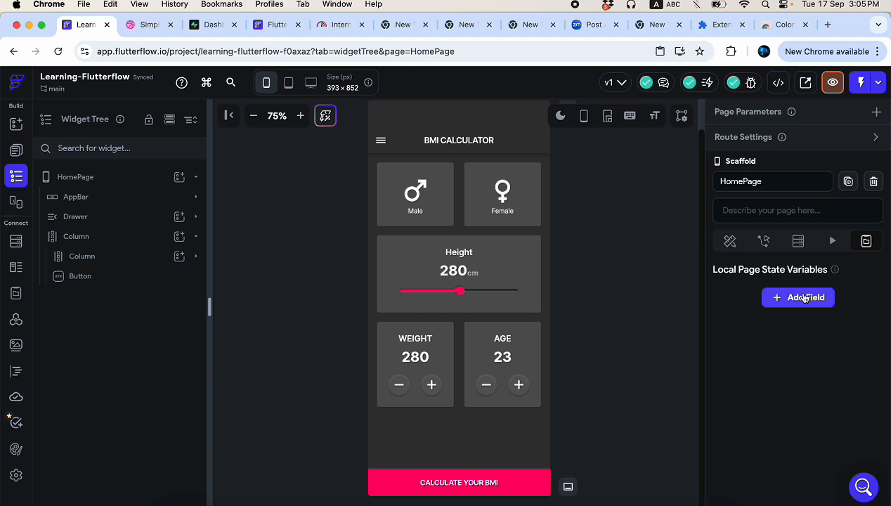
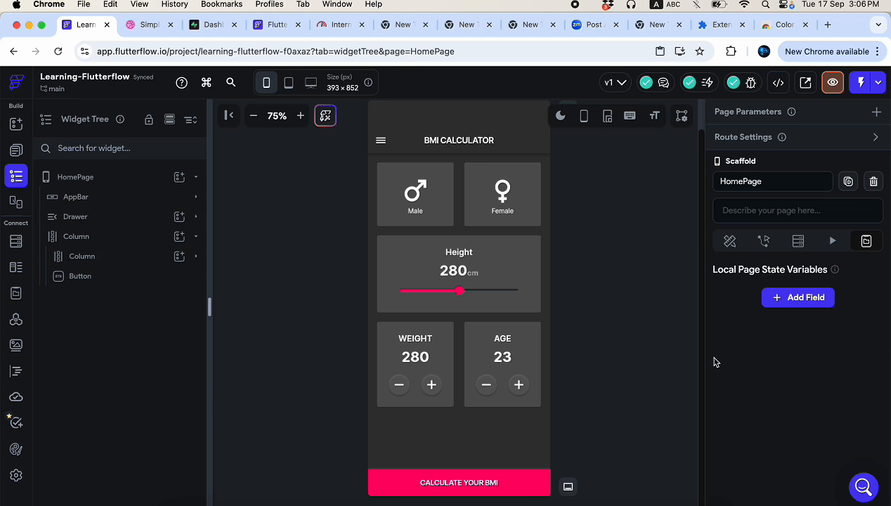
{"action": "left_click", "coordinate": [790, 305]}
{"action": "left_click", "coordinate": [755, 336]}
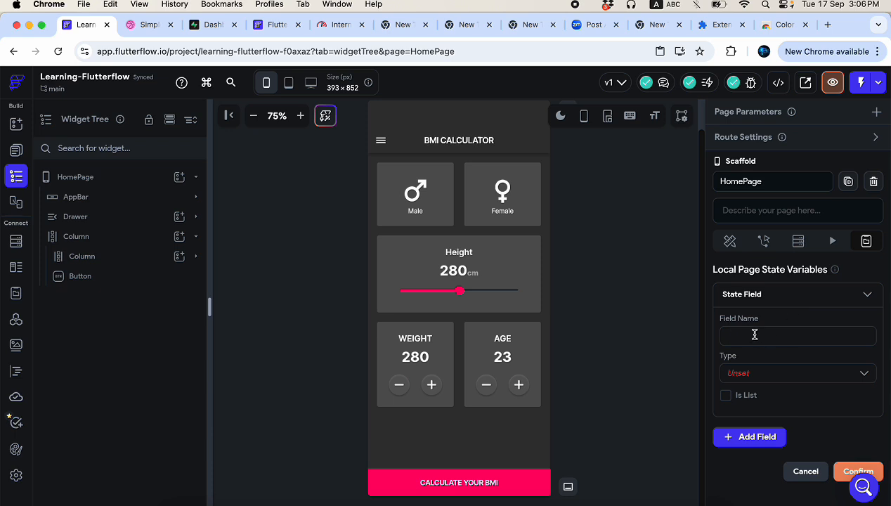
{"action": "type", "text": "gender"}
{"action": "left_click", "coordinate": [755, 371]}
{"action": "scroll", "coordinate": [771, 437], "scroll_direction": "down", "scroll_amount": 2}
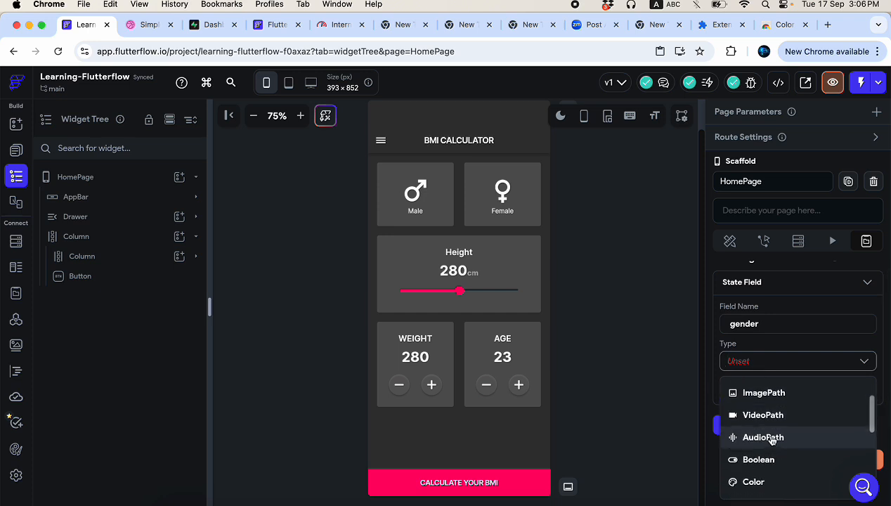
{"action": "left_click", "coordinate": [763, 462]}
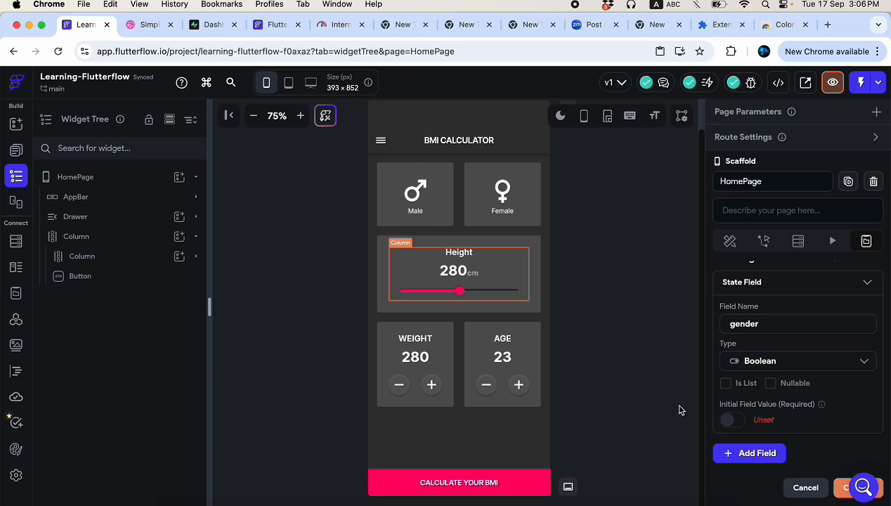
{"action": "left_click", "coordinate": [729, 420]}
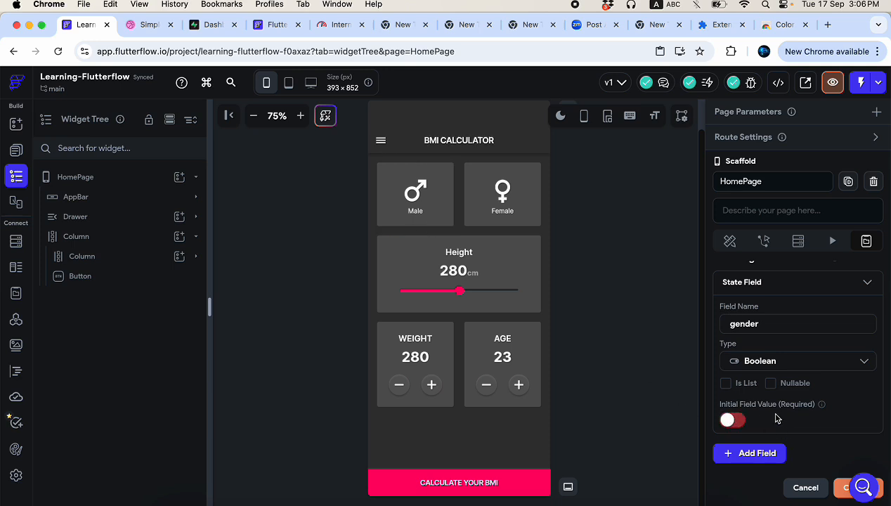
{"action": "scroll", "coordinate": [776, 416], "scroll_direction": "down", "scroll_amount": 3}
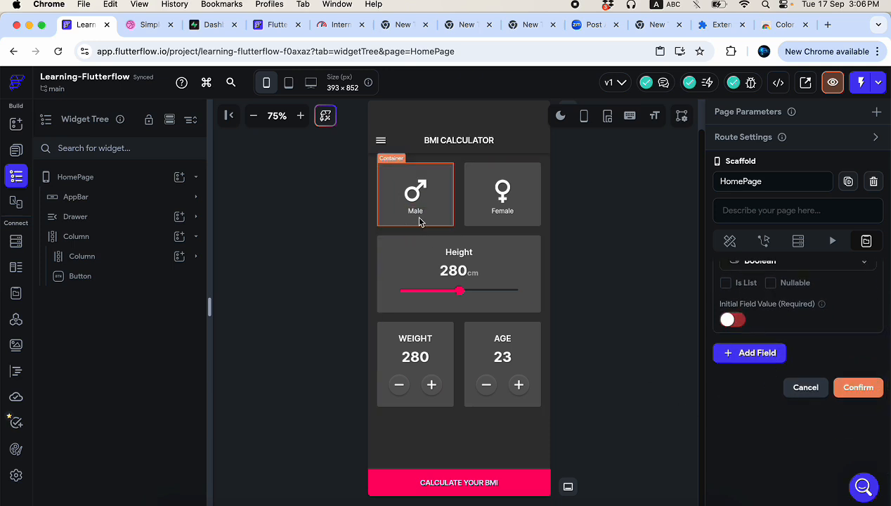
{"action": "left_click", "coordinate": [858, 388]}
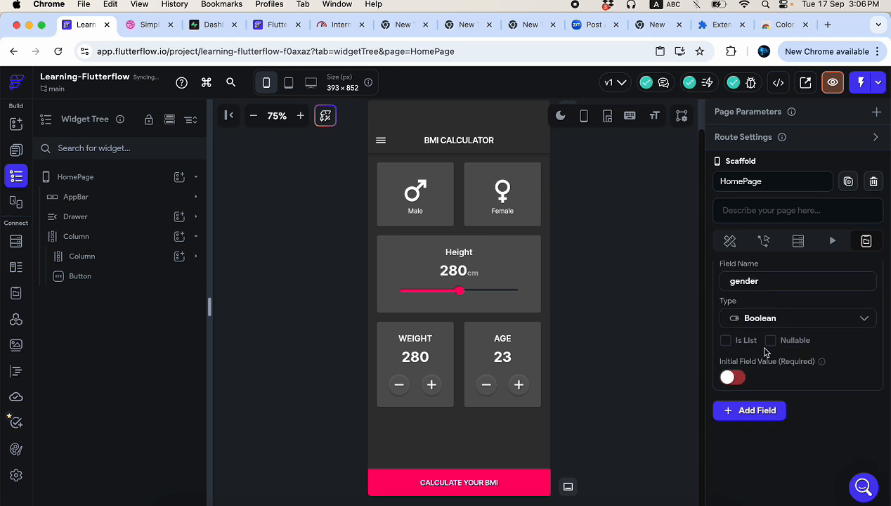
{"action": "scroll", "coordinate": [766, 351], "scroll_direction": "up", "scroll_amount": 1}
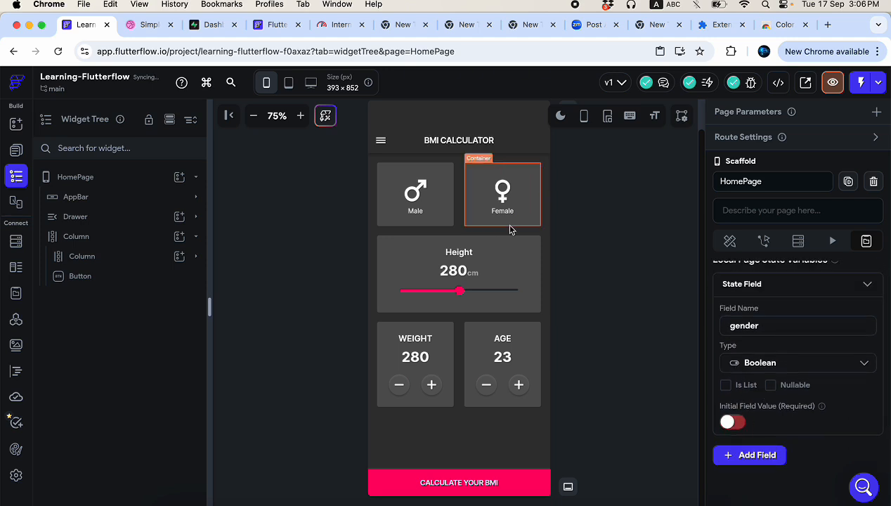
- Set the Male icon's colour to Primary Text at 60% opacity and copy the resulting hex code #99FEFEFE
{"action": "left_click", "coordinate": [448, 224]}
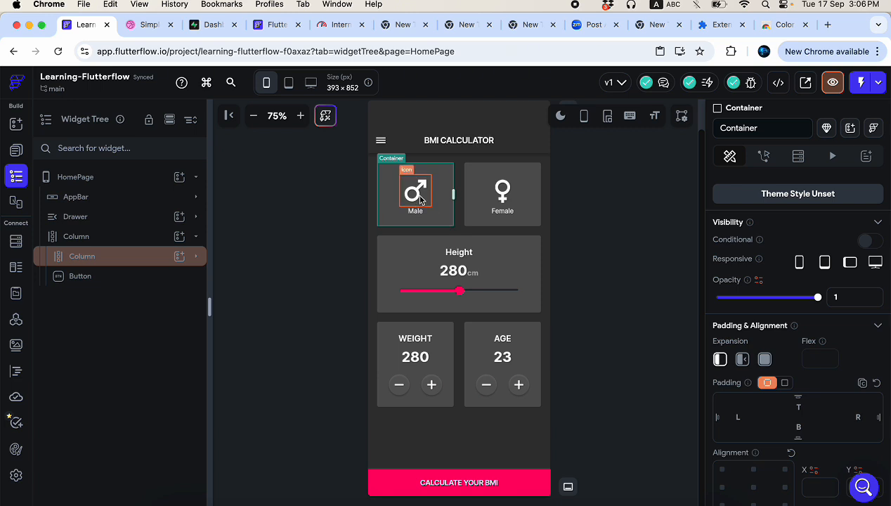
{"action": "scroll", "coordinate": [773, 351], "scroll_direction": "down", "scroll_amount": 4}
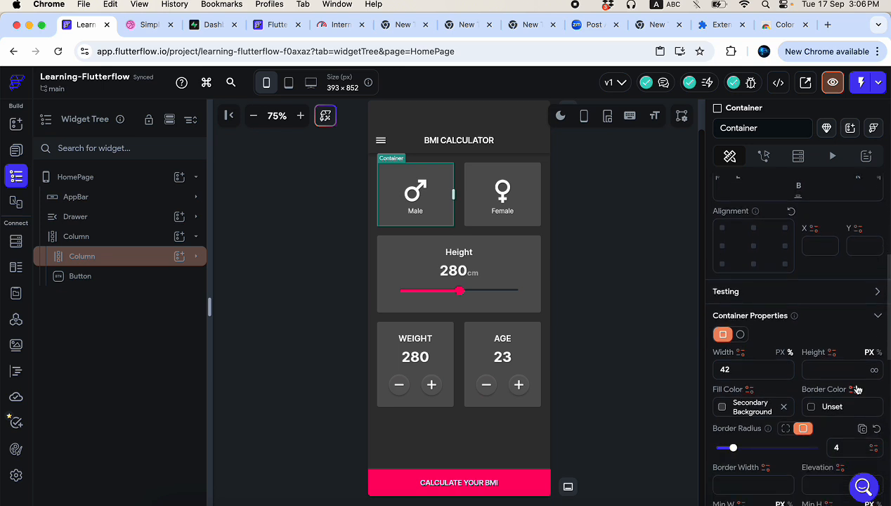
{"action": "left_click", "coordinate": [414, 195]}
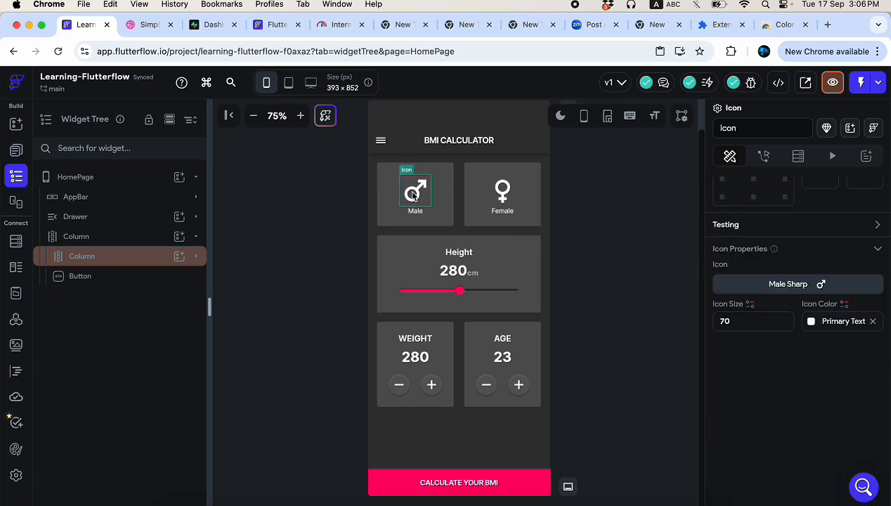
{"action": "left_click", "coordinate": [811, 321]}
{"action": "scroll", "coordinate": [674, 420], "scroll_direction": "down", "scroll_amount": 2}
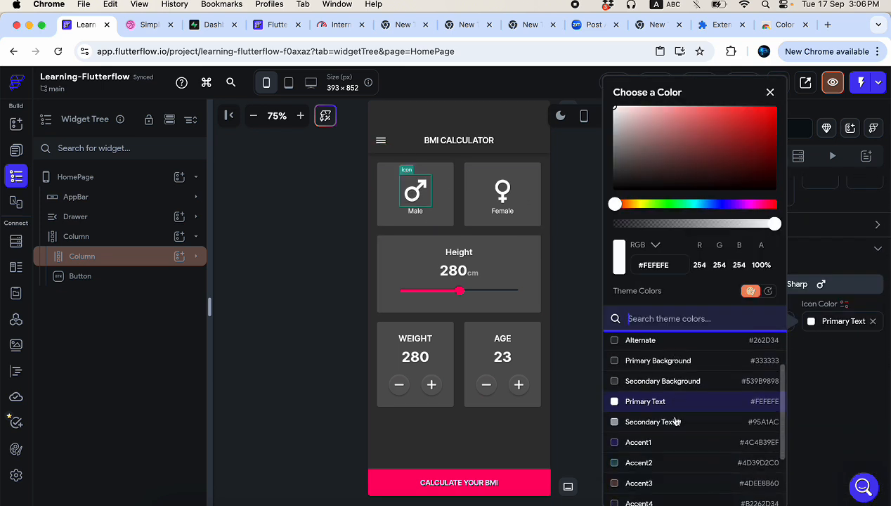
{"action": "left_click", "coordinate": [656, 425]}
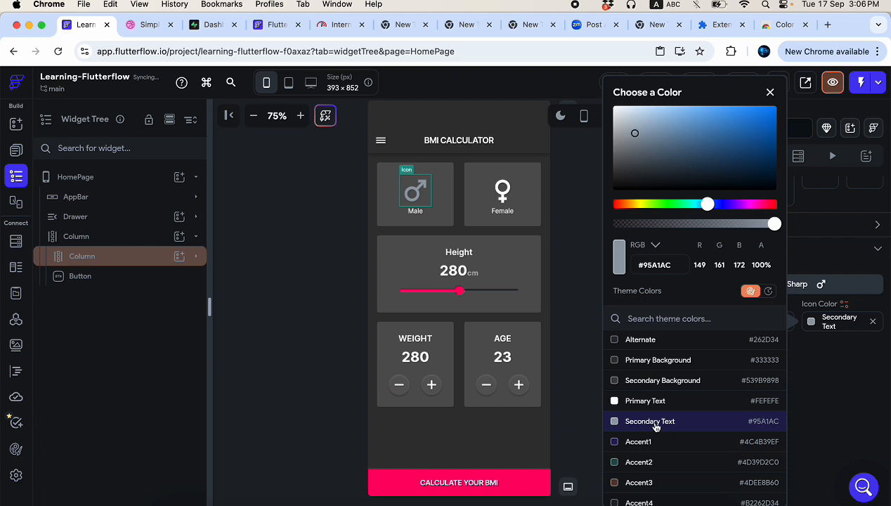
{"action": "left_click", "coordinate": [642, 402]}
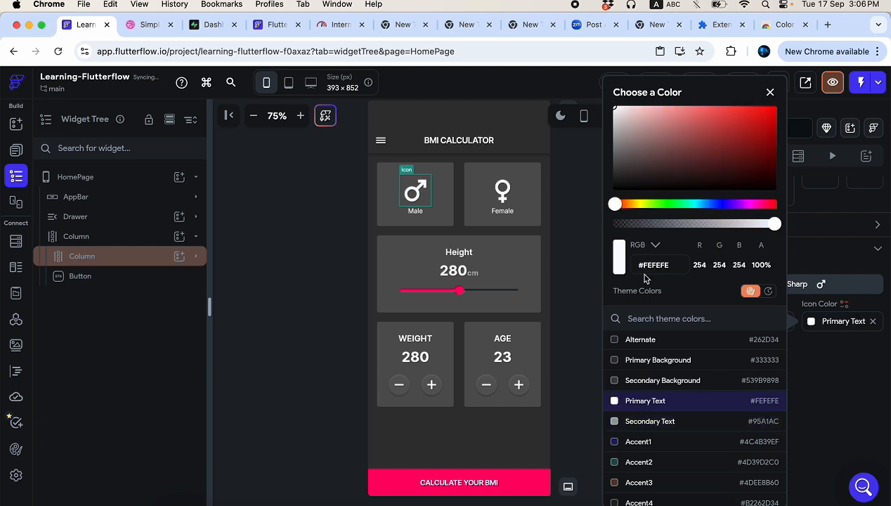
{"action": "mouse_move", "coordinate": [727, 223]}
{"action": "left_mouse_down"}
{"action": "mouse_move", "coordinate": [700, 224]}
{"action": "mouse_move", "coordinate": [710, 225]}
{"action": "left_mouse_up"}
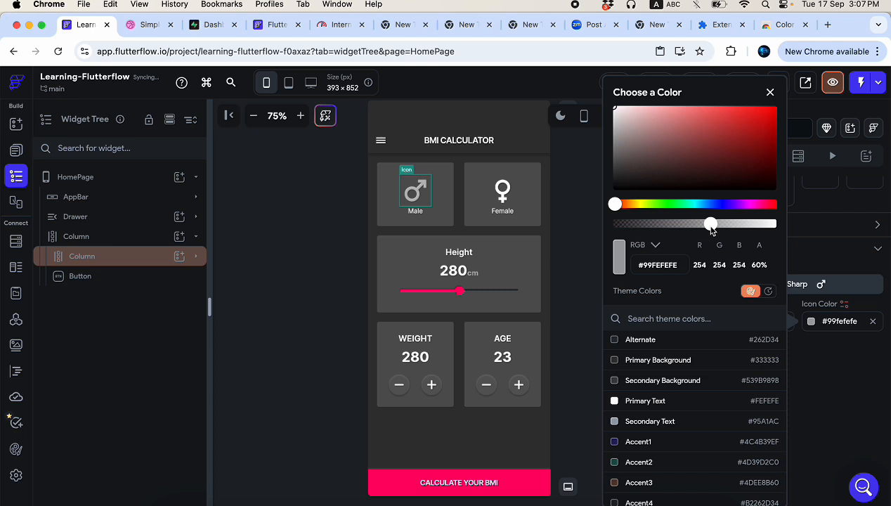
{"action": "left_click", "coordinate": [670, 265]}
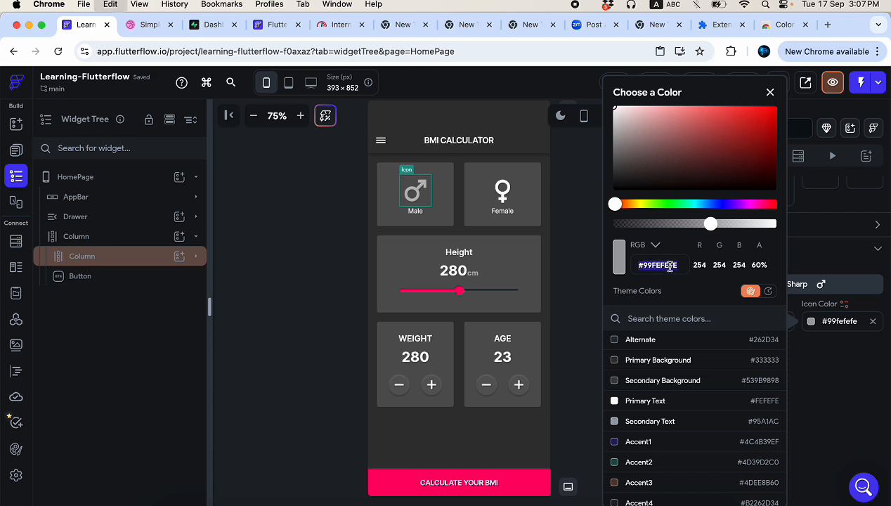
{"action": "left_click", "coordinate": [844, 391]}
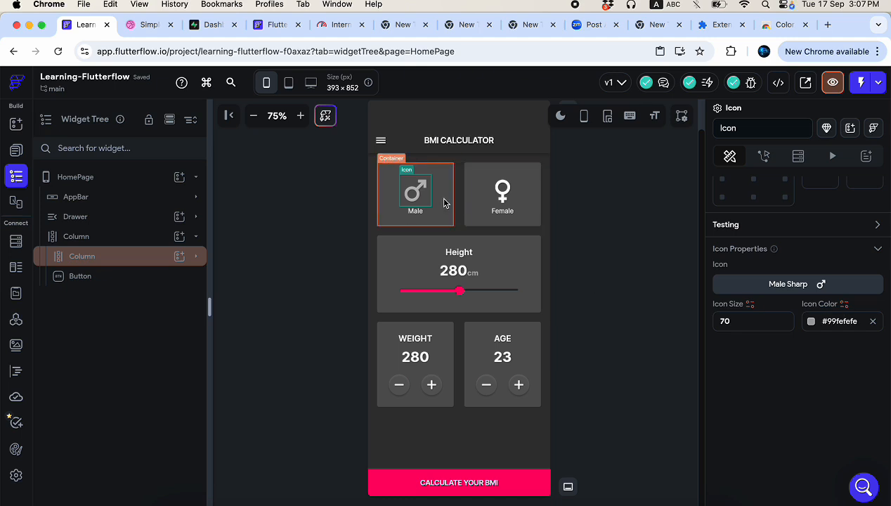
- Bind the Male icon's colour to an If/Then/Else conditional value whose condition is page state gender equal to False
{"action": "left_click", "coordinate": [844, 304]}
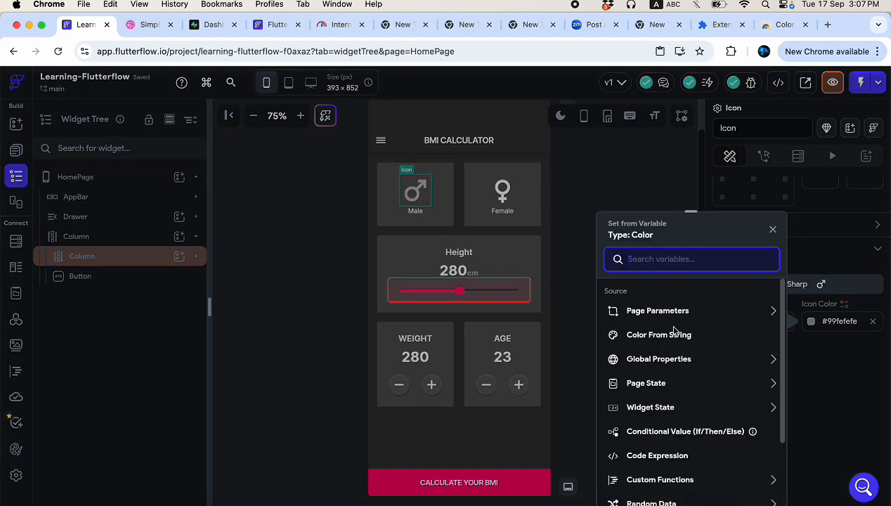
{"action": "scroll", "coordinate": [668, 393], "scroll_direction": "down", "scroll_amount": 2}
{"action": "left_click", "coordinate": [669, 354]}
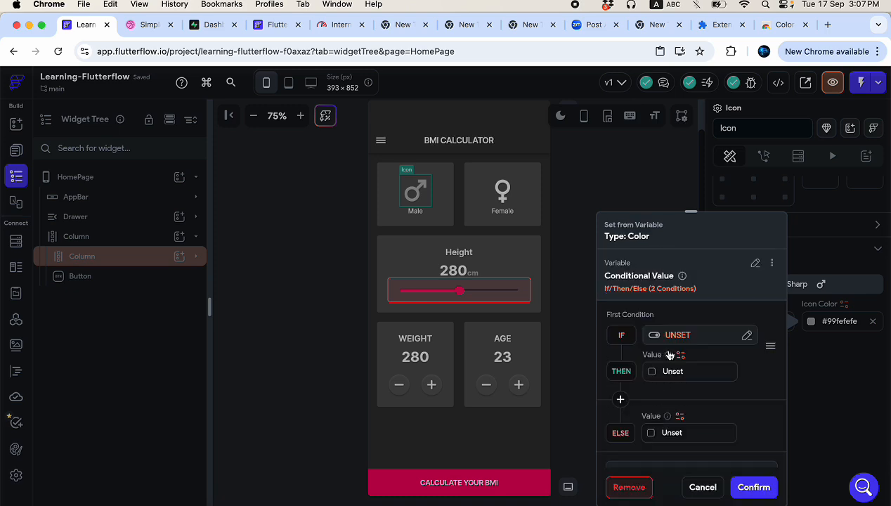
{"action": "left_click", "coordinate": [671, 343]}
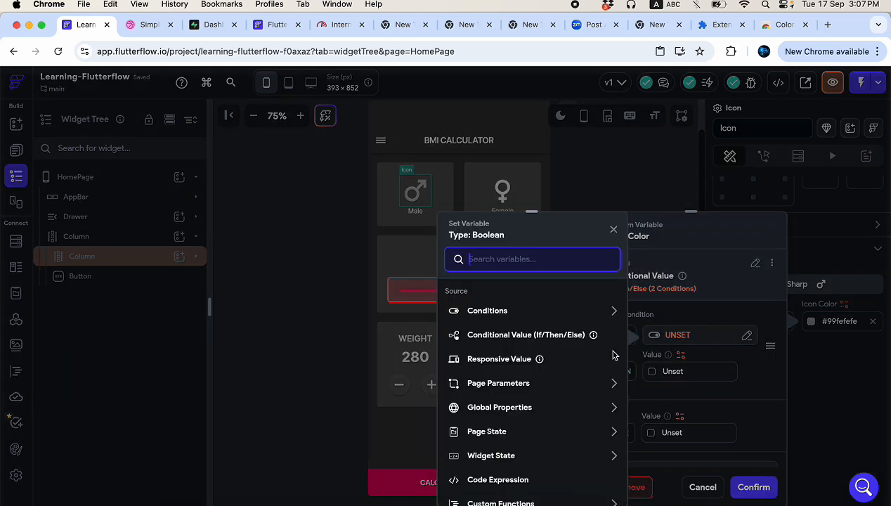
{"action": "left_click", "coordinate": [503, 311]}
{"action": "left_click", "coordinate": [500, 350]}
{"action": "left_click", "coordinate": [508, 326]}
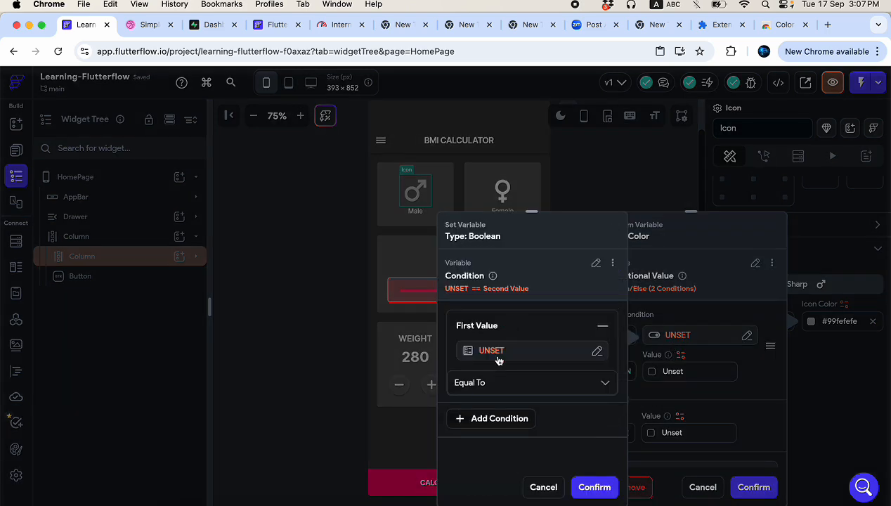
{"action": "left_click", "coordinate": [496, 356]}
{"action": "left_click", "coordinate": [328, 360]}
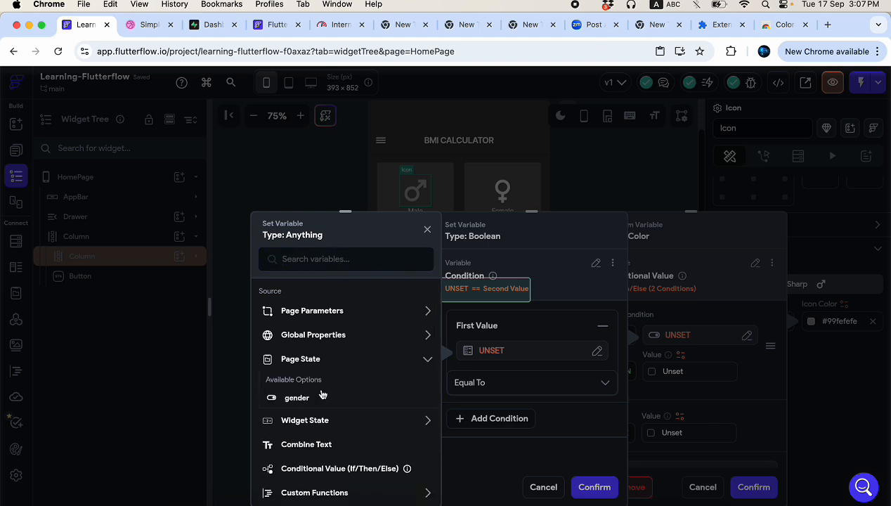
{"action": "left_click", "coordinate": [322, 395]}
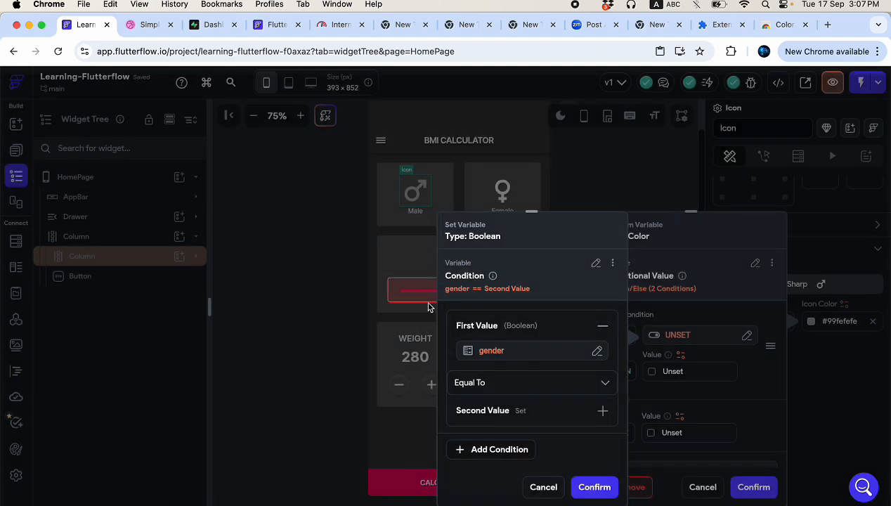
{"action": "left_click", "coordinate": [517, 411]}
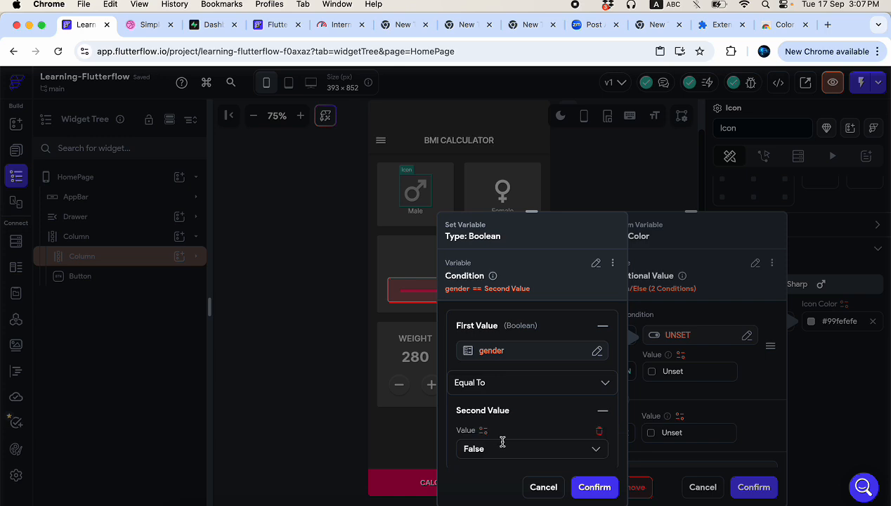
{"action": "left_click", "coordinate": [595, 487]}
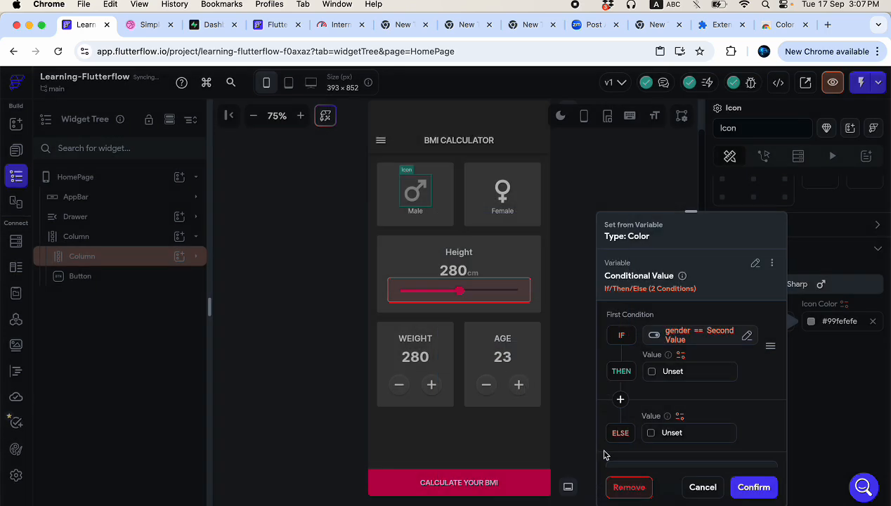
- Set the Male icon's conditional colour to Primary Text for Then and #99fefefe for Else, and confirm it
{"action": "left_click", "coordinate": [652, 372]}
{"action": "left_click", "coordinate": [471, 463]}
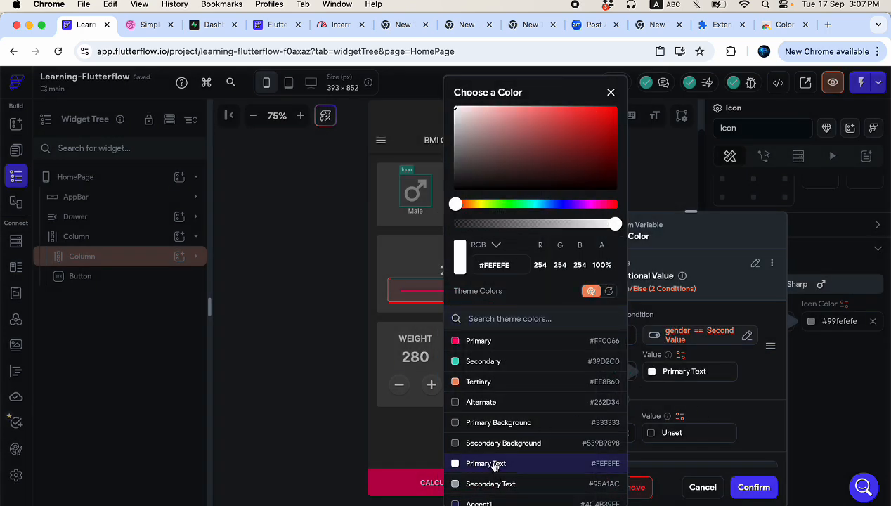
{"action": "left_click", "coordinate": [698, 434]}
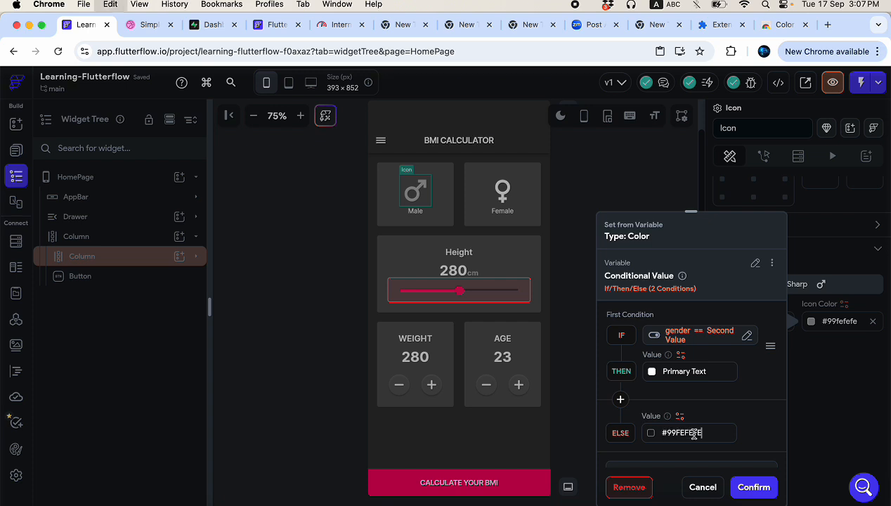
{"action": "left_click", "coordinate": [711, 434]}
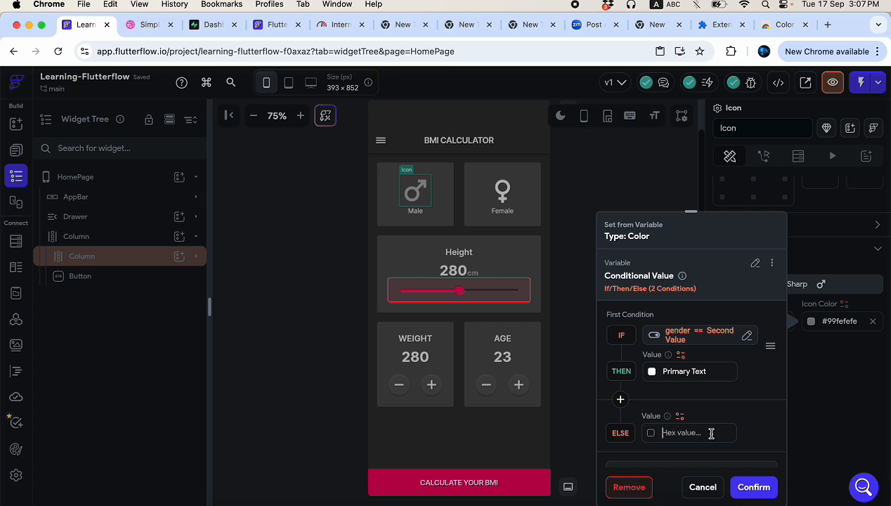
{"action": "type", "text": "#99fefefe"}
{"action": "key", "text": "Return"}
{"action": "scroll", "coordinate": [731, 394], "scroll_direction": "down", "scroll_amount": 2}
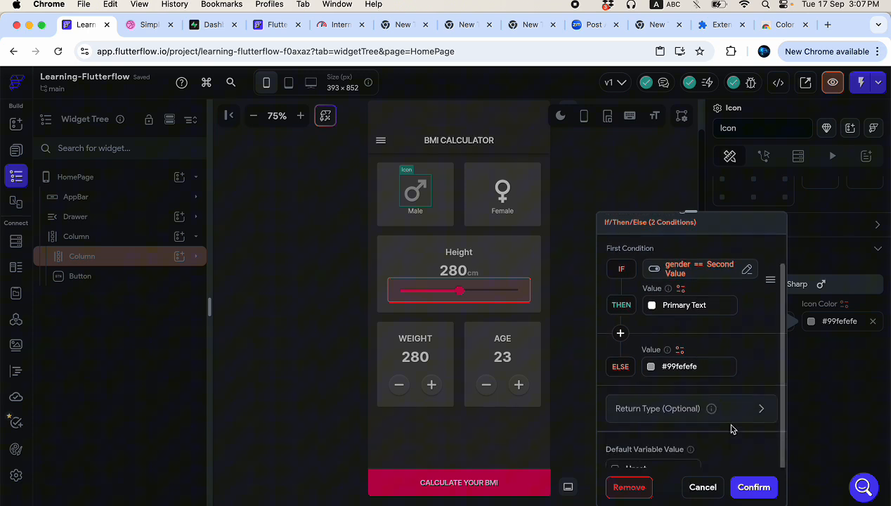
{"action": "left_click", "coordinate": [754, 487]}
- Copy the Male icon's conditional colour variable and paste it into the Male label's text colour
{"action": "left_click", "coordinate": [825, 325]}
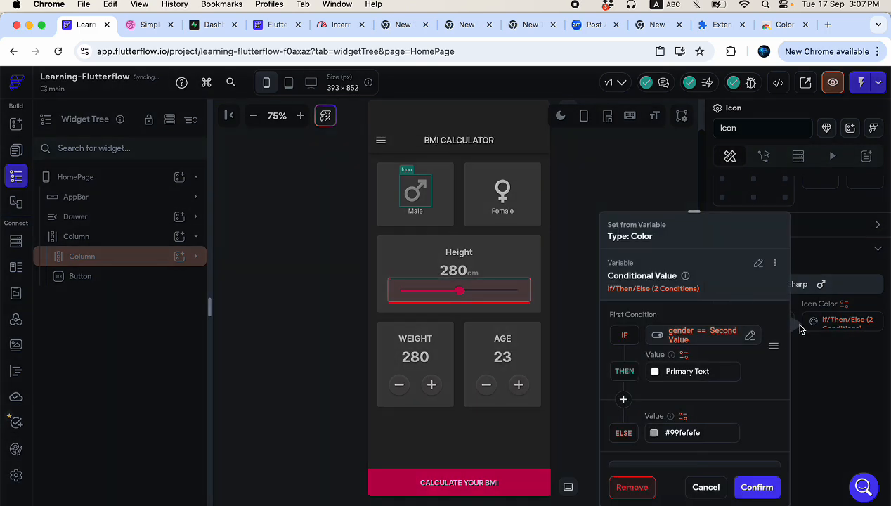
{"action": "left_click", "coordinate": [775, 263]}
{"action": "left_click", "coordinate": [753, 284]}
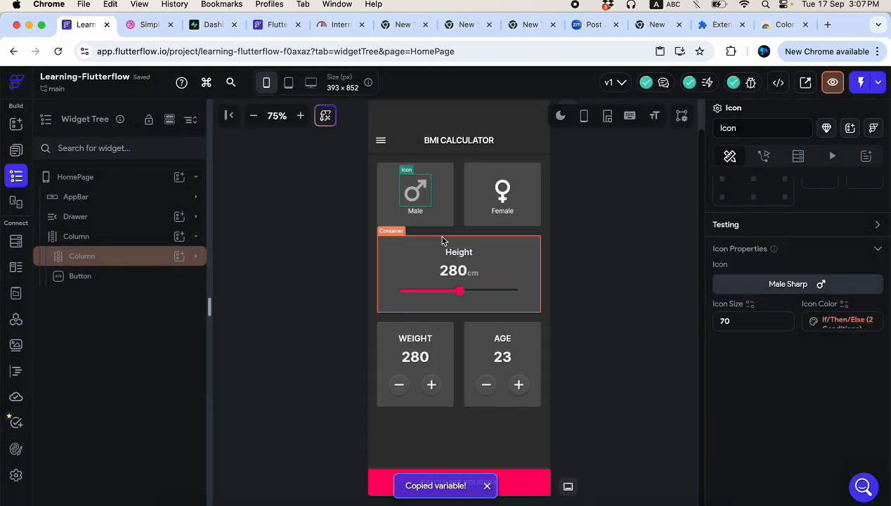
{"action": "left_click", "coordinate": [416, 211]}
{"action": "scroll", "coordinate": [737, 337], "scroll_direction": "up", "scroll_amount": 5}
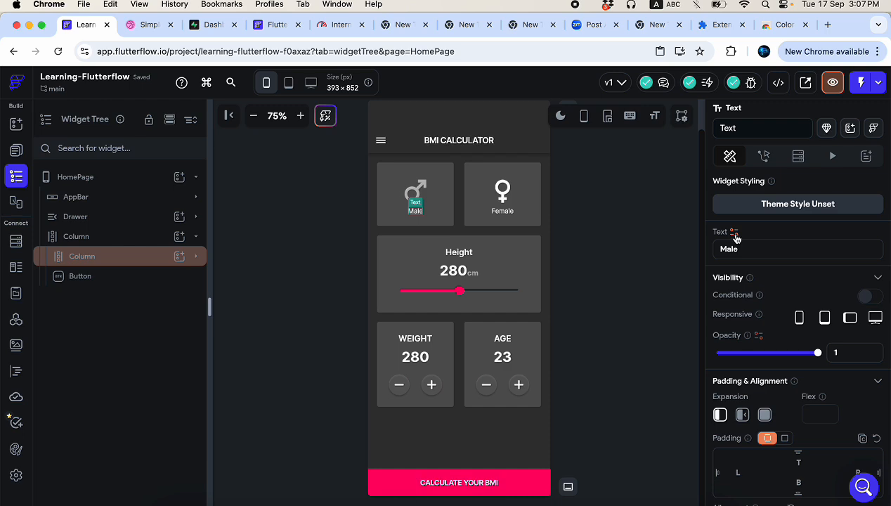
{"action": "scroll", "coordinate": [773, 387], "scroll_direction": "down", "scroll_amount": 8}
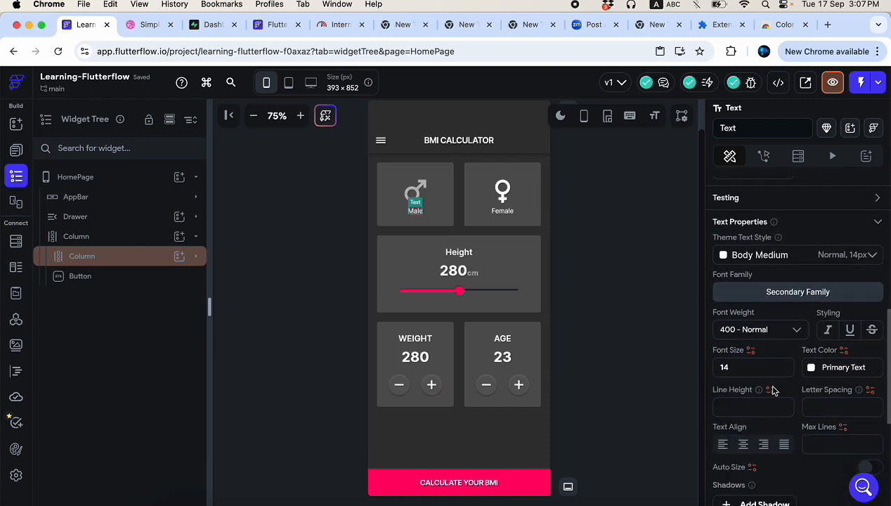
{"action": "left_click", "coordinate": [844, 311]}
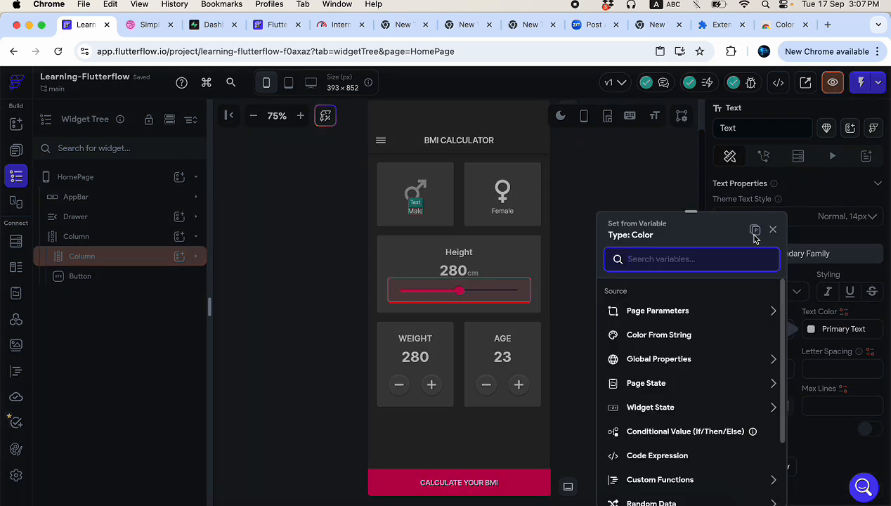
{"action": "scroll", "coordinate": [703, 359], "scroll_direction": "down", "scroll_amount": 2}
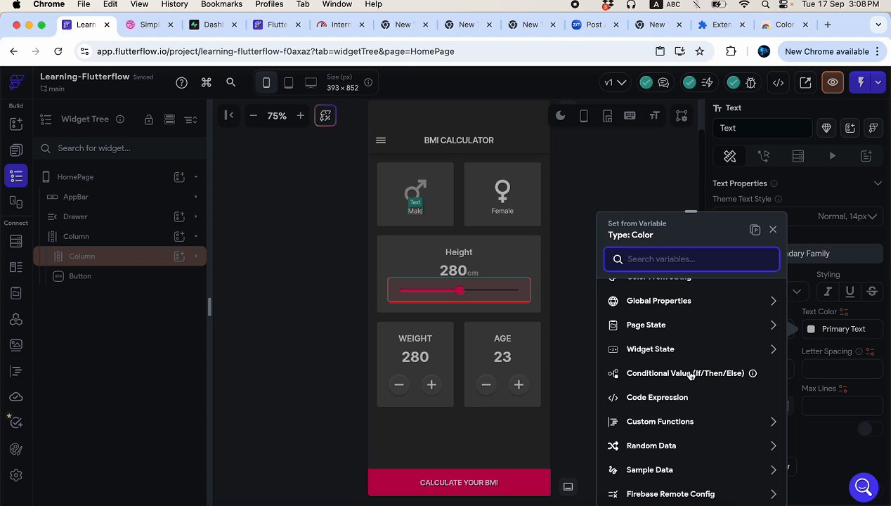
{"action": "left_click", "coordinate": [756, 230]}
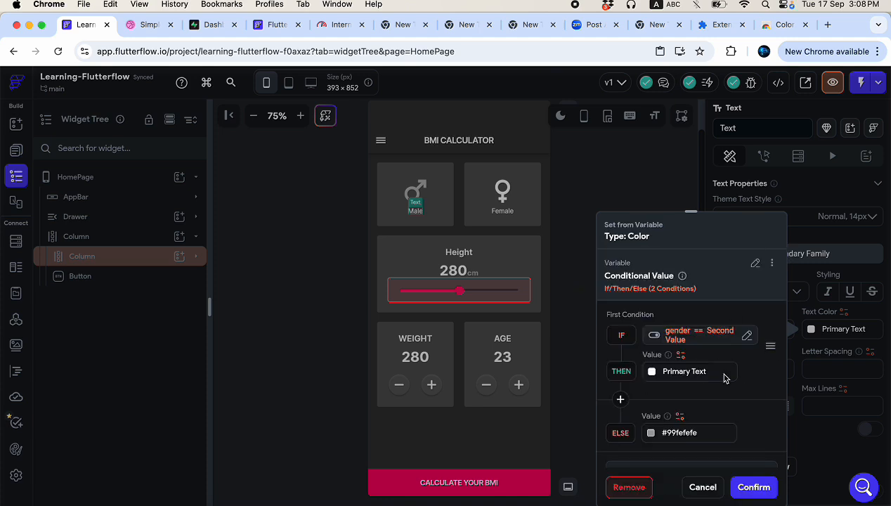
{"action": "left_click", "coordinate": [749, 485]}
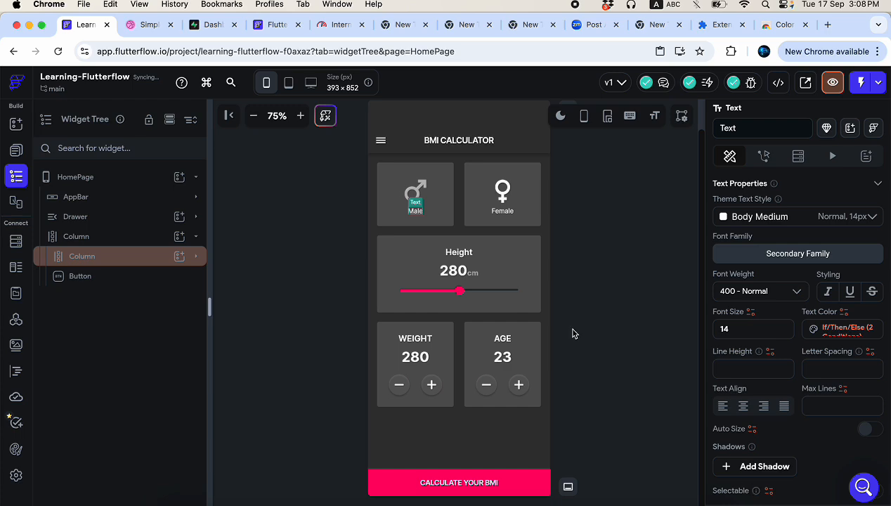
- Paste the conditional colour into the Female icon's colour and change its condition to gender equal to True
{"action": "left_click", "coordinate": [505, 203]}
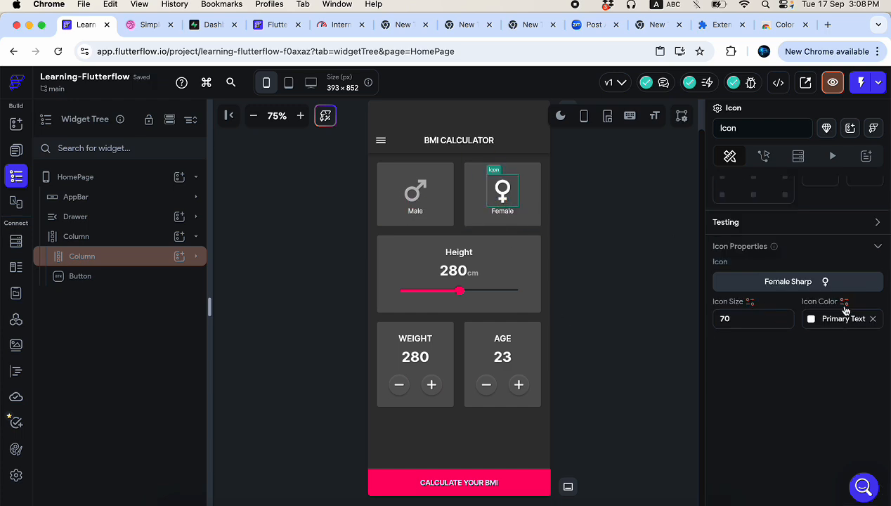
{"action": "left_click", "coordinate": [844, 302]}
{"action": "left_click", "coordinate": [752, 232]}
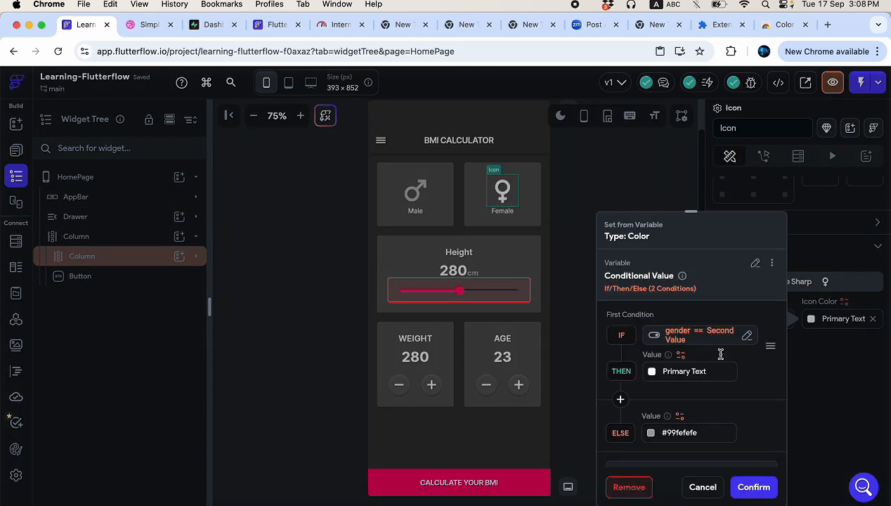
{"action": "left_click", "coordinate": [705, 337]}
{"action": "left_click", "coordinate": [513, 383]}
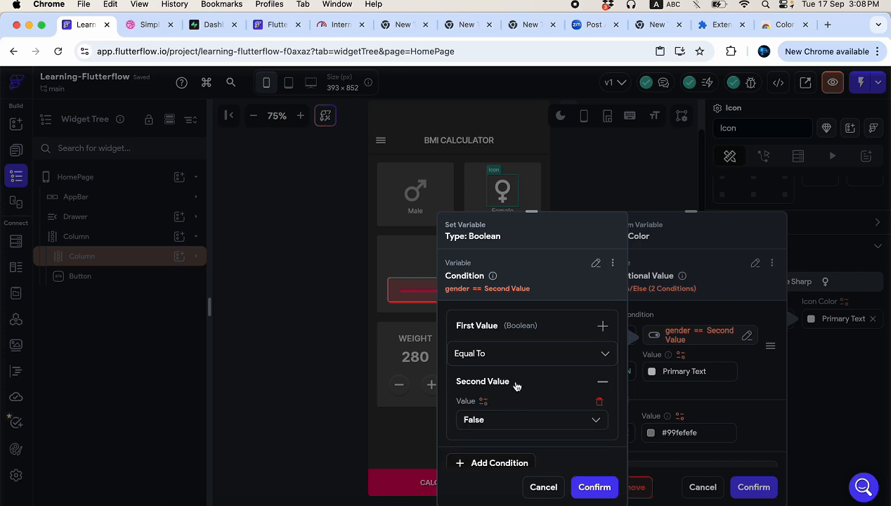
{"action": "left_click", "coordinate": [491, 422]}
{"action": "left_click", "coordinate": [491, 426]}
{"action": "left_click", "coordinate": [576, 487]}
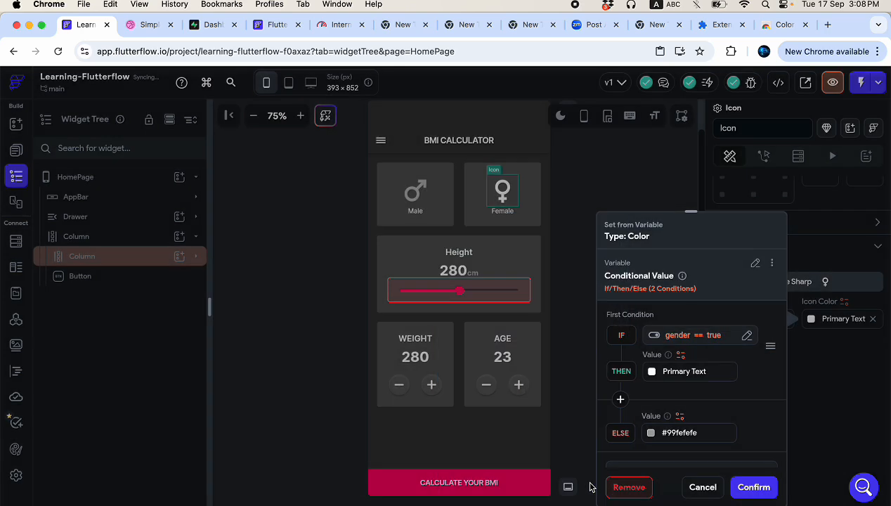
{"action": "left_click", "coordinate": [752, 487]}
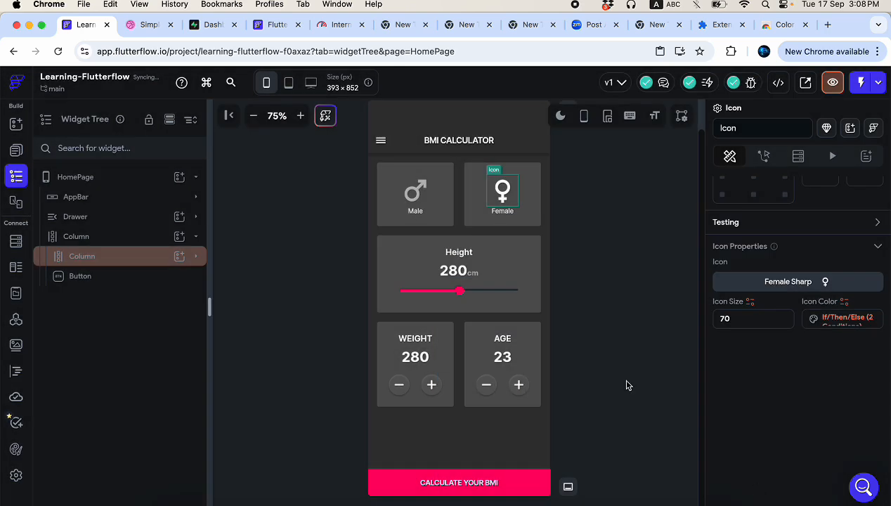
- Paste the conditional colour into the Female label's text colour and change its condition to gender equal to True
{"action": "left_click", "coordinate": [503, 211]}
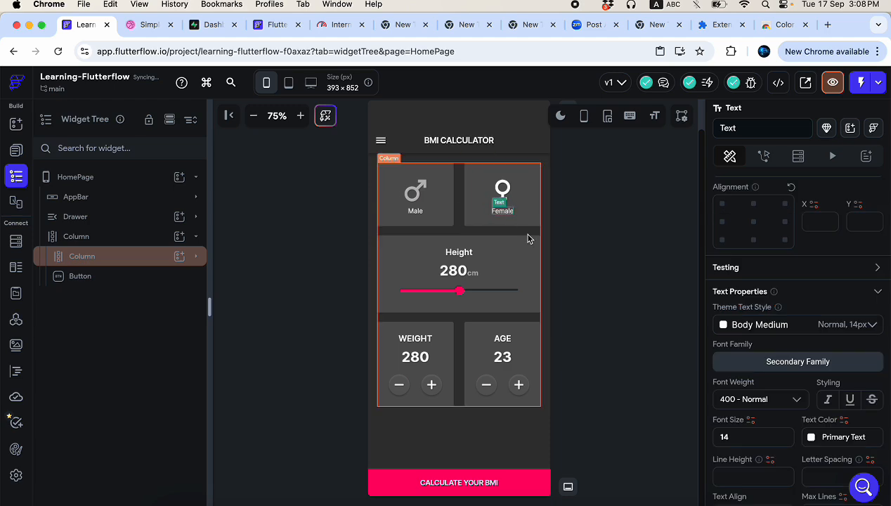
{"action": "left_click", "coordinate": [844, 420]}
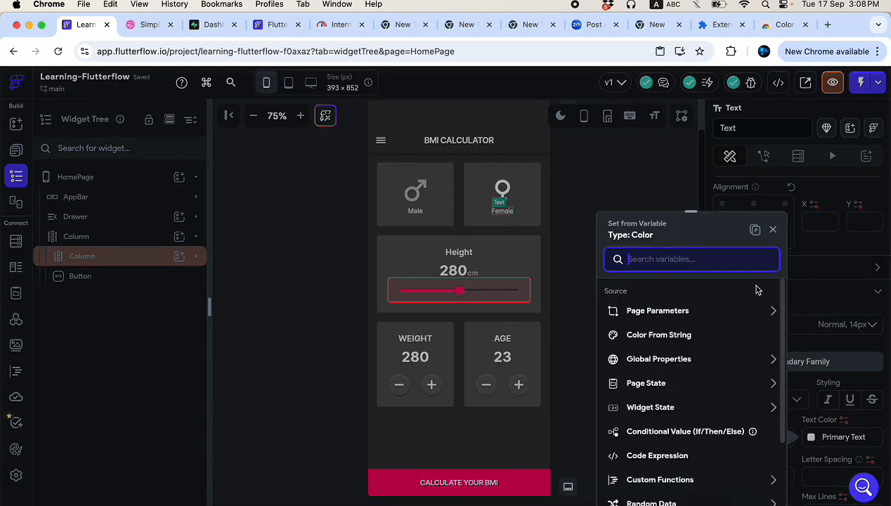
{"action": "left_click", "coordinate": [755, 231]}
{"action": "left_click", "coordinate": [682, 336]}
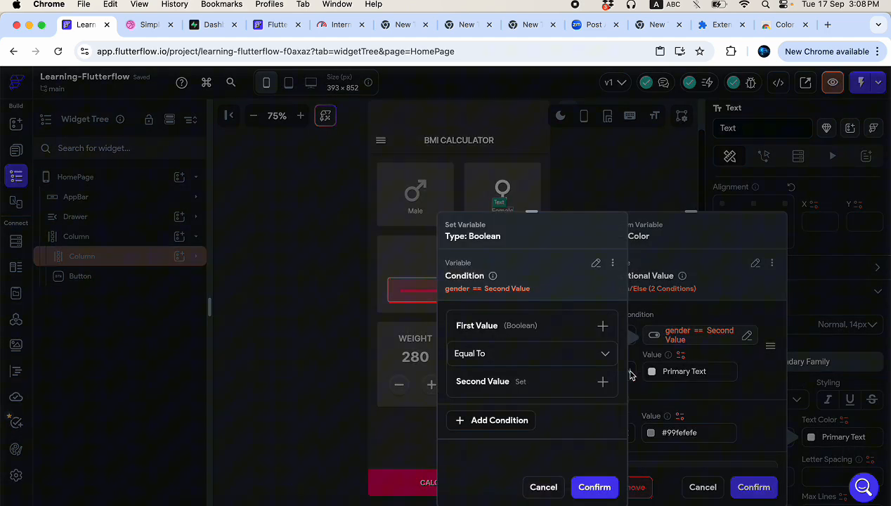
{"action": "left_click", "coordinate": [539, 382]}
{"action": "left_click", "coordinate": [494, 414]}
{"action": "left_click", "coordinate": [490, 422]}
{"action": "left_click", "coordinate": [595, 487]}
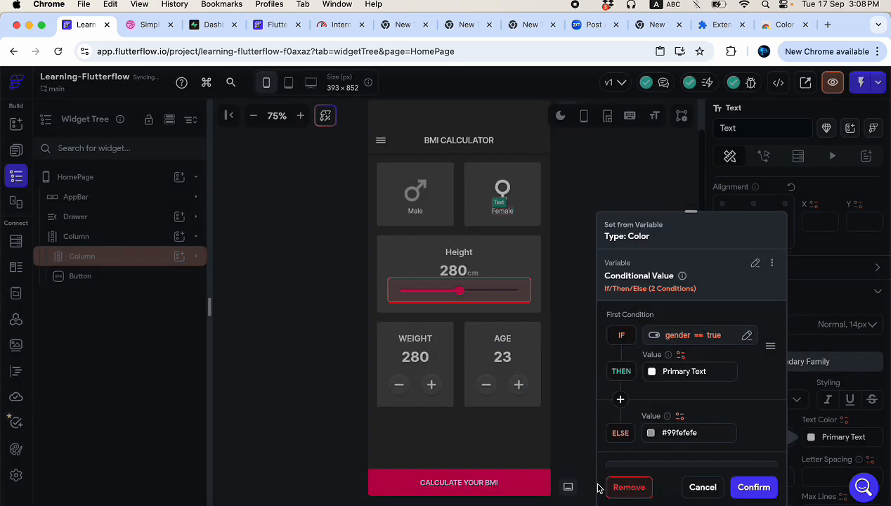
{"action": "left_click", "coordinate": [752, 487]}
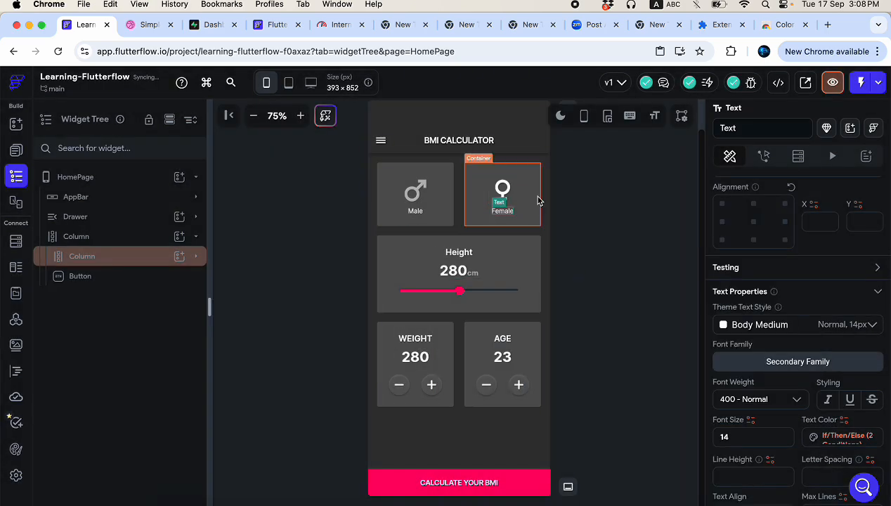
- Add an On Tap action of type Update Page State to the Male card's container
{"action": "left_click", "coordinate": [451, 223]}
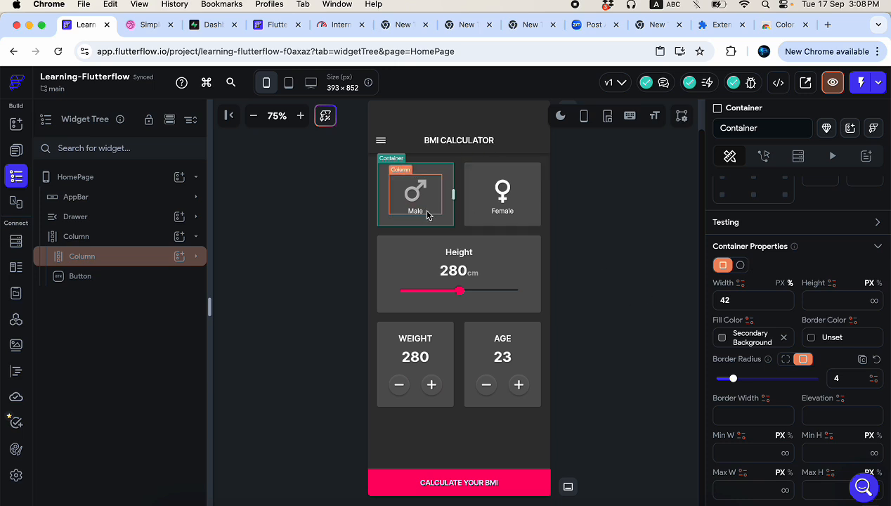
{"action": "left_click", "coordinate": [765, 156]}
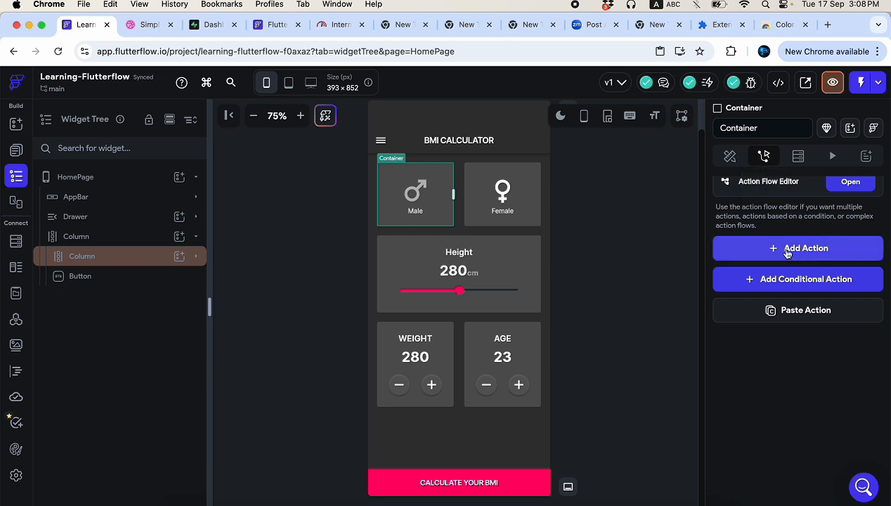
{"action": "left_click", "coordinate": [789, 247]}
{"action": "scroll", "coordinate": [785, 348], "scroll_direction": "down", "scroll_amount": 3}
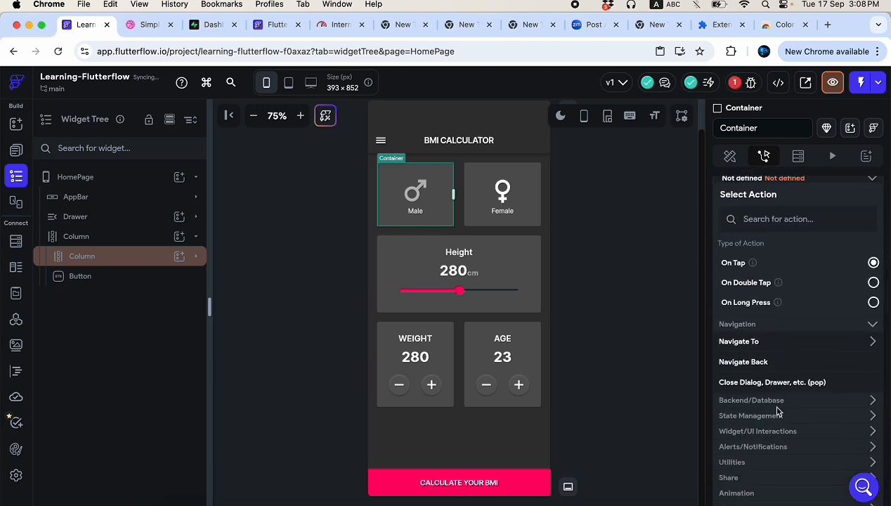
{"action": "left_click", "coordinate": [737, 421]}
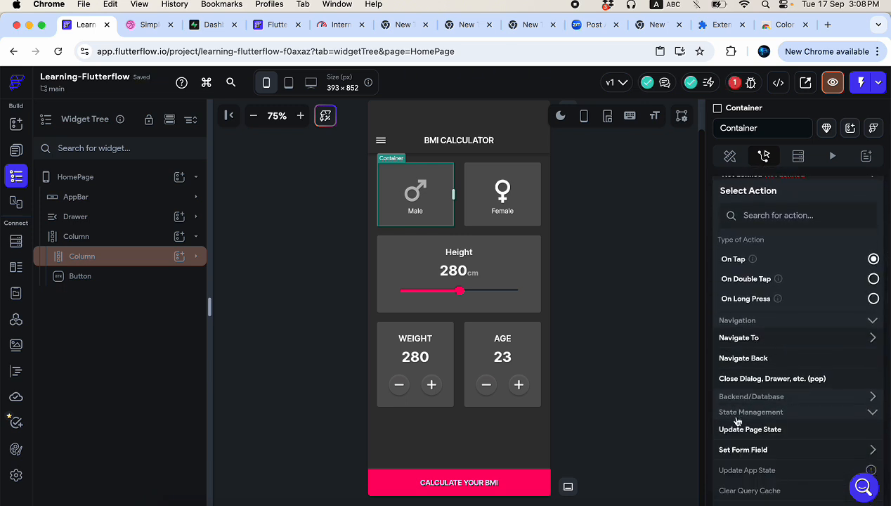
{"action": "scroll", "coordinate": [728, 386], "scroll_direction": "down", "scroll_amount": 1}
{"action": "left_click", "coordinate": [750, 384]}
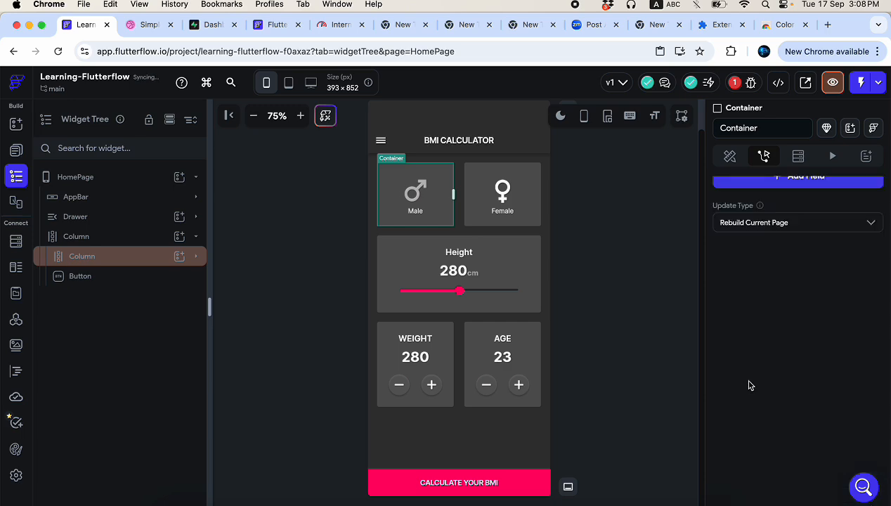
- Add the gender field to the Male card's page state update and set its value to False
{"action": "left_click", "coordinate": [760, 322]}
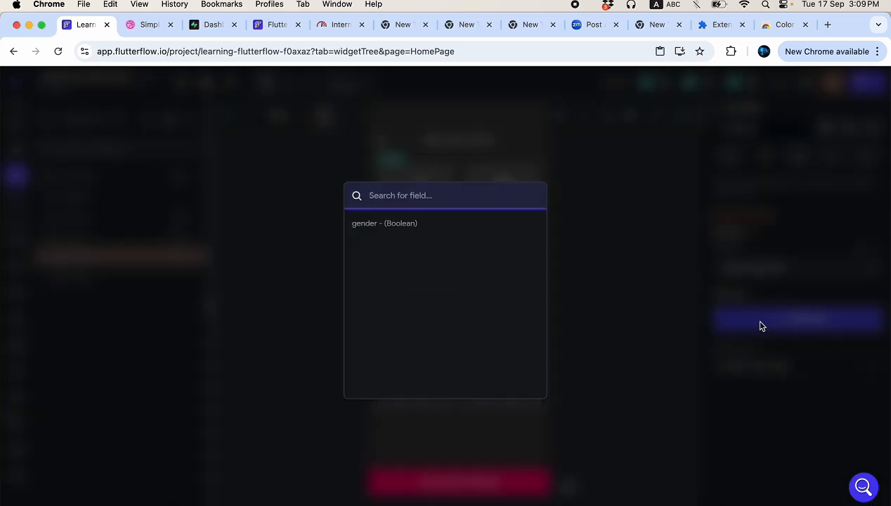
{"action": "left_click", "coordinate": [397, 225]}
{"action": "left_click", "coordinate": [752, 367]}
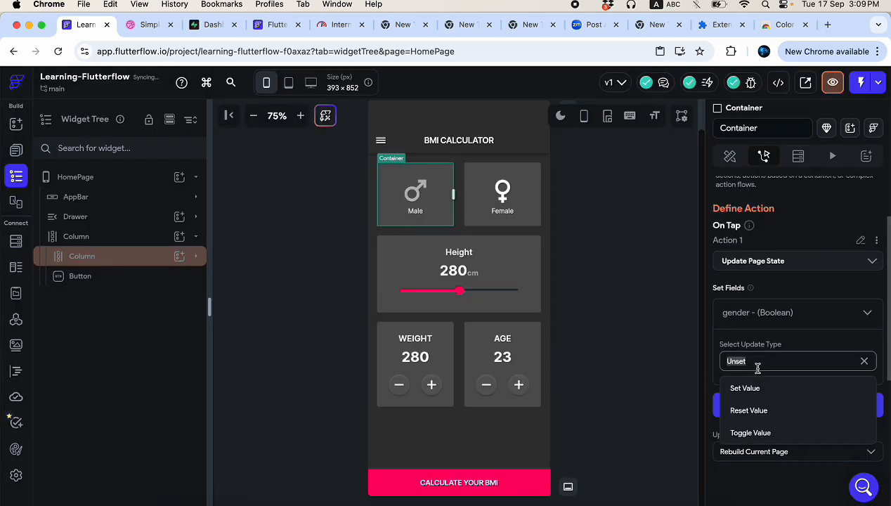
{"action": "left_click", "coordinate": [754, 390]}
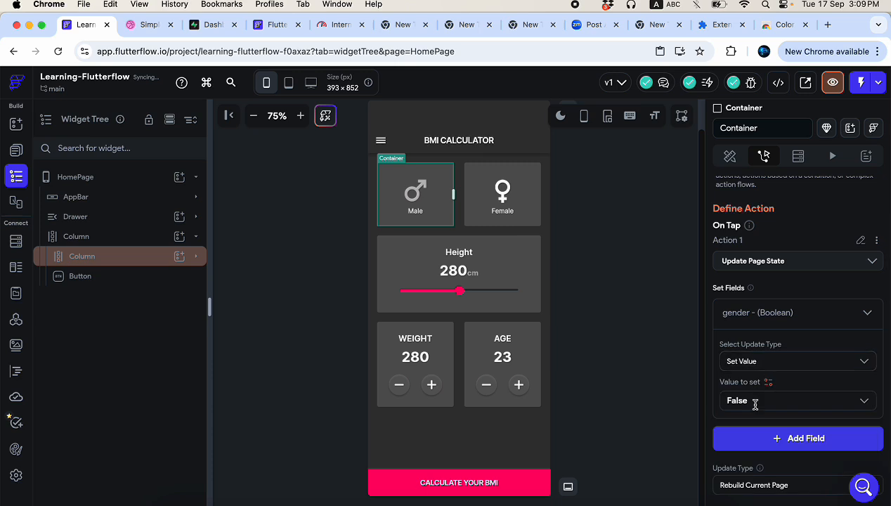
- Copy the Male card's Update Page State action and paste it under an On Tap trigger on the Female card's container
{"action": "scroll", "coordinate": [816, 292], "scroll_direction": "up", "scroll_amount": 3}
{"action": "left_click", "coordinate": [877, 303]}
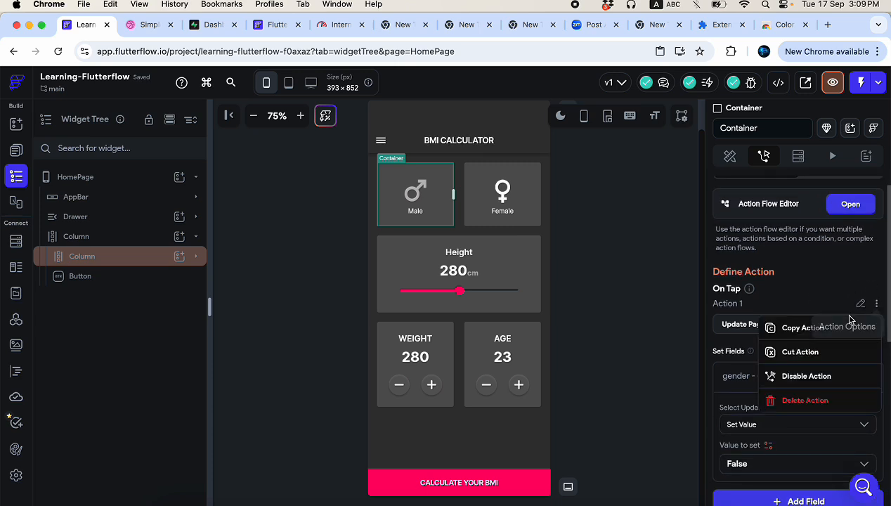
{"action": "left_click", "coordinate": [845, 322]}
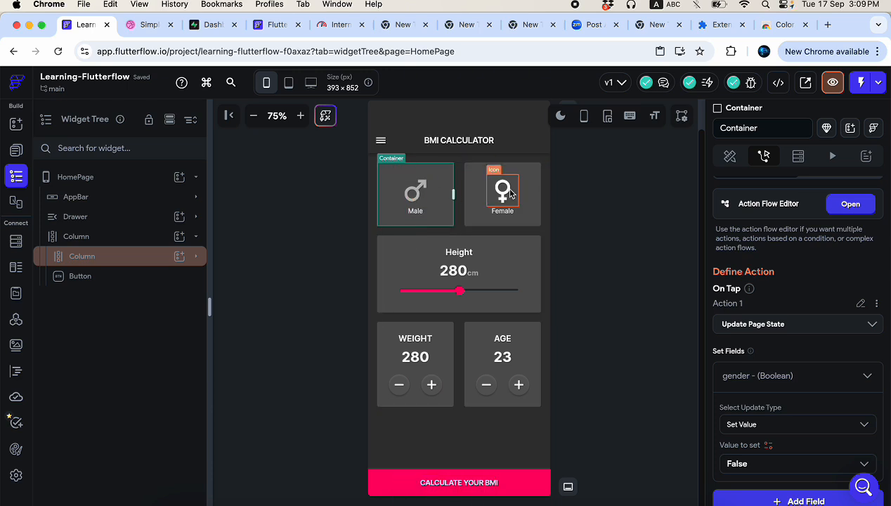
{"action": "left_click", "coordinate": [535, 205]}
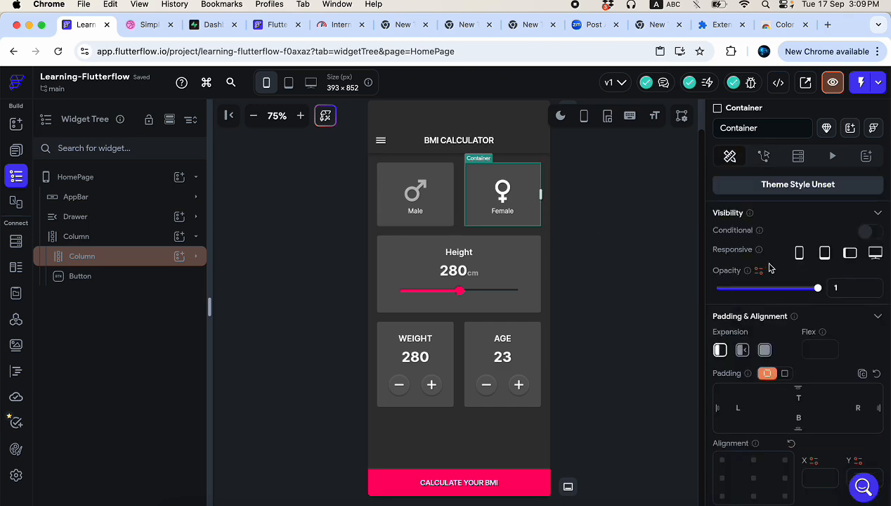
{"action": "left_click", "coordinate": [763, 155]}
{"action": "left_click", "coordinate": [850, 203]}
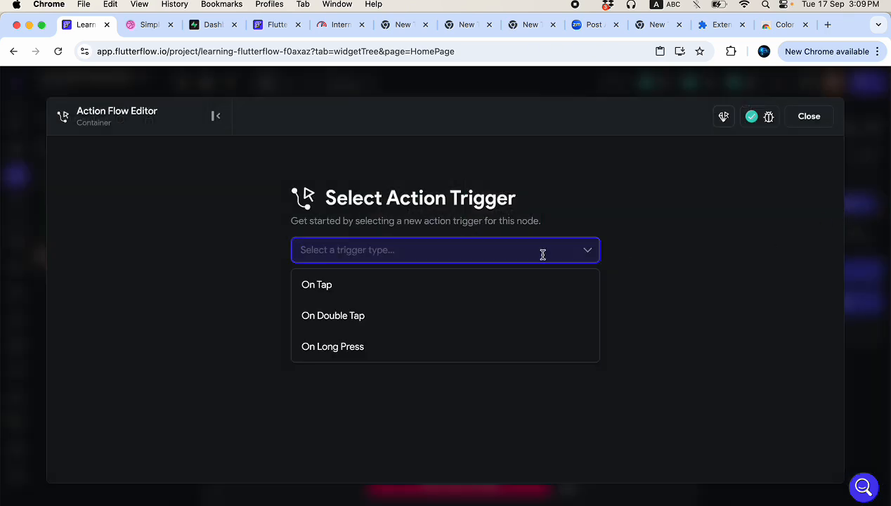
{"action": "left_click", "coordinate": [442, 285]}
{"action": "scroll", "coordinate": [561, 341], "scroll_direction": "down", "scroll_amount": 2}
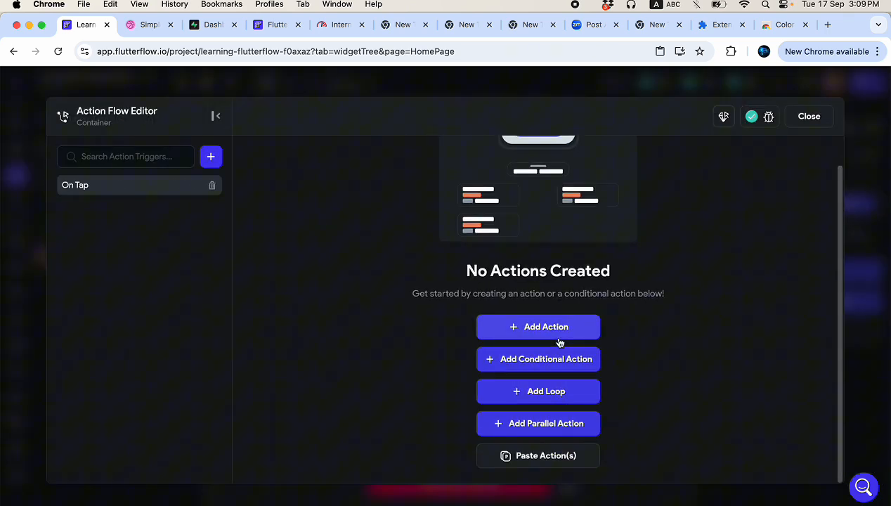
{"action": "left_click", "coordinate": [522, 454]}
{"action": "left_click", "coordinate": [543, 210]}
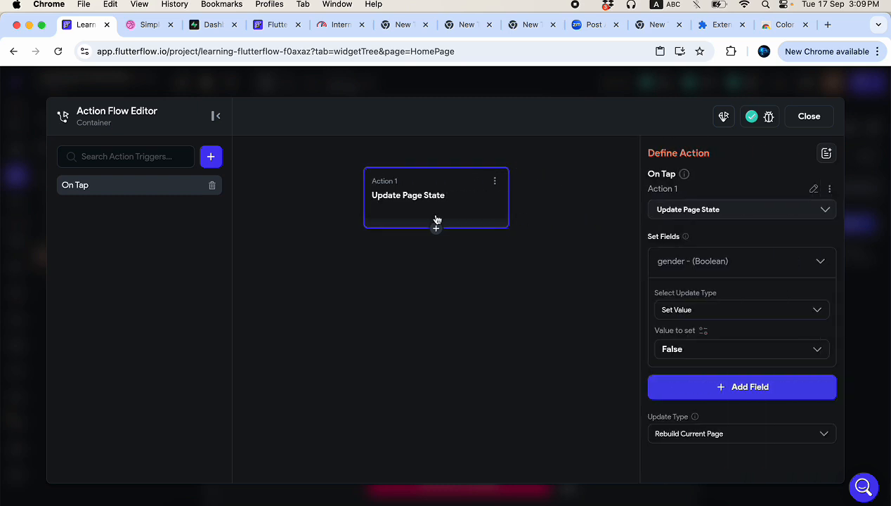
- Set the gender value in the Female card's On Tap action to True and close the Action Flow Editor
{"action": "left_click", "coordinate": [495, 181]}
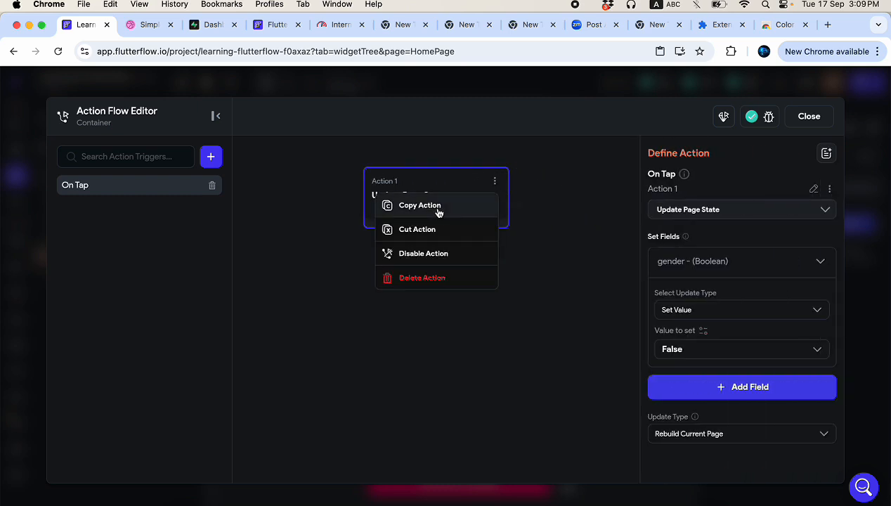
{"action": "left_click", "coordinate": [459, 175]}
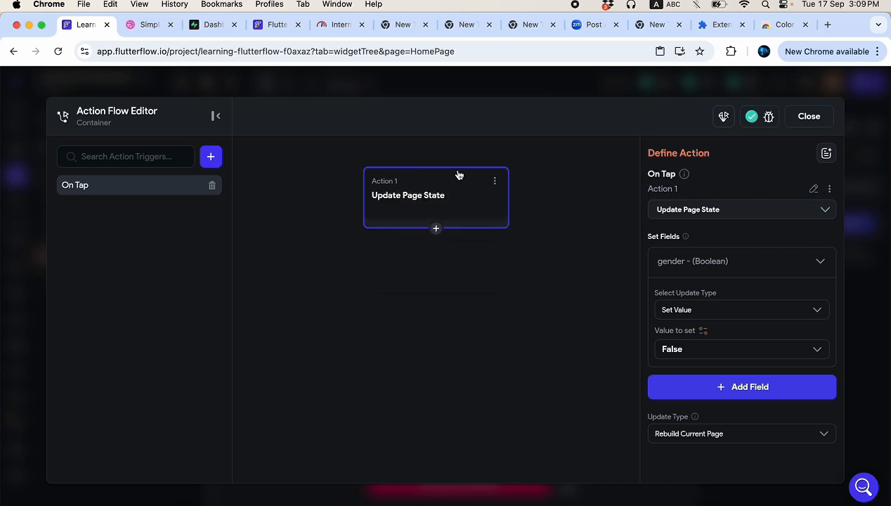
{"action": "left_click", "coordinate": [707, 344]}
{"action": "left_click", "coordinate": [694, 374]}
{"action": "left_click", "coordinate": [561, 350]}
{"action": "left_click", "coordinate": [808, 116]}
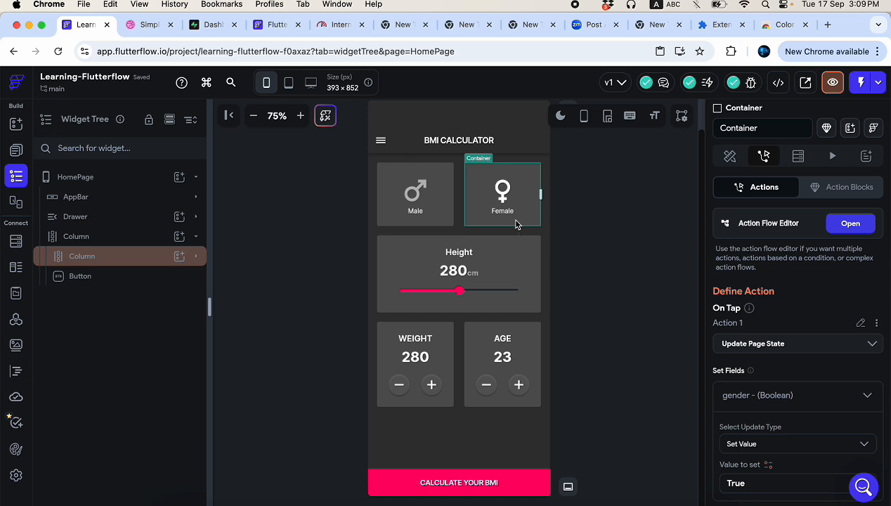
- Select the height slider and bring its Slider Properties into view
{"action": "left_click", "coordinate": [462, 295]}
{"action": "scroll", "coordinate": [767, 443], "scroll_direction": "down", "scroll_amount": 5}
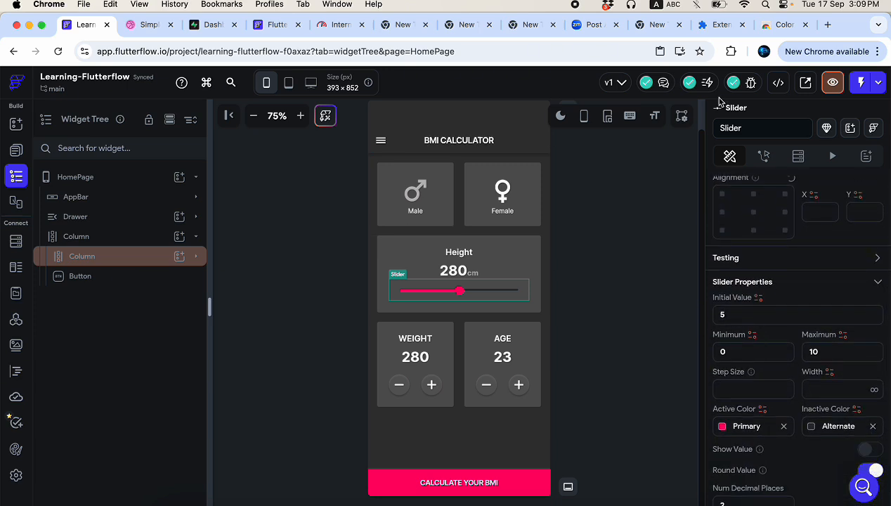
- Search Google in a new browser tab for "height incm"
{"action": "left_click", "coordinate": [827, 26]}
{"action": "type", "text": "hiegh"}
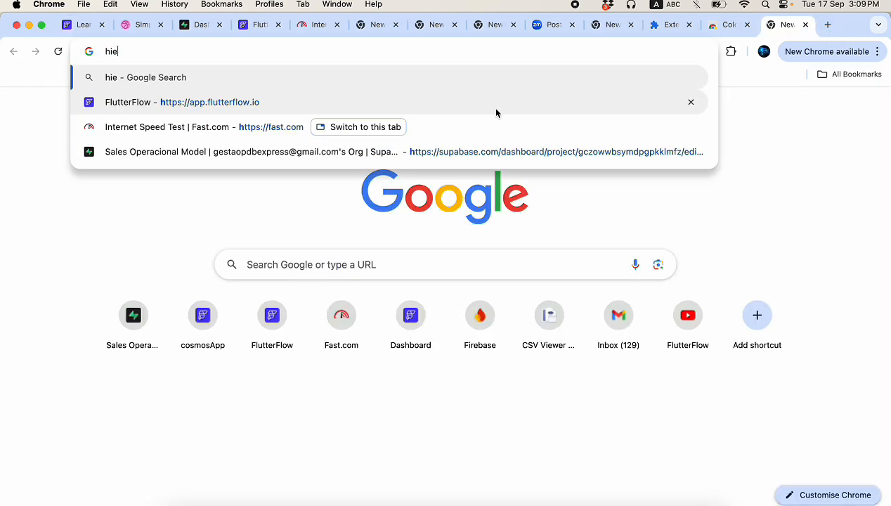
{"action": "key", "text": "BackSpace"}
{"action": "key", "text": "BackSpace"}
{"action": "key", "text": "BackSpace"}
{"action": "key", "text": "BackSpace"}
{"action": "key", "text": "BackSpace"}
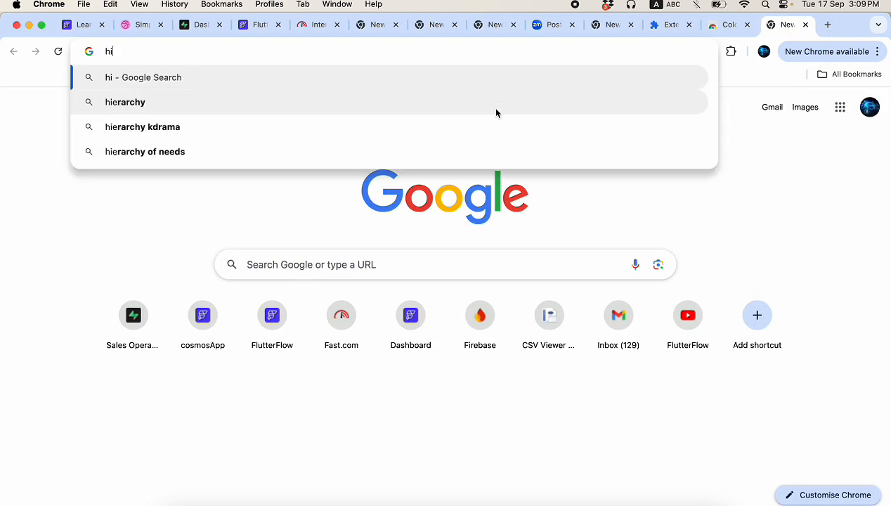
{"action": "key", "text": "ctrl+Up"}
{"action": "left_click", "coordinate": [495, 113]}
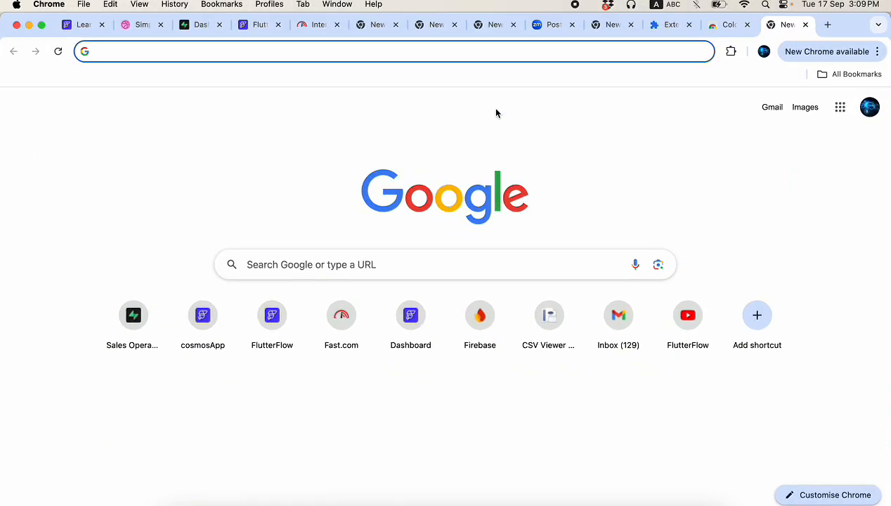
{"action": "type", "text": "height "}
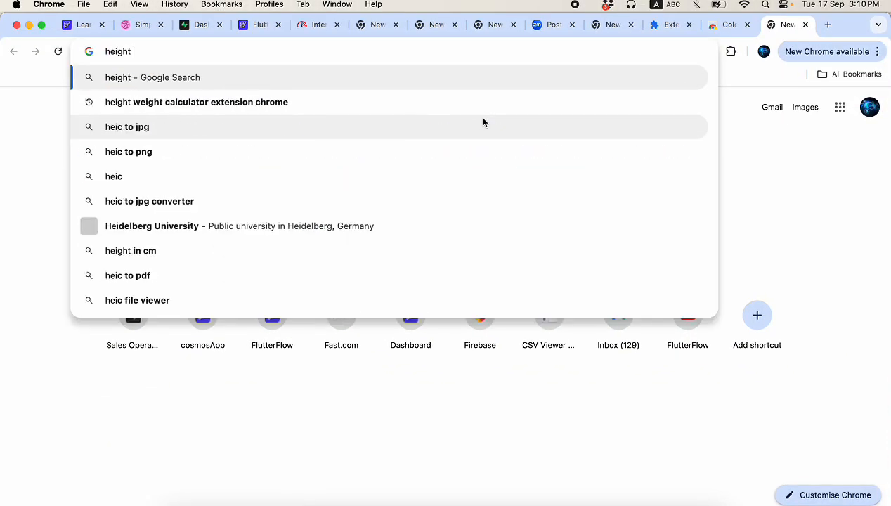
{"action": "type", "text": "incm"}
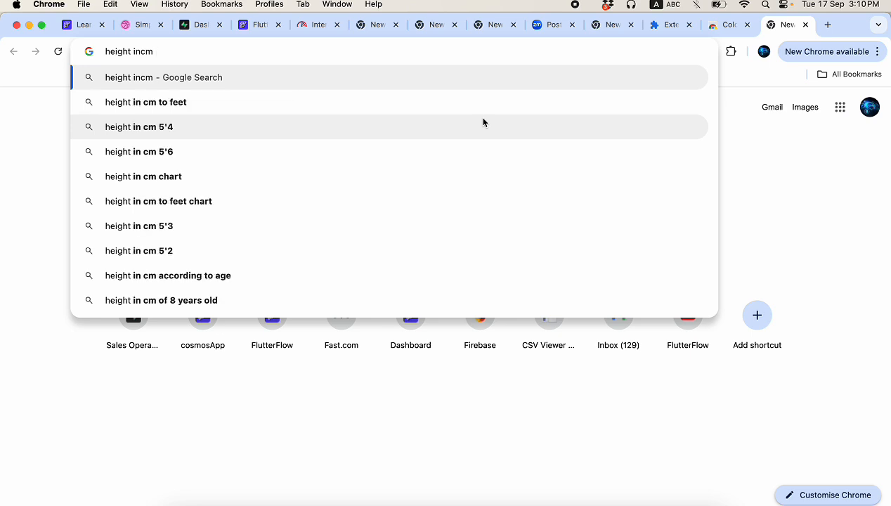
{"action": "key", "text": "Return"}
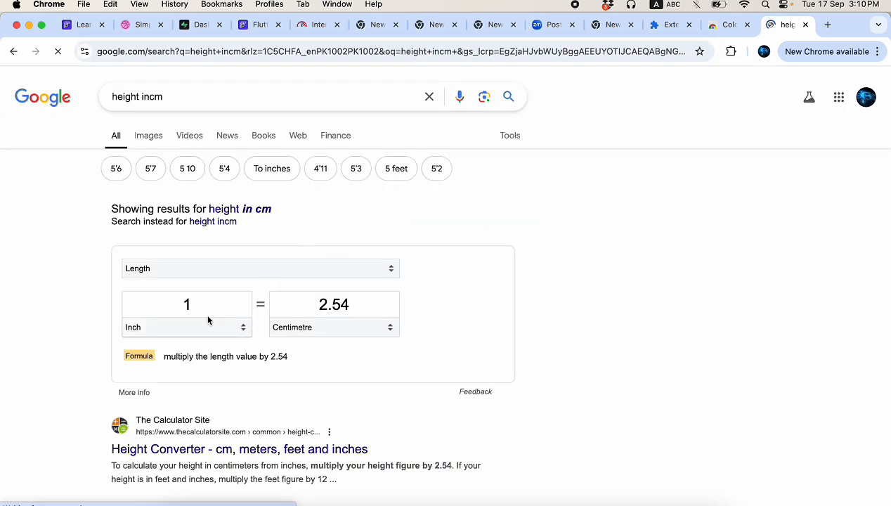
- Look up the suggested search "height in feet to cm", and return to the FlutterFlow project
{"action": "scroll", "coordinate": [200, 305], "scroll_direction": "down", "scroll_amount": 1}
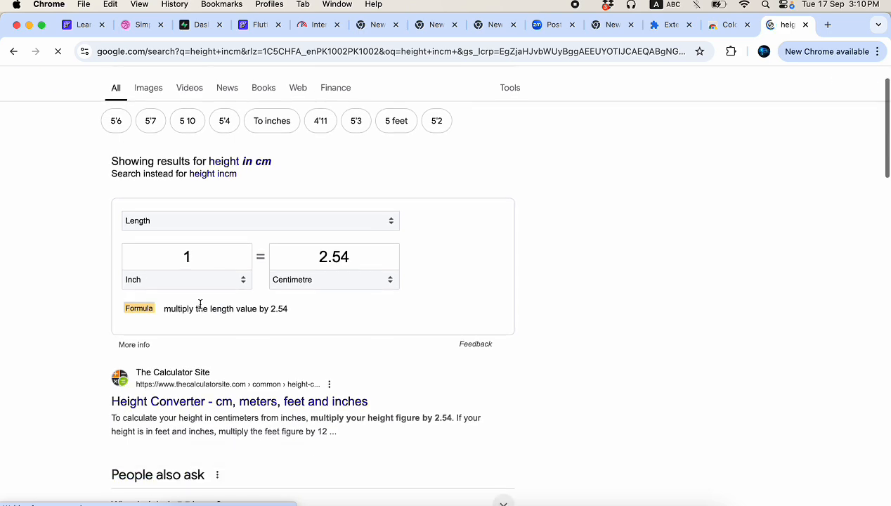
{"action": "scroll", "coordinate": [218, 175], "scroll_direction": "up", "scroll_amount": 1}
{"action": "left_click", "coordinate": [149, 96]}
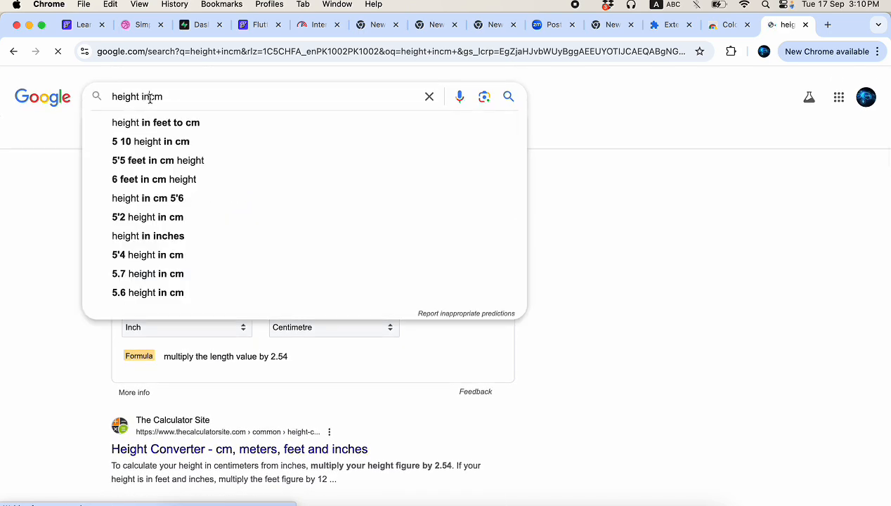
{"action": "left_click", "coordinate": [175, 124]}
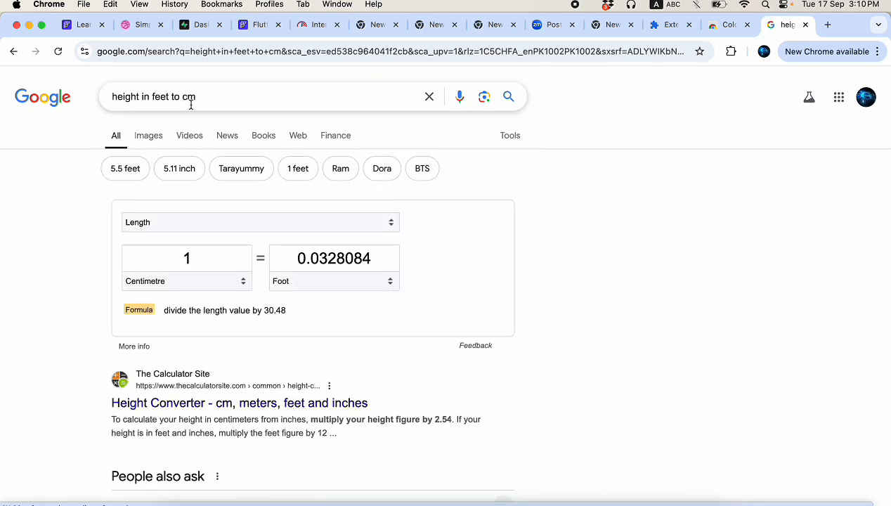
{"action": "left_click", "coordinate": [16, 54]}
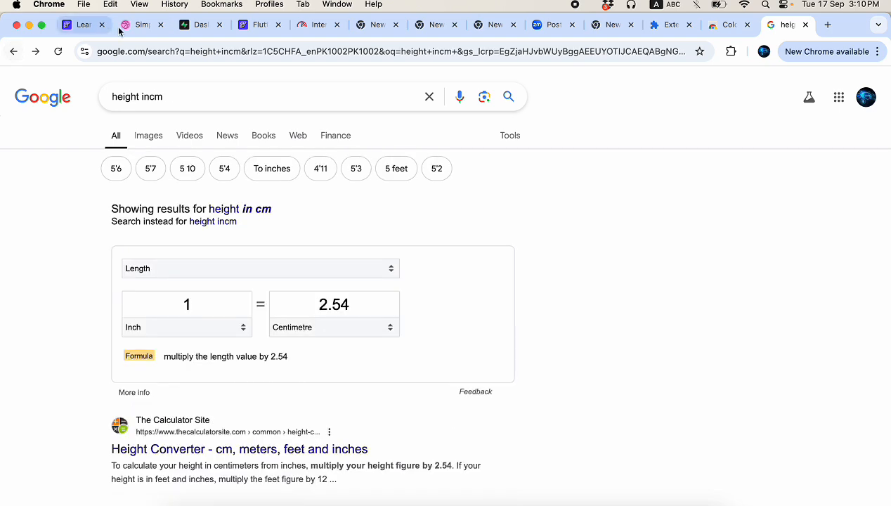
{"action": "left_click", "coordinate": [79, 27]}
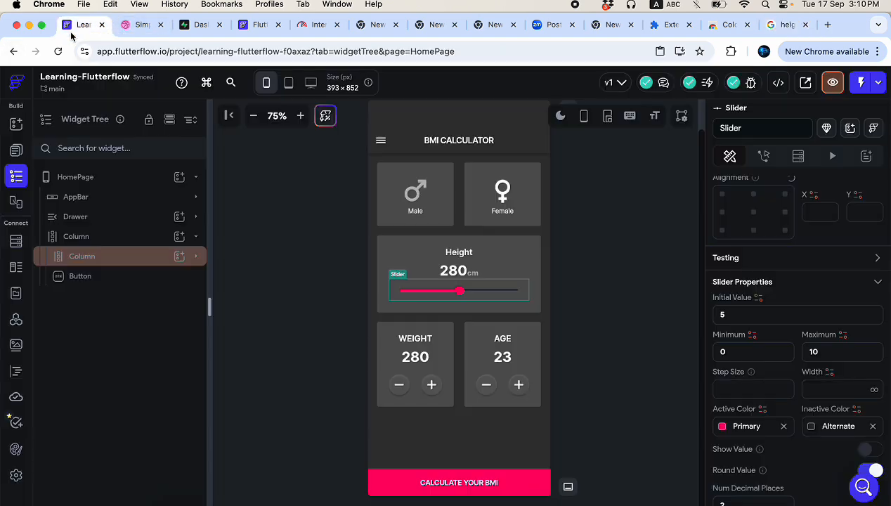
- Try initial values of 100, 5, 10 and 0 for the height slider
{"action": "left_click", "coordinate": [735, 315]}
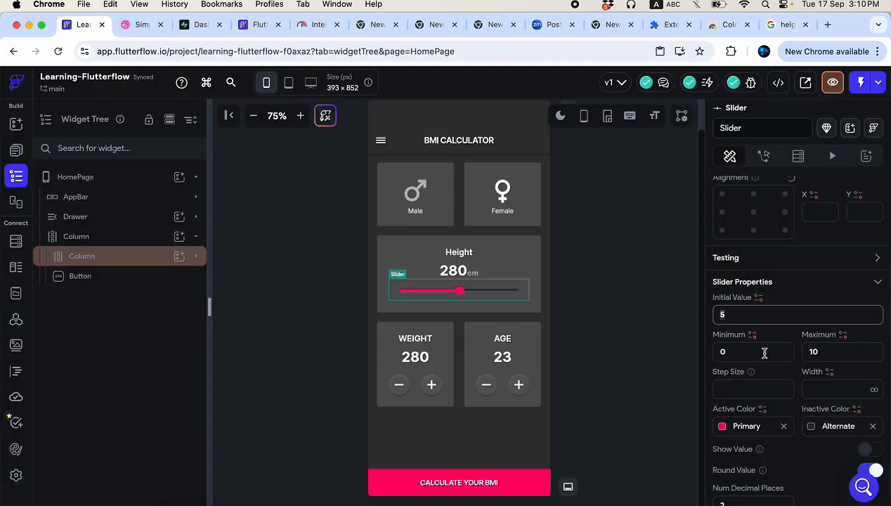
{"action": "type", "text": "100"}
{"action": "key", "text": "BackSpace"}
{"action": "key", "text": "BackSpace"}
{"action": "key", "text": "BackSpace"}
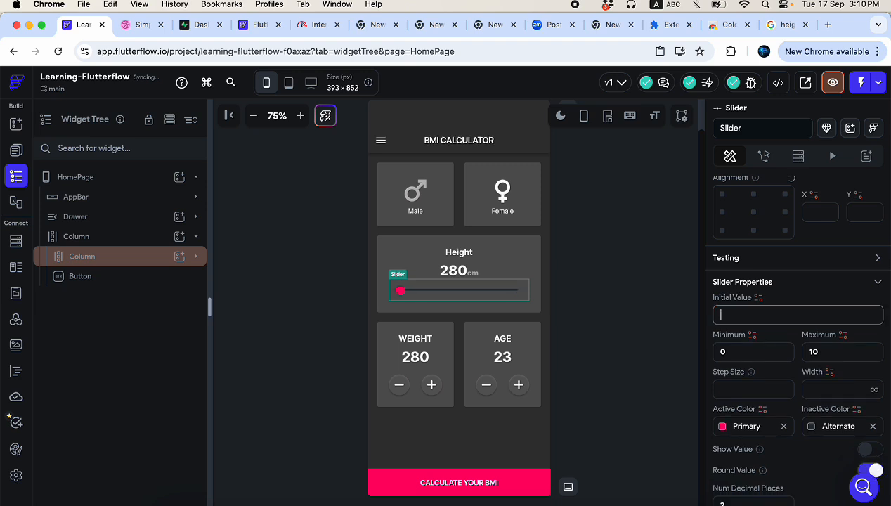
{"action": "type", "text": "5"}
{"action": "key", "text": "BackSpace"}
{"action": "type", "text": "10"}
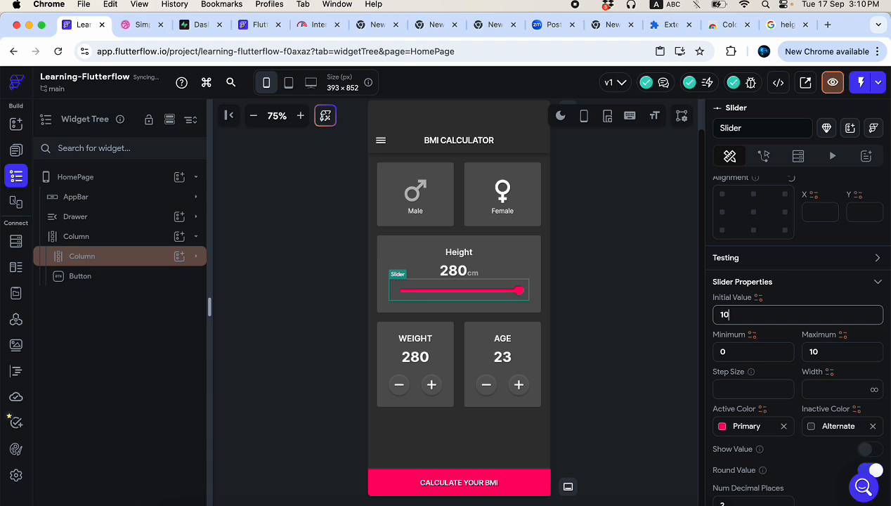
{"action": "key", "text": "BackSpace"}
{"action": "key", "text": "BackSpace"}
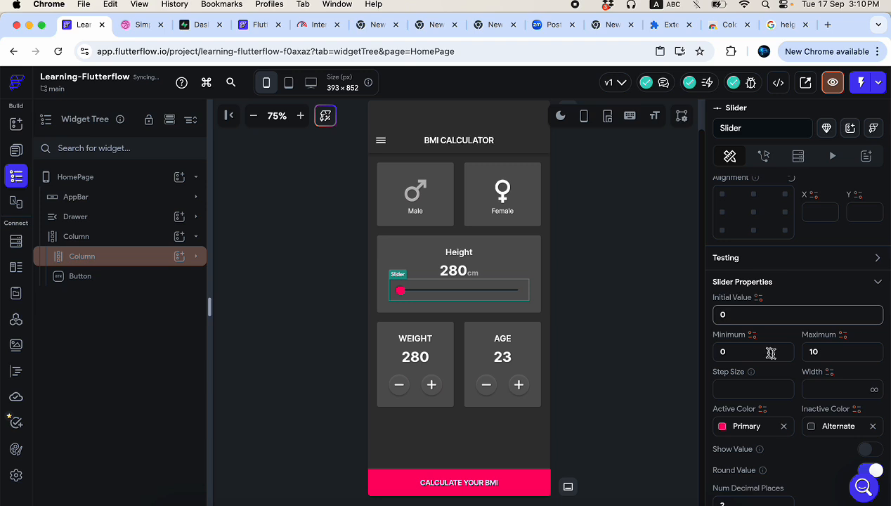
- Set the height slider's maximum to 500 and its initial value to 100
{"action": "double_click", "coordinate": [824, 353]}
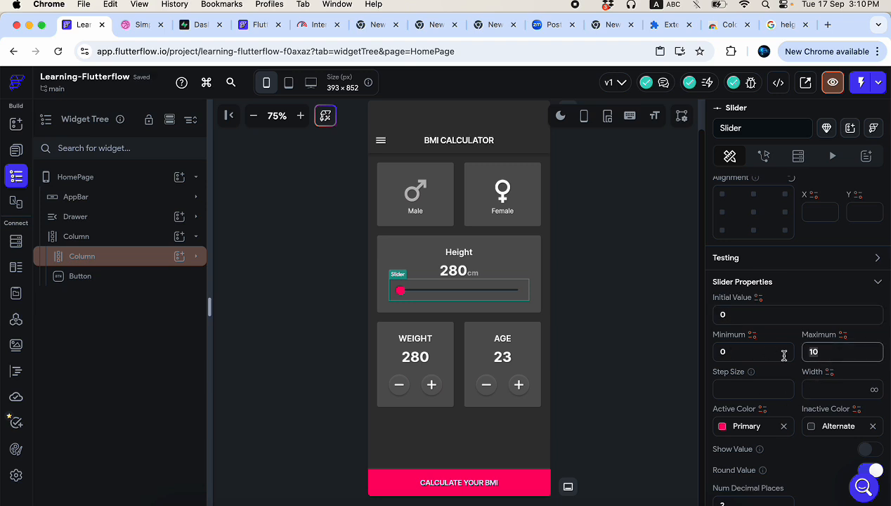
{"action": "type", "text": "500"}
{"action": "double_click", "coordinate": [724, 315]}
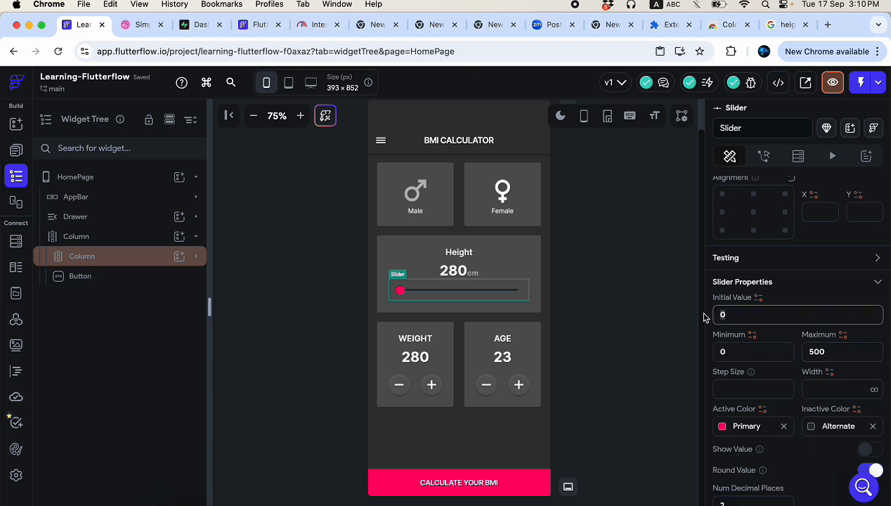
{"action": "type", "text": "100"}
- Bind the first text span of the height RichText to the Slider widget state, with no further changes and a default value
{"action": "left_click", "coordinate": [455, 271]}
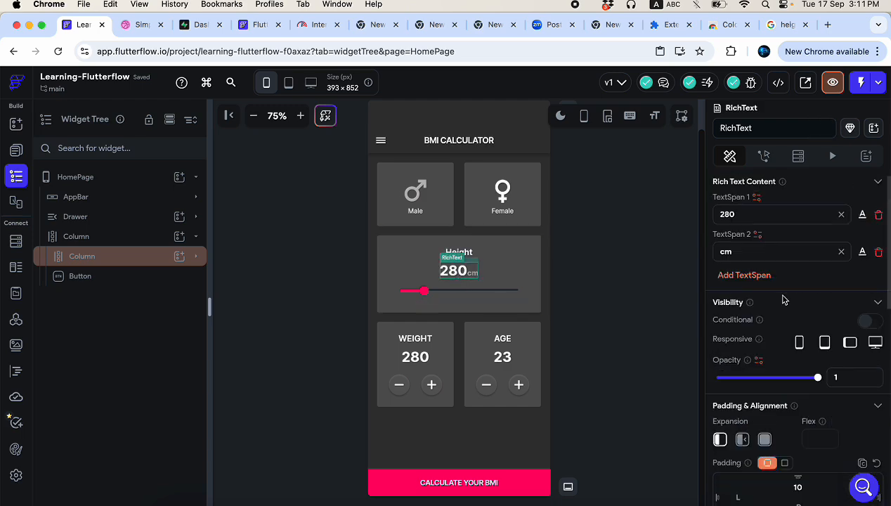
{"action": "left_click", "coordinate": [757, 198]}
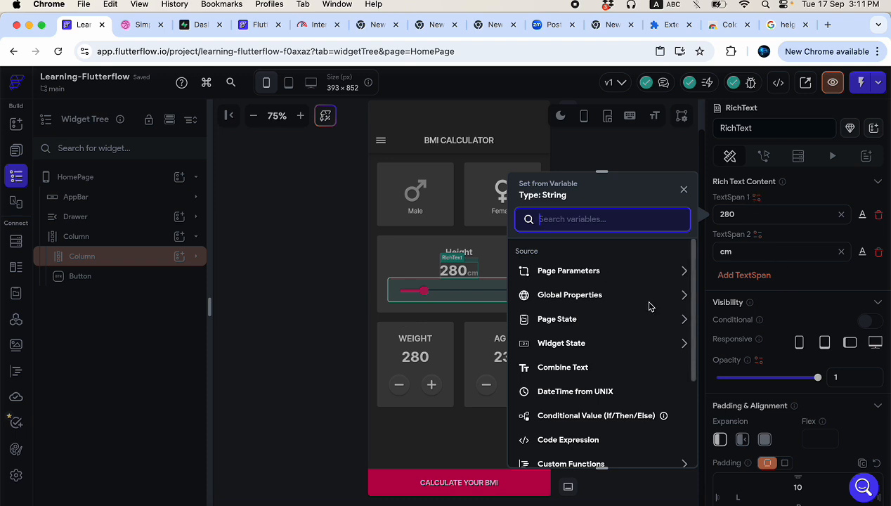
{"action": "left_click", "coordinate": [556, 345]}
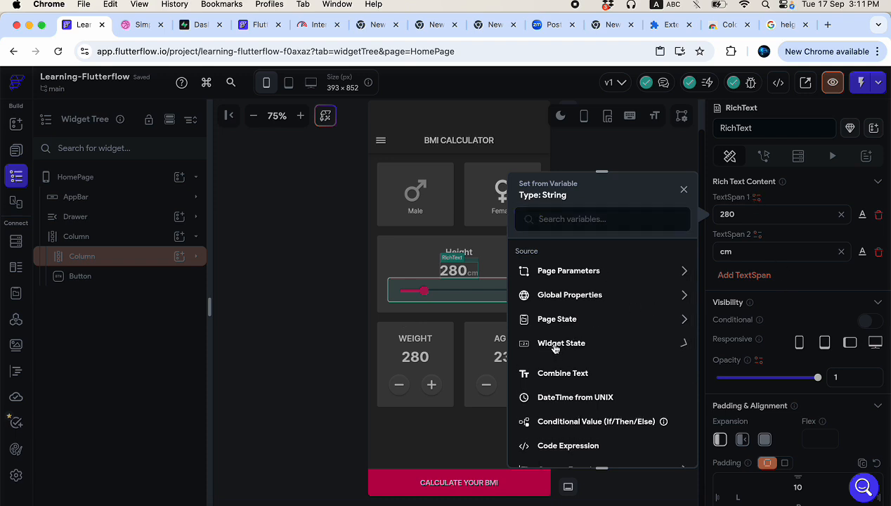
{"action": "left_click", "coordinate": [549, 383]}
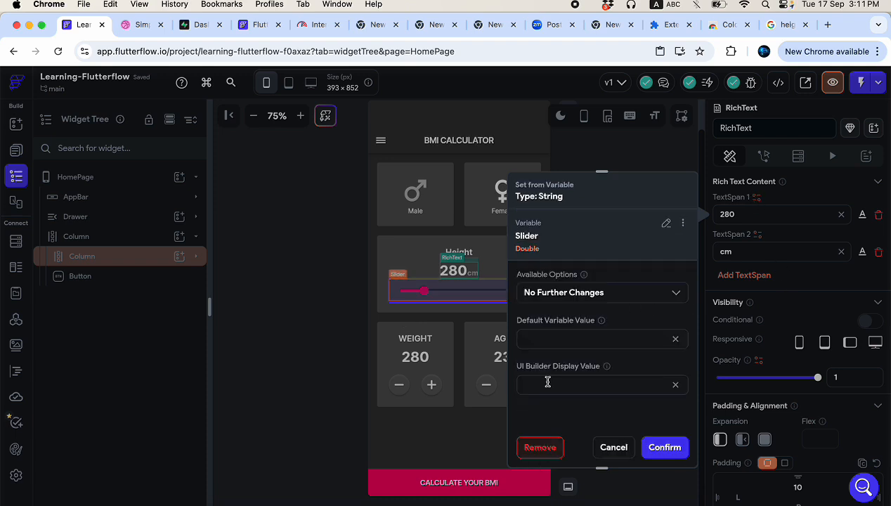
{"action": "left_click", "coordinate": [622, 285]}
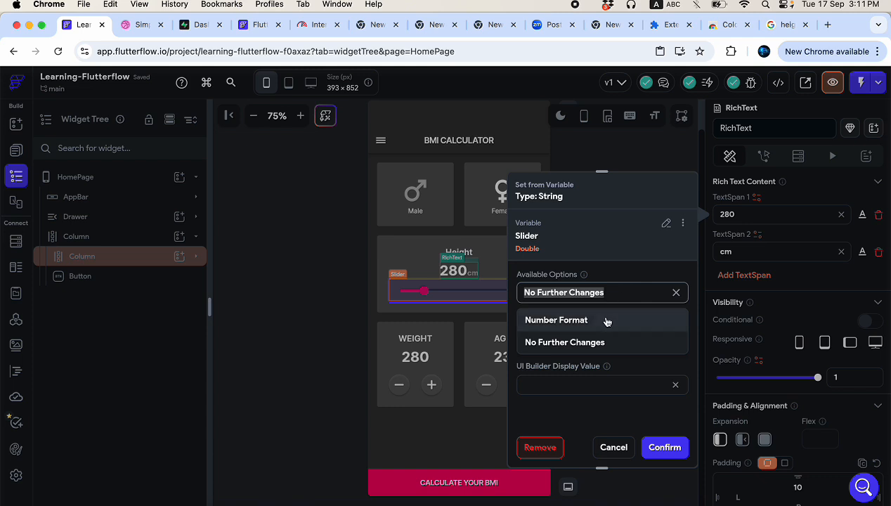
{"action": "left_click", "coordinate": [619, 281]}
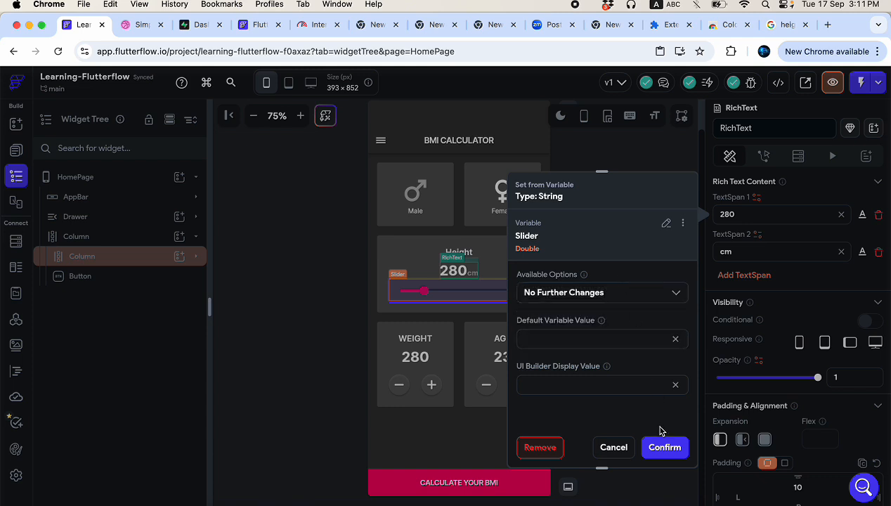
{"action": "left_click", "coordinate": [662, 448]}
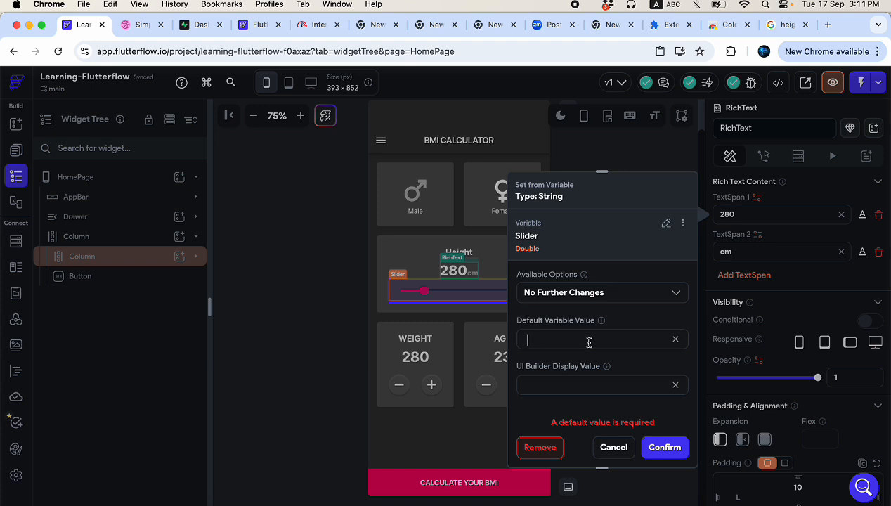
{"action": "left_click", "coordinate": [662, 447]}
{"action": "scroll", "coordinate": [778, 350], "scroll_direction": "down", "scroll_amount": 3}
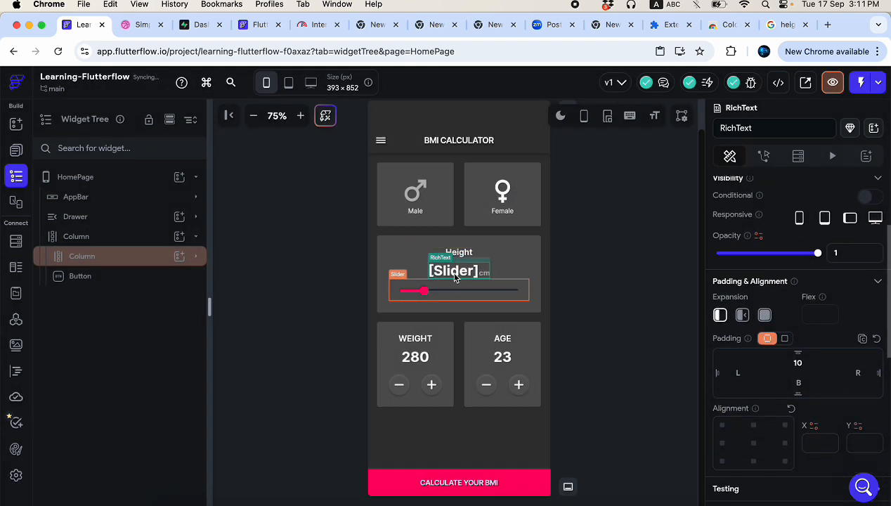
{"action": "left_click", "coordinate": [469, 295]}
{"action": "scroll", "coordinate": [843, 381], "scroll_direction": "down", "scroll_amount": 4}
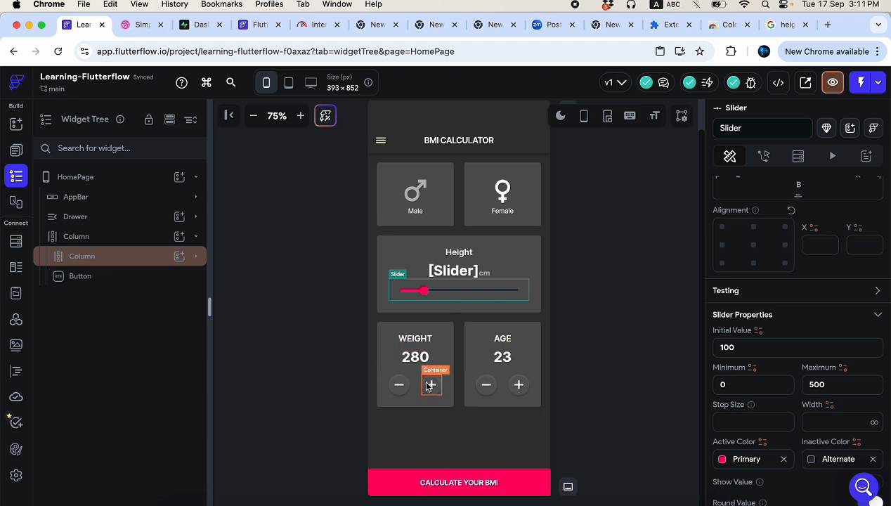
- Add a nullable page state field named weight to HomePage, with type Double and initial value 0
{"action": "left_click", "coordinate": [665, 351]}
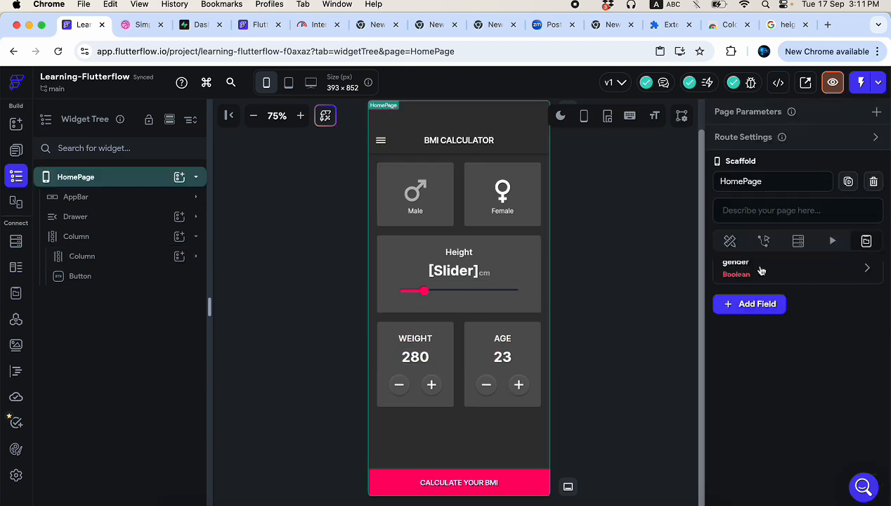
{"action": "left_click", "coordinate": [743, 303]}
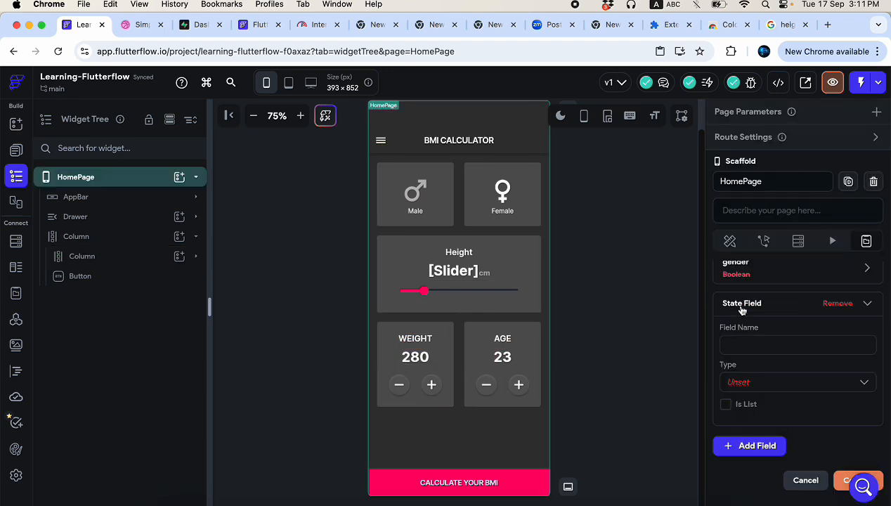
{"action": "left_click", "coordinate": [742, 349]}
{"action": "type", "text": "weight"}
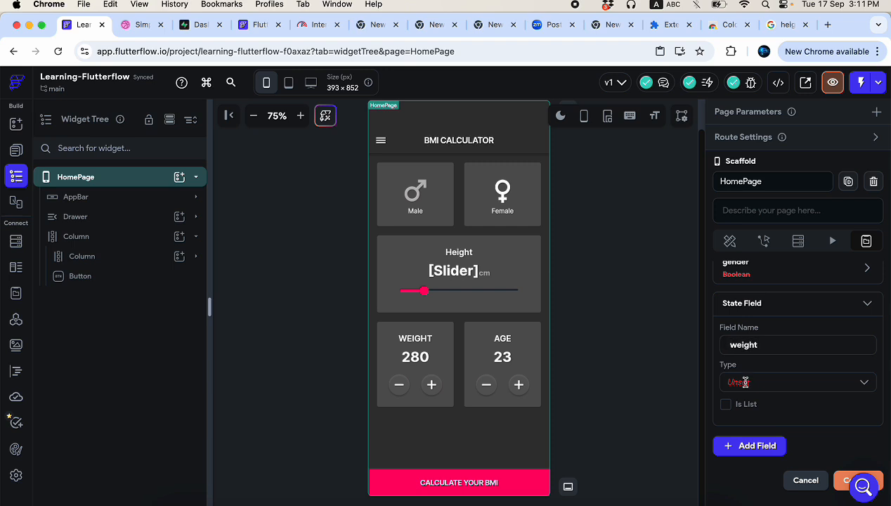
{"action": "left_click", "coordinate": [745, 382]}
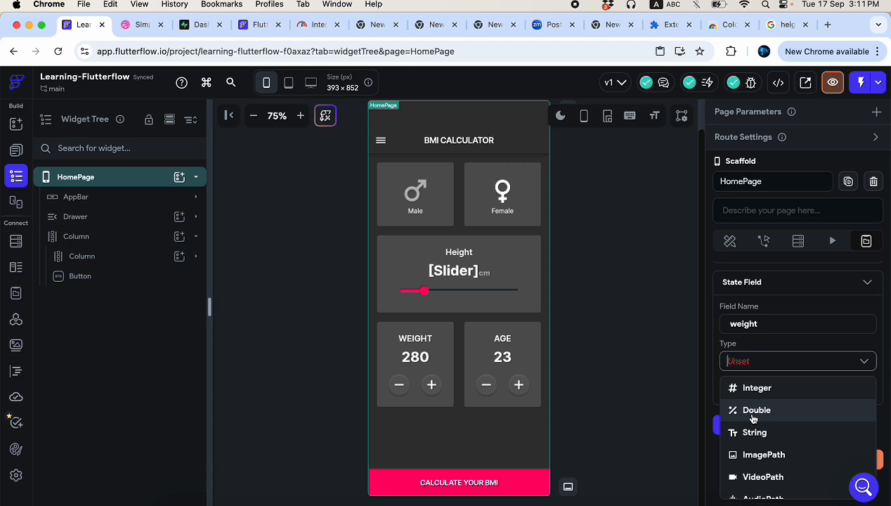
{"action": "left_click", "coordinate": [753, 412]}
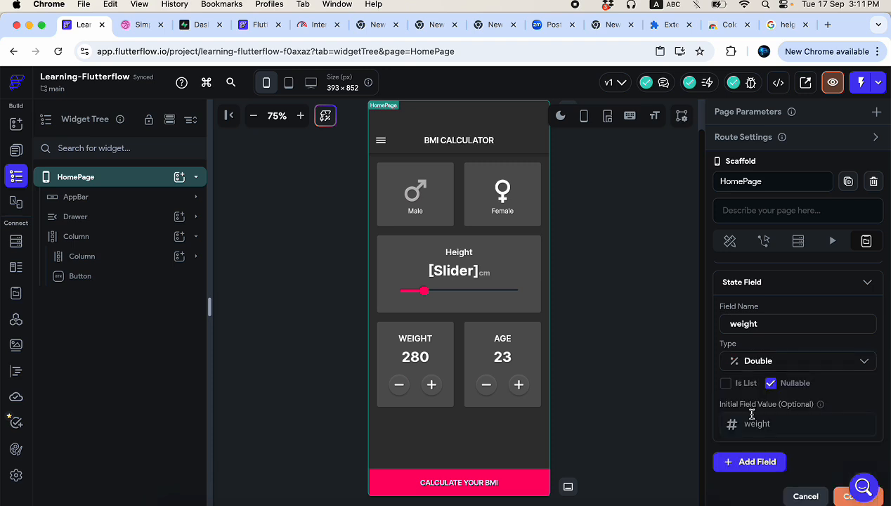
{"action": "left_click", "coordinate": [761, 423]}
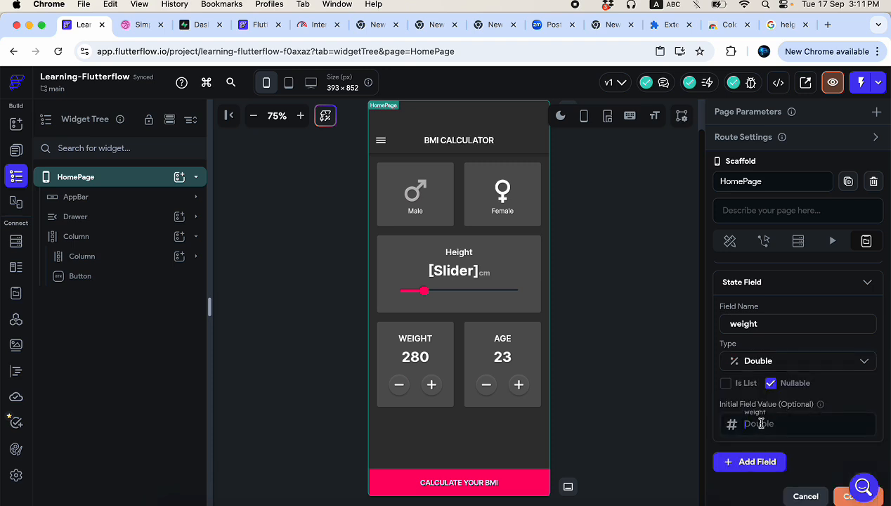
{"action": "scroll", "coordinate": [761, 423], "scroll_direction": "down", "scroll_amount": 2}
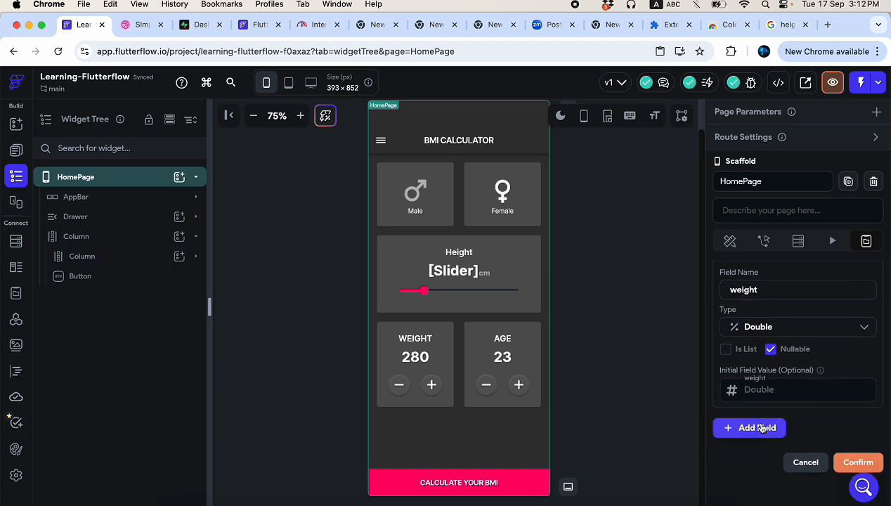
{"action": "type", "text": "0"}
{"action": "scroll", "coordinate": [822, 442], "scroll_direction": "down", "scroll_amount": 1}
{"action": "left_click", "coordinate": [857, 434]}
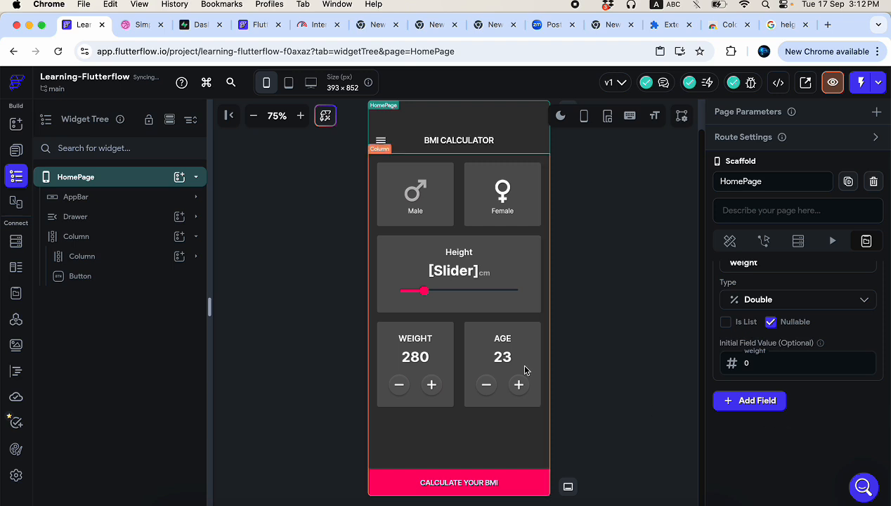
- Add a second text span reading kg to the RichText showing 280 in the weight card
{"action": "left_click", "coordinate": [415, 359]}
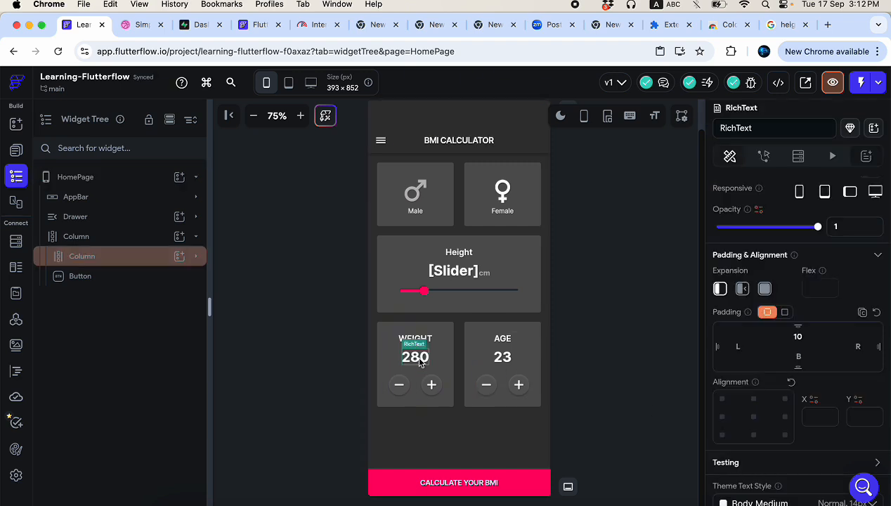
{"action": "scroll", "coordinate": [441, 299], "scroll_direction": "up", "scroll_amount": 2}
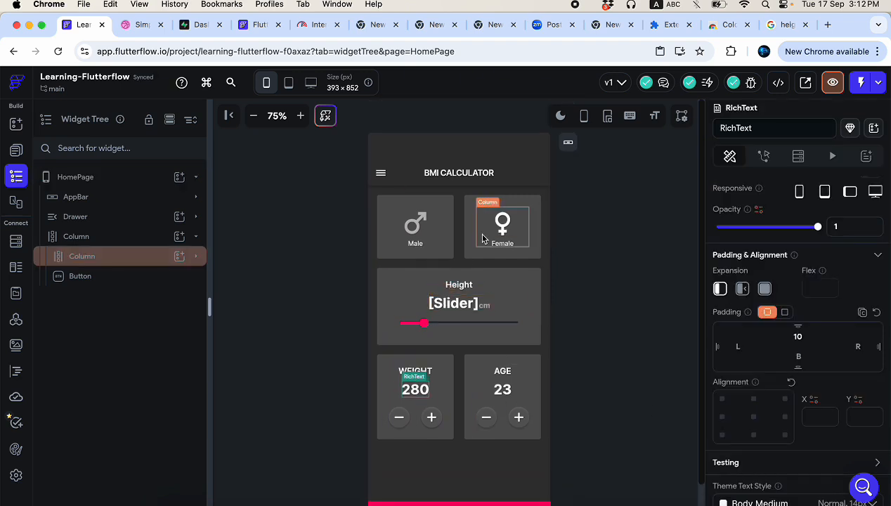
{"action": "left_click", "coordinate": [484, 308]}
{"action": "left_click", "coordinate": [415, 389]}
{"action": "scroll", "coordinate": [754, 290], "scroll_direction": "down", "scroll_amount": 1}
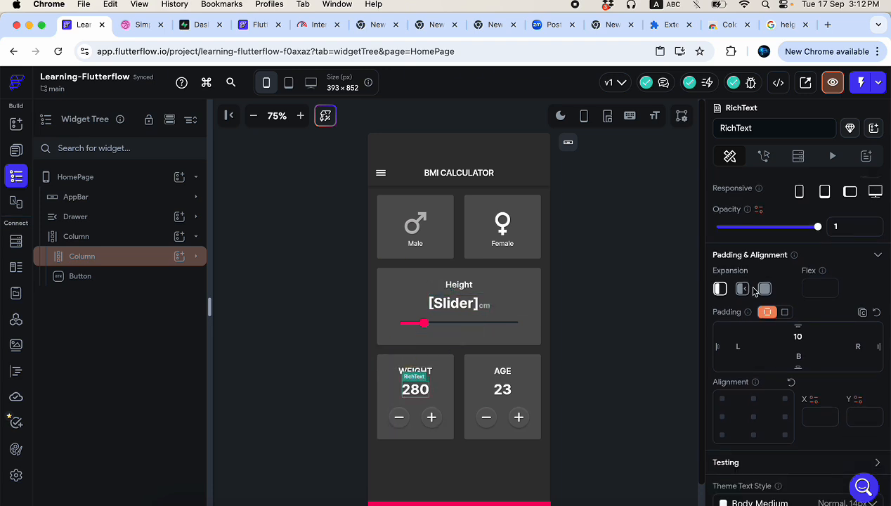
{"action": "scroll", "coordinate": [754, 251], "scroll_direction": "up", "scroll_amount": 3}
{"action": "left_click", "coordinate": [742, 238]}
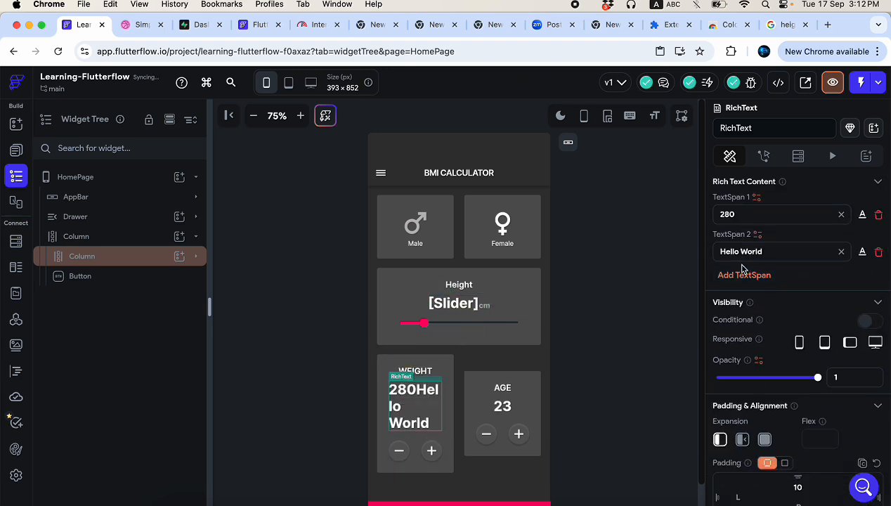
{"action": "type", "text": "kg"}
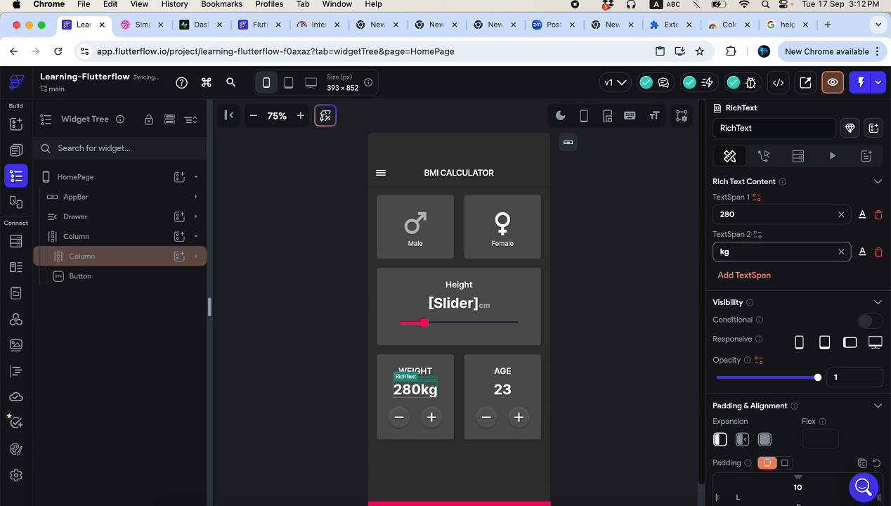
- Style the kg text span with font size 16 and the Primary Text color at 60% opacity
{"action": "left_click", "coordinate": [863, 252]}
{"action": "scroll", "coordinate": [737, 330], "scroll_direction": "down", "scroll_amount": 4}
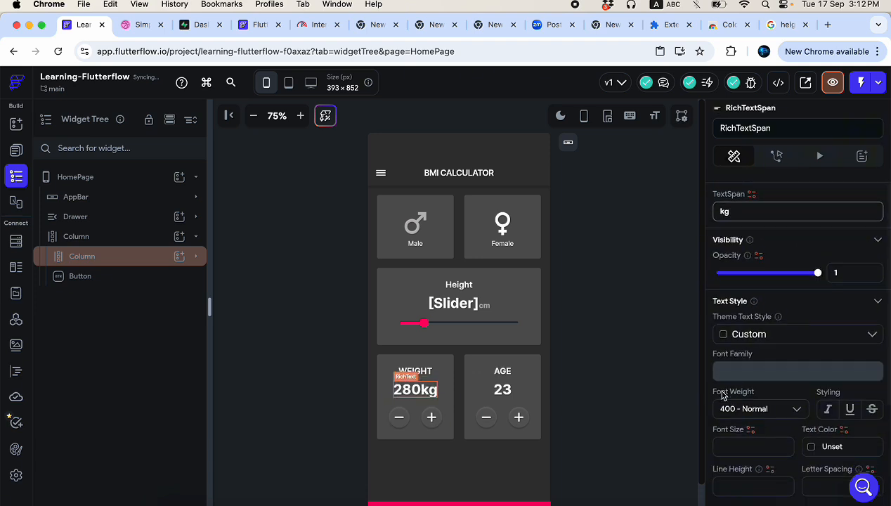
{"action": "left_click", "coordinate": [736, 329]}
{"action": "type", "text": "16"}
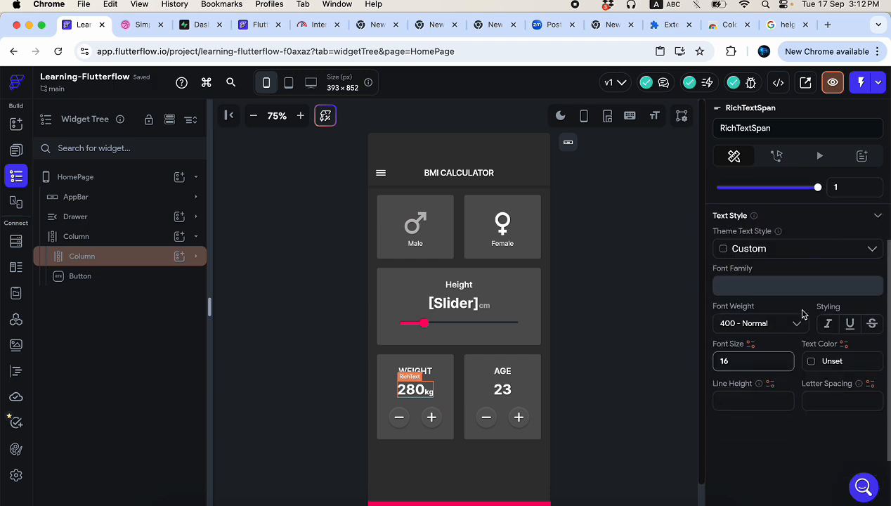
{"action": "left_click", "coordinate": [814, 333]}
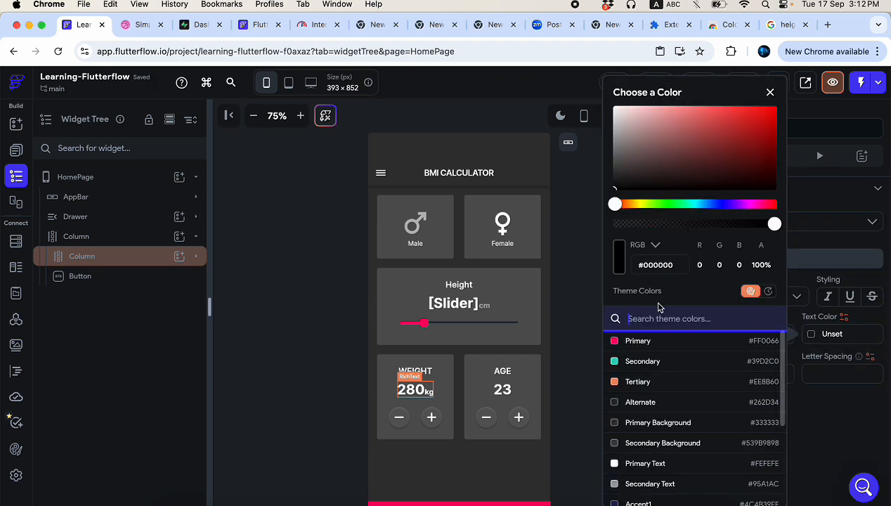
{"action": "left_click", "coordinate": [638, 463]}
{"action": "left_click", "coordinate": [704, 225]}
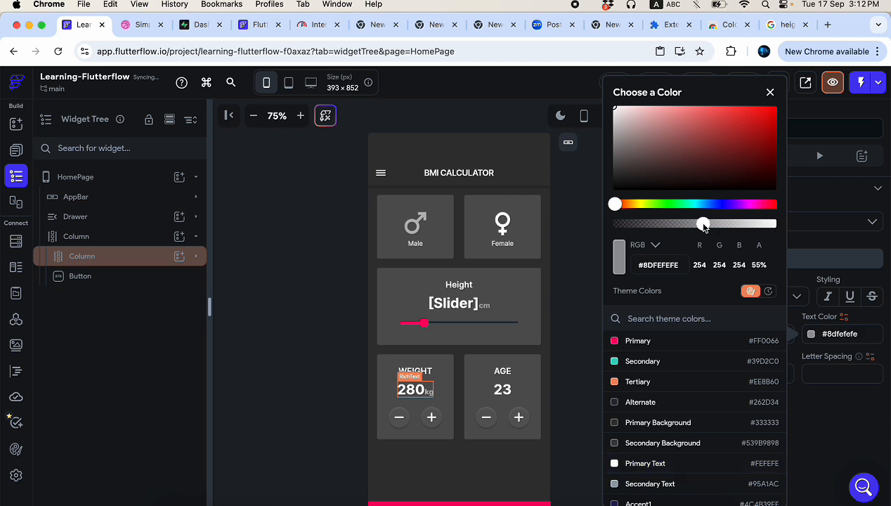
{"action": "left_click_drag", "start_coordinate": [704, 225], "coordinate": [713, 225]}
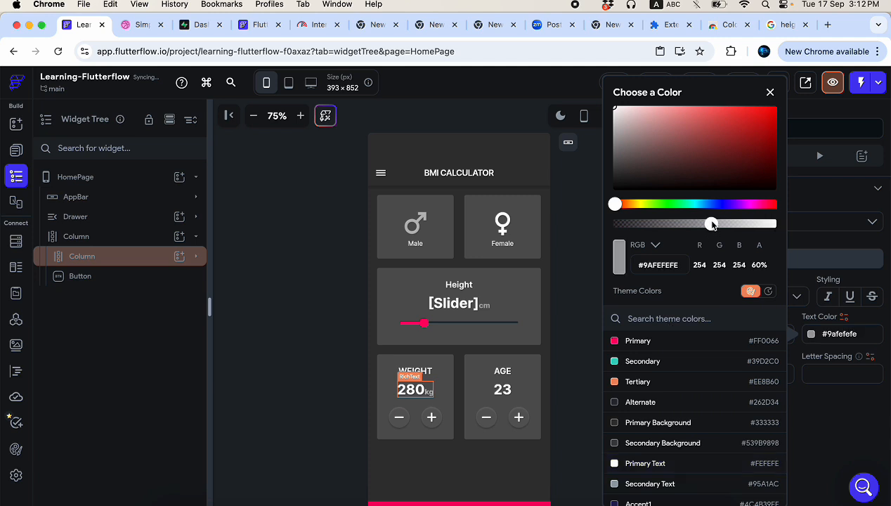
{"action": "left_click", "coordinate": [567, 372]}
- Bind the weight RichText's first text span to the weight page state, with no further changes and default value 0
{"action": "left_click", "coordinate": [416, 396]}
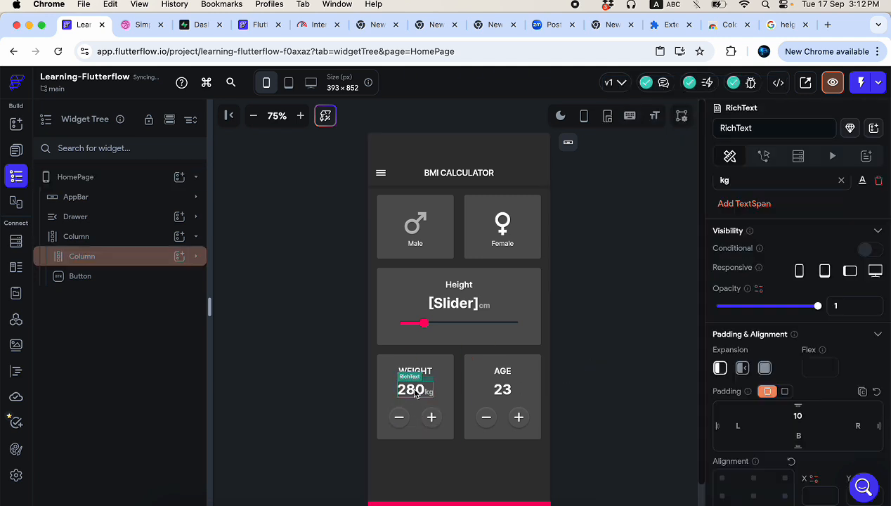
{"action": "scroll", "coordinate": [767, 385], "scroll_direction": "down", "scroll_amount": 2}
{"action": "scroll", "coordinate": [766, 337], "scroll_direction": "up", "scroll_amount": 4}
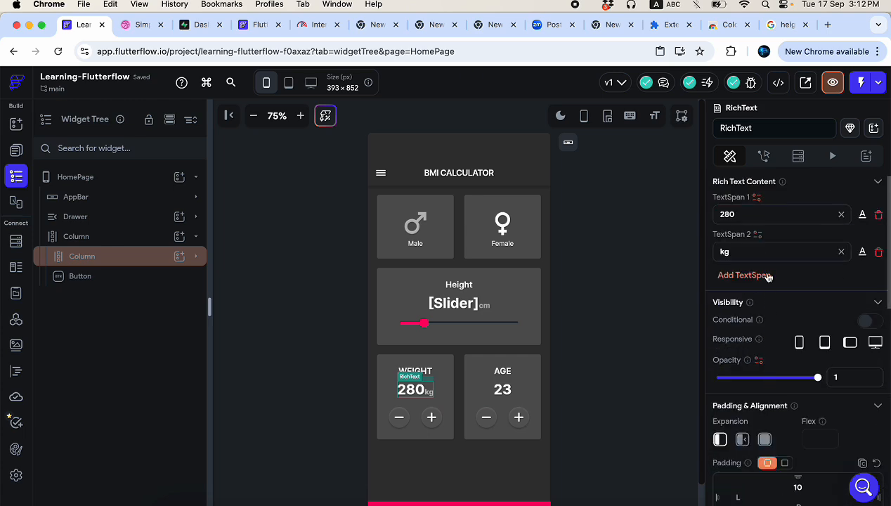
{"action": "left_click", "coordinate": [757, 197]}
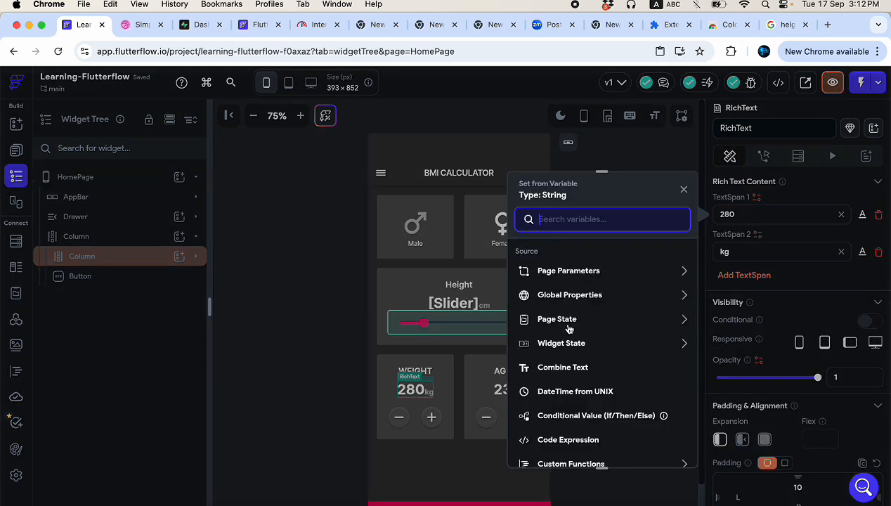
{"action": "left_click", "coordinate": [566, 320]}
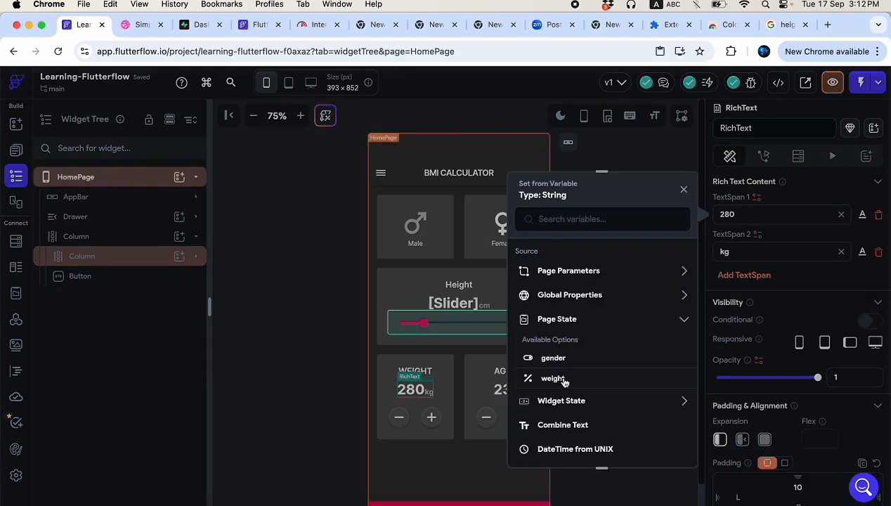
{"action": "left_click", "coordinate": [563, 378]}
{"action": "left_click", "coordinate": [605, 338]}
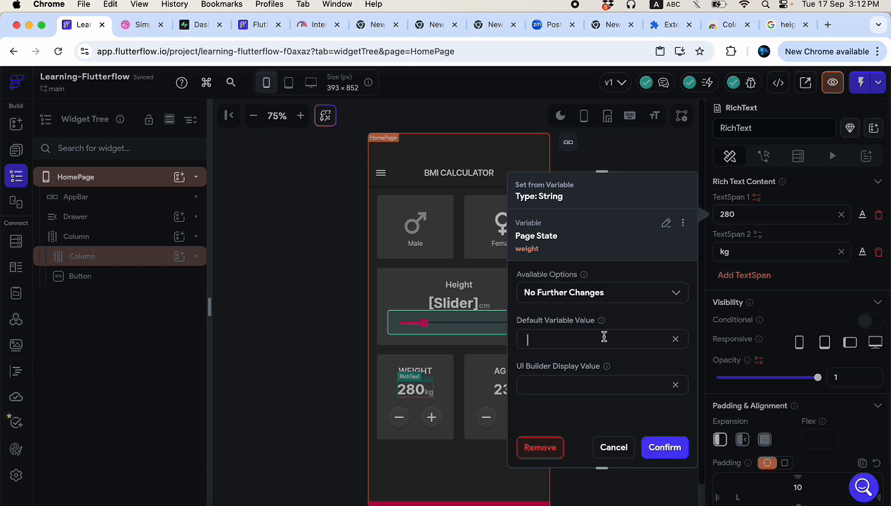
{"action": "type", "text": "0"}
{"action": "left_click", "coordinate": [677, 447]}
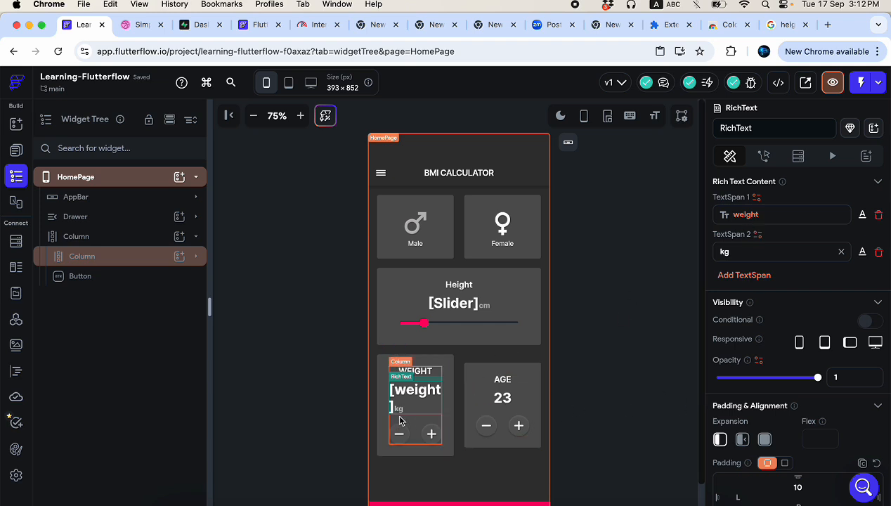
- Set the UI Builder display value of the weight text span's variable to 0
{"action": "left_click", "coordinate": [746, 216]}
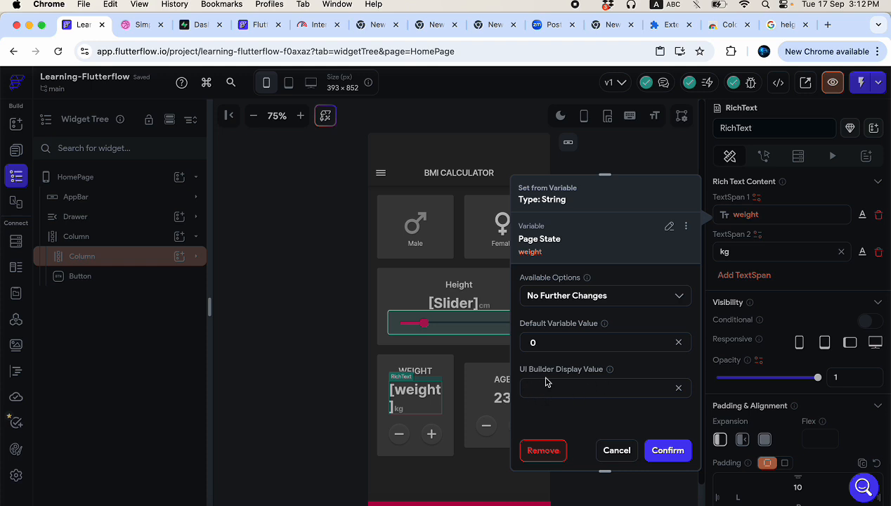
{"action": "type", "text": "0"}
{"action": "left_click", "coordinate": [668, 450]}
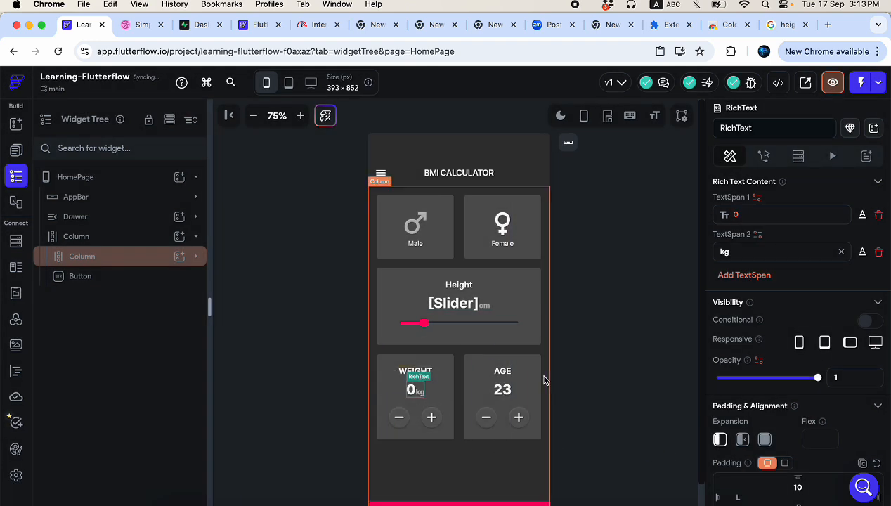
{"action": "scroll", "coordinate": [792, 361], "scroll_direction": "down", "scroll_amount": 5}
{"action": "scroll", "coordinate": [792, 360], "scroll_direction": "down", "scroll_amount": 5}
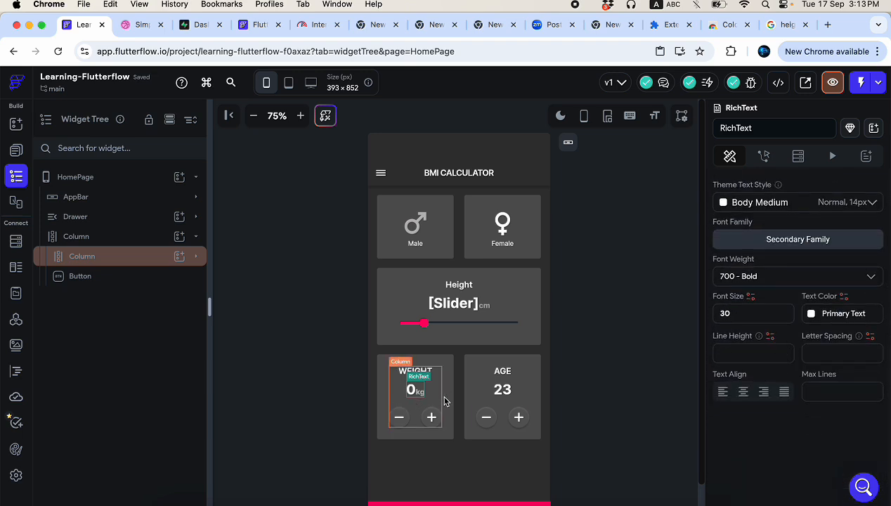
- Add an Update Page State action on tap to the weight card's minus button container
{"action": "left_click", "coordinate": [404, 419]}
{"action": "left_click", "coordinate": [766, 160]}
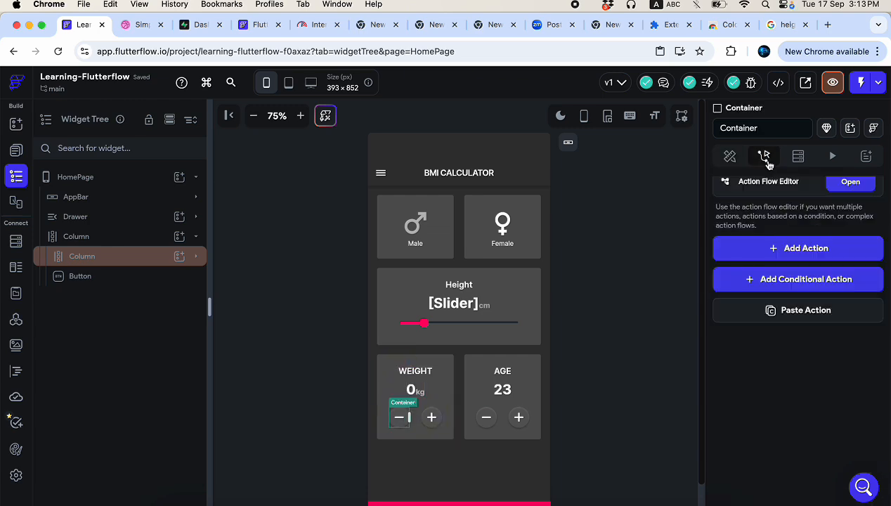
{"action": "left_click", "coordinate": [849, 181]}
{"action": "left_click", "coordinate": [435, 284]}
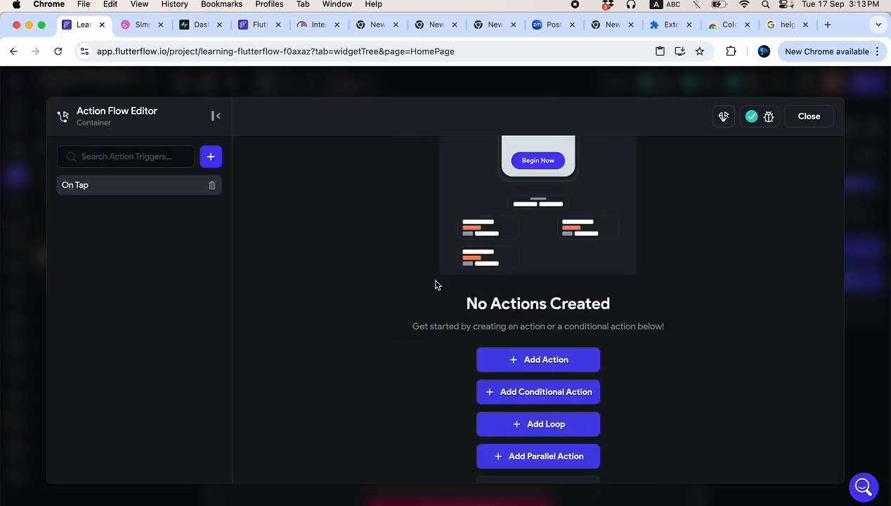
{"action": "scroll", "coordinate": [547, 335], "scroll_direction": "down", "scroll_amount": 1}
{"action": "left_click", "coordinate": [541, 331]}
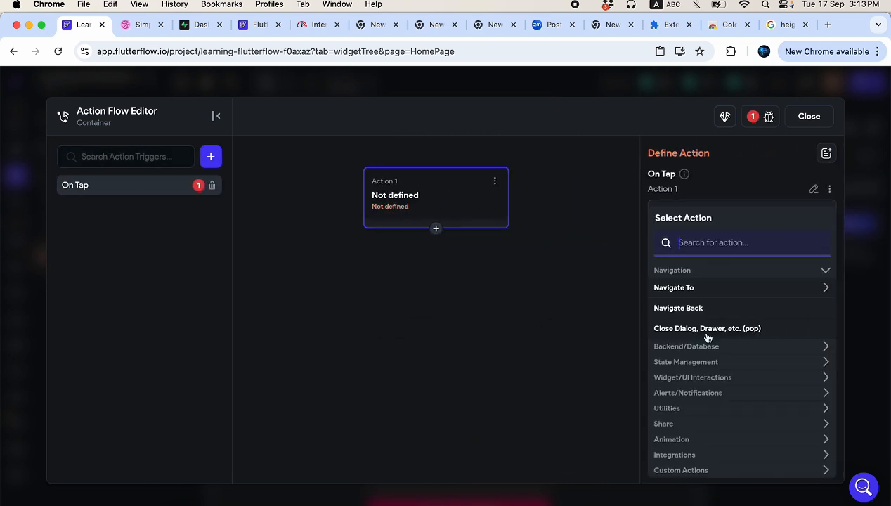
{"action": "left_click", "coordinate": [702, 364]}
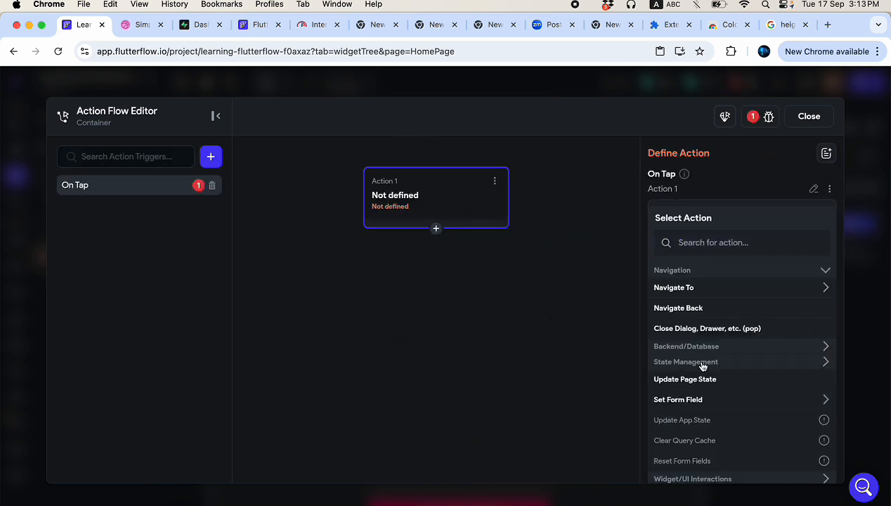
{"action": "left_click", "coordinate": [697, 384]}
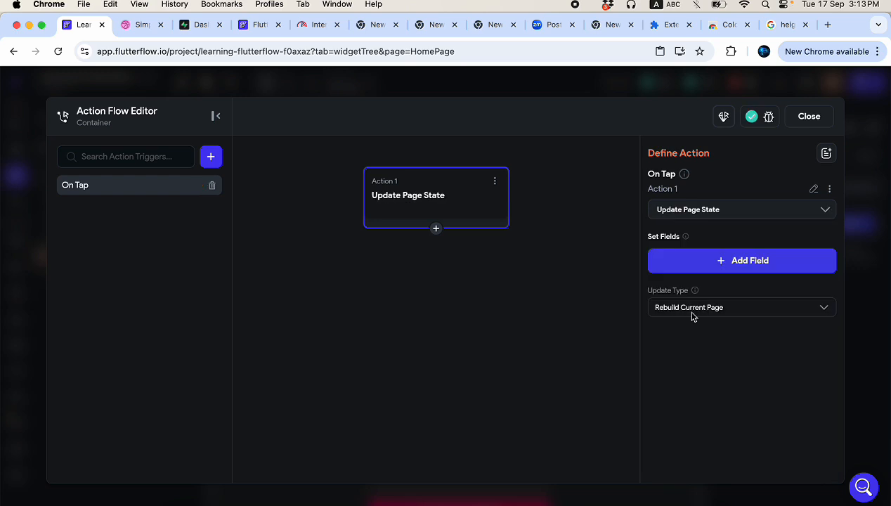
- Add the weight field to the action, with update type Increment/Decrement and an increment value of -1
{"action": "left_click", "coordinate": [685, 258]}
{"action": "left_click", "coordinate": [405, 254]}
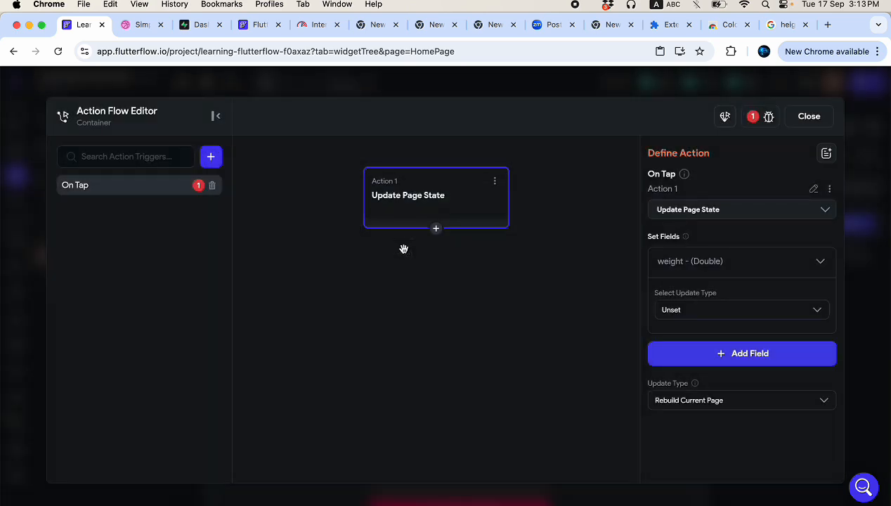
{"action": "left_click", "coordinate": [754, 302]}
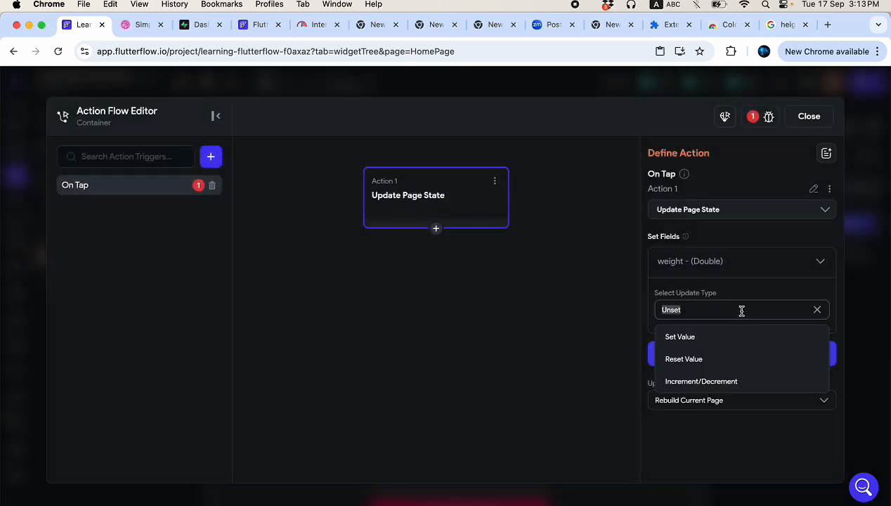
{"action": "left_click", "coordinate": [728, 378]}
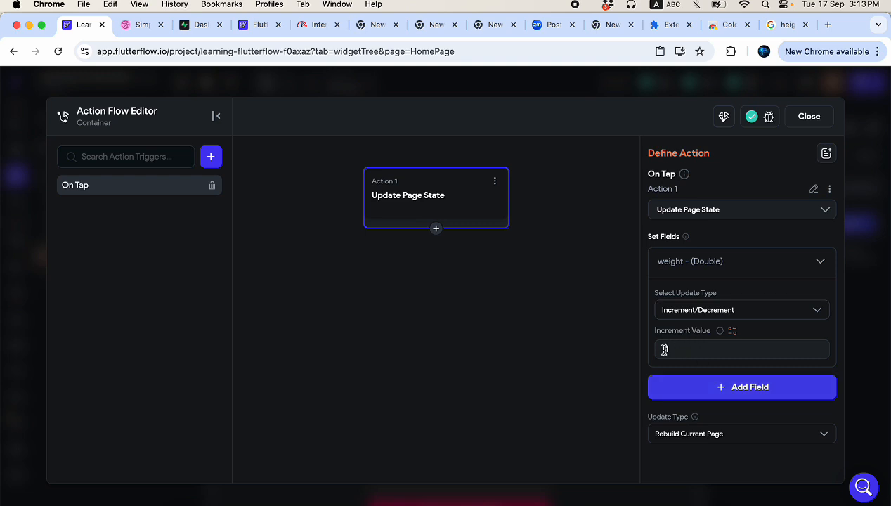
{"action": "left_click_drag", "start_coordinate": [686, 348], "coordinate": [650, 357]}
- Copy the minus button's page state action and paste it onto the weight card's plus button container
{"action": "left_click", "coordinate": [495, 181]}
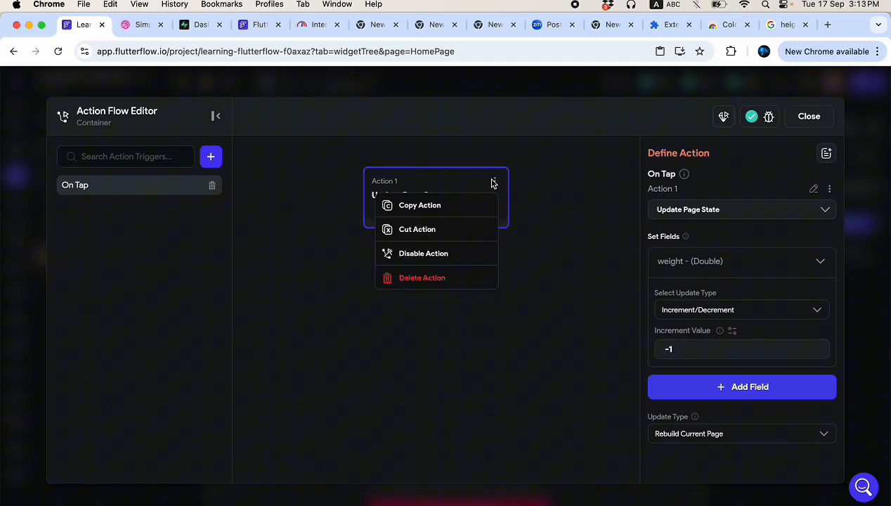
{"action": "left_click", "coordinate": [462, 205]}
{"action": "left_click", "coordinate": [809, 116]}
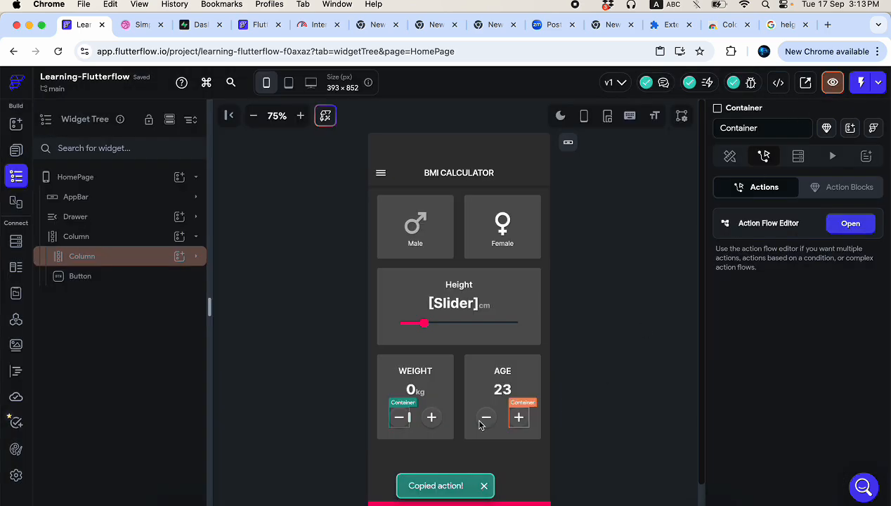
{"action": "left_click", "coordinate": [432, 418]}
{"action": "left_click", "coordinate": [766, 155]}
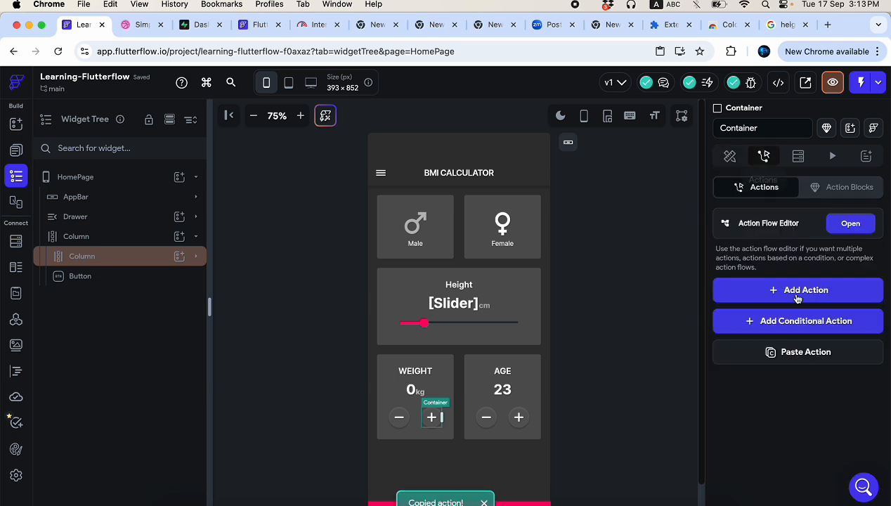
{"action": "left_click", "coordinate": [796, 350]}
{"action": "scroll", "coordinate": [795, 379], "scroll_direction": "down", "scroll_amount": 3}
{"action": "scroll", "coordinate": [796, 403], "scroll_direction": "down", "scroll_amount": 1}
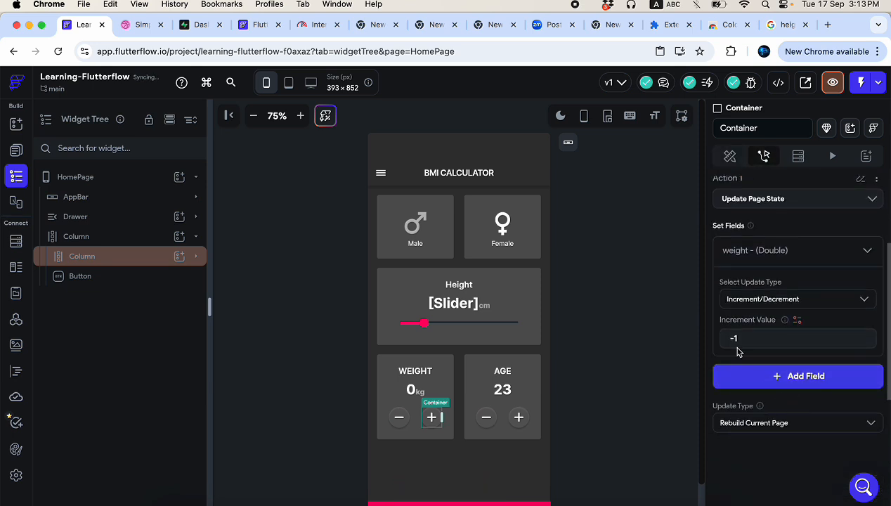
- Add a local page state field named age of type Integer to HomePage
{"action": "left_click", "coordinate": [565, 433]}
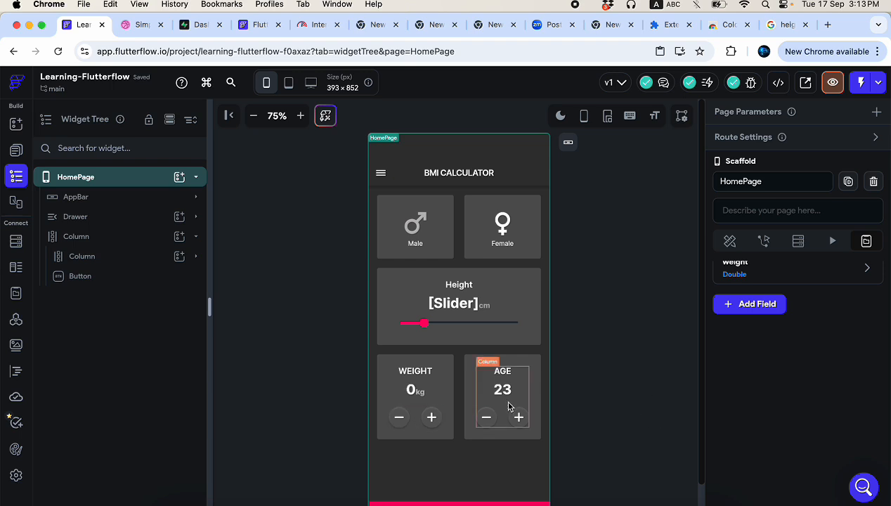
{"action": "left_click", "coordinate": [605, 381]}
{"action": "scroll", "coordinate": [822, 308], "scroll_direction": "up", "scroll_amount": 2}
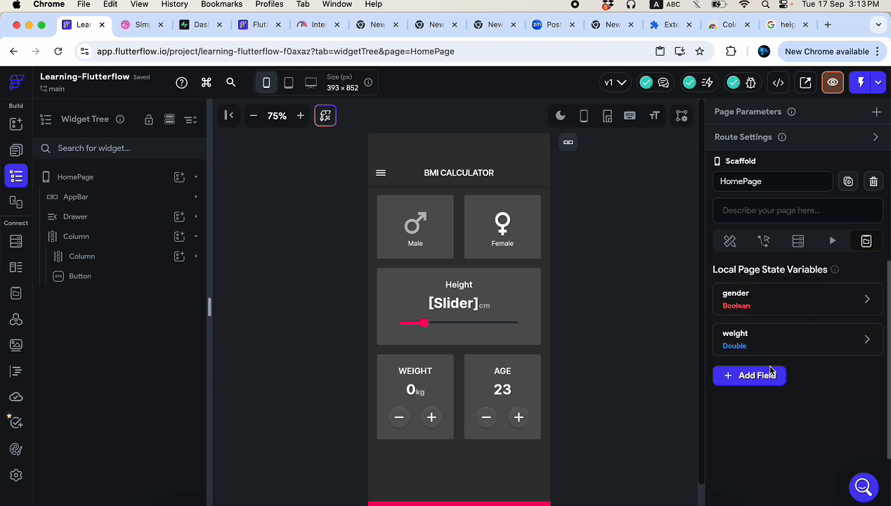
{"action": "left_click", "coordinate": [750, 373]}
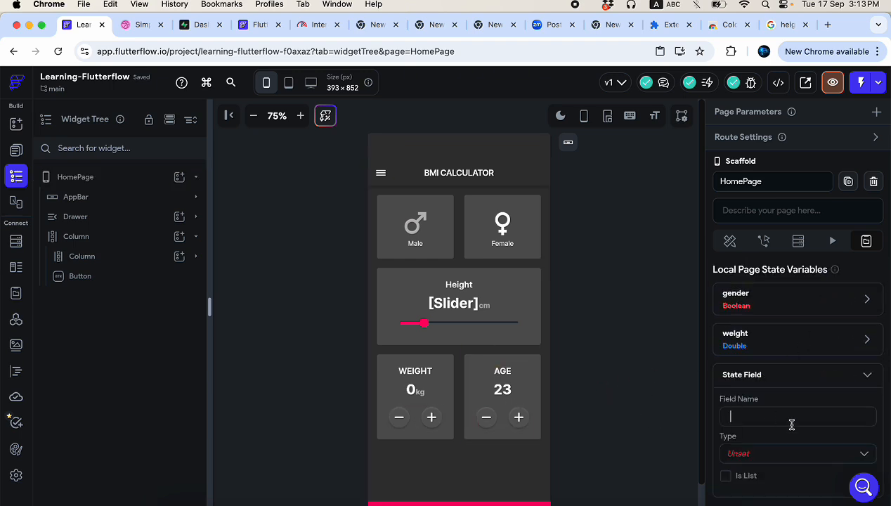
{"action": "type", "text": "age"}
{"action": "left_click", "coordinate": [788, 453]}
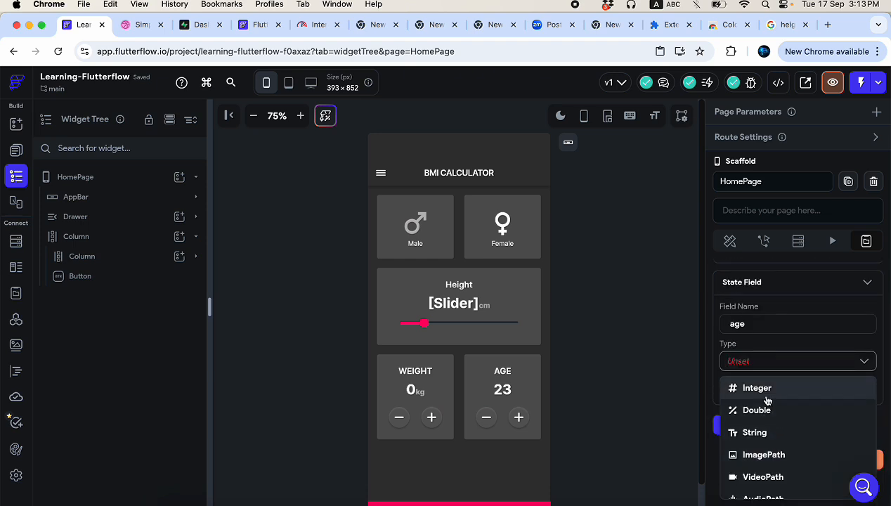
{"action": "left_click", "coordinate": [768, 399]}
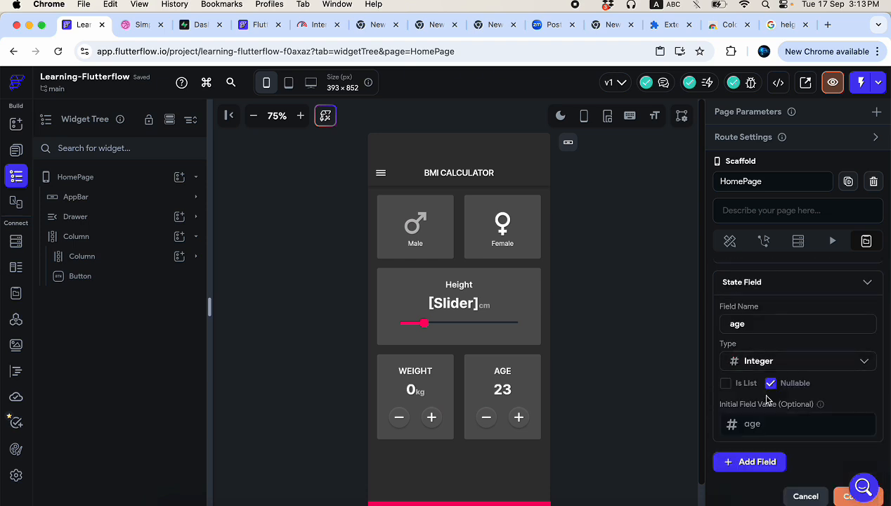
- Change the weight page state field to Integer, make it non-nullable, and set its initial value to 0
{"action": "left_click", "coordinate": [761, 350]}
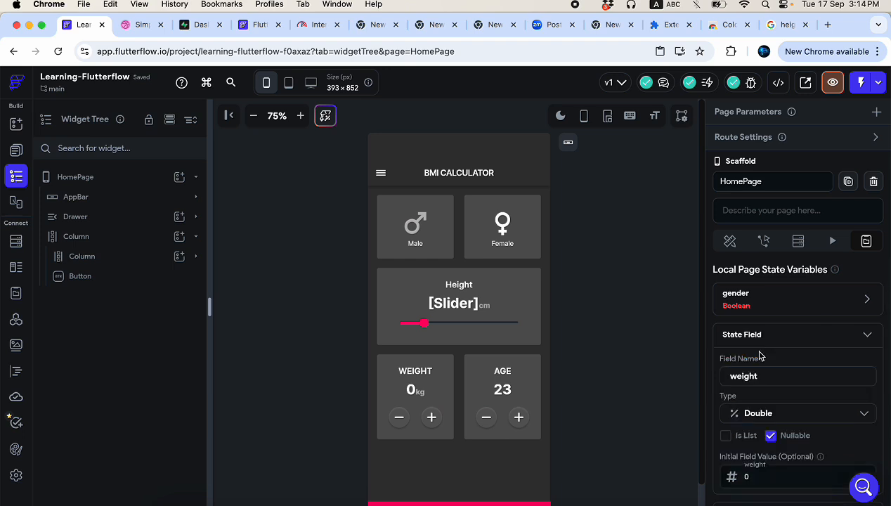
{"action": "left_click", "coordinate": [766, 413]}
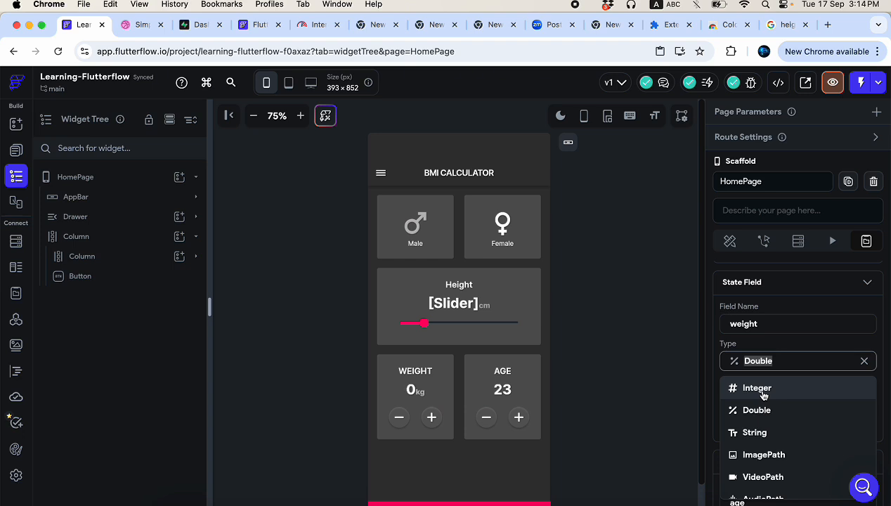
{"action": "left_click", "coordinate": [762, 388]}
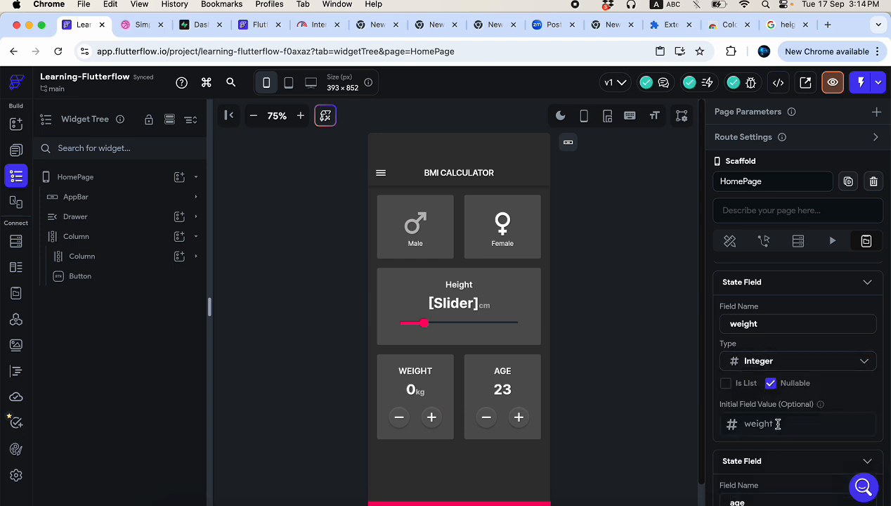
{"action": "scroll", "coordinate": [802, 416], "scroll_direction": "down", "scroll_amount": 1}
{"action": "left_click", "coordinate": [771, 371]}
{"action": "left_click", "coordinate": [762, 402]}
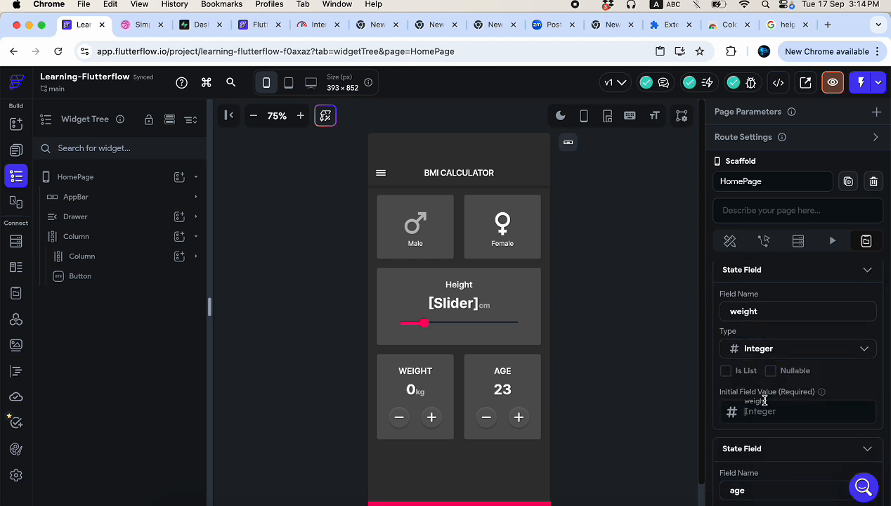
{"action": "type", "text": "0"}
- Make the age page state field non-nullable with an initial value of 0, and confirm the state variables
{"action": "scroll", "coordinate": [795, 416], "scroll_direction": "down", "scroll_amount": 5}
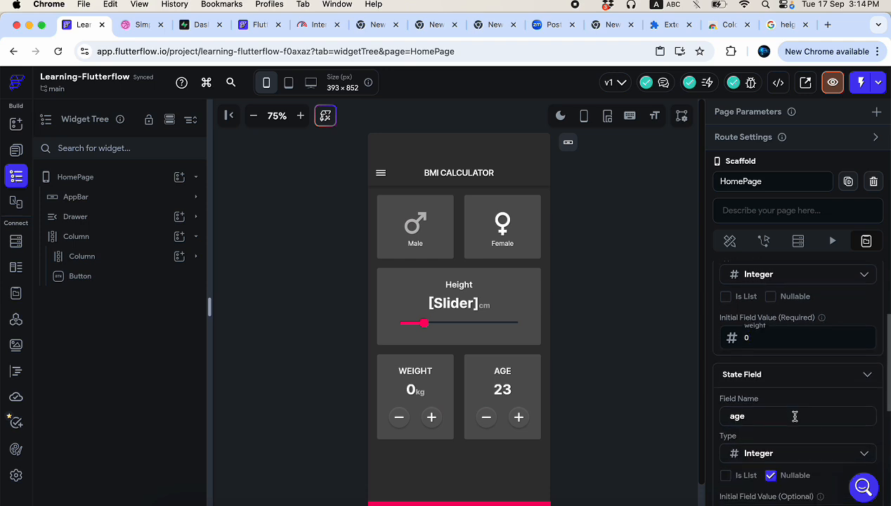
{"action": "left_click", "coordinate": [771, 346]}
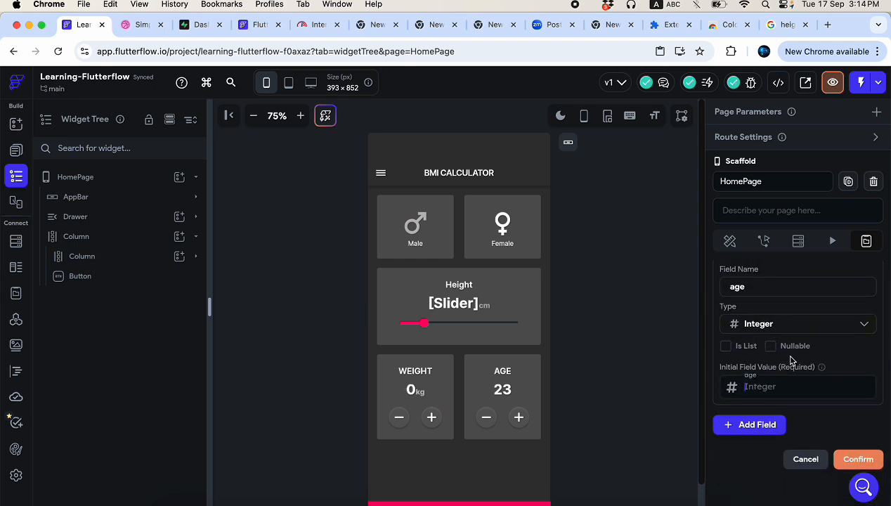
{"action": "scroll", "coordinate": [791, 359], "scroll_direction": "up", "scroll_amount": 1}
{"action": "left_click", "coordinate": [787, 413]}
{"action": "type", "text": "0"}
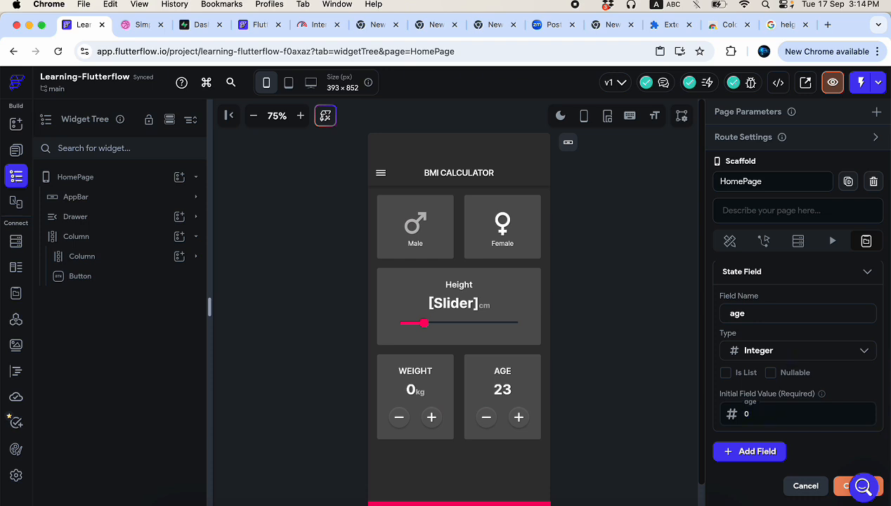
{"action": "scroll", "coordinate": [843, 421], "scroll_direction": "down", "scroll_amount": 2}
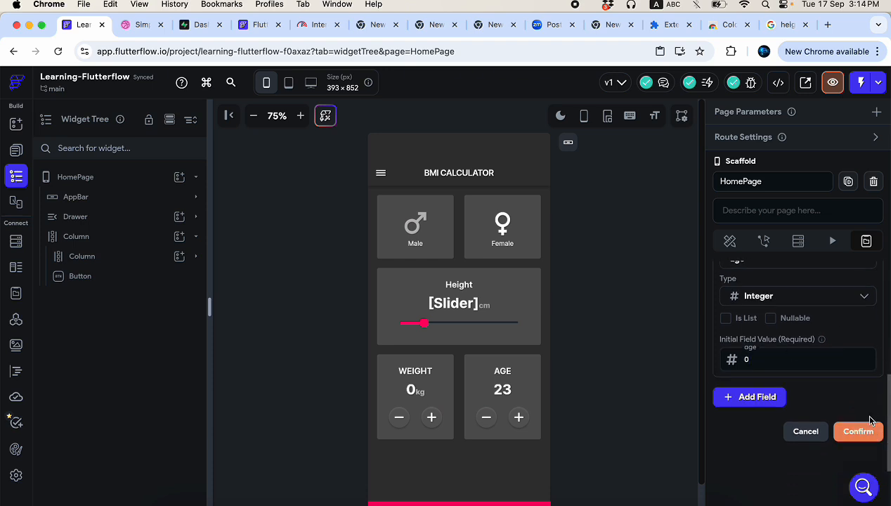
{"action": "left_click", "coordinate": [859, 436]}
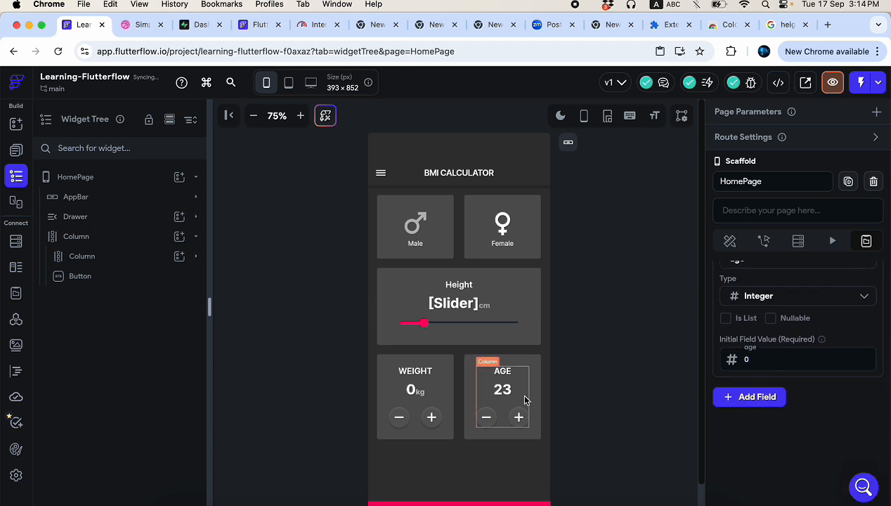
- Bind the age card's number text span to the age page state variable with a default variable value of 0
{"action": "left_click", "coordinate": [504, 391]}
{"action": "scroll", "coordinate": [748, 278], "scroll_direction": "up", "scroll_amount": 10}
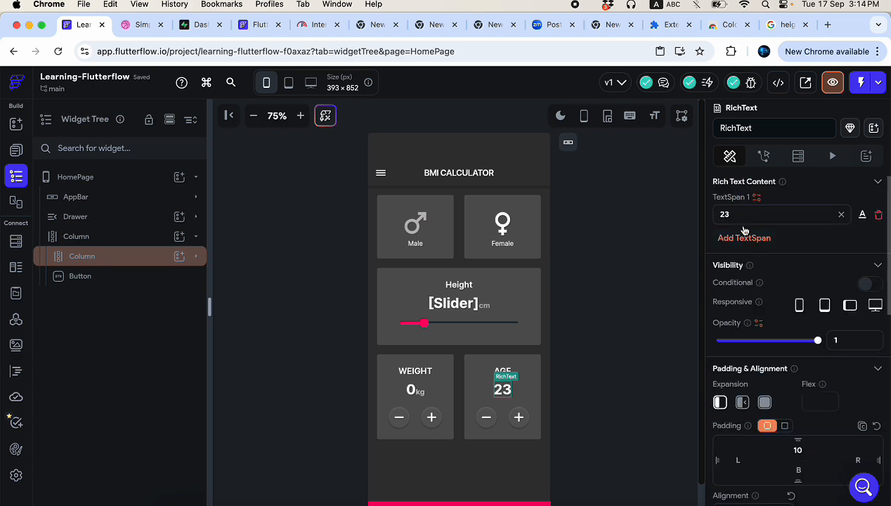
{"action": "left_click", "coordinate": [757, 198]}
{"action": "left_click", "coordinate": [570, 321]}
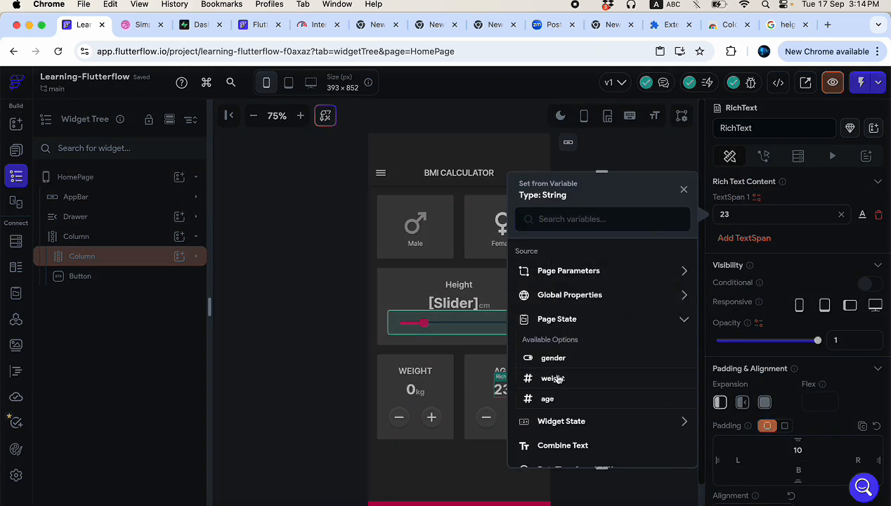
{"action": "left_click", "coordinate": [554, 399]}
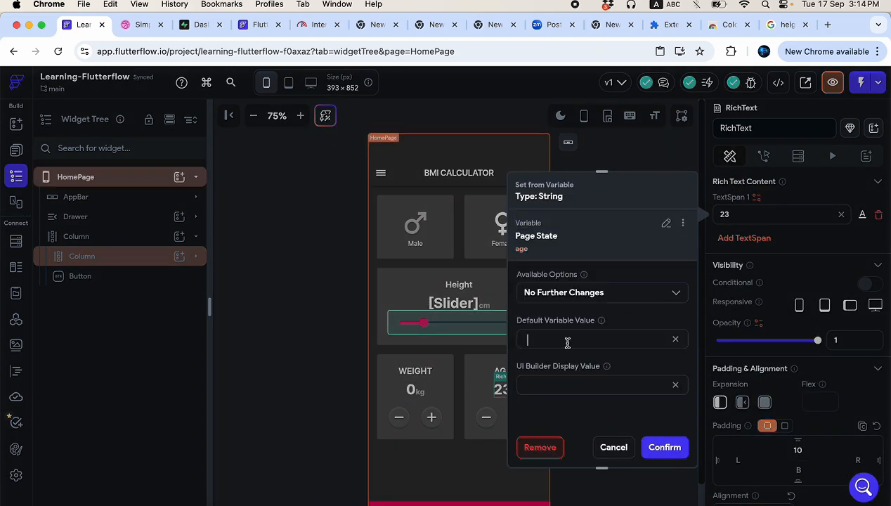
{"action": "type", "text": "0"}
{"action": "left_click", "coordinate": [665, 447]}
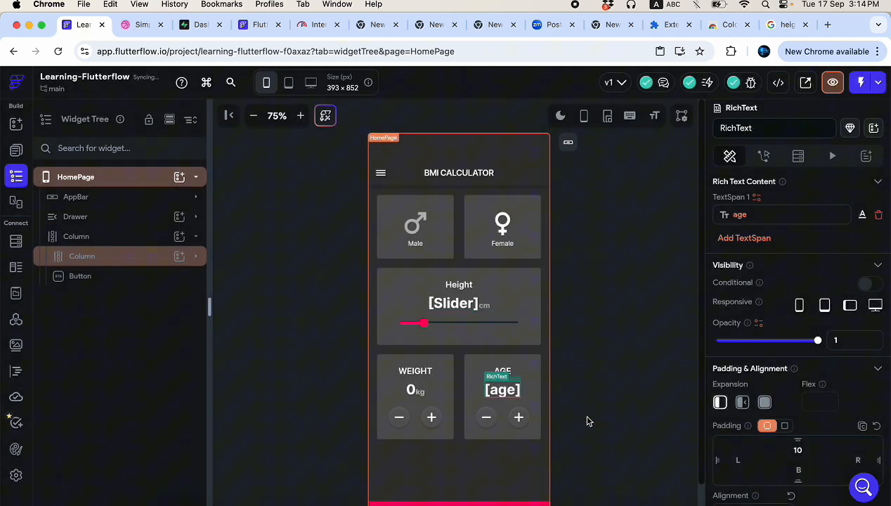
- Paste the copied Update Page State action onto the age card's minus button container
{"action": "left_click", "coordinate": [488, 417]}
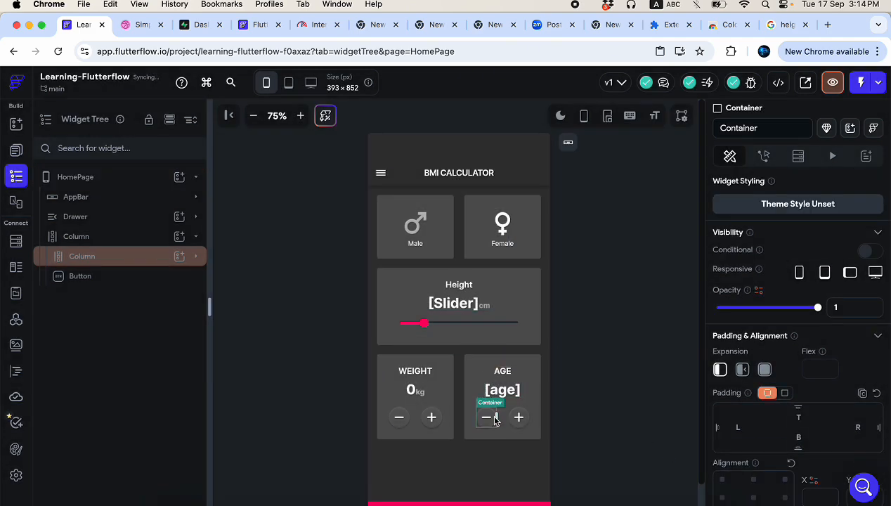
{"action": "left_click", "coordinate": [764, 156]}
{"action": "left_click", "coordinate": [797, 350]}
{"action": "scroll", "coordinate": [794, 380], "scroll_direction": "down", "scroll_amount": 2}
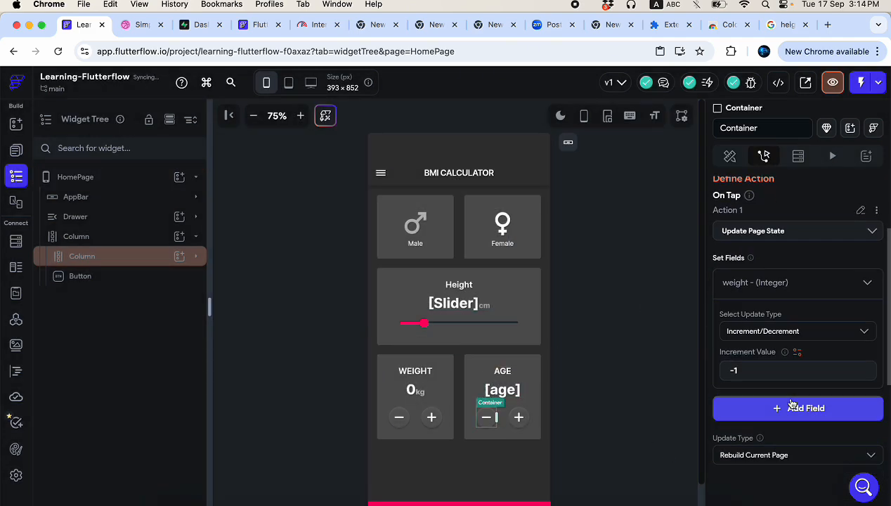
- Replace the weight field in the pasted action with age, using update type Increment/Decrement and an increment value of -1
{"action": "left_click", "coordinate": [830, 282]}
{"action": "left_click", "coordinate": [789, 284]}
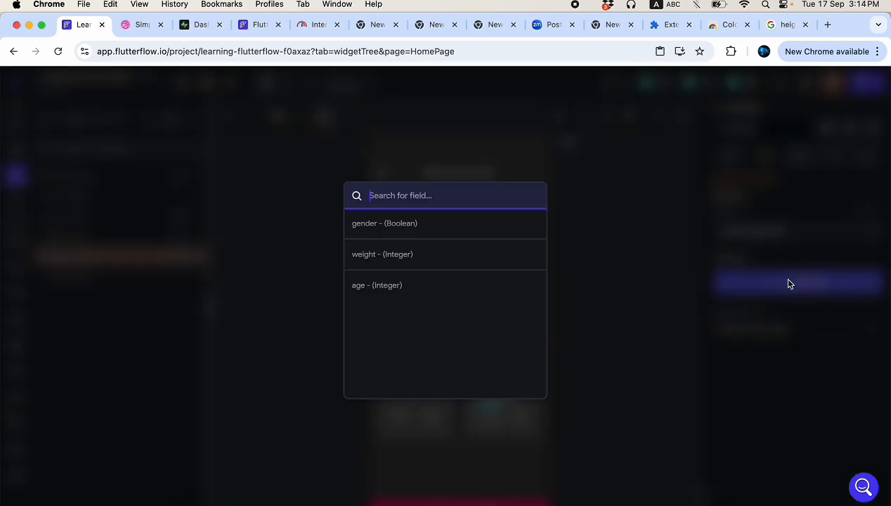
{"action": "left_click", "coordinate": [418, 288]}
{"action": "left_click", "coordinate": [759, 332]}
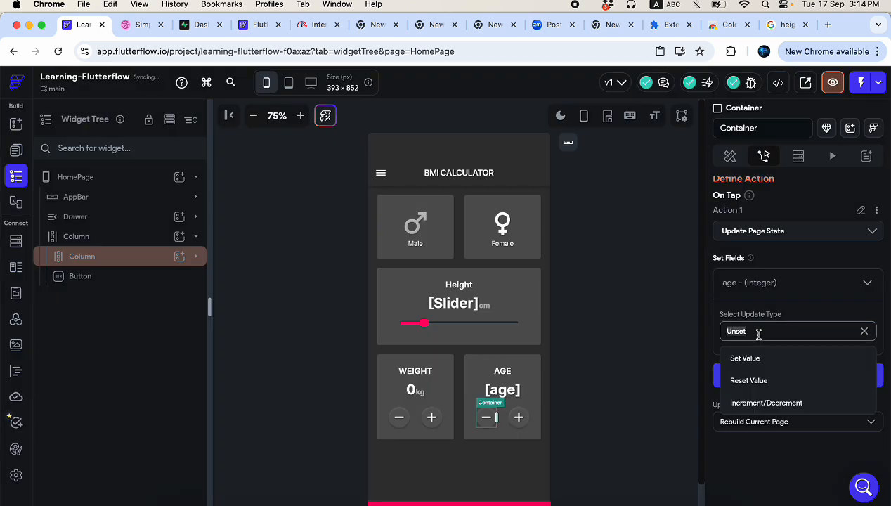
{"action": "left_click", "coordinate": [738, 402]}
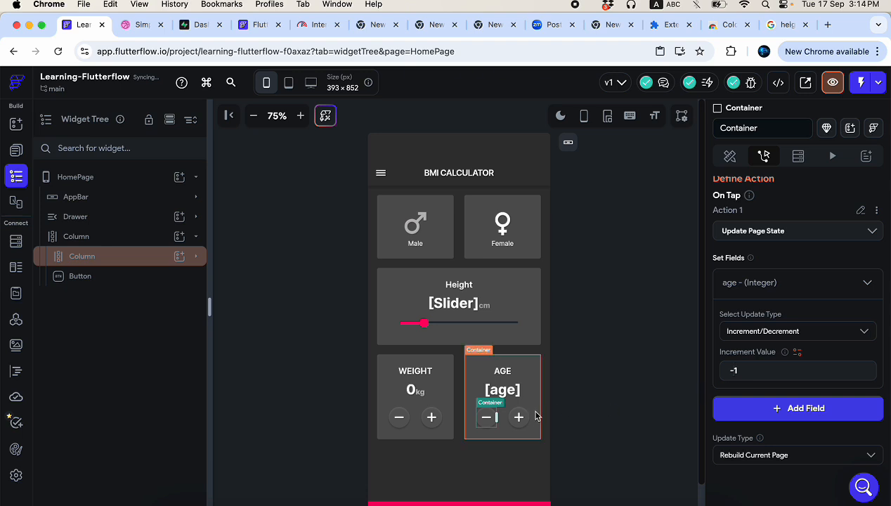
- Copy the age minus button's page state action and paste it onto the age card's plus button container
{"action": "left_click", "coordinate": [877, 210]}
{"action": "left_click", "coordinate": [830, 233]}
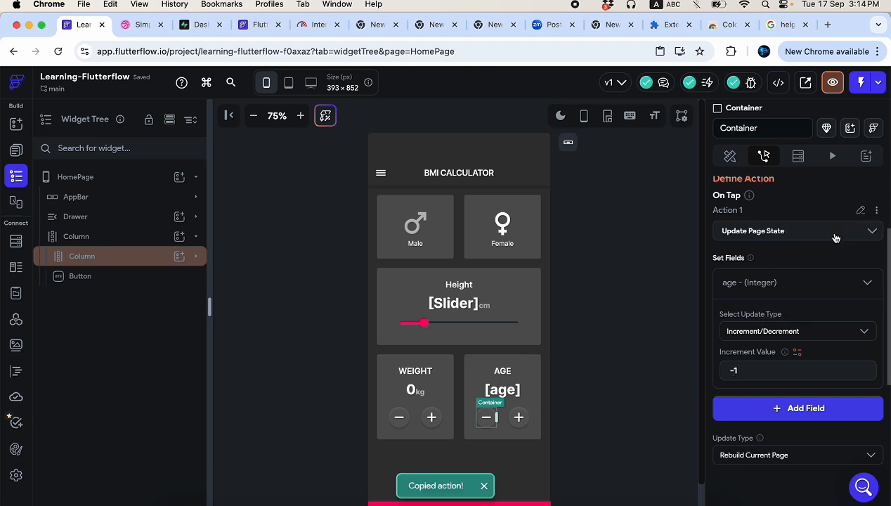
{"action": "left_click", "coordinate": [518, 420]}
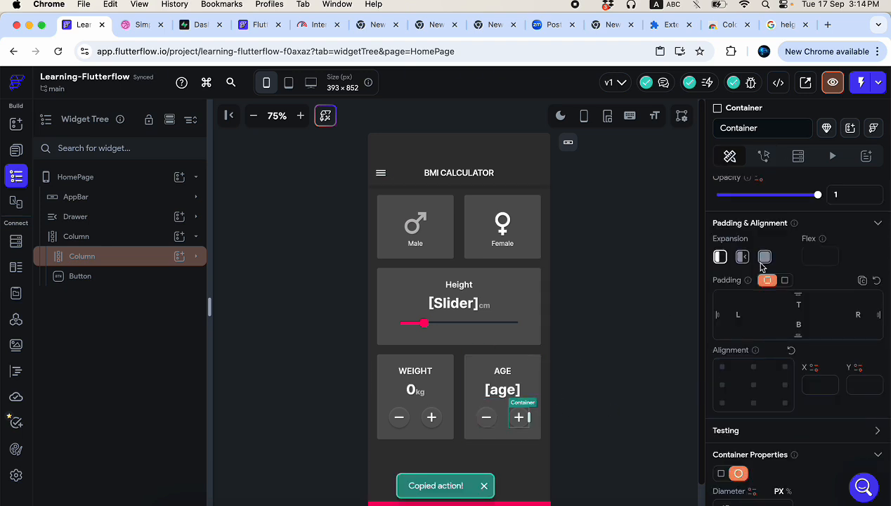
{"action": "left_click", "coordinate": [764, 158]}
{"action": "left_click", "coordinate": [808, 315]}
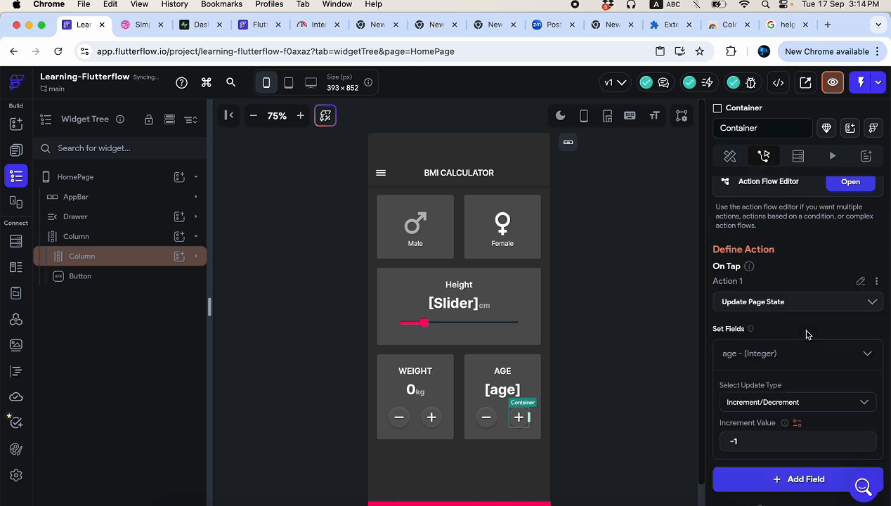
- Set the increment value of the age plus button's action to 1
{"action": "left_click", "coordinate": [733, 443]}
{"action": "type", "text": "1"}
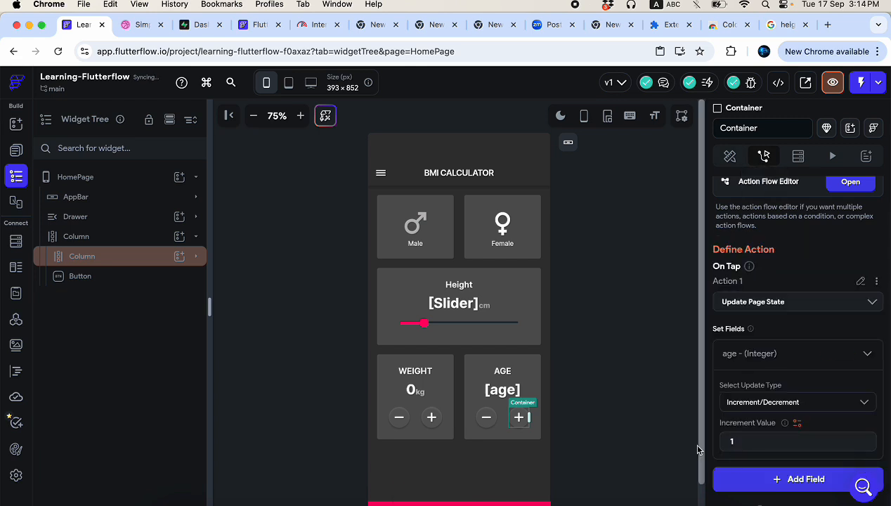
{"action": "left_click", "coordinate": [629, 439]}
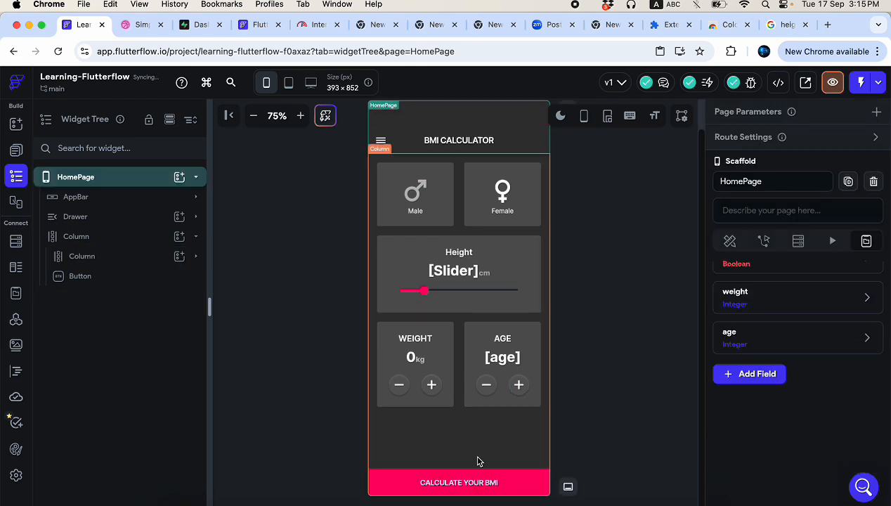
- Create a new custom function in the project's custom code and name it bmiCalculator
{"action": "left_click", "coordinate": [436, 488]}
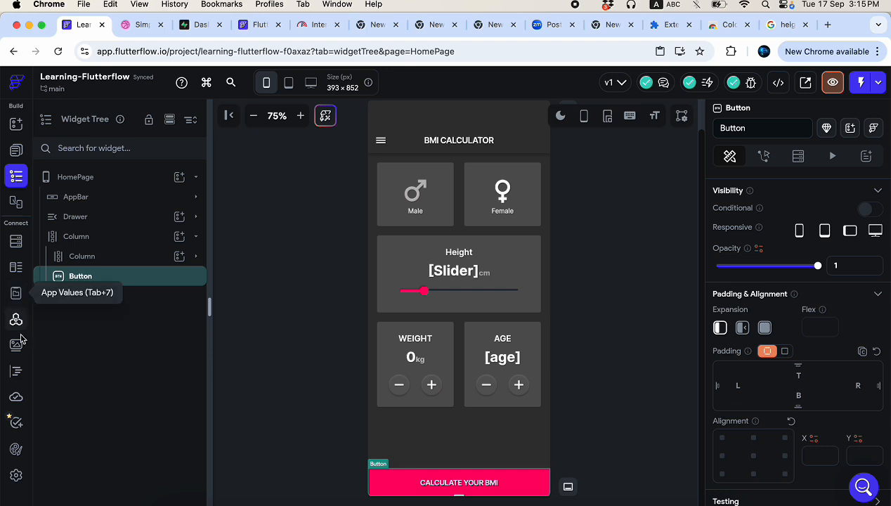
{"action": "left_click", "coordinate": [18, 371]}
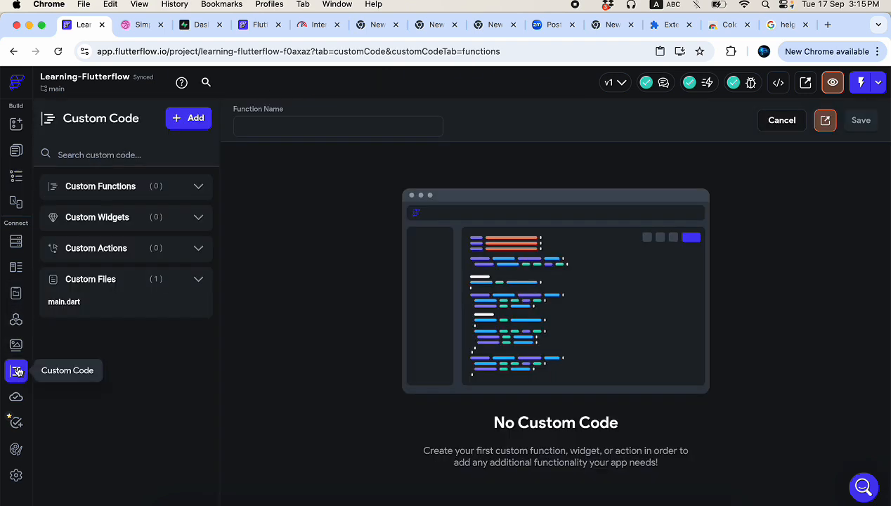
{"action": "left_click", "coordinate": [190, 121]}
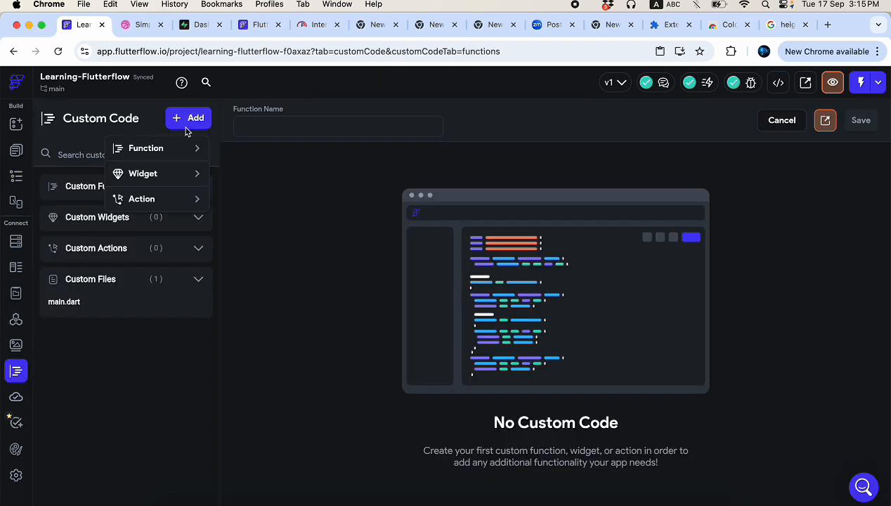
{"action": "left_click", "coordinate": [173, 147]}
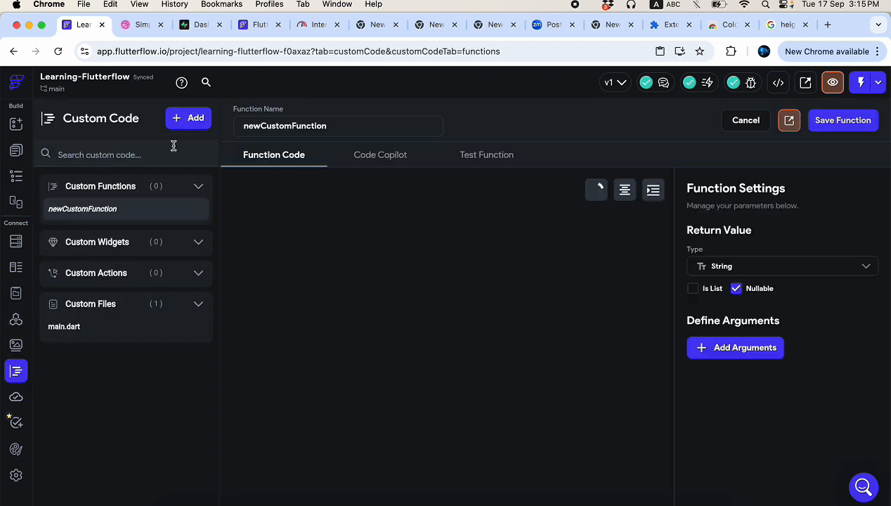
{"action": "double_click", "coordinate": [324, 125]}
{"action": "type", "text": "bm"}
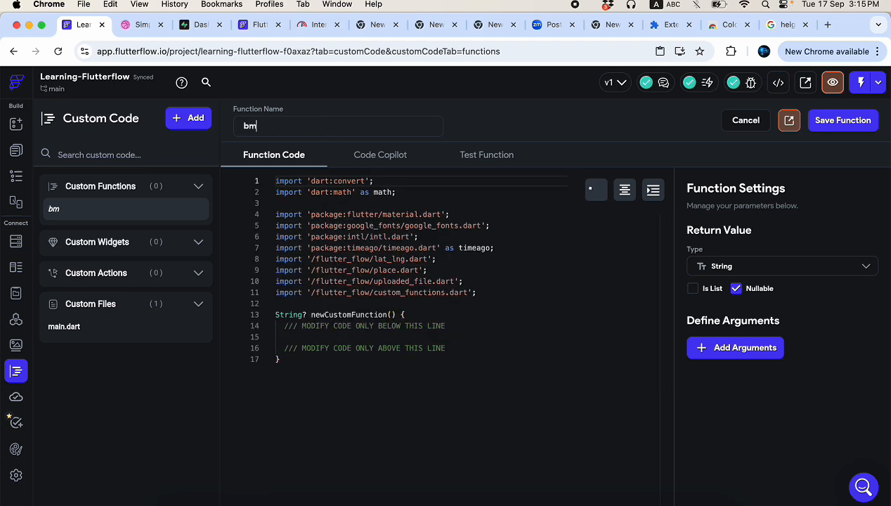
{"action": "type", "text": "iCalculator"}
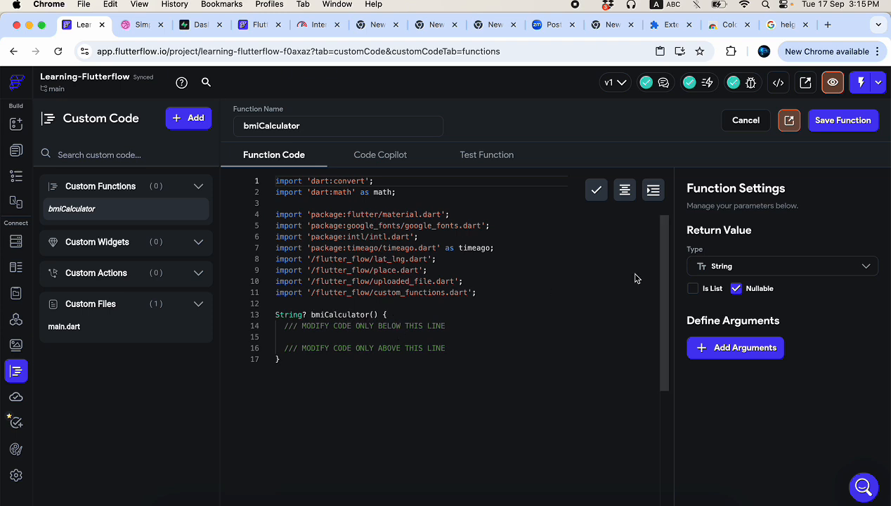
- Keep String as the function's return type and make the return value non-nullable
{"action": "left_click", "coordinate": [724, 266]}
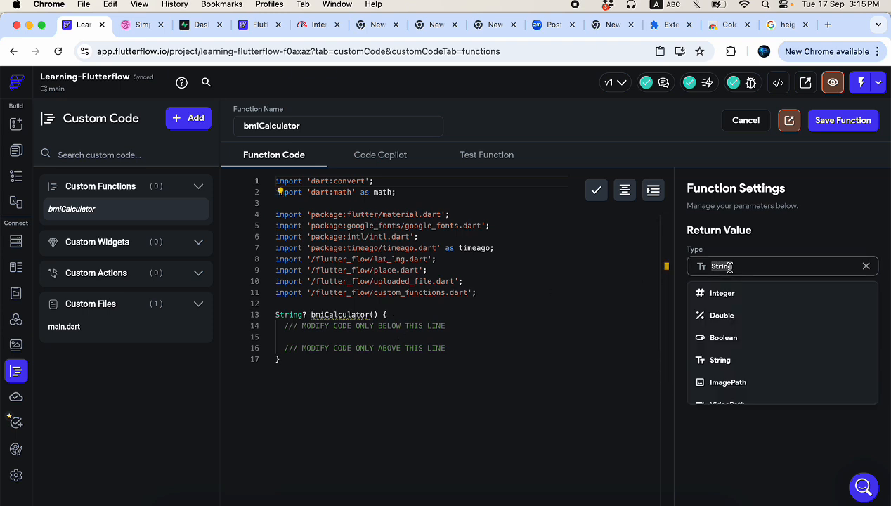
{"action": "left_click", "coordinate": [766, 239]}
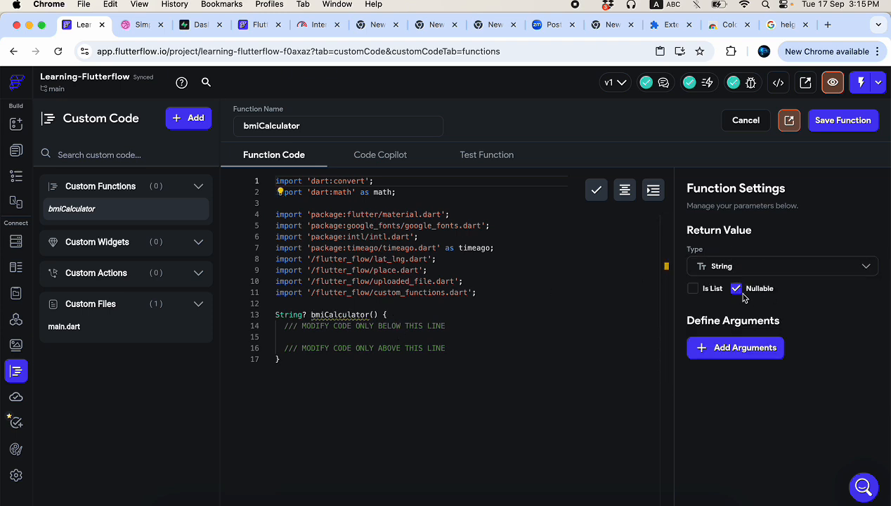
{"action": "left_click", "coordinate": [737, 289]}
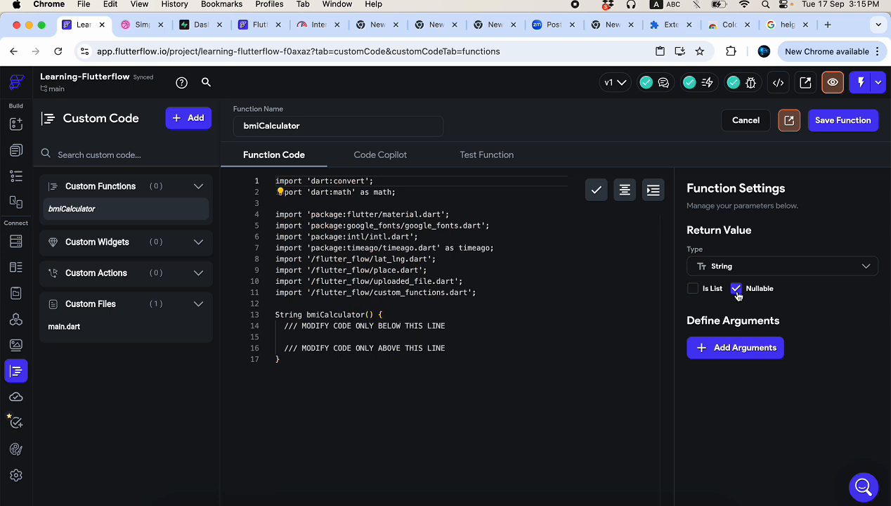
- Add a non-nullable Integer argument named height to the function and add a second, empty argument
{"action": "left_click", "coordinate": [735, 348]}
{"action": "scroll", "coordinate": [738, 403], "scroll_direction": "down", "scroll_amount": 1}
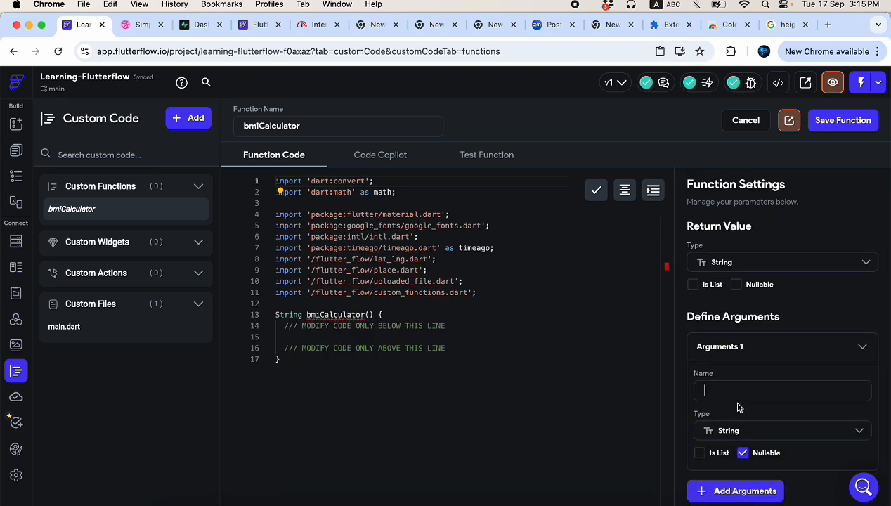
{"action": "type", "text": "height"}
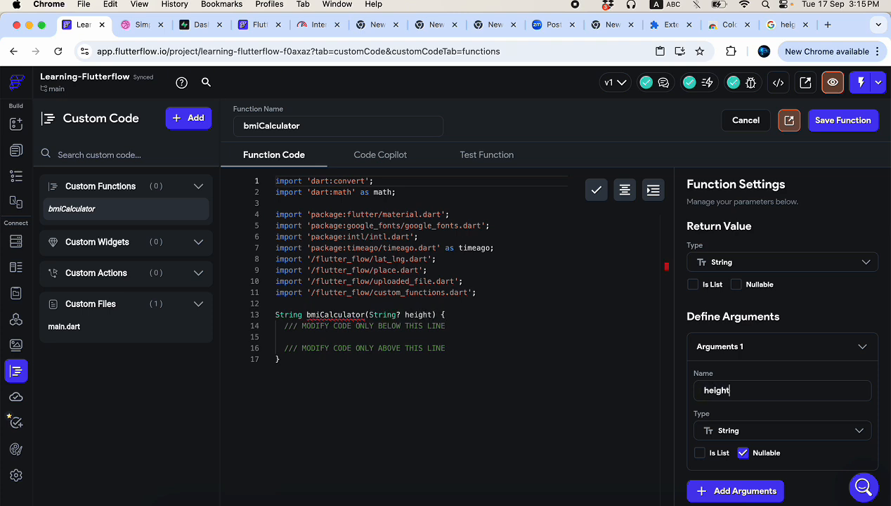
{"action": "left_click", "coordinate": [752, 434]}
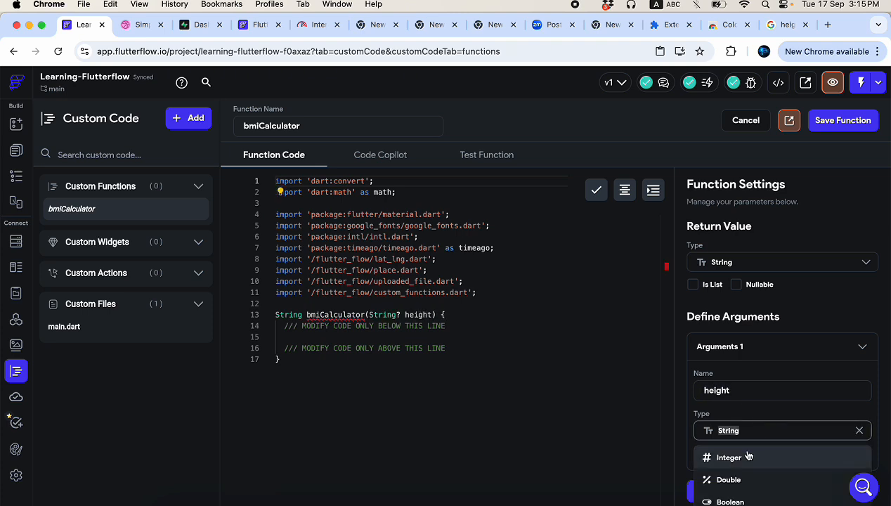
{"action": "left_click", "coordinate": [750, 456]}
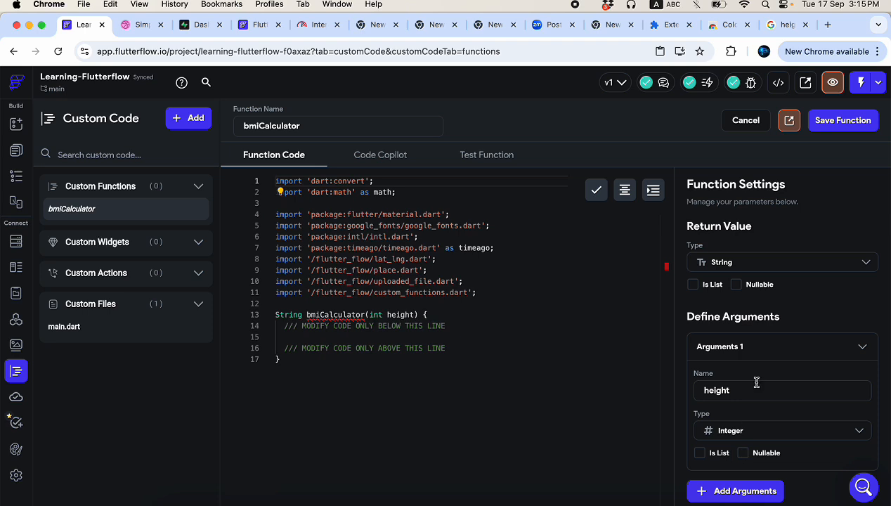
{"action": "left_click", "coordinate": [735, 352]}
{"action": "left_click", "coordinate": [724, 388]}
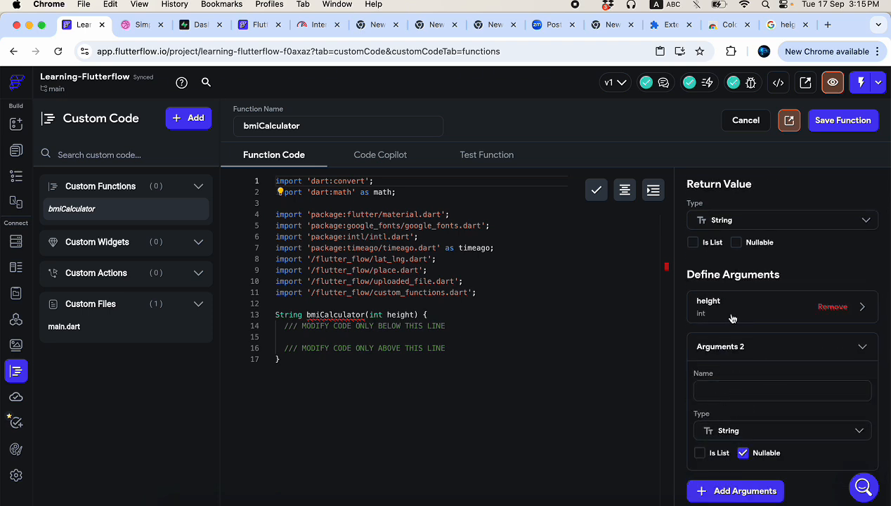
- Make the function's height argument nullable
{"action": "left_click", "coordinate": [733, 319]}
{"action": "left_click", "coordinate": [743, 411]}
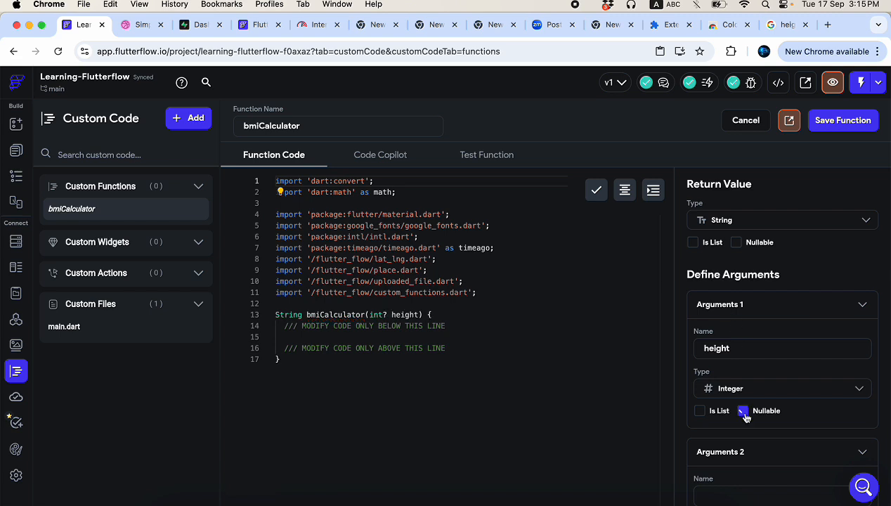
{"action": "scroll", "coordinate": [729, 310], "scroll_direction": "down", "scroll_amount": 1}
{"action": "left_click", "coordinate": [719, 287]}
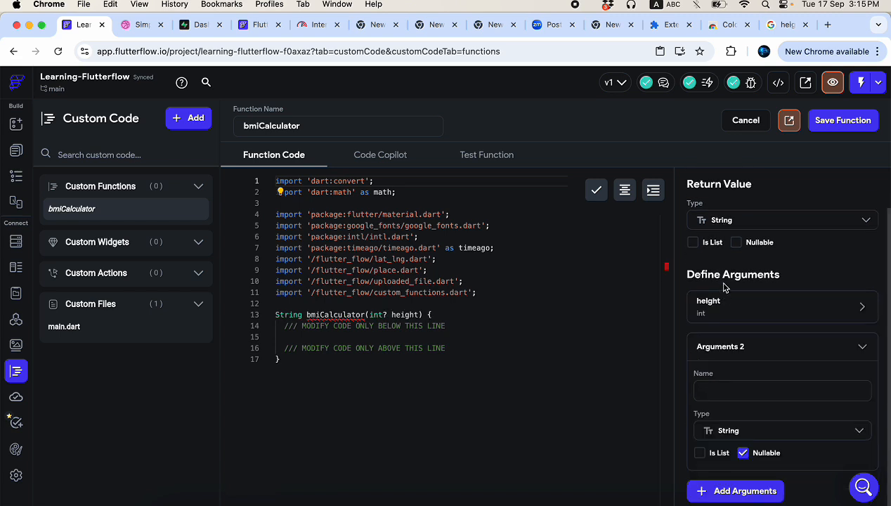
- Name the function's second argument age and set its type to Integer
{"action": "left_click", "coordinate": [718, 385]}
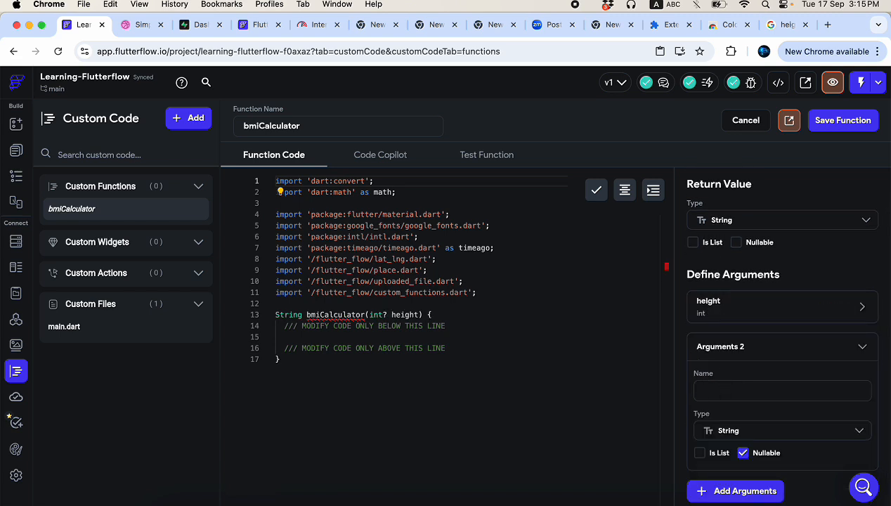
{"action": "type", "text": "age"}
{"action": "left_click", "coordinate": [729, 429]}
{"action": "left_click", "coordinate": [731, 460]}
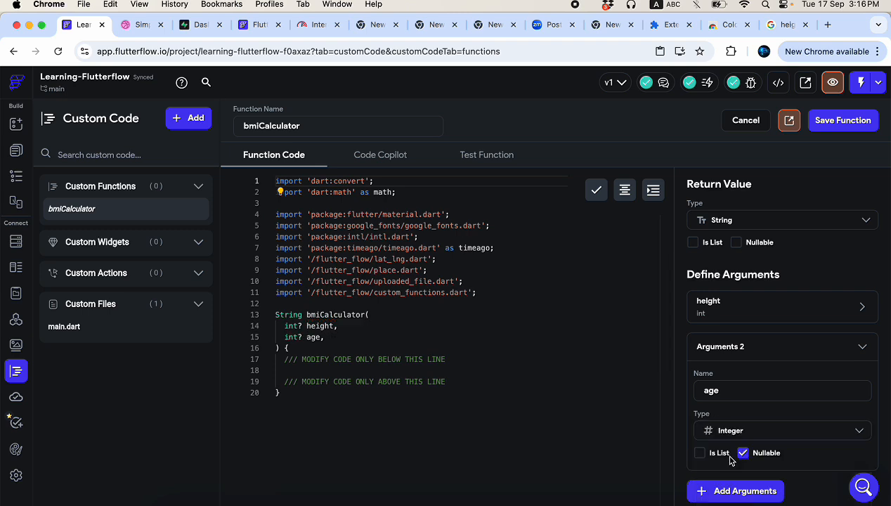
{"action": "left_click", "coordinate": [745, 459]}
{"action": "left_click", "coordinate": [744, 458]}
{"action": "left_click", "coordinate": [722, 346]}
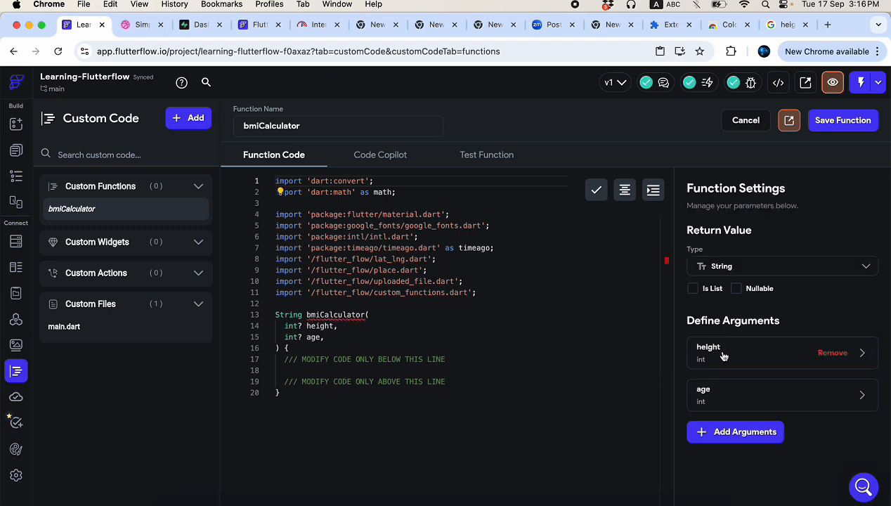
- Add a third argument named gender with type Boolean and make it non-nullable
{"action": "left_click", "coordinate": [720, 432]}
{"action": "scroll", "coordinate": [709, 471], "scroll_direction": "down", "scroll_amount": 2}
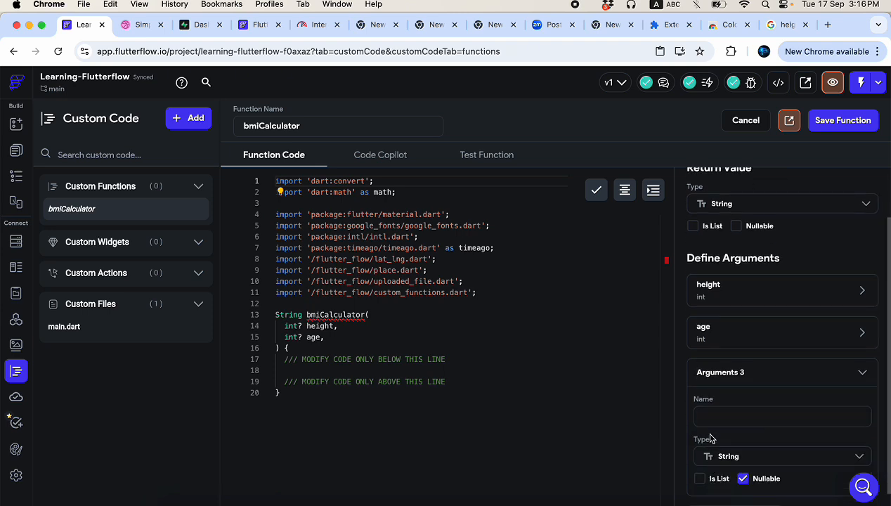
{"action": "type", "text": "gender"}
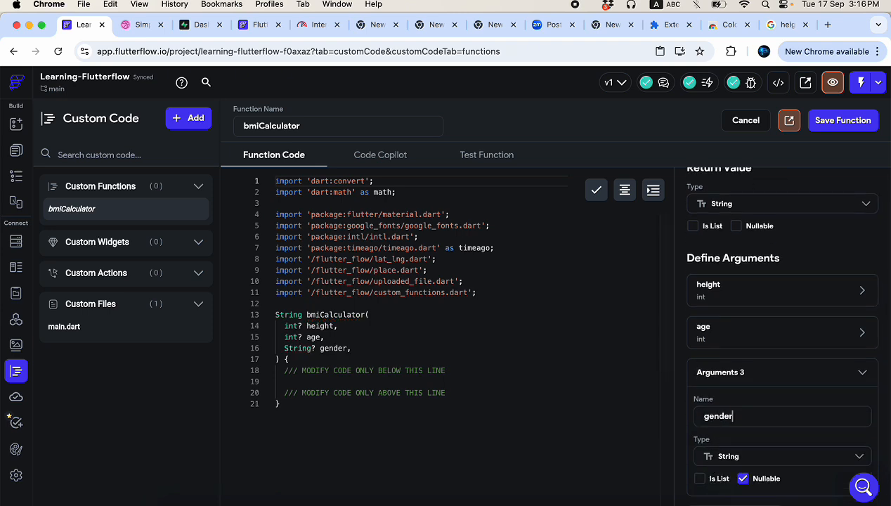
{"action": "left_click", "coordinate": [720, 455]}
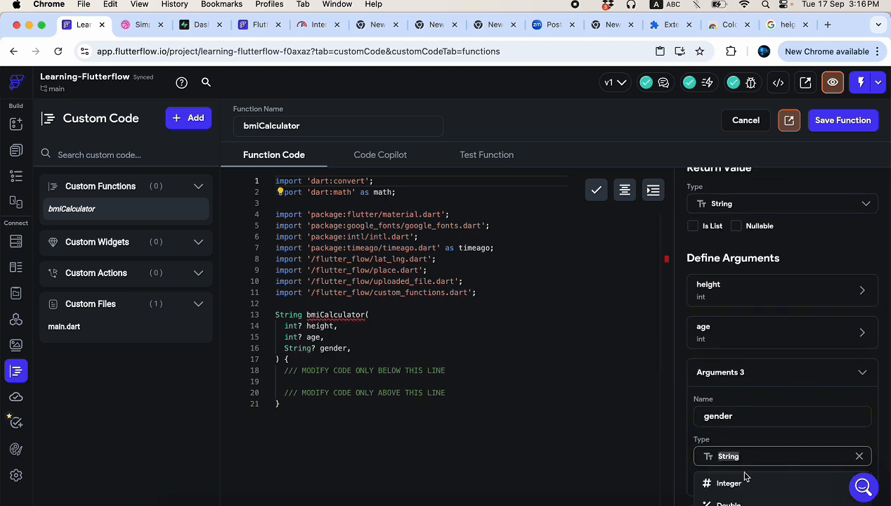
{"action": "left_click", "coordinate": [751, 430]}
{"action": "scroll", "coordinate": [751, 430], "scroll_direction": "down", "scroll_amount": 1}
{"action": "left_click", "coordinate": [749, 431]}
{"action": "scroll", "coordinate": [750, 464], "scroll_direction": "down", "scroll_amount": 2}
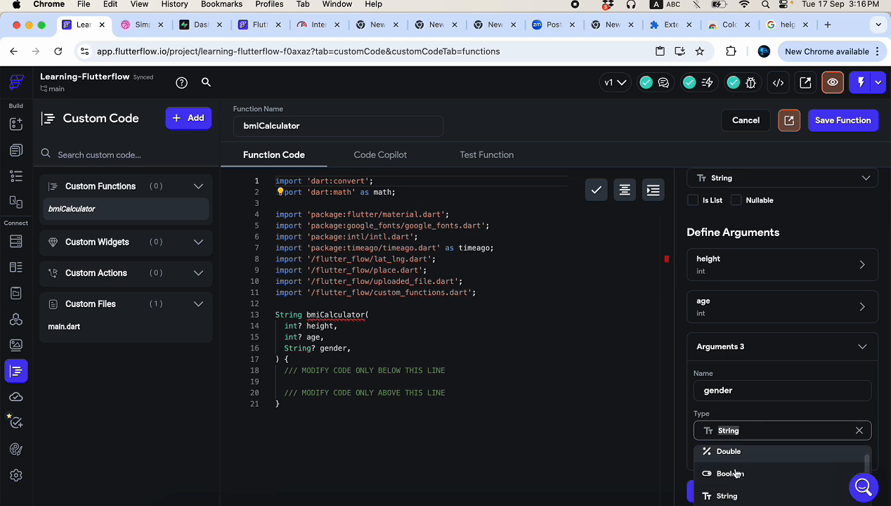
{"action": "left_click", "coordinate": [734, 459]}
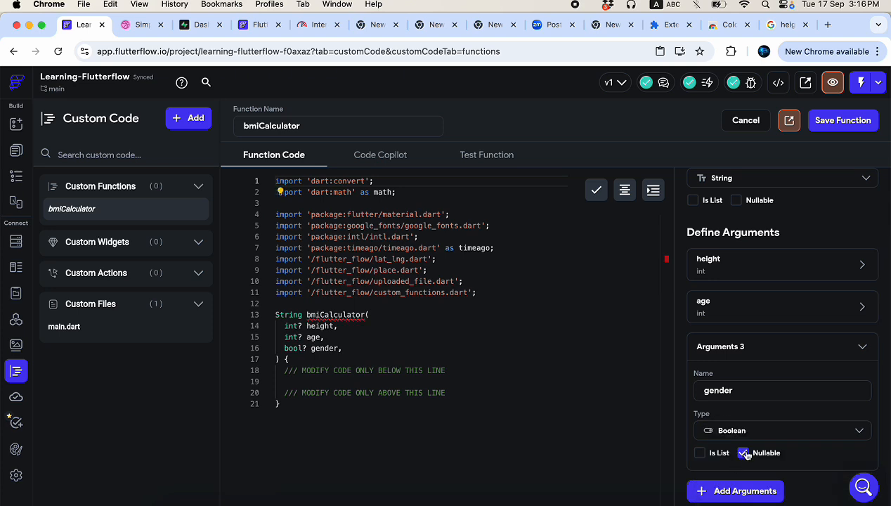
{"action": "left_click", "coordinate": [743, 453]}
{"action": "left_click", "coordinate": [746, 352]}
- Make the age and height arguments of the function non-nullable
{"action": "left_click", "coordinate": [728, 401]}
{"action": "left_click", "coordinate": [741, 497]}
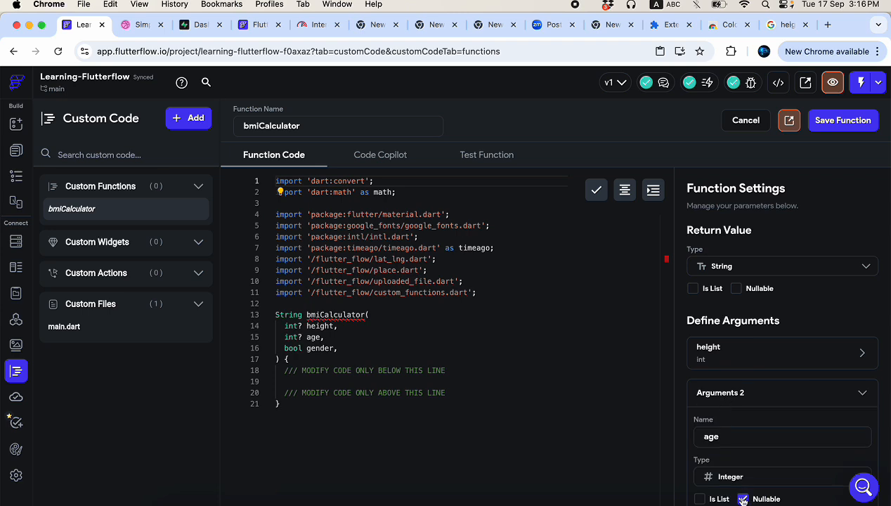
{"action": "left_click", "coordinate": [731, 347]}
{"action": "scroll", "coordinate": [731, 352], "scroll_direction": "down", "scroll_amount": 2}
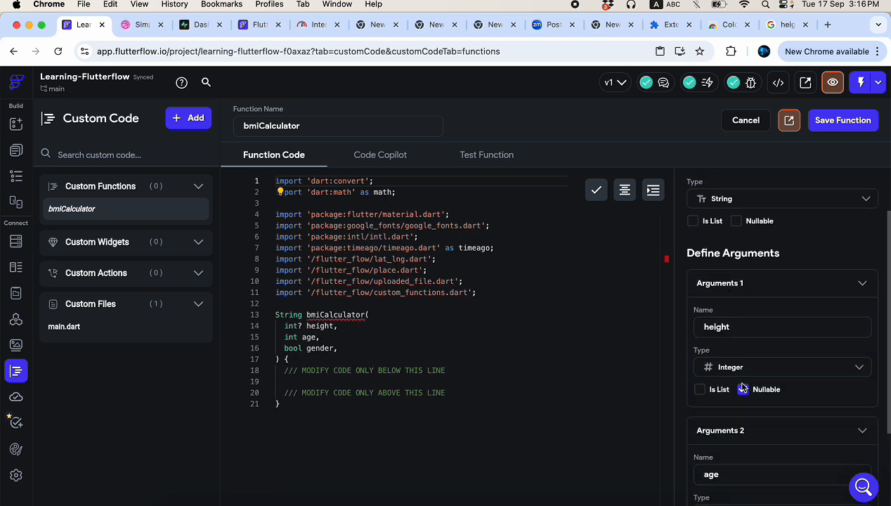
{"action": "left_click", "coordinate": [742, 386]}
{"action": "left_click", "coordinate": [724, 284]}
{"action": "left_click", "coordinate": [710, 328]}
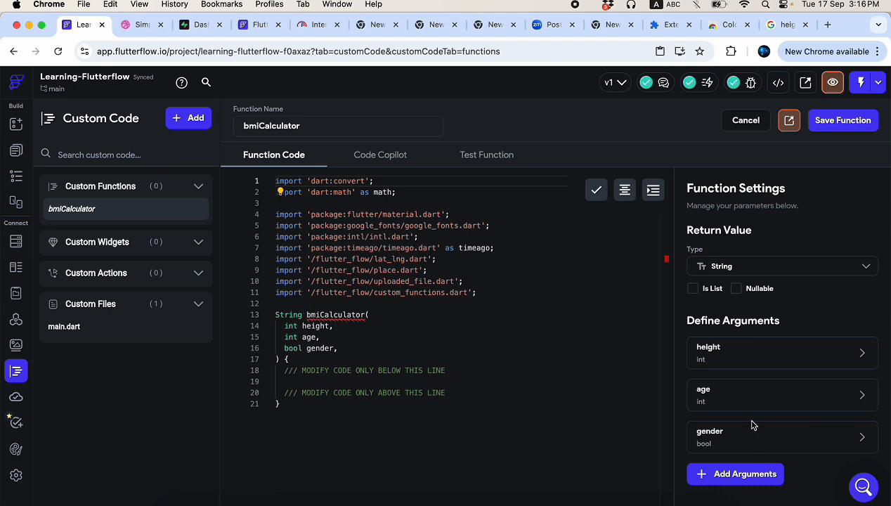
- Add a fourth argument named weight as a non-nullable Integer
{"action": "left_click", "coordinate": [740, 476]}
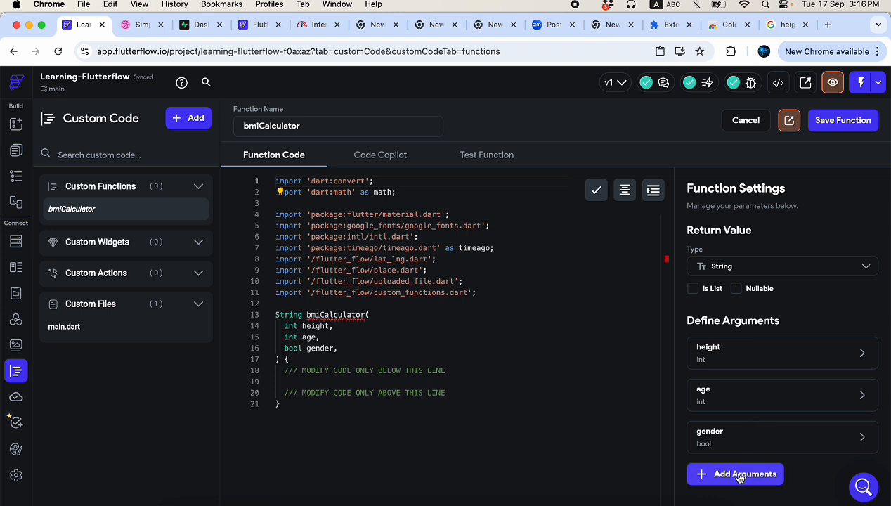
{"action": "scroll", "coordinate": [704, 492], "scroll_direction": "down", "scroll_amount": 3}
{"action": "left_click", "coordinate": [717, 423]}
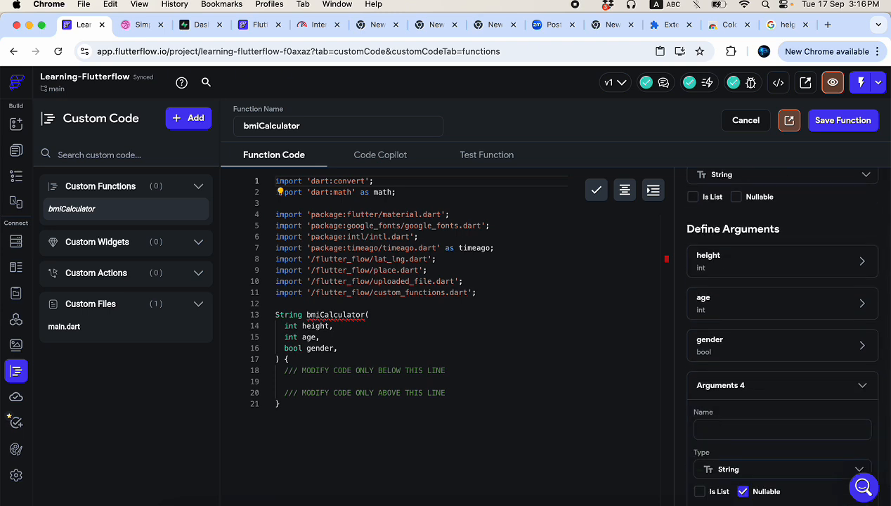
{"action": "type", "text": "weig"}
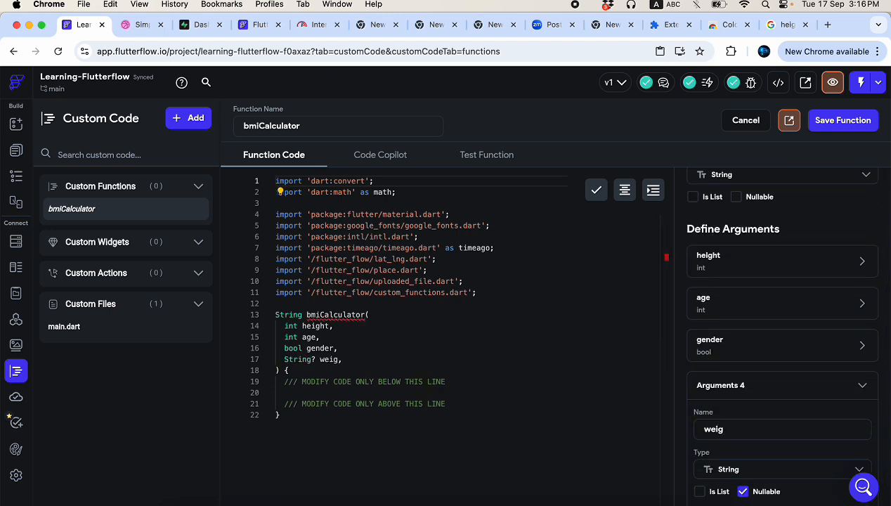
{"action": "type", "text": "ht"}
{"action": "left_click", "coordinate": [726, 462]}
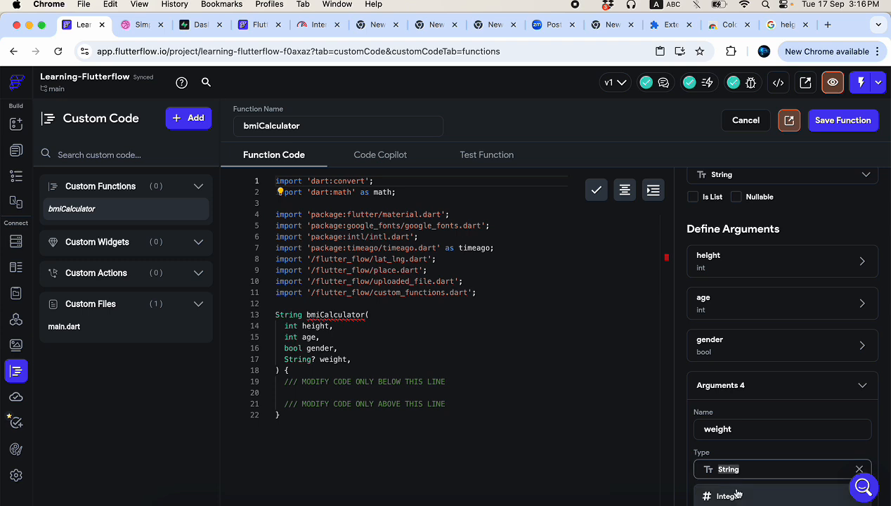
{"action": "left_click", "coordinate": [732, 493]}
{"action": "left_click", "coordinate": [744, 453]}
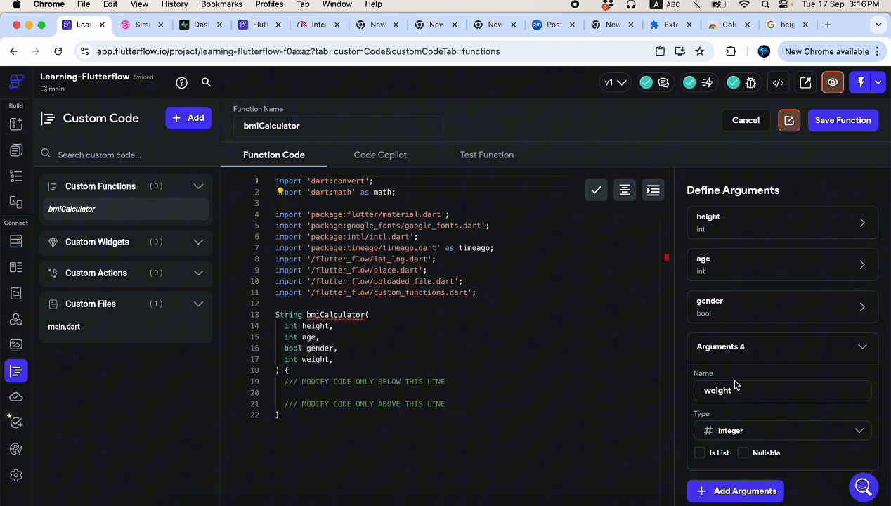
{"action": "left_click", "coordinate": [734, 345]}
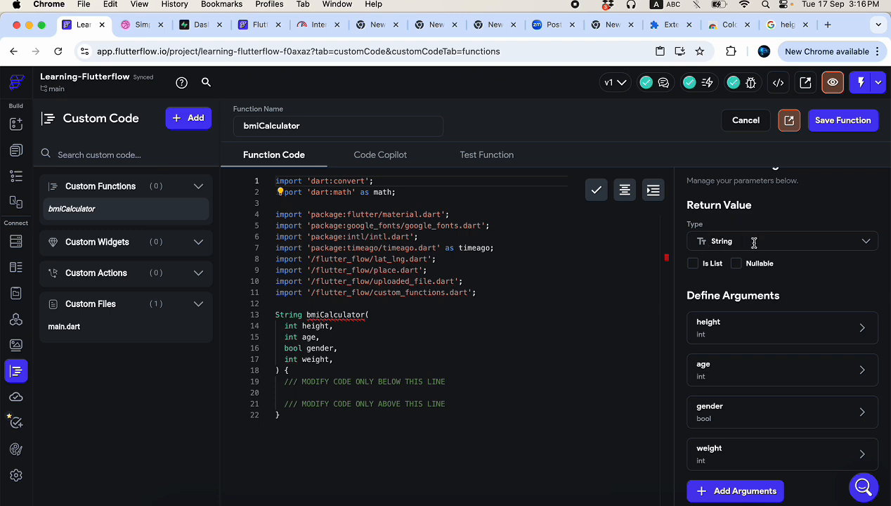
- Generate the function with Code Copilot from the description 'calculate bmi as true mean female and false means male, weight in kg, height in cm'
{"action": "left_click", "coordinate": [380, 158]}
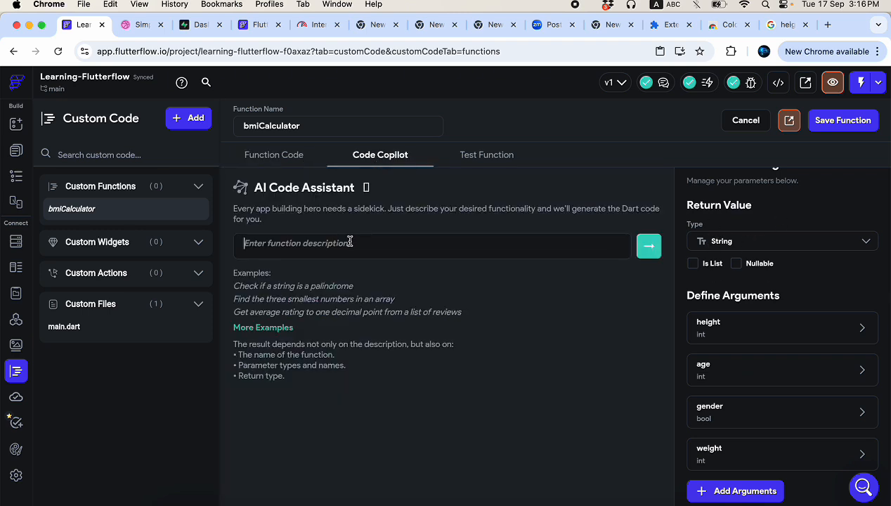
{"action": "type", "text": "calculate"}
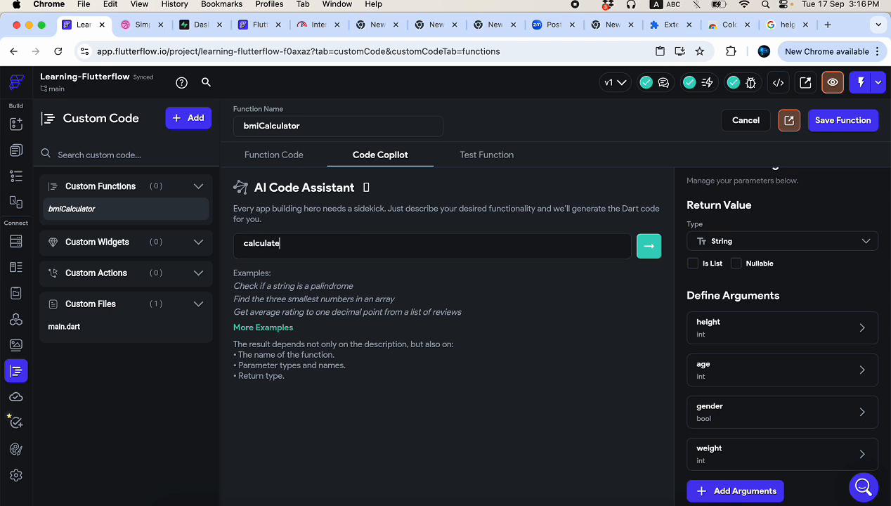
{"action": "type", "text": " bmi as true mean"}
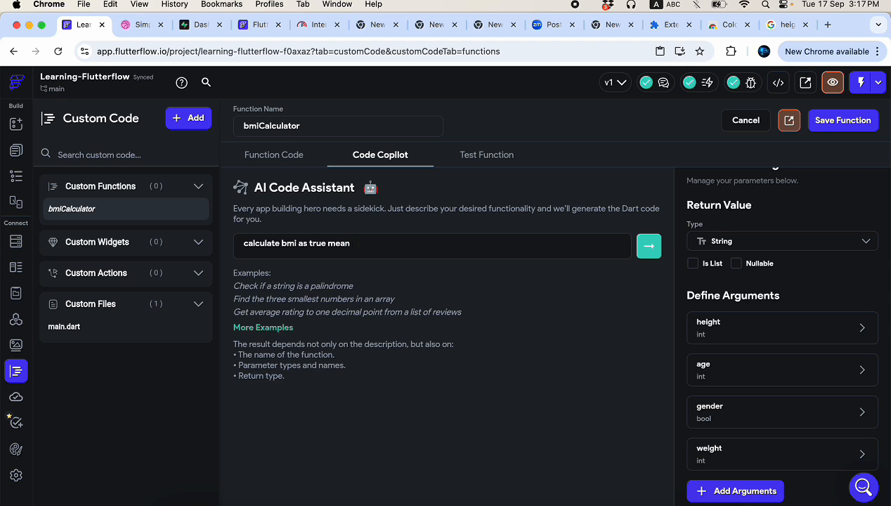
{"action": "type", "text": "male"}
{"action": "key", "text": "BackSpace"}
{"action": "key", "text": "BackSpace"}
{"action": "key", "text": "BackSpace"}
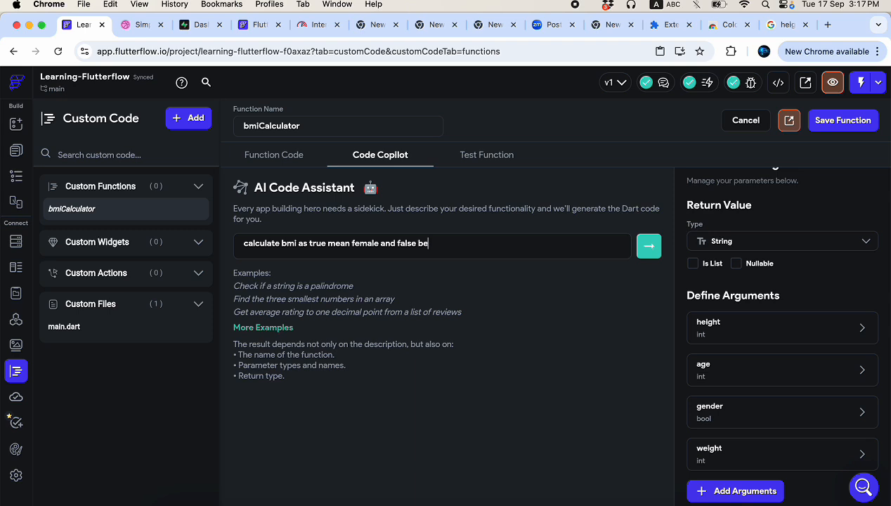
{"action": "type", "text": "means male, weight in kg"}
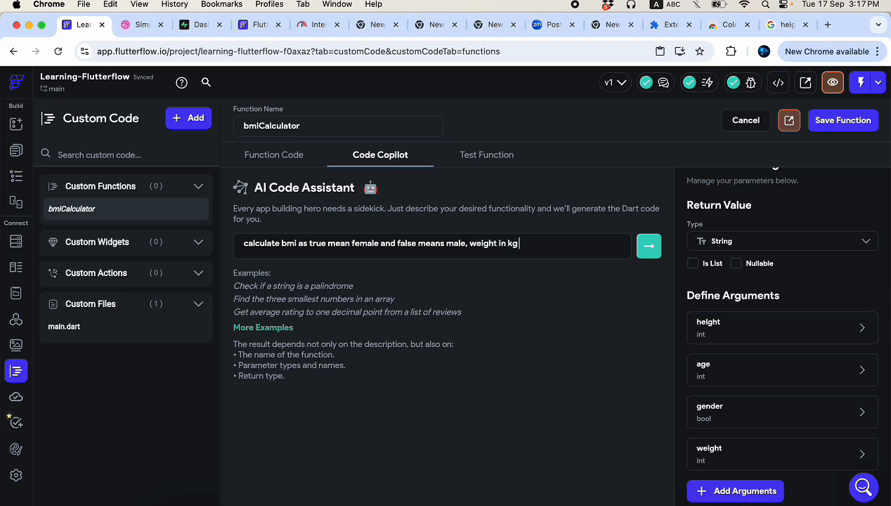
{"action": "type", "text": ", height in cm"}
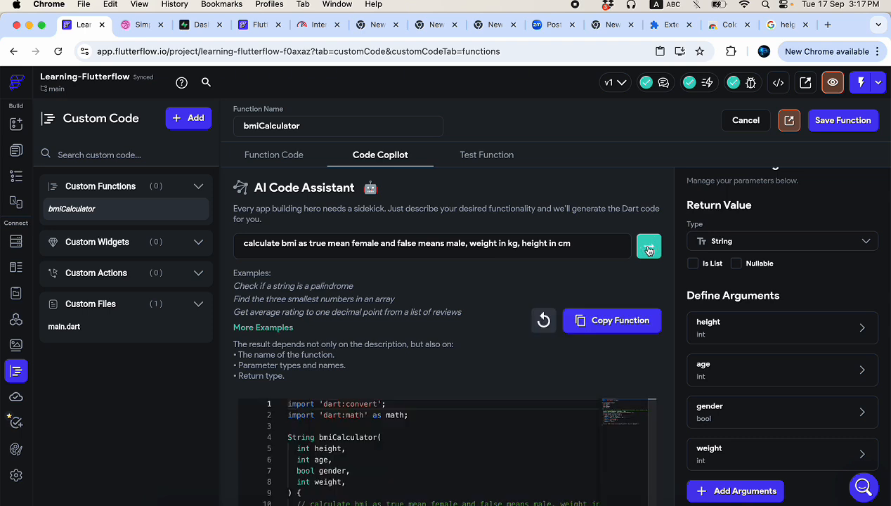
{"action": "scroll", "coordinate": [395, 452], "scroll_direction": "down", "scroll_amount": 5}
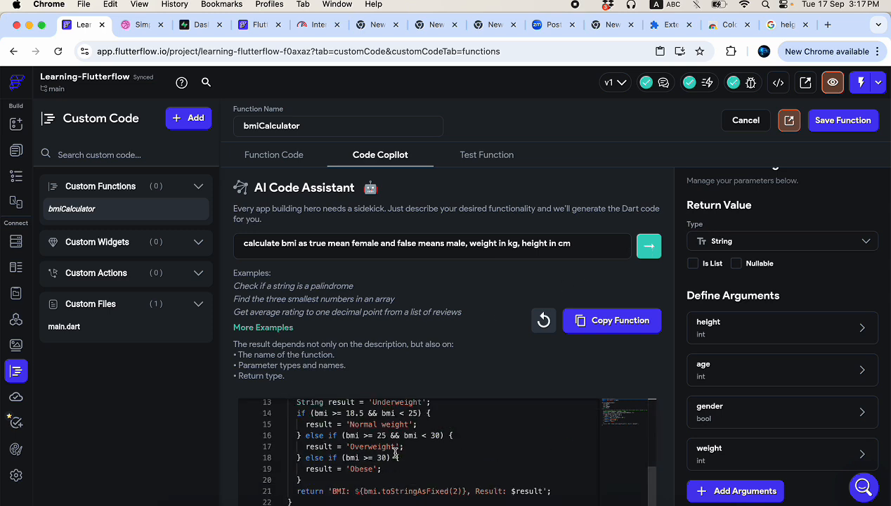
{"action": "scroll", "coordinate": [395, 452], "scroll_direction": "down", "scroll_amount": 1}
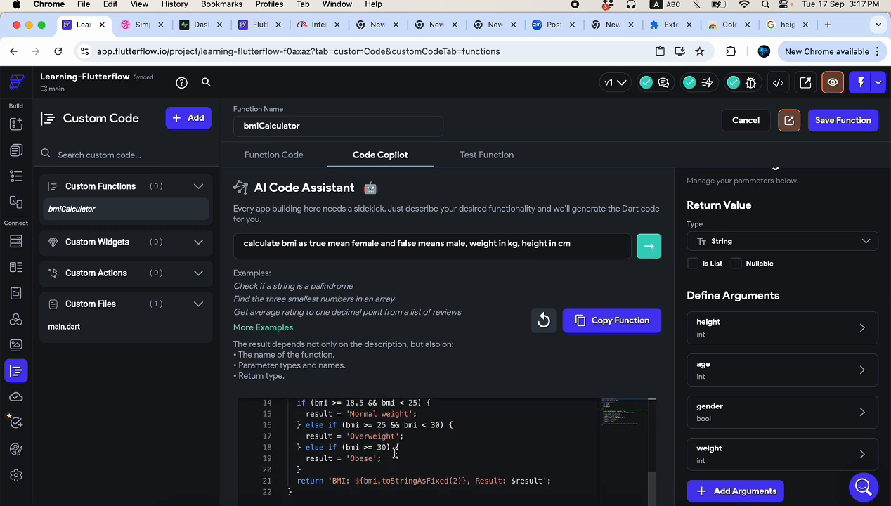
- Review the generated BMI code and copy it into the bmiCalculator custom function
{"action": "scroll", "coordinate": [395, 453], "scroll_direction": "up", "scroll_amount": 3}
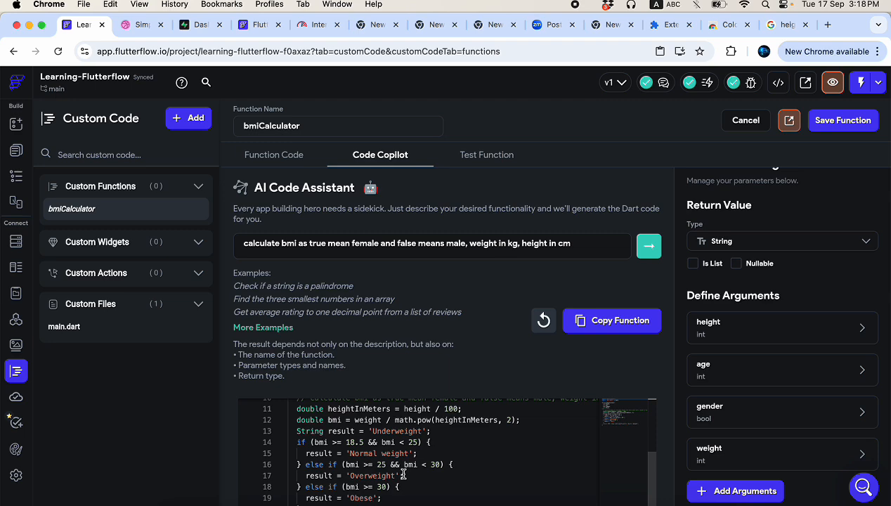
{"action": "scroll", "coordinate": [403, 475], "scroll_direction": "down", "scroll_amount": 4}
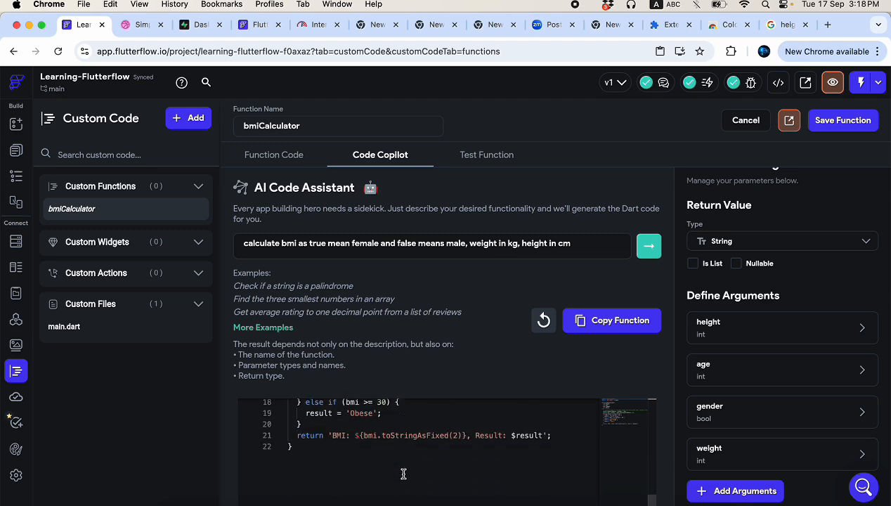
{"action": "left_click", "coordinate": [604, 320]}
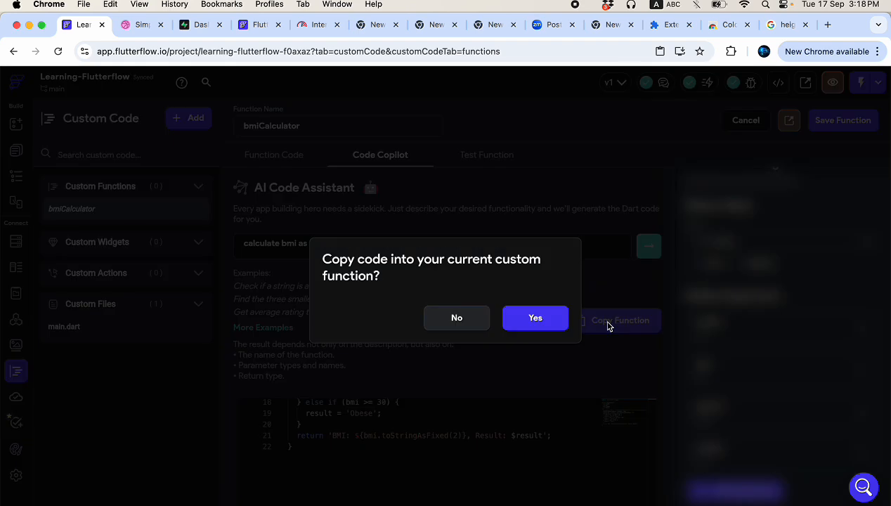
{"action": "left_click", "coordinate": [546, 321]}
{"action": "scroll", "coordinate": [441, 356], "scroll_direction": "down", "scroll_amount": 5}
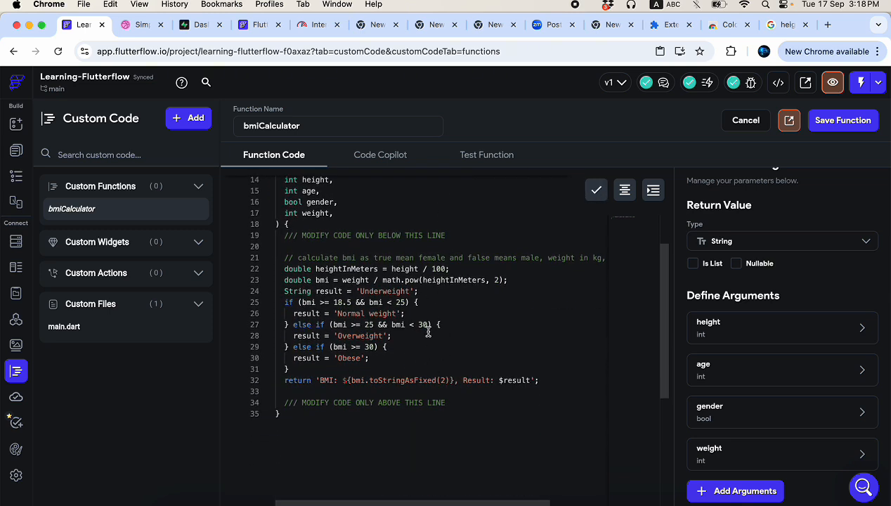
- Switch to the Dribbble Simple BMI Calculator shot and examine which values its result screen displays
{"action": "left_click", "coordinate": [141, 25]}
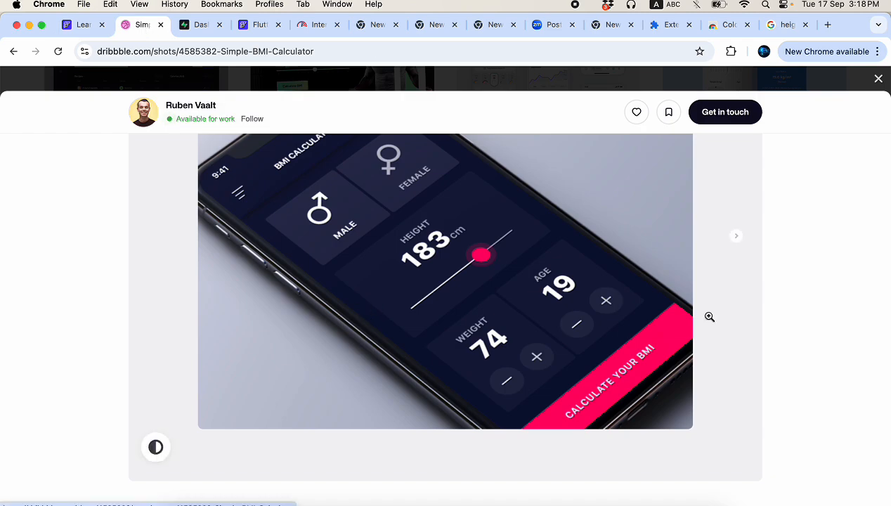
{"action": "left_click", "coordinate": [736, 237]}
{"action": "scroll", "coordinate": [523, 311], "scroll_direction": "up", "scroll_amount": 5}
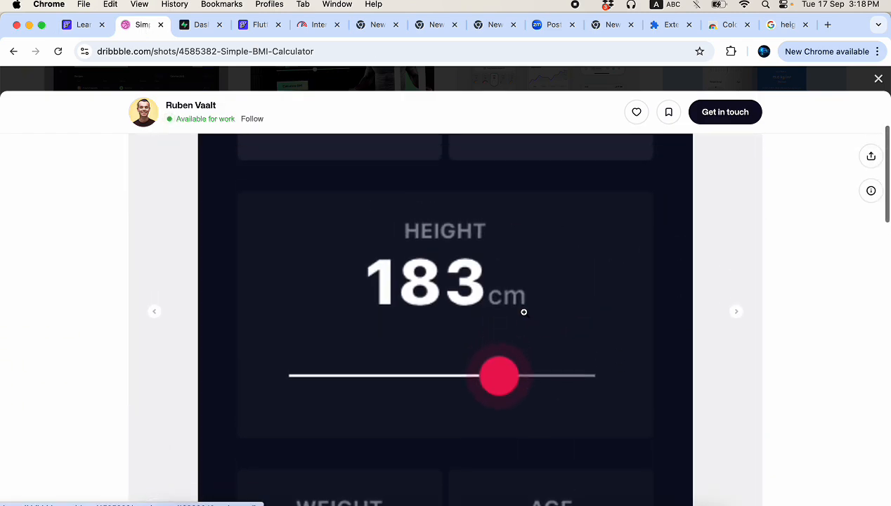
{"action": "left_click", "coordinate": [737, 411]}
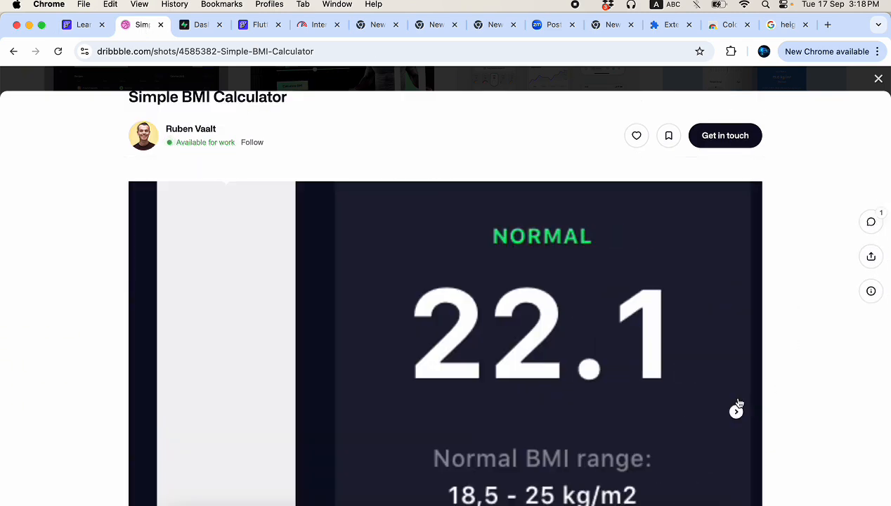
{"action": "scroll", "coordinate": [645, 346], "scroll_direction": "down", "scroll_amount": 2}
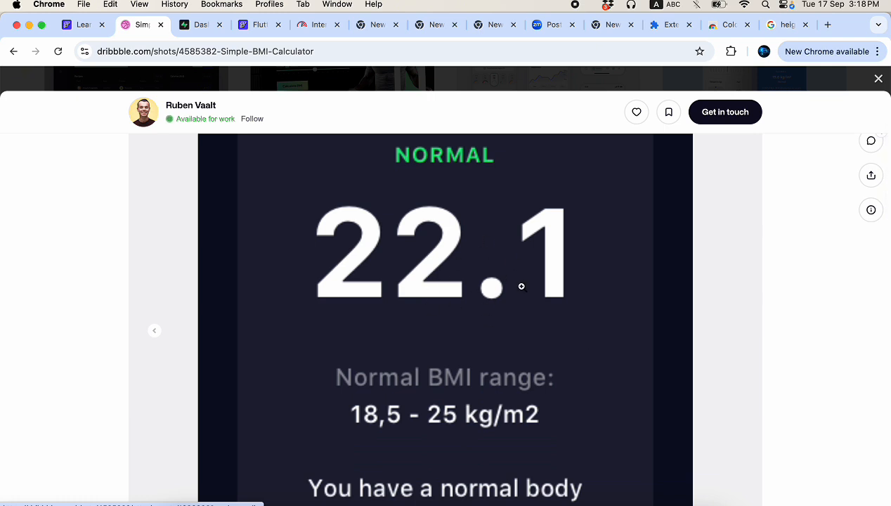
- Return to the FlutterFlow project and save the bmiCalculator function
{"action": "left_click", "coordinate": [82, 28]}
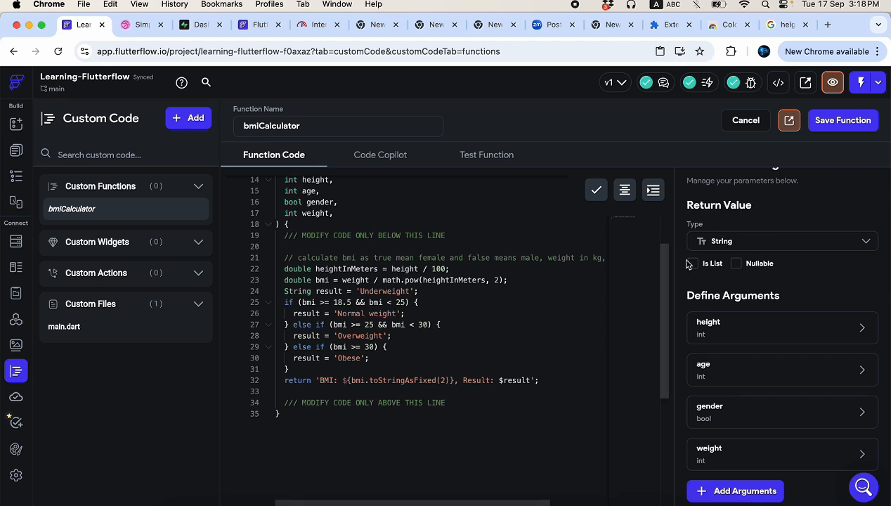
{"action": "left_click", "coordinate": [842, 120]}
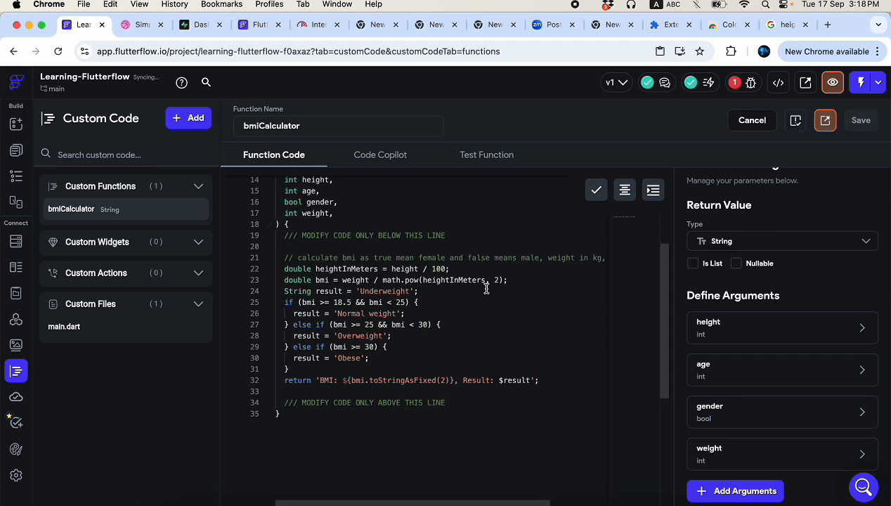
- Create a new data type named result in the project's data schema
{"action": "left_click", "coordinate": [17, 295]}
{"action": "left_click", "coordinate": [15, 276]}
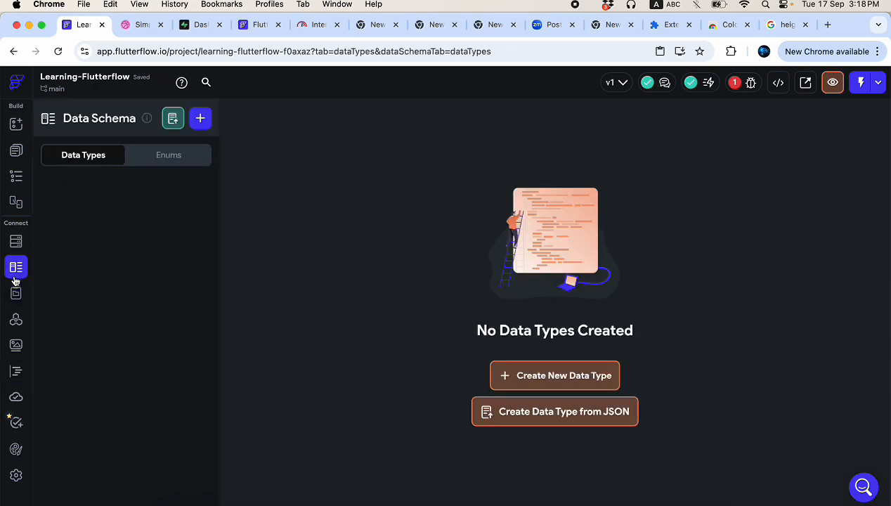
{"action": "left_click", "coordinate": [554, 378]}
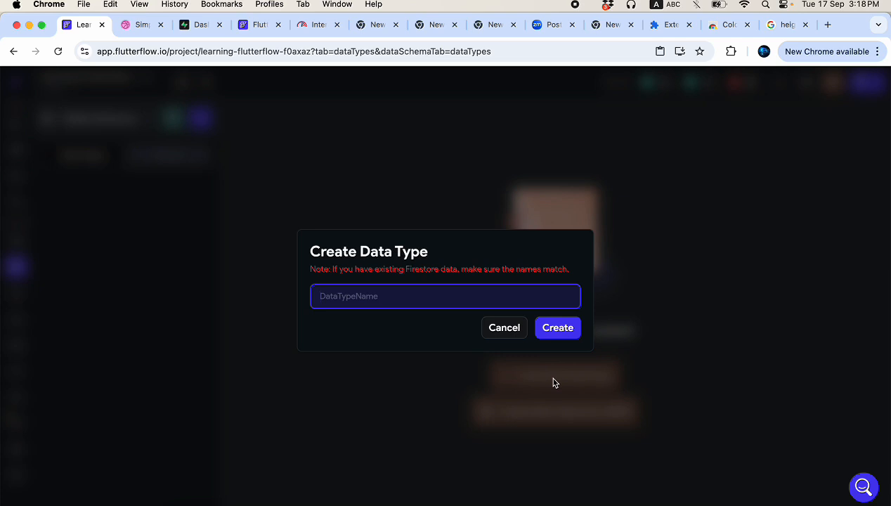
{"action": "type", "text": "result"}
{"action": "left_click", "coordinate": [567, 331]}
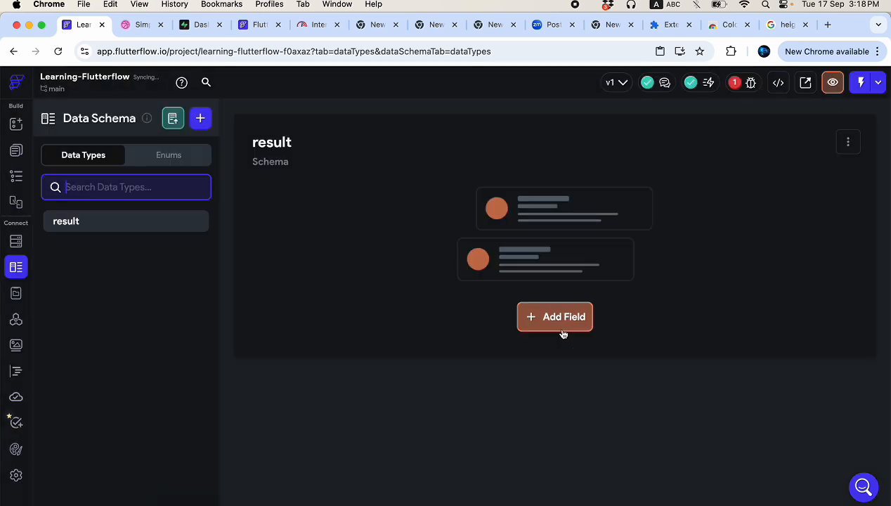
- Add a field named status of type String to the result data type
{"action": "left_click", "coordinate": [552, 324]}
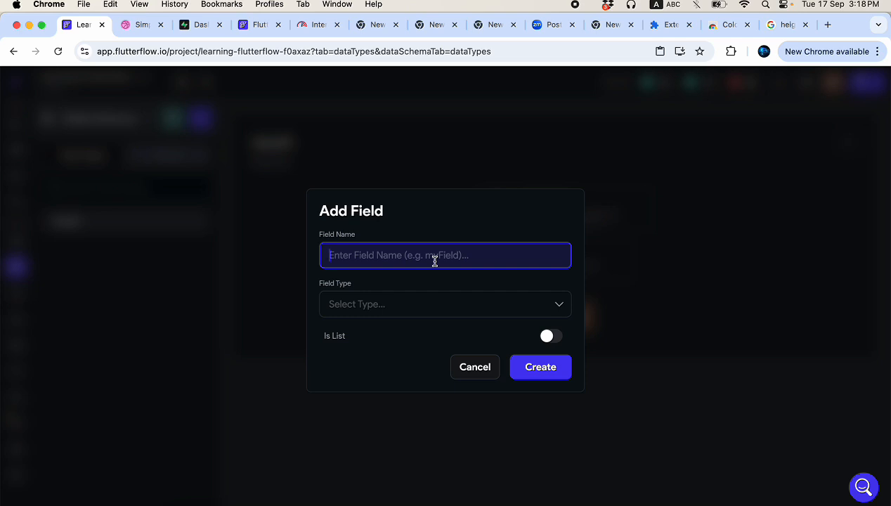
{"action": "type", "text": "status"}
{"action": "left_click", "coordinate": [398, 303]}
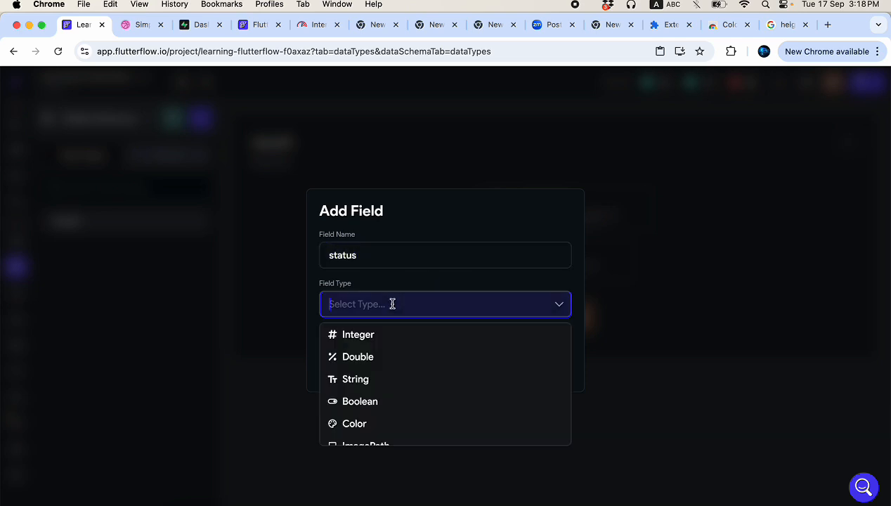
{"action": "left_click", "coordinate": [382, 378]}
{"action": "left_click", "coordinate": [550, 367]}
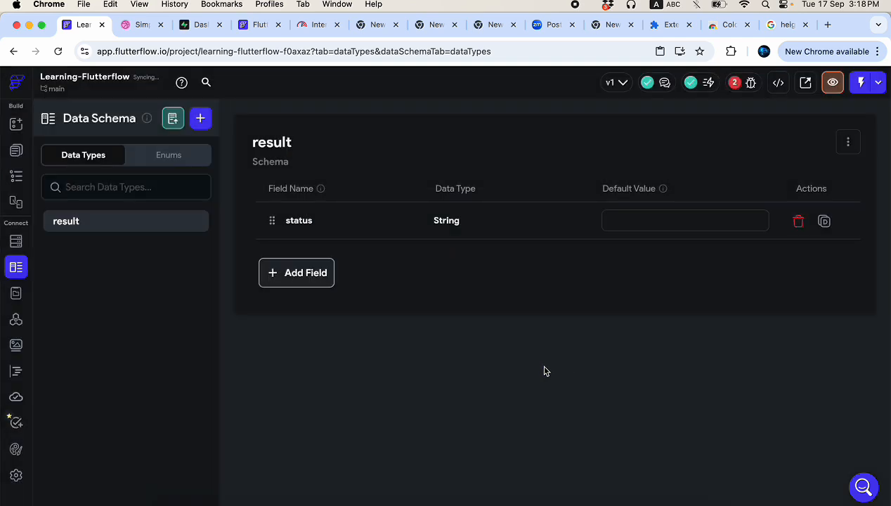
- Add a second field named index of type Double to the result data type, checking the Dribbble result design for reference
{"action": "left_click", "coordinate": [304, 273]}
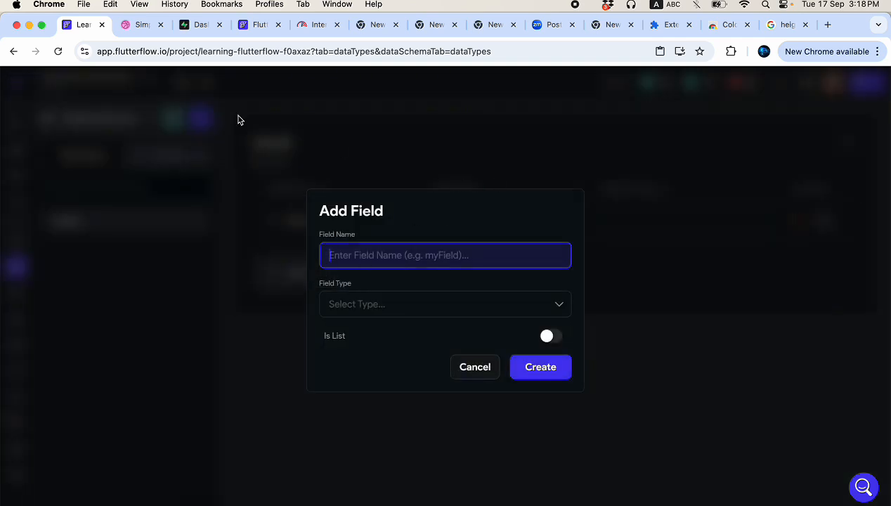
{"action": "left_click", "coordinate": [139, 25]}
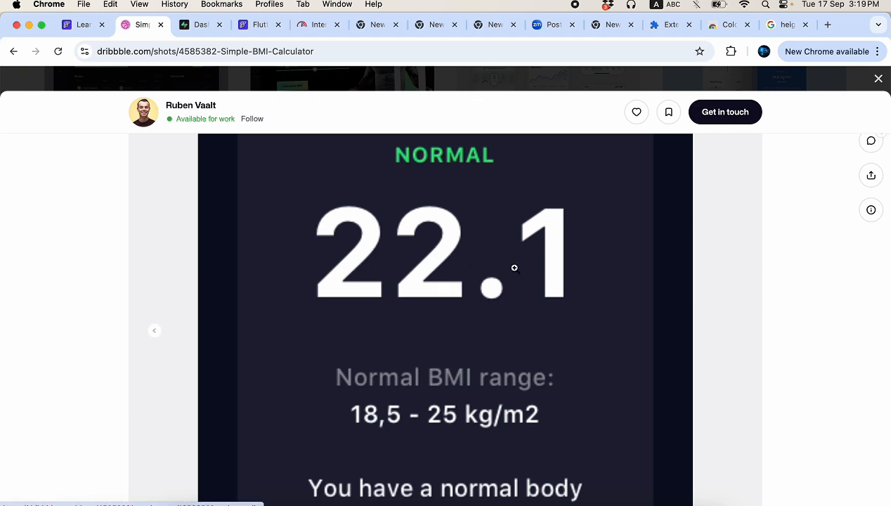
{"action": "left_click", "coordinate": [83, 26]}
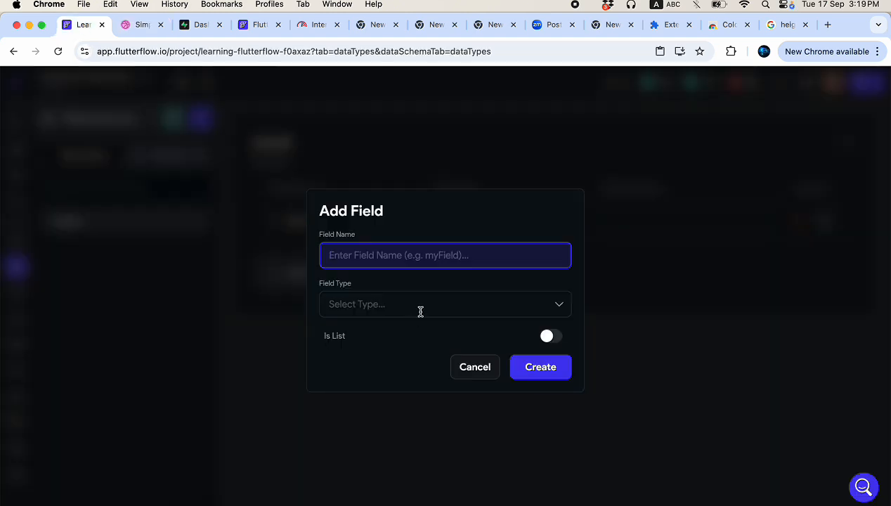
{"action": "type", "text": "bmi"}
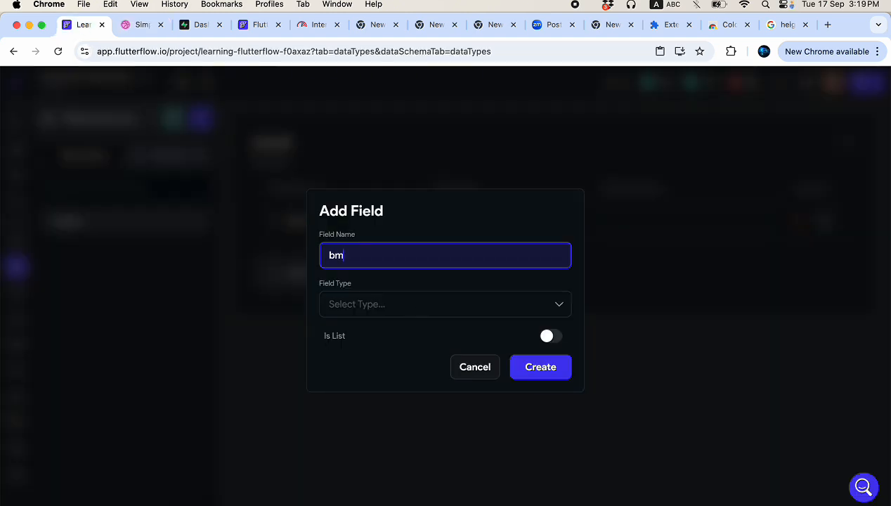
{"action": "key", "text": "BackSpace"}
{"action": "key", "text": "BackSpace"}
{"action": "type", "text": "inde"}
{"action": "left_click", "coordinate": [411, 303]}
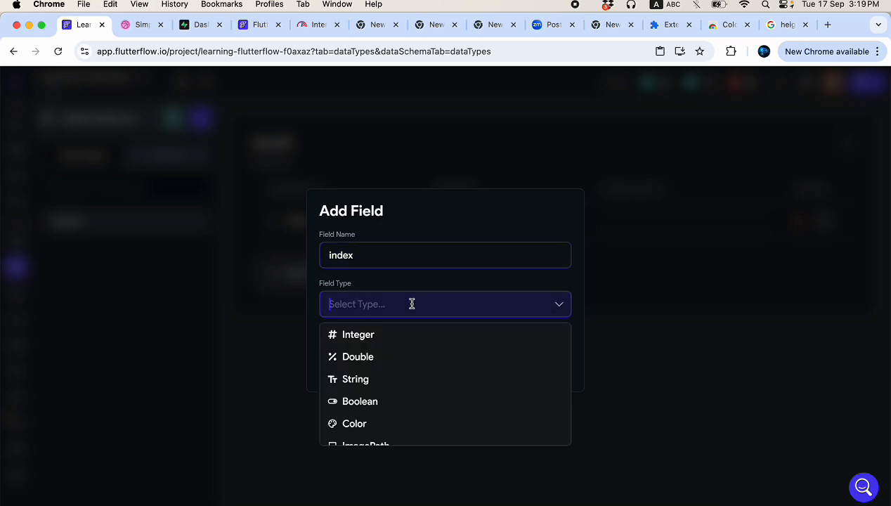
{"action": "left_click", "coordinate": [391, 357]}
{"action": "left_click", "coordinate": [541, 366]}
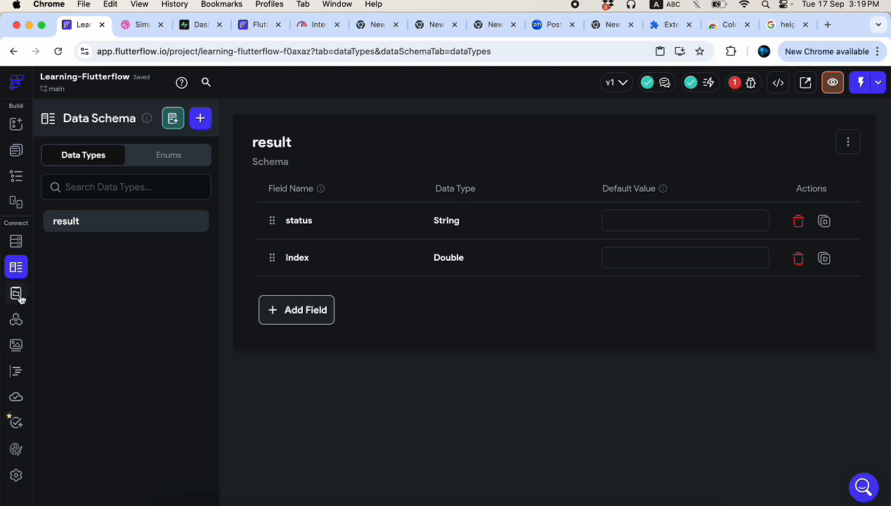
- Change the bmiCalculator function's return value to a Data Type and choose result as its type
{"action": "left_click", "coordinate": [16, 371]}
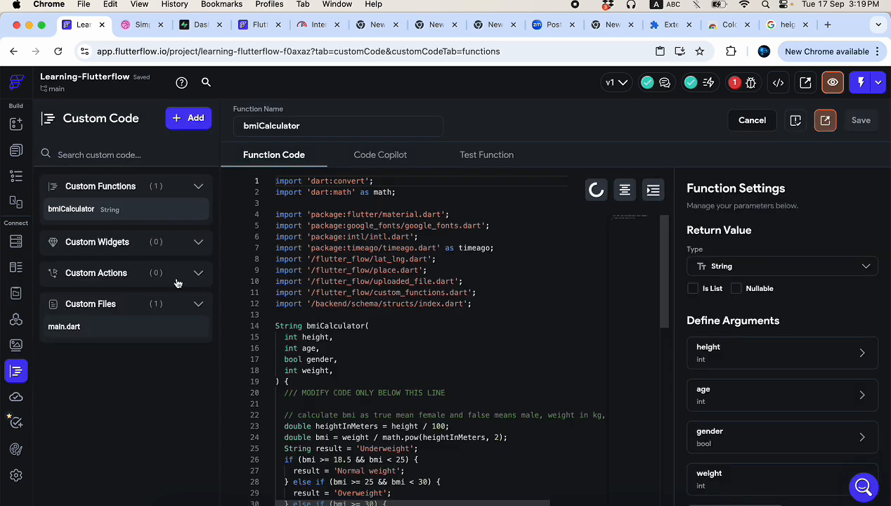
{"action": "left_click", "coordinate": [741, 266]}
{"action": "scroll", "coordinate": [745, 379], "scroll_direction": "down", "scroll_amount": 3}
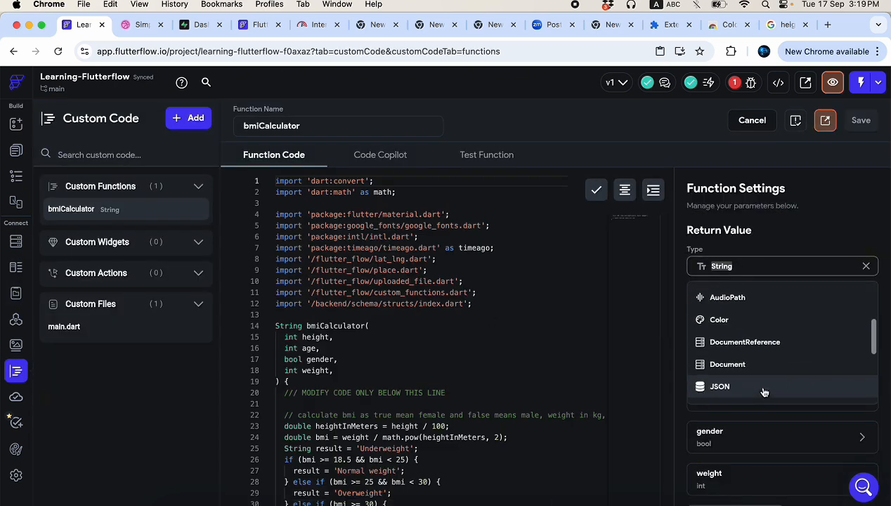
{"action": "scroll", "coordinate": [745, 376], "scroll_direction": "down", "scroll_amount": 2}
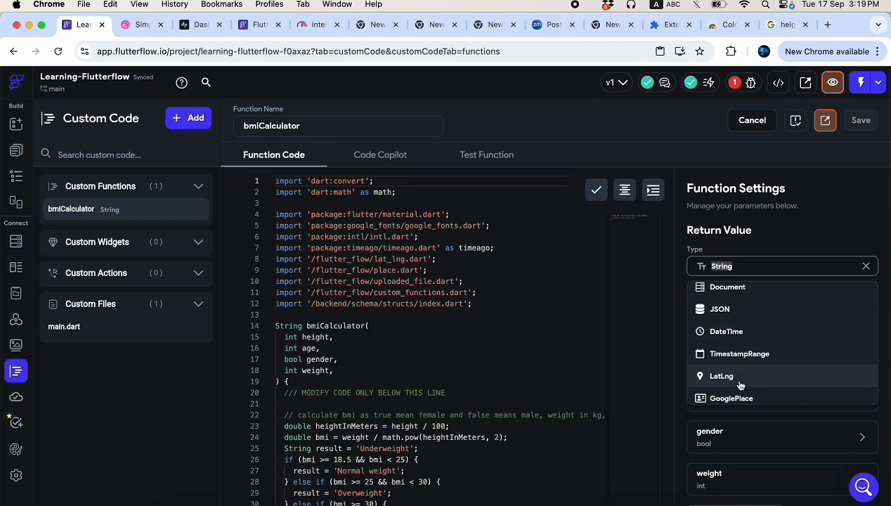
{"action": "scroll", "coordinate": [741, 383], "scroll_direction": "down", "scroll_amount": 2}
{"action": "left_click", "coordinate": [740, 383]}
{"action": "left_click", "coordinate": [725, 325]}
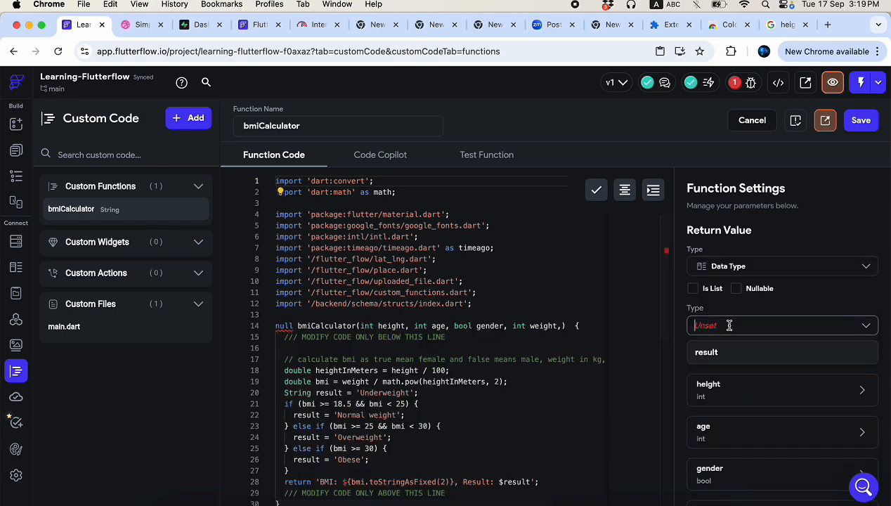
{"action": "left_click", "coordinate": [726, 351]}
- Copy the description comment from the function code and use it in Code Copilot to regenerate the function
{"action": "scroll", "coordinate": [728, 354], "scroll_direction": "down", "scroll_amount": 2}
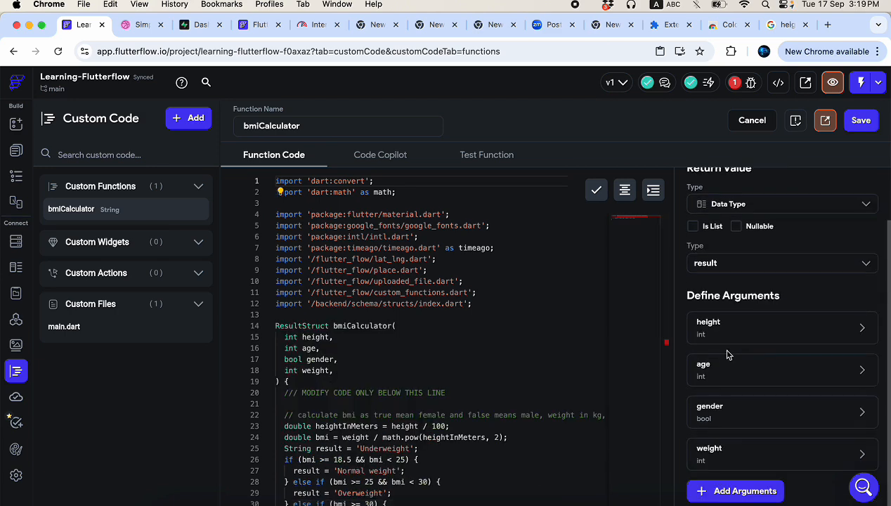
{"action": "scroll", "coordinate": [503, 421], "scroll_direction": "down", "scroll_amount": 3}
{"action": "scroll", "coordinate": [504, 422], "scroll_direction": "up", "scroll_amount": 3}
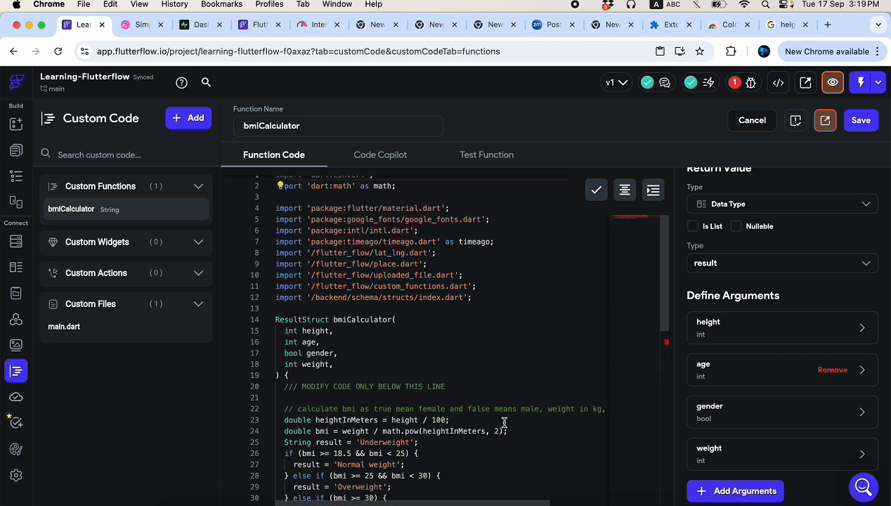
{"action": "left_click_drag", "start_coordinate": [298, 409], "coordinate": [592, 410]}
{"action": "key", "text": "super+c"}
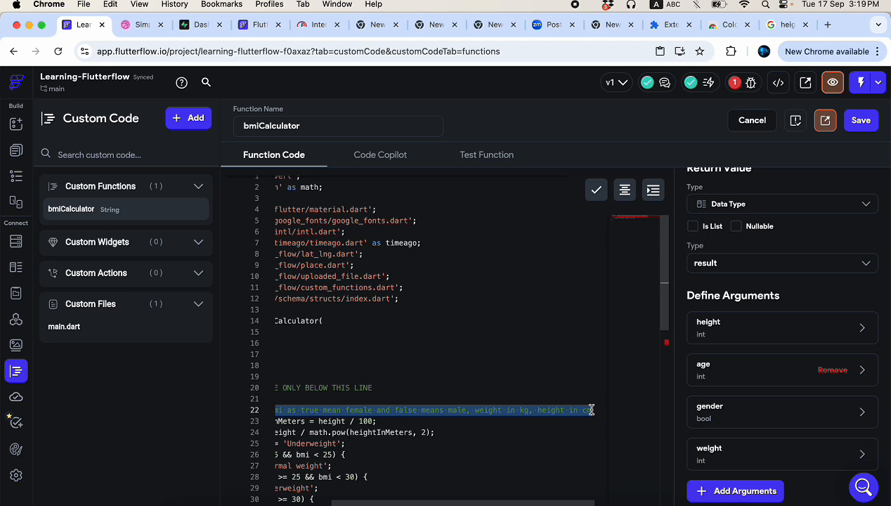
{"action": "left_click", "coordinate": [382, 160]}
{"action": "left_click", "coordinate": [388, 238]}
{"action": "key", "text": "super+v"}
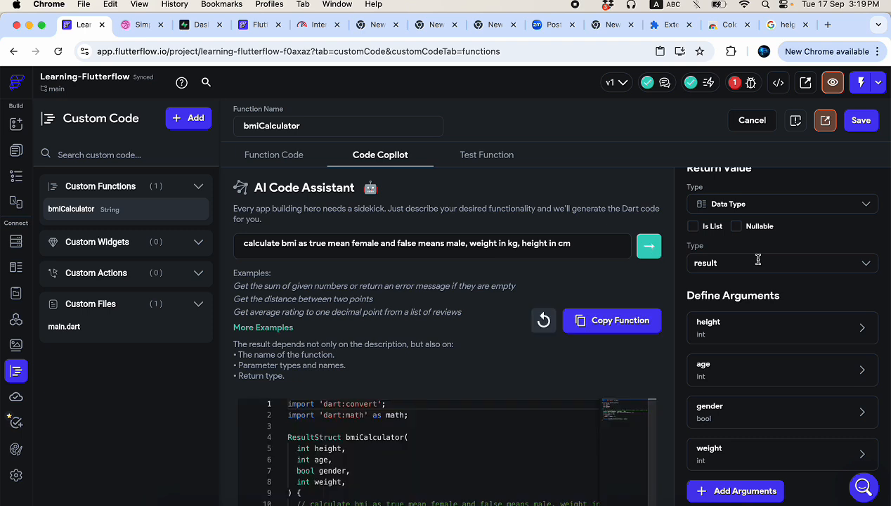
- Extend the Code Copilot prompt with "and return status and bmi index" and regenerate the bmiCalculator code
{"action": "scroll", "coordinate": [480, 465], "scroll_direction": "down", "scroll_amount": 5}
{"action": "scroll", "coordinate": [480, 466], "scroll_direction": "up", "scroll_amount": 3}
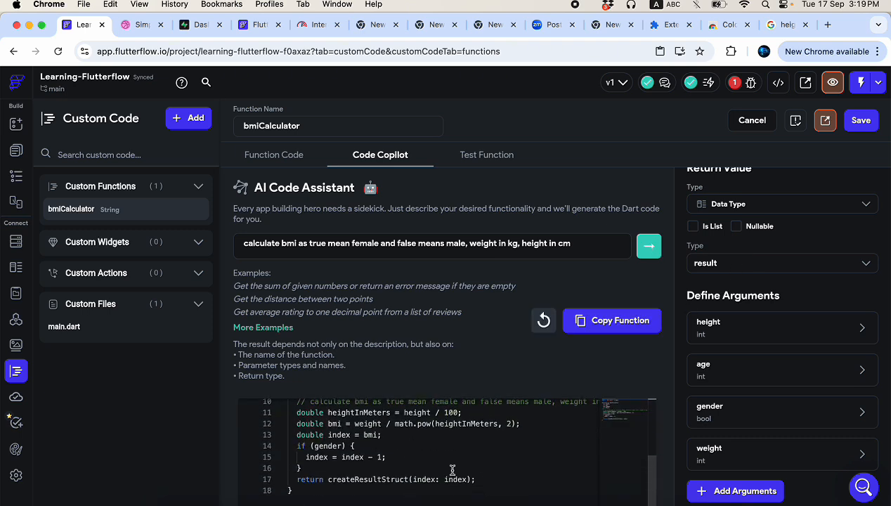
{"action": "scroll", "coordinate": [453, 452], "scroll_direction": "up", "scroll_amount": 3}
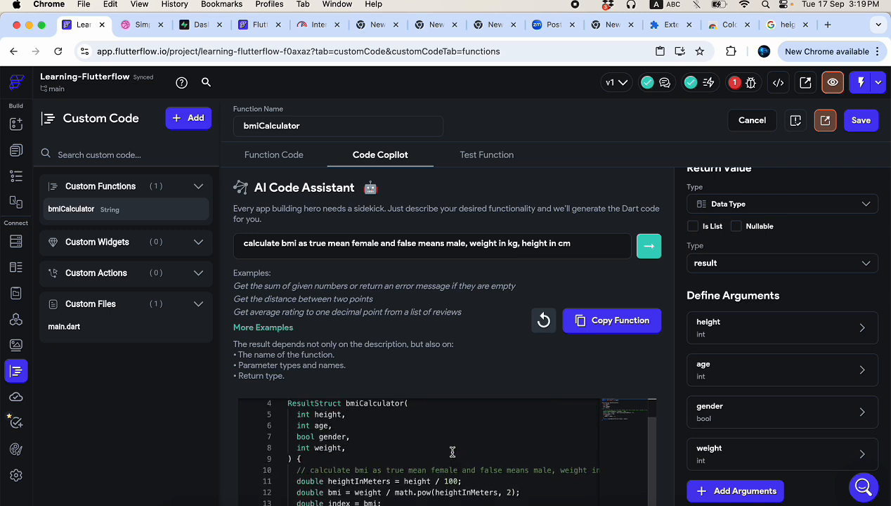
{"action": "scroll", "coordinate": [453, 452], "scroll_direction": "down", "scroll_amount": 1}
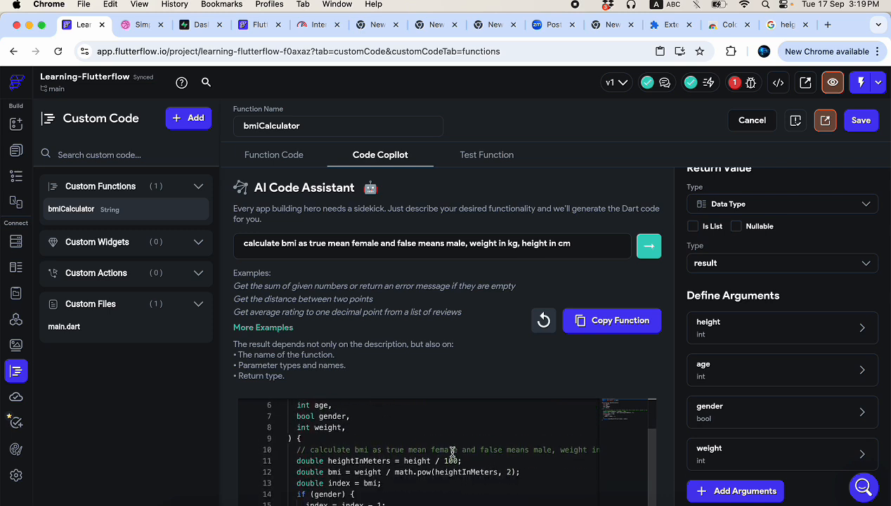
{"action": "left_click", "coordinate": [603, 254]}
{"action": "type", "text": "and r"}
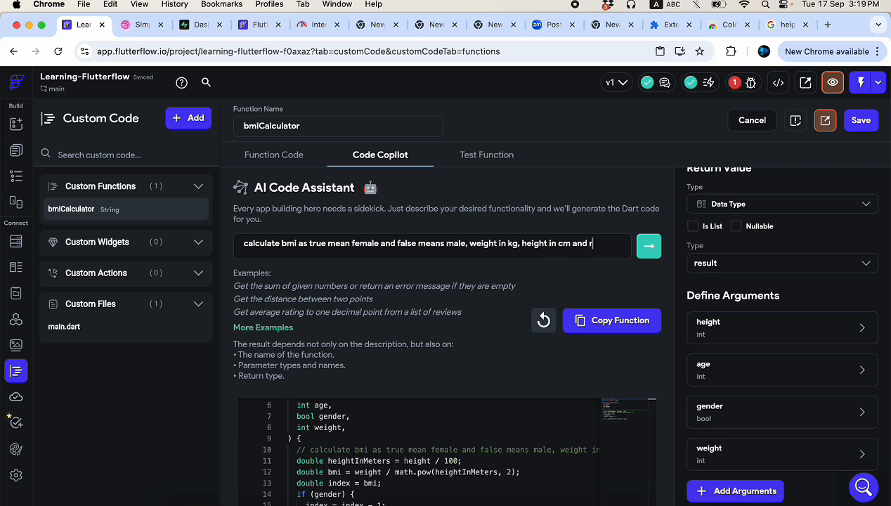
{"action": "type", "text": "eturn status"}
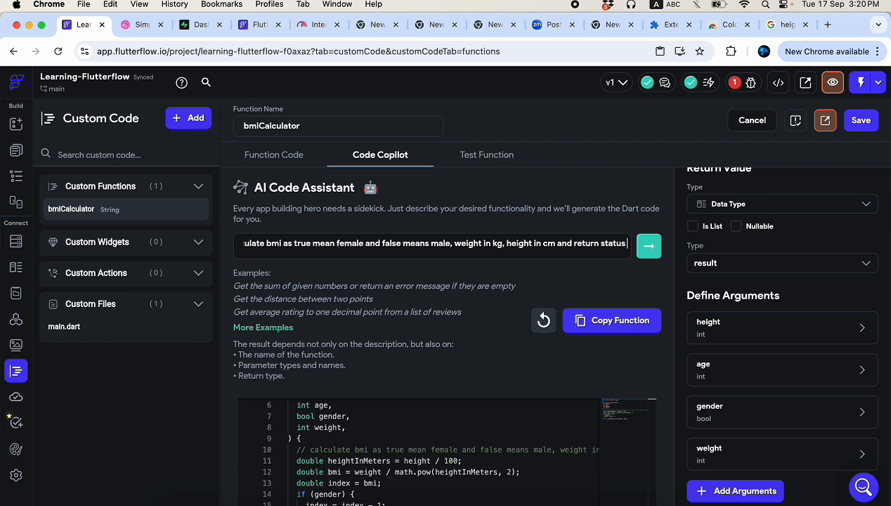
{"action": "type", "text": " and bmi index"}
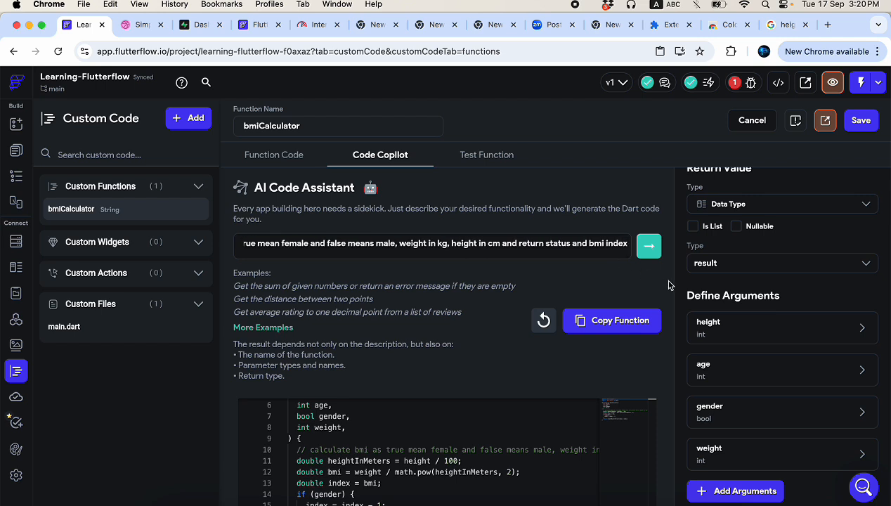
{"action": "left_click", "coordinate": [641, 246]}
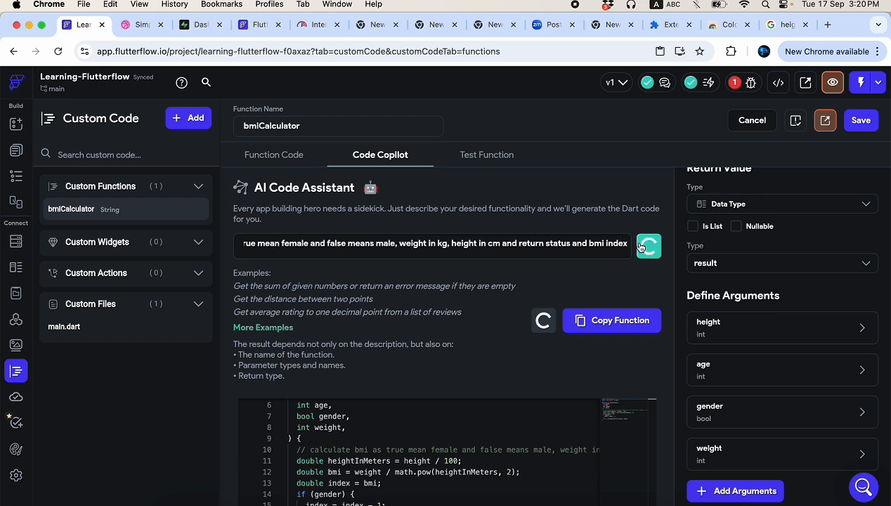
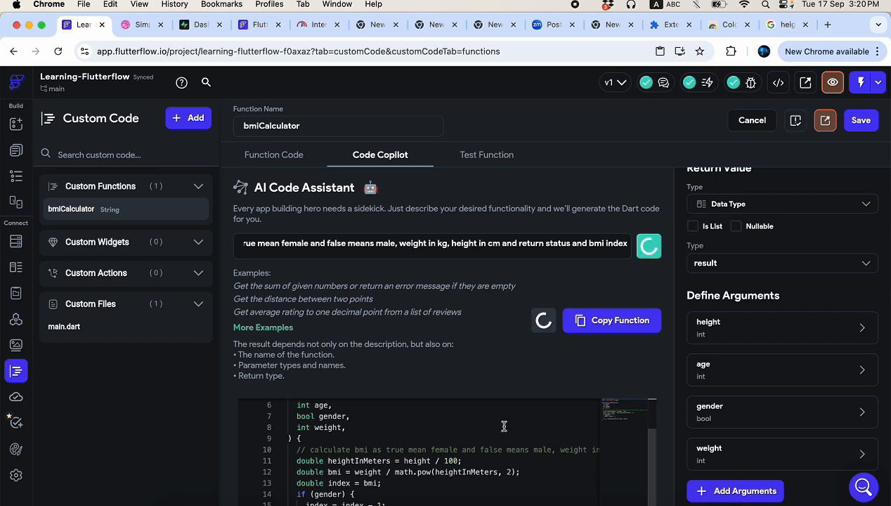
- Review the regenerated code with the status and index return, and copy it into the bmiCalculator function code
{"action": "scroll", "coordinate": [528, 440], "scroll_direction": "down", "scroll_amount": 15}
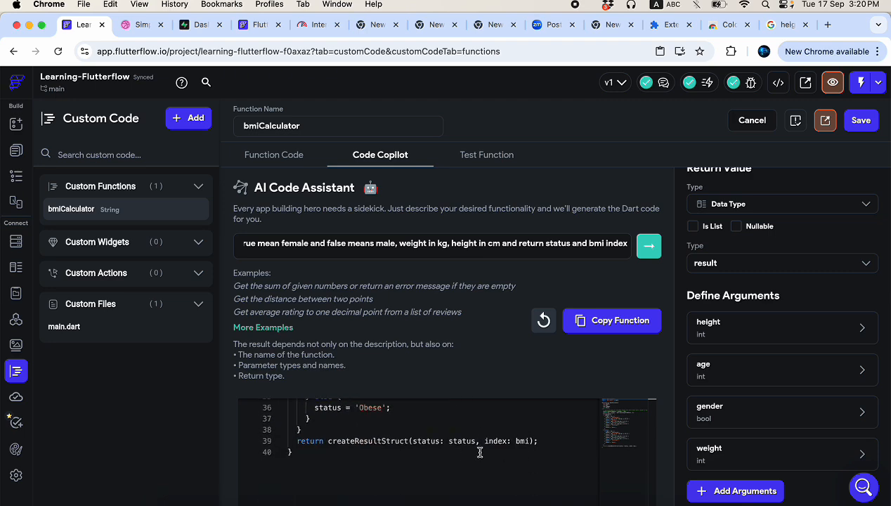
{"action": "scroll", "coordinate": [499, 453], "scroll_direction": "up", "scroll_amount": 5}
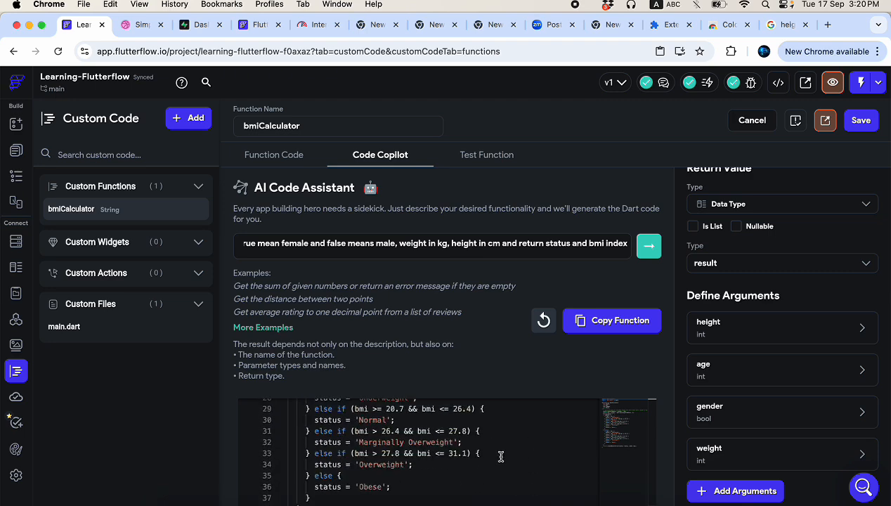
{"action": "left_click", "coordinate": [610, 326]}
{"action": "left_click", "coordinate": [534, 317]}
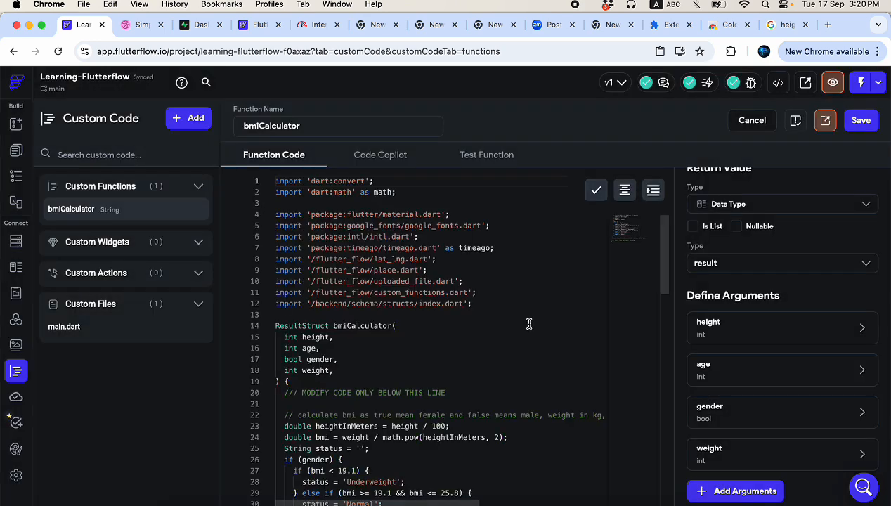
- Save the bmiCalculator function and check its code for errors
{"action": "left_click", "coordinate": [861, 121]}
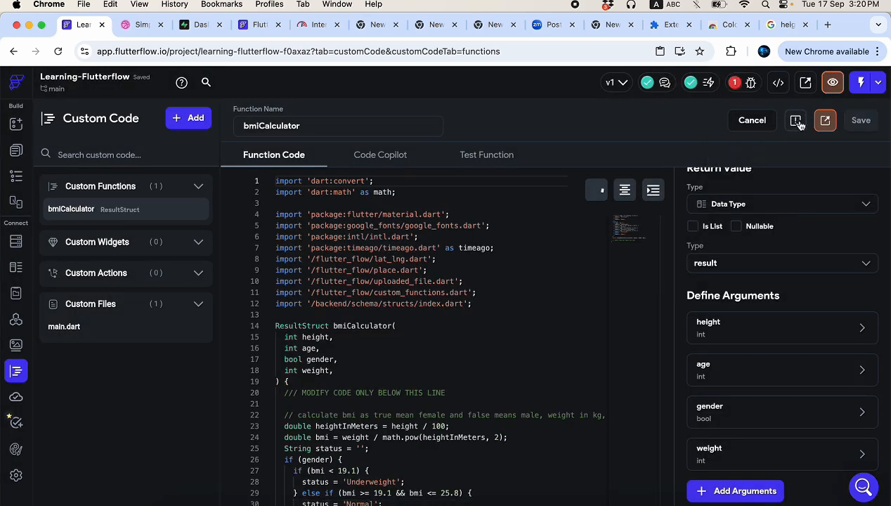
{"action": "left_click", "coordinate": [796, 121]}
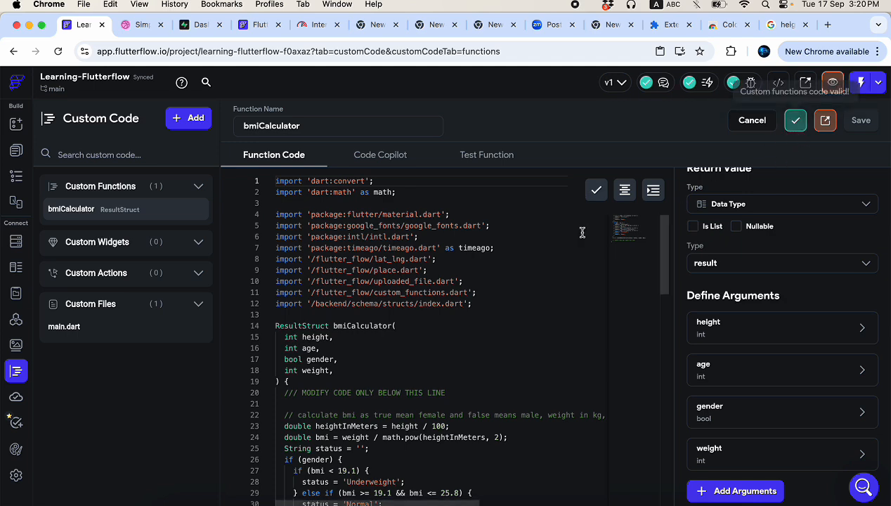
{"action": "scroll", "coordinate": [482, 343], "scroll_direction": "down", "scroll_amount": 8}
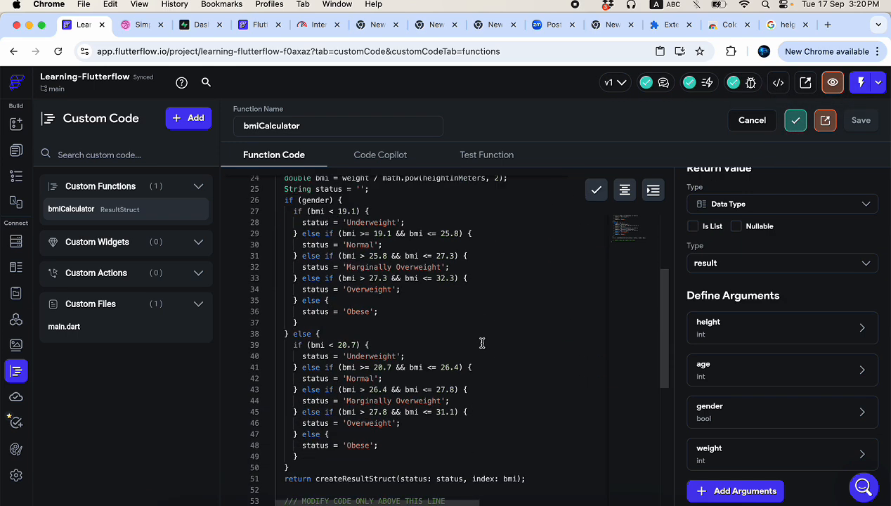
{"action": "scroll", "coordinate": [483, 343], "scroll_direction": "down", "scroll_amount": 7}
- Return to HomePage and show the actions of the CALCULATE YOUR BMI button
{"action": "left_click", "coordinate": [16, 149]}
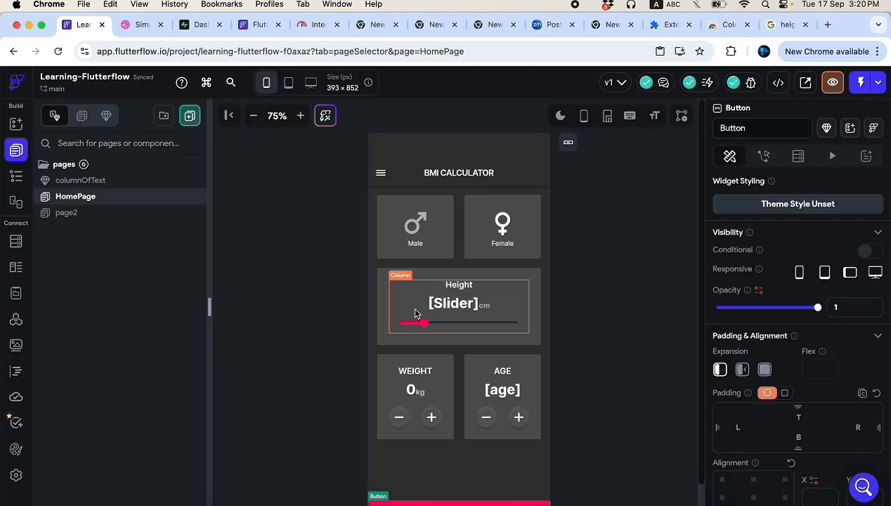
{"action": "scroll", "coordinate": [415, 312], "scroll_direction": "down", "scroll_amount": 2}
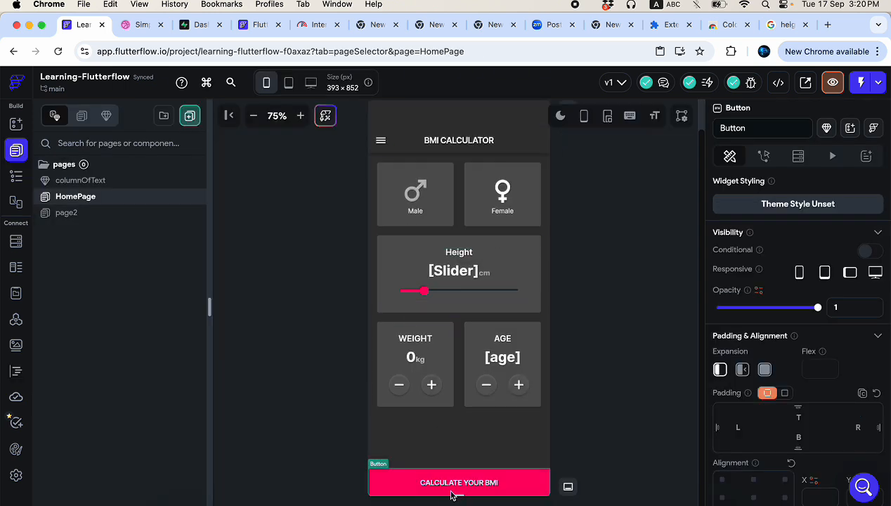
{"action": "left_click", "coordinate": [763, 155]}
{"action": "left_click", "coordinate": [798, 294]}
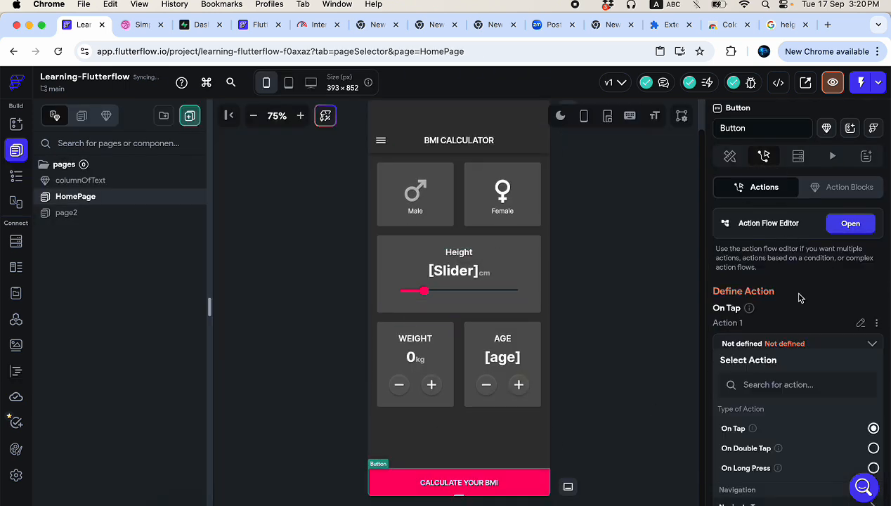
{"action": "scroll", "coordinate": [800, 424], "scroll_direction": "down", "scroll_amount": 2}
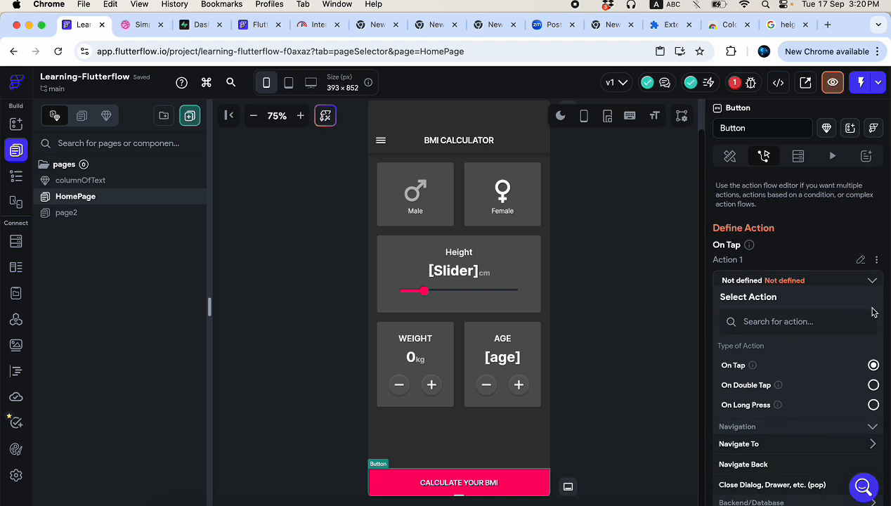
{"action": "left_click", "coordinate": [875, 260]}
{"action": "left_click", "coordinate": [809, 356]}
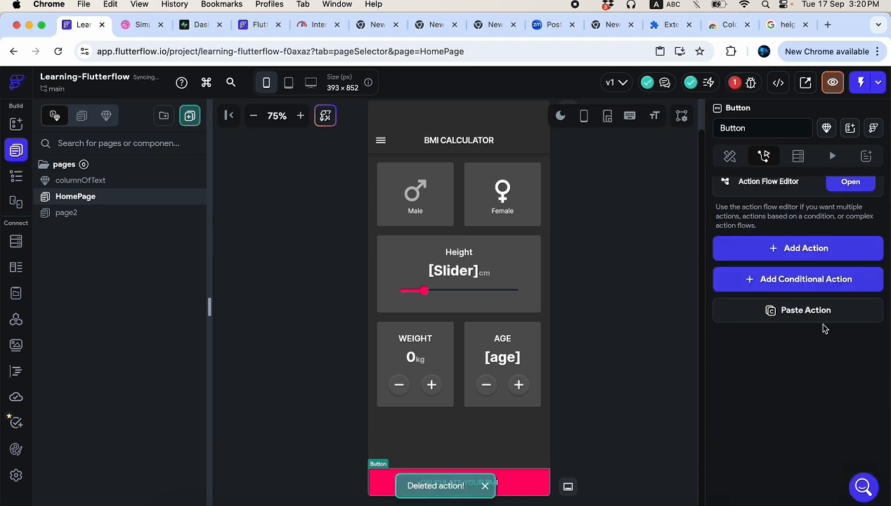
- Add a new On Tap action to the CALCULATE YOUR BMI button in the Action Flow Editor
{"action": "left_click", "coordinate": [850, 181]}
{"action": "scroll", "coordinate": [544, 299], "scroll_direction": "down", "scroll_amount": 1}
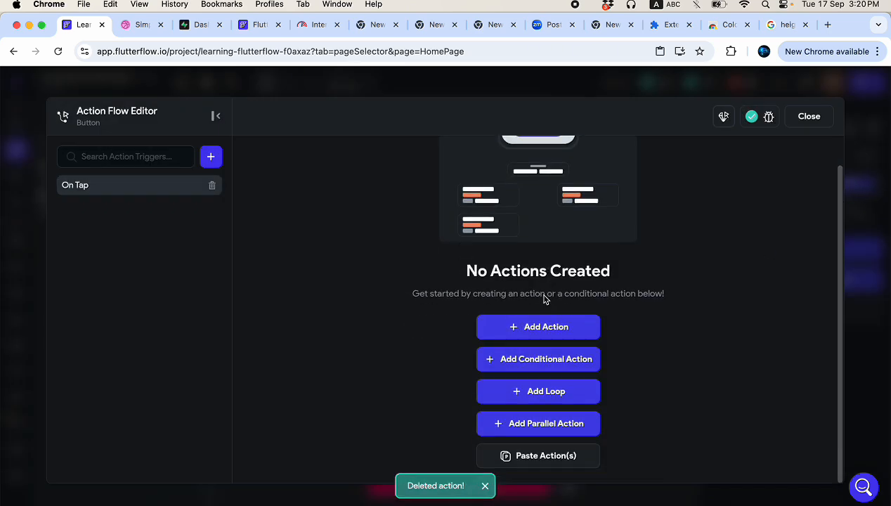
{"action": "left_click", "coordinate": [540, 330]}
{"action": "left_click", "coordinate": [720, 244]}
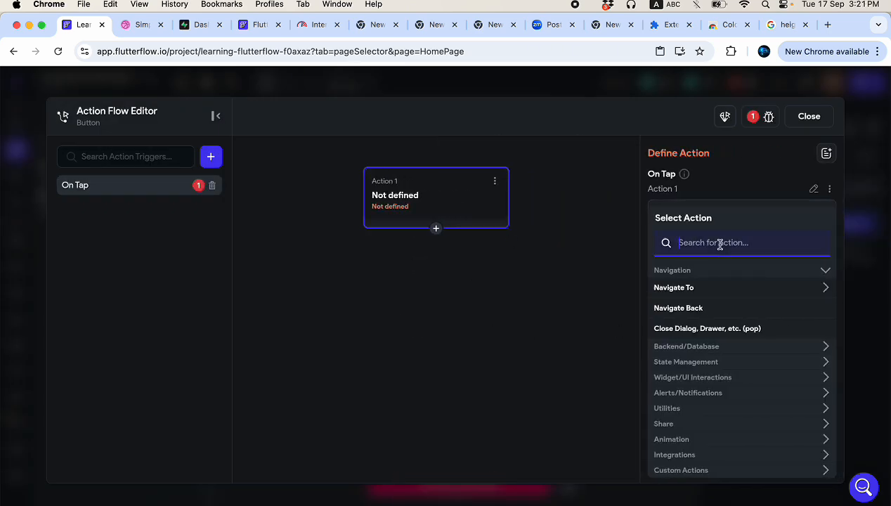
- Search the available actions for "custom" and "fun", and close the Action Flow Editor
{"action": "type", "text": "custom"}
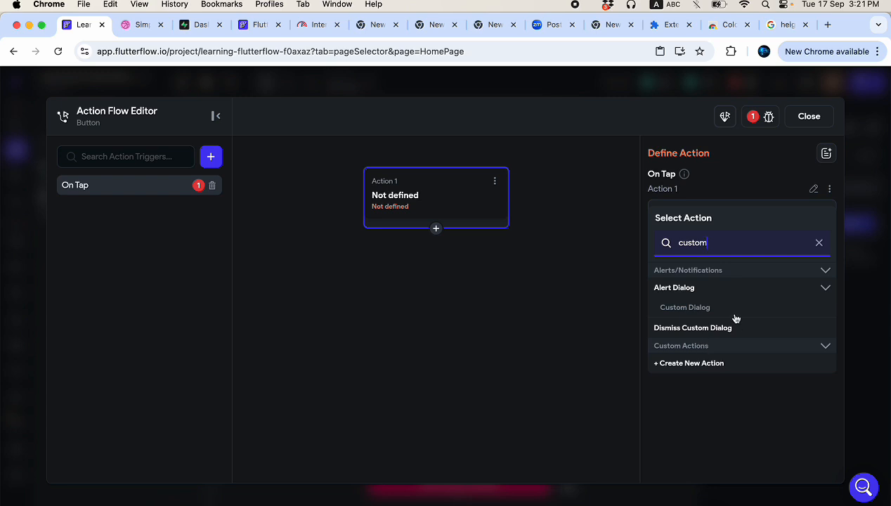
{"action": "left_click", "coordinate": [825, 287]}
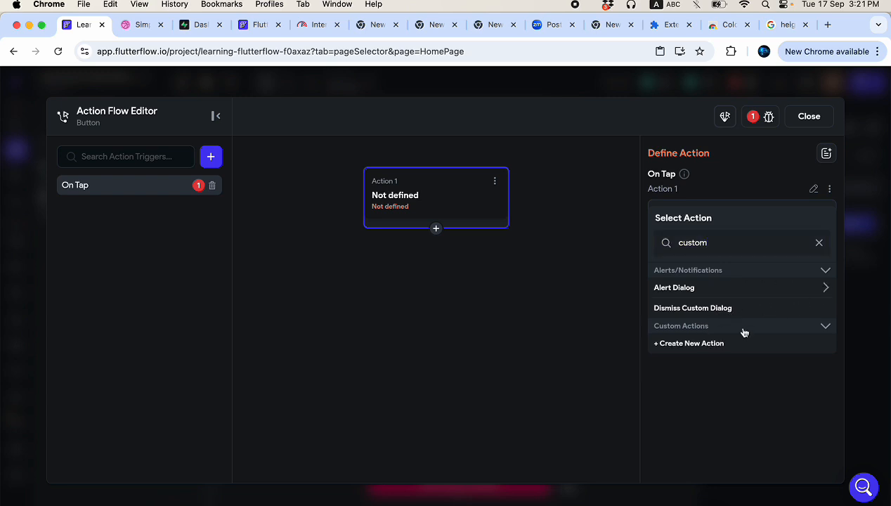
{"action": "double_click", "coordinate": [721, 243]}
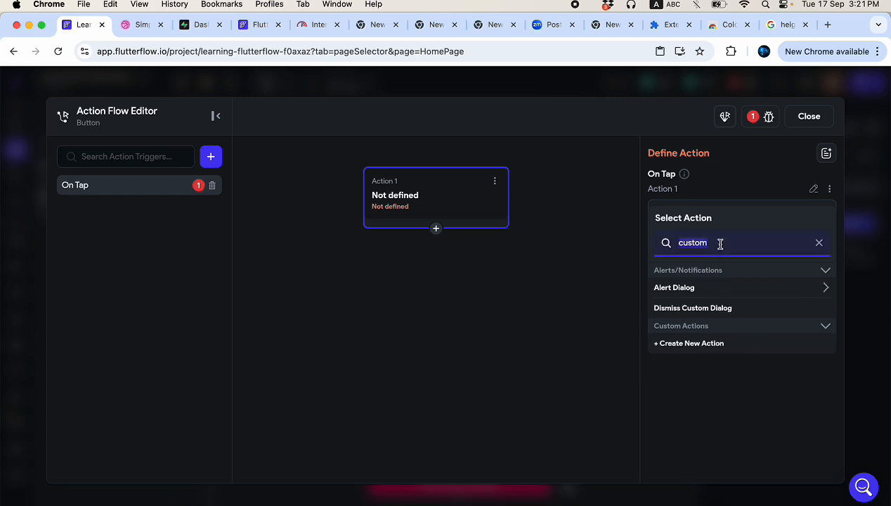
{"action": "double_click", "coordinate": [721, 243]}
{"action": "type", "text": "fun"}
{"action": "key", "text": "BackSpace"}
{"action": "key", "text": "BackSpace"}
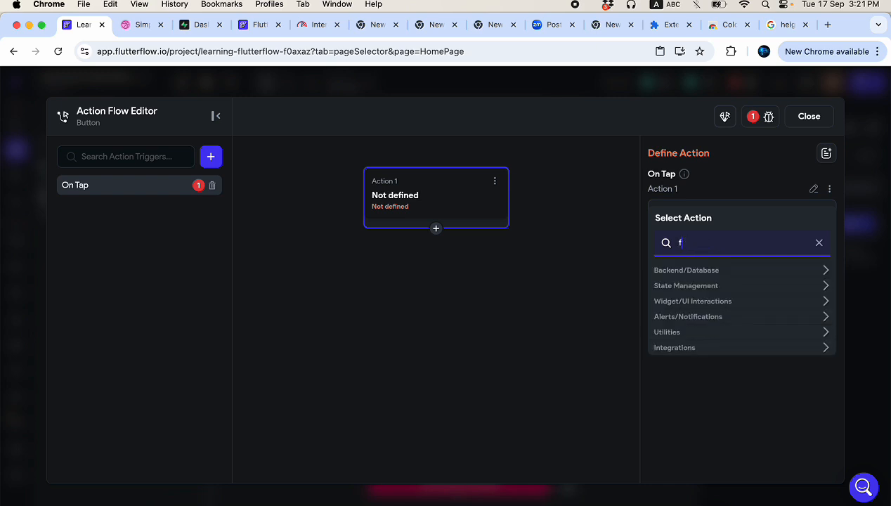
{"action": "key", "text": "BackSpace"}
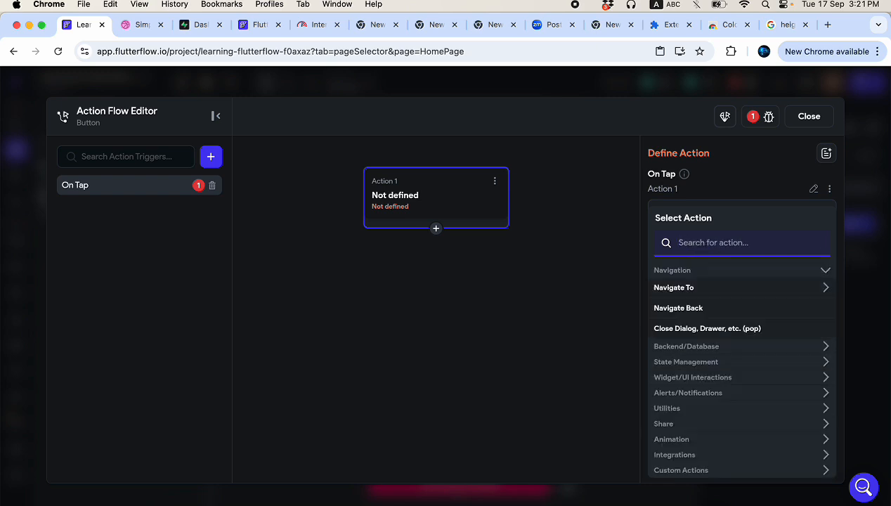
{"action": "left_click", "coordinate": [809, 116]}
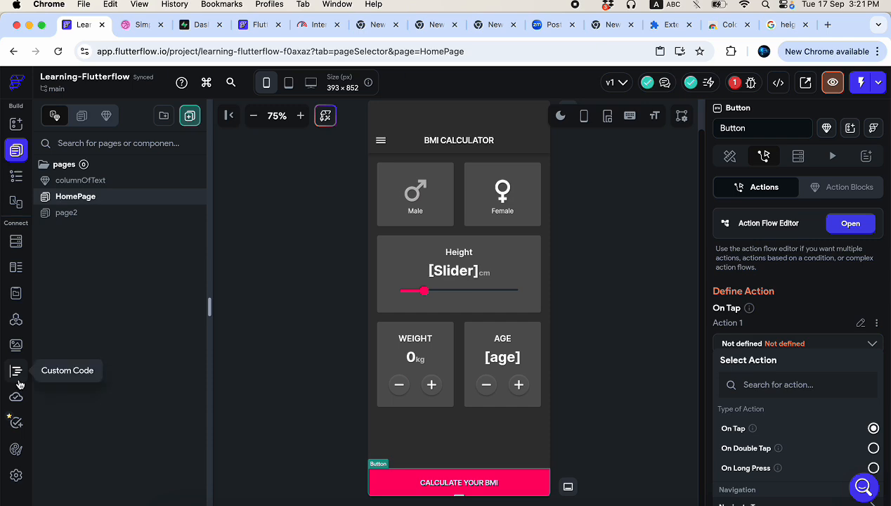
- Reopen the bmiCalculator custom function and review its code through to the return statement
{"action": "left_click", "coordinate": [17, 373]}
{"action": "scroll", "coordinate": [369, 424], "scroll_direction": "down", "scroll_amount": 5}
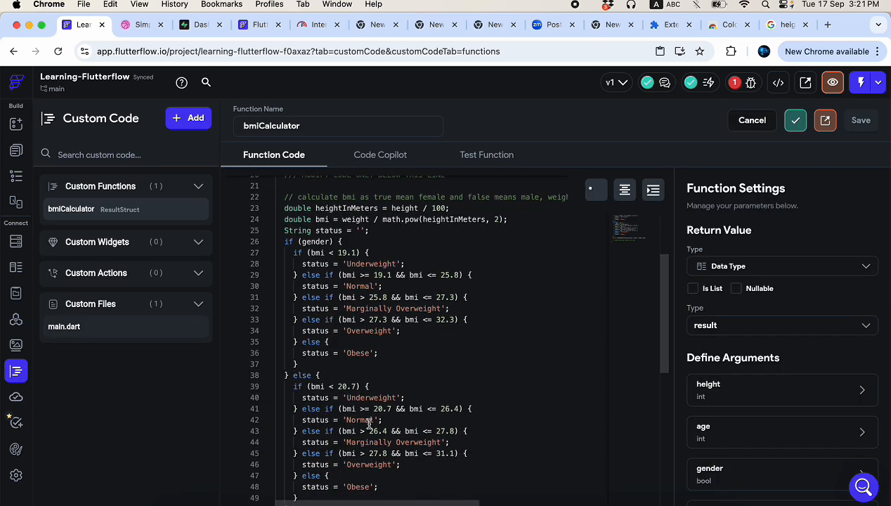
{"action": "scroll", "coordinate": [369, 424], "scroll_direction": "down", "scroll_amount": 4}
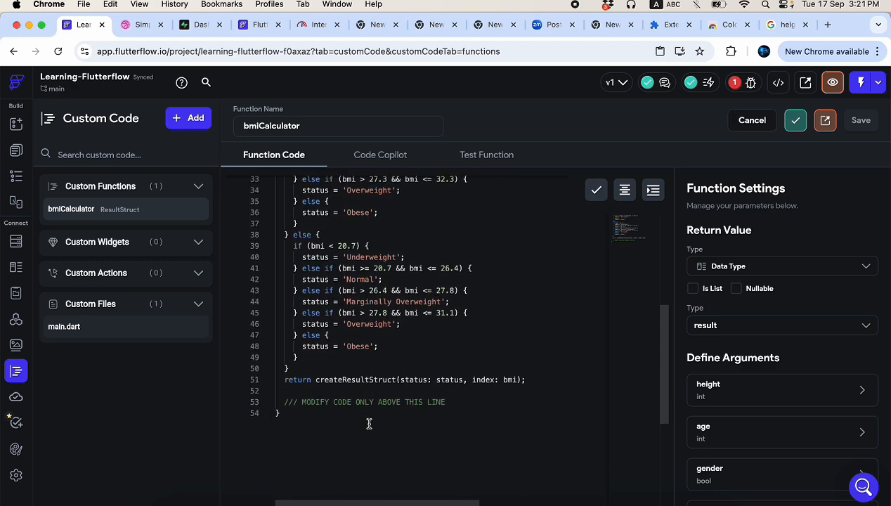
{"action": "scroll", "coordinate": [369, 424], "scroll_direction": "up", "scroll_amount": 6}
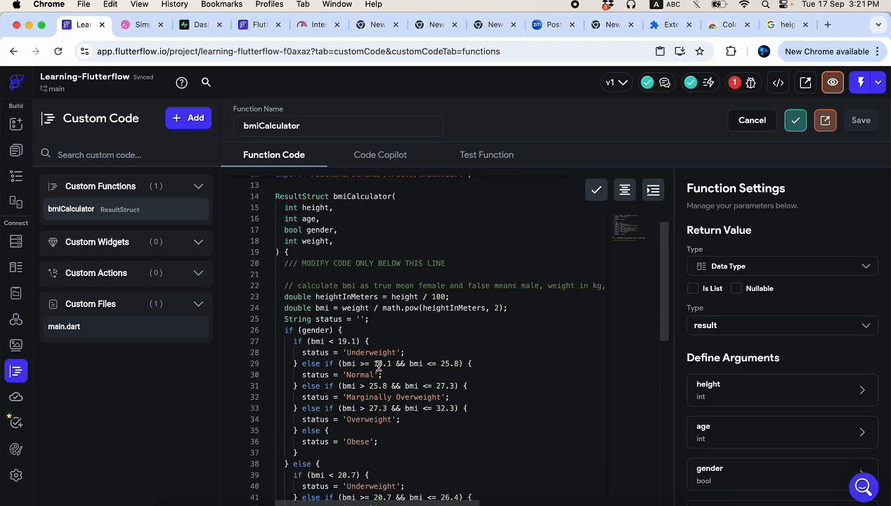
{"action": "scroll", "coordinate": [378, 337], "scroll_direction": "up", "scroll_amount": 1}
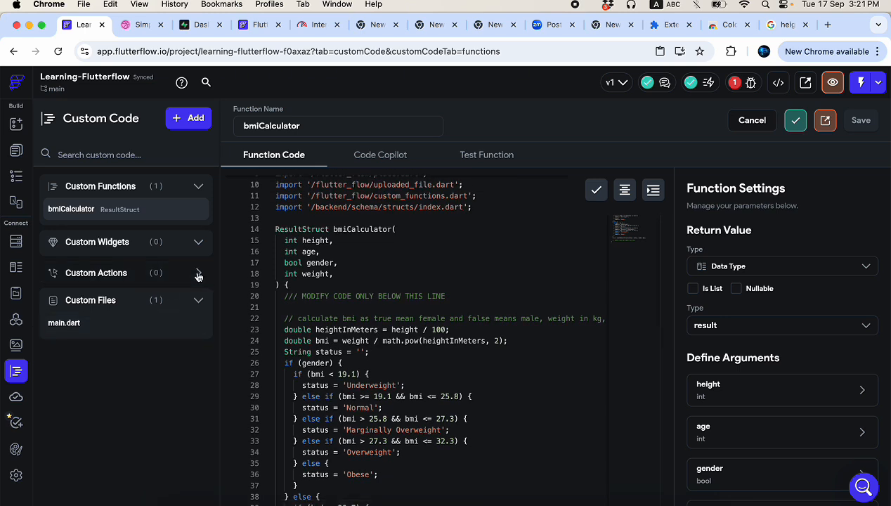
- Select the whole bmiCalculator function code, from the ResultStruct signature to the closing brace
{"action": "left_click_drag", "start_coordinate": [298, 318], "coordinate": [464, 317]}
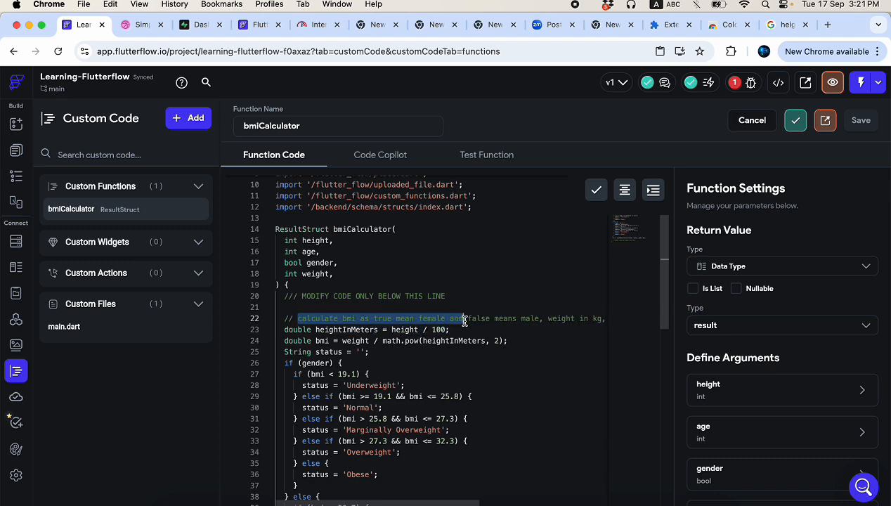
{"action": "left_click", "coordinate": [275, 229]}
{"action": "left_click_drag", "start_coordinate": [275, 229], "coordinate": [334, 423]}
{"action": "scroll", "coordinate": [354, 429], "scroll_direction": "down", "scroll_amount": 5}
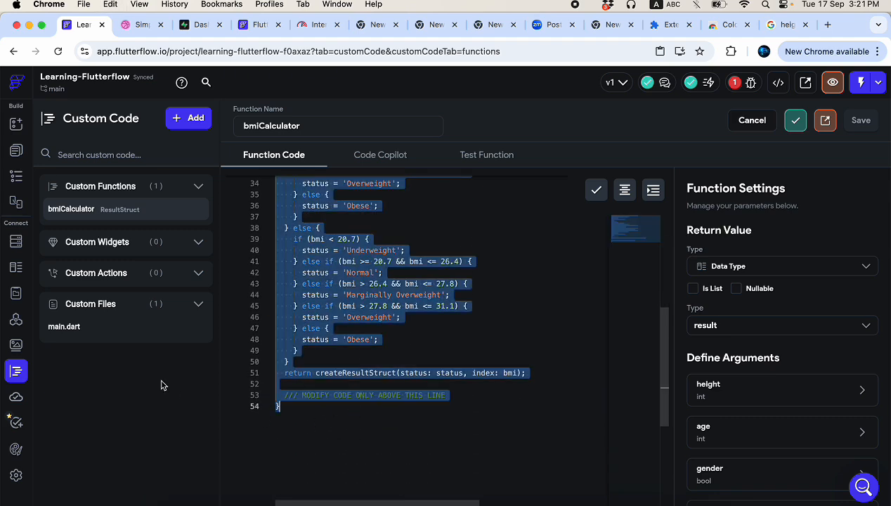
- Collapse the empty Custom Widgets and Custom Actions groups and create a new custom action
{"action": "left_click", "coordinate": [120, 246]}
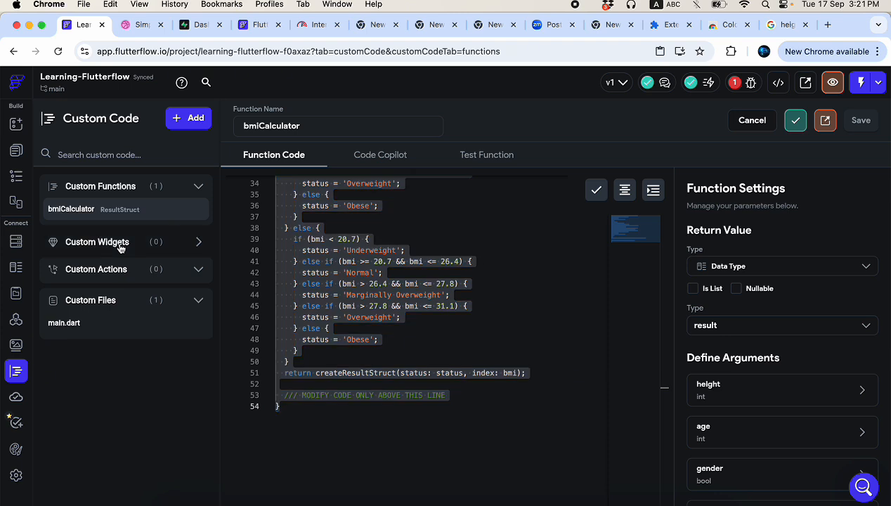
{"action": "left_click", "coordinate": [120, 268]}
{"action": "left_click", "coordinate": [188, 118]}
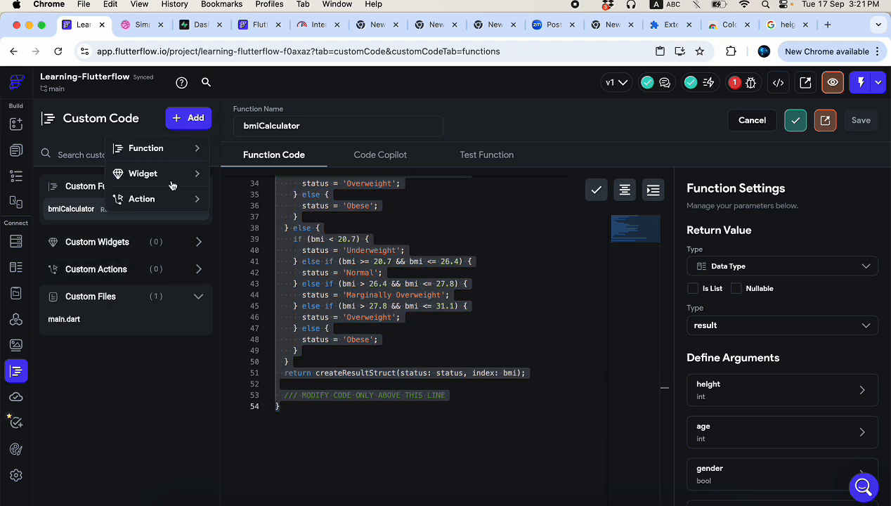
{"action": "left_click", "coordinate": [170, 206]}
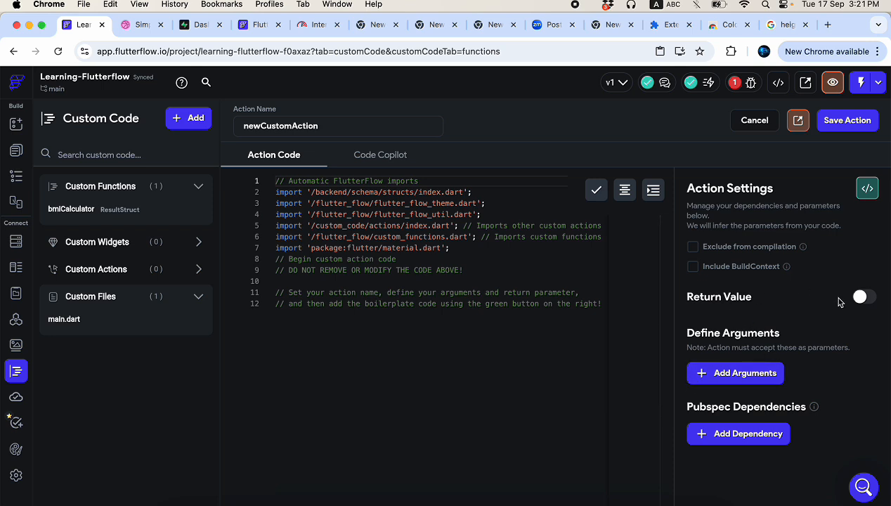
- Enable the action's return value and set it to the Data Type result
{"action": "left_click", "coordinate": [861, 297]}
{"action": "left_click", "coordinate": [710, 340]}
{"action": "scroll", "coordinate": [731, 429], "scroll_direction": "down", "scroll_amount": 5}
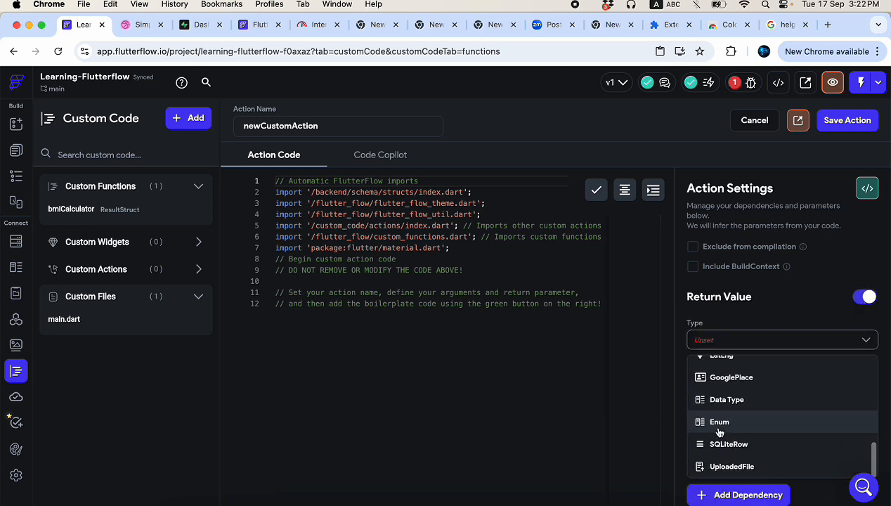
{"action": "left_click", "coordinate": [731, 400]}
{"action": "left_click", "coordinate": [724, 396]}
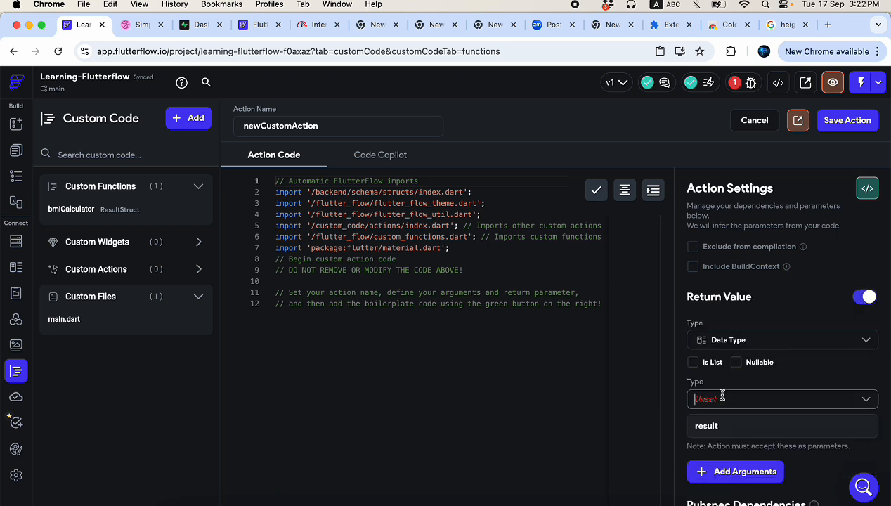
{"action": "left_click", "coordinate": [722, 426]}
- Add five arguments to the new custom action
{"action": "scroll", "coordinate": [752, 427], "scroll_direction": "down", "scroll_amount": 1}
{"action": "left_click", "coordinate": [749, 429]}
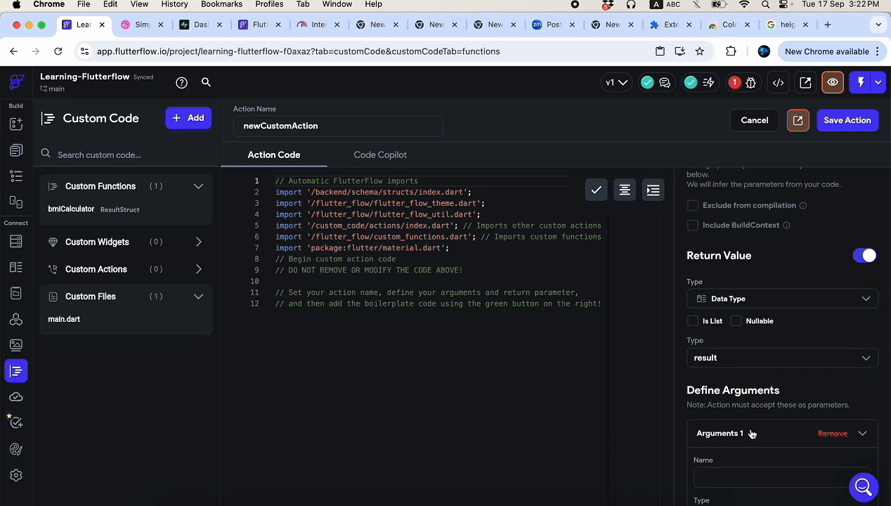
{"action": "scroll", "coordinate": [753, 432], "scroll_direction": "down", "scroll_amount": 3}
{"action": "left_click", "coordinate": [756, 430]}
{"action": "scroll", "coordinate": [753, 434], "scroll_direction": "down", "scroll_amount": 3}
{"action": "left_click", "coordinate": [753, 430]}
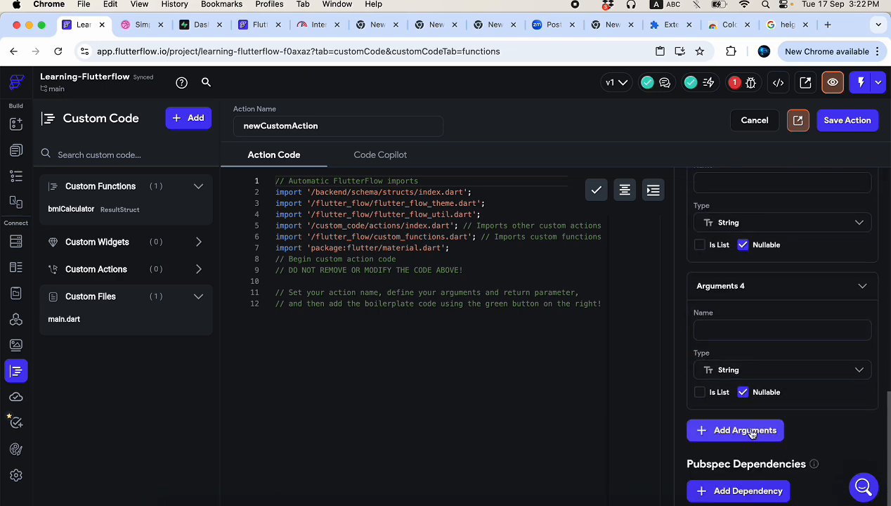
{"action": "left_click", "coordinate": [751, 432]}
- Turn off Nullable for arguments 2 through 5 of the custom action
{"action": "left_click", "coordinate": [743, 392]}
{"action": "scroll", "coordinate": [744, 393], "scroll_direction": "down", "scroll_amount": 3}
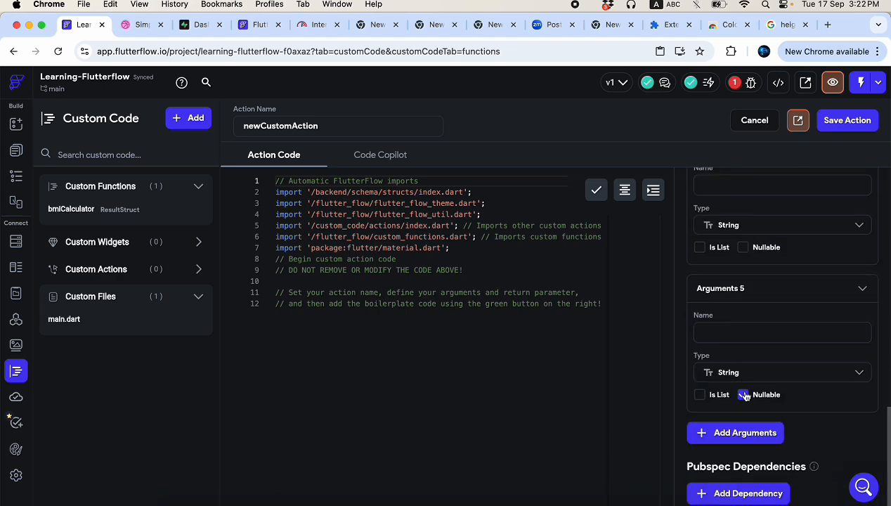
{"action": "left_click", "coordinate": [743, 395]}
{"action": "scroll", "coordinate": [745, 394], "scroll_direction": "up", "scroll_amount": 5}
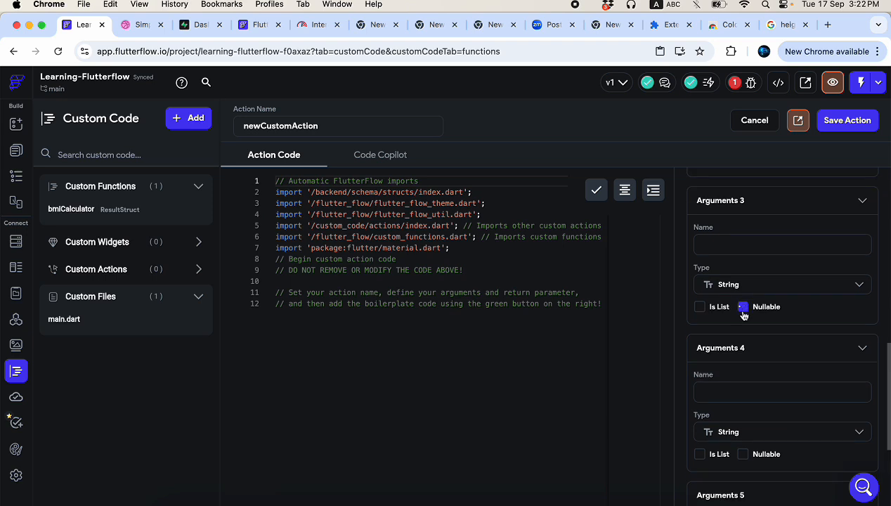
{"action": "scroll", "coordinate": [743, 309], "scroll_direction": "up", "scroll_amount": 3}
{"action": "left_click", "coordinate": [743, 267]}
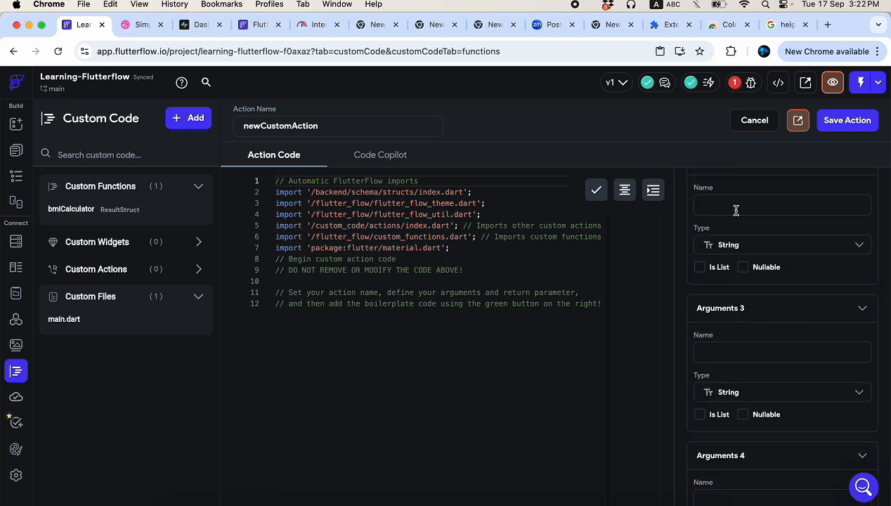
- Name the second argument gender and set its type to Boolean
{"action": "left_click", "coordinate": [736, 210]}
{"action": "type", "text": "gender"}
{"action": "left_click", "coordinate": [724, 246]}
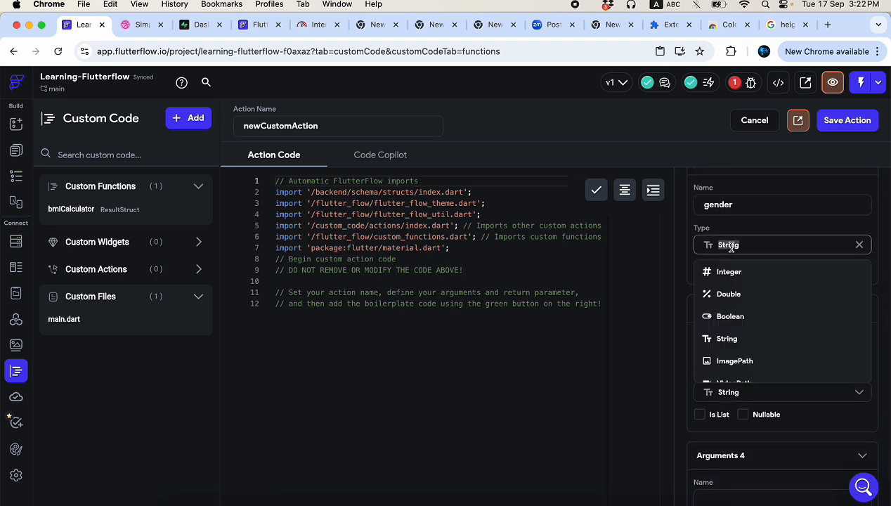
{"action": "left_click", "coordinate": [731, 317]}
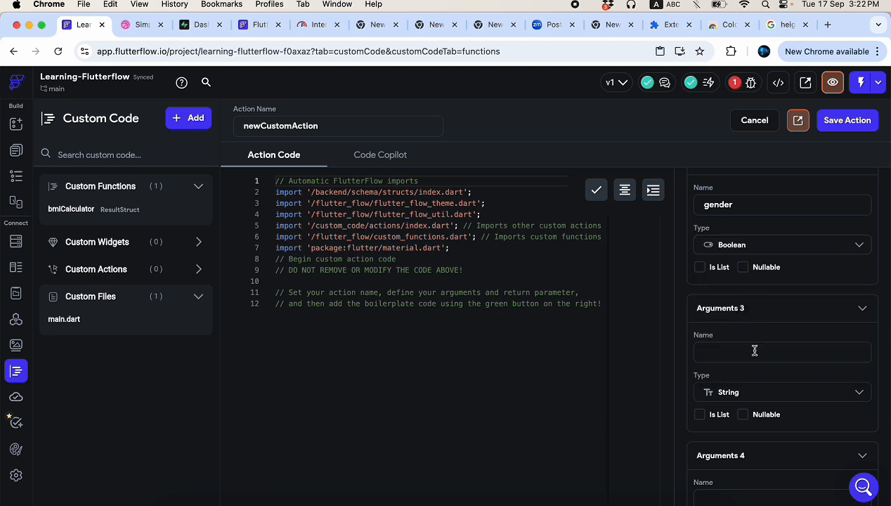
- Name the third argument height and set its type to Integer
{"action": "left_click", "coordinate": [732, 353]}
{"action": "type", "text": "height"}
{"action": "left_click", "coordinate": [736, 387]}
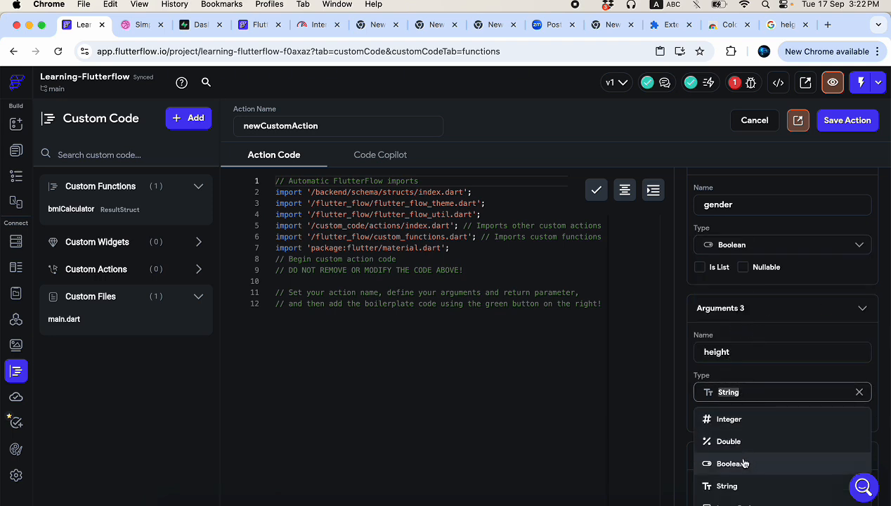
{"action": "left_click", "coordinate": [741, 421]}
- Name the fourth argument weight and set its type to Integer
{"action": "scroll", "coordinate": [740, 422], "scroll_direction": "down", "scroll_amount": 2}
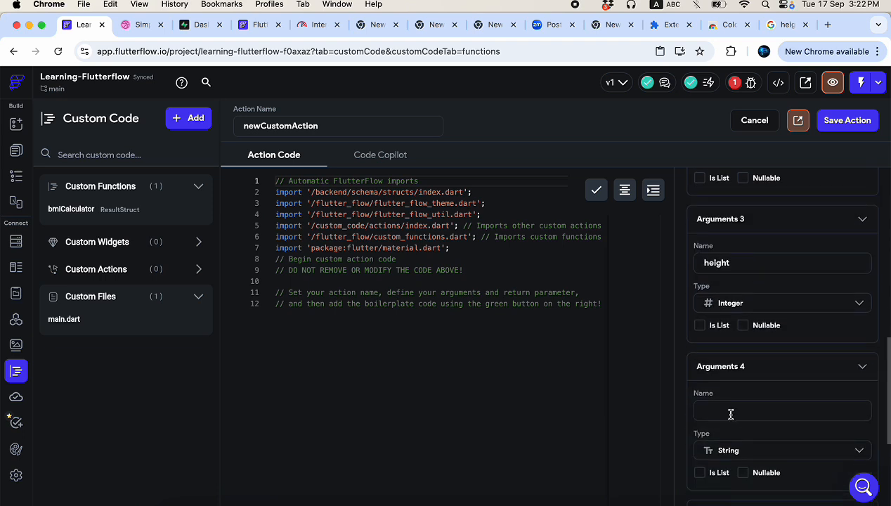
{"action": "left_click", "coordinate": [731, 414]}
{"action": "type", "text": "wei"}
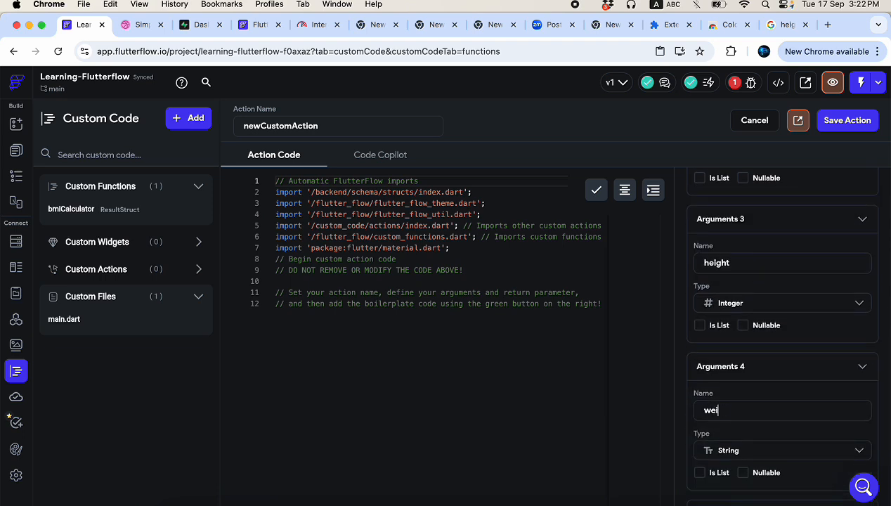
{"action": "type", "text": "ght"}
{"action": "left_click", "coordinate": [745, 447]}
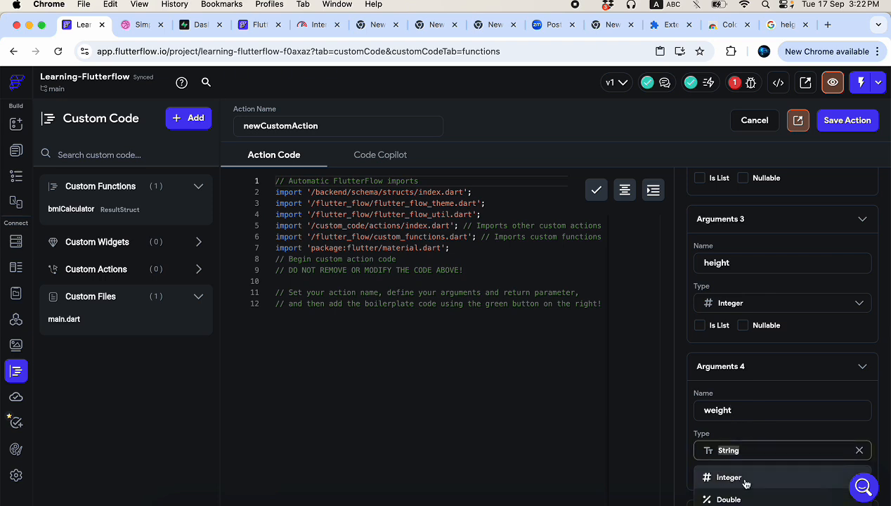
{"action": "left_click", "coordinate": [744, 479]}
- Name the fifth argument age and set its type to Integer
{"action": "scroll", "coordinate": [738, 450], "scroll_direction": "down", "scroll_amount": 3}
{"action": "left_click", "coordinate": [734, 440]}
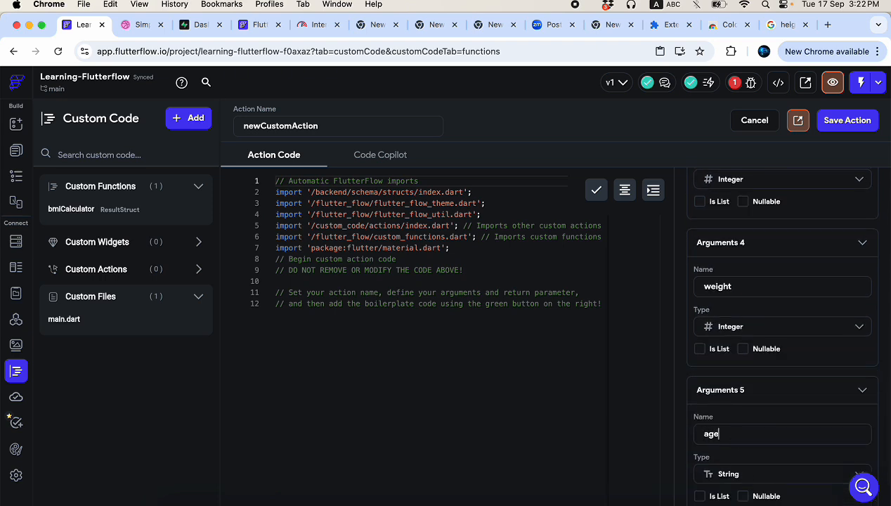
{"action": "left_click", "coordinate": [769, 471]}
{"action": "left_click", "coordinate": [731, 492]}
{"action": "scroll", "coordinate": [762, 438], "scroll_direction": "down", "scroll_amount": 3}
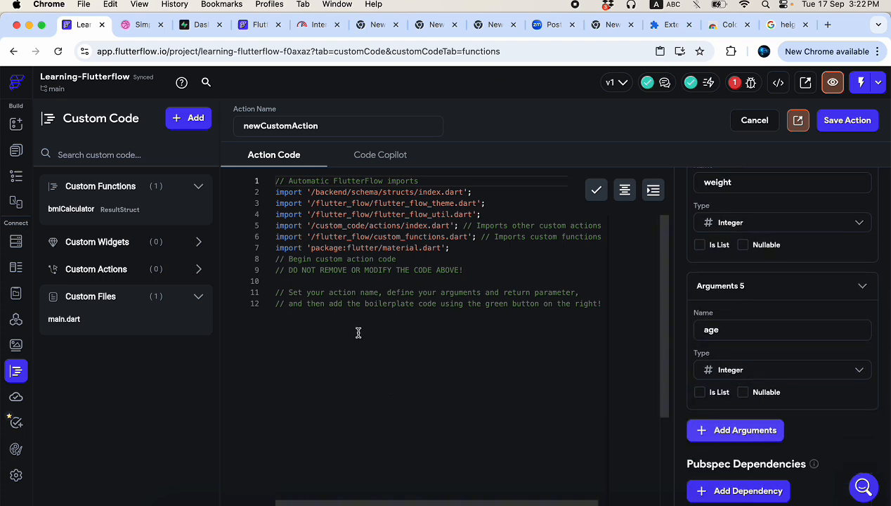
- Paste the copied bmiCalculator function code into the action code below the boilerplate comments
{"action": "left_click", "coordinate": [317, 320]}
{"action": "key", "text": "Return"}
{"action": "key", "text": "Return"}
{"action": "key", "text": "Return"}
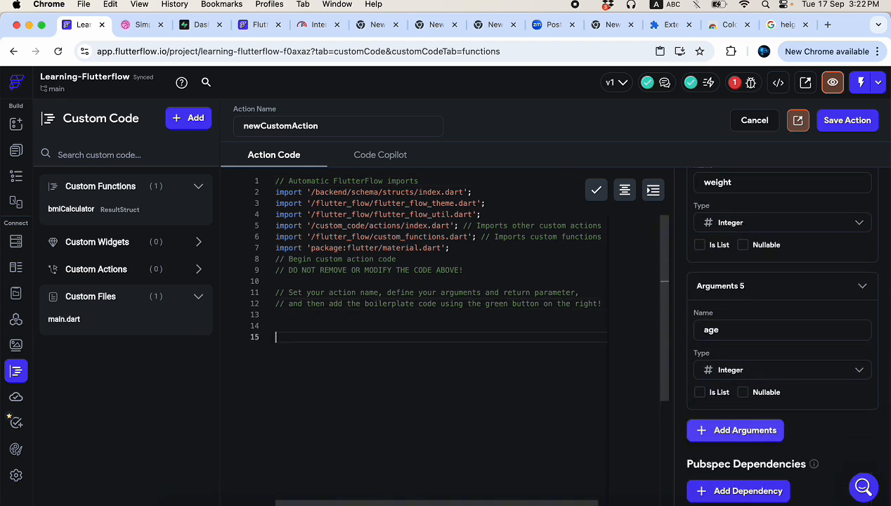
{"action": "key", "text": "super+space"}
{"action": "type", "text": "/// MODIFY CODE ONLY ABOVE THIS LINE"}
{"action": "key", "text": "Escape"}
{"action": "key", "text": "super+v"}
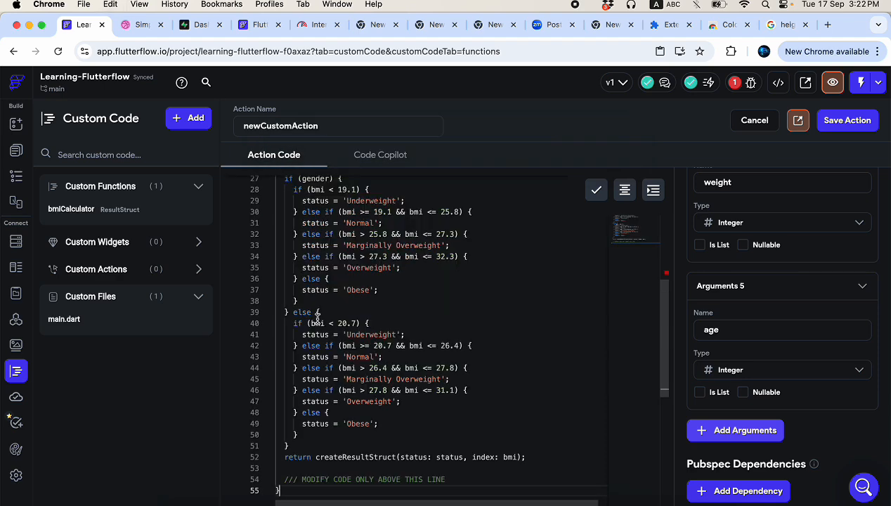
- Copy the function name bmiCalculator from the pasted code and use it as the action name
{"action": "scroll", "coordinate": [393, 303], "scroll_direction": "up", "scroll_amount": 10}
{"action": "left_click", "coordinate": [363, 325]}
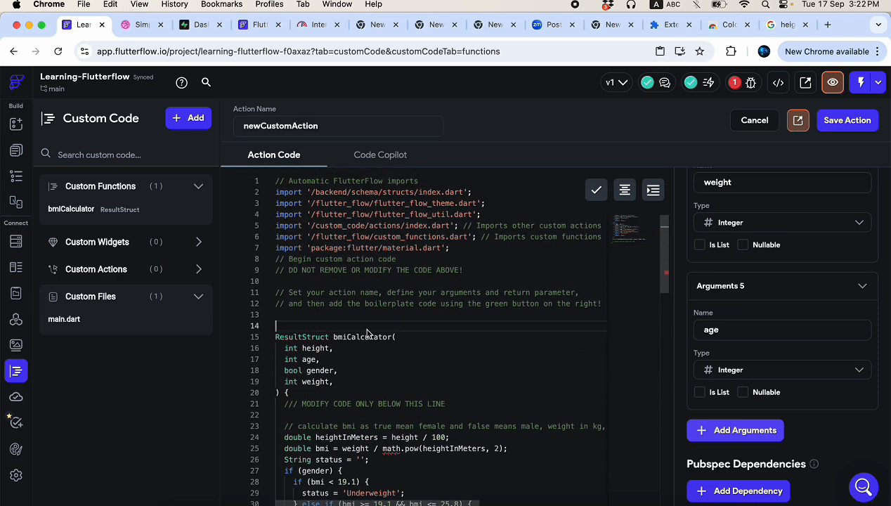
{"action": "double_click", "coordinate": [363, 336]}
{"action": "key", "text": "super+c"}
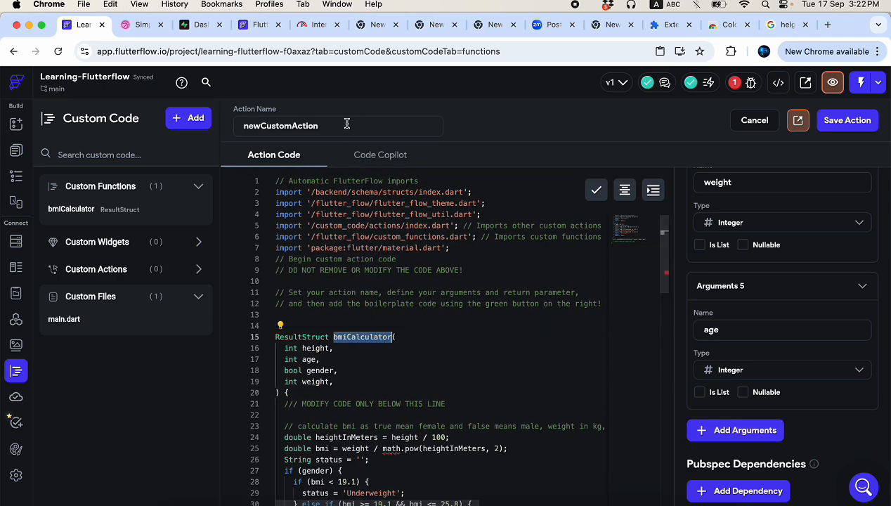
{"action": "left_click", "coordinate": [343, 125]}
{"action": "key", "text": "super+a"}
{"action": "key", "text": "super+v"}
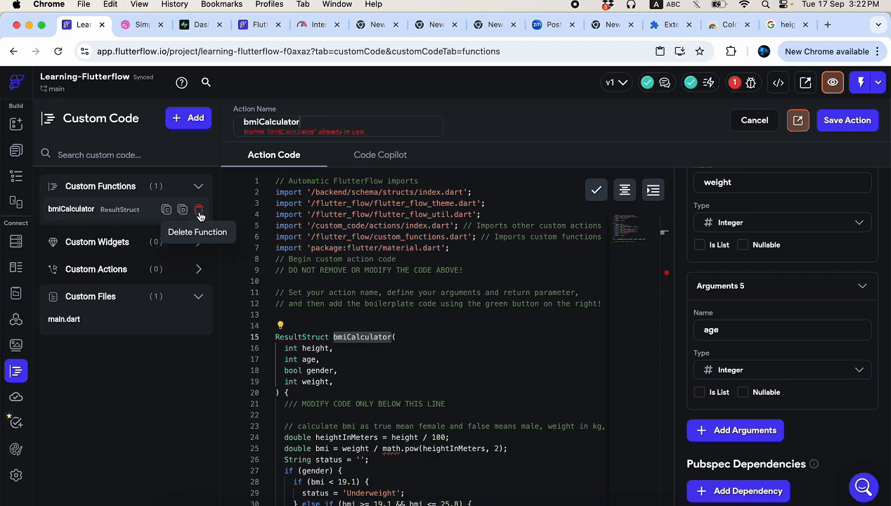
- Keep the existing bmiCalculator function, rename the action bmiCalculatora, and try to save it
{"action": "left_click", "coordinate": [199, 212]}
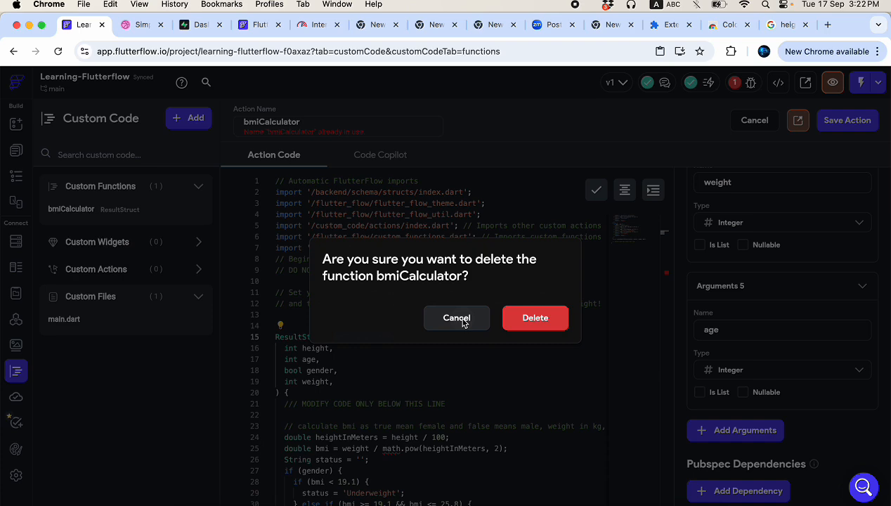
{"action": "left_click", "coordinate": [457, 319]}
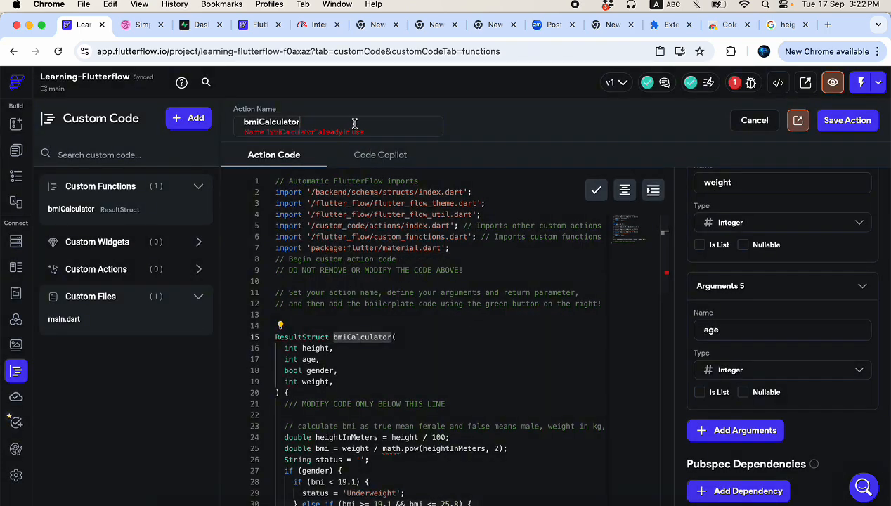
{"action": "type", "text": "a"}
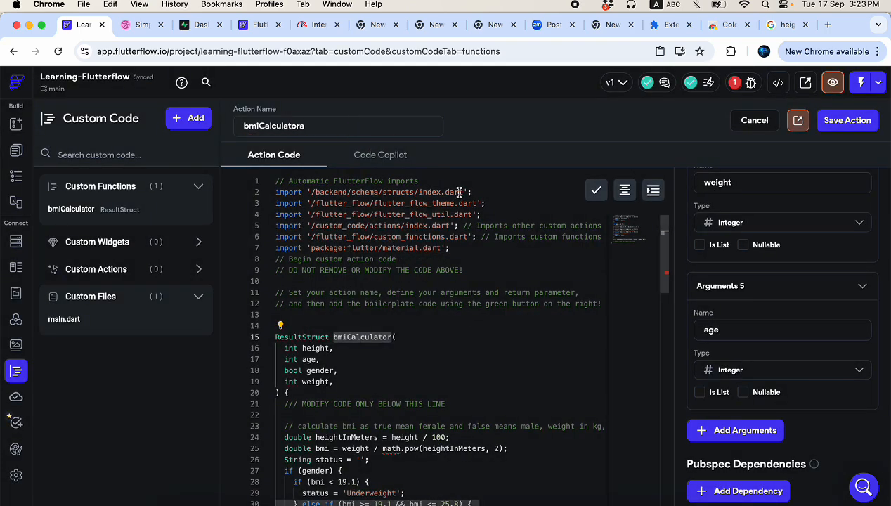
{"action": "left_click", "coordinate": [846, 120]}
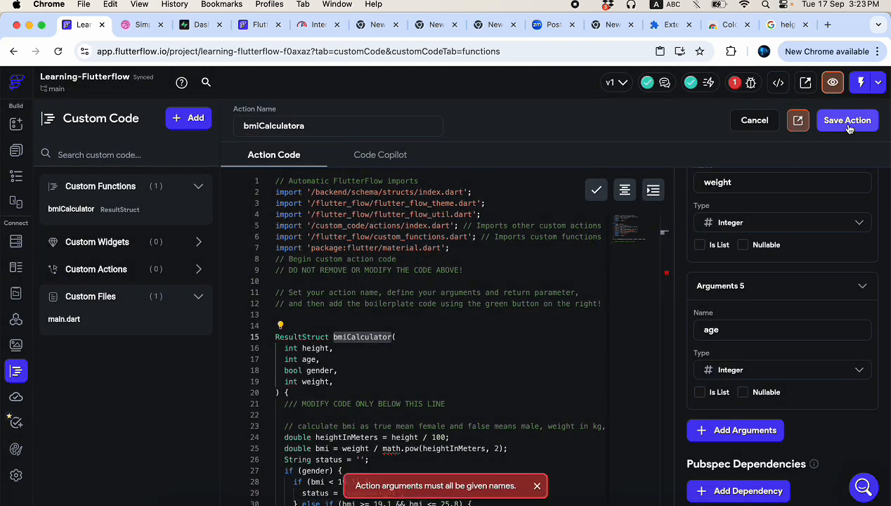
- Inspect the error on math.pow in the bmi line and the quick fixes offered for it
{"action": "scroll", "coordinate": [477, 427], "scroll_direction": "down", "scroll_amount": 2}
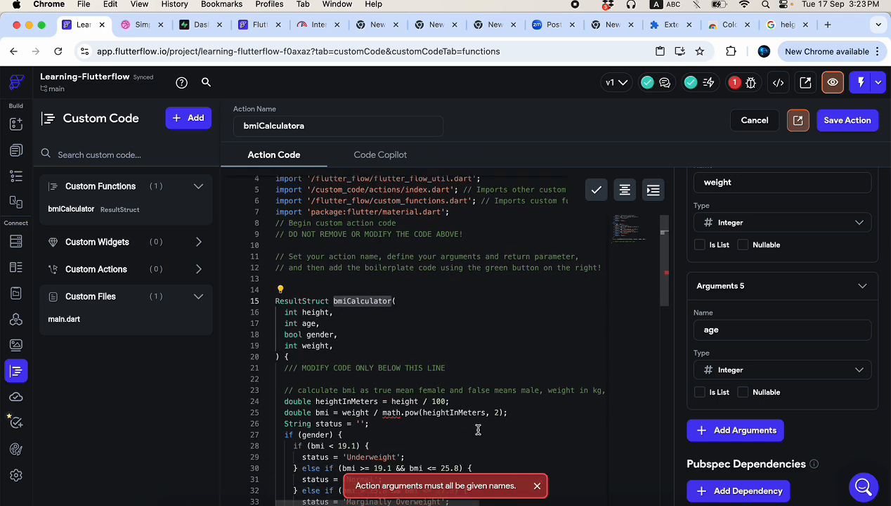
{"action": "scroll", "coordinate": [477, 429], "scroll_direction": "up", "scroll_amount": 2}
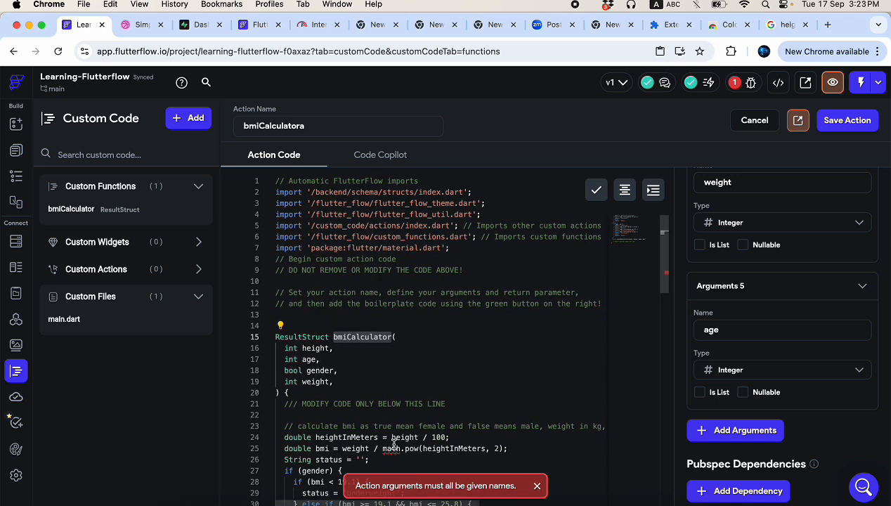
{"action": "mouse_move", "coordinate": [395, 444]}
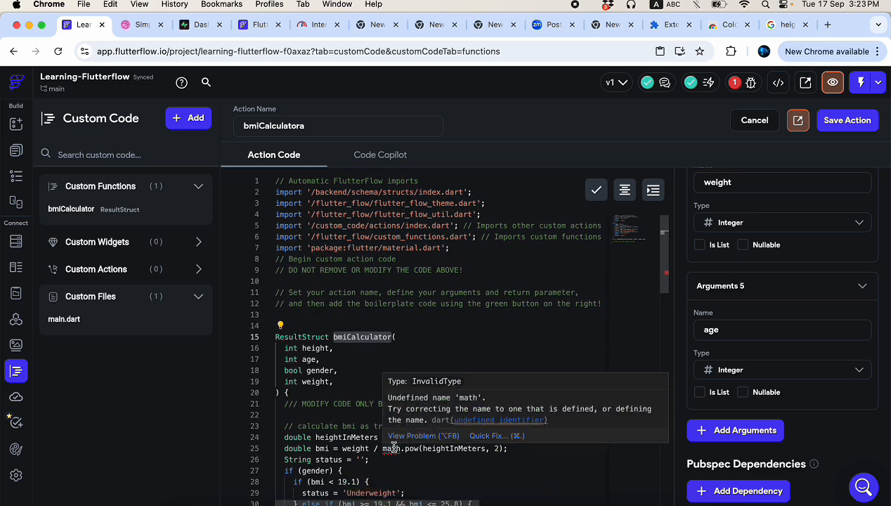
{"action": "left_click", "coordinate": [484, 435]}
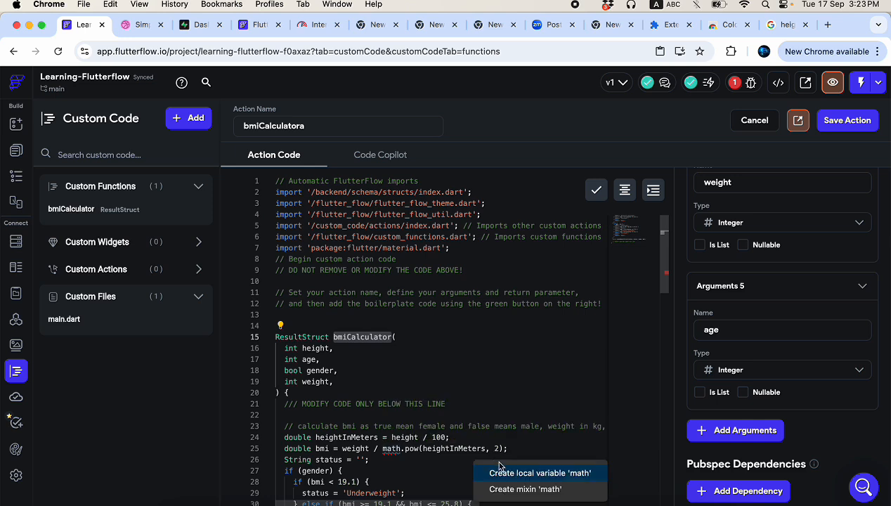
{"action": "mouse_move", "coordinate": [394, 451]}
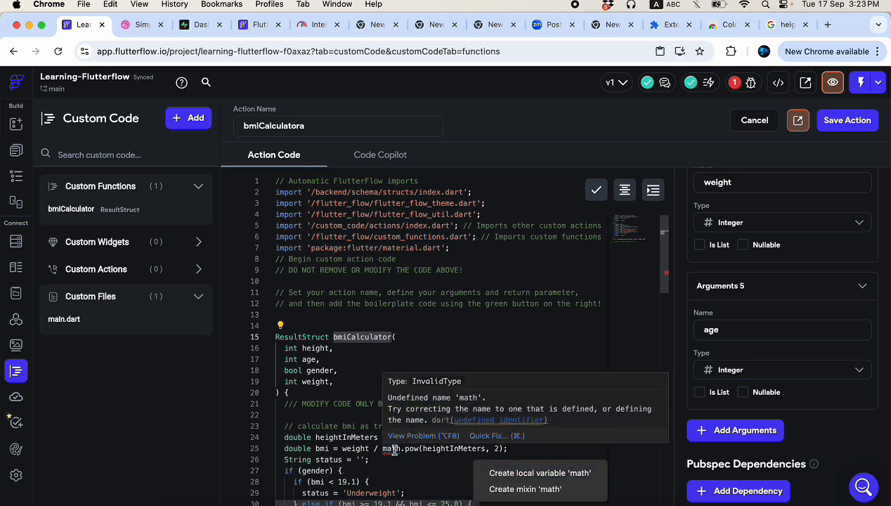
{"action": "left_click", "coordinate": [495, 358]}
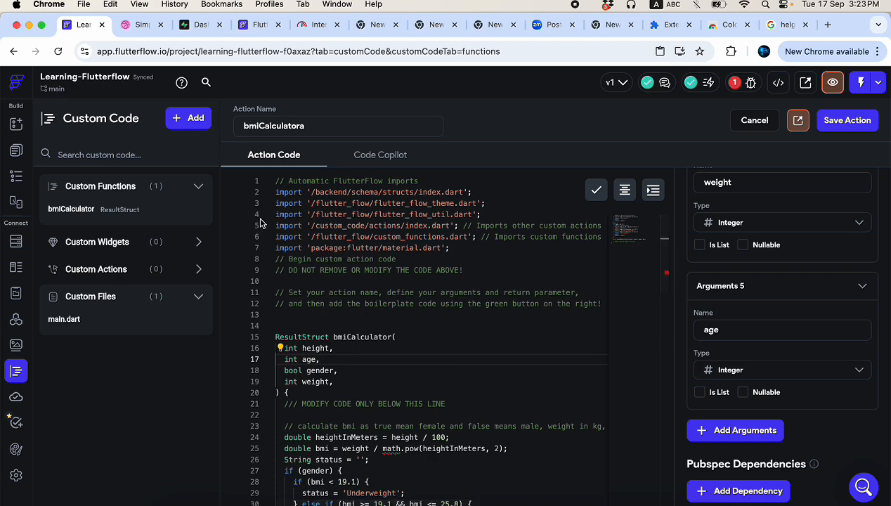
- Try to open the existing bmiCalculator function, and look over the unsaved action's code again
{"action": "left_click", "coordinate": [128, 210]}
{"action": "left_click", "coordinate": [424, 311]}
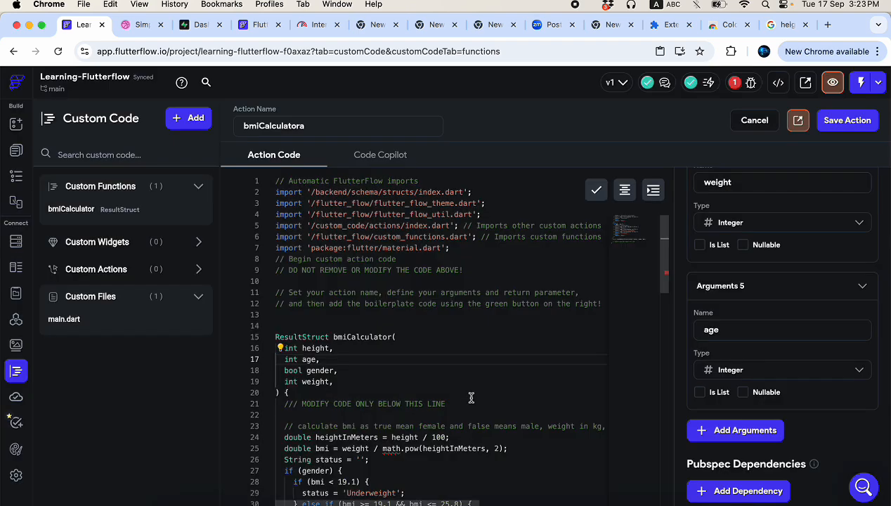
{"action": "scroll", "coordinate": [471, 395], "scroll_direction": "down", "scroll_amount": 3}
{"action": "scroll", "coordinate": [387, 320], "scroll_direction": "up", "scroll_amount": 3}
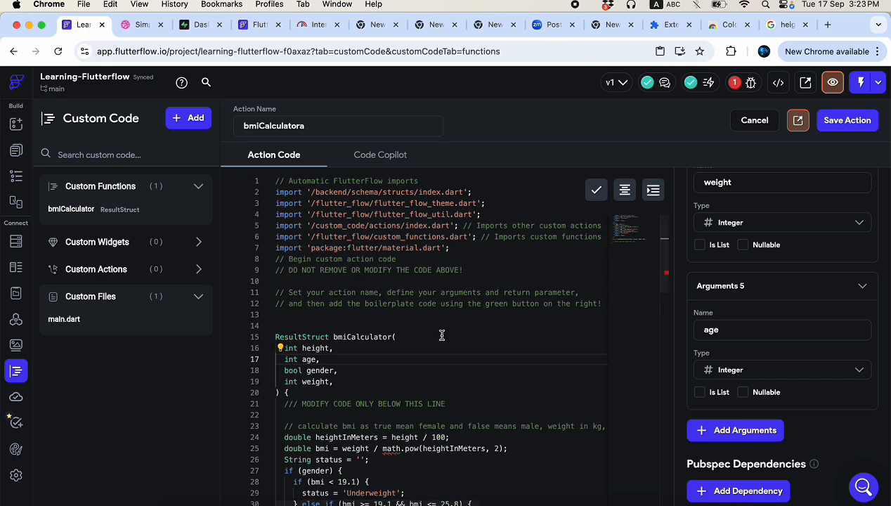
- Import the 'dart:math' library on the empty line above the bmiCalculator function
{"action": "left_click", "coordinate": [317, 317]}
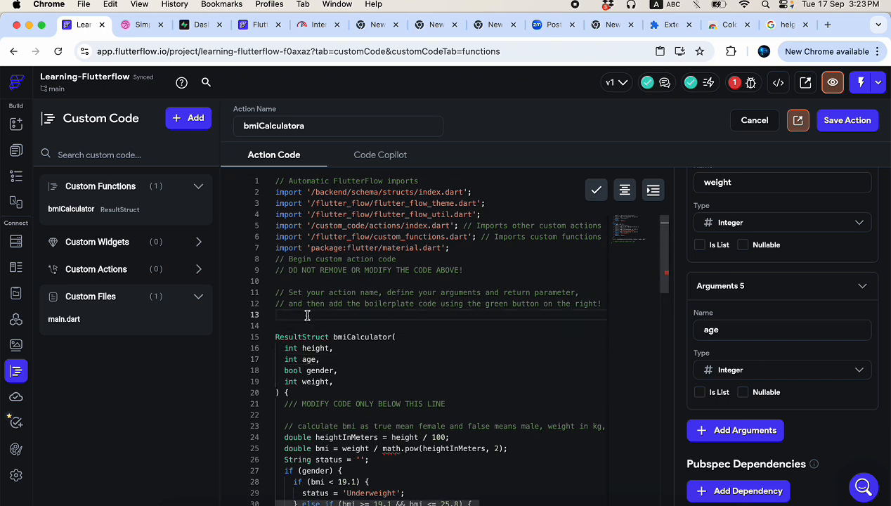
{"action": "type", "text": "import 'ma '"}
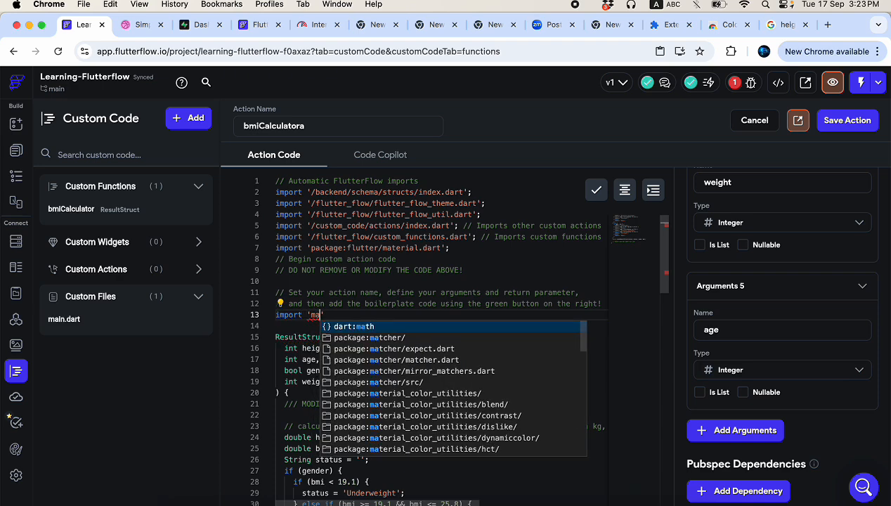
{"action": "type", "text": "dart:math"}
{"action": "key", "text": "Return"}
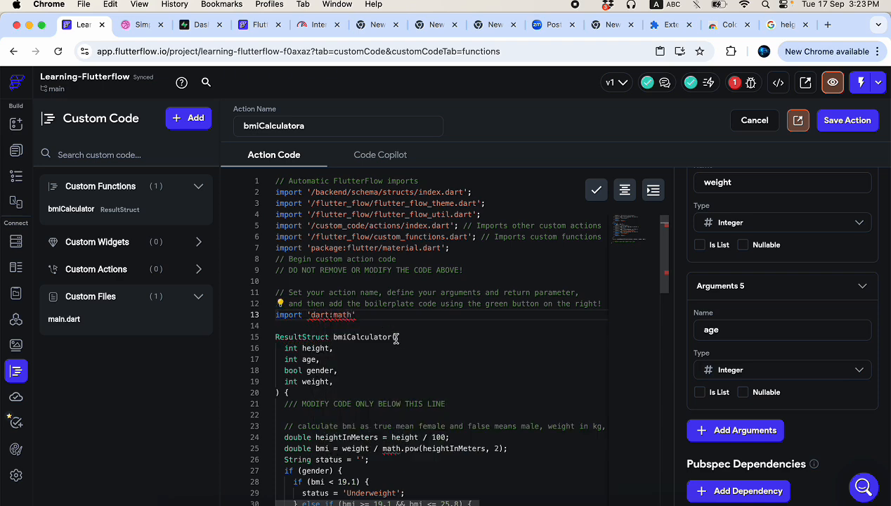
{"action": "scroll", "coordinate": [395, 339], "scroll_direction": "down", "scroll_amount": 2}
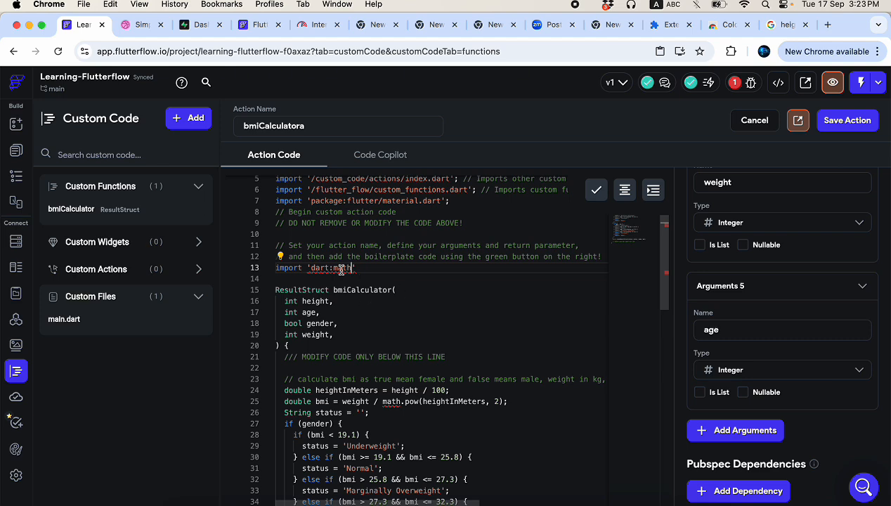
{"action": "mouse_move", "coordinate": [341, 269]}
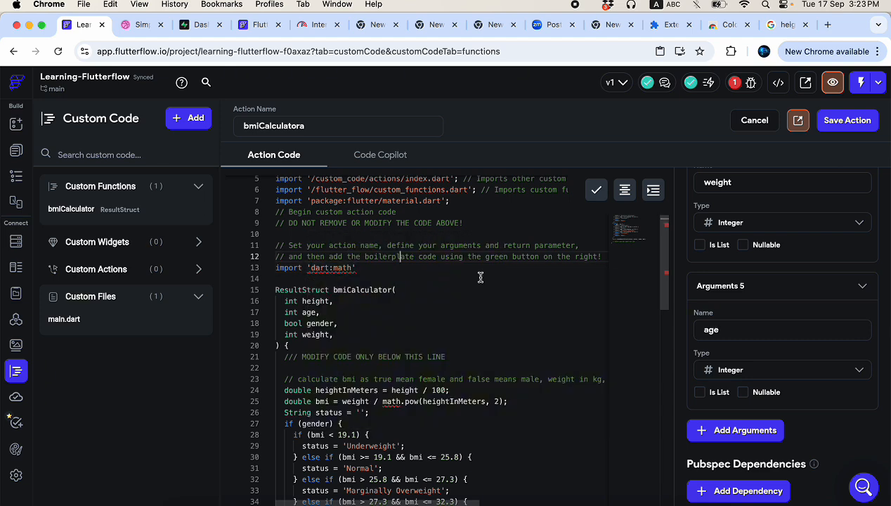
- Review the problem flagged on math in the bmi calculation and request a quick fix for it
{"action": "scroll", "coordinate": [481, 277], "scroll_direction": "down", "scroll_amount": 3}
{"action": "scroll", "coordinate": [481, 277], "scroll_direction": "down", "scroll_amount": 3}
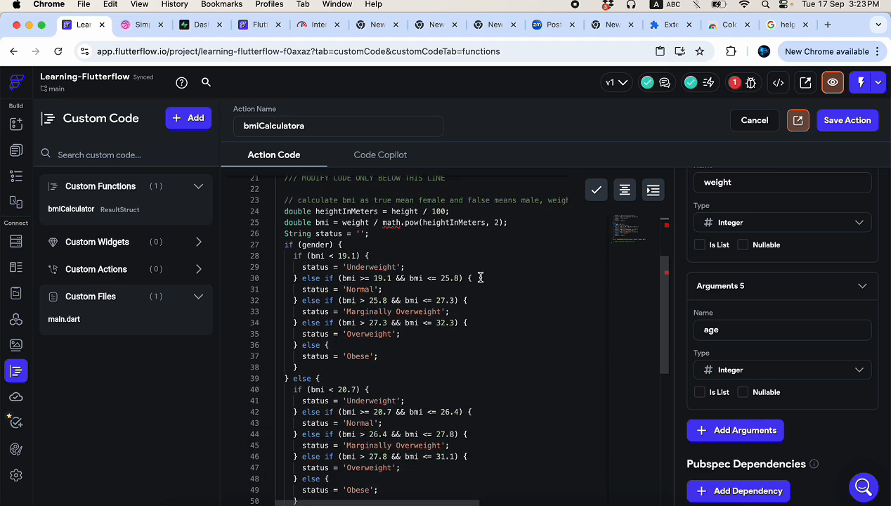
{"action": "mouse_move", "coordinate": [391, 228]}
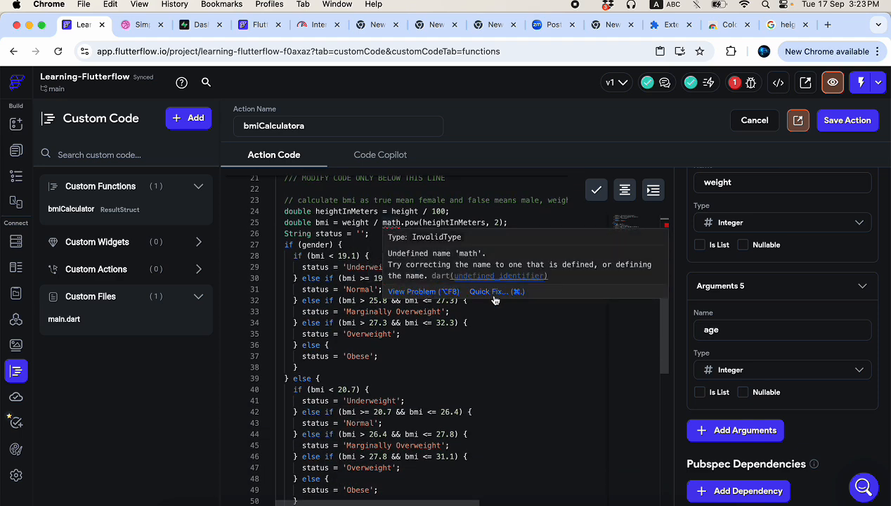
{"action": "left_click", "coordinate": [492, 288]}
{"action": "key", "text": "Return"}
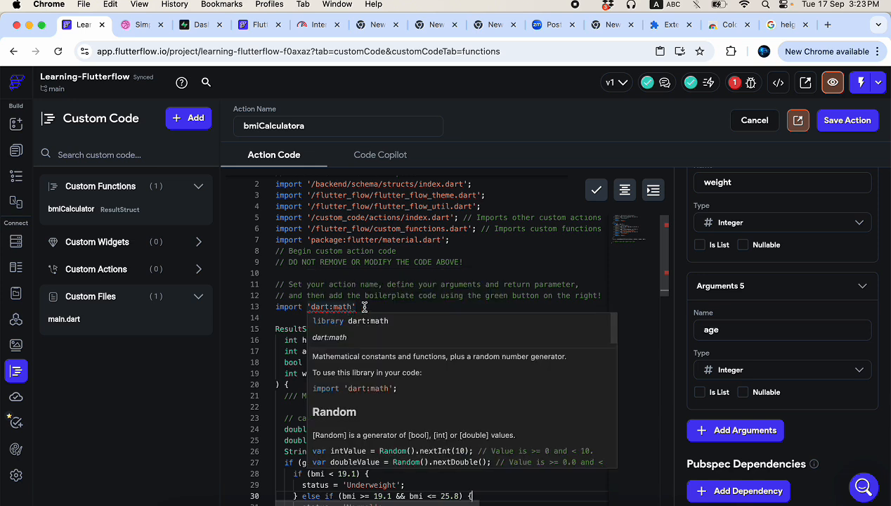
- End the 'dart:math' import statement with a semicolon and recheck math in the bmi line
{"action": "left_click", "coordinate": [374, 307]}
{"action": "scroll", "coordinate": [392, 330], "scroll_direction": "down", "scroll_amount": 2}
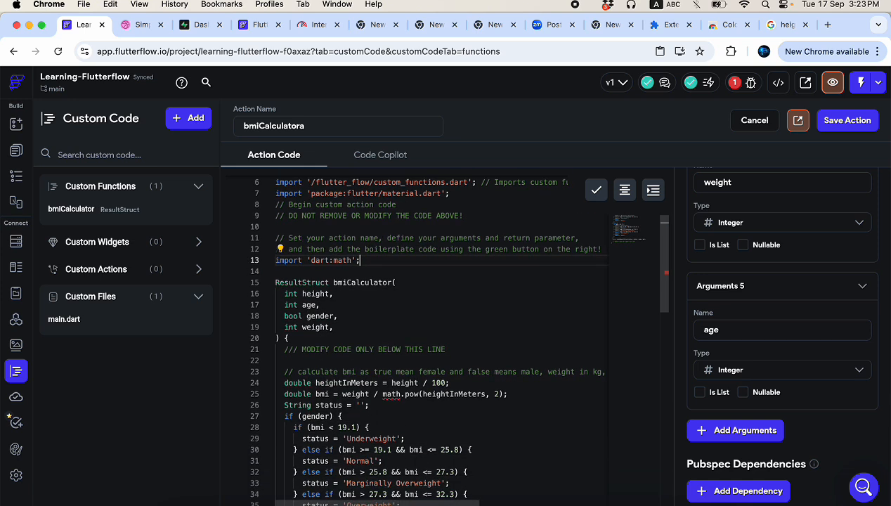
{"action": "mouse_move", "coordinate": [394, 398]}
- Re-enter the import statement with a prefix so it reads import 'dart:math' as math;
{"action": "left_click_drag", "start_coordinate": [351, 261], "coordinate": [312, 263]}
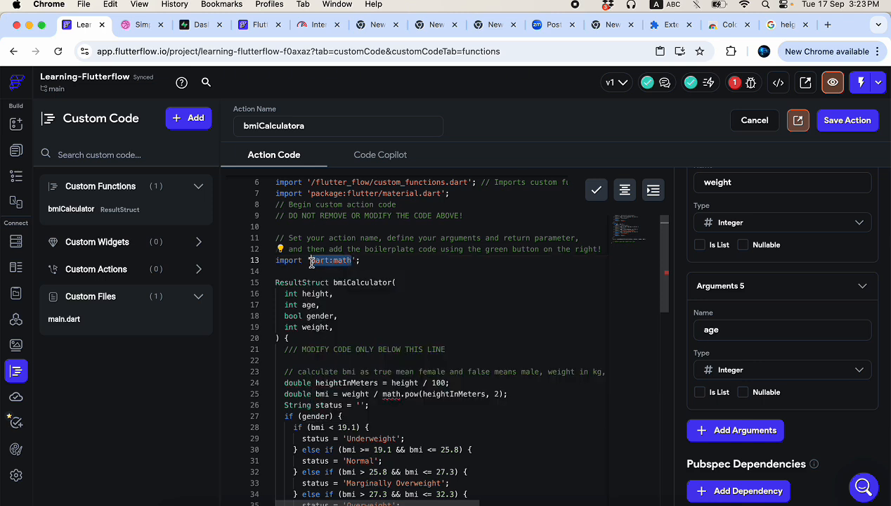
{"action": "type", "text": "dar"}
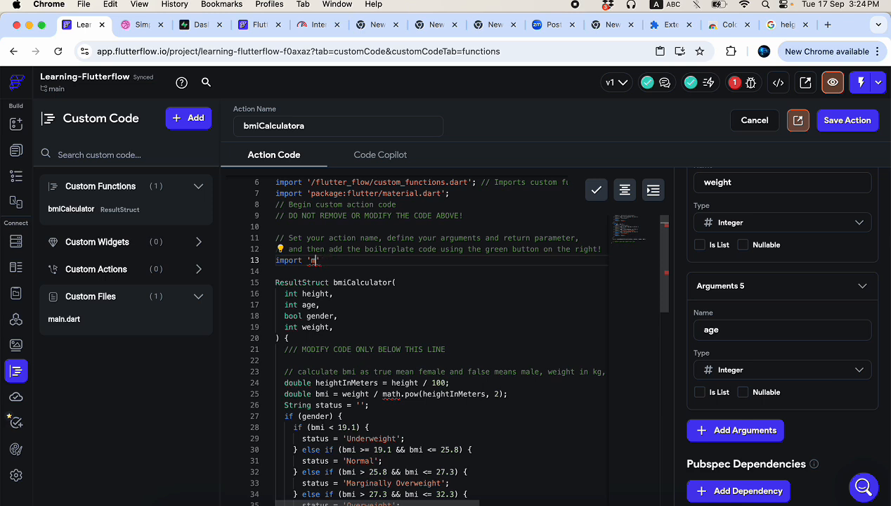
{"action": "type", "text": "'math"}
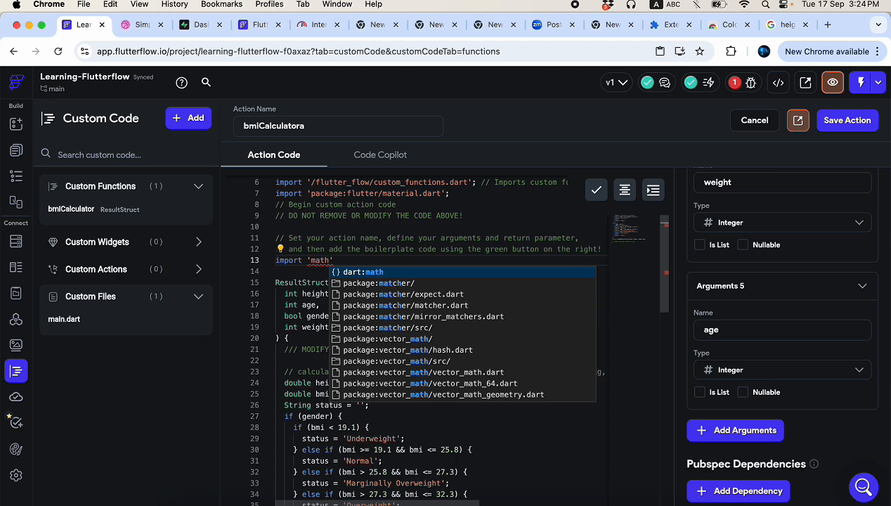
{"action": "scroll", "coordinate": [400, 330], "scroll_direction": "down", "scroll_amount": 4}
{"action": "scroll", "coordinate": [397, 323], "scroll_direction": "up", "scroll_amount": 4}
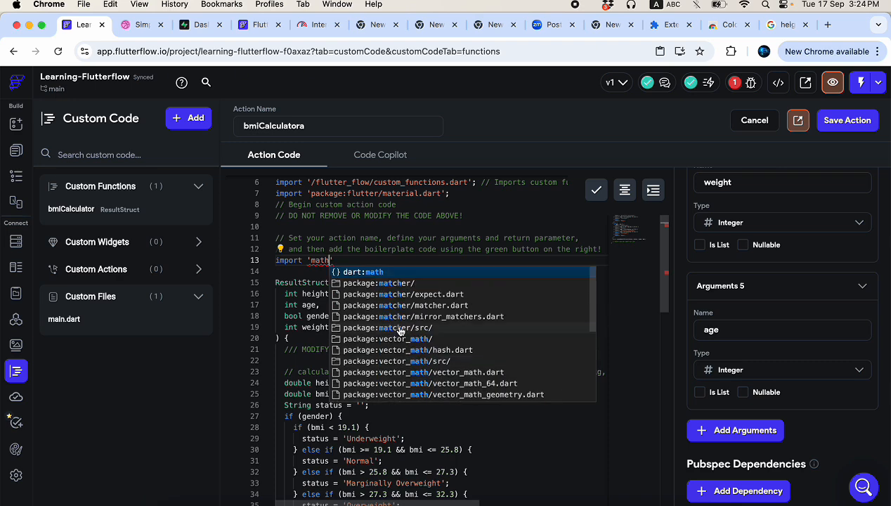
{"action": "left_click", "coordinate": [372, 272]}
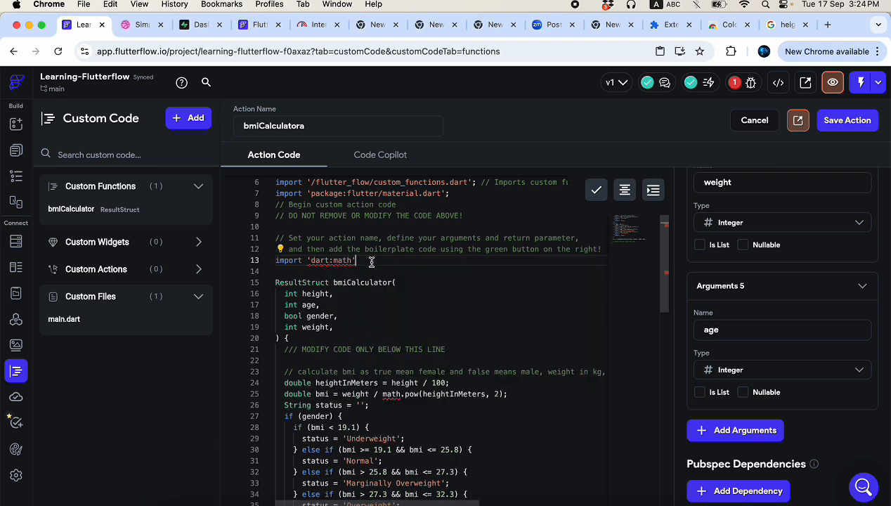
{"action": "type", "text": ";"}
{"action": "type", "text": "as "}
{"action": "type", "text": "math"}
{"action": "scroll", "coordinate": [539, 433], "scroll_direction": "down", "scroll_amount": 5}
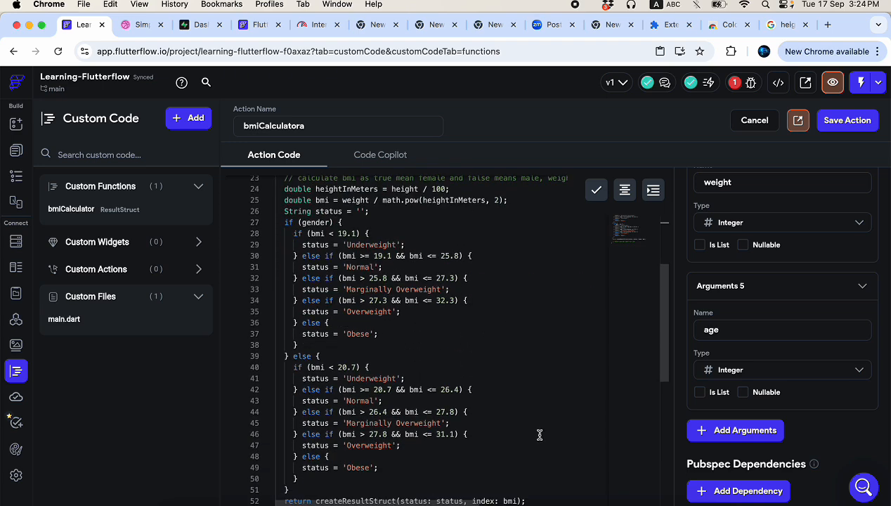
- Try to save the action, and compare its defined arguments with the parameters in the code
{"action": "left_click", "coordinate": [848, 121]}
{"action": "scroll", "coordinate": [492, 325], "scroll_direction": "down", "scroll_amount": 5}
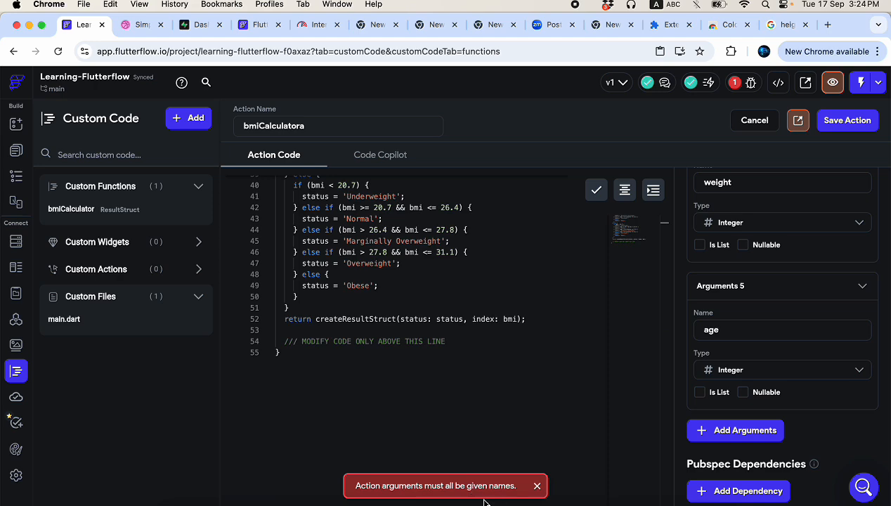
{"action": "scroll", "coordinate": [471, 412], "scroll_direction": "up", "scroll_amount": 10}
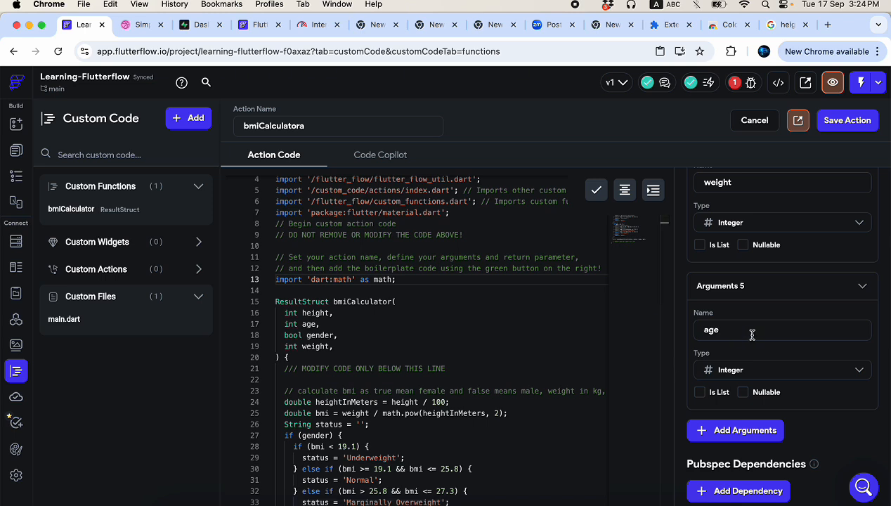
{"action": "scroll", "coordinate": [752, 335], "scroll_direction": "up", "scroll_amount": 3}
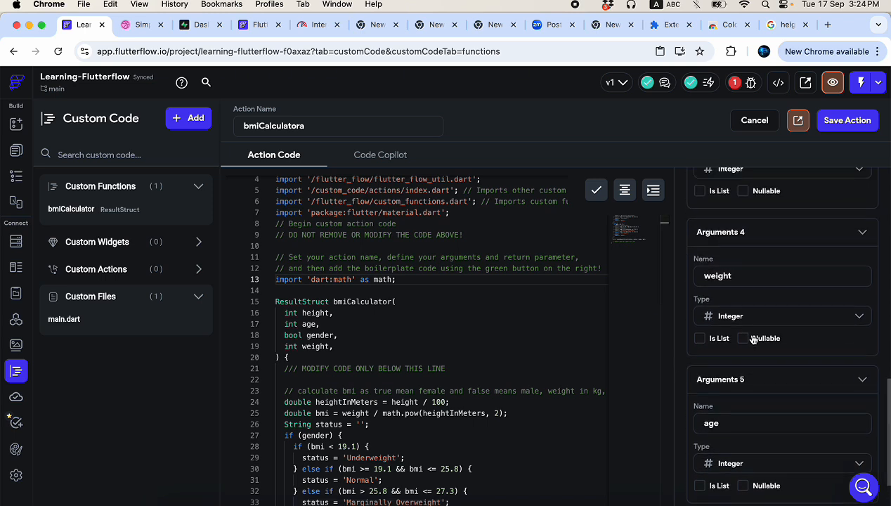
{"action": "scroll", "coordinate": [752, 334], "scroll_direction": "up", "scroll_amount": 5}
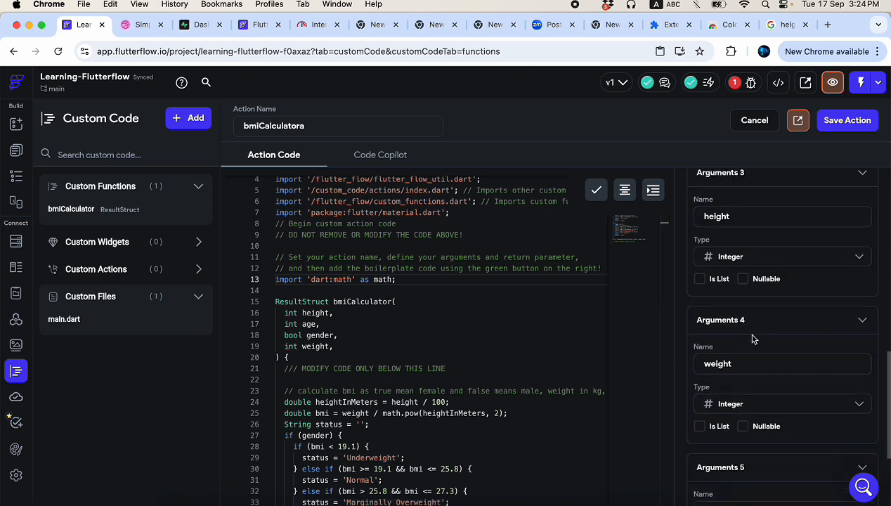
{"action": "scroll", "coordinate": [752, 334], "scroll_direction": "up", "scroll_amount": 3}
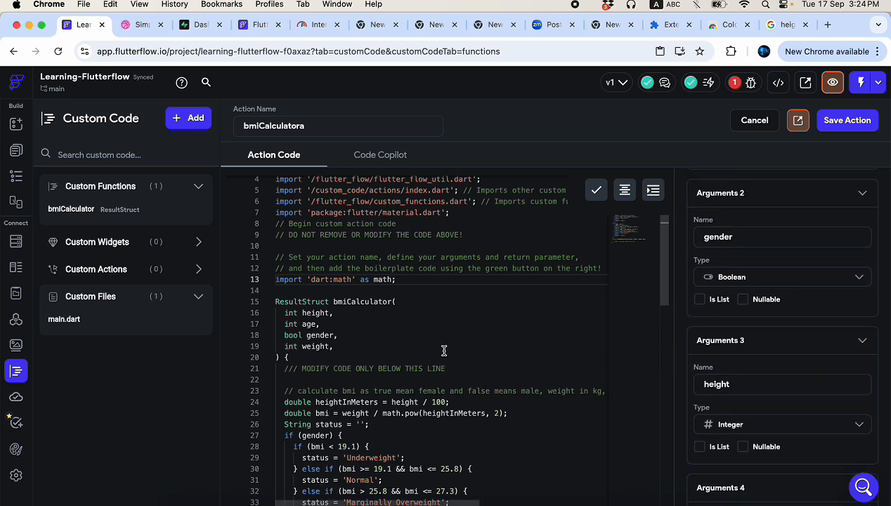
- Rename the function in the code to bmiCalculatora to match the action name, and try to save again
{"action": "left_click", "coordinate": [395, 301]}
{"action": "type", "text": "a"}
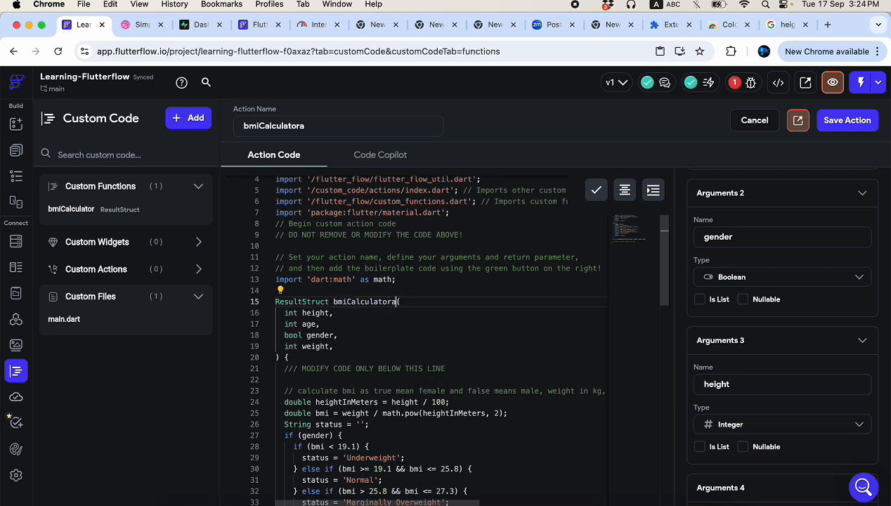
{"action": "left_click", "coordinate": [847, 120]}
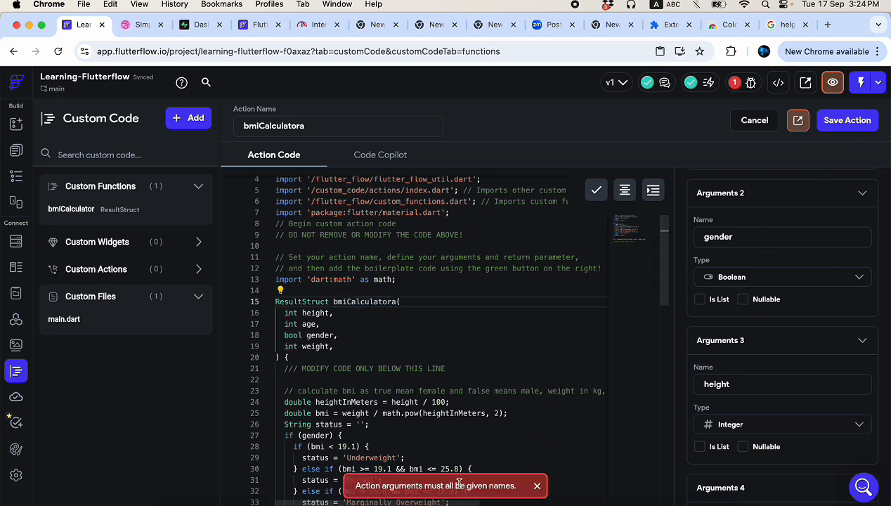
{"action": "left_click", "coordinate": [537, 487]}
- Collapse the height, weight, age and gender argument definitions
{"action": "left_click", "coordinate": [739, 341]}
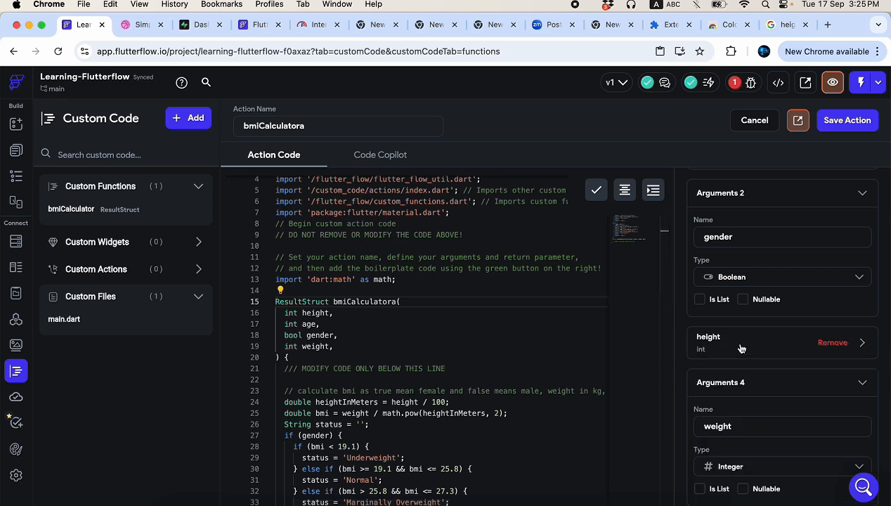
{"action": "left_click", "coordinate": [737, 382]}
{"action": "scroll", "coordinate": [738, 380], "scroll_direction": "down", "scroll_amount": 3}
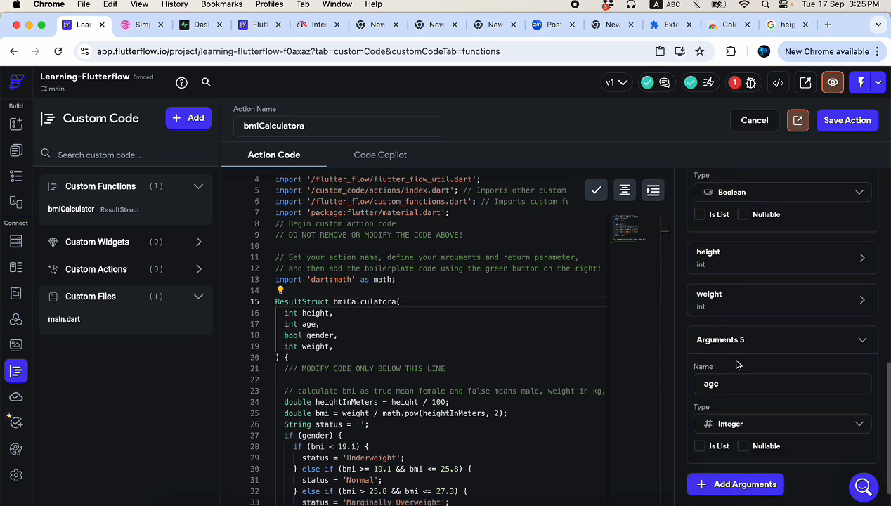
{"action": "left_click", "coordinate": [733, 340]}
{"action": "scroll", "coordinate": [733, 344], "scroll_direction": "up", "scroll_amount": 3}
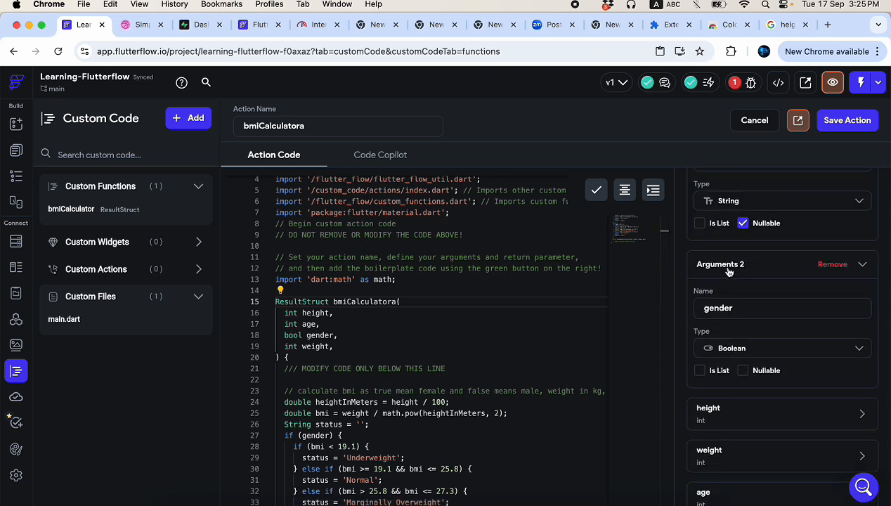
{"action": "left_click", "coordinate": [728, 267]}
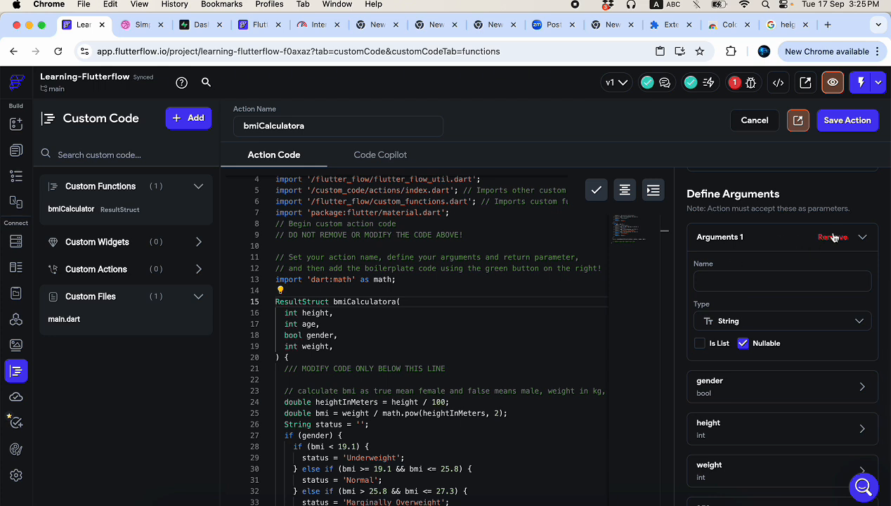
- Remove the unnamed String argument from the action and save the action
{"action": "left_click", "coordinate": [832, 236]}
{"action": "left_click", "coordinate": [755, 237]}
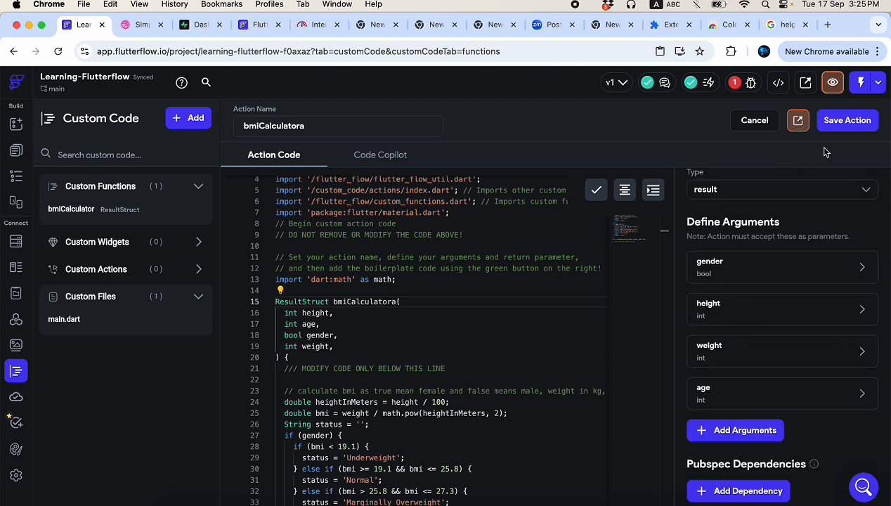
{"action": "left_click", "coordinate": [835, 125]}
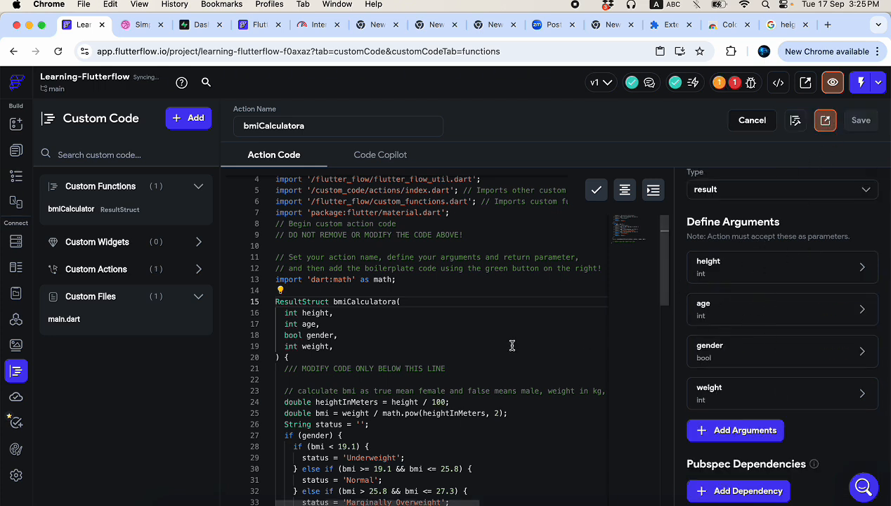
- Delete the old custom function bmiCalculator and confirm the deletion
{"action": "left_click", "coordinate": [197, 210]}
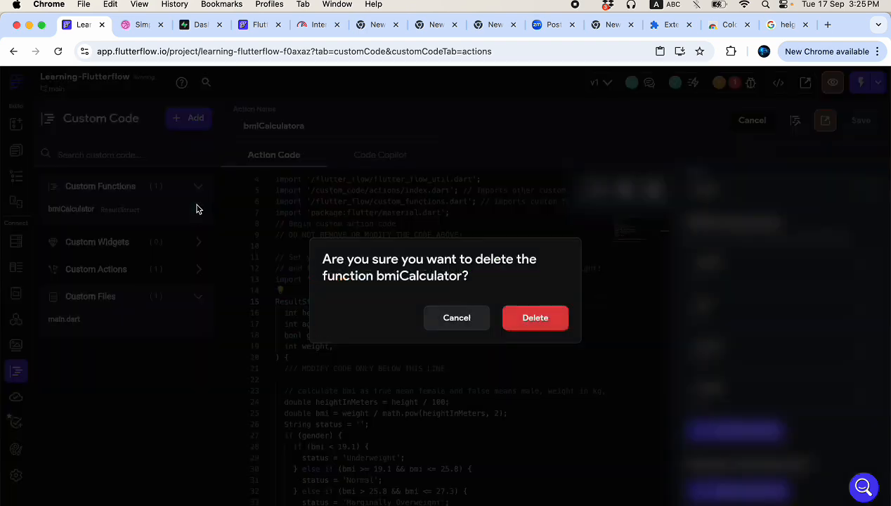
{"action": "left_click", "coordinate": [534, 320]}
- Rename both the action and the function in its code to bmiCalculator, and save the action
{"action": "left_click", "coordinate": [329, 127]}
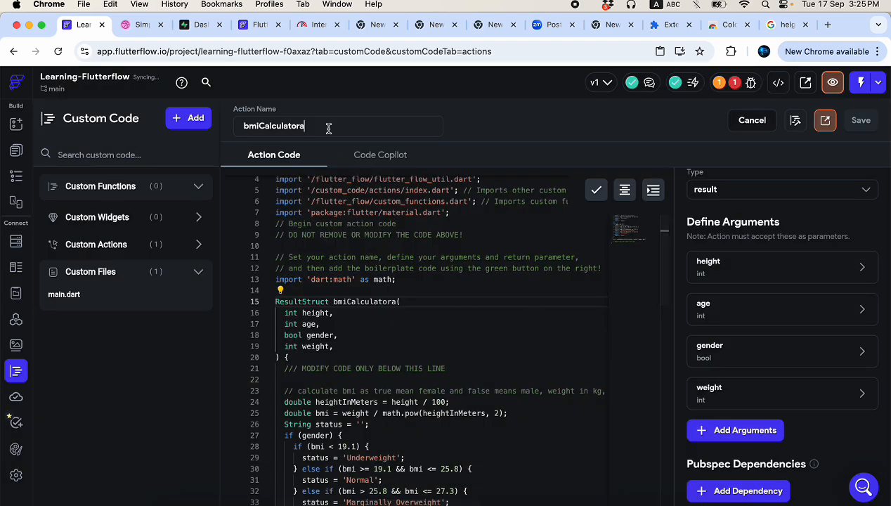
{"action": "key", "text": "BackSpace"}
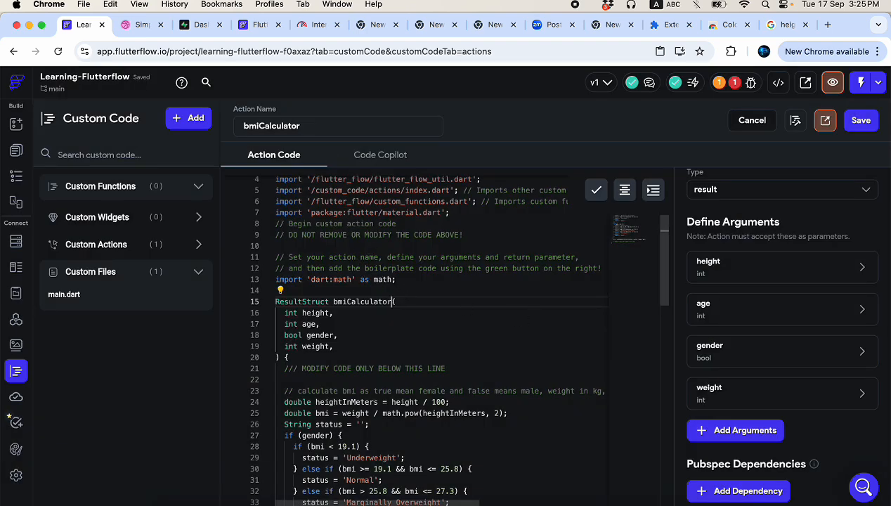
{"action": "left_click", "coordinate": [861, 120]}
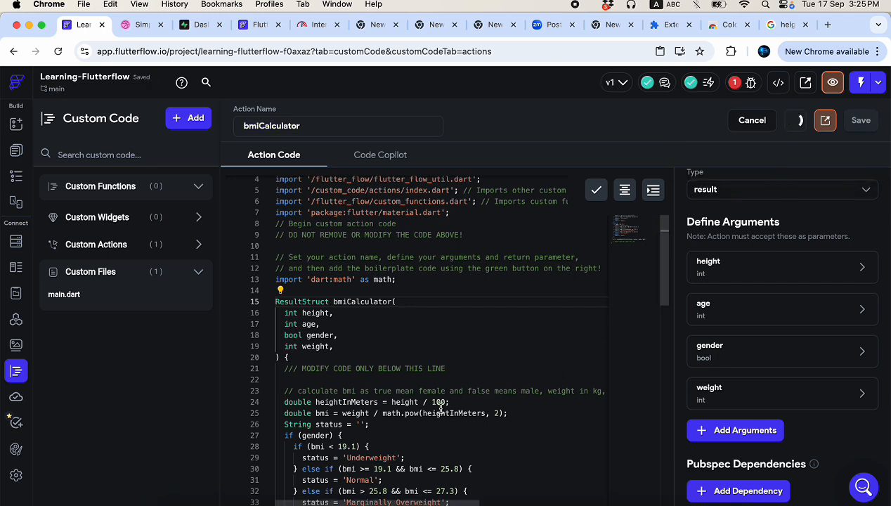
{"action": "scroll", "coordinate": [441, 408], "scroll_direction": "down", "scroll_amount": 8}
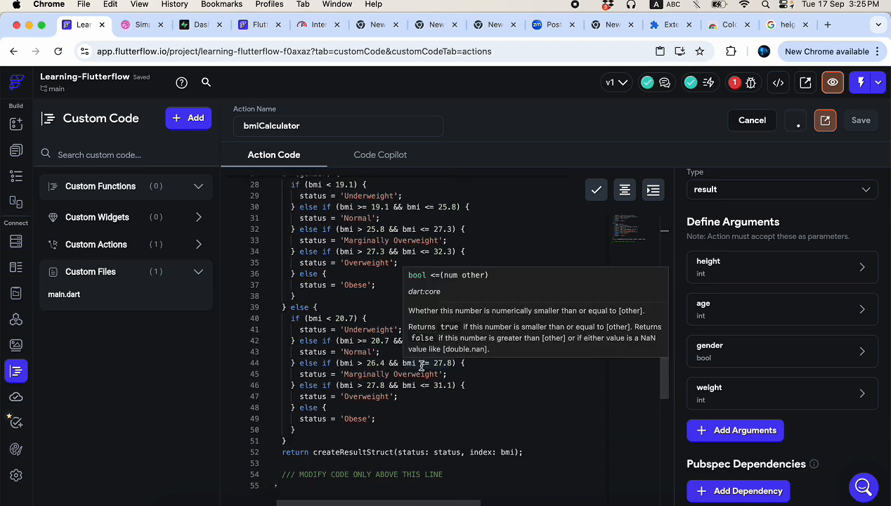
- Assign the custom action bmiCalculator to the On Tap trigger of HomePage's CALCULATE YOUR BMI button
{"action": "left_click", "coordinate": [15, 151]}
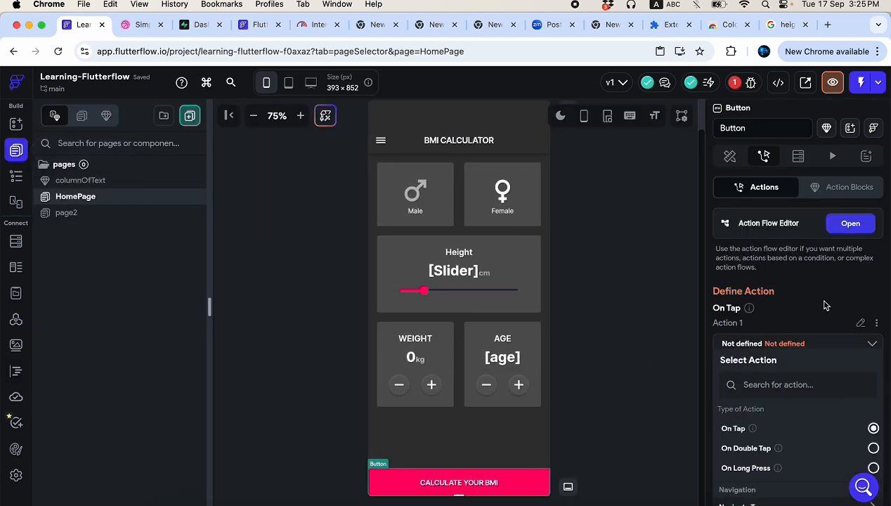
{"action": "left_click", "coordinate": [780, 383]}
{"action": "type", "text": "cus"}
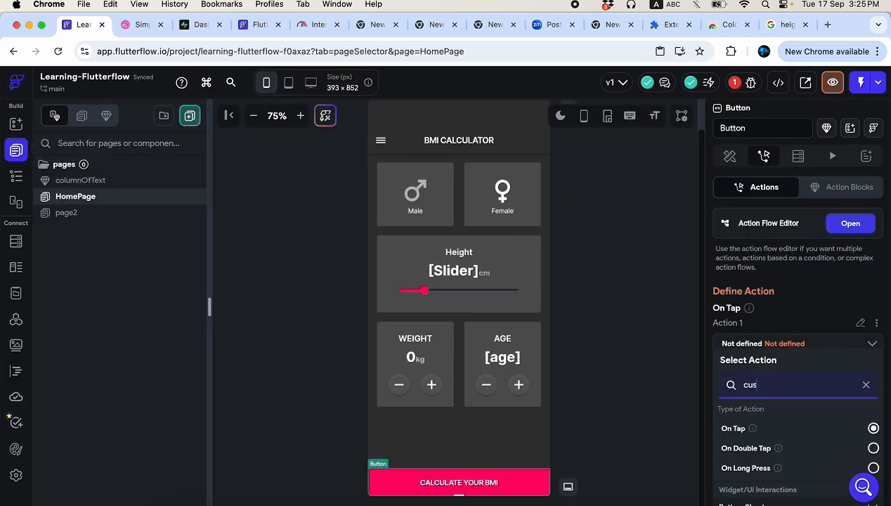
{"action": "type", "text": "tom"}
{"action": "scroll", "coordinate": [762, 460], "scroll_direction": "down", "scroll_amount": 3}
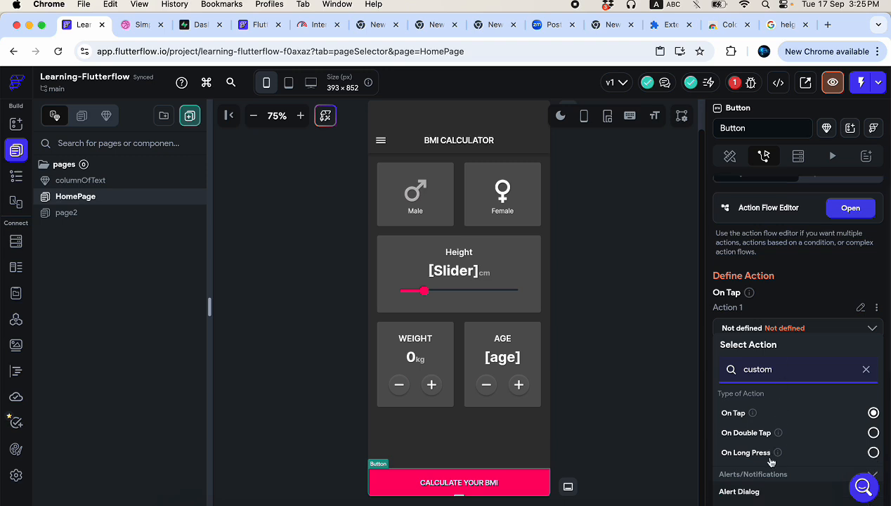
{"action": "scroll", "coordinate": [777, 481], "scroll_direction": "down", "scroll_amount": 2}
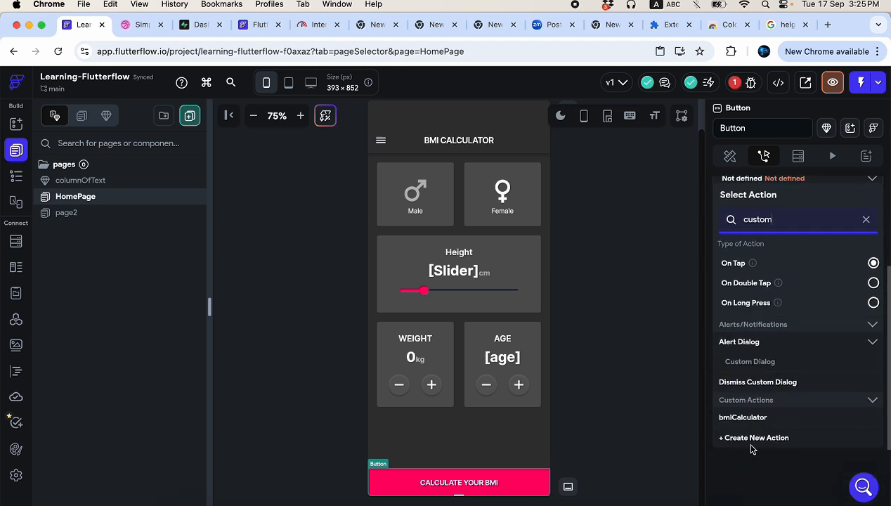
{"action": "left_click", "coordinate": [736, 418]}
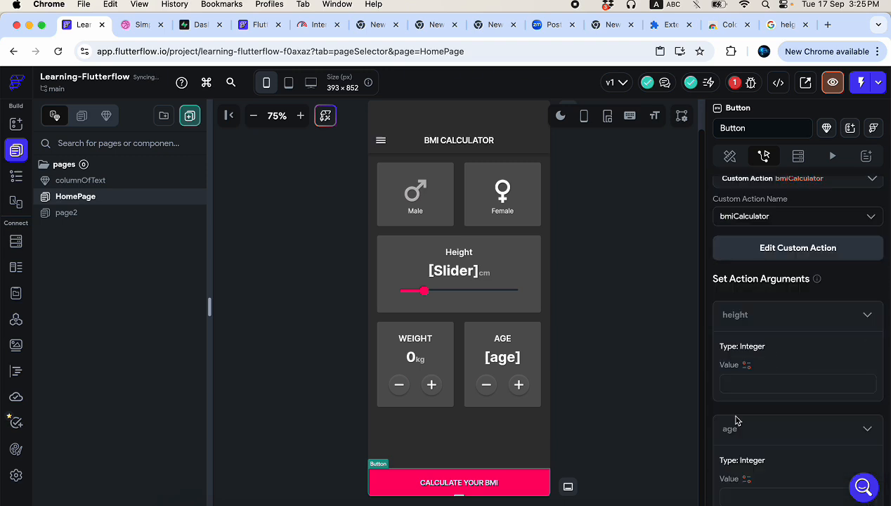
{"action": "left_click", "coordinate": [747, 366]}
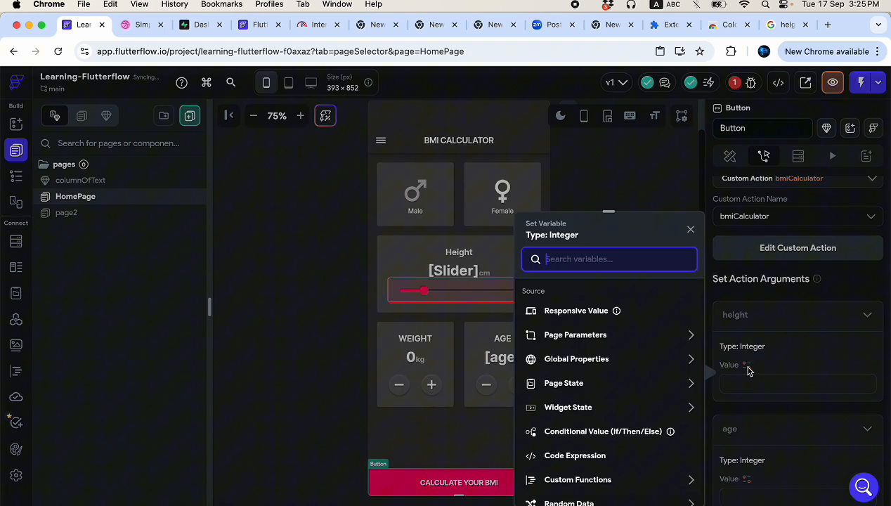
{"action": "left_click", "coordinate": [587, 383]}
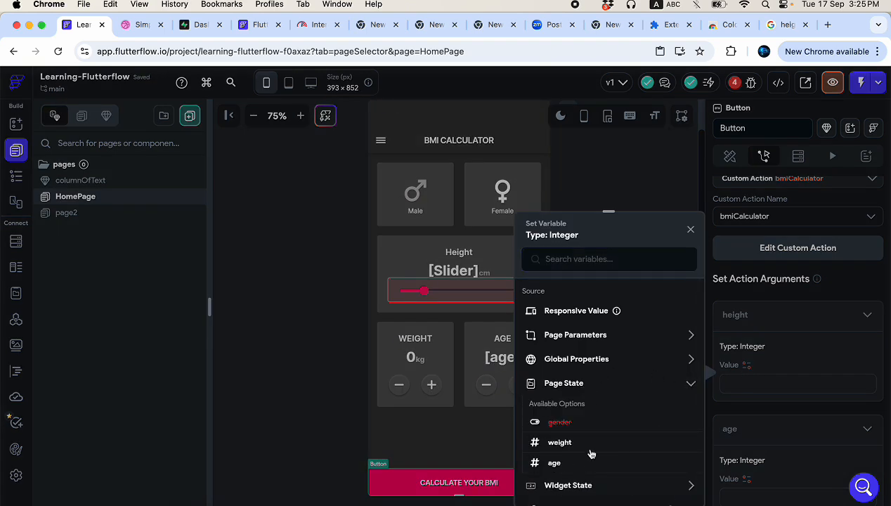
{"action": "left_click", "coordinate": [575, 383]}
{"action": "left_click", "coordinate": [575, 406]}
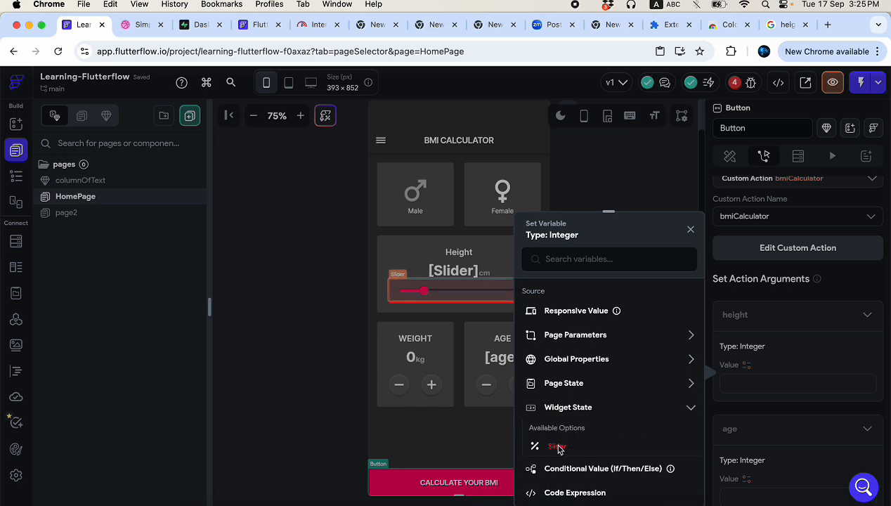
{"action": "left_click", "coordinate": [749, 371]}
- Use a code expression as the action's height value and add a Double argument named height to it
{"action": "left_click", "coordinate": [747, 366]}
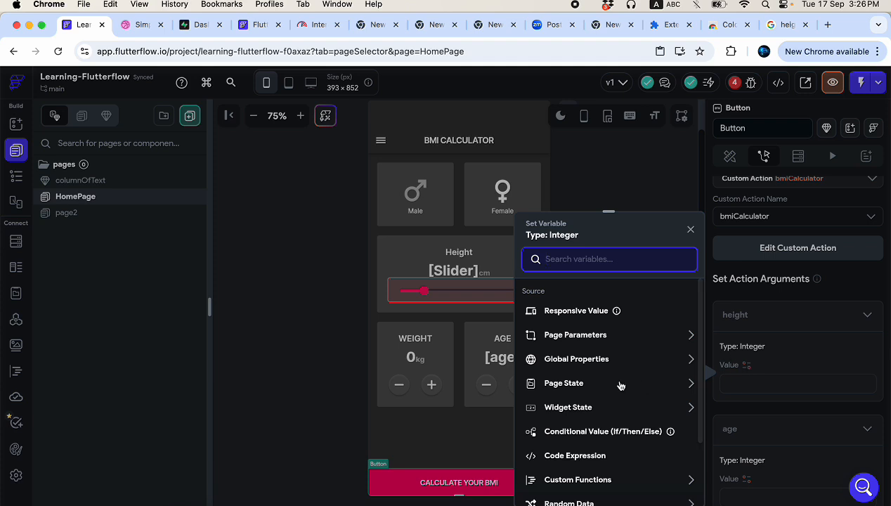
{"action": "type", "text": "code"}
{"action": "left_click", "coordinate": [528, 318]}
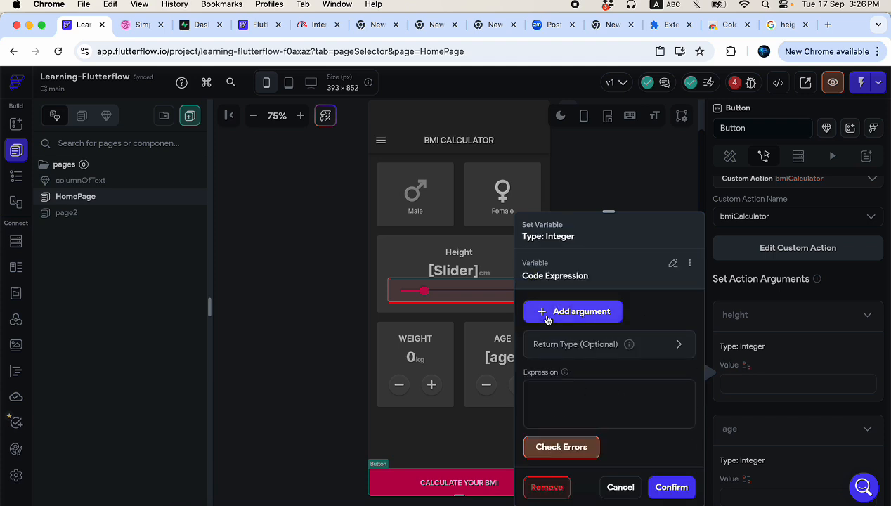
{"action": "left_click", "coordinate": [558, 312]}
{"action": "left_click", "coordinate": [557, 322]}
{"action": "double_click", "coordinate": [565, 358]}
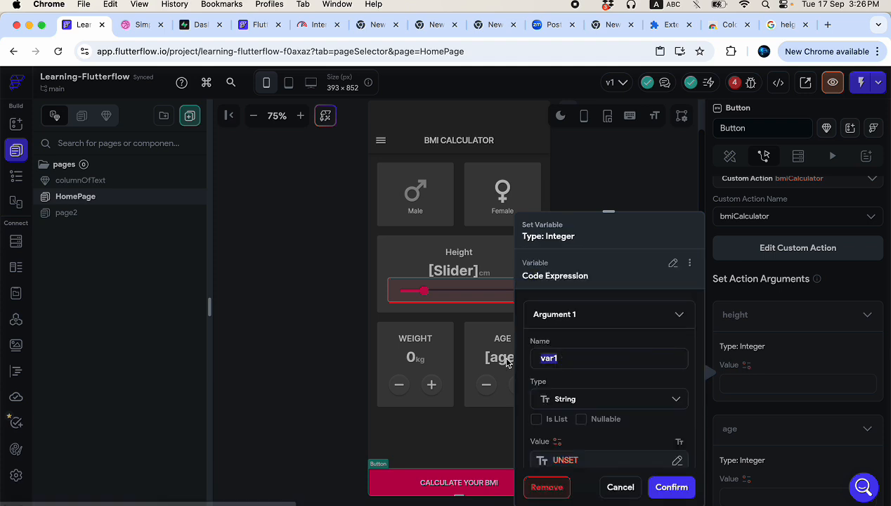
{"action": "type", "text": "height"}
{"action": "left_click", "coordinate": [555, 395]}
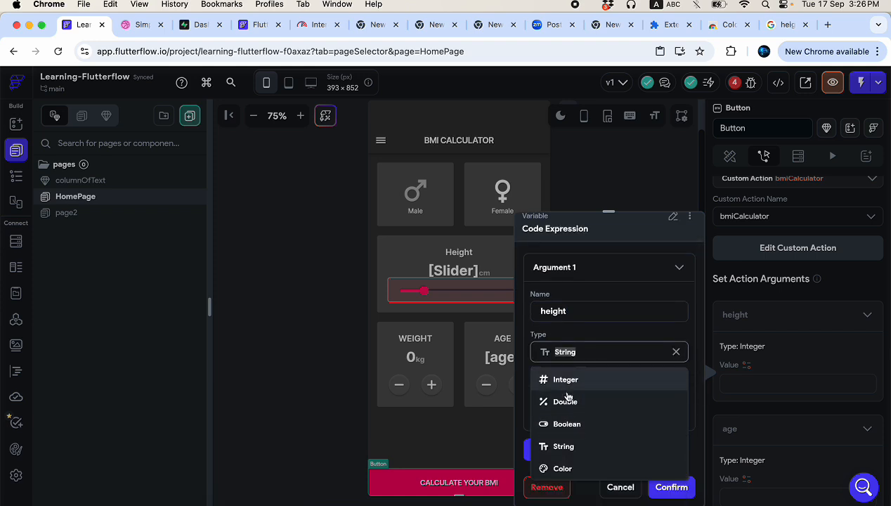
{"action": "left_click", "coordinate": [567, 401]}
- Set the value of the expression's height argument to the Slider widget state
{"action": "left_click", "coordinate": [590, 412]}
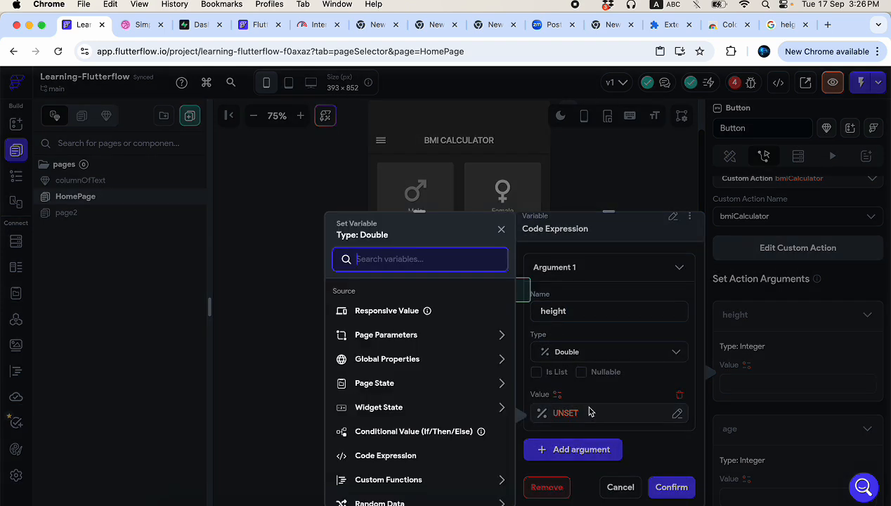
{"action": "type", "text": "slider"}
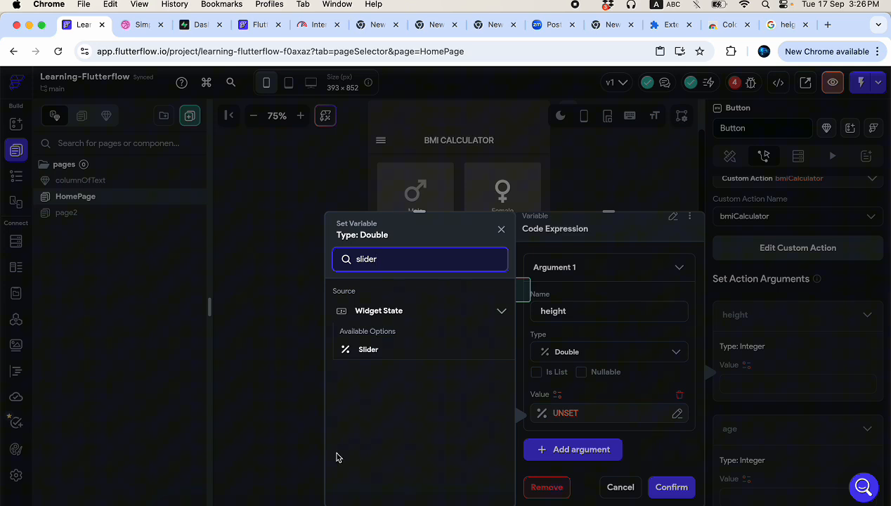
{"action": "left_click", "coordinate": [369, 350]}
- Enter the expression height.round(), check it for errors and confirm it as the action's height value
{"action": "scroll", "coordinate": [611, 426], "scroll_direction": "down", "scroll_amount": 3}
{"action": "left_click", "coordinate": [578, 401]}
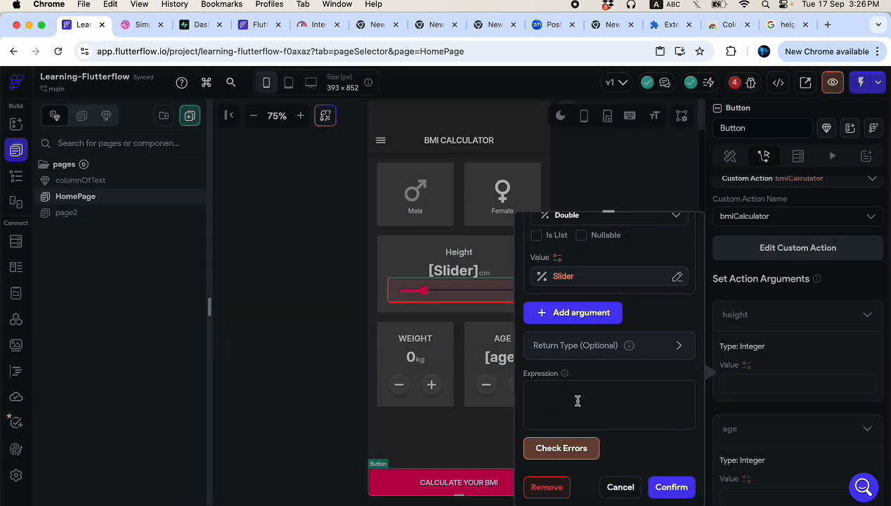
{"action": "type", "text": "height.round("}
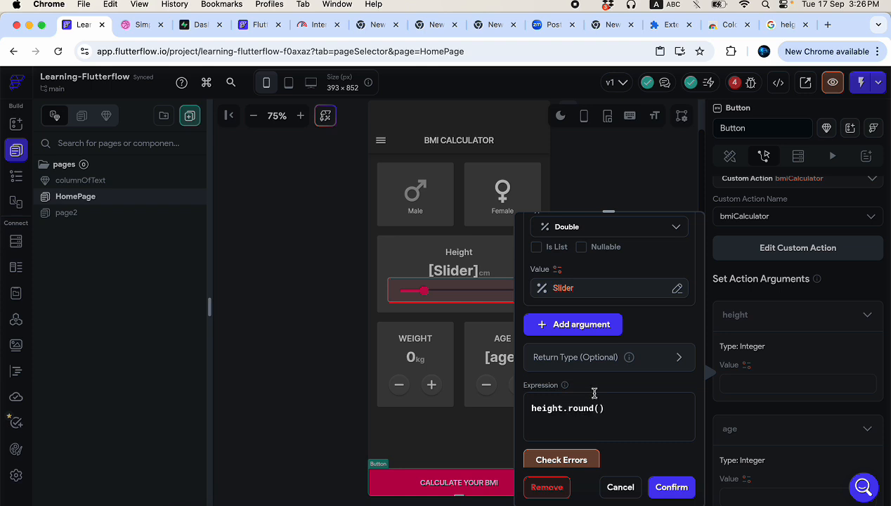
{"action": "scroll", "coordinate": [598, 400], "scroll_direction": "down", "scroll_amount": 2}
{"action": "left_click", "coordinate": [570, 422]}
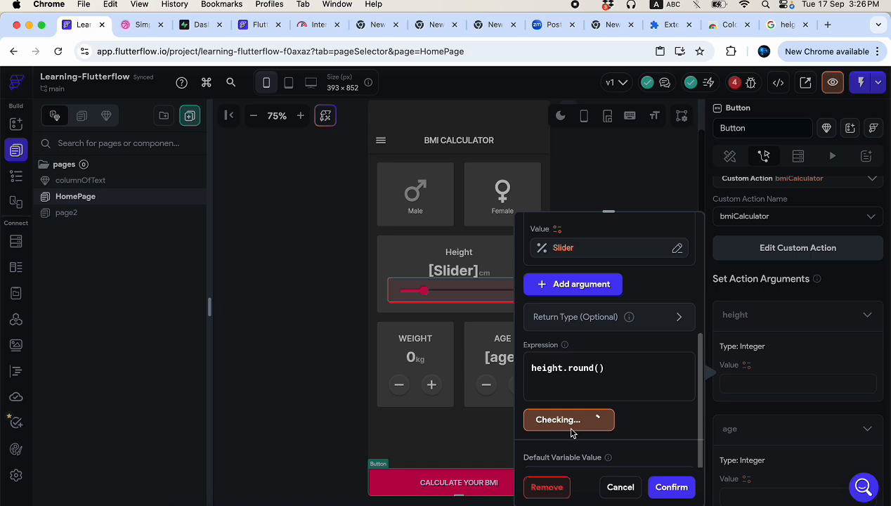
{"action": "left_click", "coordinate": [597, 329]}
{"action": "left_click", "coordinate": [594, 325]}
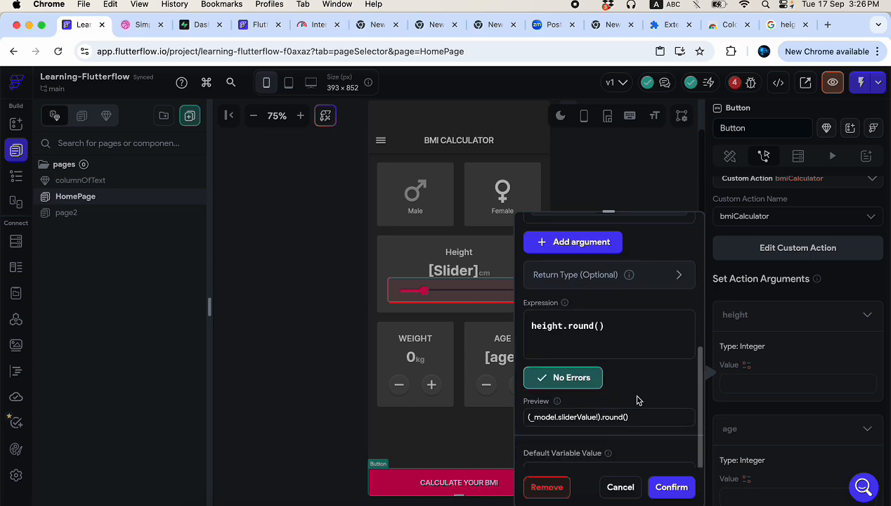
{"action": "left_click", "coordinate": [657, 483]}
- Set the action's age argument to the page state variable age
{"action": "scroll", "coordinate": [771, 424], "scroll_direction": "down", "scroll_amount": 2}
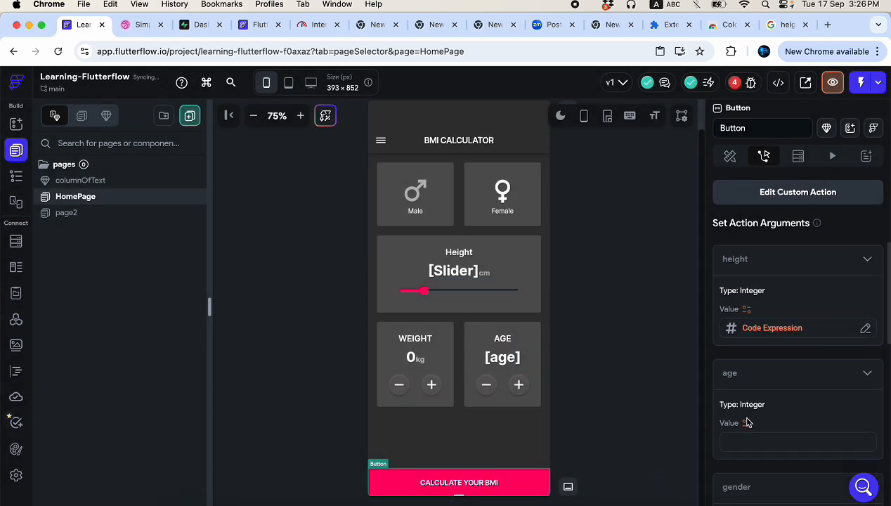
{"action": "left_click", "coordinate": [747, 424]}
{"action": "type", "text": "age"}
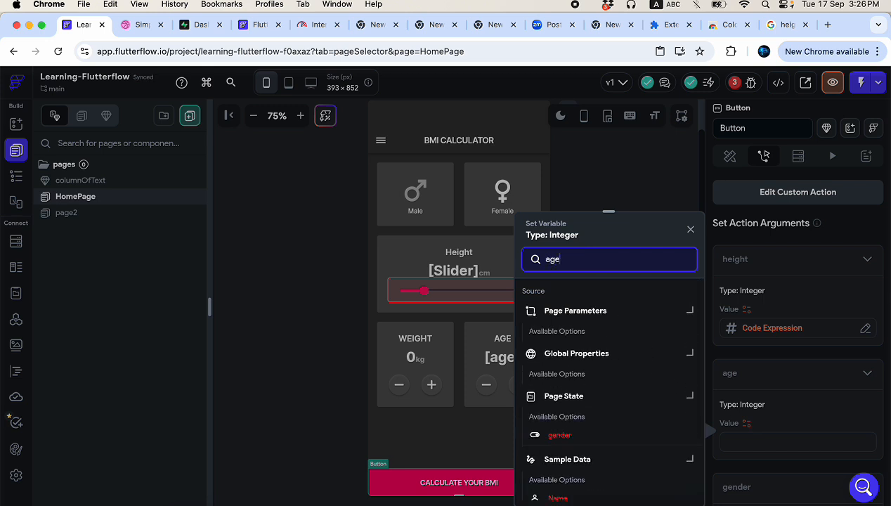
{"action": "scroll", "coordinate": [581, 464], "scroll_direction": "down", "scroll_amount": 2}
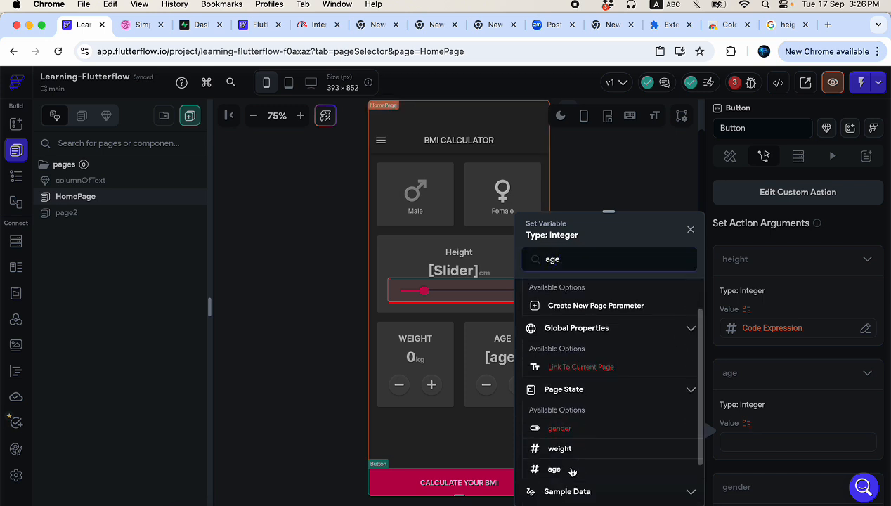
{"action": "left_click", "coordinate": [576, 468]}
- Set the action's gender argument to the page state variable gender
{"action": "scroll", "coordinate": [786, 441], "scroll_direction": "down", "scroll_amount": 3}
{"action": "left_click", "coordinate": [748, 443]}
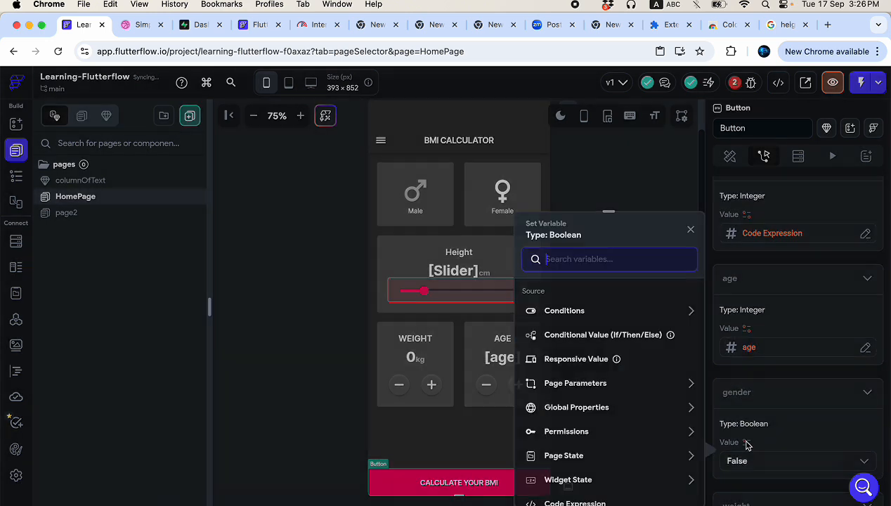
{"action": "type", "text": "ge"}
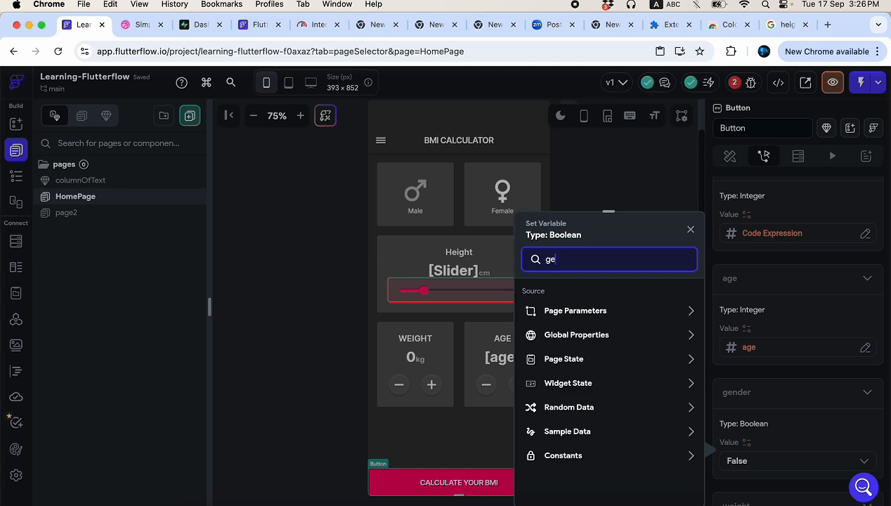
{"action": "type", "text": "nder"}
{"action": "left_click", "coordinate": [557, 350]}
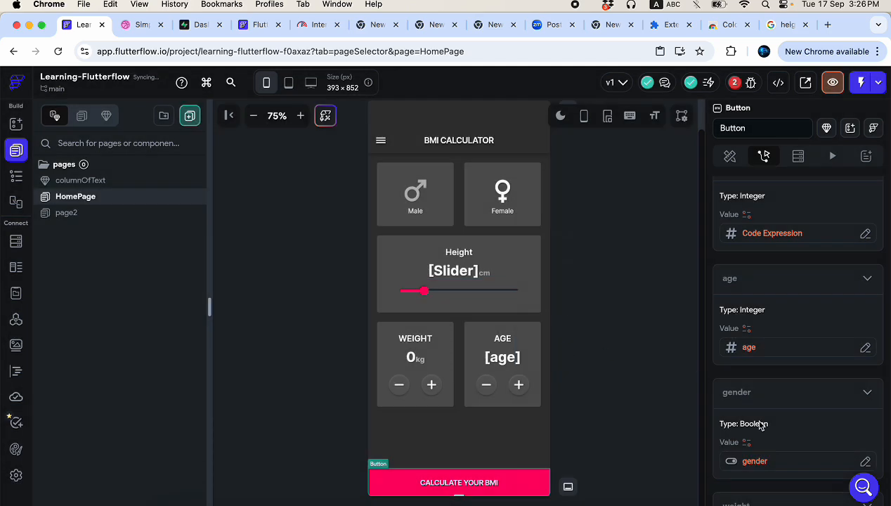
- Set the action's weight argument to the page state variable weight
{"action": "scroll", "coordinate": [759, 426], "scroll_direction": "down", "scroll_amount": 3}
{"action": "left_click", "coordinate": [747, 421]}
{"action": "type", "text": "wei"}
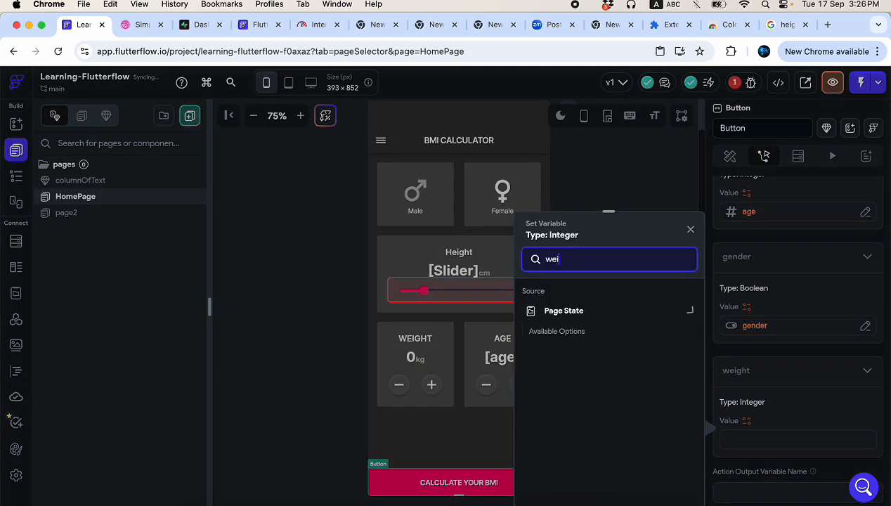
{"action": "type", "text": "ght"}
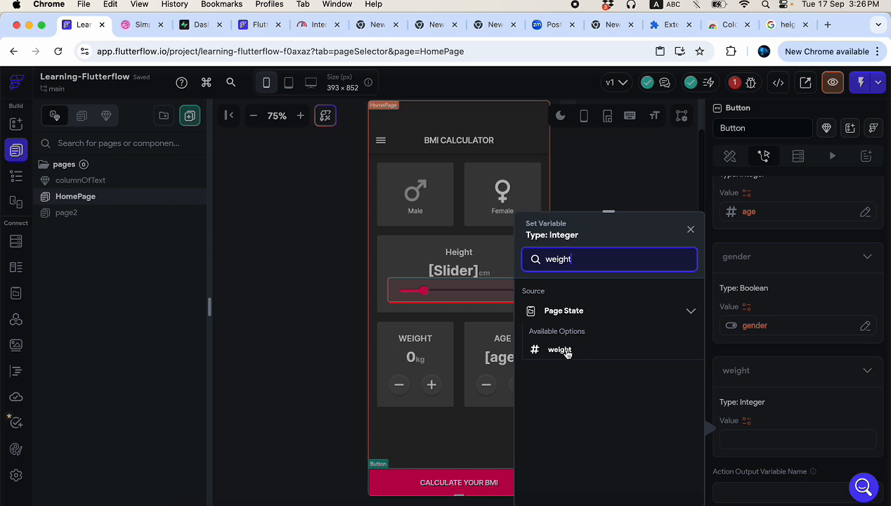
{"action": "left_click", "coordinate": [562, 350]}
- Launch a test session of the BMI calculator app
{"action": "scroll", "coordinate": [777, 394], "scroll_direction": "down", "scroll_amount": 3}
{"action": "scroll", "coordinate": [776, 394], "scroll_direction": "down", "scroll_amount": 2}
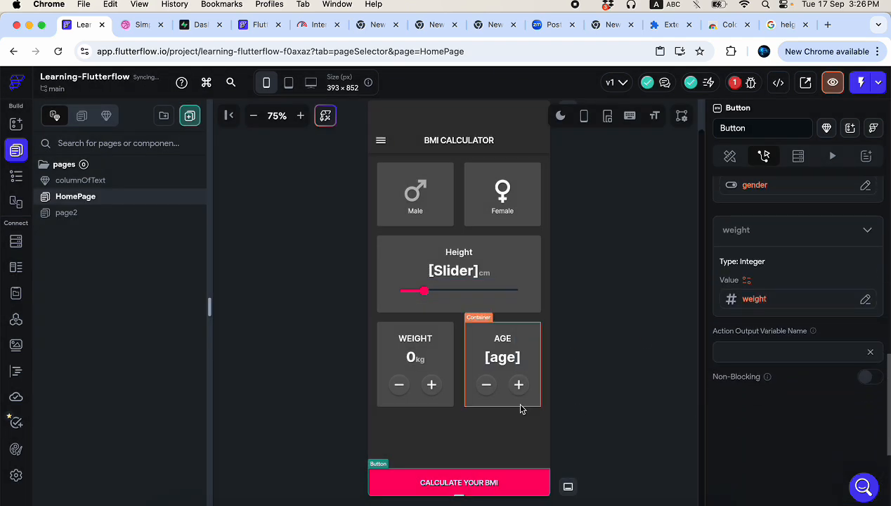
{"action": "scroll", "coordinate": [489, 323], "scroll_direction": "up", "scroll_amount": 1}
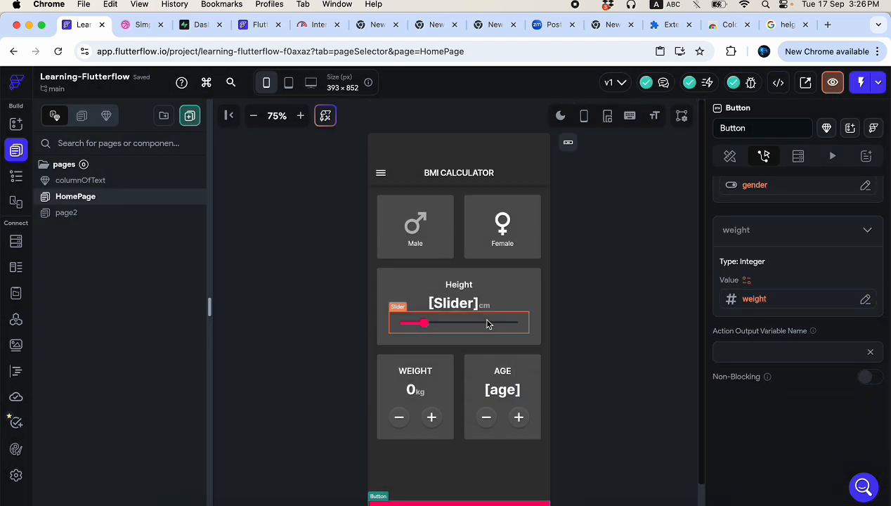
{"action": "left_click", "coordinate": [859, 82]}
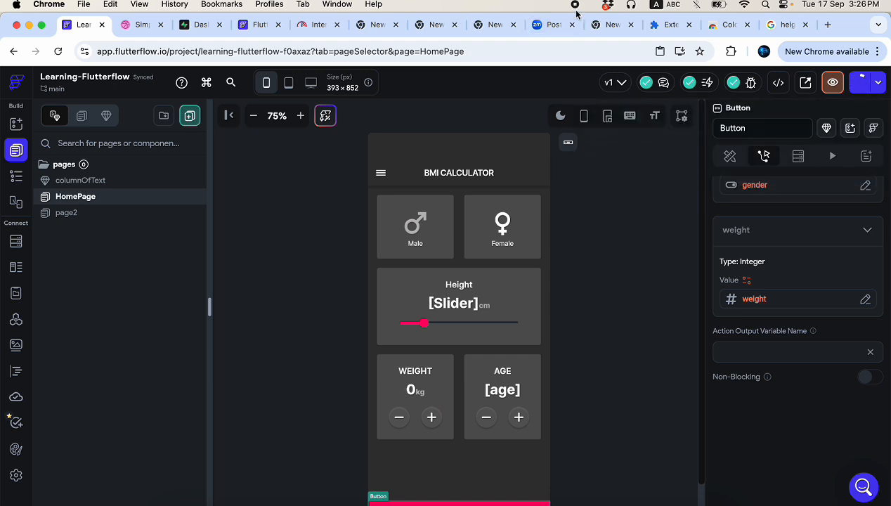